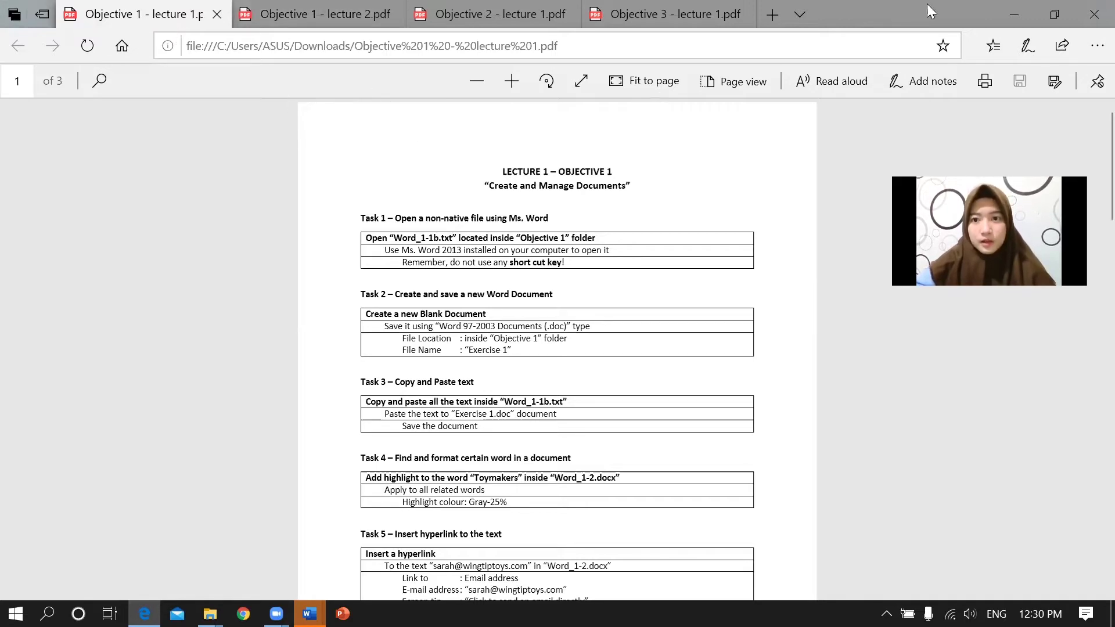
# Flip through the Objective 1–3 lecture PDFs and review Task 1 in Objective 1 lecture 1.
pyautogui.hotkey('ctrl', 'Tab')
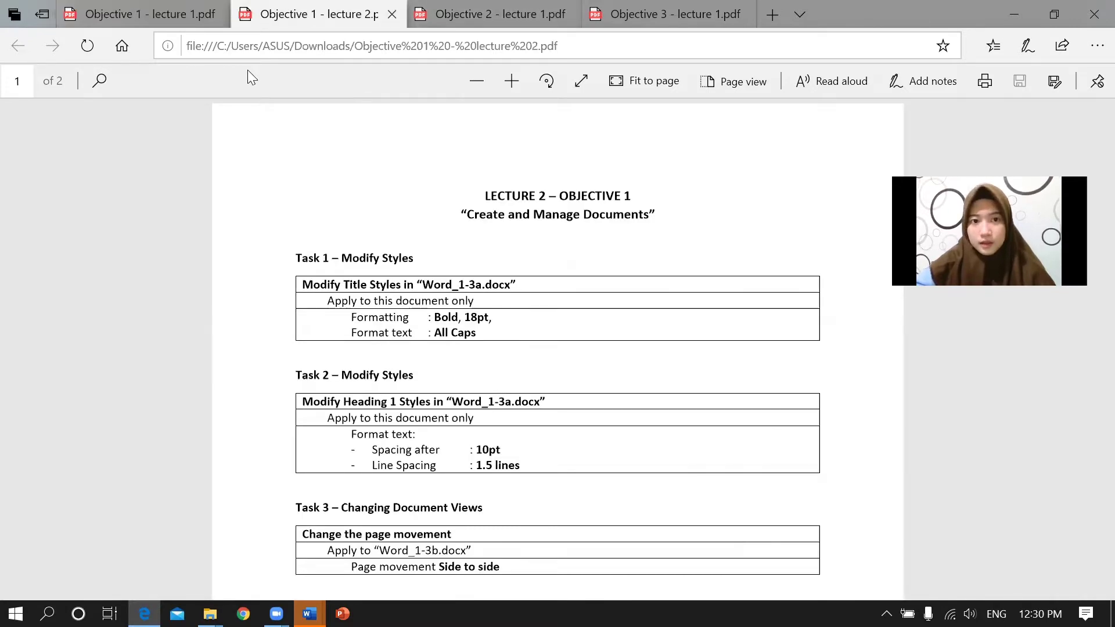
pyautogui.hotkey('ctrl', 'Tab')
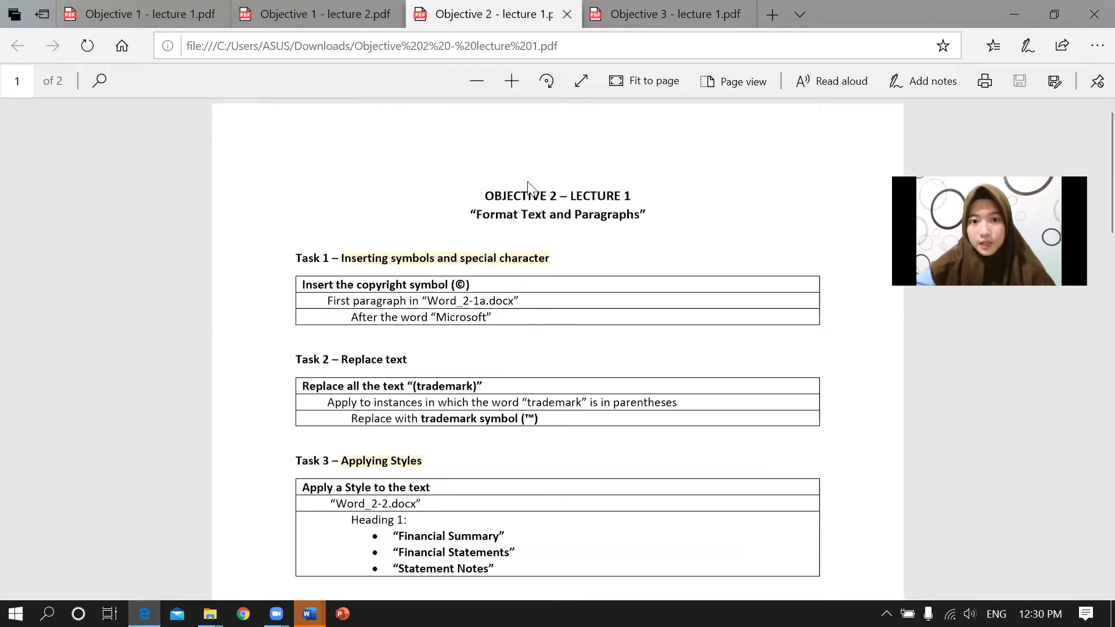
pyautogui.hotkey('ctrl', 'Tab')
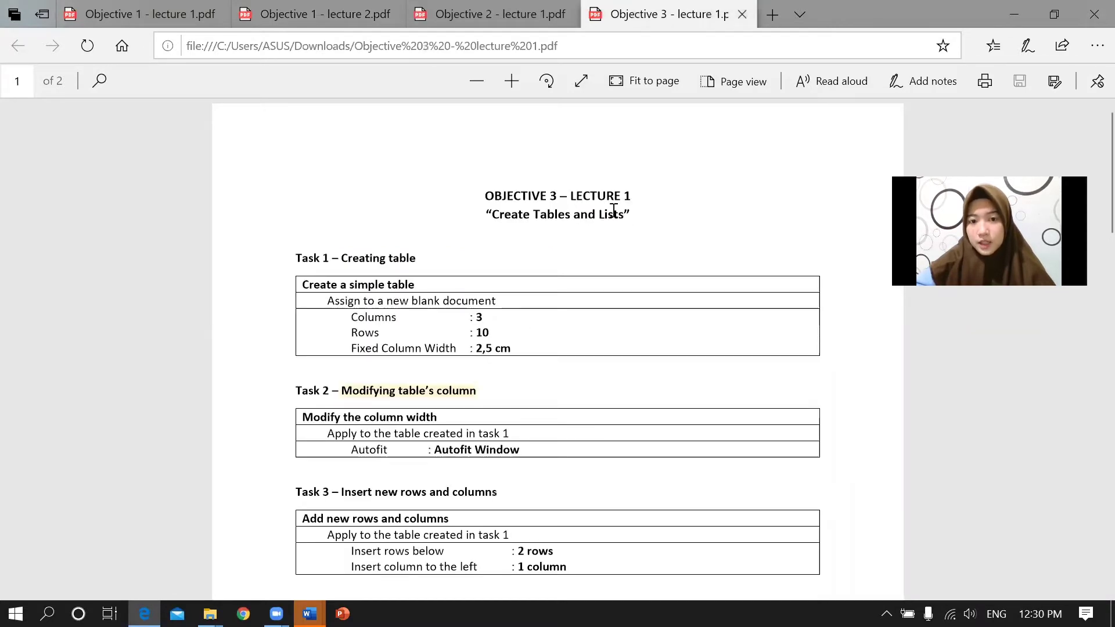
pyautogui.click(166, 10)
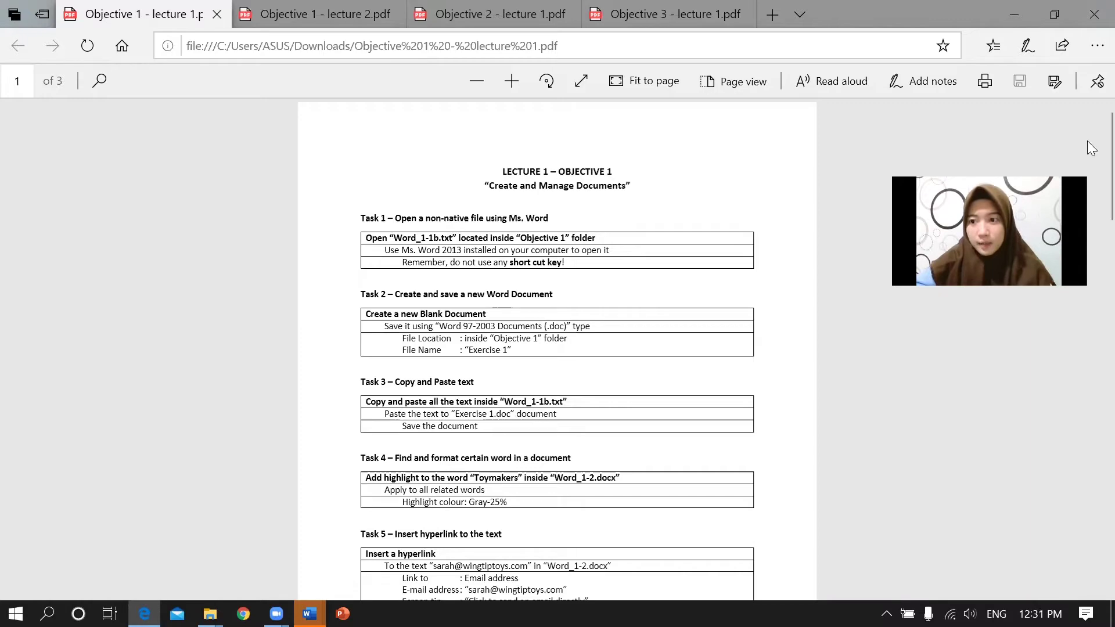
pyautogui.scroll(-15, 1090, 148)
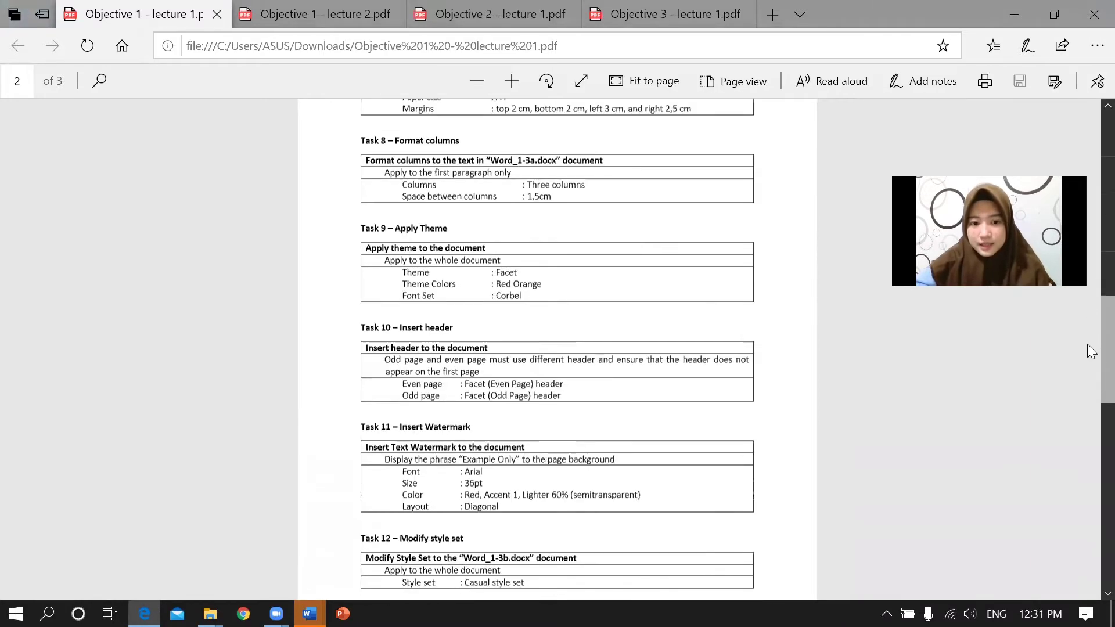
pyautogui.scroll(15, 1091, 351)
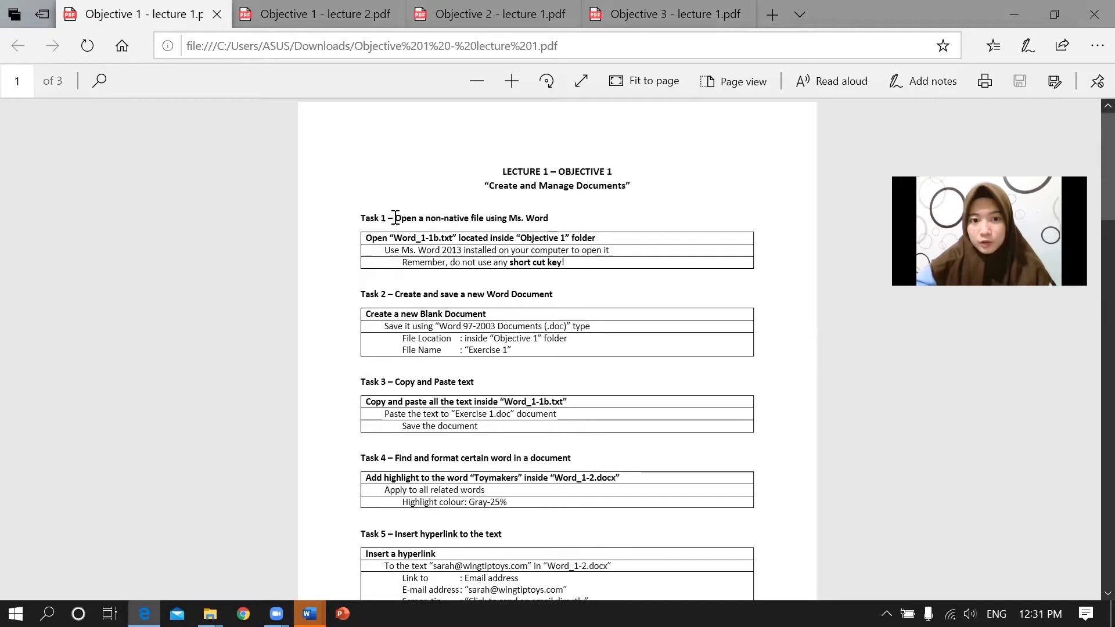
pyautogui.moveTo(395, 218); pyautogui.dragTo(544, 221)
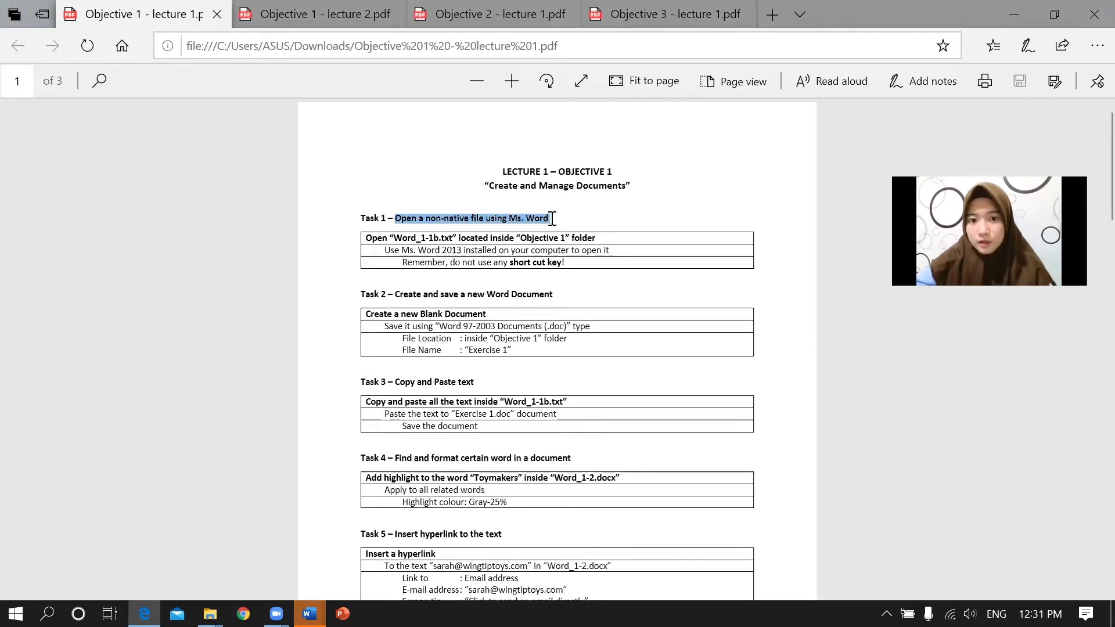
pyautogui.click(552, 218)
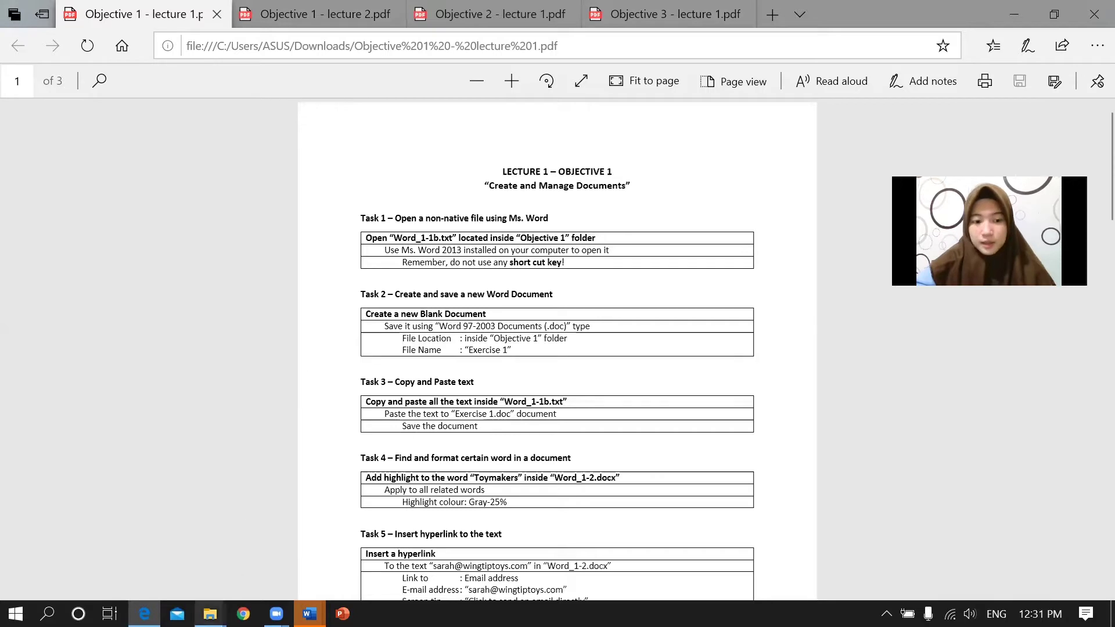
# Open the Objective 1 folder in Downloads and try opening the Word_1-1b file.
pyautogui.moveTo(210, 613)
pyautogui.click(295, 569)
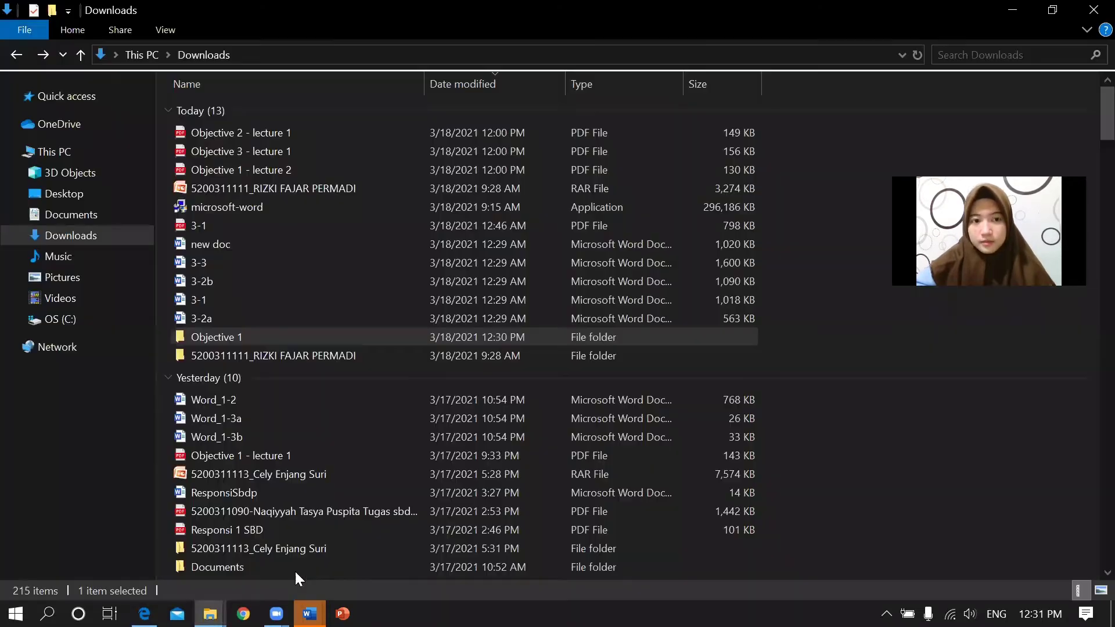
pyautogui.doubleClick(253, 335)
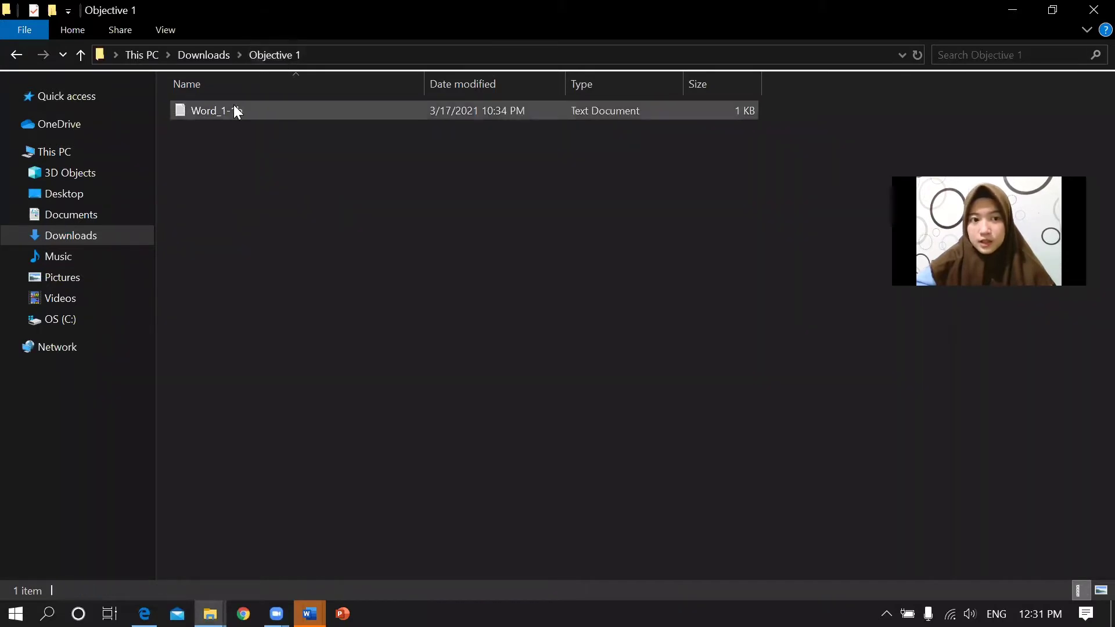
pyautogui.click(256, 110)
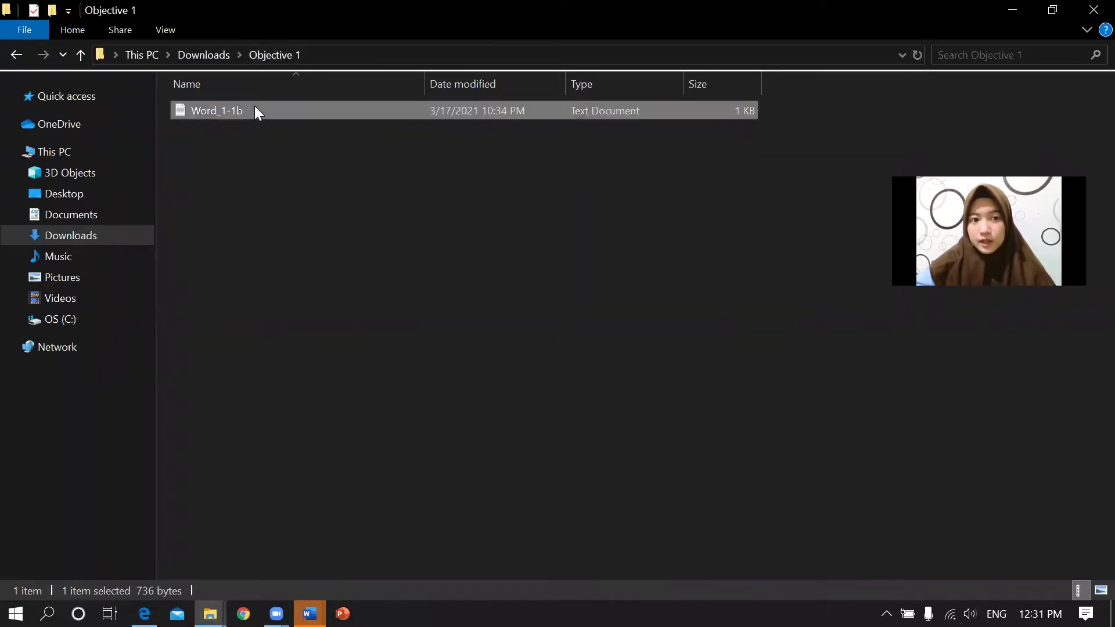
pyautogui.doubleClick(272, 109)
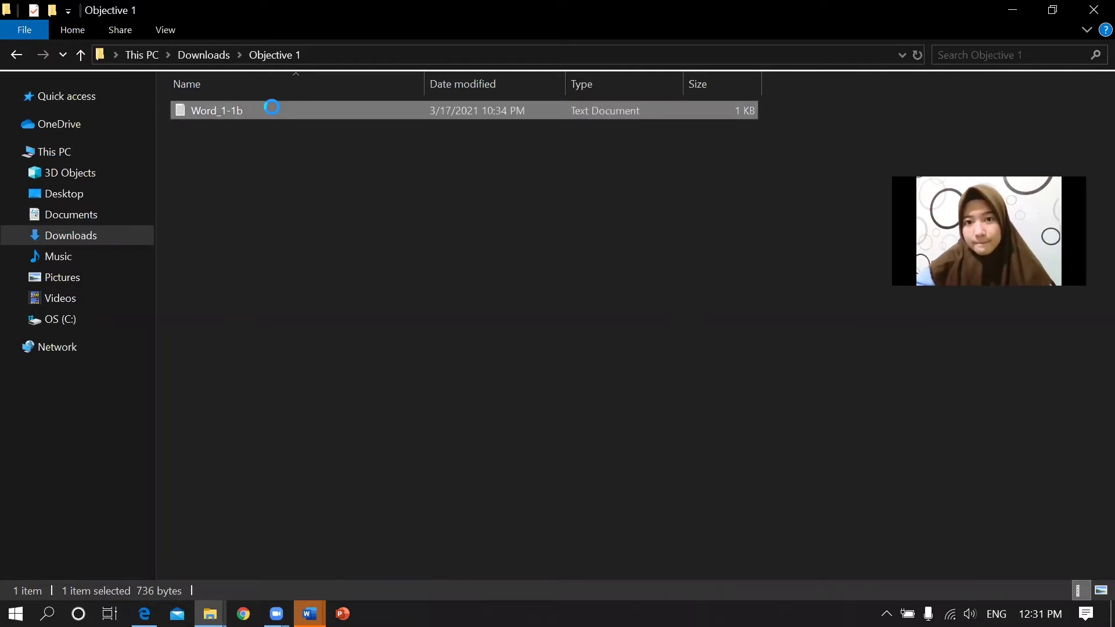
# Bring the already-open Word_1-1b document to the front from Word's window previews.
pyautogui.rightClick(273, 110)
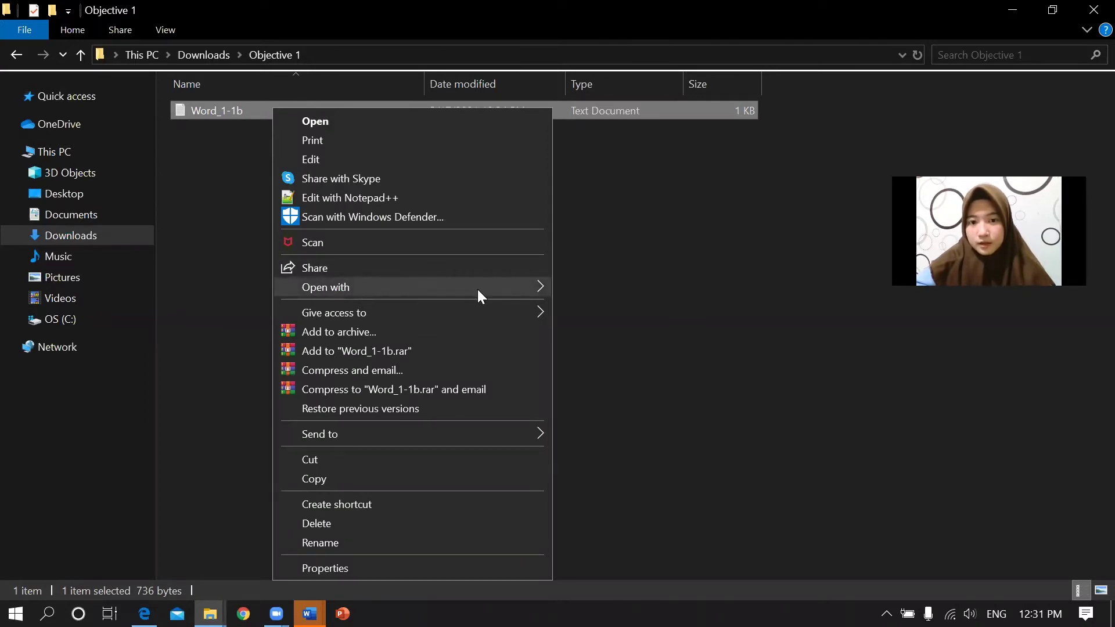
pyautogui.moveTo(477, 289)
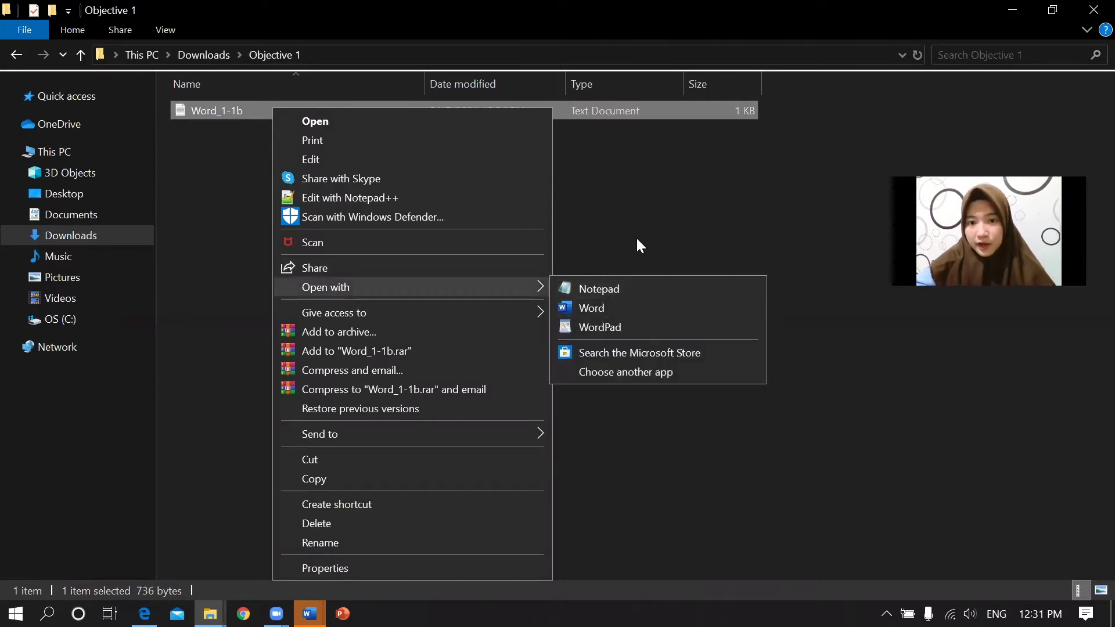
pyautogui.click(636, 200)
pyautogui.click(636, 200)
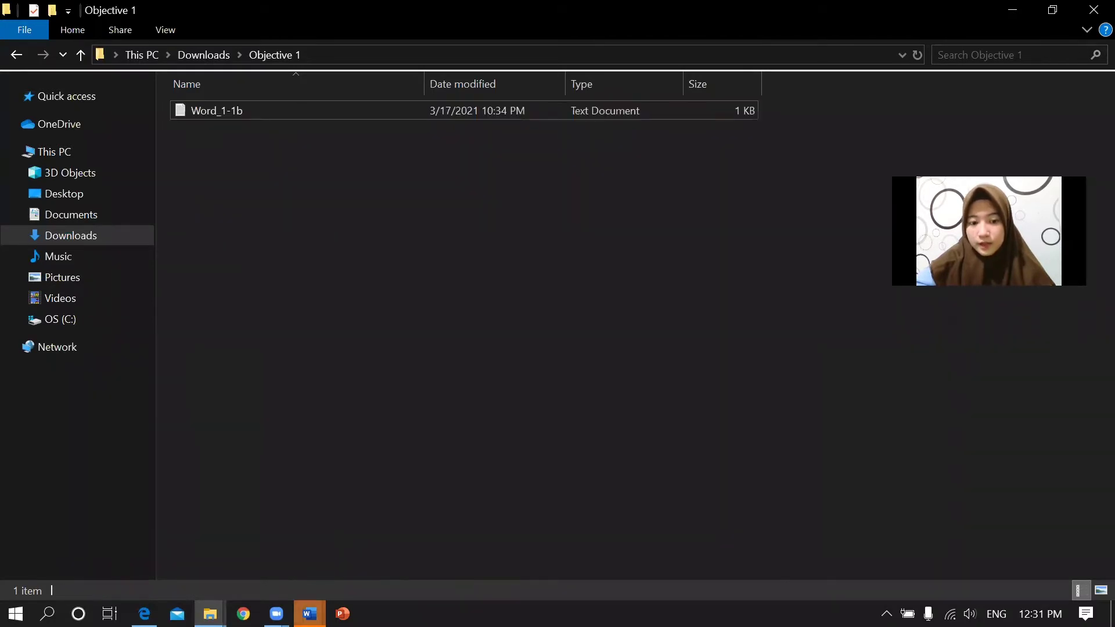
pyautogui.click(310, 613)
pyautogui.click(266, 540)
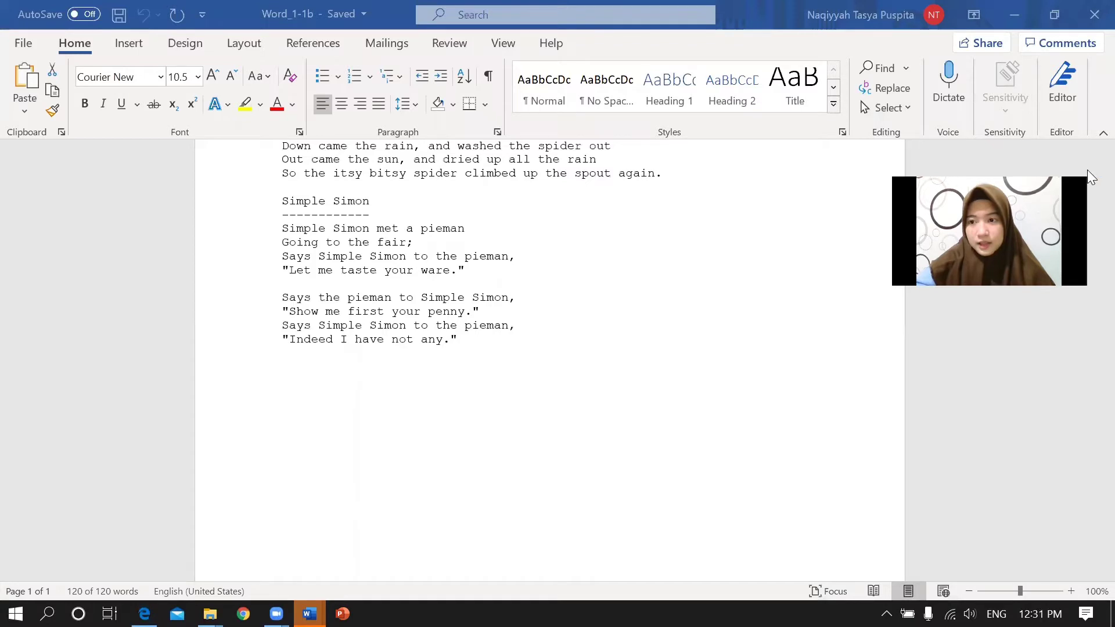
# Scroll through the Word_1-1b nursery rhymes, clear the selection, and return to the lecture PDF.
pyautogui.scroll(7, 1089, 172)
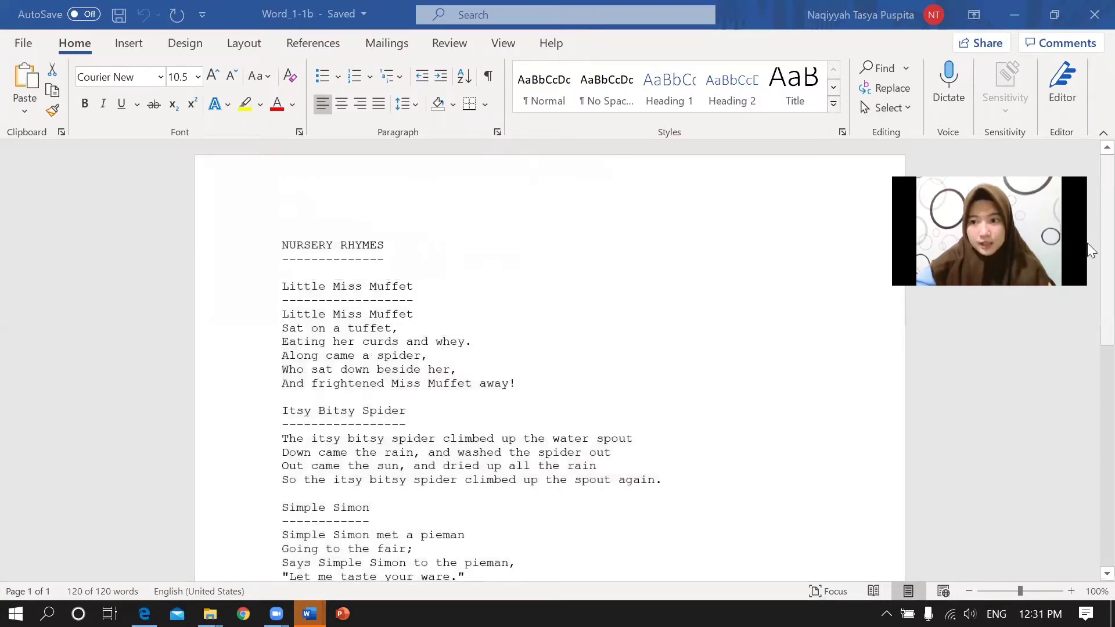
pyautogui.scroll(-4, 1090, 251)
pyautogui.scroll(3, 1087, 323)
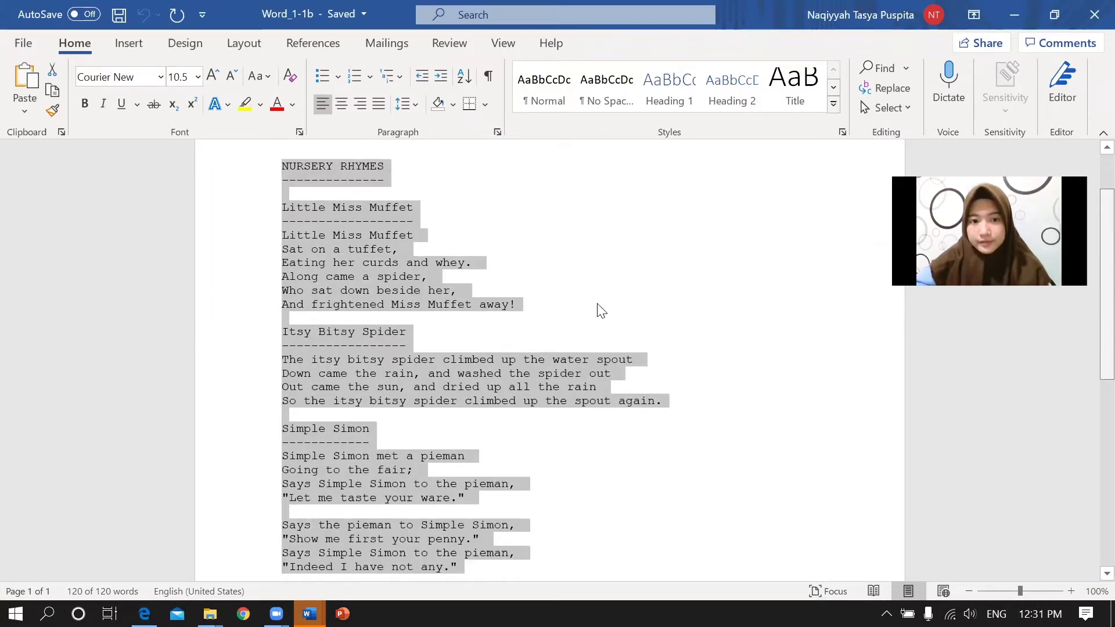
pyautogui.scroll(1, 751, 305)
pyautogui.click(751, 305)
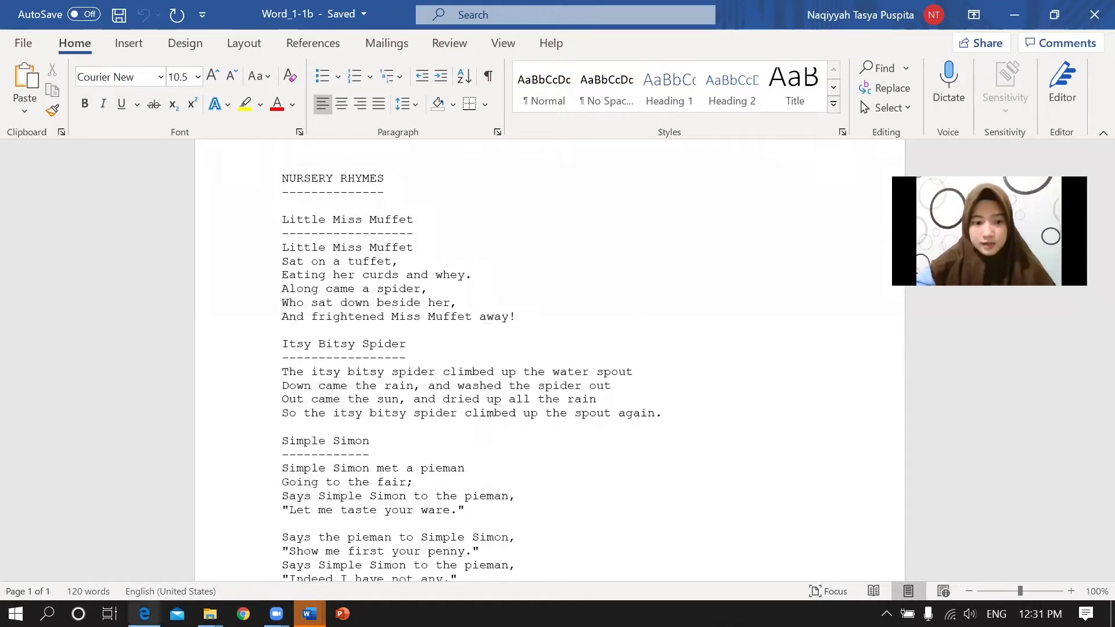
pyautogui.hotkey('alt', 'Tab')
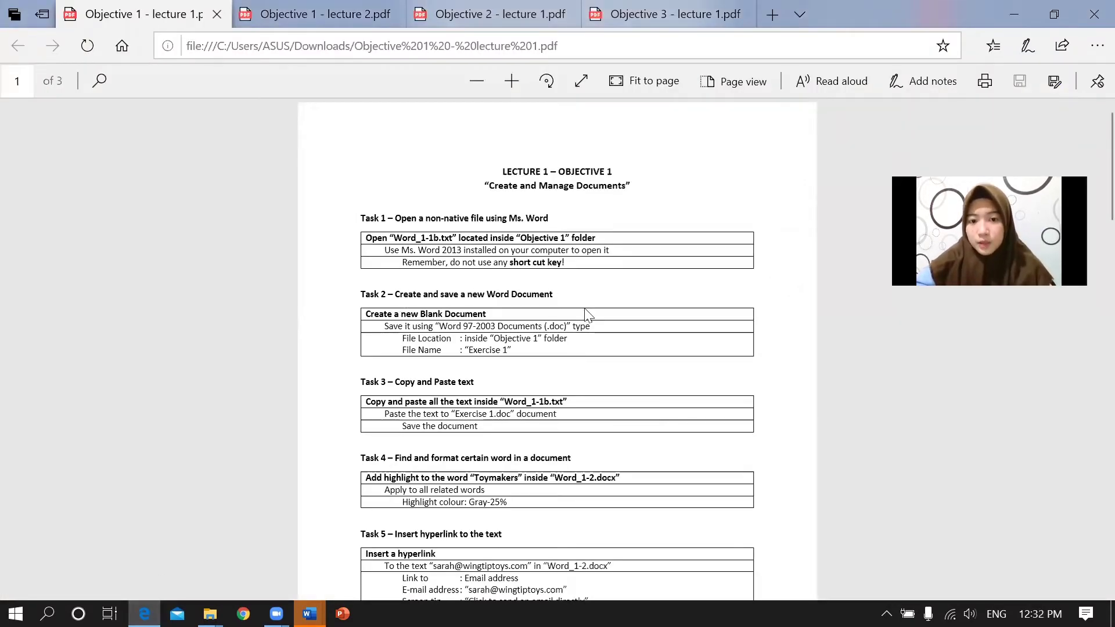
# Read Task 2's heading and its instruction to save a blank document as Exercise 1 (.doc).
pyautogui.moveTo(554, 294); pyautogui.dragTo(393, 289)
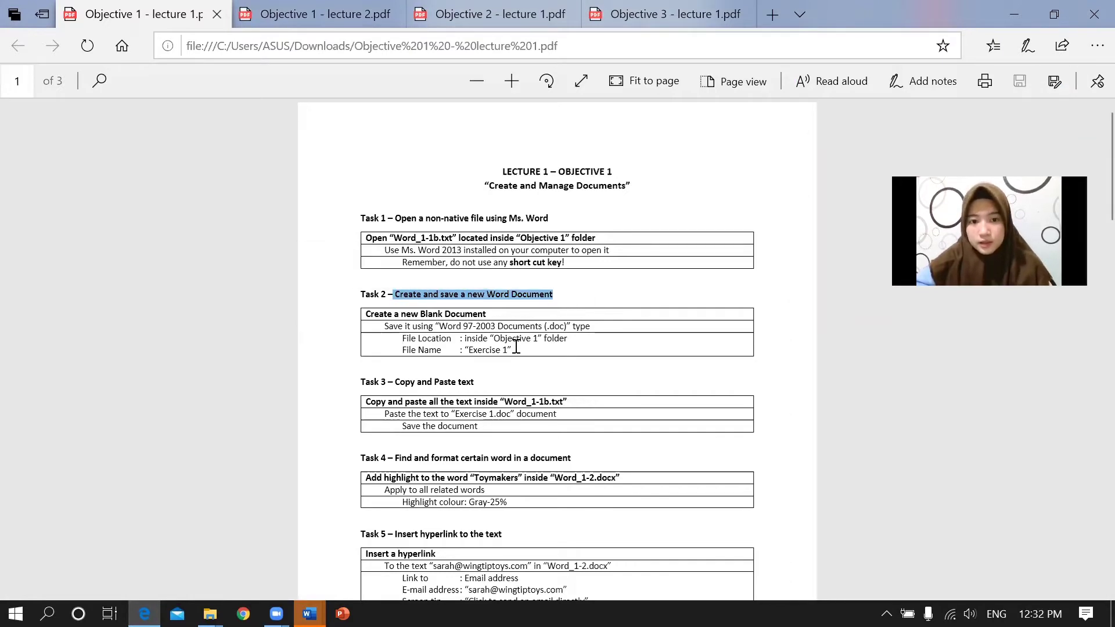
pyautogui.click(439, 345)
pyautogui.moveTo(386, 328); pyautogui.dragTo(587, 319)
pyautogui.click(455, 340)
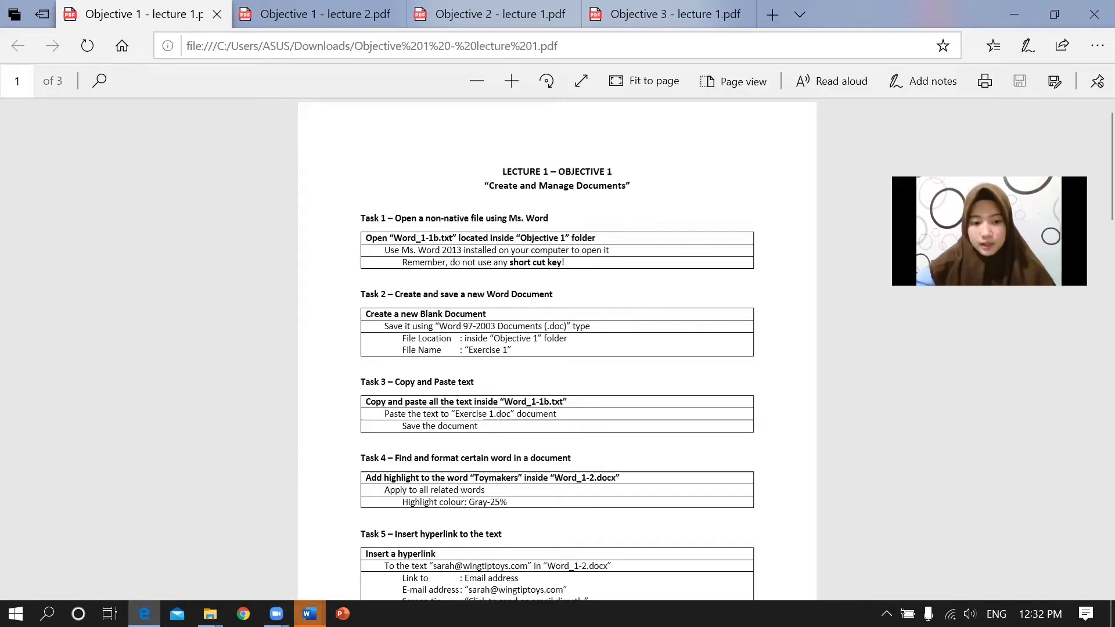
pyautogui.click(310, 614)
# Create a new blank Word document.
pyautogui.click(247, 555)
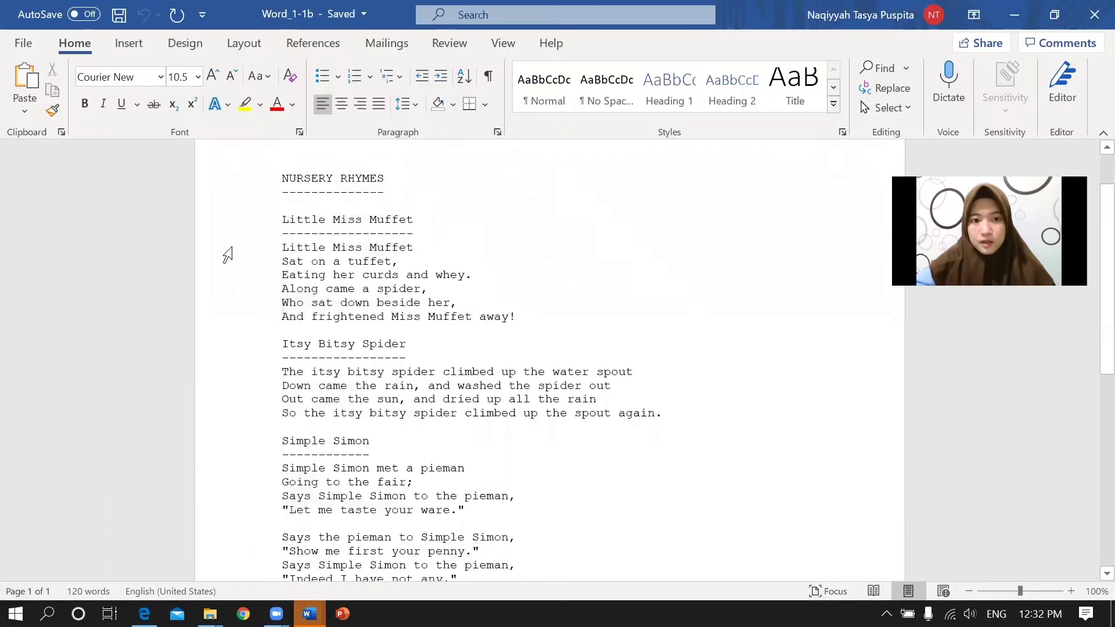
pyautogui.click(24, 44)
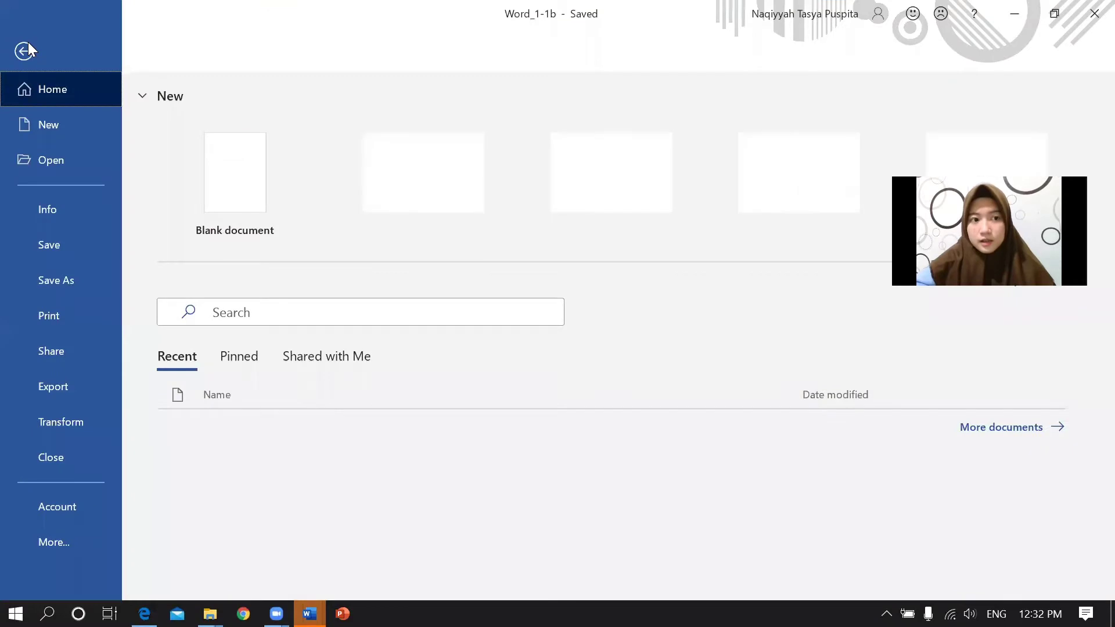
pyautogui.click(244, 177)
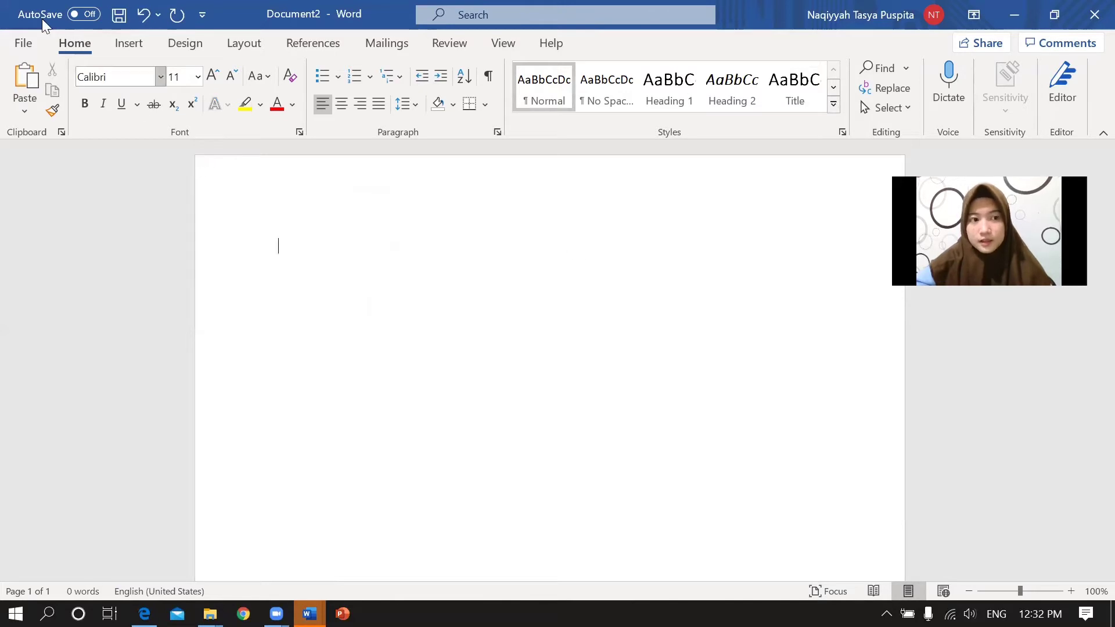
# Save it as 'Exercise 1' in Word 97-2003 (*.doc) format in the Objective 1 folder.
pyautogui.click(23, 44)
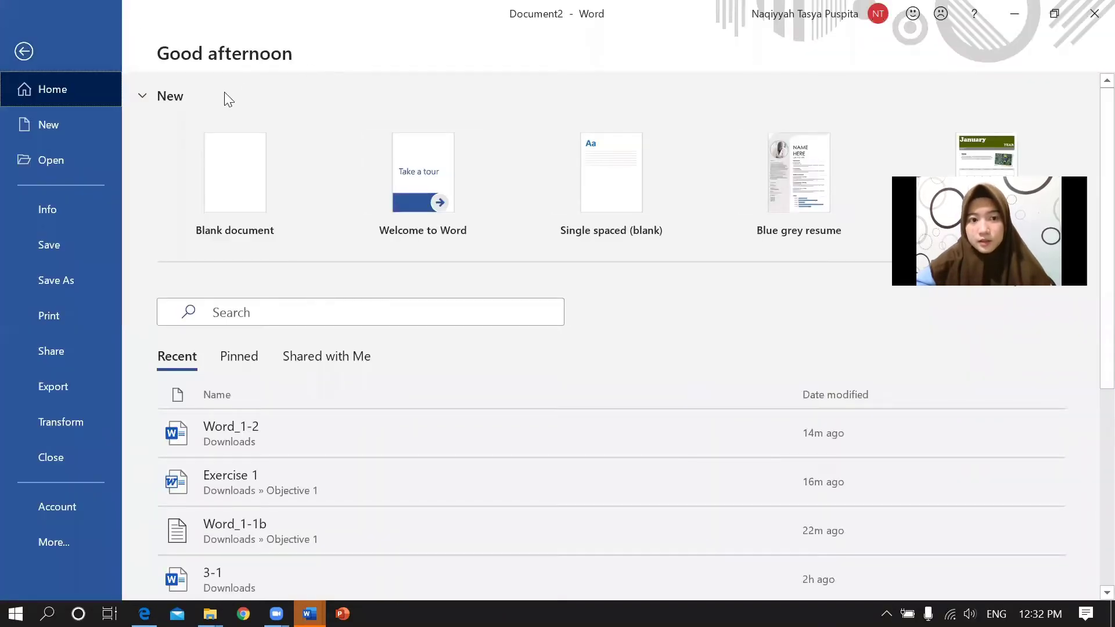
pyautogui.click(57, 279)
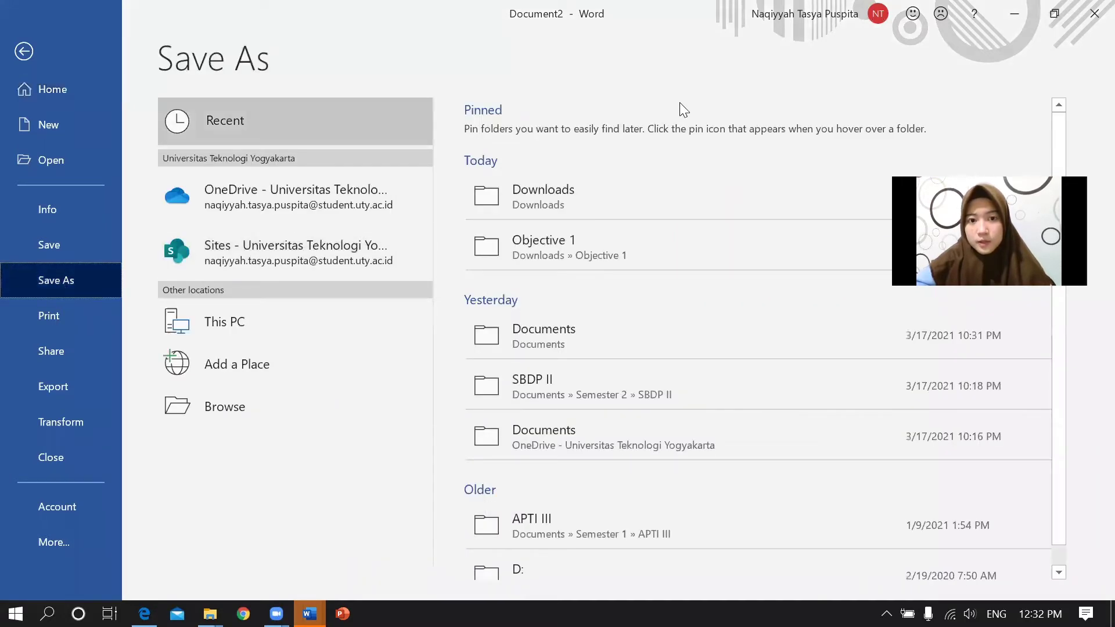
pyautogui.click(622, 254)
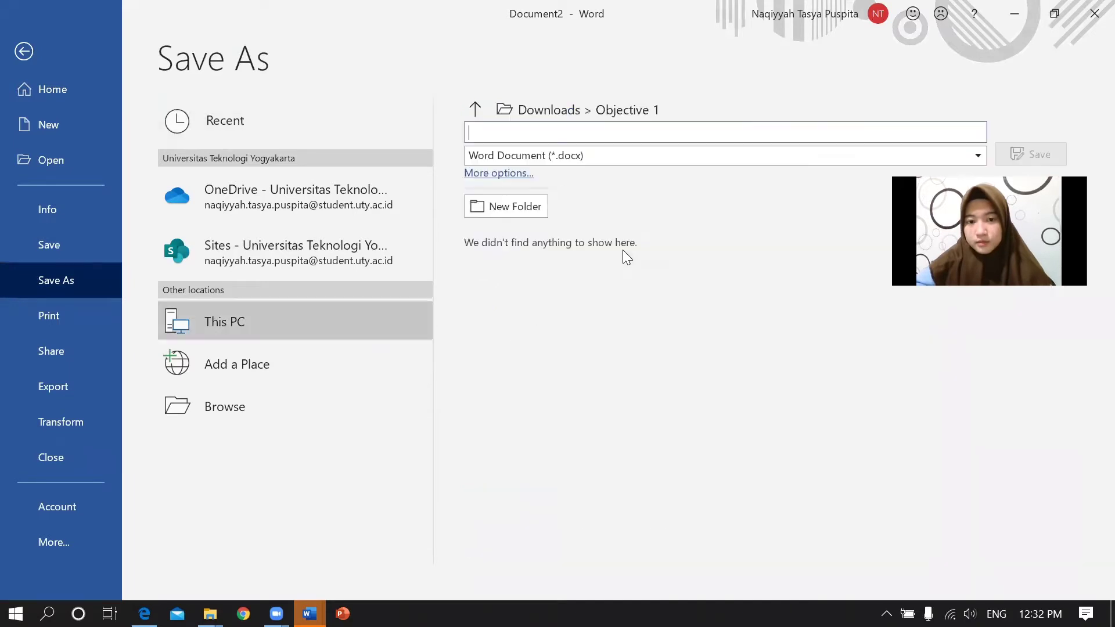
pyautogui.click(619, 132)
pyautogui.write('E')
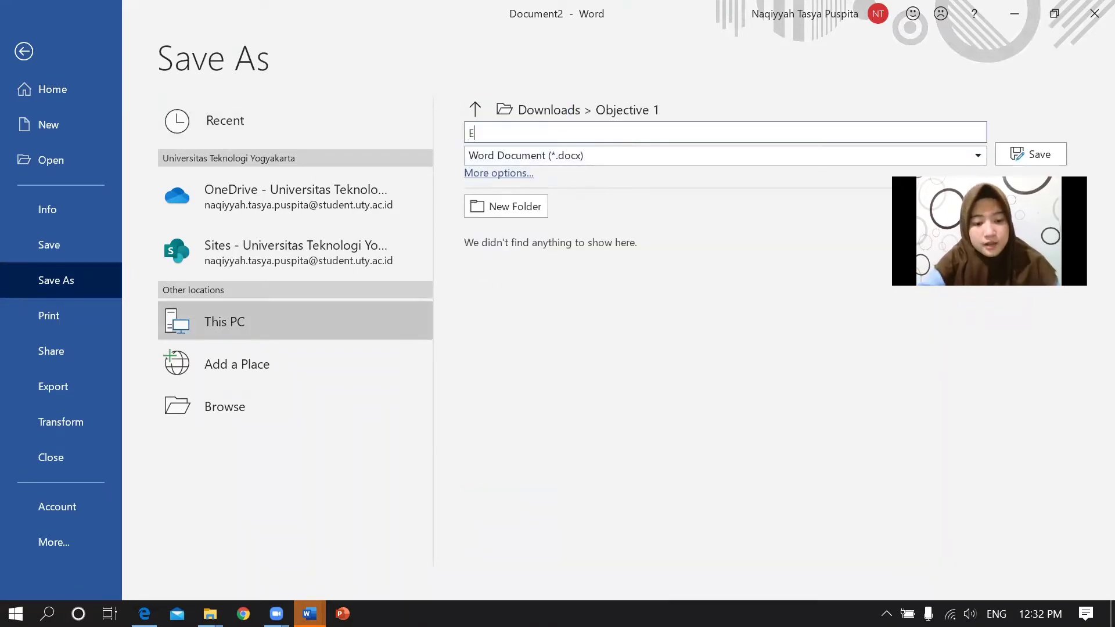
pyautogui.write('xercise 1')
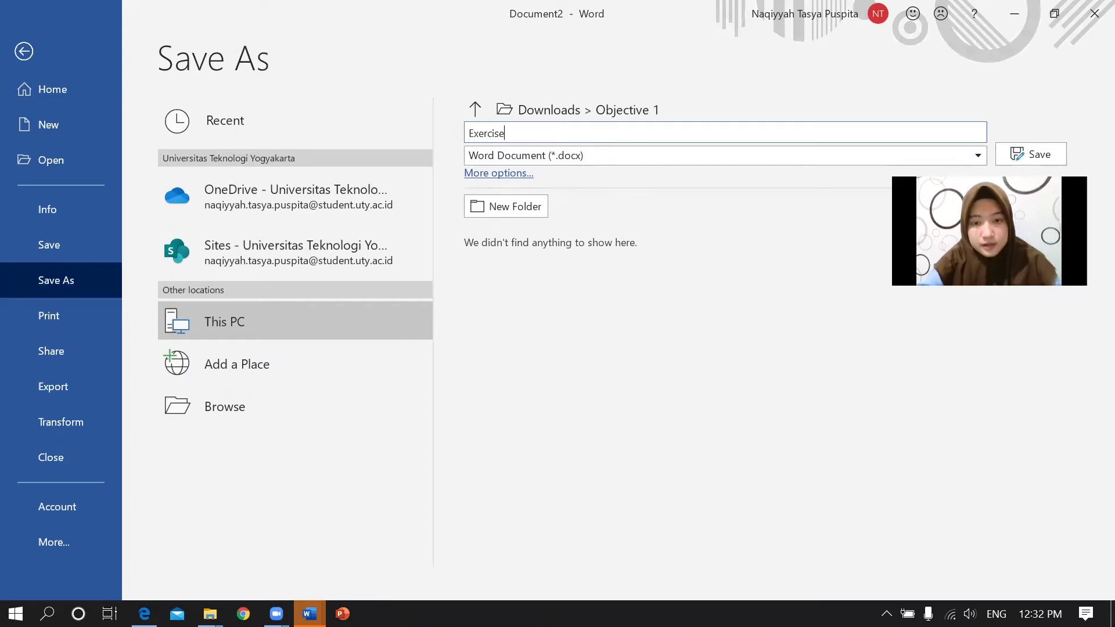
pyautogui.click(715, 153)
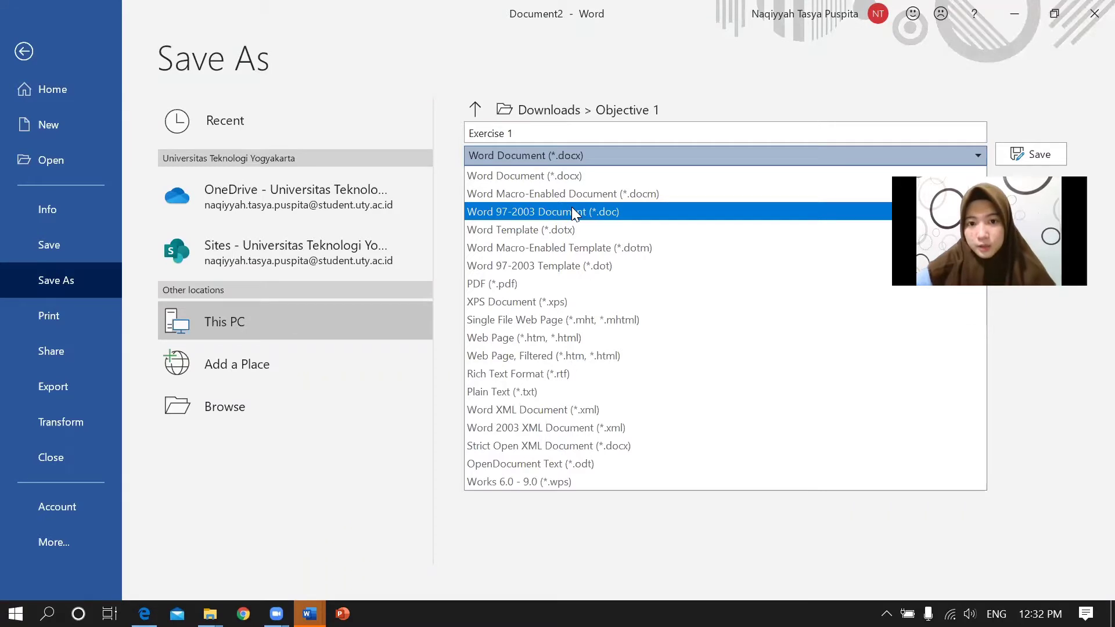
pyautogui.click(602, 212)
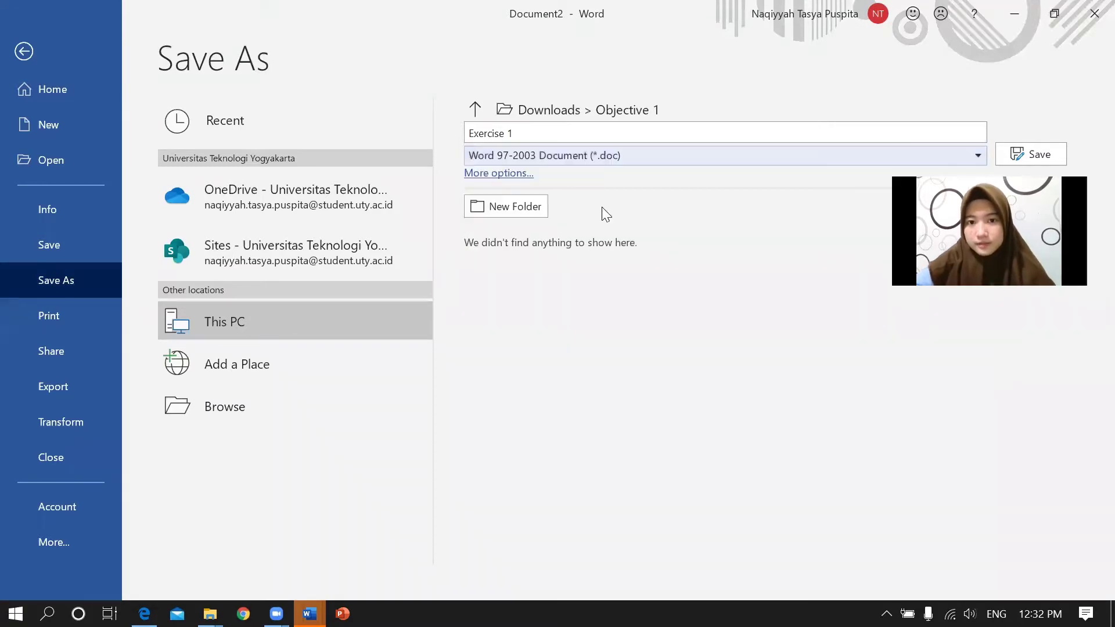
pyautogui.click(1023, 153)
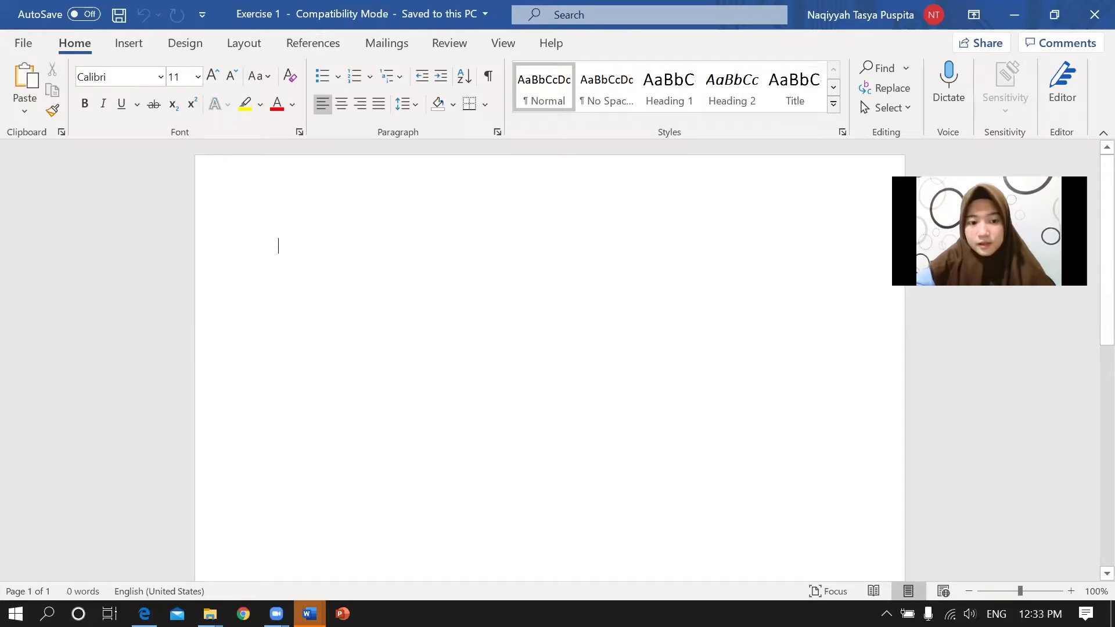
# Confirm Exercise 1 appears in the Objective 1 folder, then go back to the lecture PDF.
pyautogui.press('super+3')
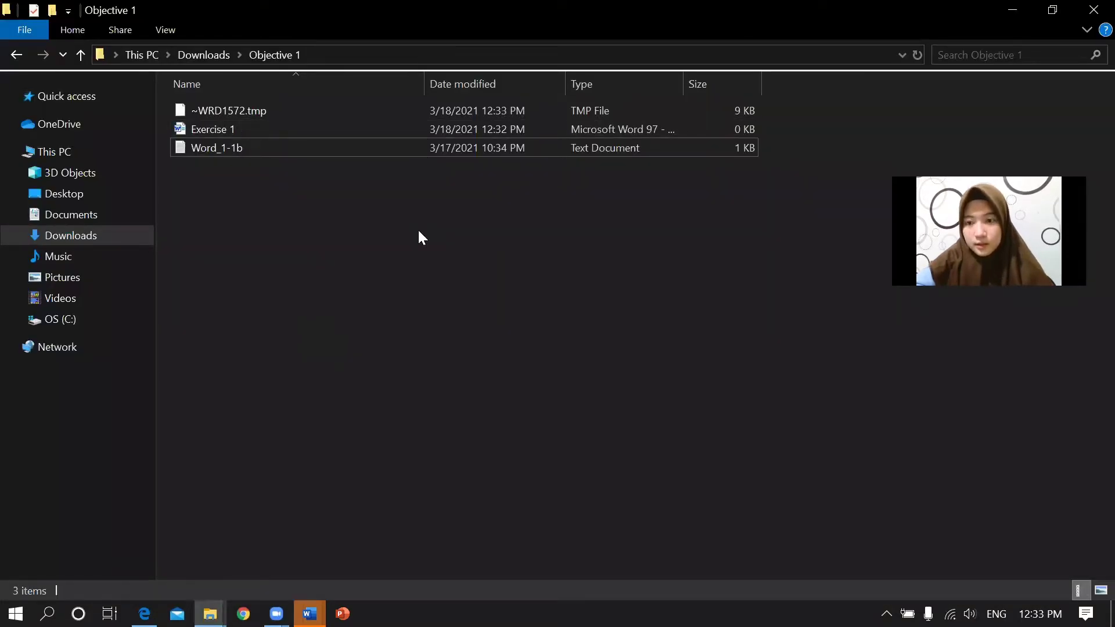
pyautogui.click(144, 613)
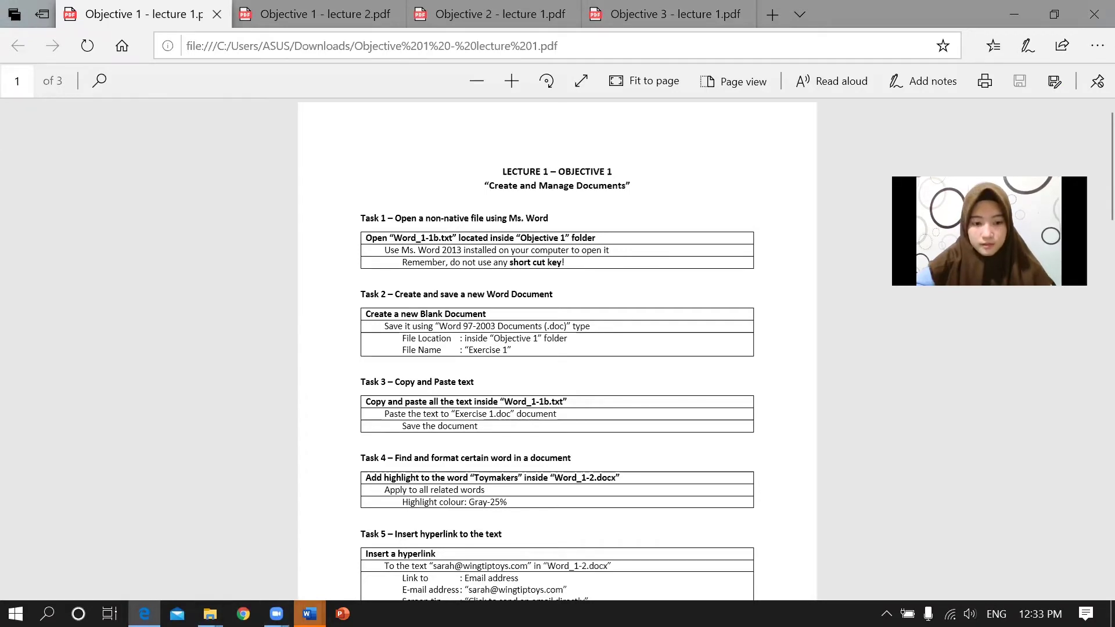
# Bring Word_1-1b to the front and select its text.
pyautogui.click(309, 613)
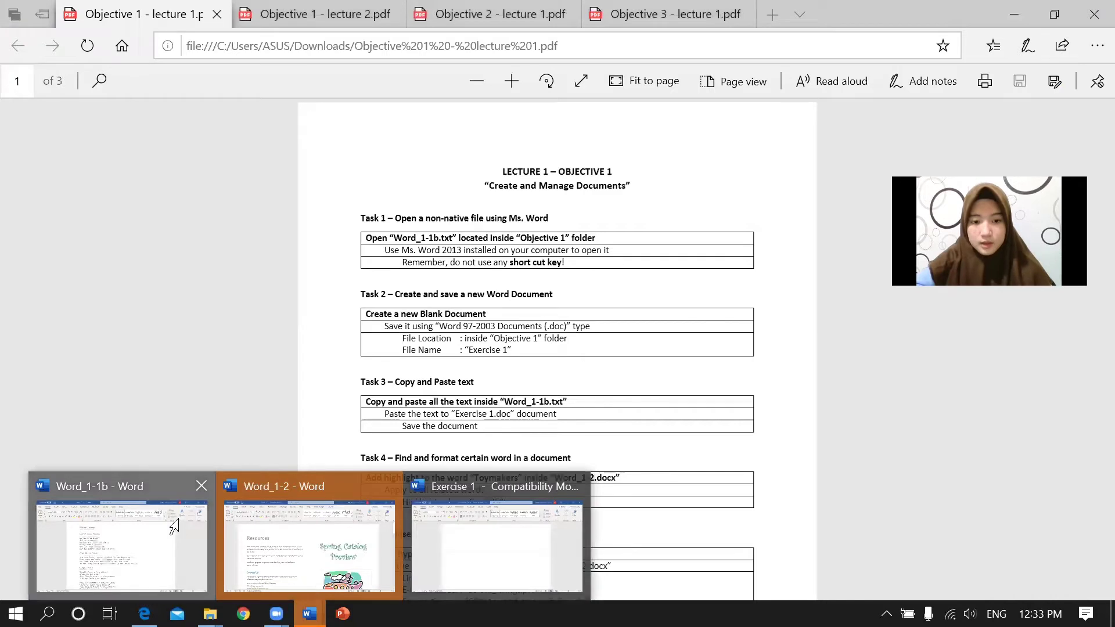
pyautogui.click(174, 525)
pyautogui.moveTo(284, 175); pyautogui.dragTo(481, 215)
pyautogui.rightClick(467, 203)
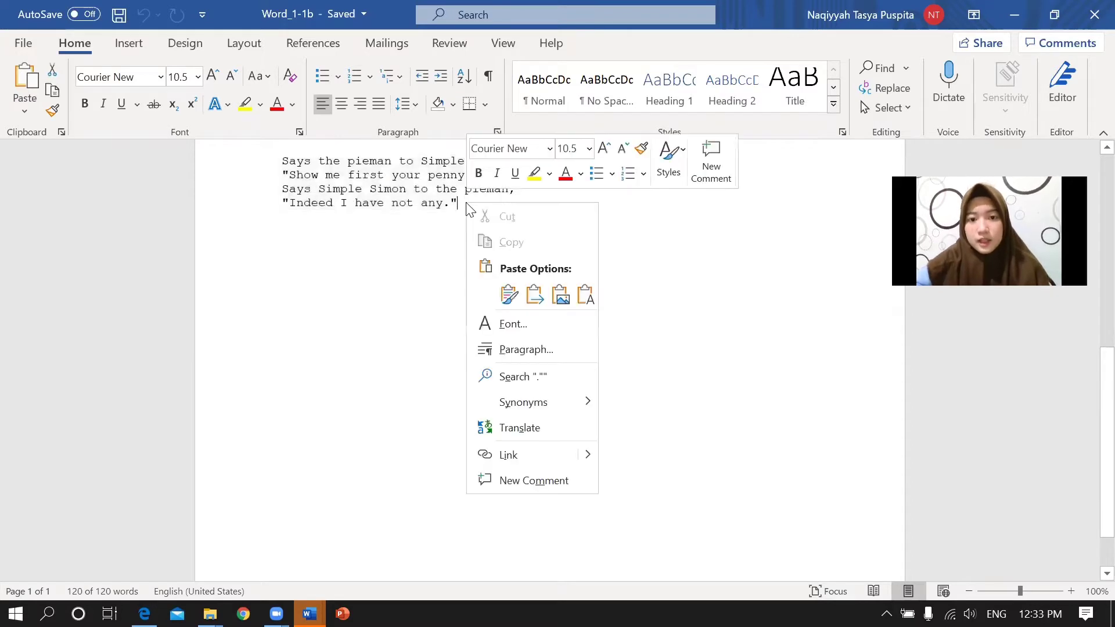
pyautogui.click(438, 243)
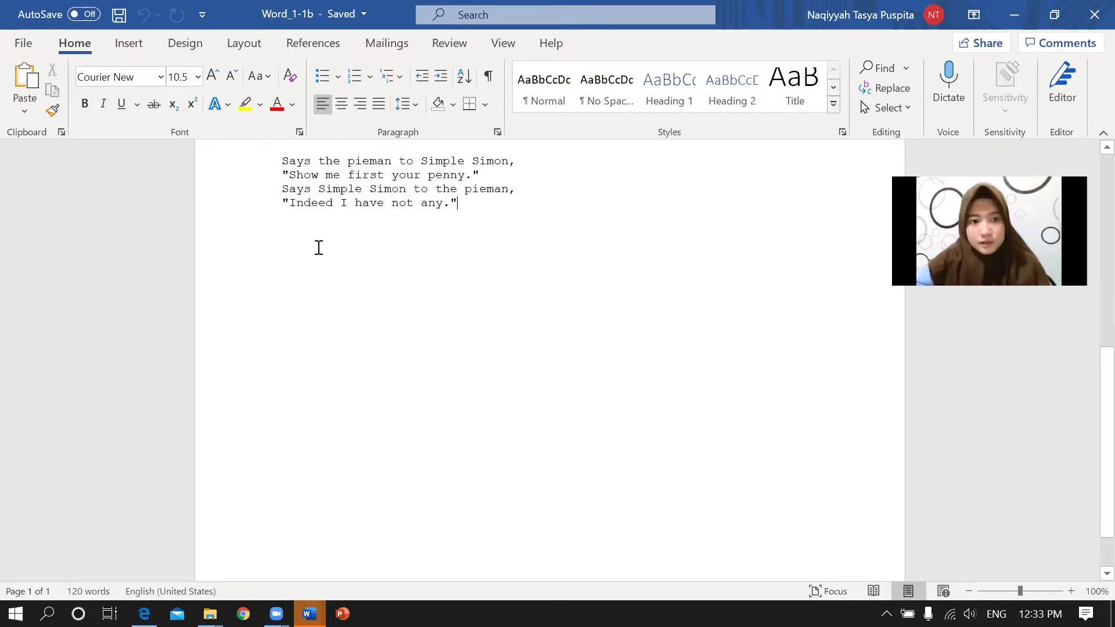
# Copy the rhymes from NURSERY RHYMES onward and switch to the blank Exercise 1 document.
pyautogui.scroll(10, 308, 256)
pyautogui.moveTo(282, 230); pyautogui.dragTo(516, 505)
pyautogui.rightClick(455, 424)
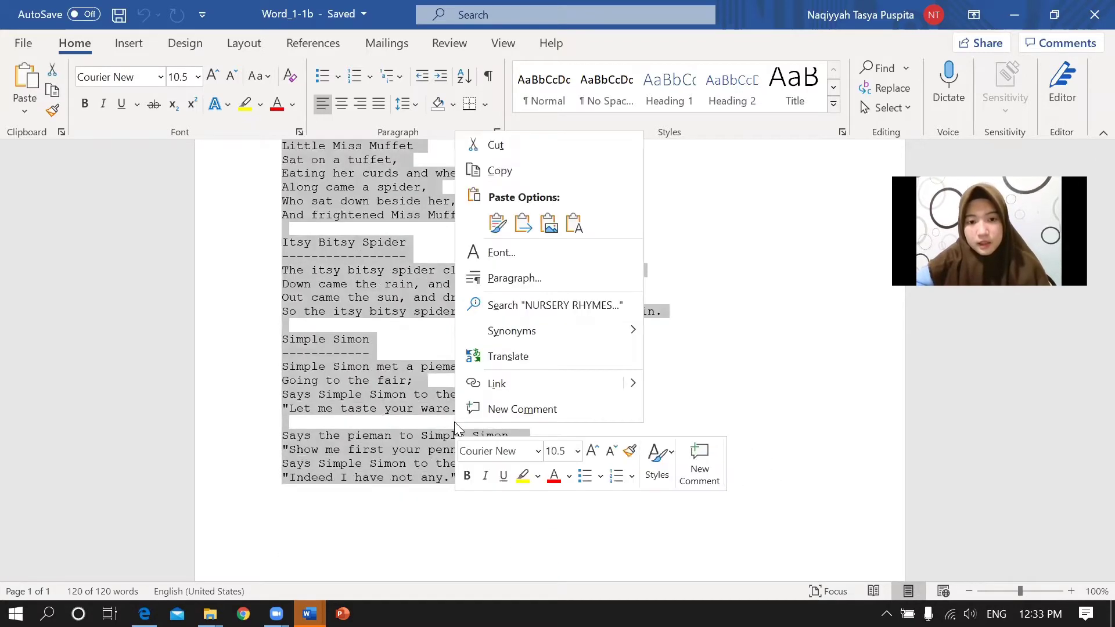
pyautogui.click(500, 170)
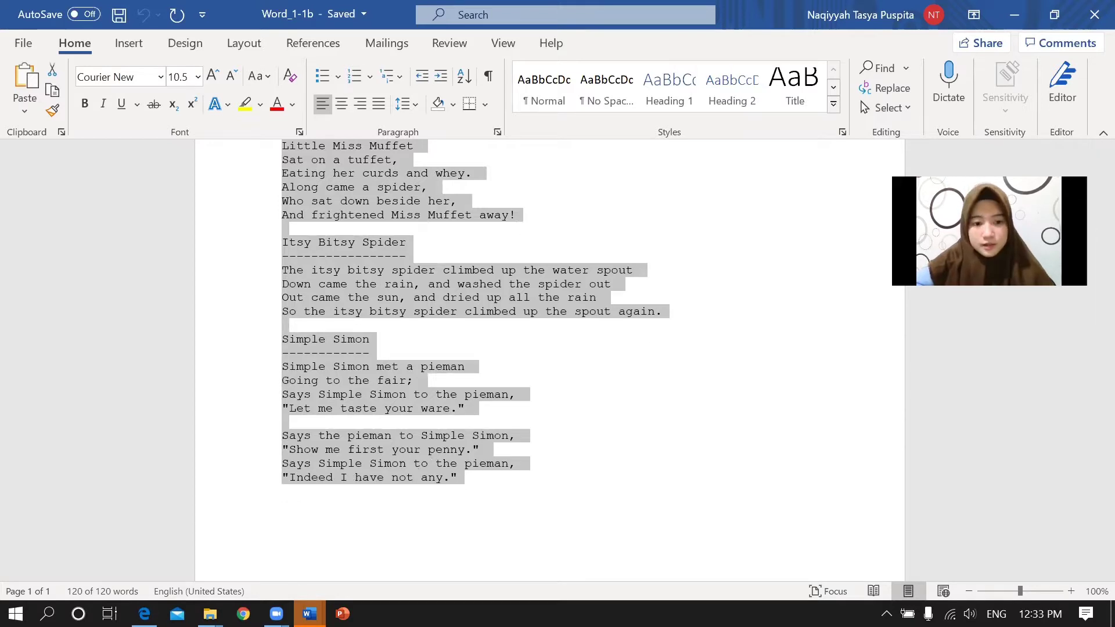
pyautogui.click(309, 614)
pyautogui.click(468, 535)
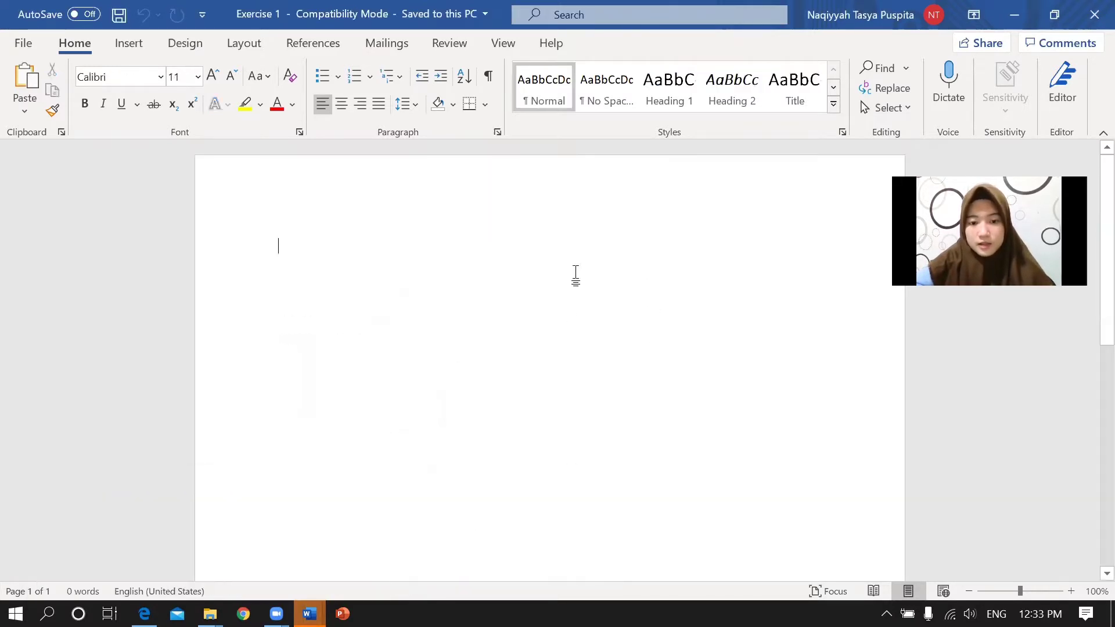
# Paste the copied rhymes into Exercise 1 with Keep Source Formatting and save the document.
pyautogui.rightClick(341, 241)
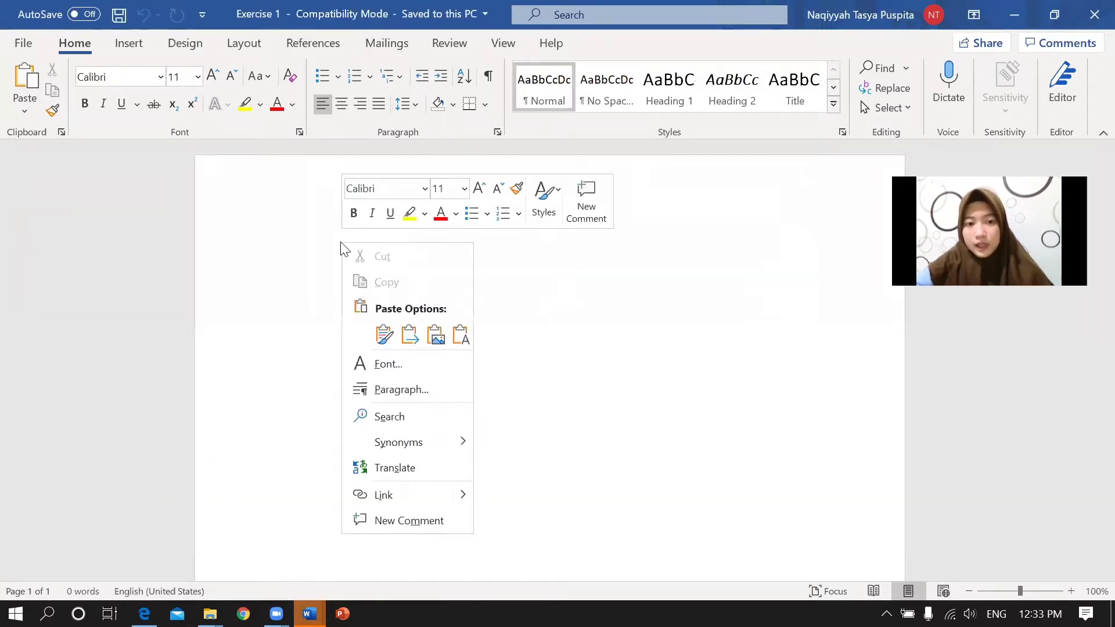
pyautogui.click(392, 336)
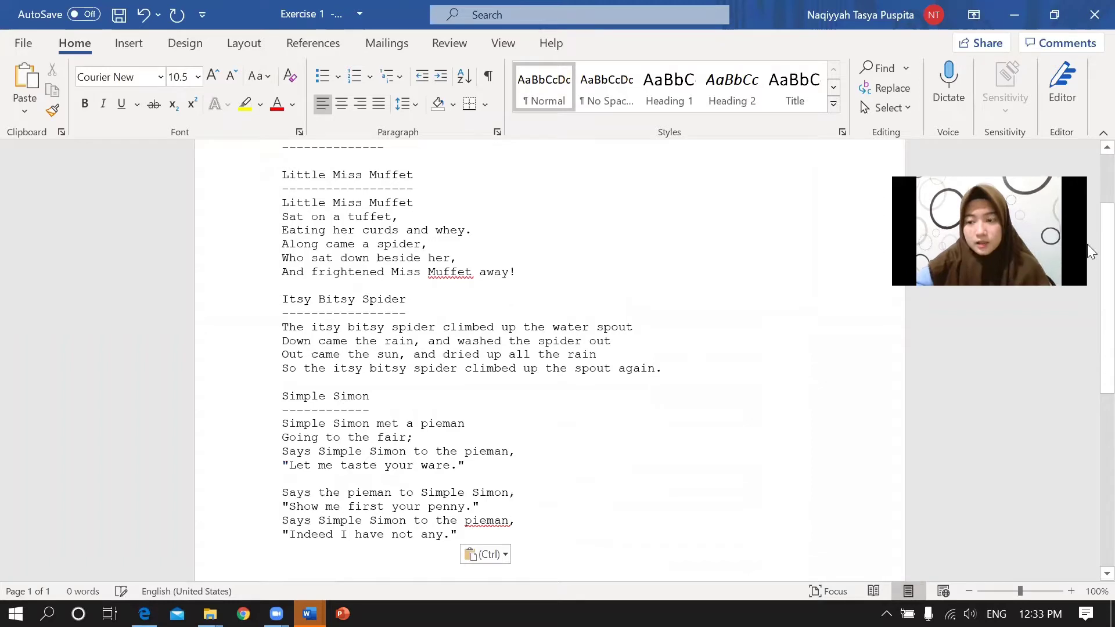
pyautogui.scroll(3, 1087, 232)
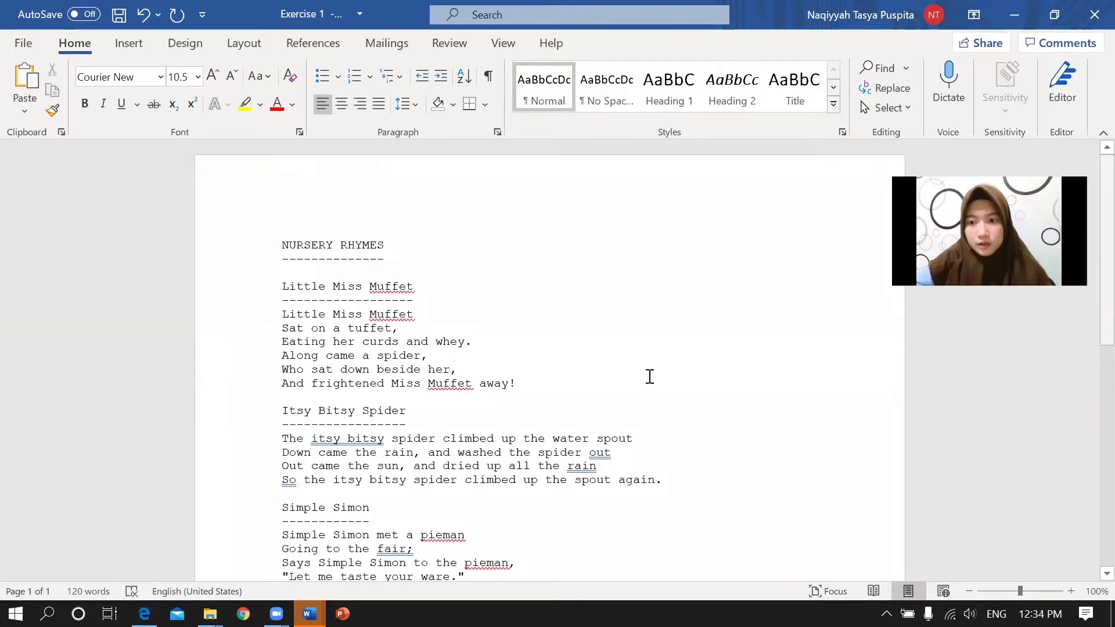
pyautogui.click(31, 43)
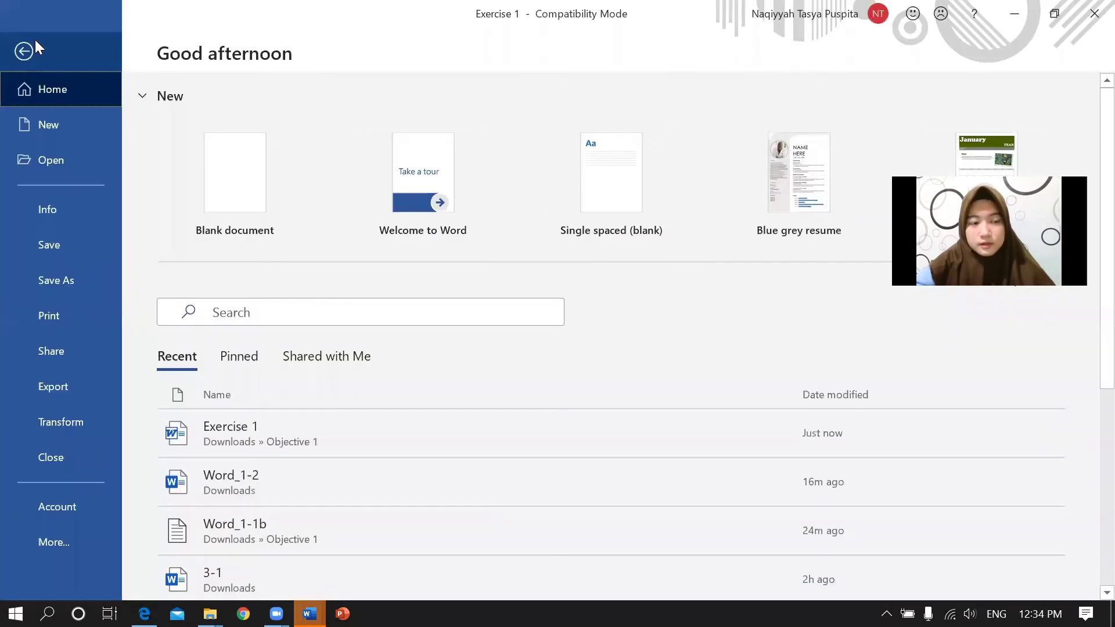
pyautogui.click(63, 243)
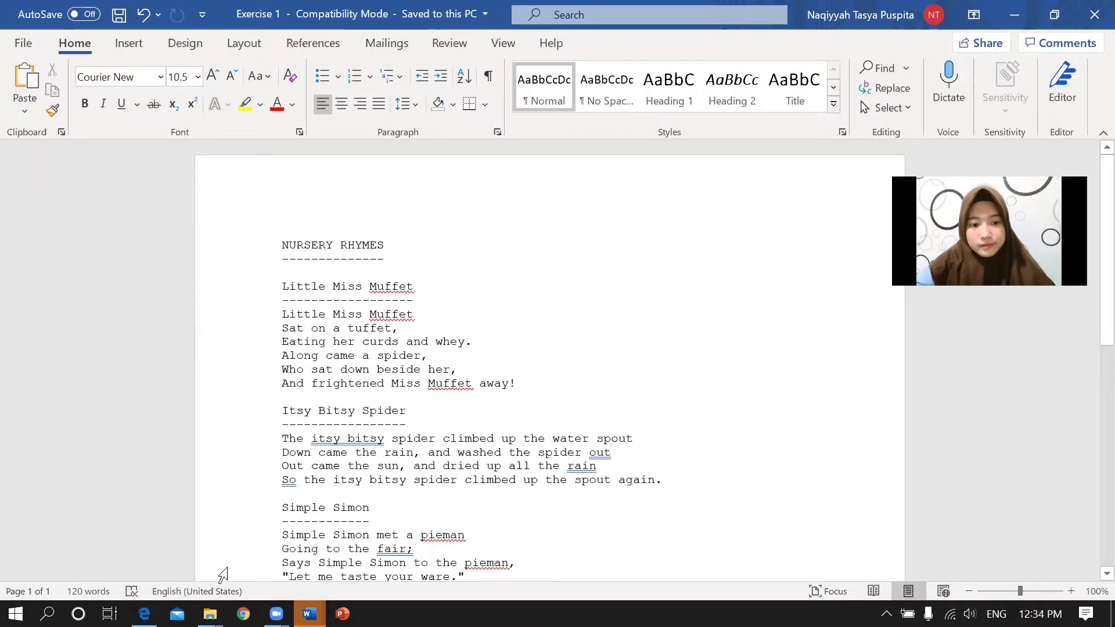
pyautogui.click(144, 614)
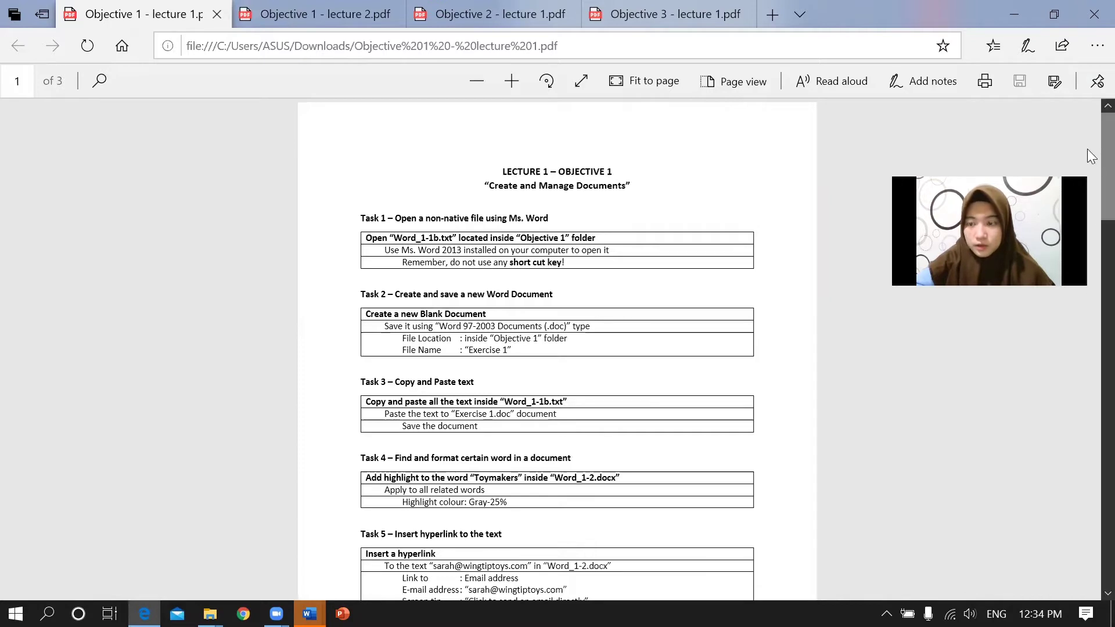
# Scroll the lecture PDF down to Task 4 about highlighting Toymakers in Word_1-2.
pyautogui.scroll(-3, 1089, 175)
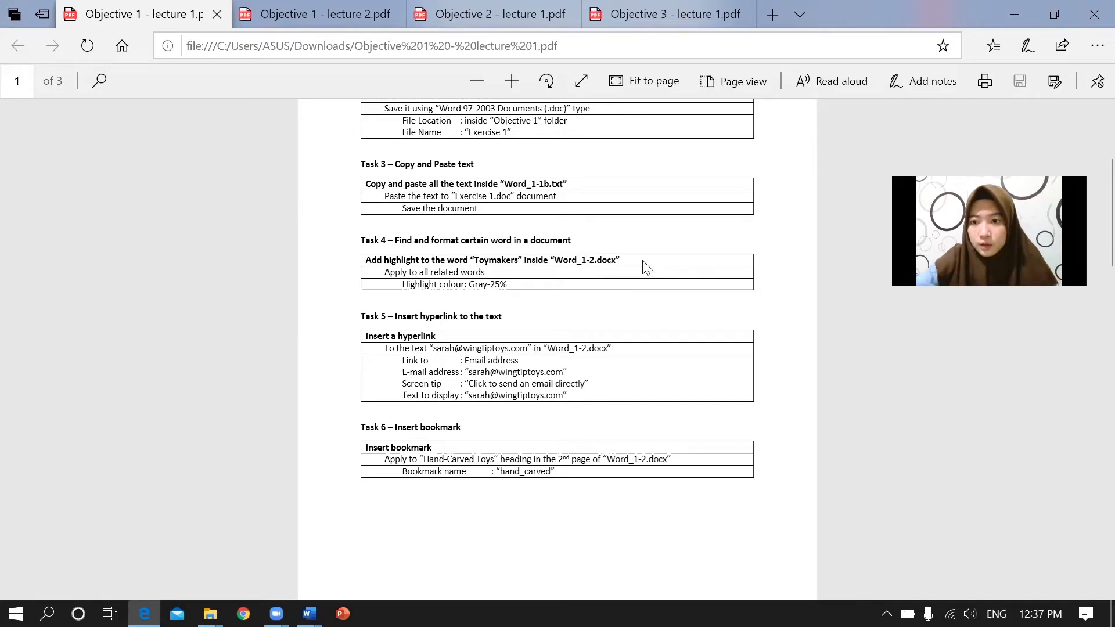
pyautogui.click(309, 614)
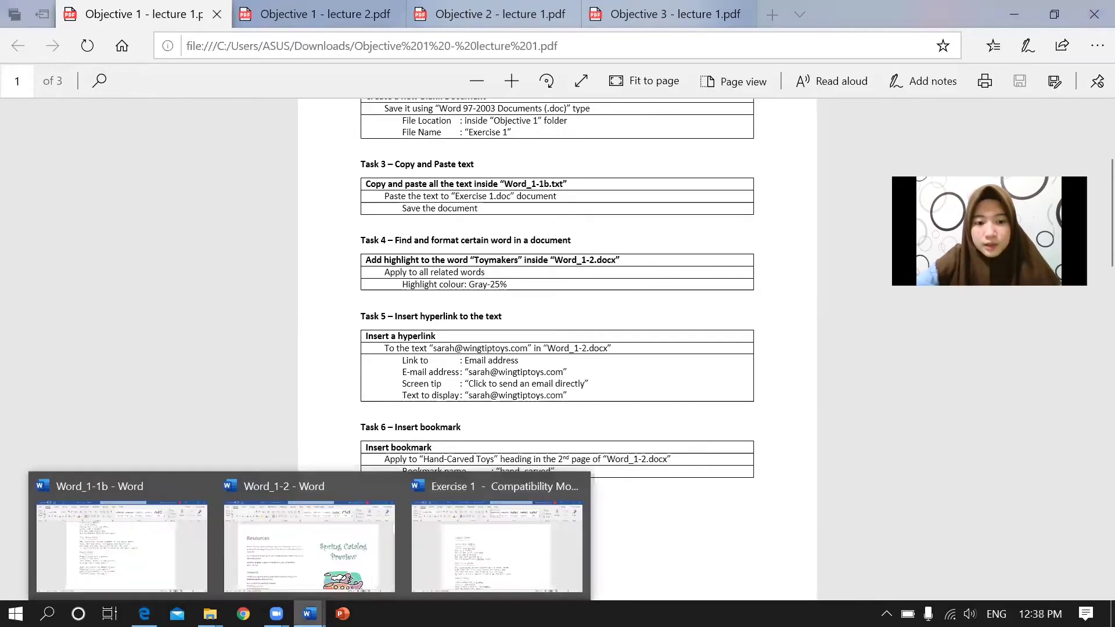
# Bring Word_1-2 forward and search the Navigation pane for 'toymarkers'.
pyautogui.click(270, 554)
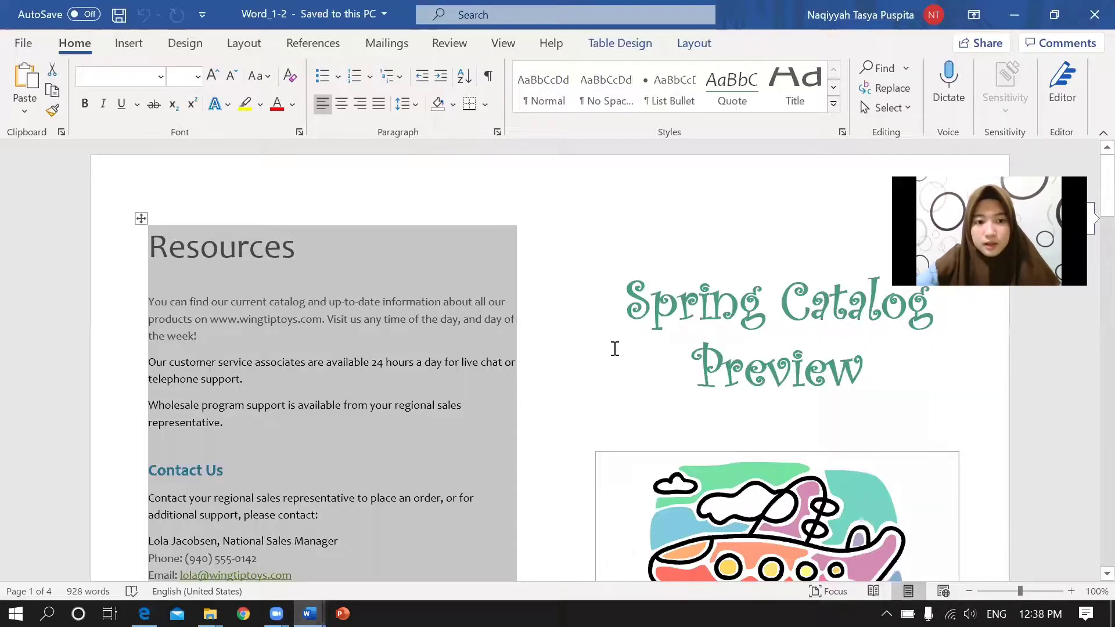
pyautogui.click(556, 257)
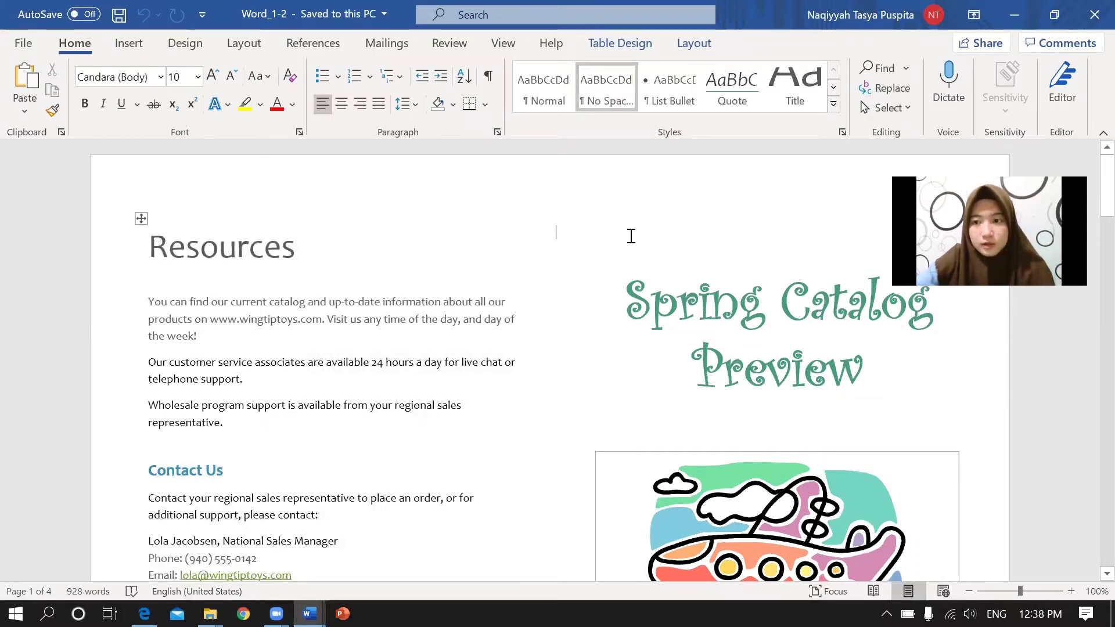
pyautogui.click(879, 68)
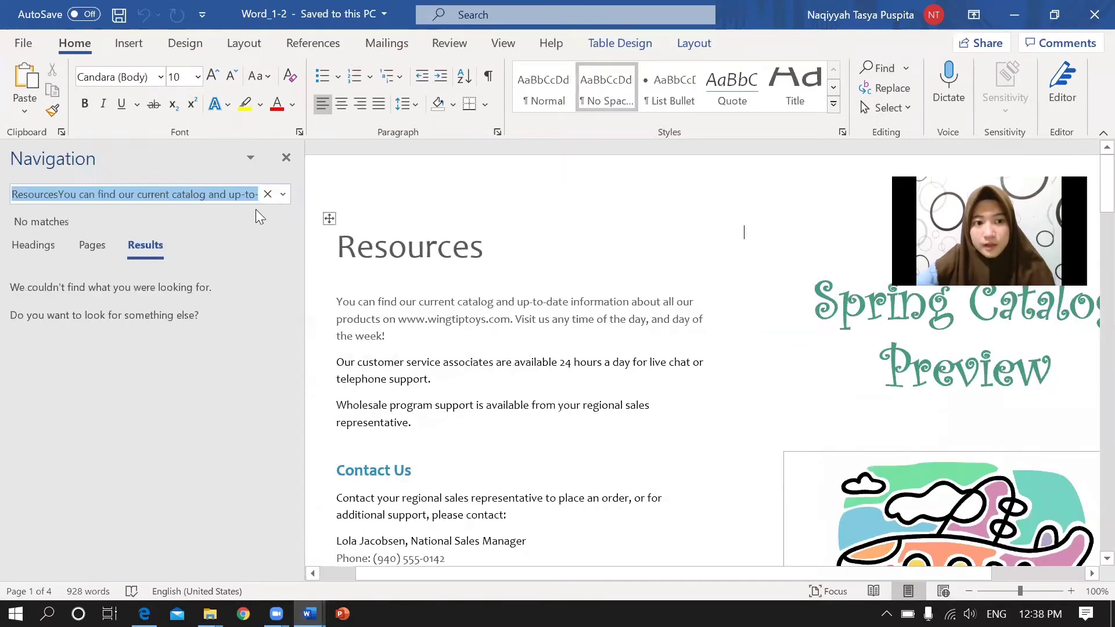
pyautogui.click(267, 196)
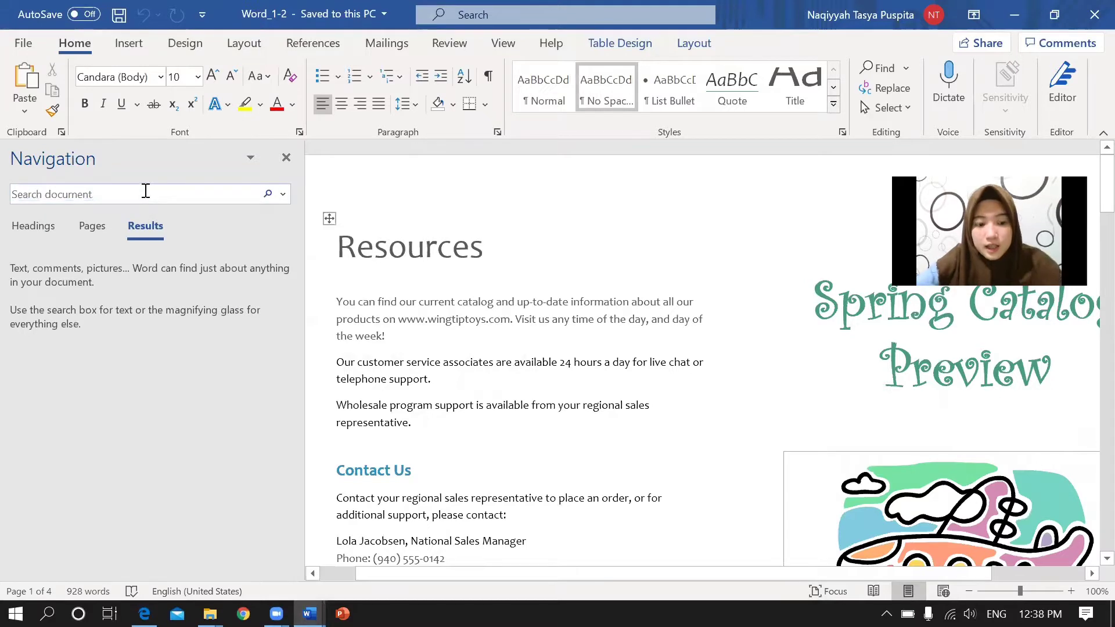
pyautogui.write('T')
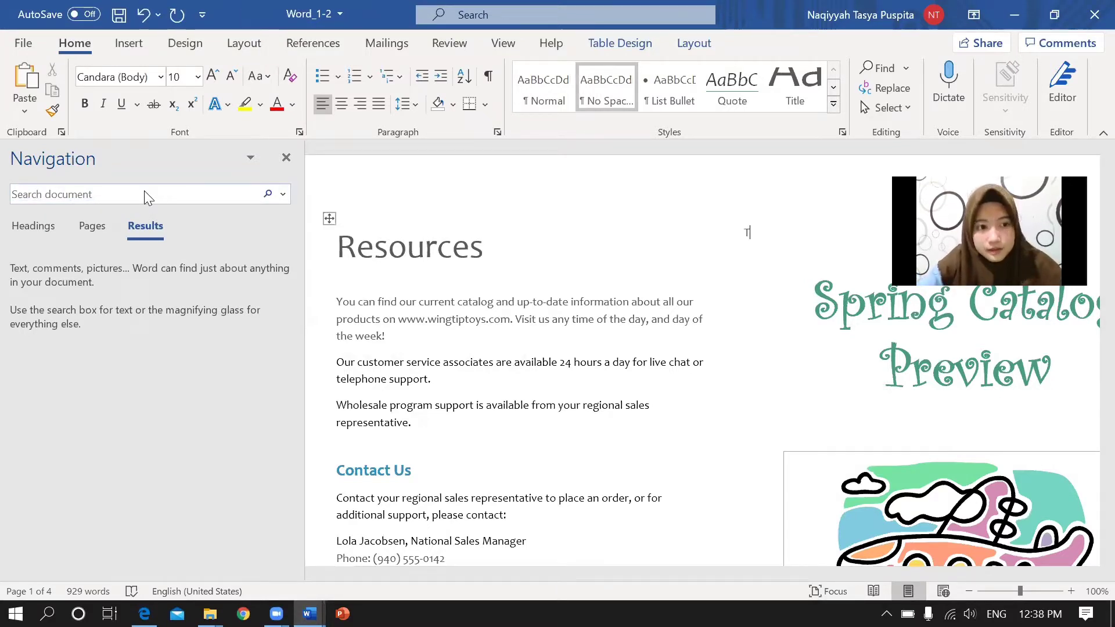
pyautogui.click(78, 192)
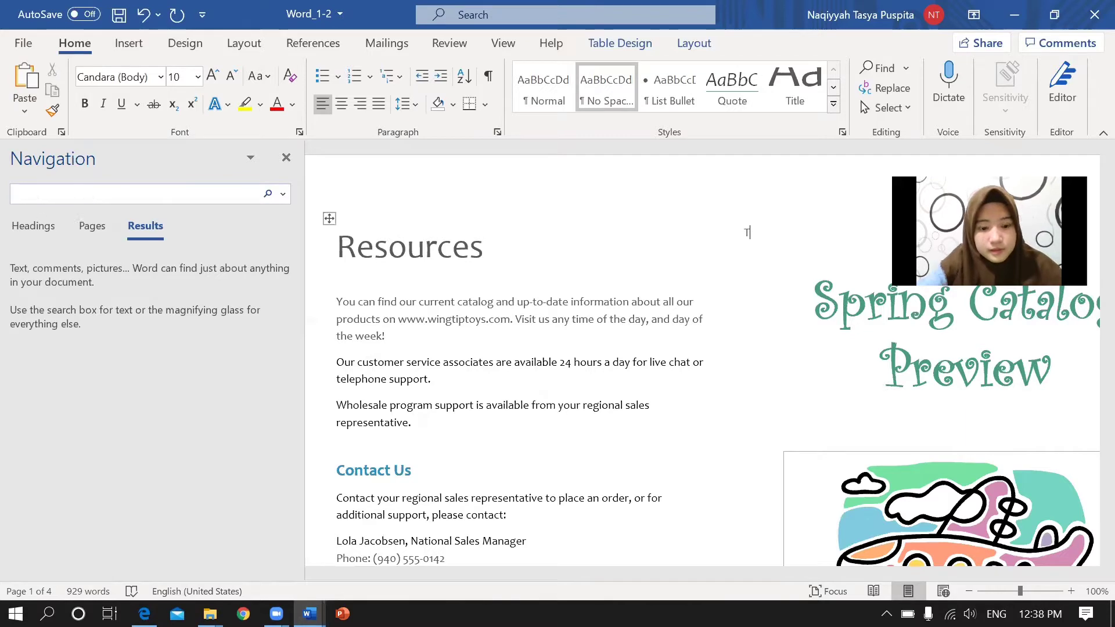
pyautogui.write('toy')
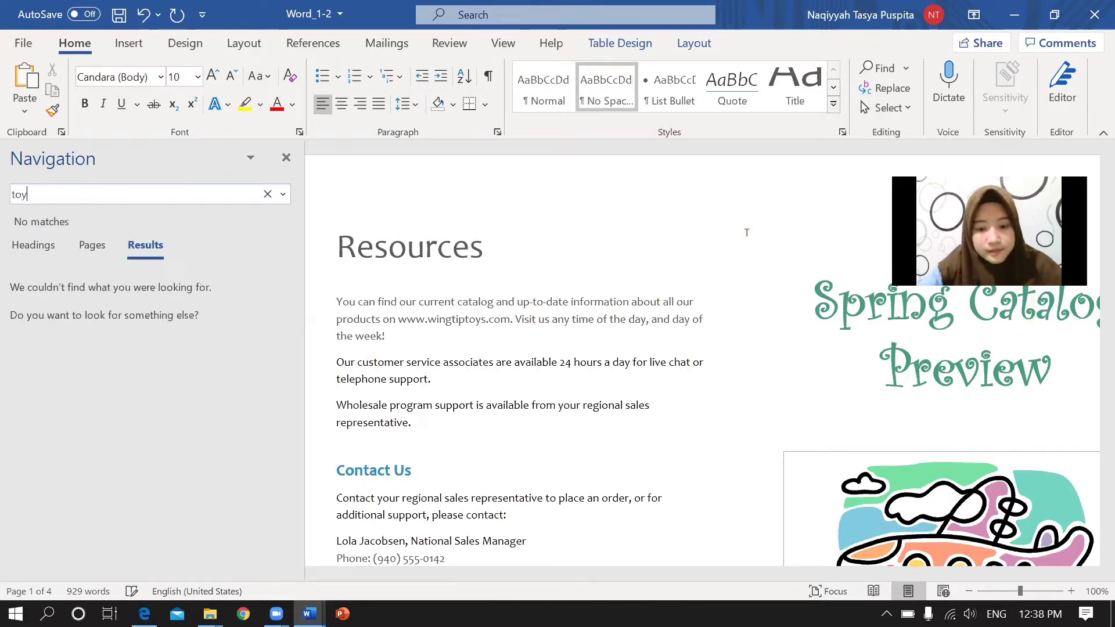
pyautogui.write('markers')
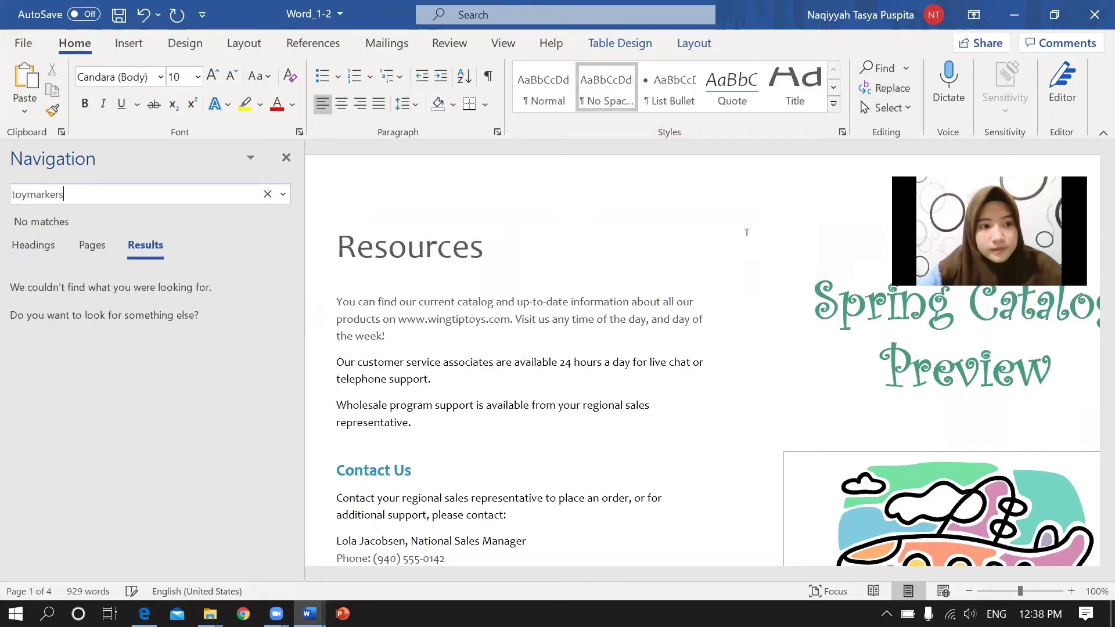
# Browse the Navigation pane's headings and page thumbnails, then recheck the task PDF.
pyautogui.click(33, 240)
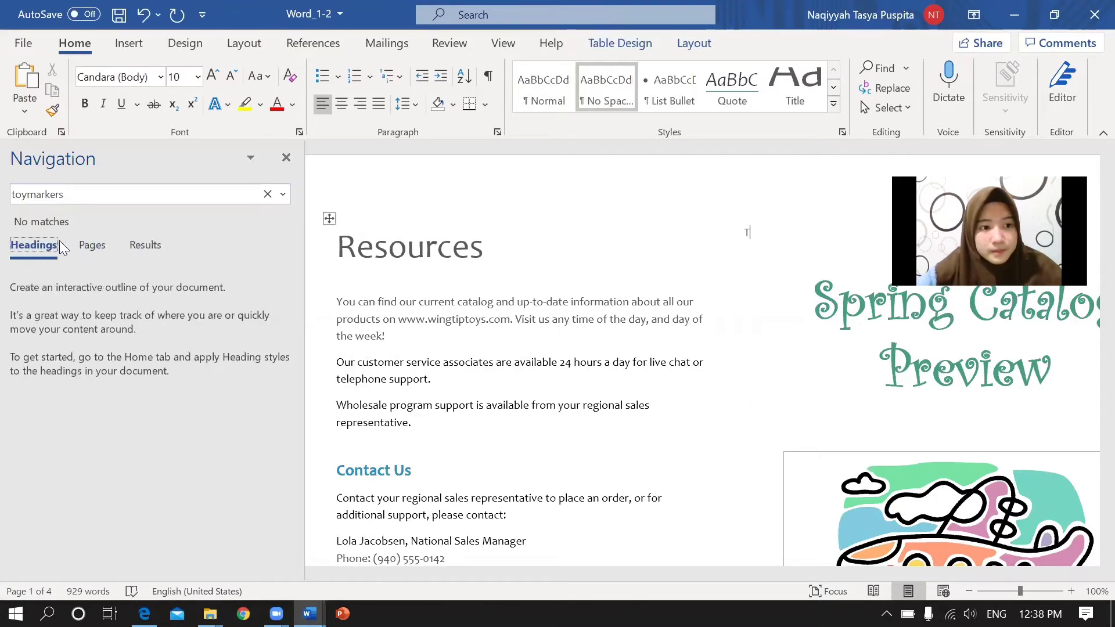
pyautogui.click(103, 246)
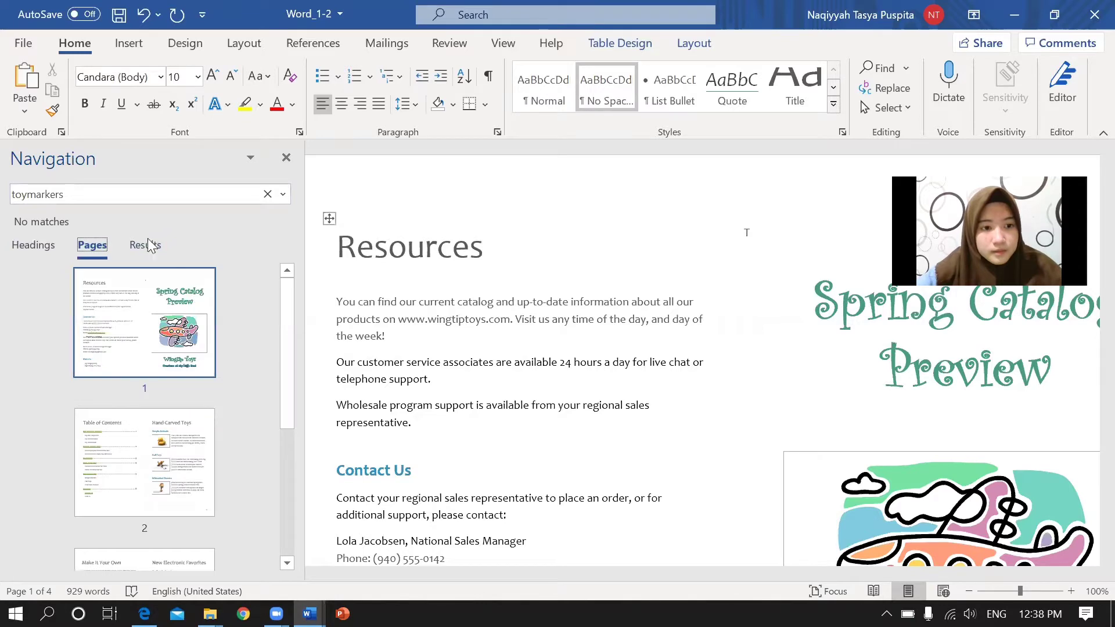
pyautogui.click(144, 245)
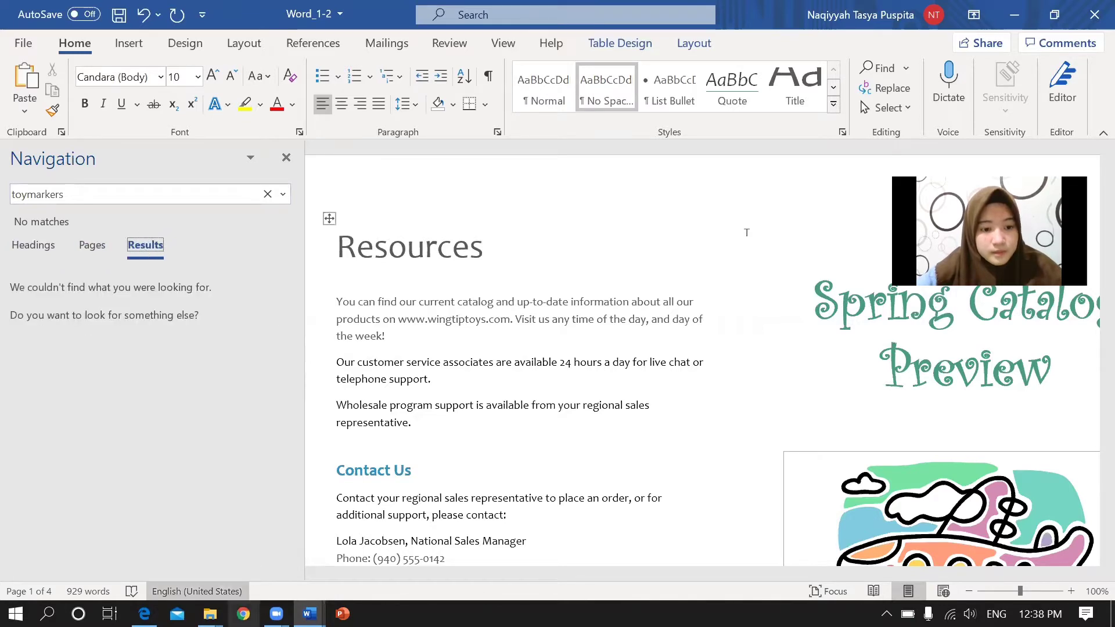
pyautogui.moveTo(140, 613)
pyautogui.click(64, 485)
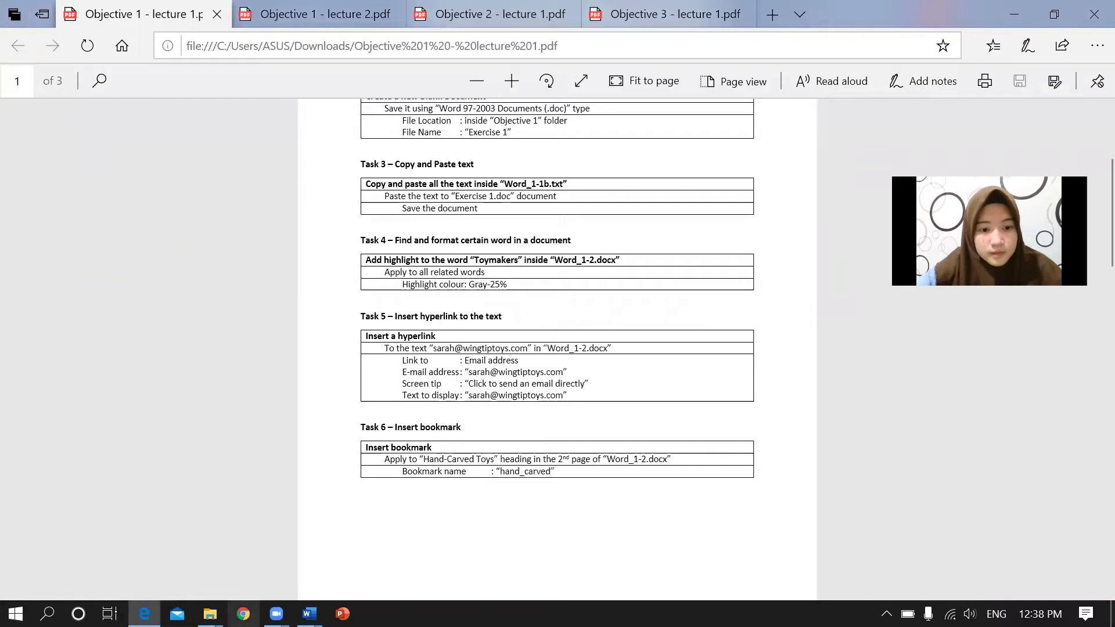
pyautogui.moveTo(309, 614)
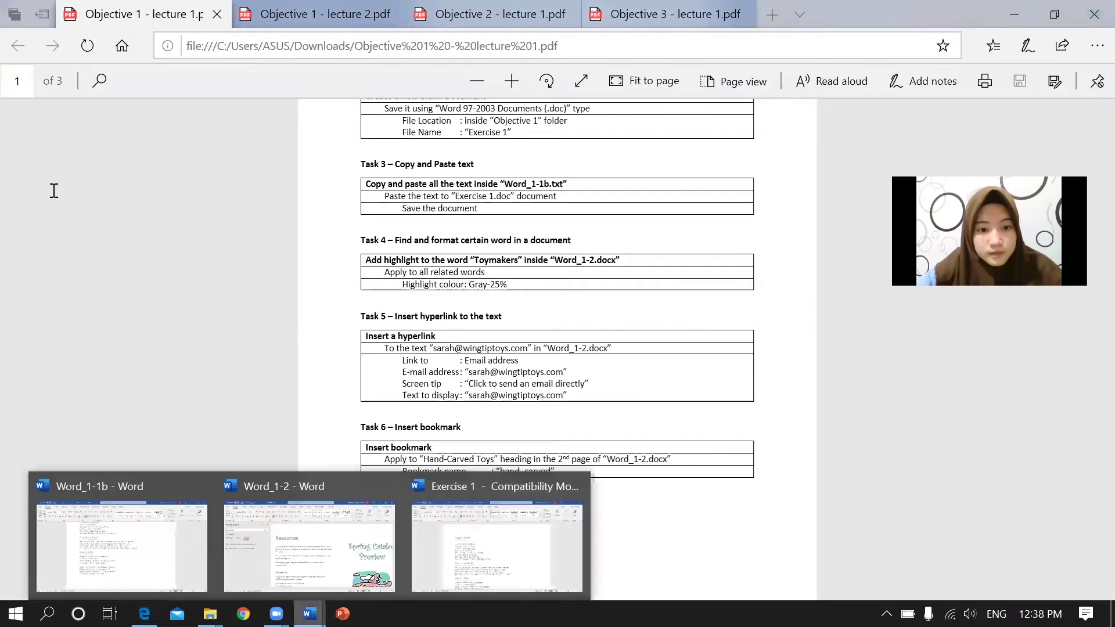
pyautogui.click(309, 534)
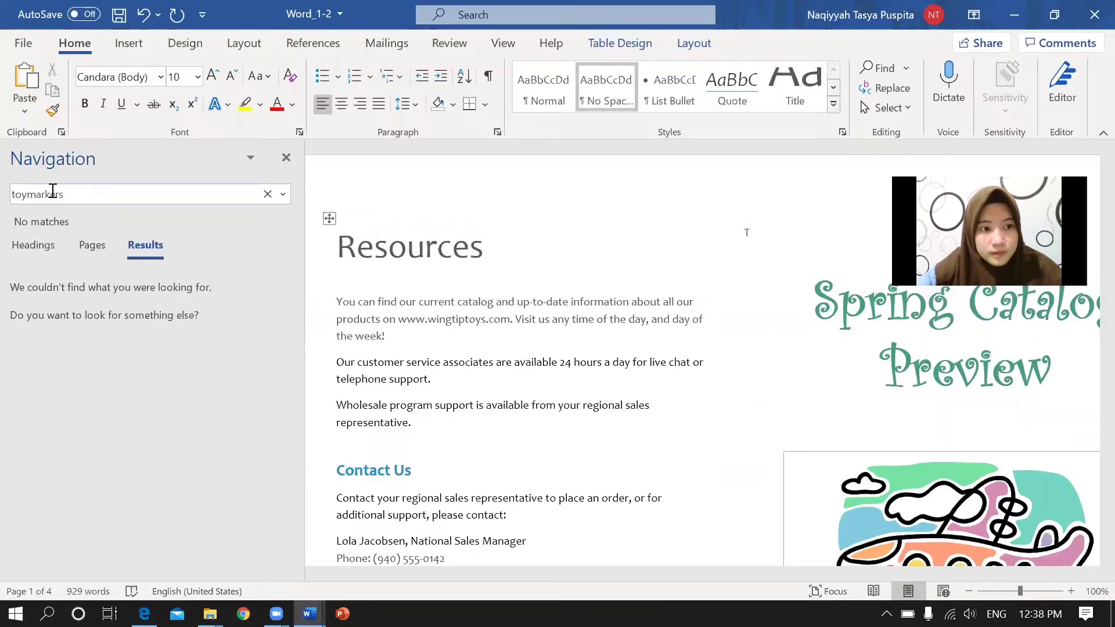
# Delete the extra 'r' so the search term reads 'toymakers'.
pyautogui.click(47, 193)
pyautogui.click(46, 194)
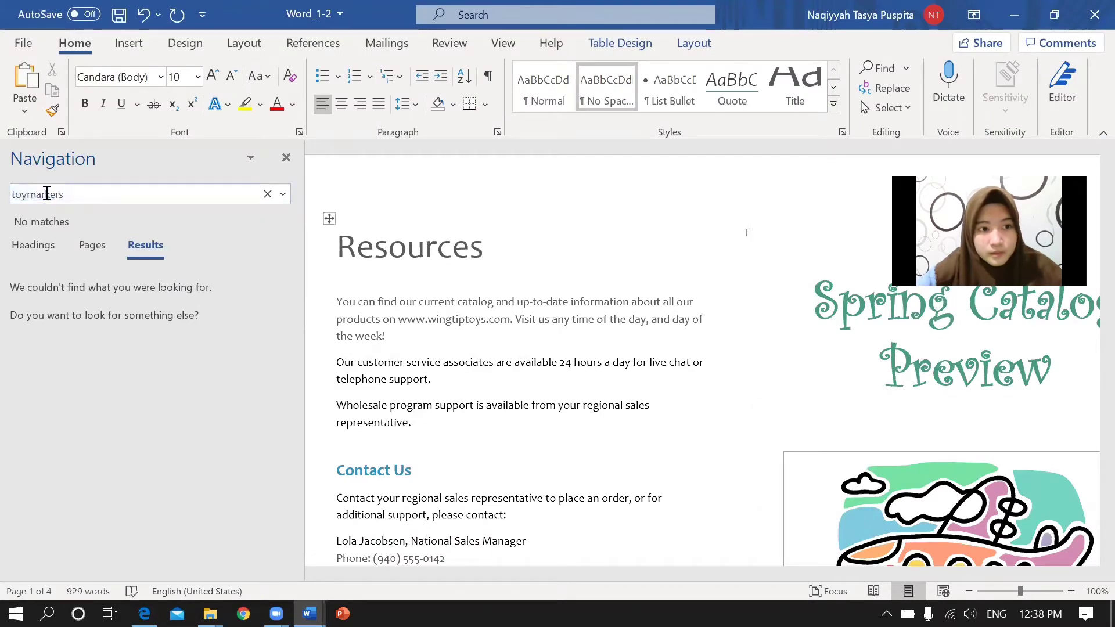
pyautogui.press('BackSpace')
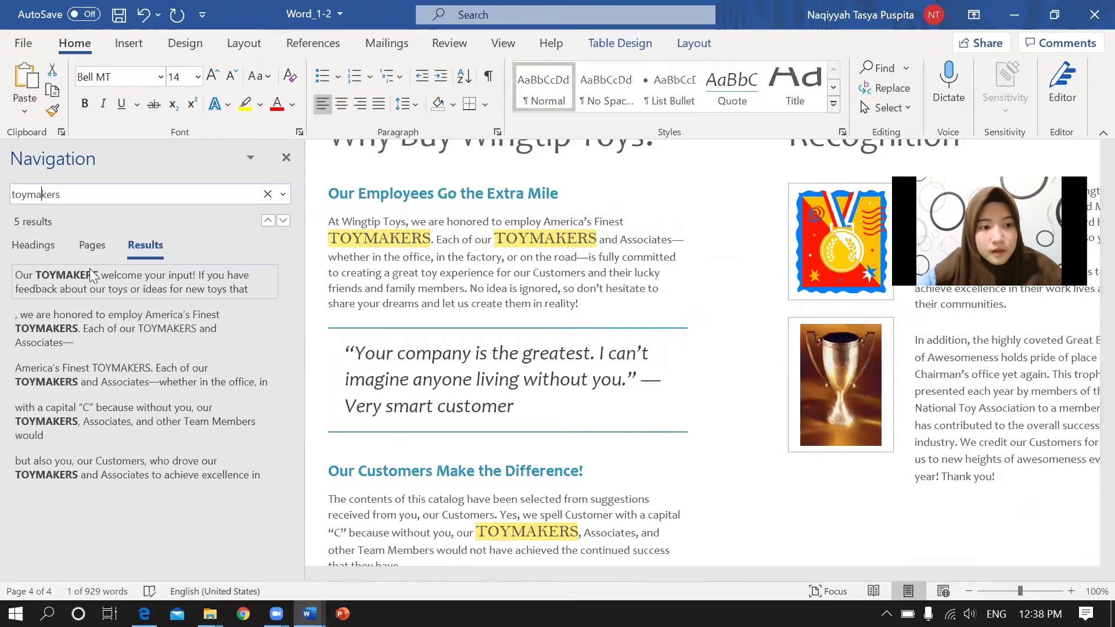
# Place the caret near the first TOYMAKERS and restore an accidentally dragged table column border.
pyautogui.click(161, 198)
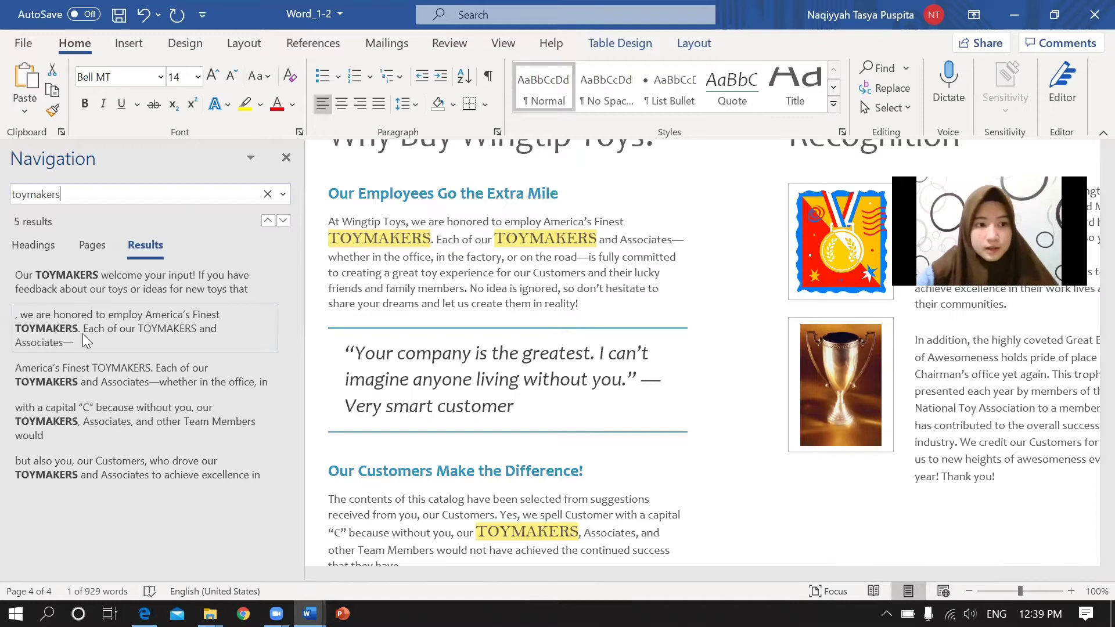
pyautogui.click(330, 238)
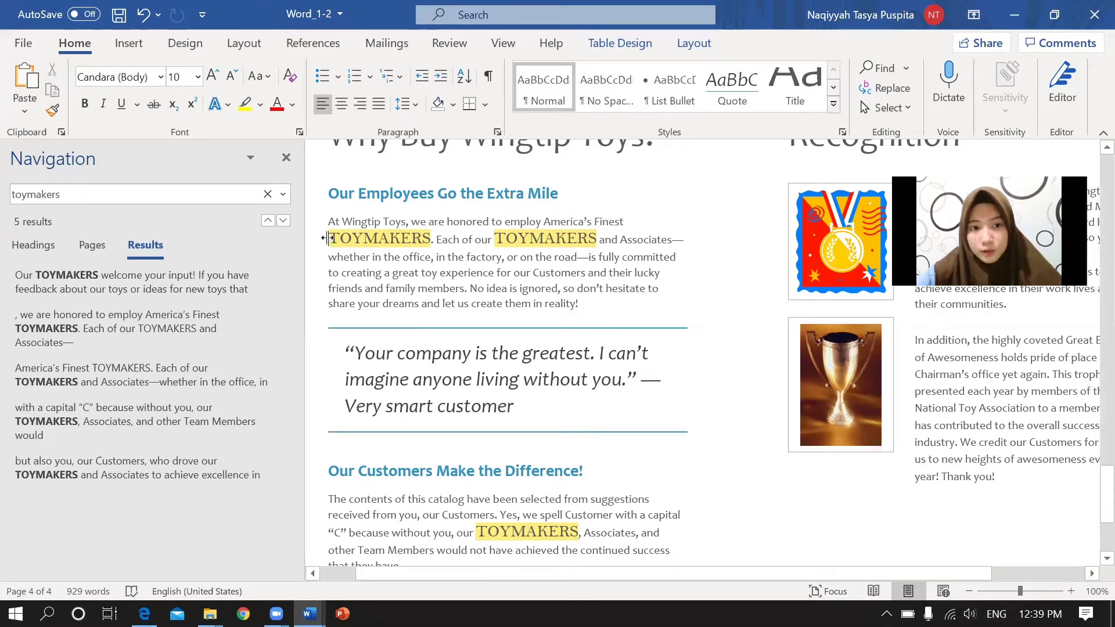
pyautogui.moveTo(335, 238); pyautogui.dragTo(406, 241)
pyautogui.moveTo(398, 240); pyautogui.dragTo(307, 249)
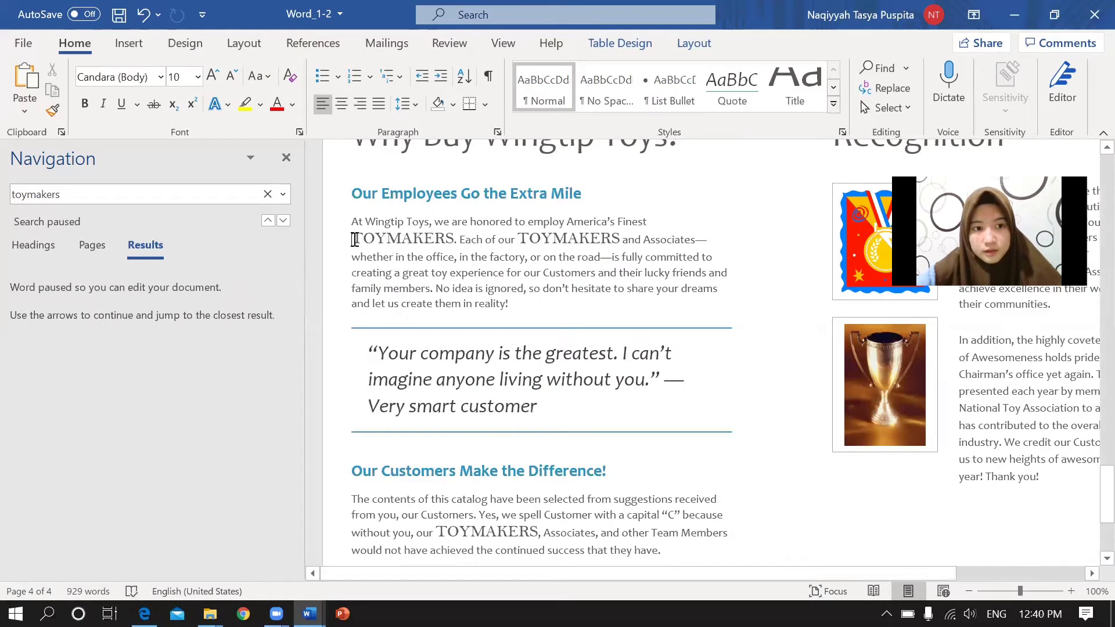
# Rerun the 'toymakers' search to list the five TOYMAKERS matches.
pyautogui.click(241, 196)
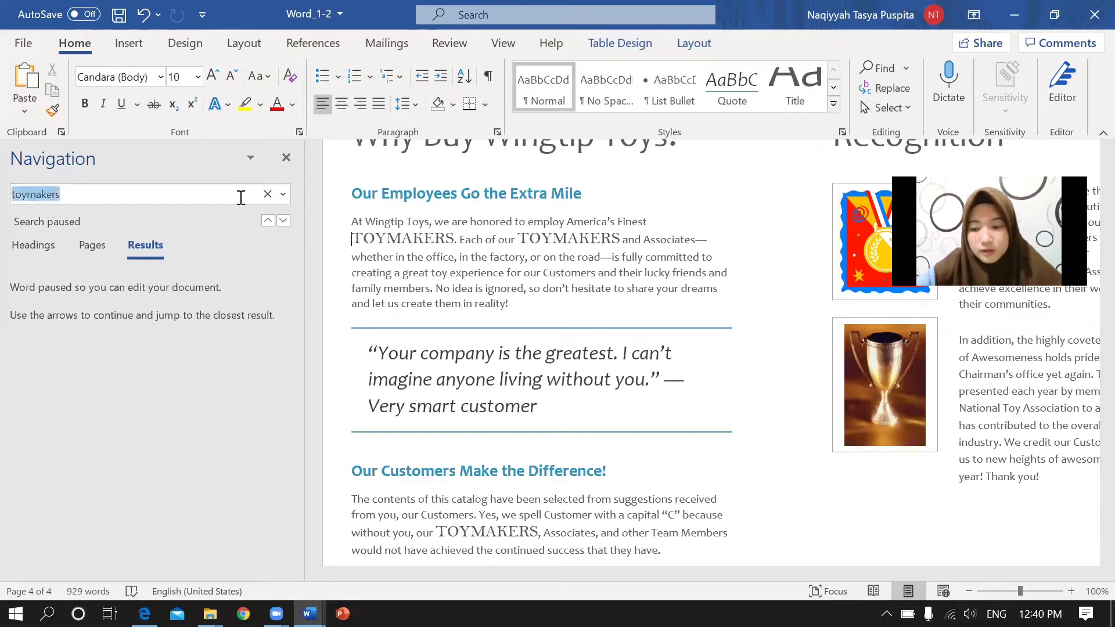
pyautogui.press('Return')
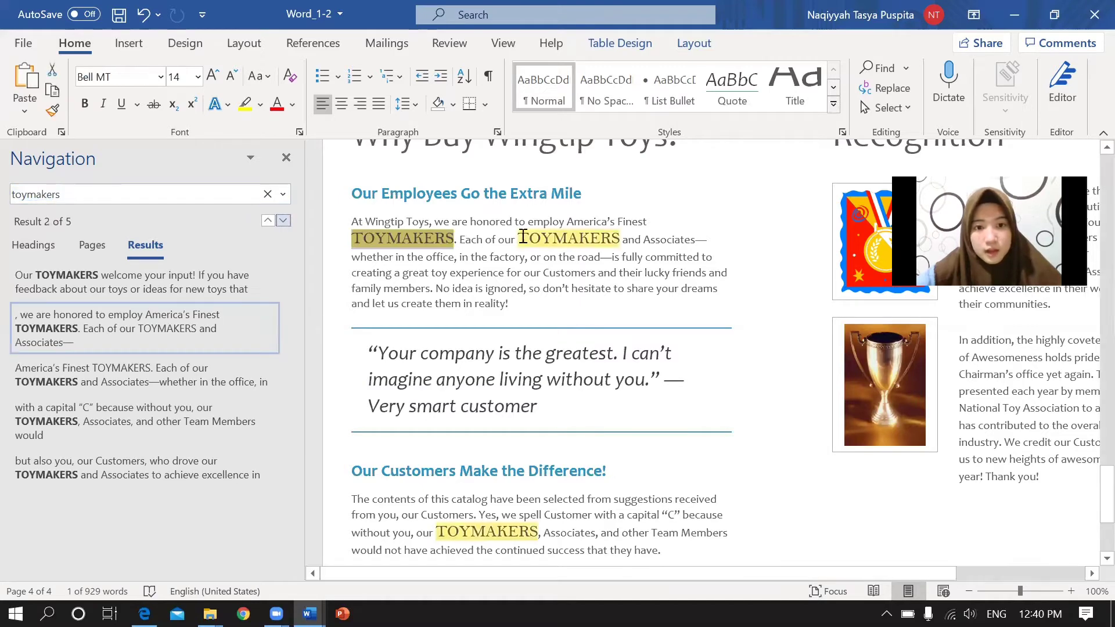
pyautogui.click(521, 237)
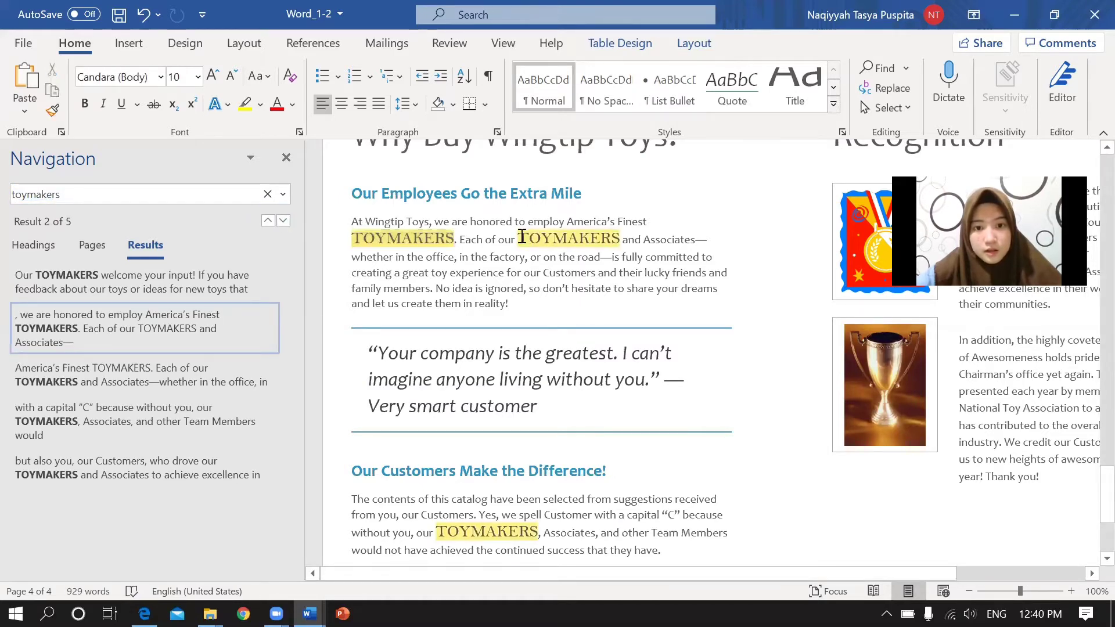
# Highlight the first two TOYMAKERS in the paragraph in Gray-25%.
pyautogui.doubleClick(610, 238)
pyautogui.moveTo(624, 236); pyautogui.dragTo(621, 238)
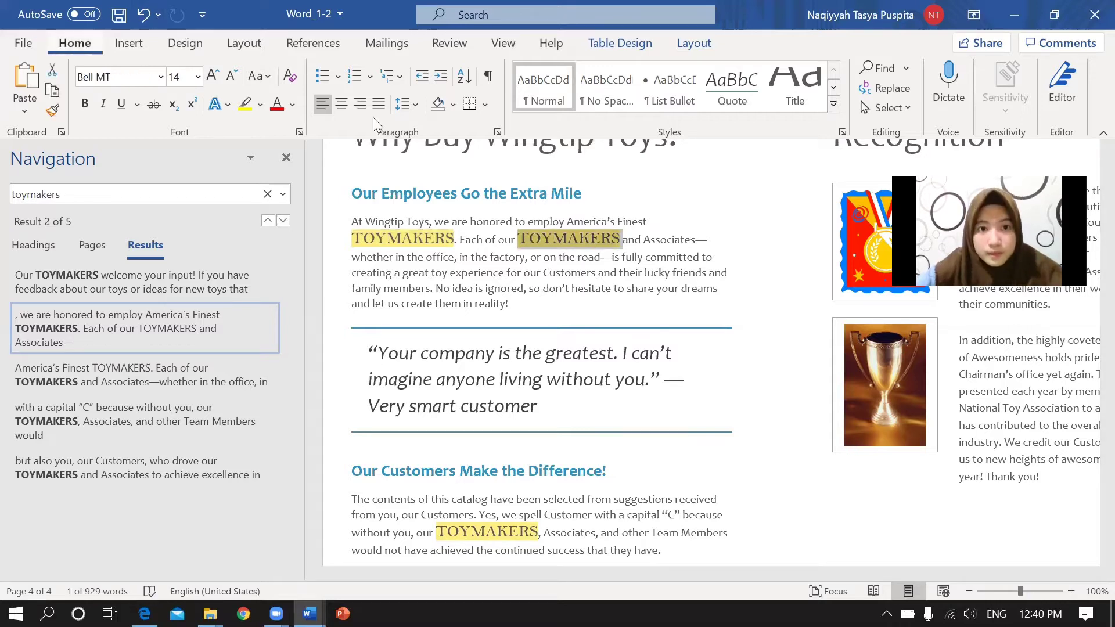
pyautogui.click(262, 103)
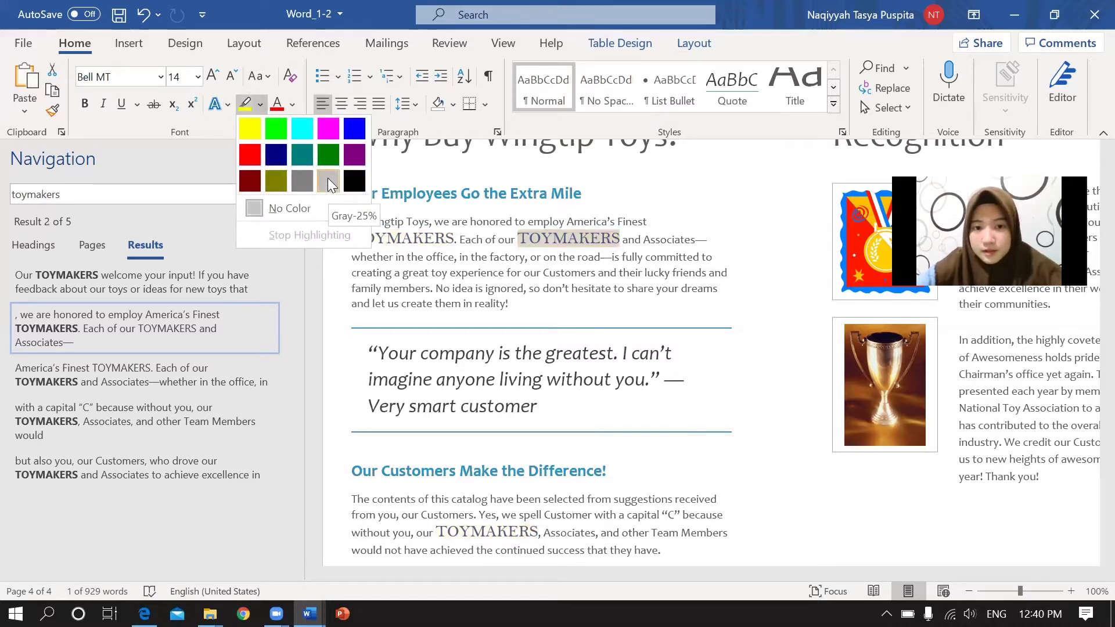
pyautogui.click(513, 289)
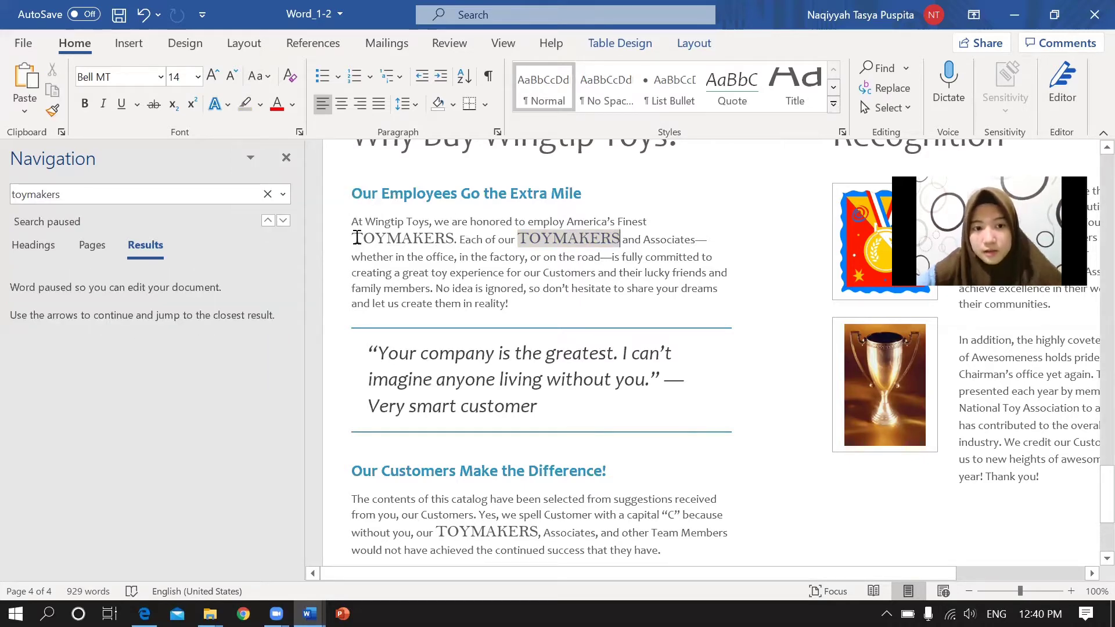
pyautogui.moveTo(362, 239); pyautogui.dragTo(440, 249)
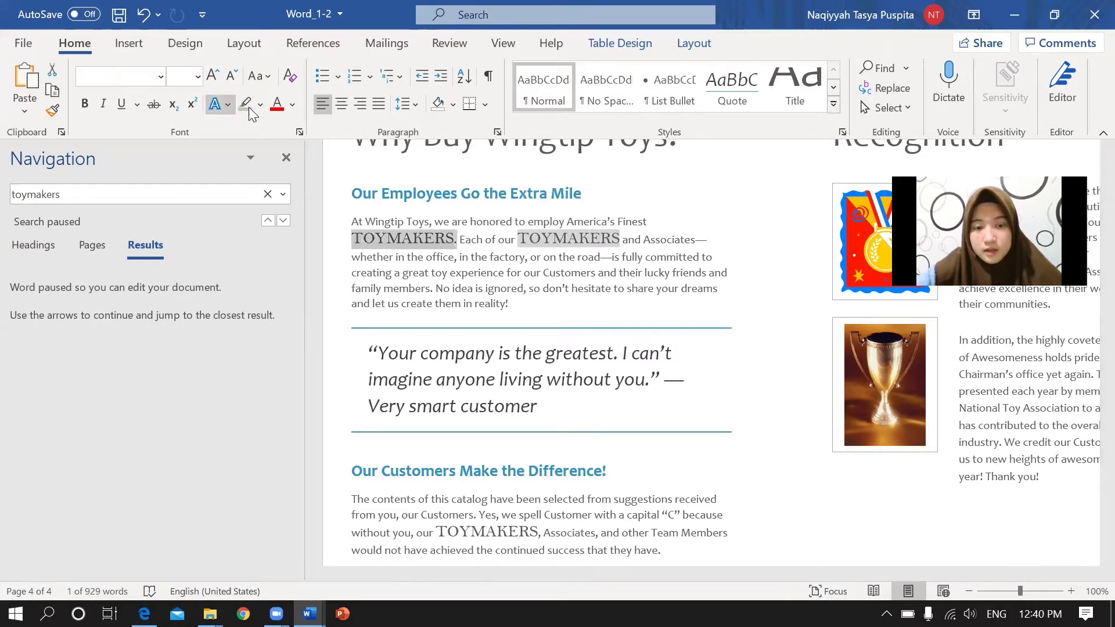
pyautogui.press('Right')
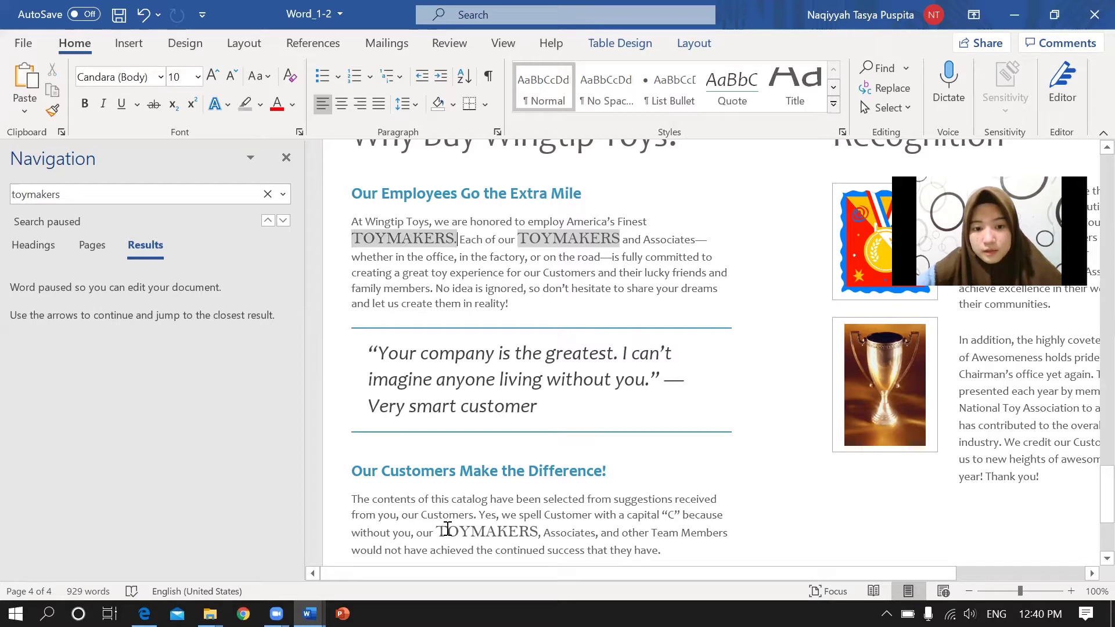
# Rerun the 'toymakers' search and highlight the last-paragraph TOYMAKERS in Gray-25%.
pyautogui.doubleClick(539, 531)
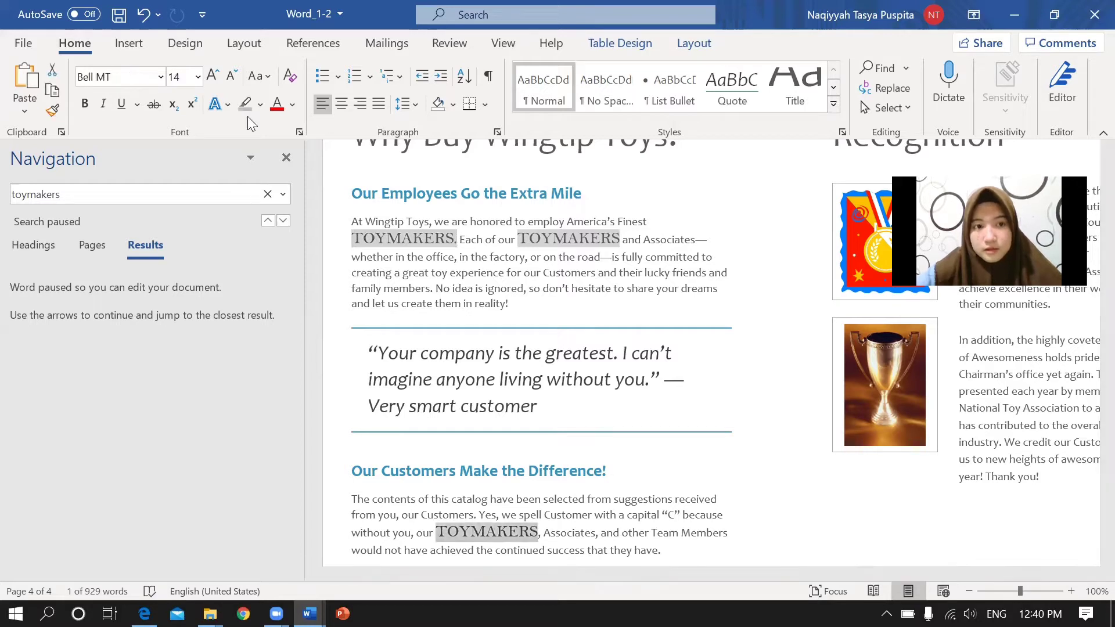
pyautogui.click(159, 195)
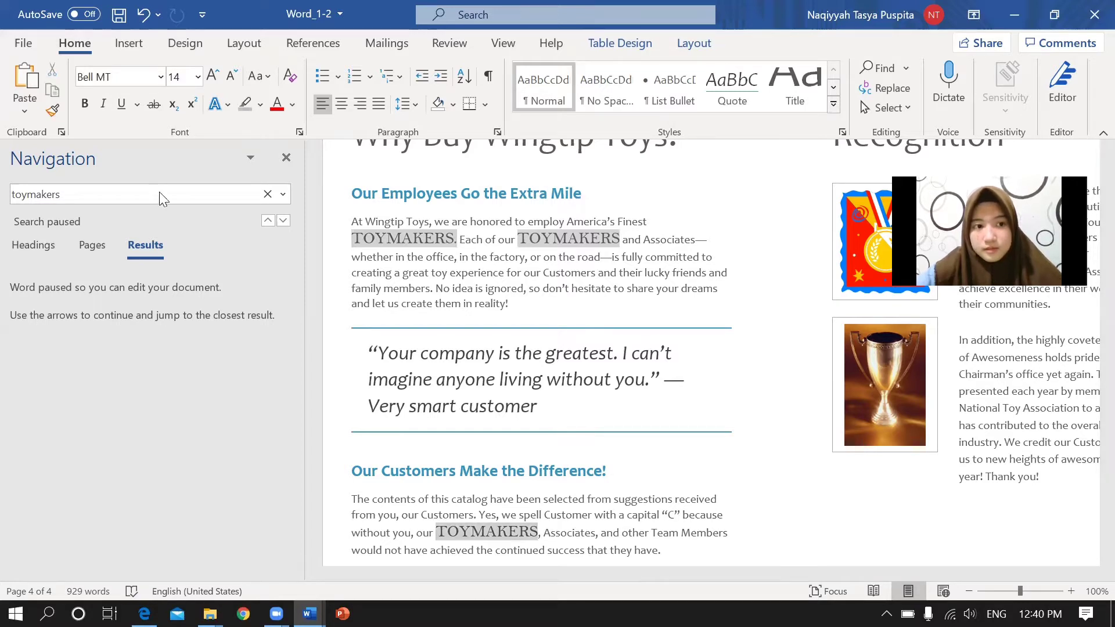
pyautogui.doubleClick(161, 193)
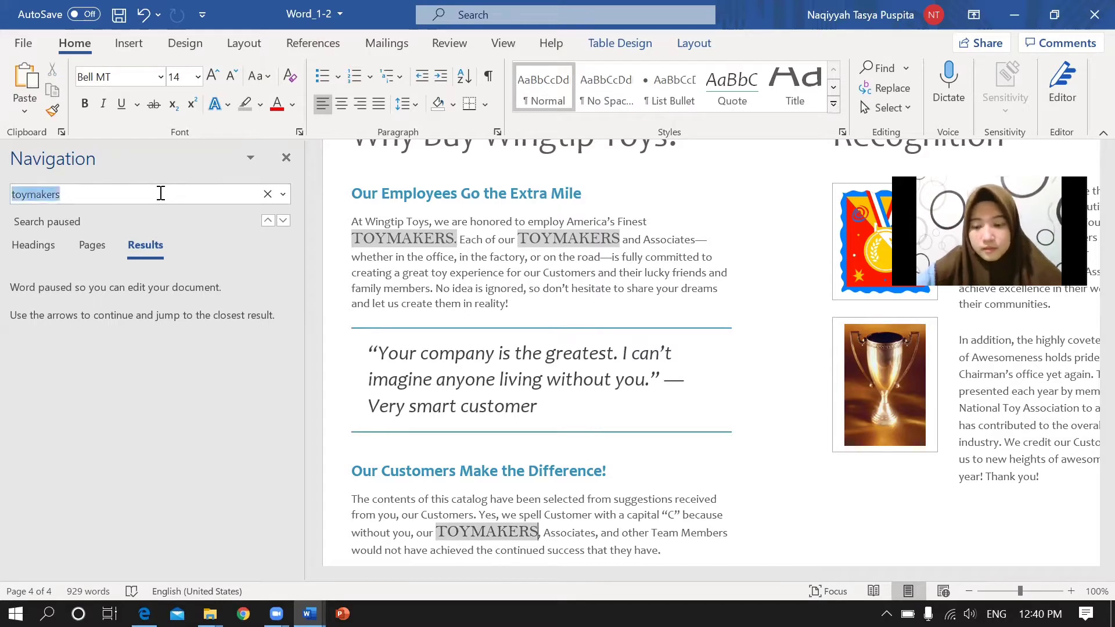
pyautogui.press('Return')
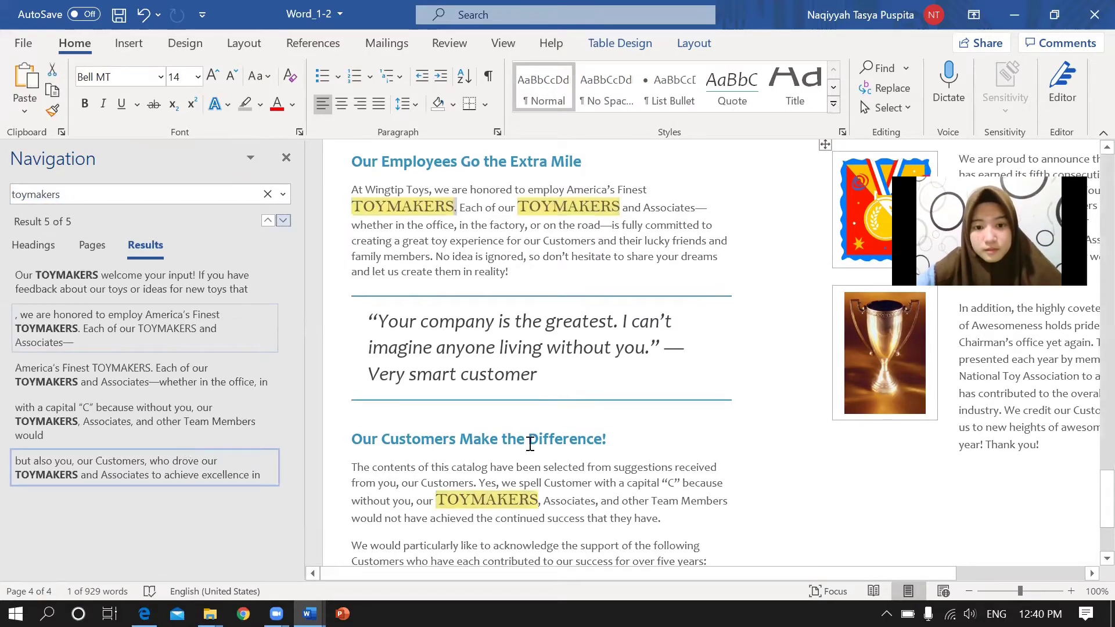
pyautogui.click(481, 501)
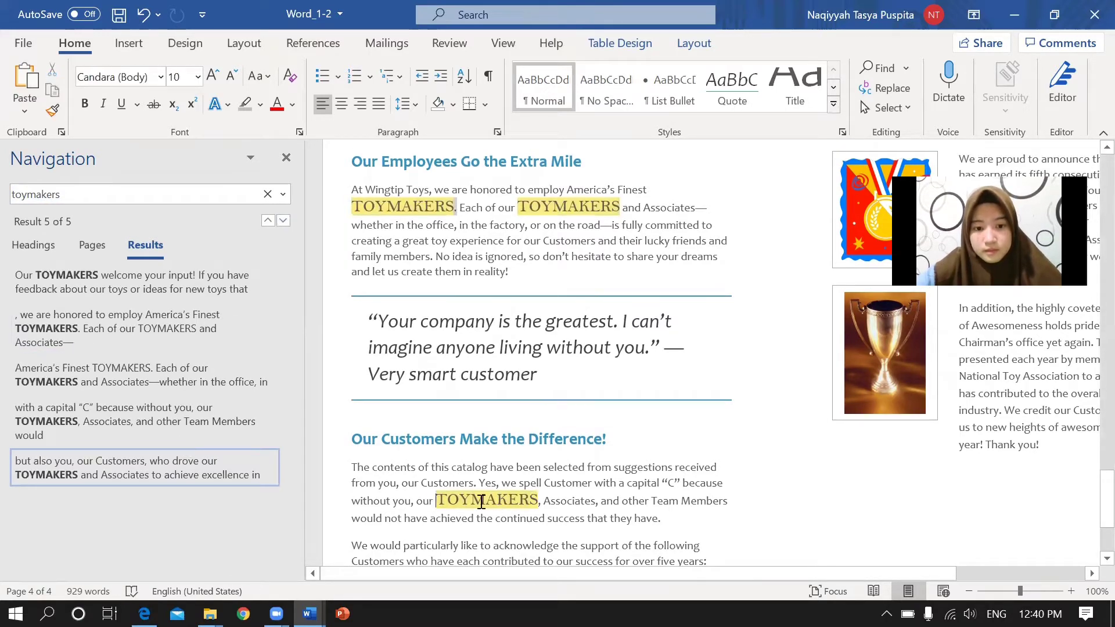
pyautogui.moveTo(519, 501); pyautogui.dragTo(544, 500)
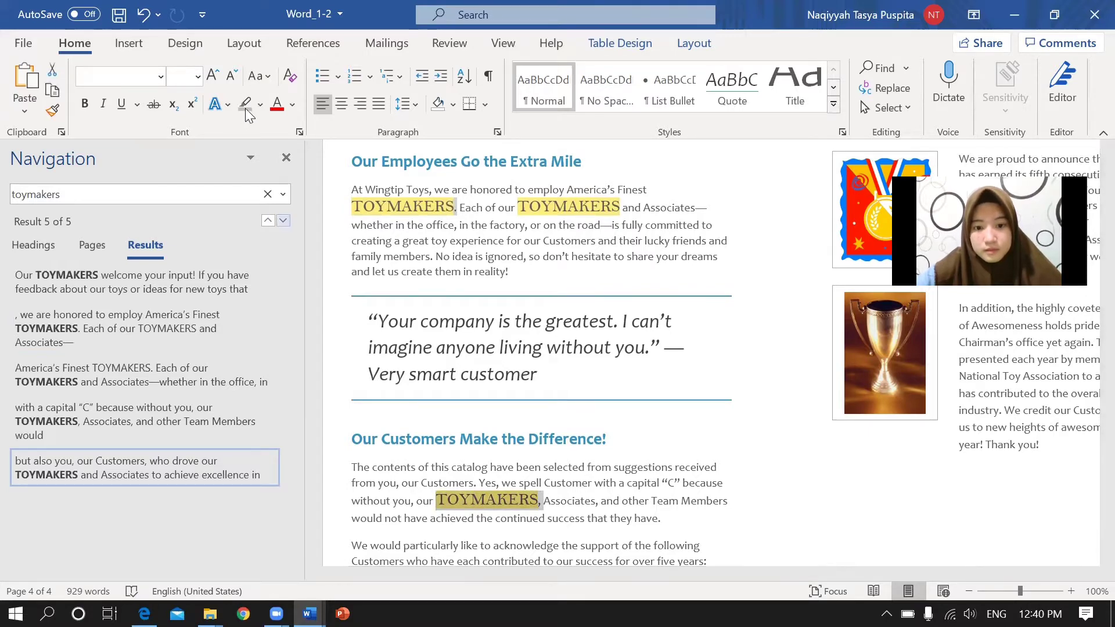
pyautogui.click(246, 106)
pyautogui.click(681, 493)
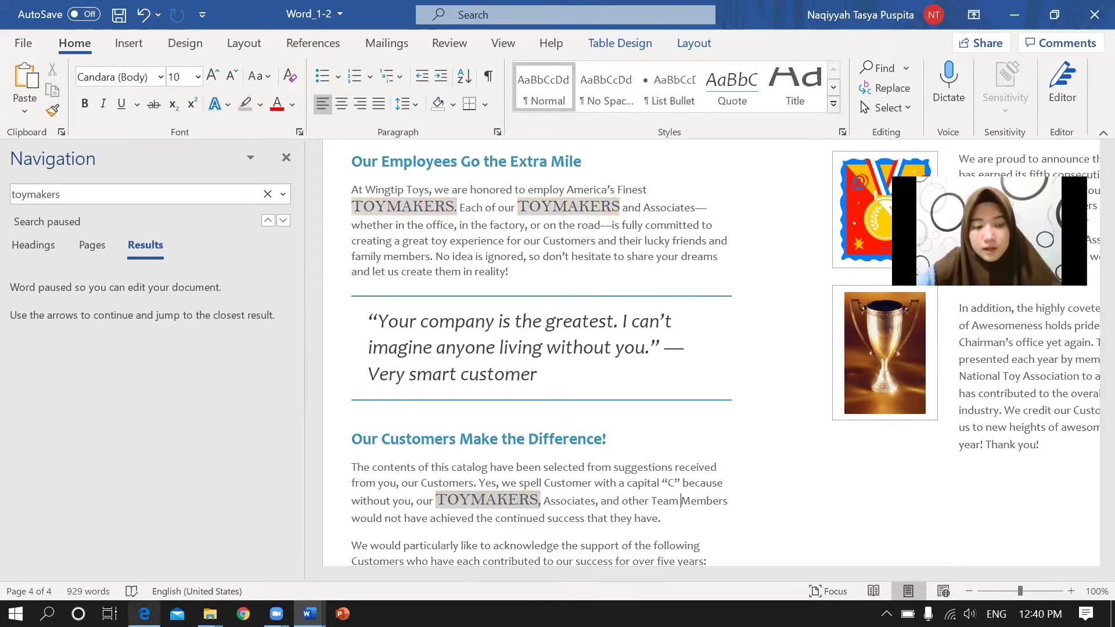
# Read the e-mail address in the PDF's Task 5 hyperlink instructions, then return to Word_1-2.
pyautogui.hotkey('alt', 'Tab')
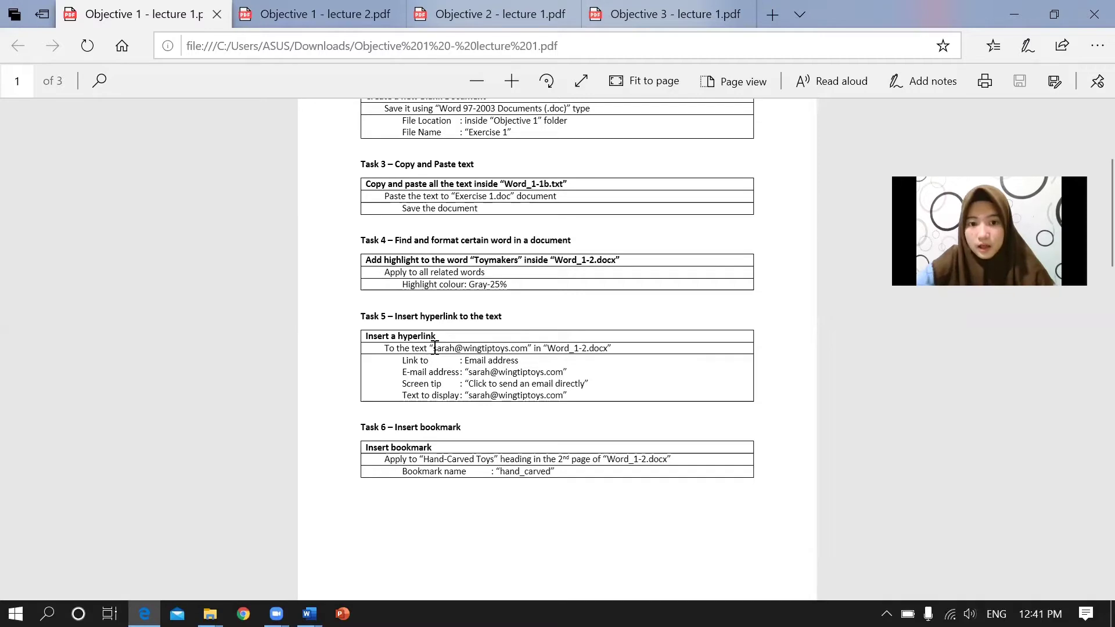
pyautogui.doubleClick(493, 348)
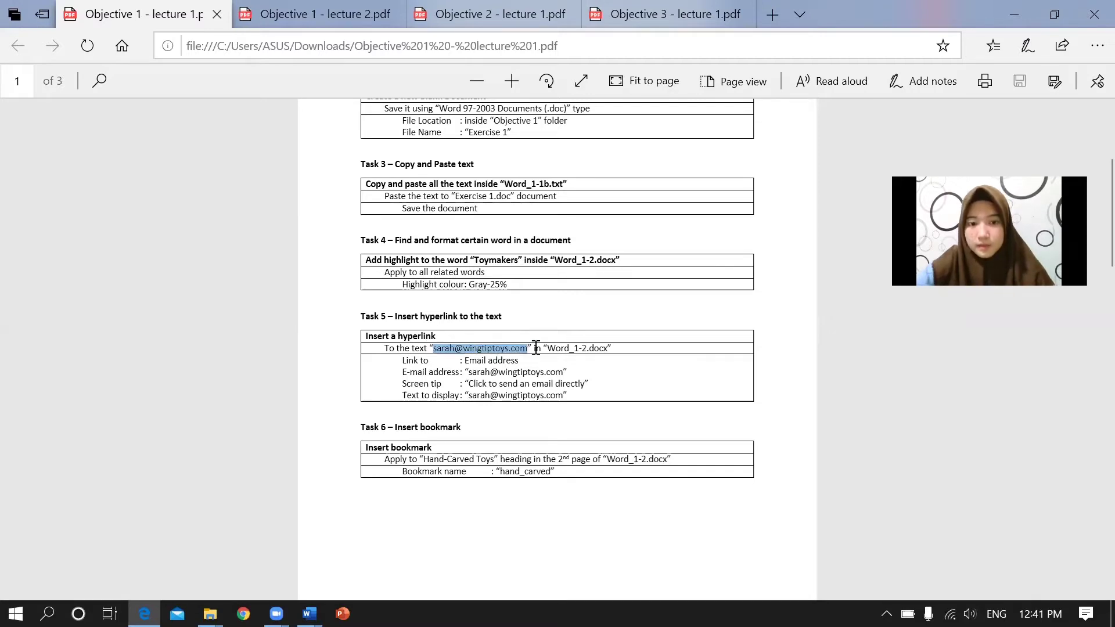
pyautogui.moveTo(535, 348); pyautogui.dragTo(534, 348)
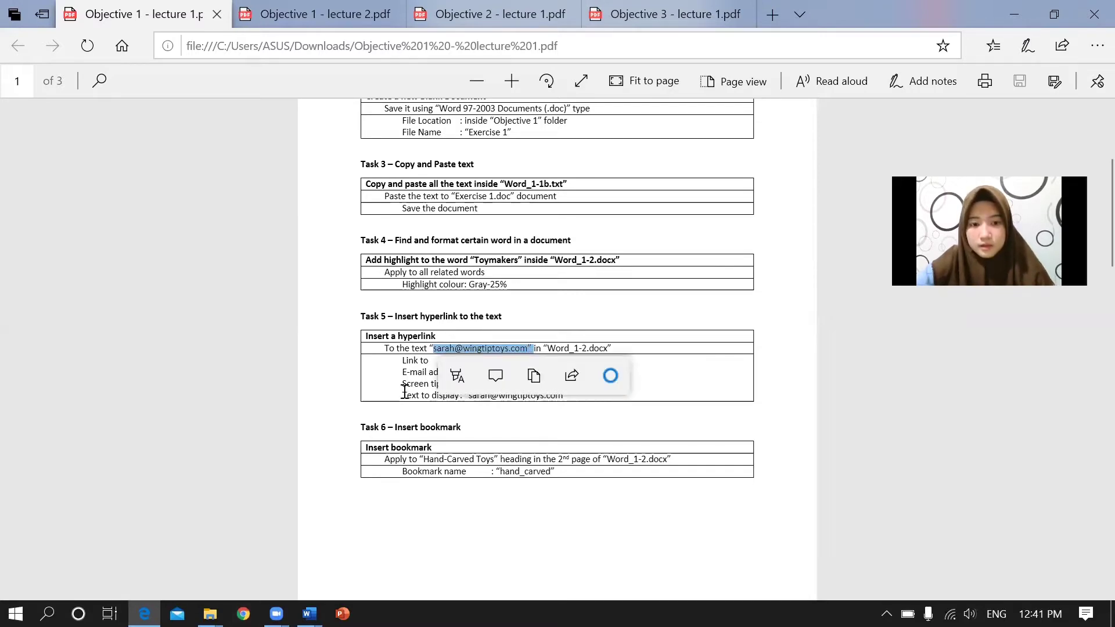
pyautogui.click(348, 534)
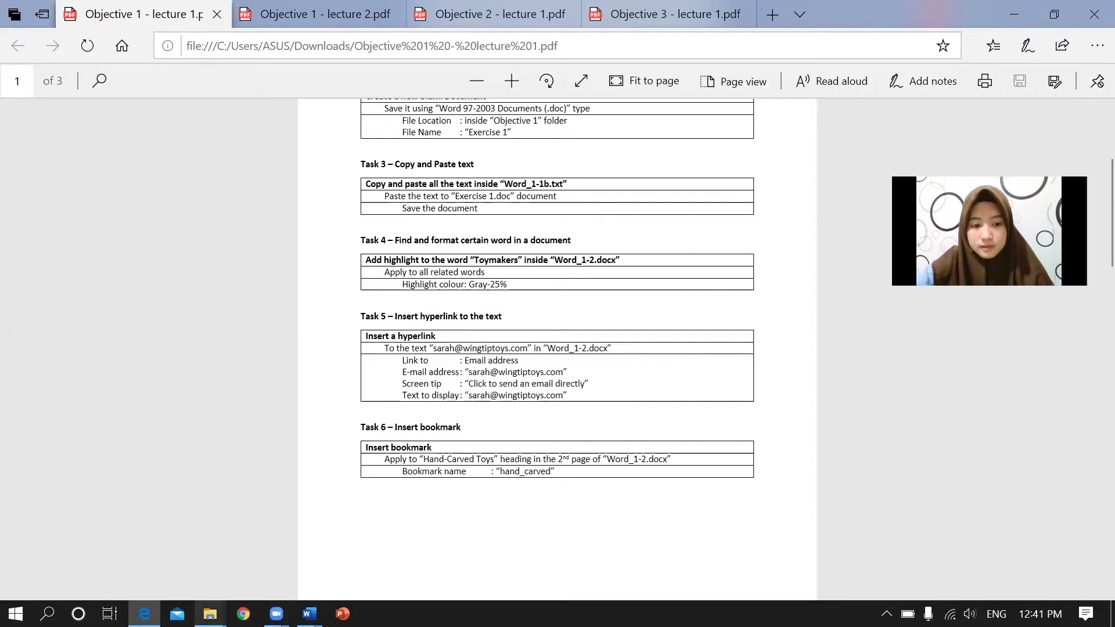
pyautogui.click(276, 613)
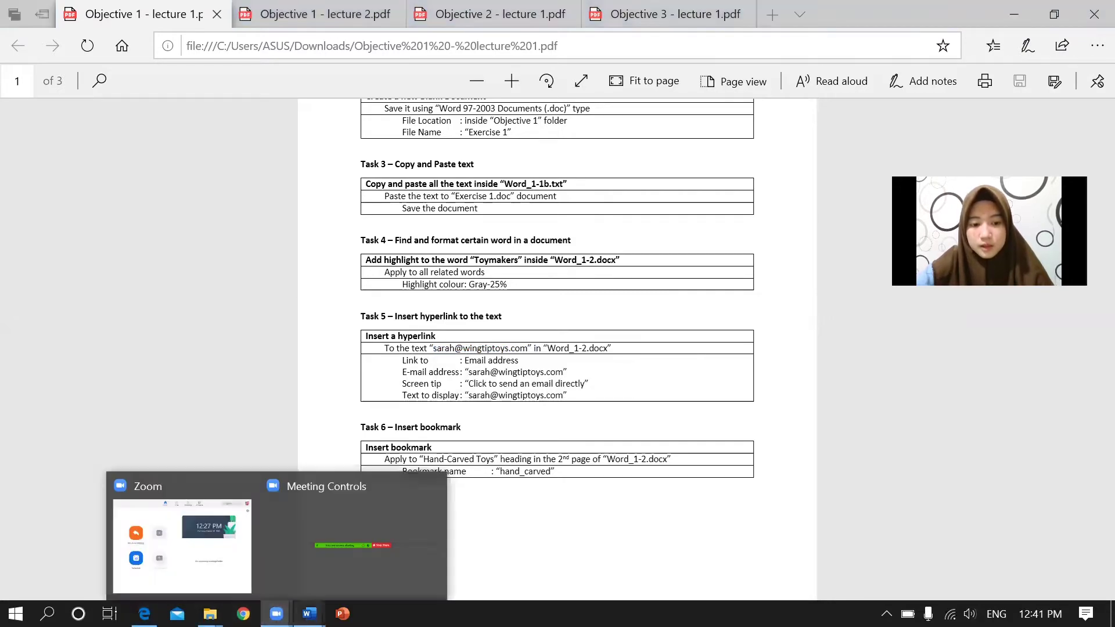
pyautogui.moveTo(310, 614)
pyautogui.click(343, 542)
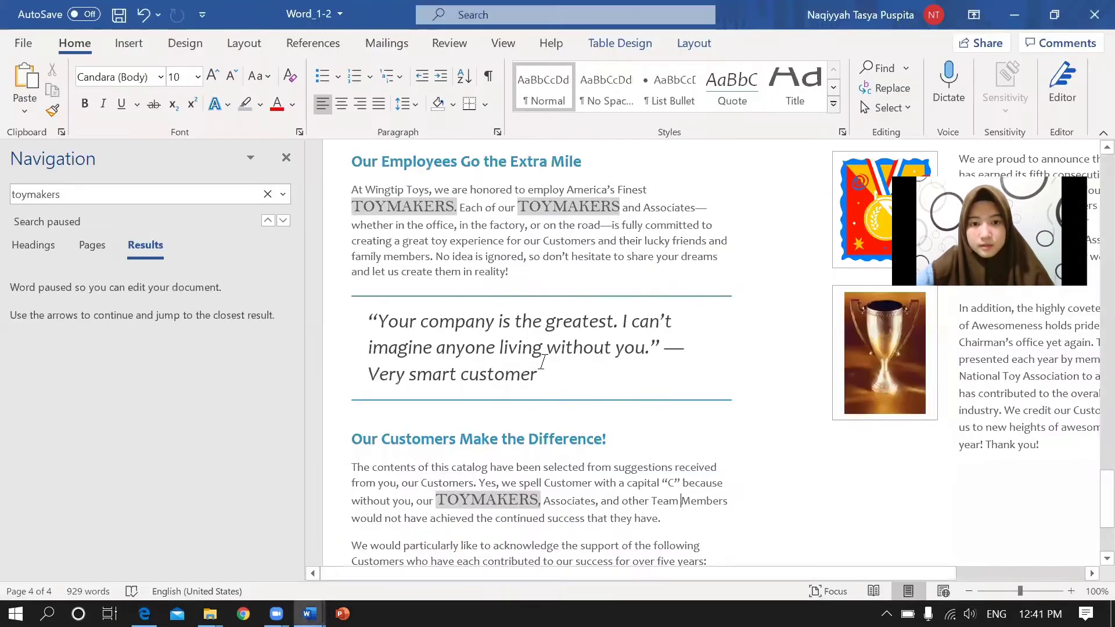
# Close the search results pane and scroll up to the Contact Us section.
pyautogui.click(519, 339)
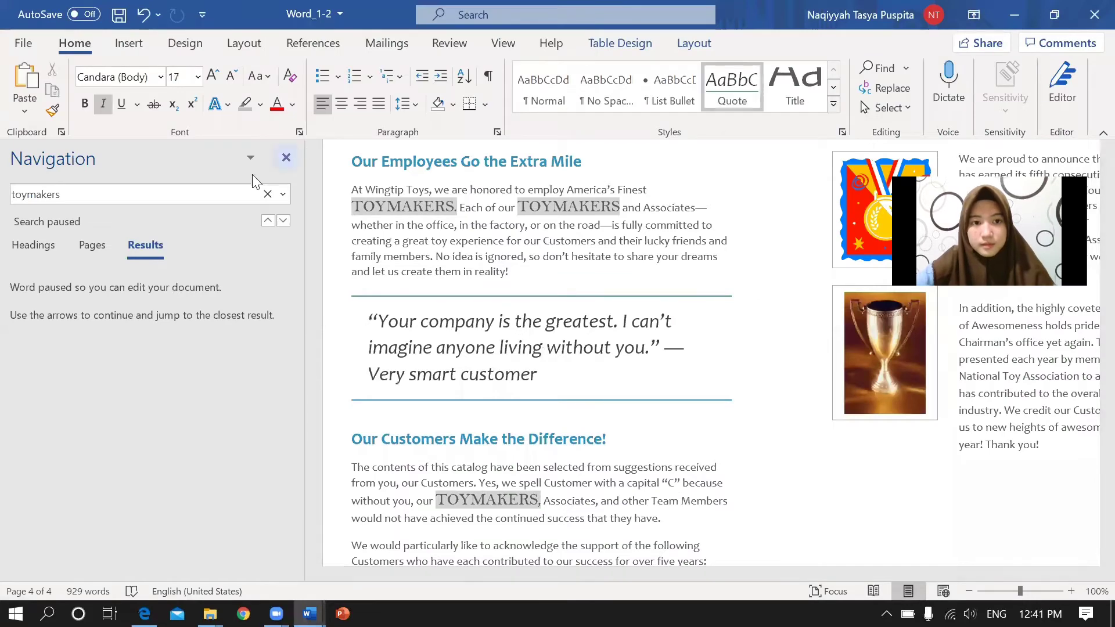
pyautogui.click(287, 158)
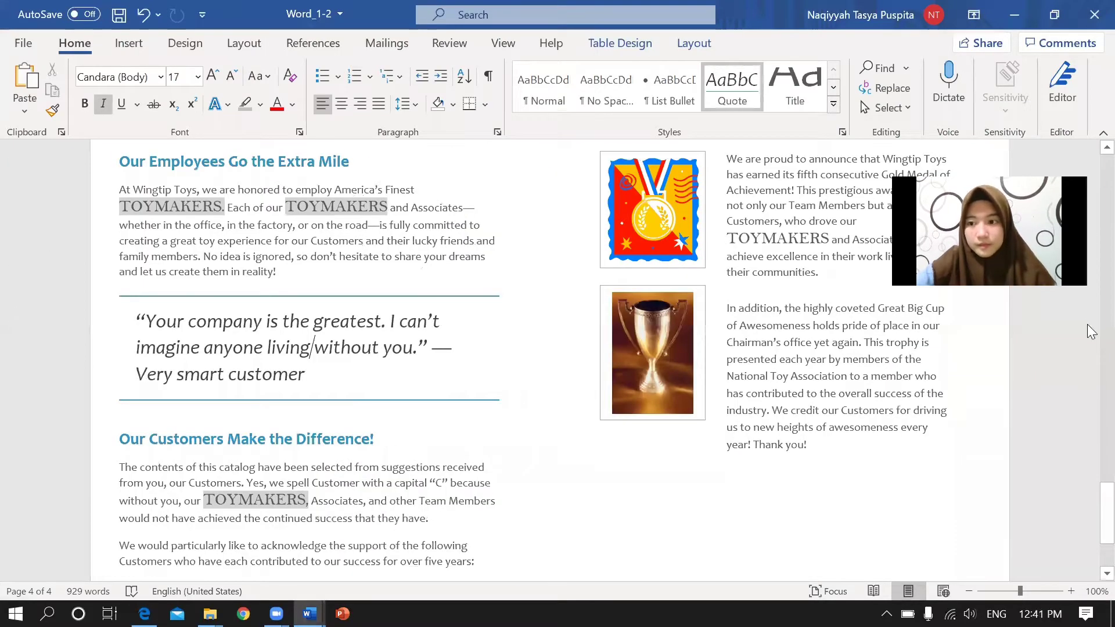
pyautogui.scroll(10, 1087, 324)
pyautogui.moveTo(1090, 175); pyautogui.dragTo(1091, 224)
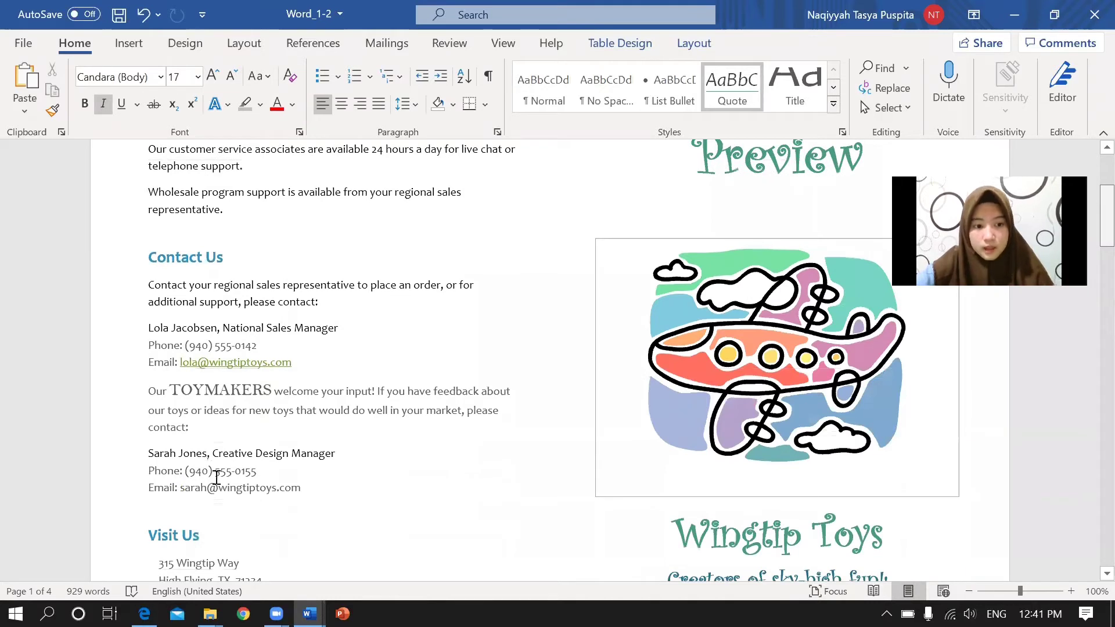
# Select the Creative Design Manager's e-mail address under Contact Us.
pyautogui.moveTo(198, 487); pyautogui.dragTo(303, 487)
pyautogui.click(303, 487)
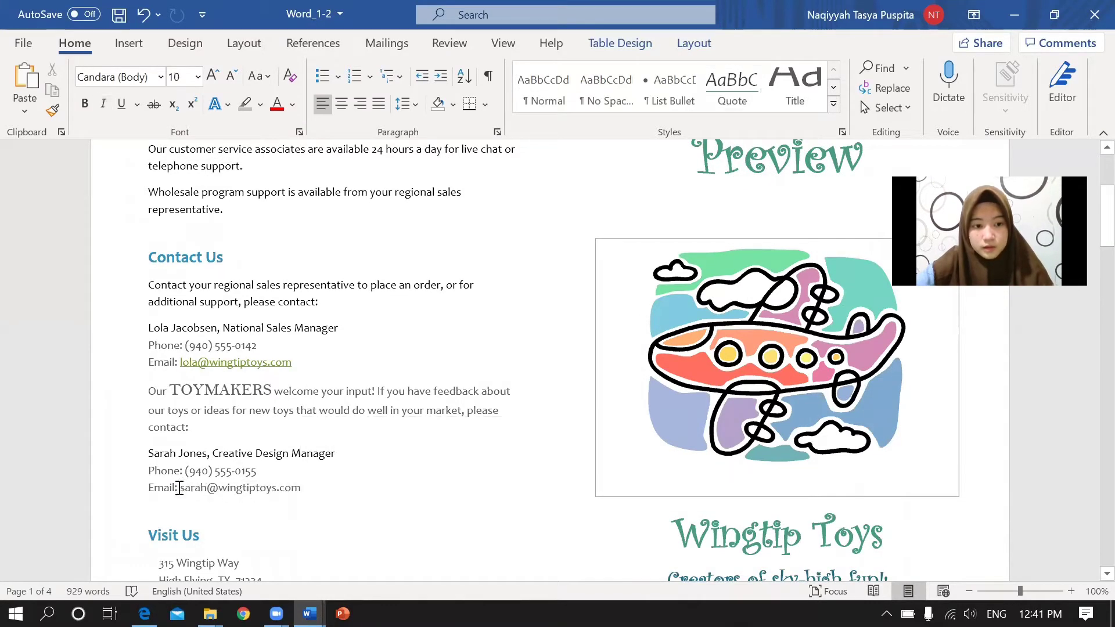
pyautogui.moveTo(181, 487); pyautogui.dragTo(282, 488)
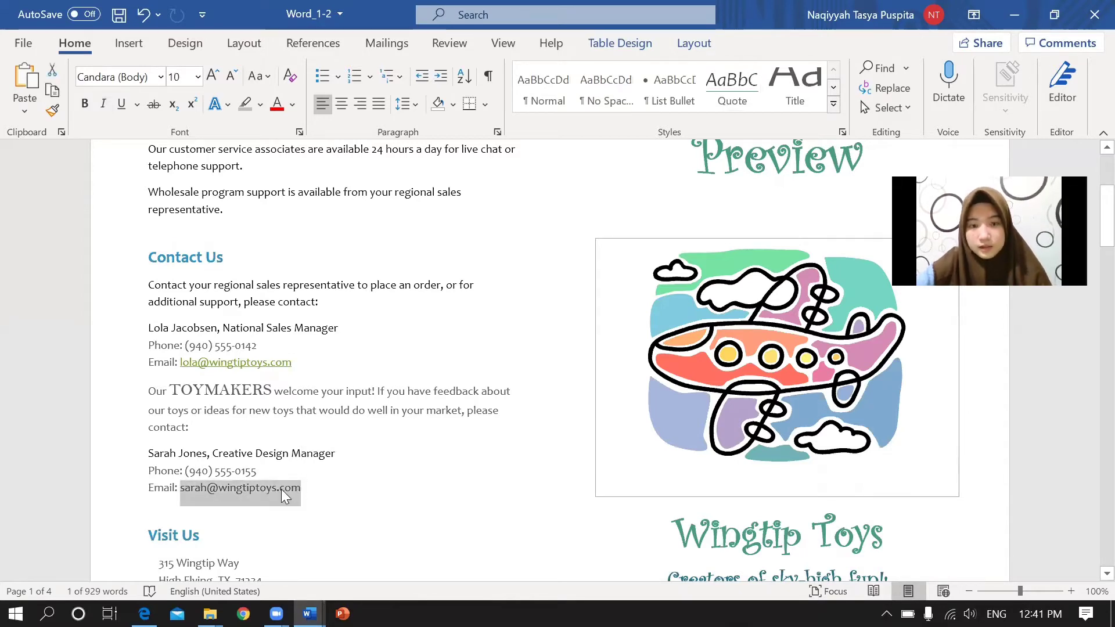
pyautogui.rightClick(281, 489)
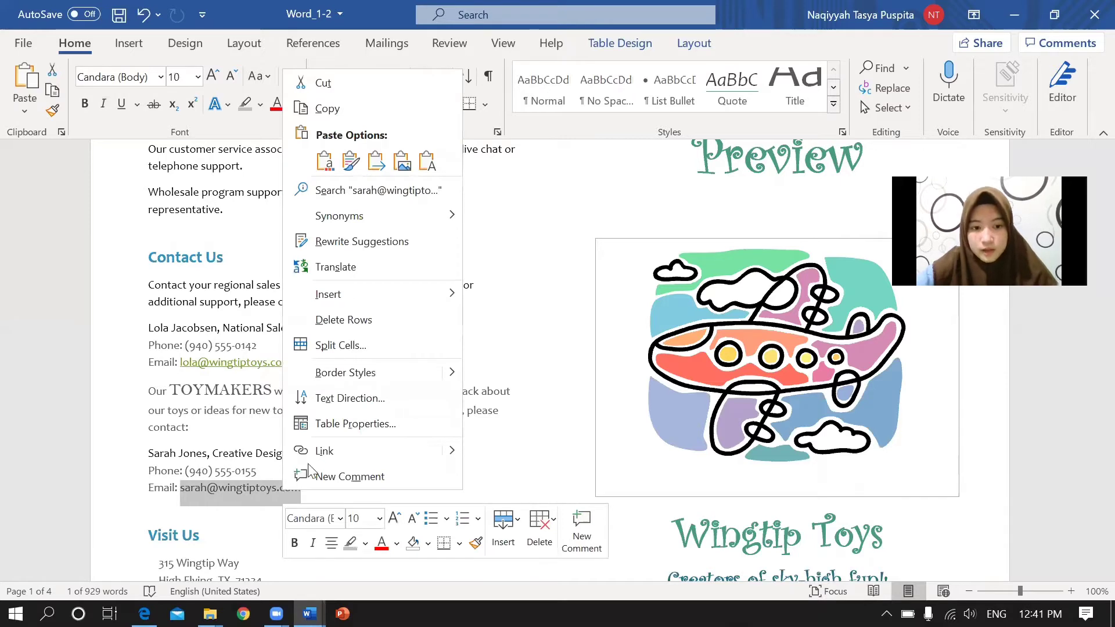
pyautogui.press('Escape')
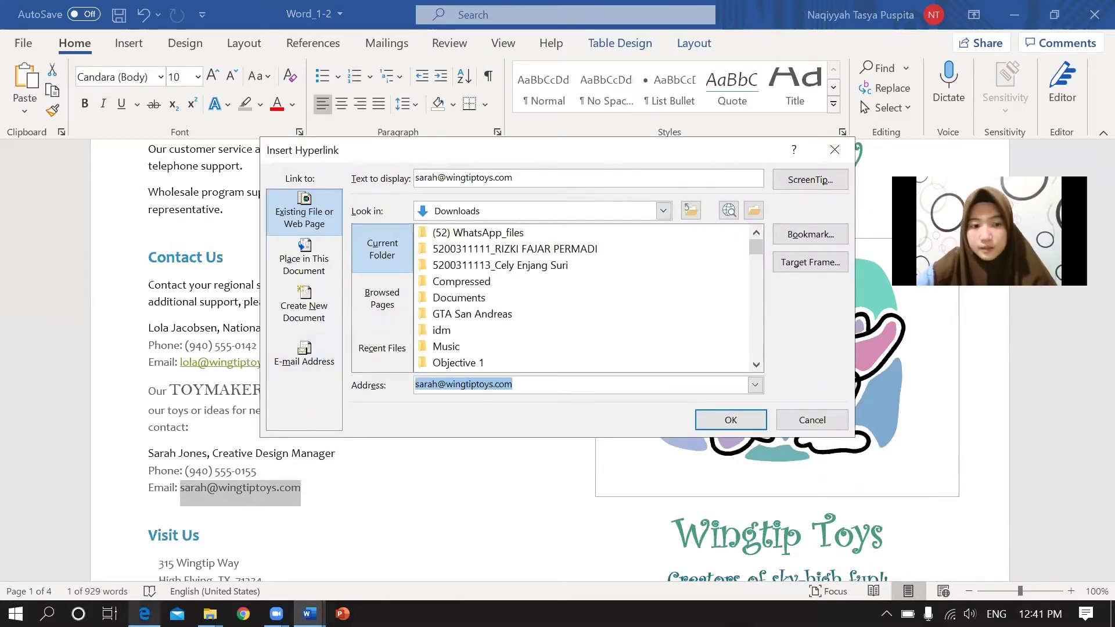
# Check the task PDF, then set the link type to E-mail Address.
pyautogui.hotkey('alt', 'Tab')
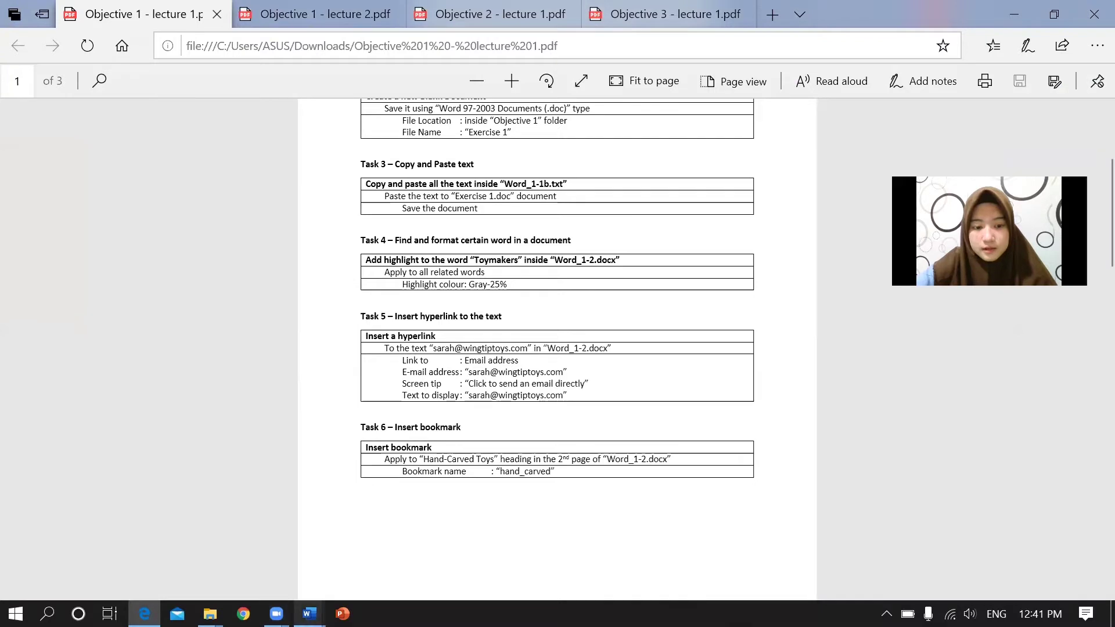
pyautogui.click(310, 614)
pyautogui.click(348, 574)
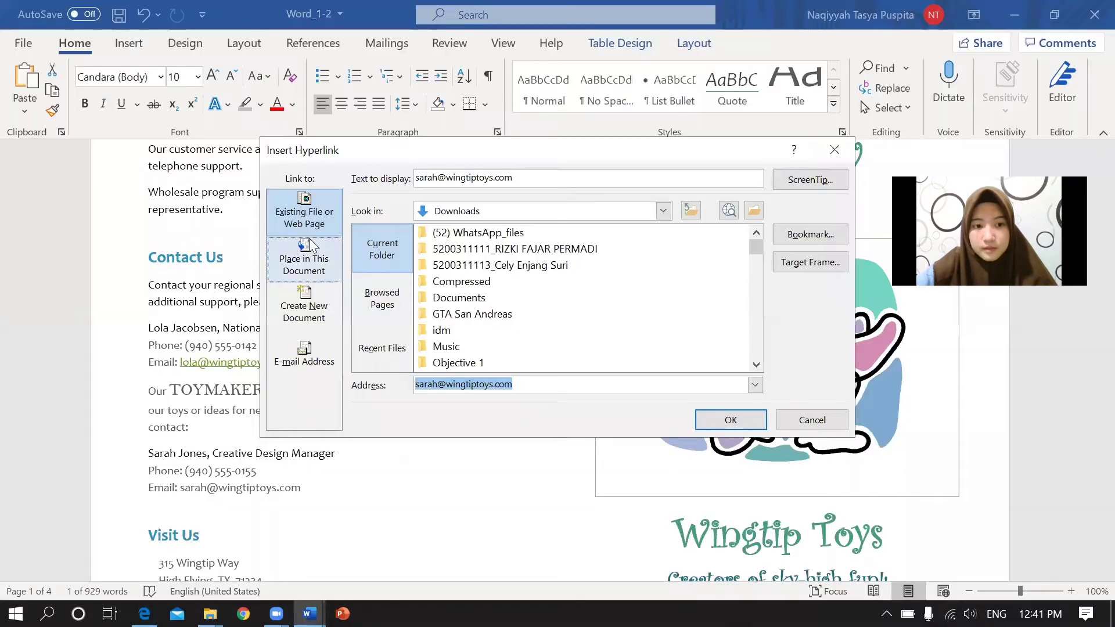
pyautogui.click(306, 352)
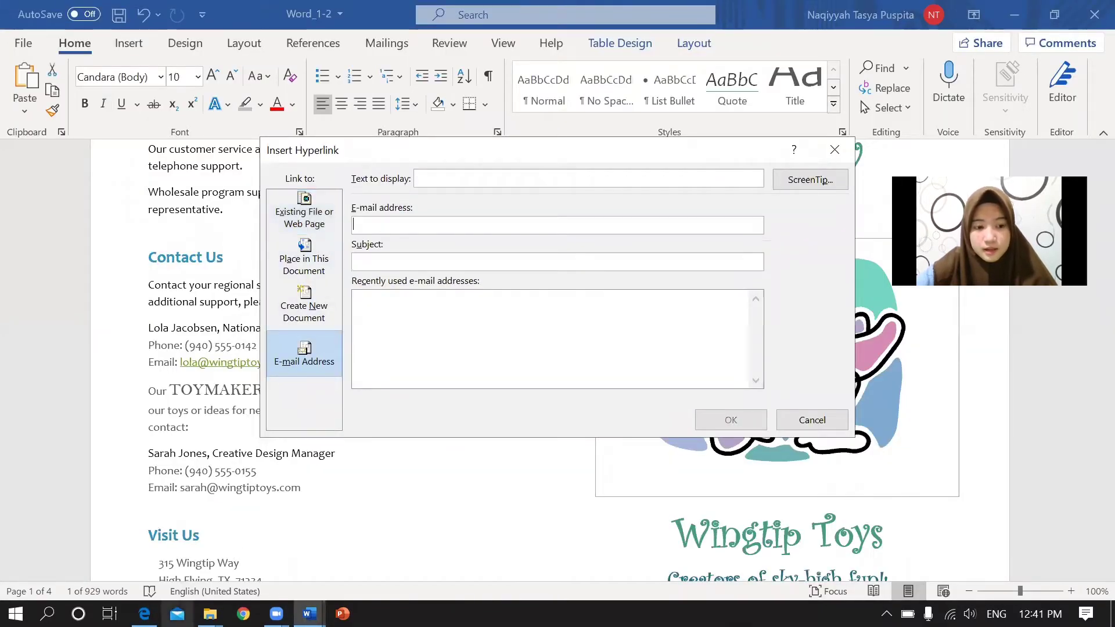
# Enter the contact's e-mail address in the E-mail address box, checking it against the task PDF.
pyautogui.click(247, 562)
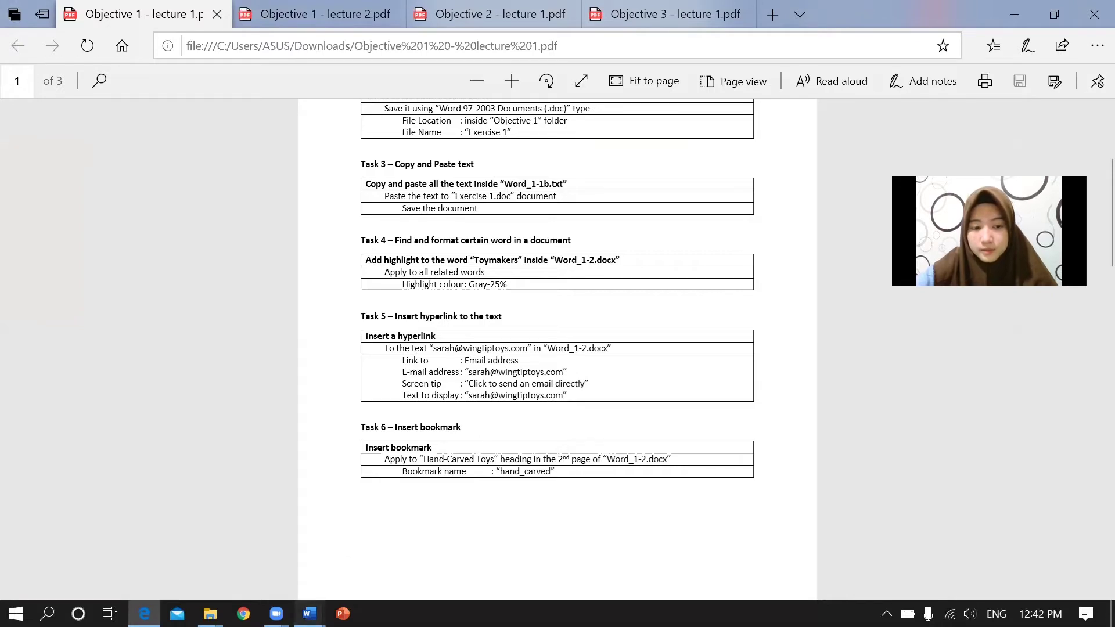
pyautogui.moveTo(309, 614)
pyautogui.click(354, 530)
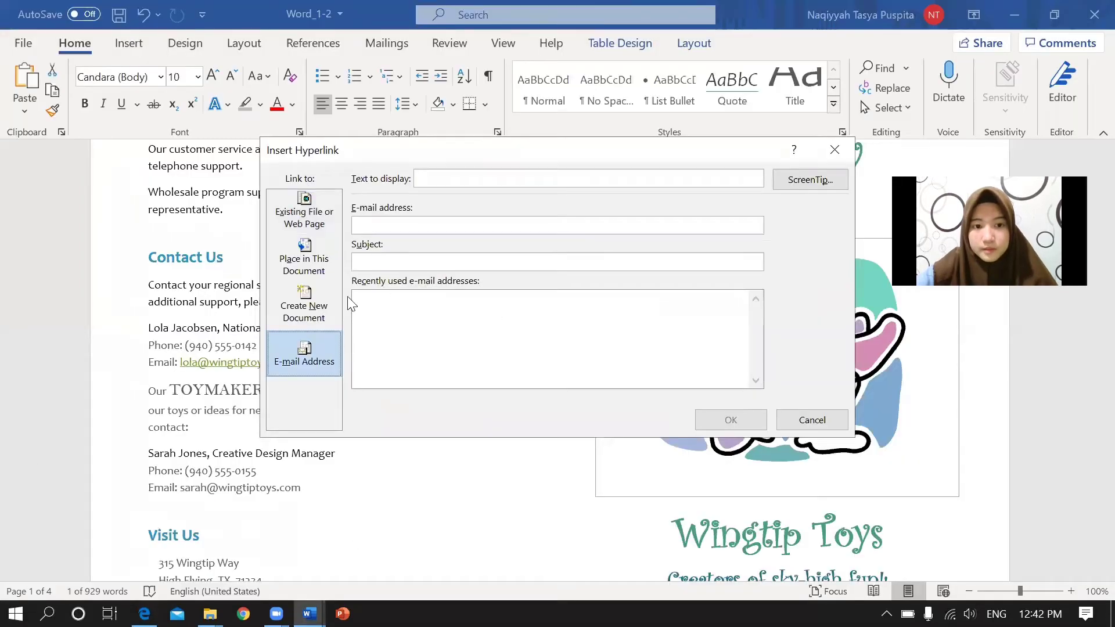
pyautogui.click(406, 226)
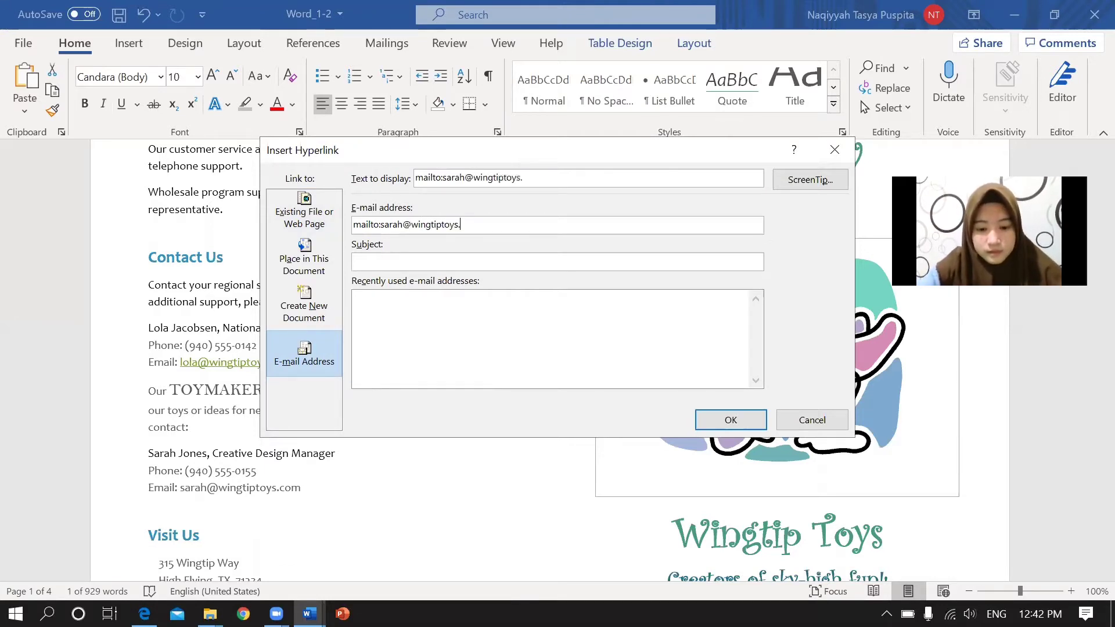
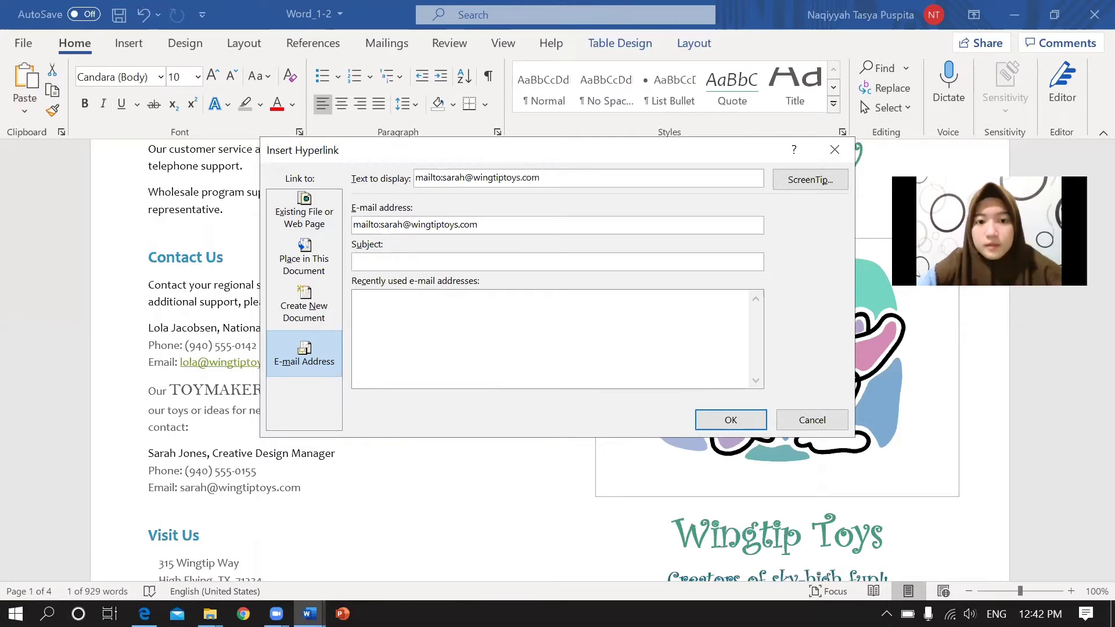
pyautogui.moveTo(144, 614)
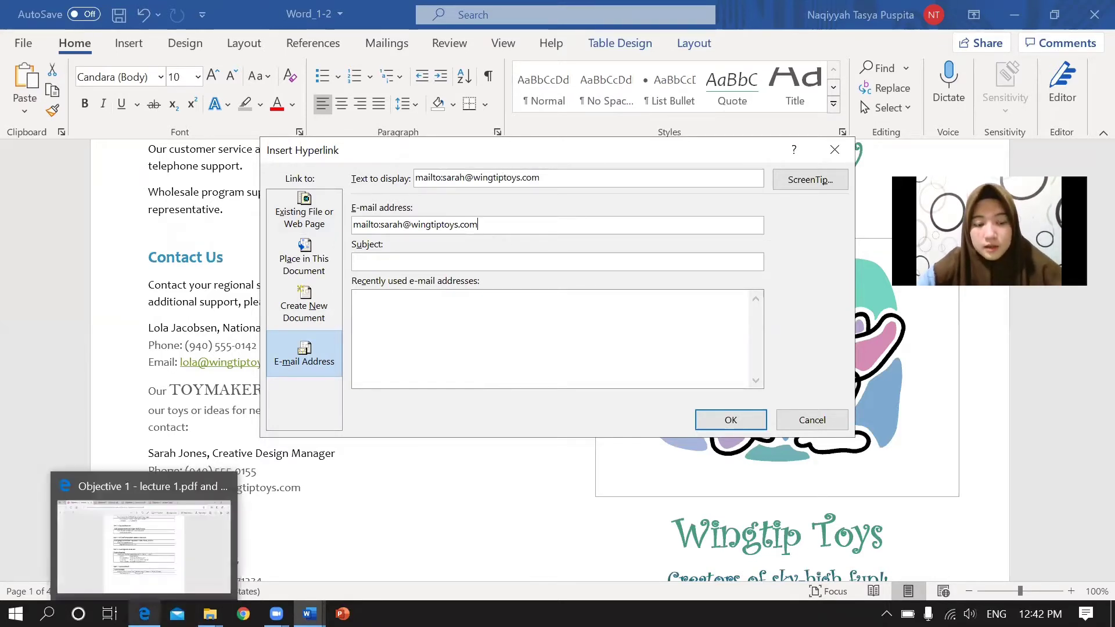
pyautogui.click(145, 537)
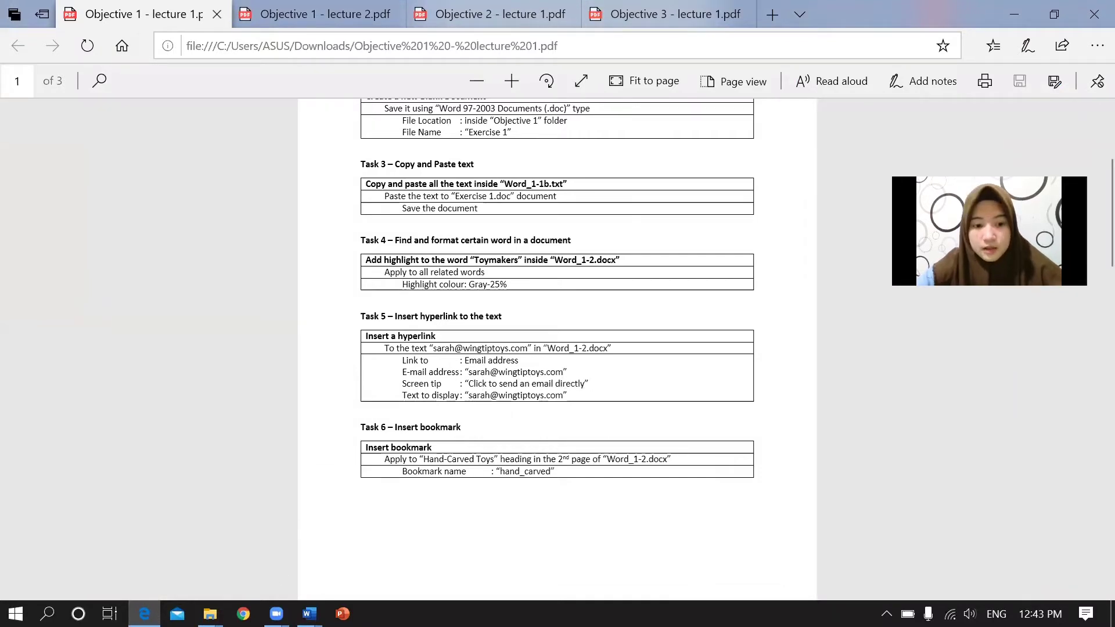
pyautogui.moveTo(309, 613)
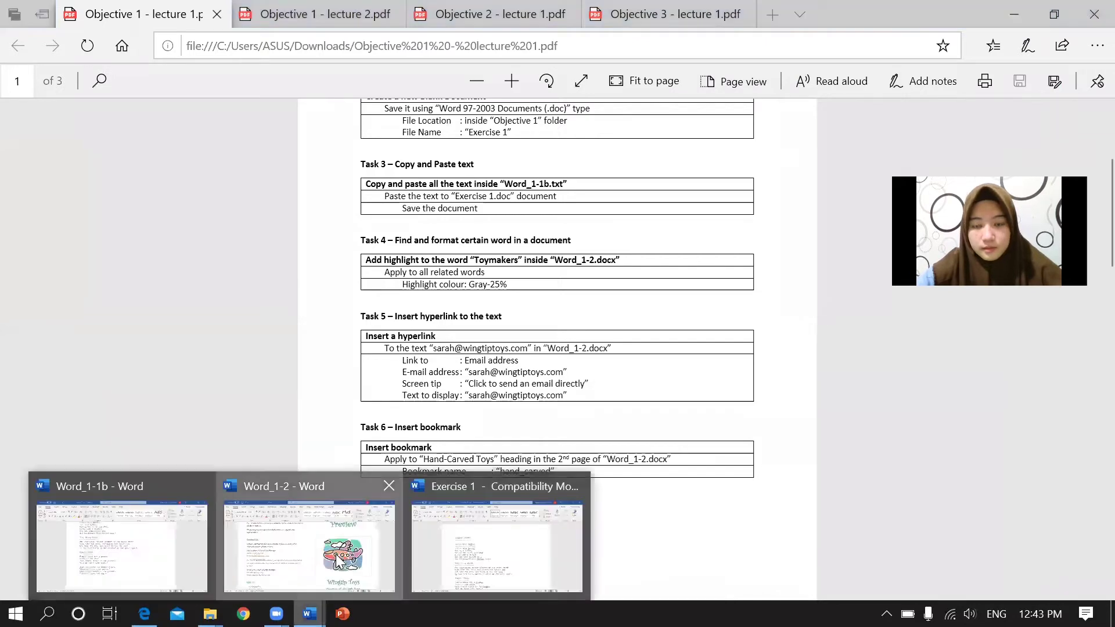
pyautogui.click(339, 561)
# Copy the required ScreenTip wording from the task PDF into the ScreenTip settings.
pyautogui.click(805, 183)
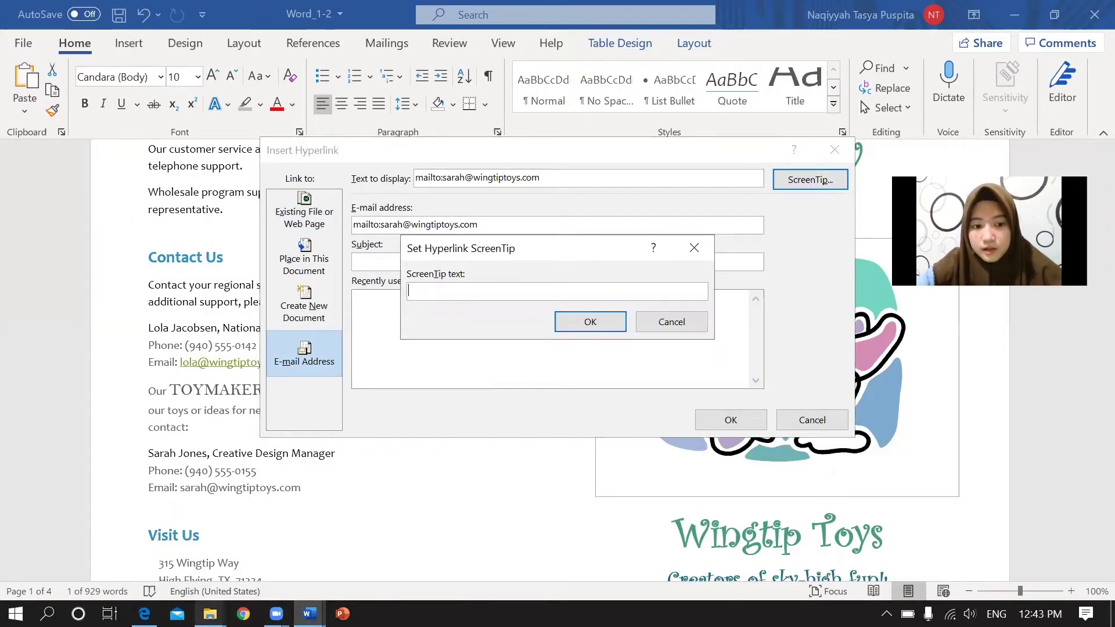
pyautogui.moveTo(144, 613)
pyautogui.click(116, 578)
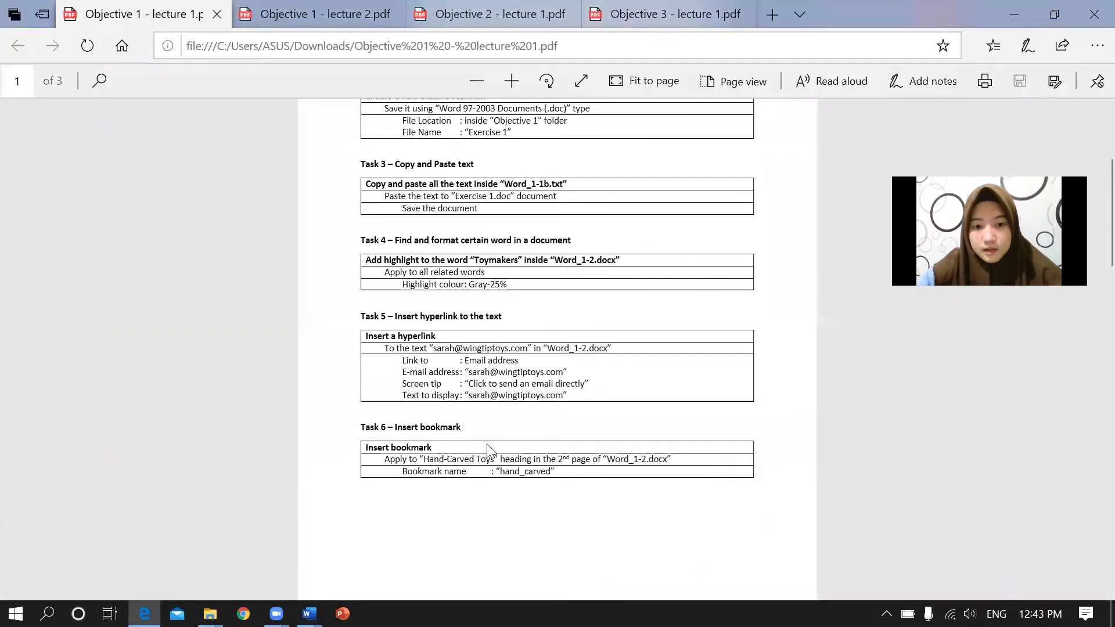
pyautogui.moveTo(467, 385); pyautogui.dragTo(597, 380)
pyautogui.hotkey('ctrl', 'c')
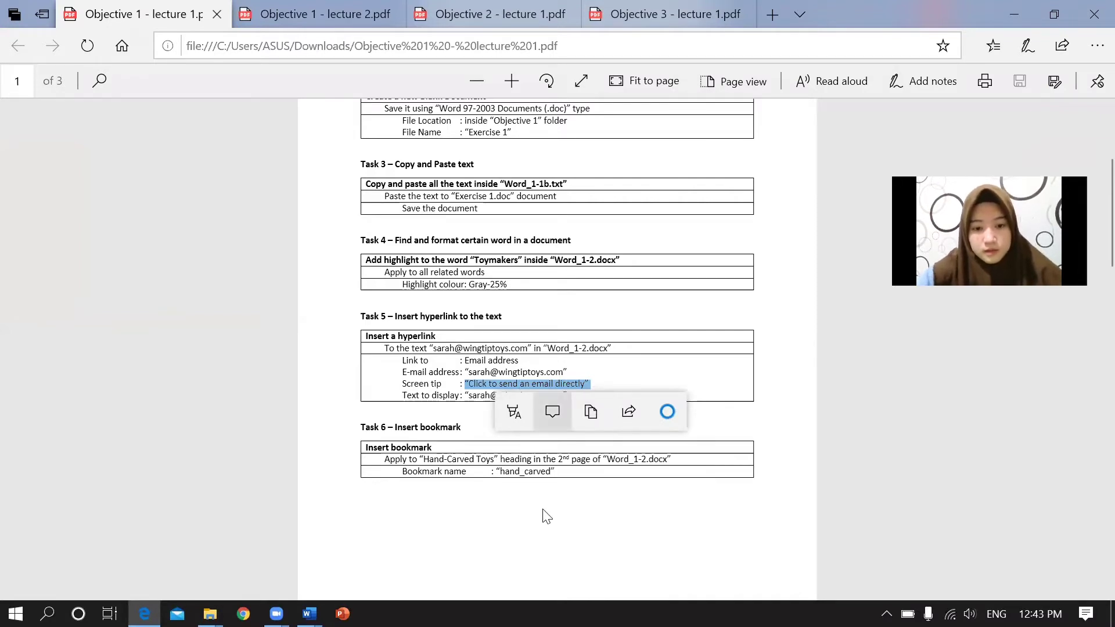
pyautogui.moveTo(309, 614)
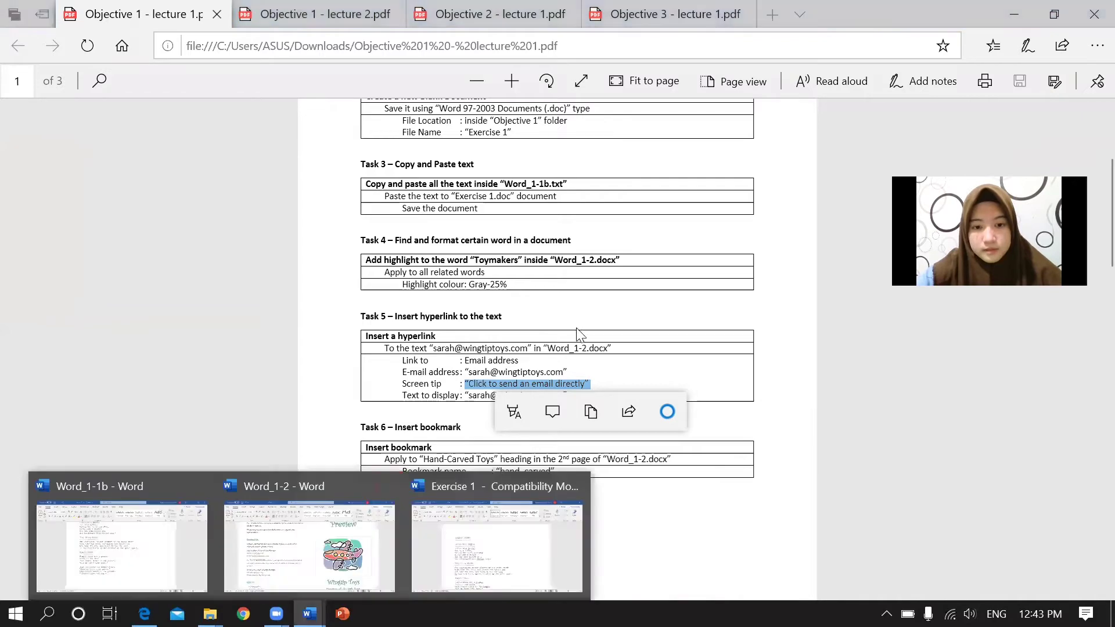
pyautogui.click(318, 549)
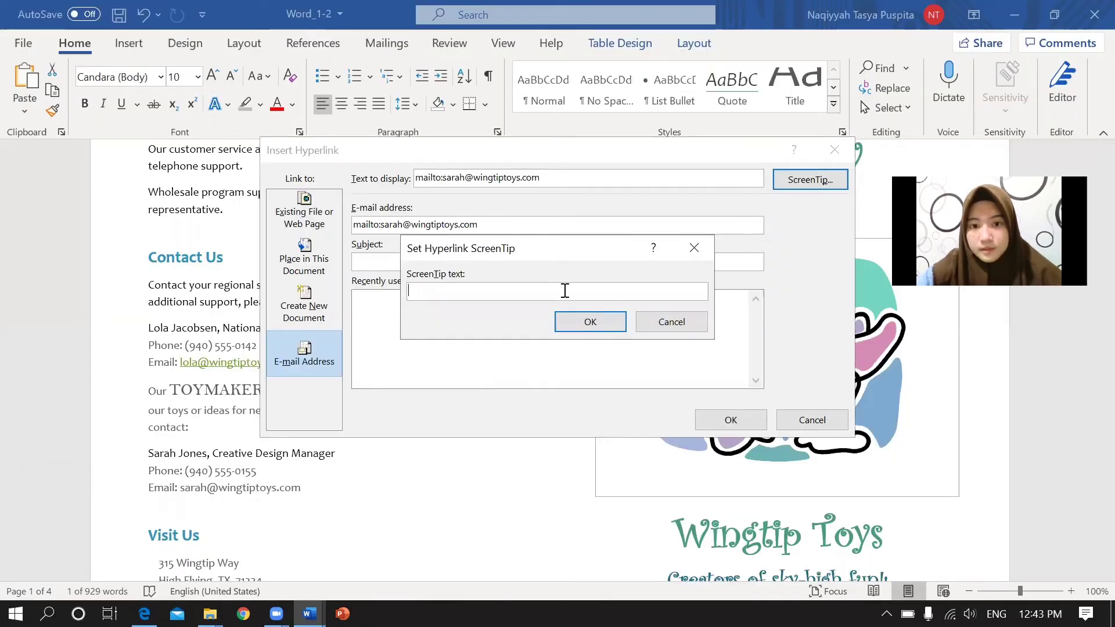
# Paste 'Click to send an email directly' as the ScreenTip, removing both quotation marks.
pyautogui.hotkey('ctrl', 'v')
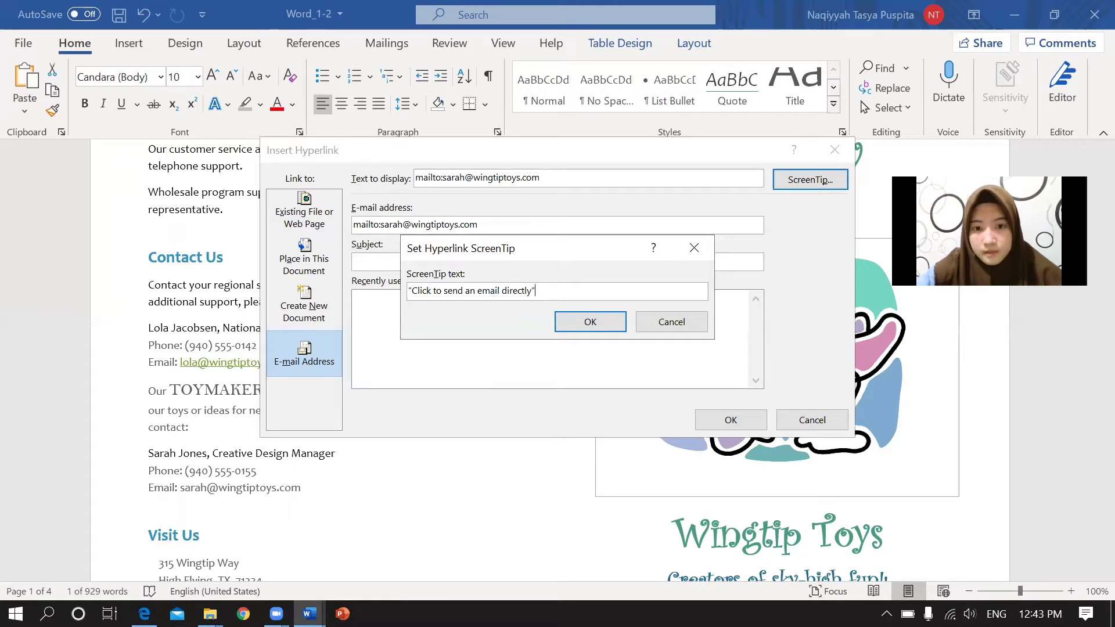
pyautogui.press('BackSpace')
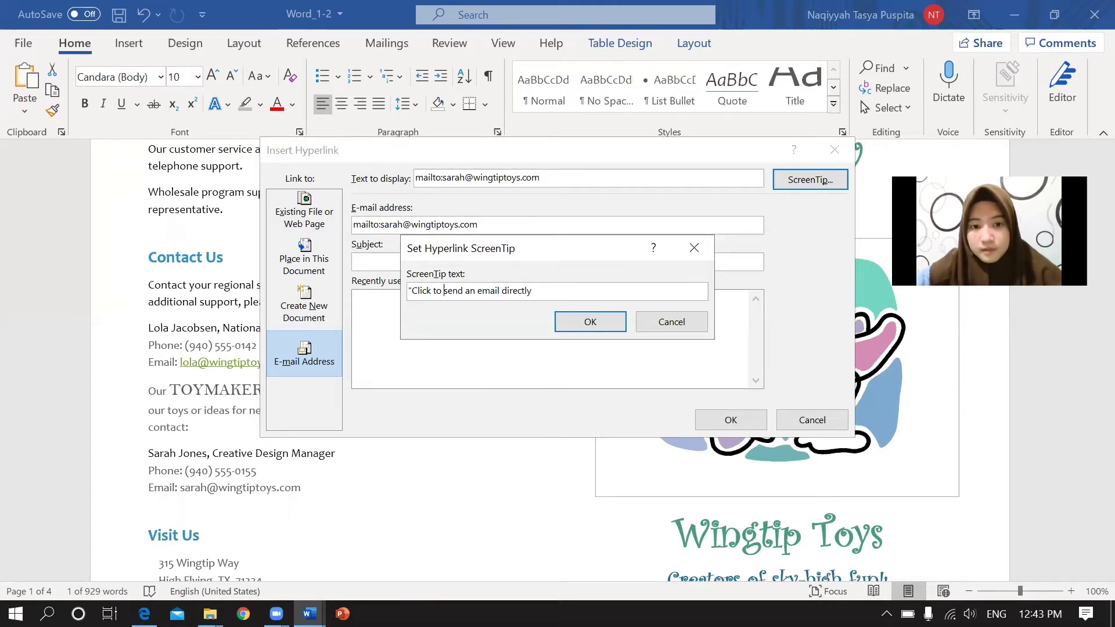
pyautogui.press('BackSpace')
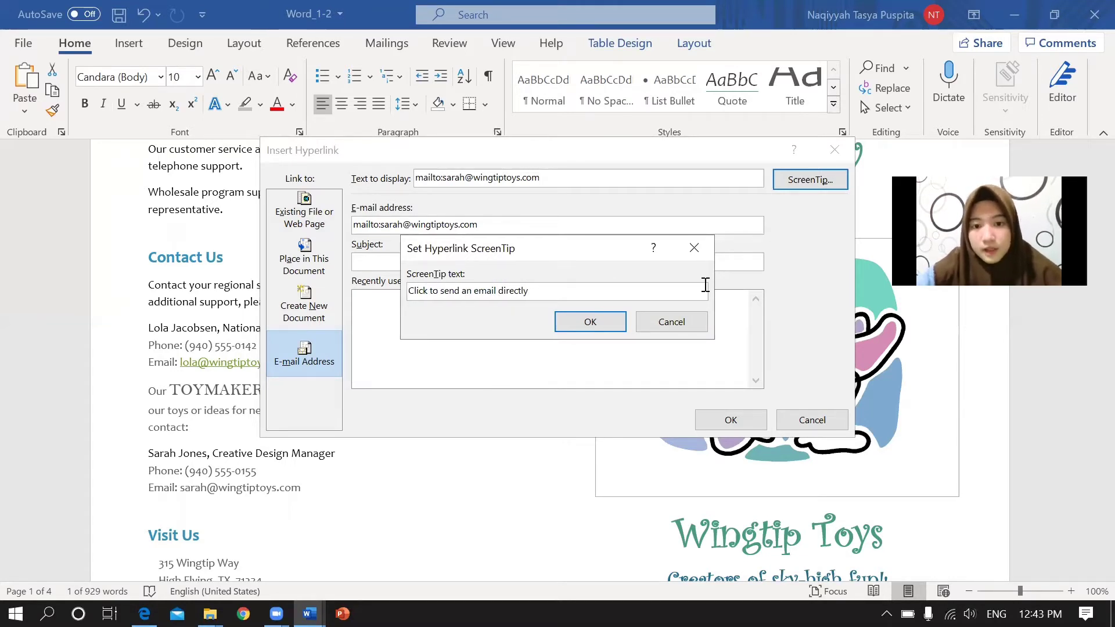
pyautogui.click(615, 323)
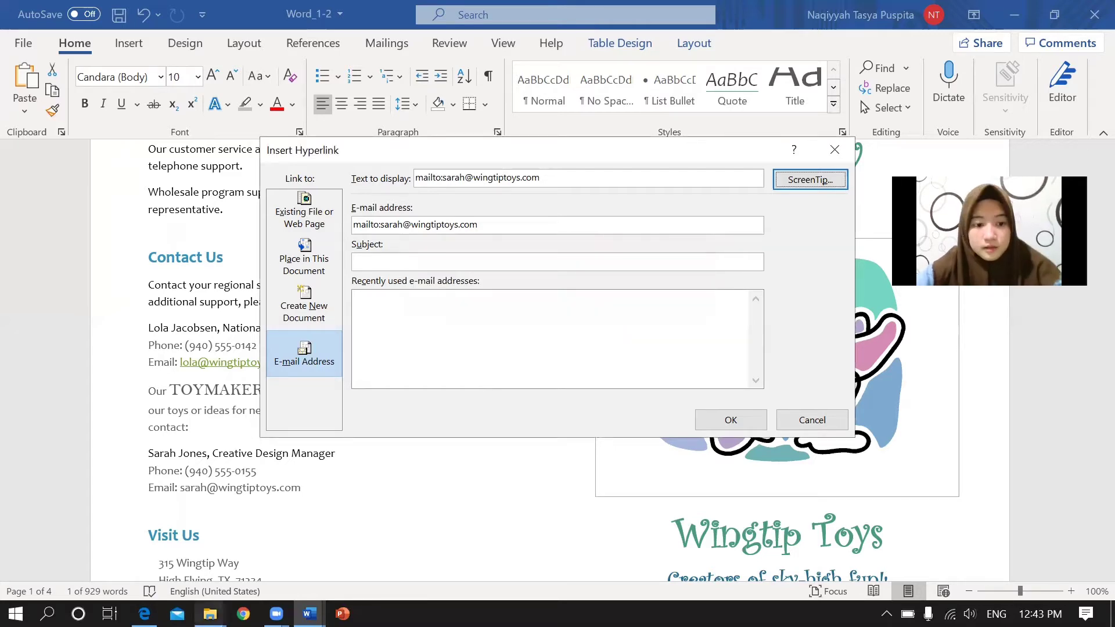
pyautogui.click(144, 614)
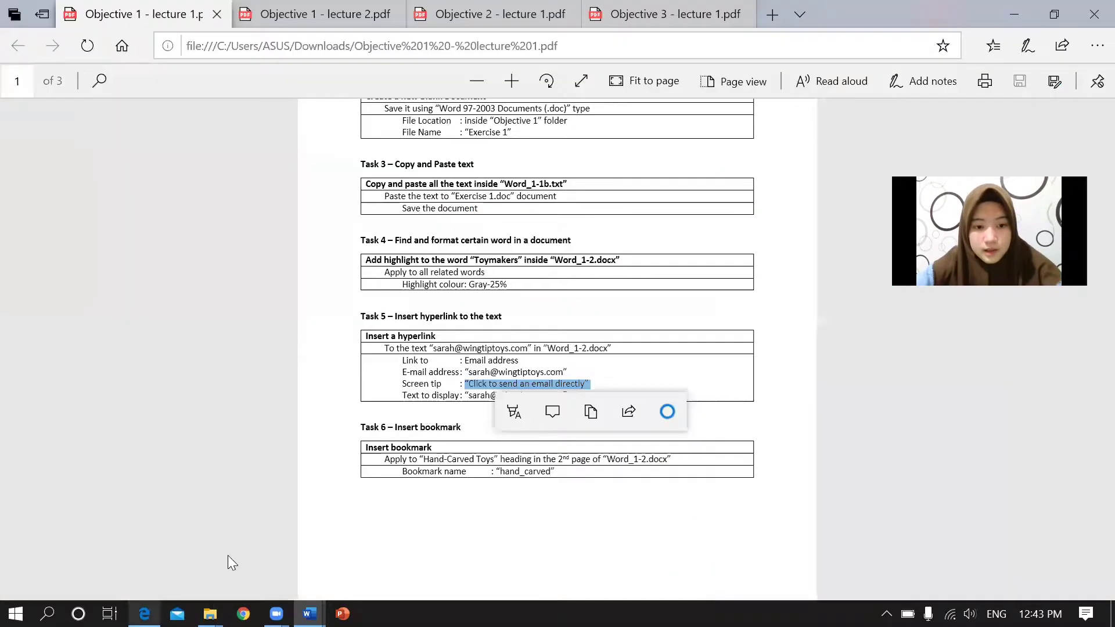
pyautogui.click(436, 395)
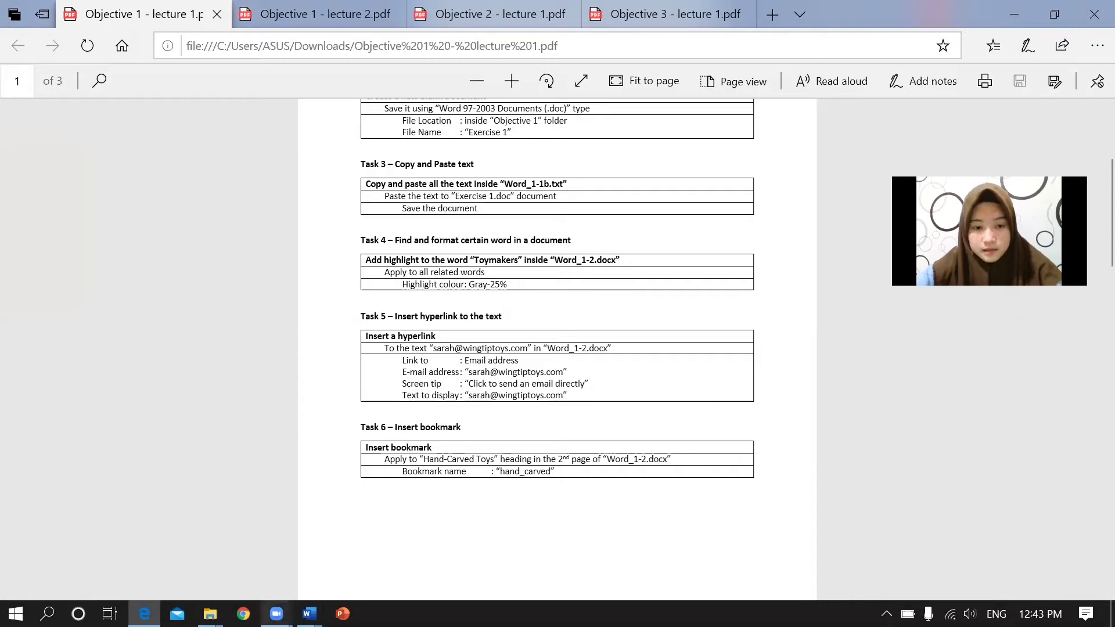
pyautogui.moveTo(310, 612)
pyautogui.click(348, 575)
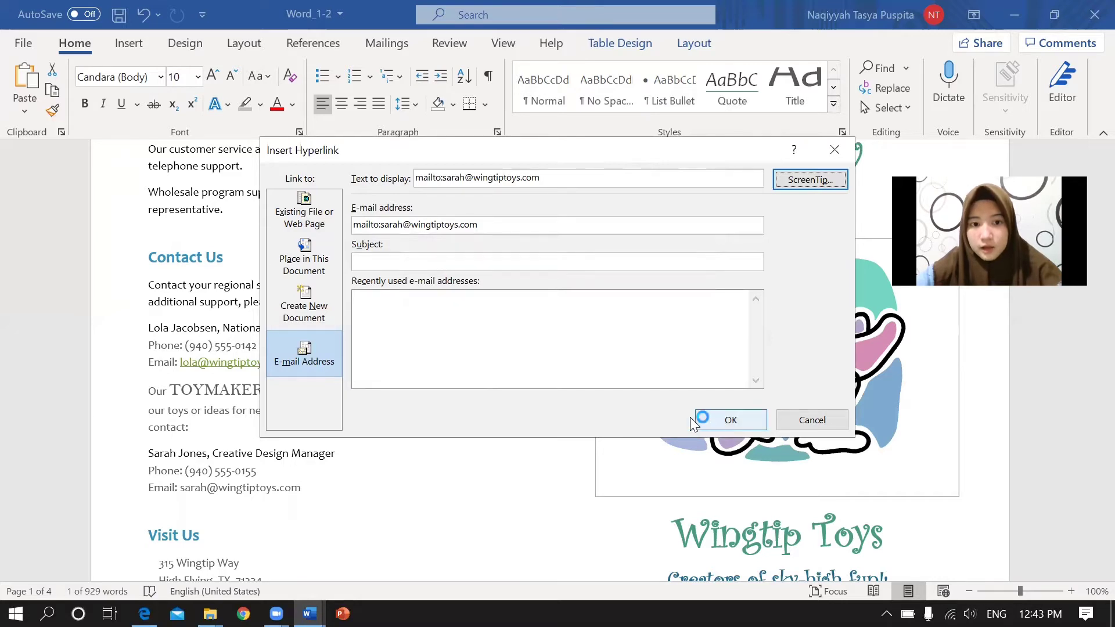
# Apply the e-mail hyperlink, undo the last change, and select the whole mailto link.
pyautogui.click(741, 428)
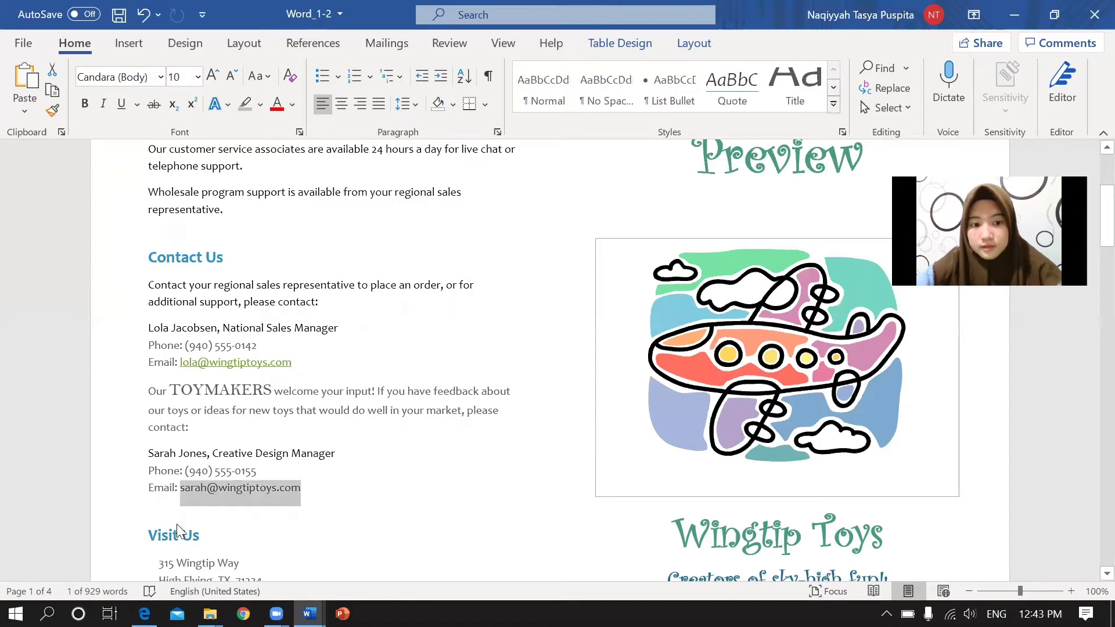
pyautogui.click(317, 491)
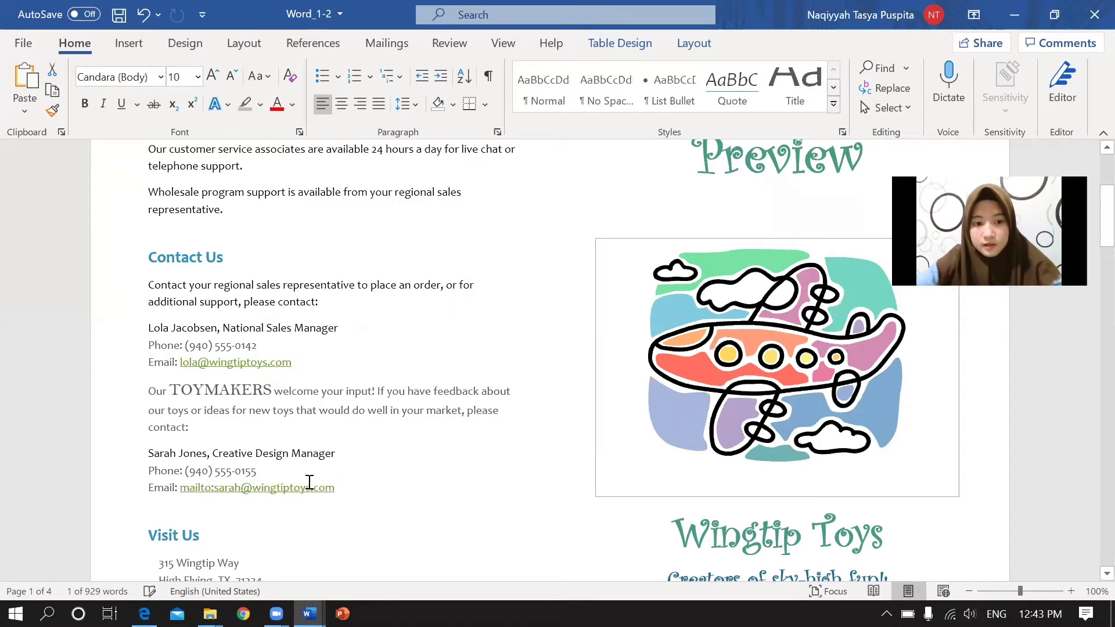
pyautogui.hotkey('ctrl', 'z')
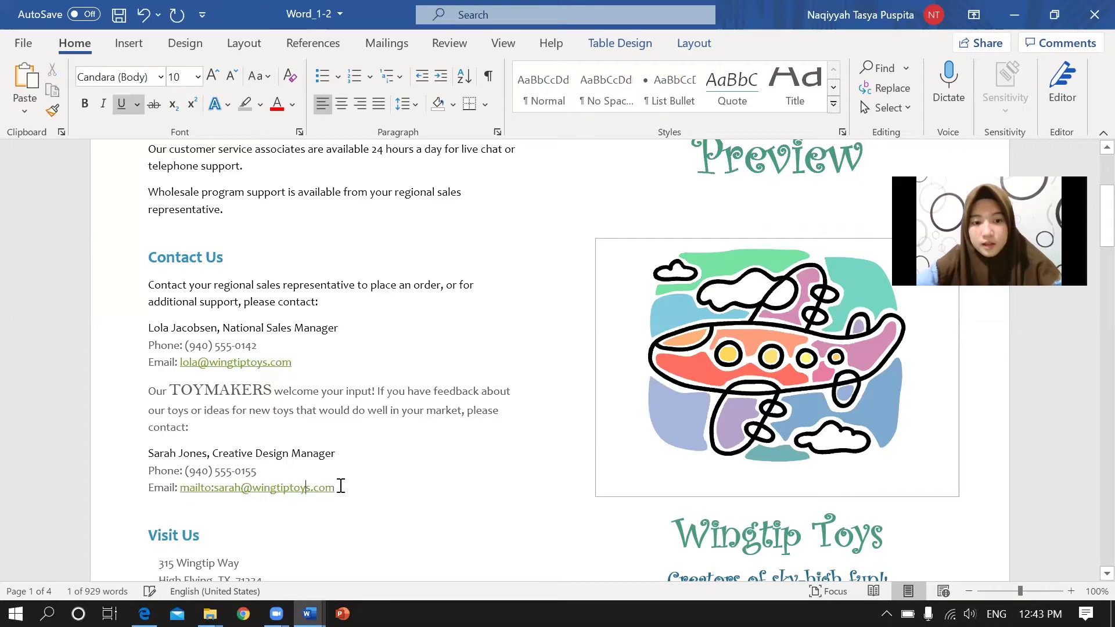
pyautogui.moveTo(176, 488); pyautogui.dragTo(348, 486)
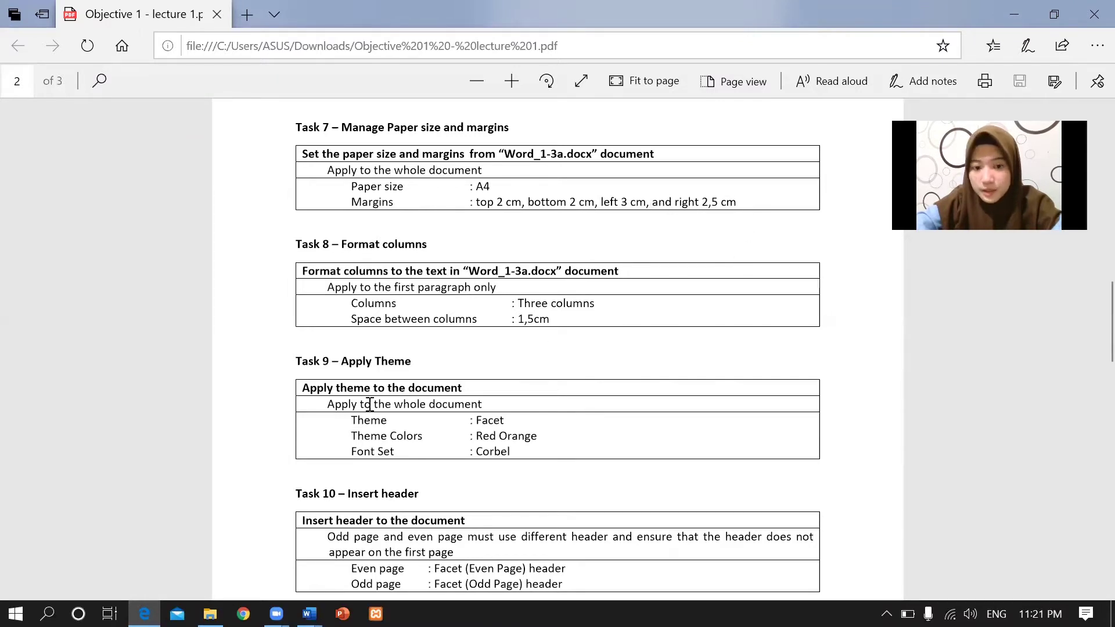
# Switch to Word_1-3a, set A4 paper size, and open the Custom Margins settings.
pyautogui.click(308, 614)
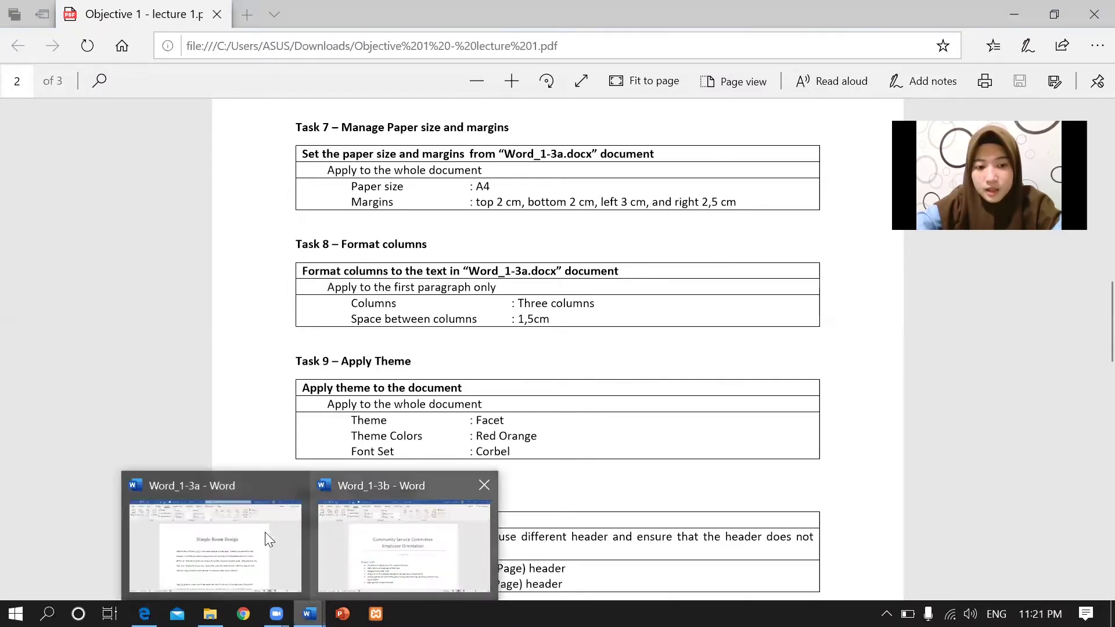
pyautogui.click(256, 535)
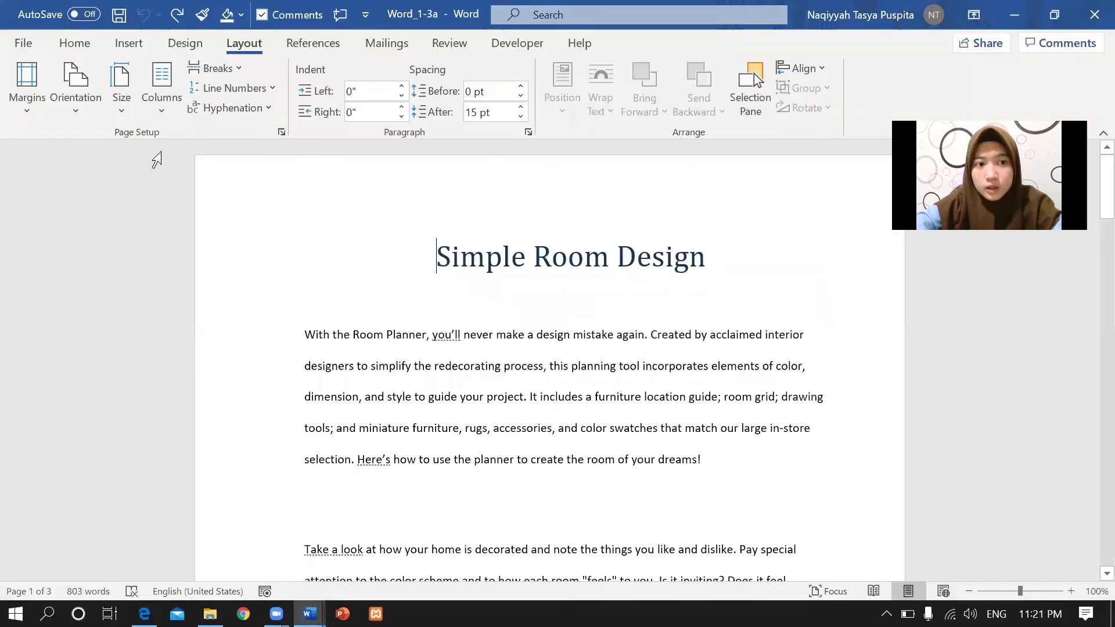
pyautogui.click(123, 101)
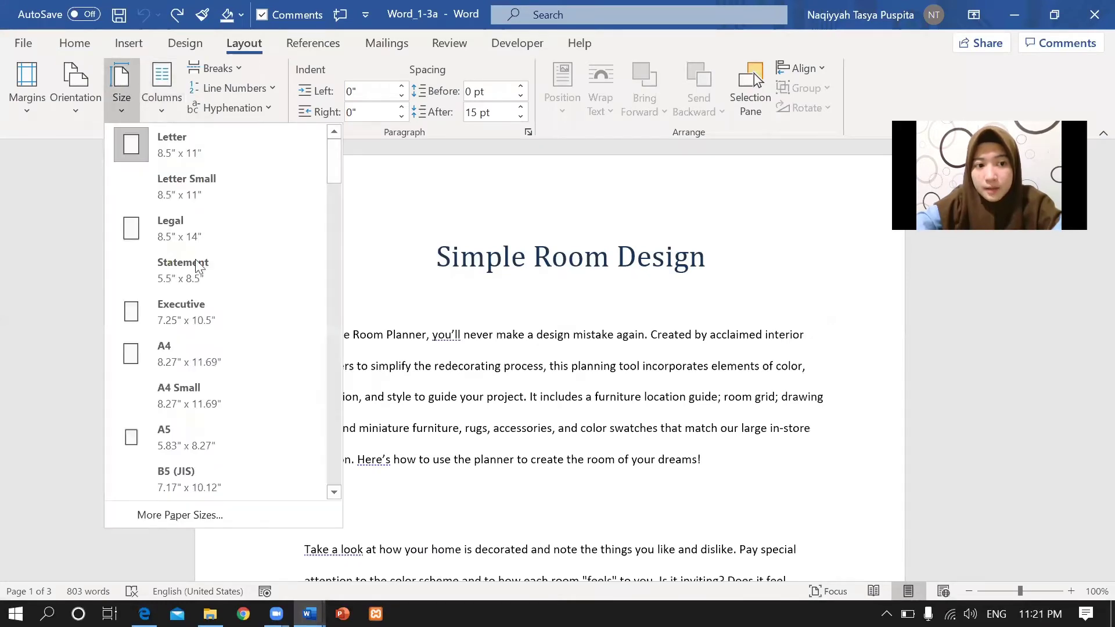
pyautogui.click(181, 366)
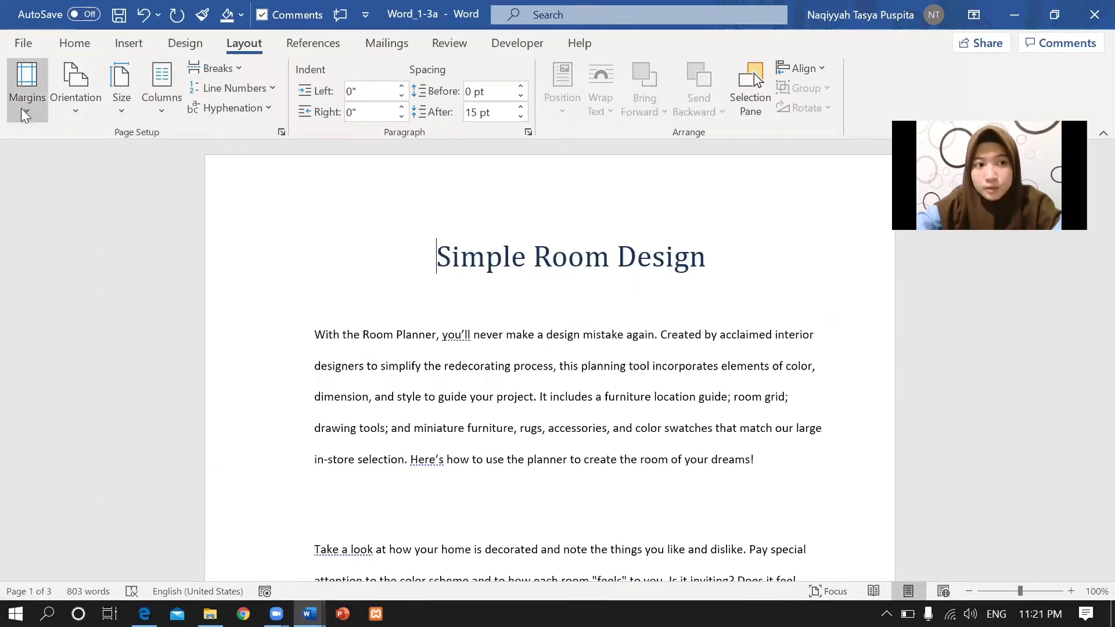
pyautogui.click(25, 110)
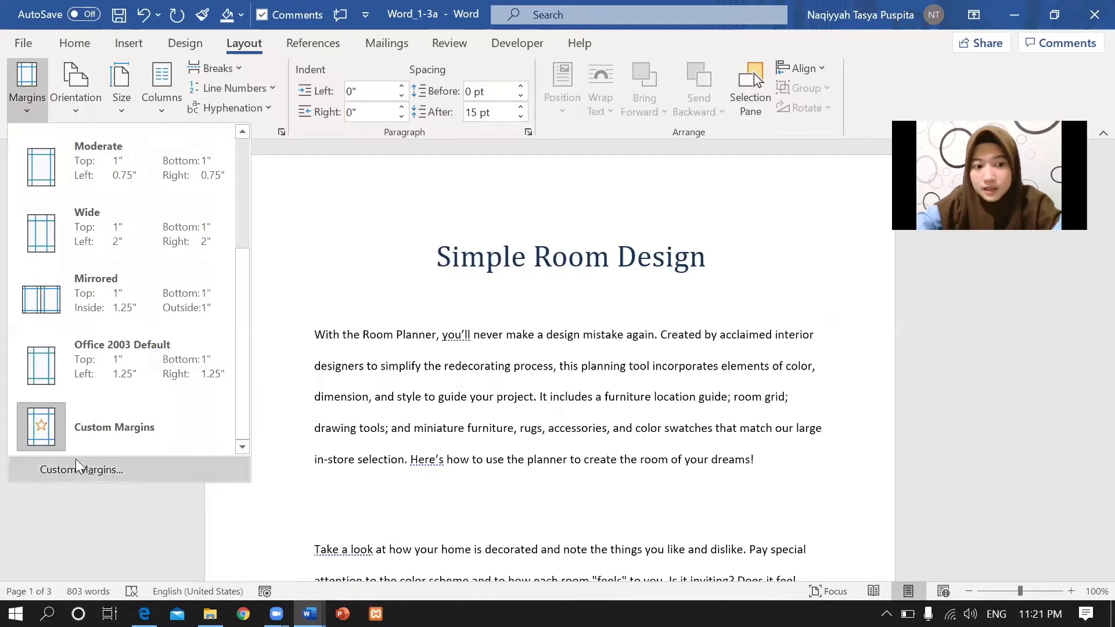
pyautogui.click(79, 468)
pyautogui.click(469, 121)
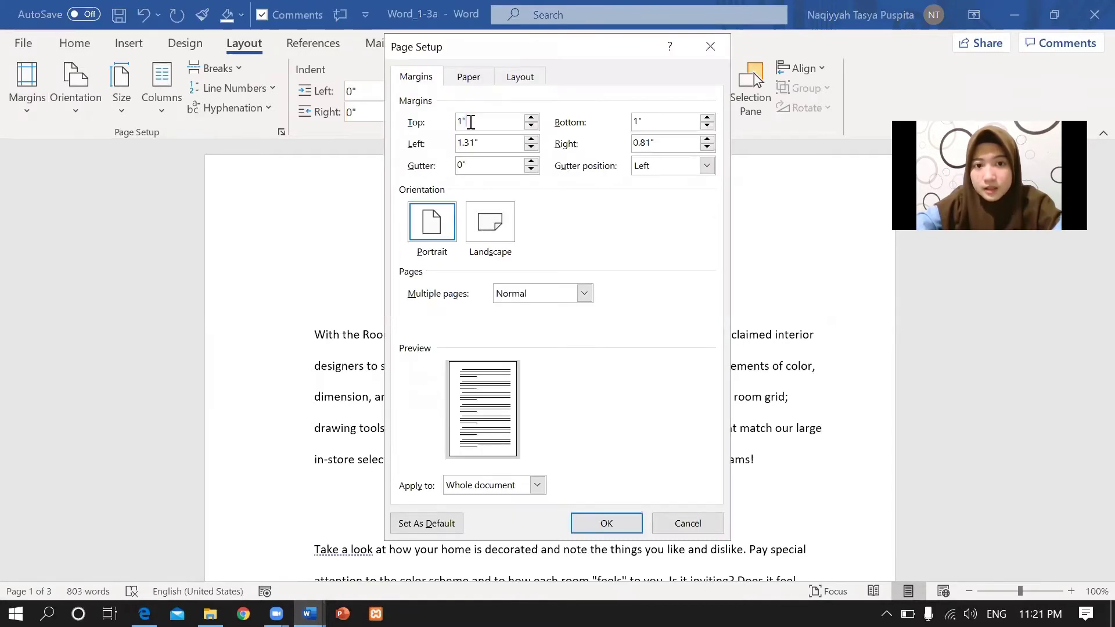
# Enter top 2 cm, bottom 2 cm, left 3 cm and right 2.5 cm margins and apply them.
pyautogui.press('BackSpace')
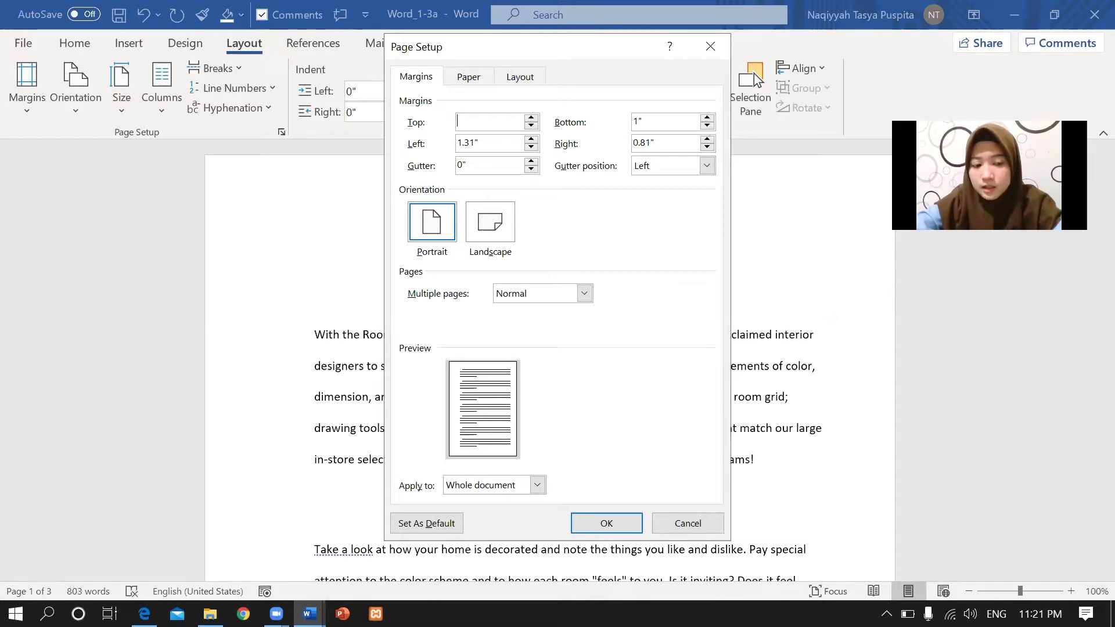
pyautogui.write('2 ')
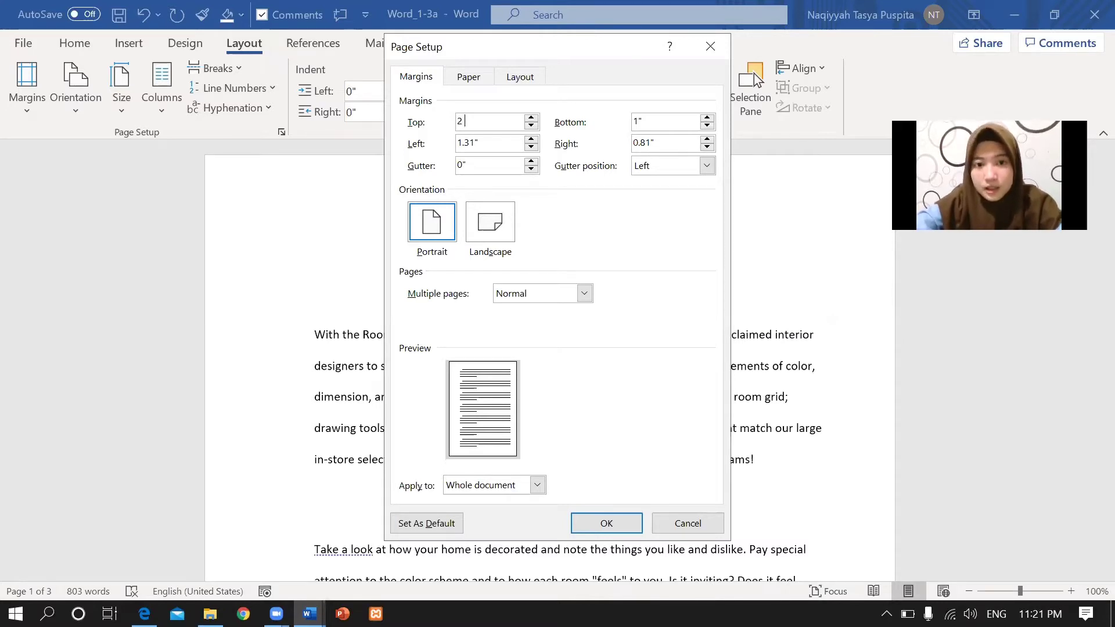
pyautogui.write('cm')
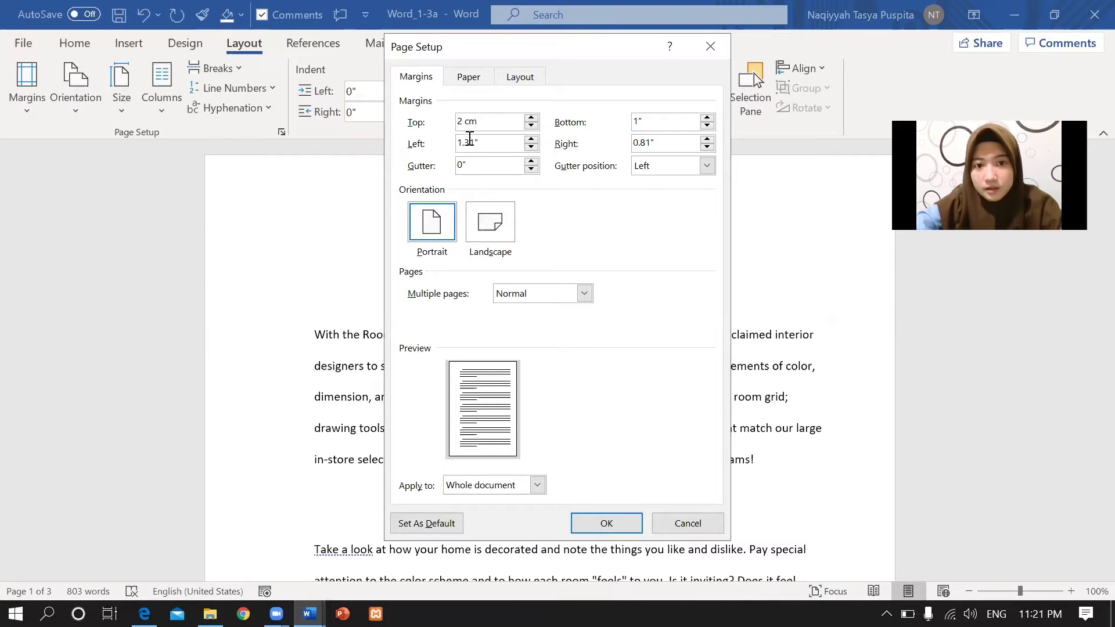
pyautogui.click(480, 140)
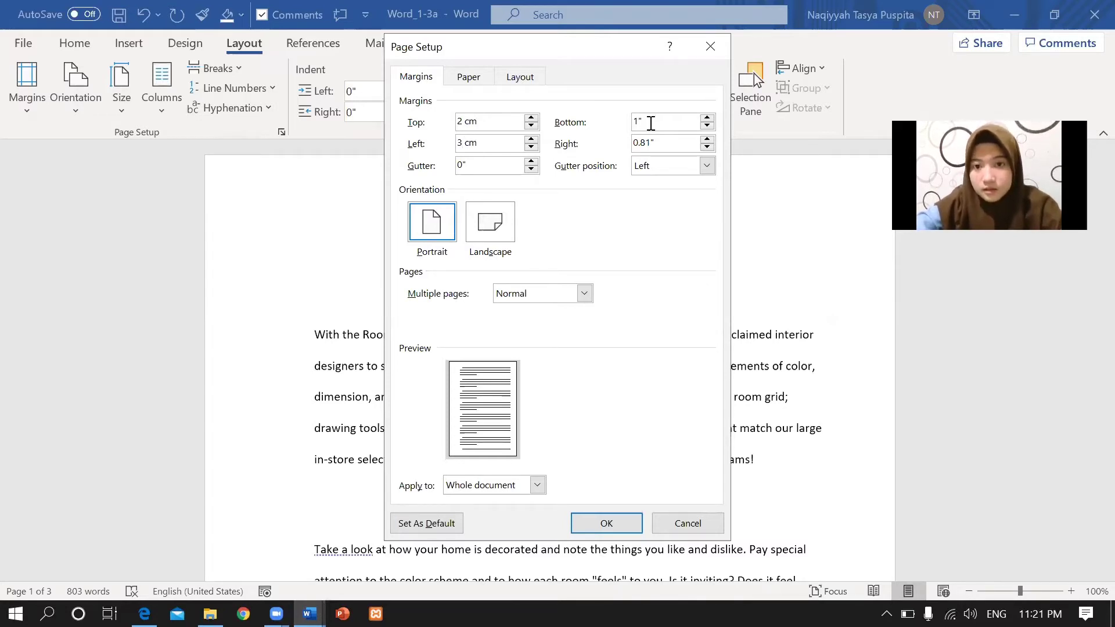
pyautogui.press('BackSpace')
pyautogui.press('BackSpace')
pyautogui.write('2 ')
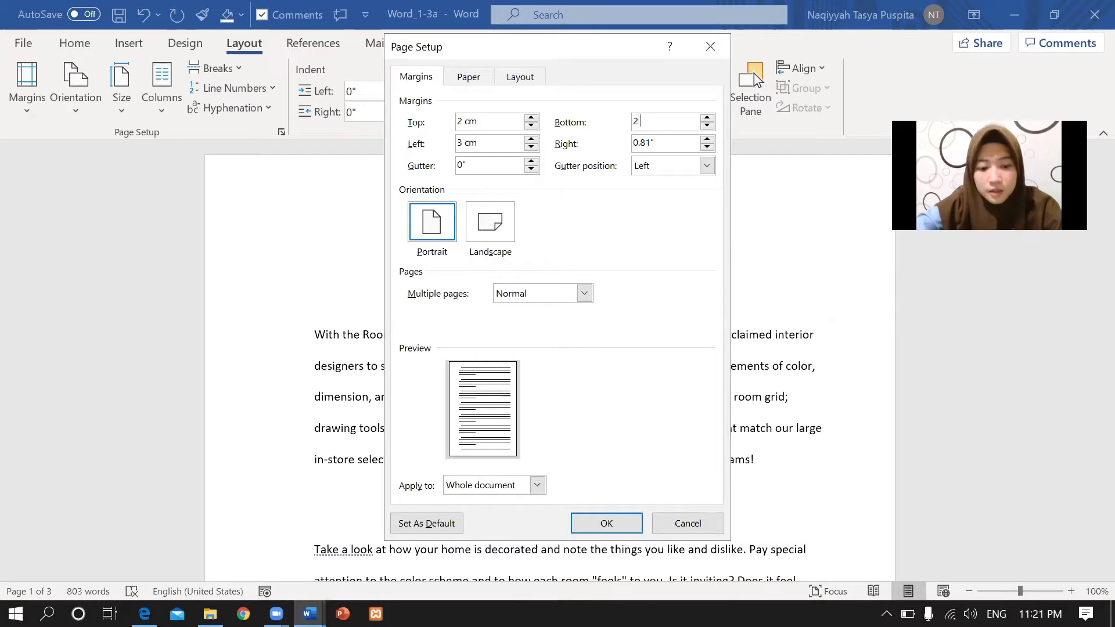
pyautogui.write('cm')
pyautogui.click(661, 143)
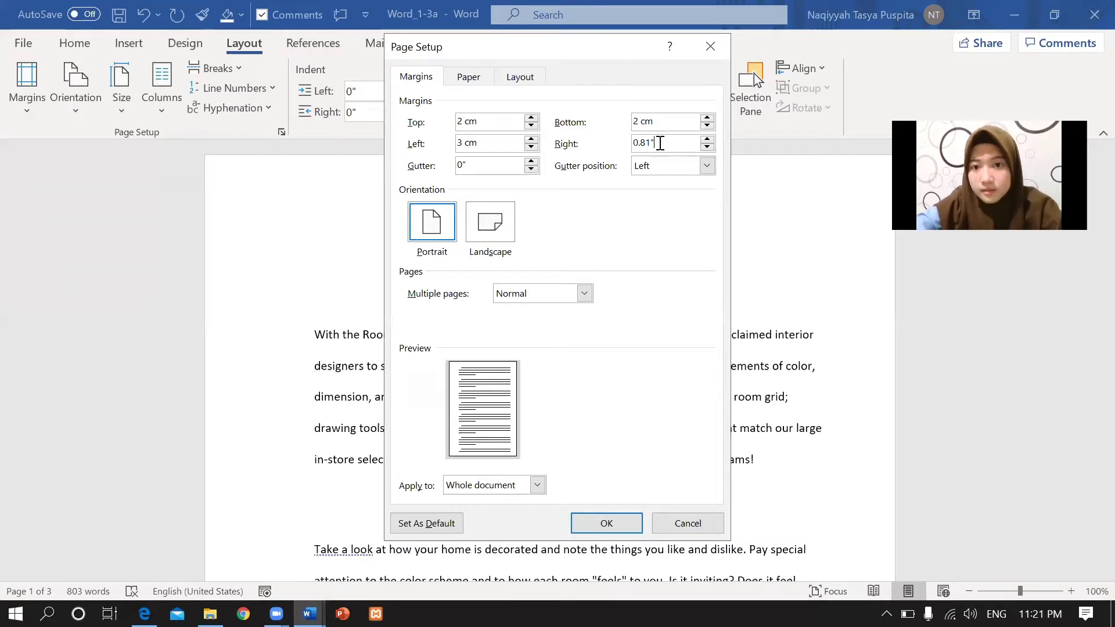
pyautogui.press('BackSpace')
pyautogui.press('BackSpace')
pyautogui.press('BackSpace')
pyautogui.press('BackSpace')
pyautogui.press('BackSpace')
pyautogui.write('2')
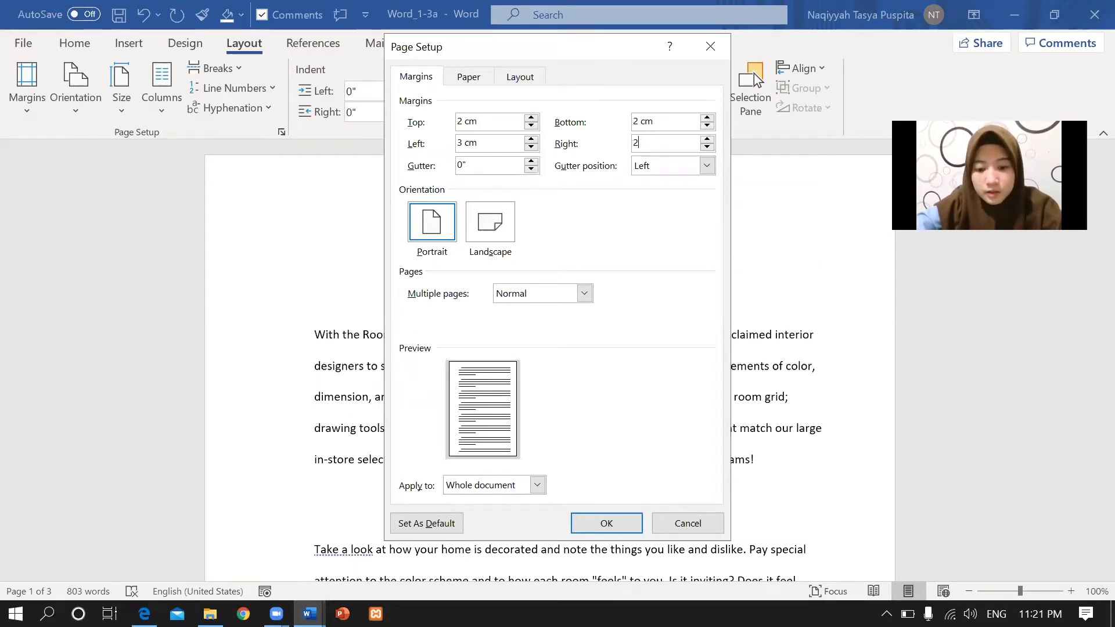
pyautogui.write('.5 cm')
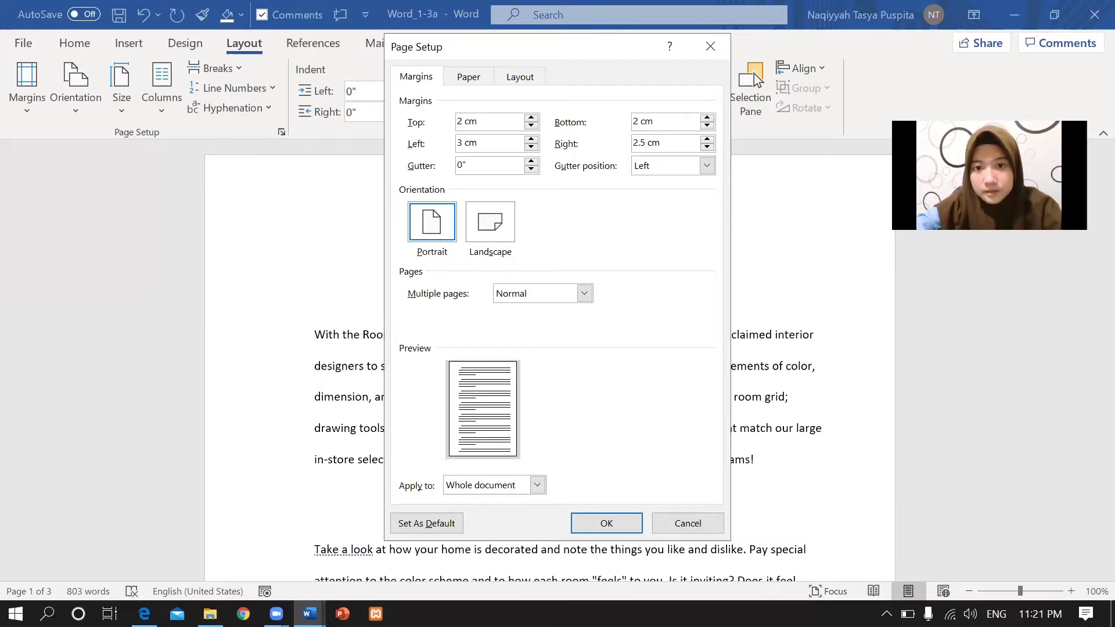
pyautogui.click(707, 139)
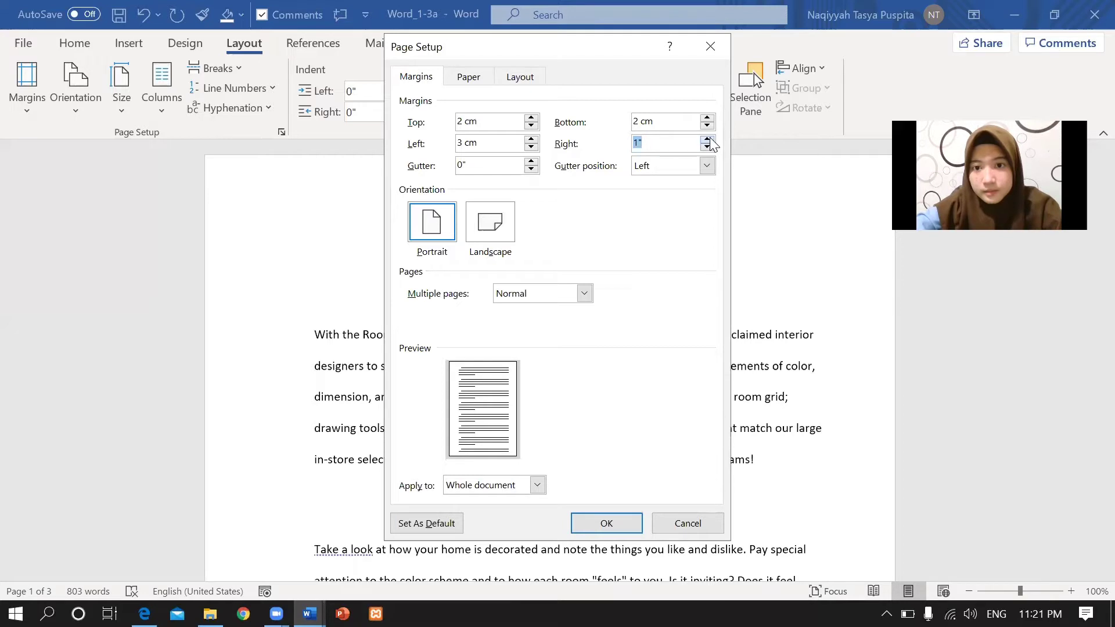
pyautogui.press('BackSpace')
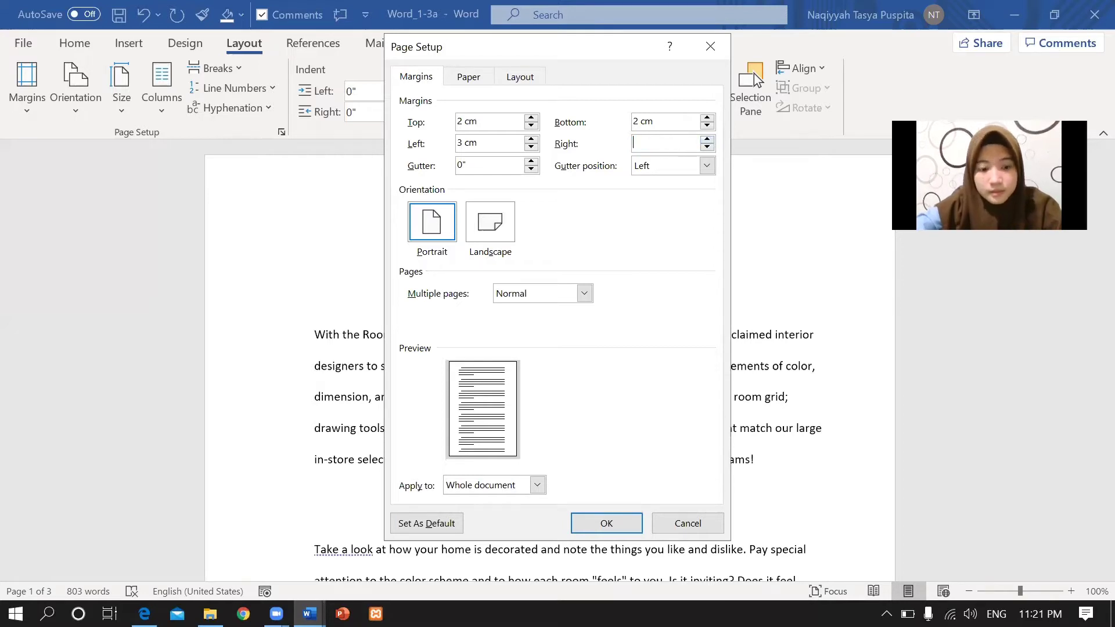
pyautogui.write('2.5 c')
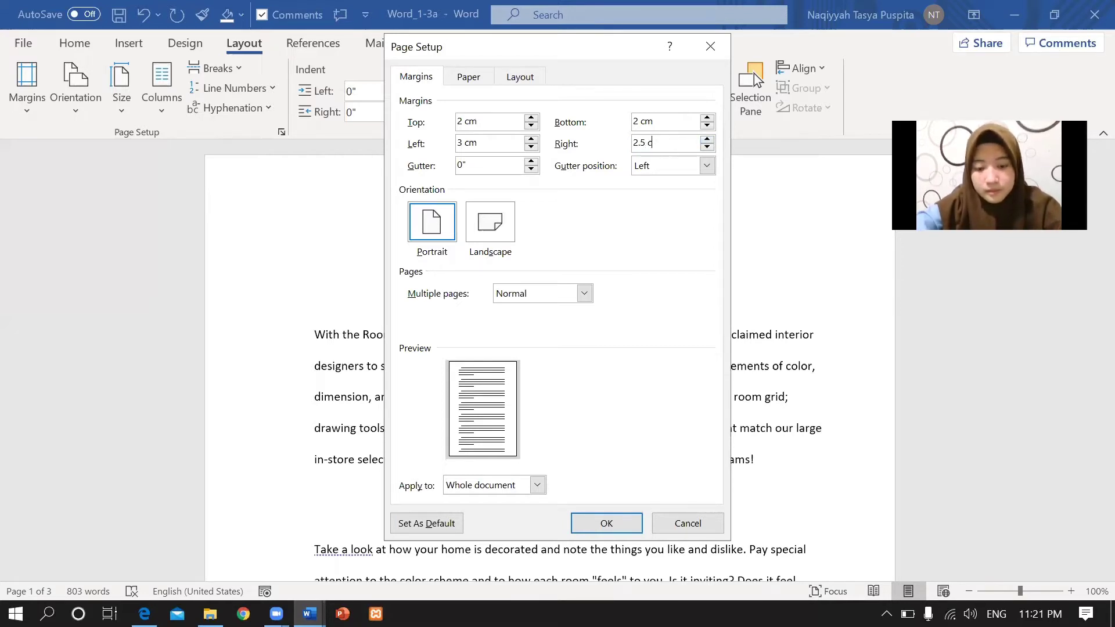
pyautogui.write('m')
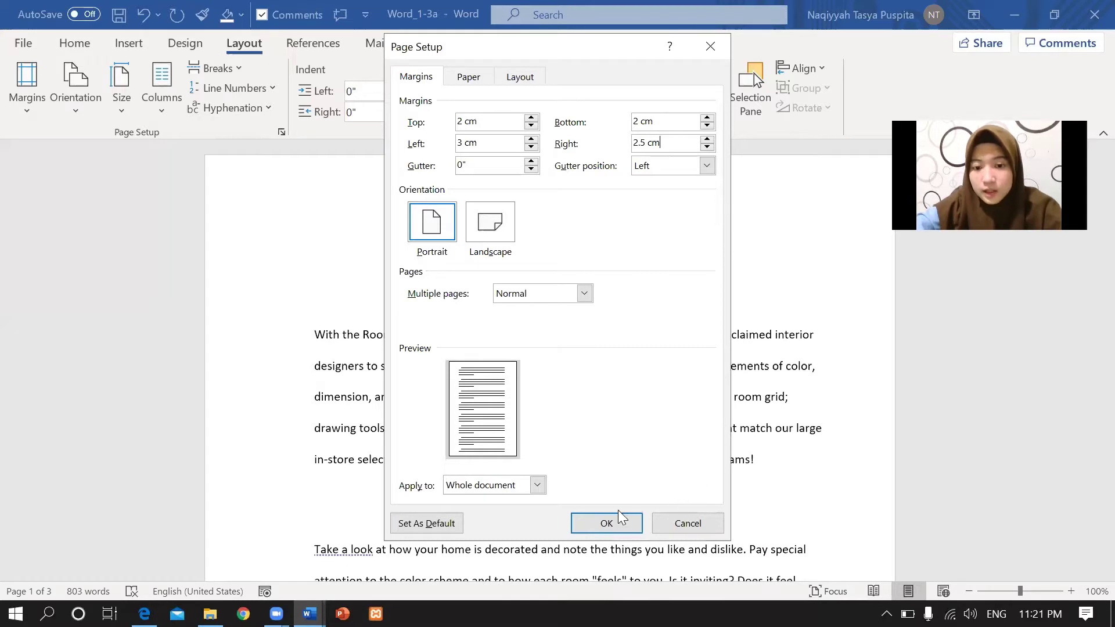
pyautogui.click(606, 522)
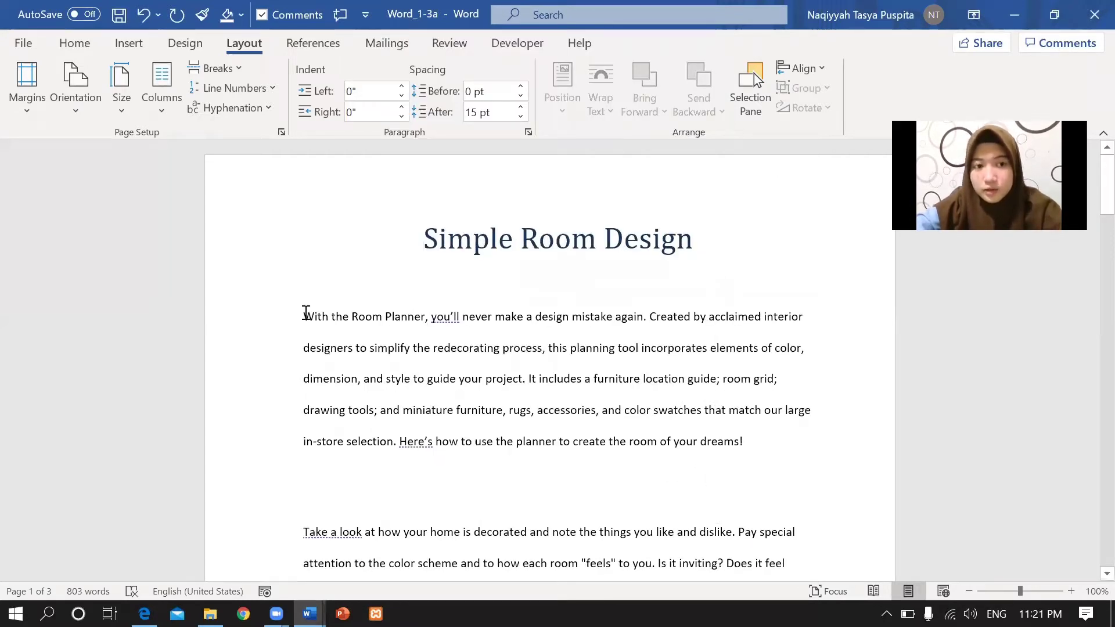
# Place the insertion point in Word_1-3a's first paragraph and view the task PDF.
pyautogui.click(304, 314)
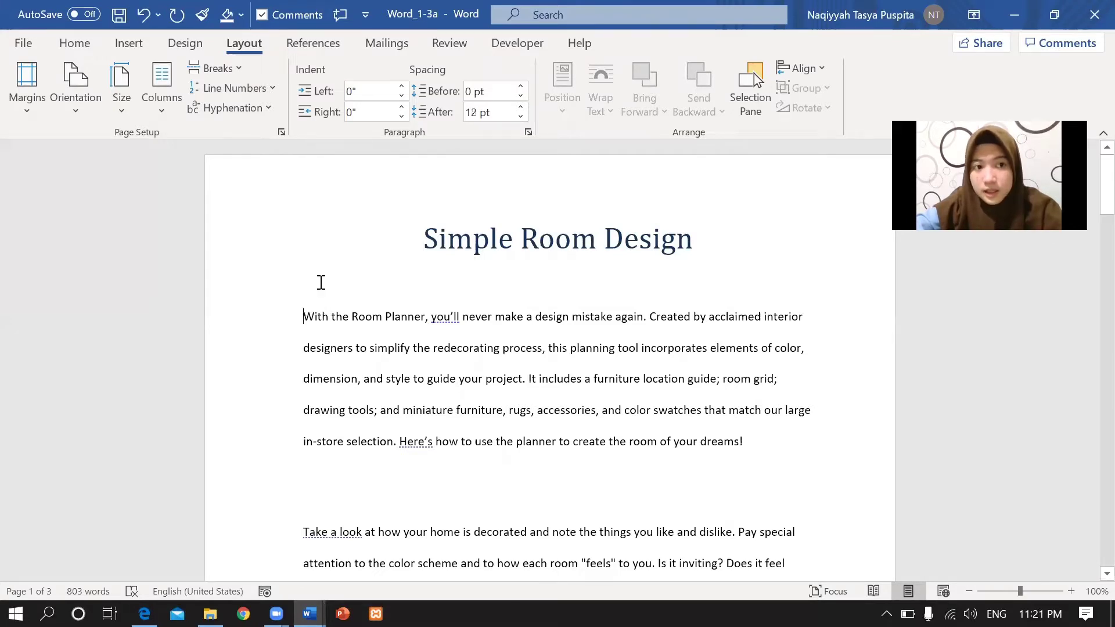
pyautogui.click(144, 614)
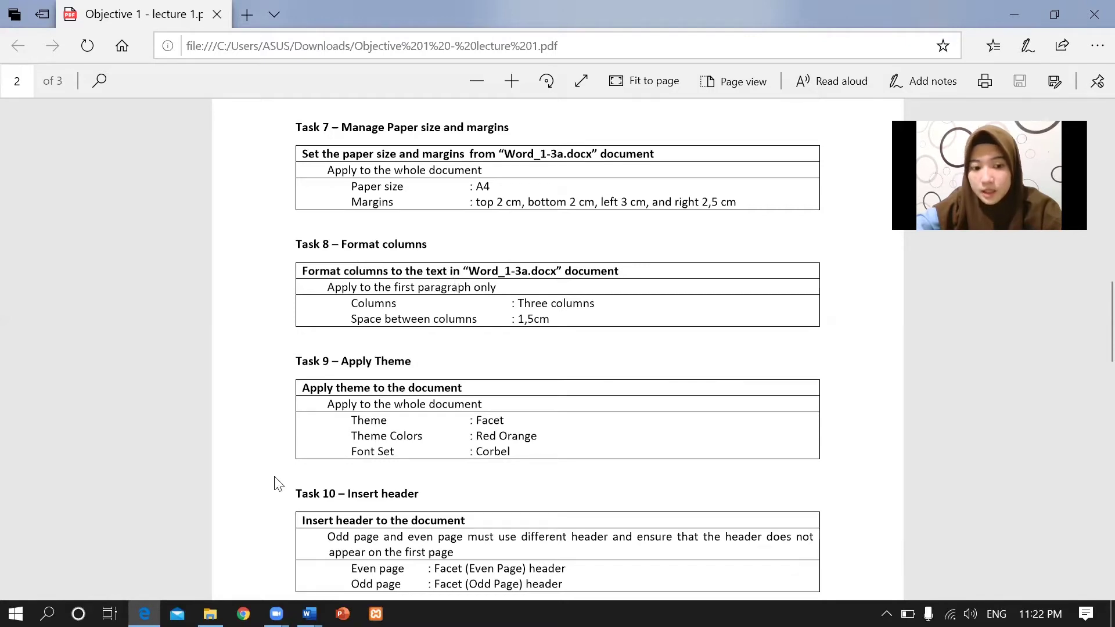
# Back in Word_1-3a, choose a three-column layout in the Columns dialog.
pyautogui.moveTo(309, 613)
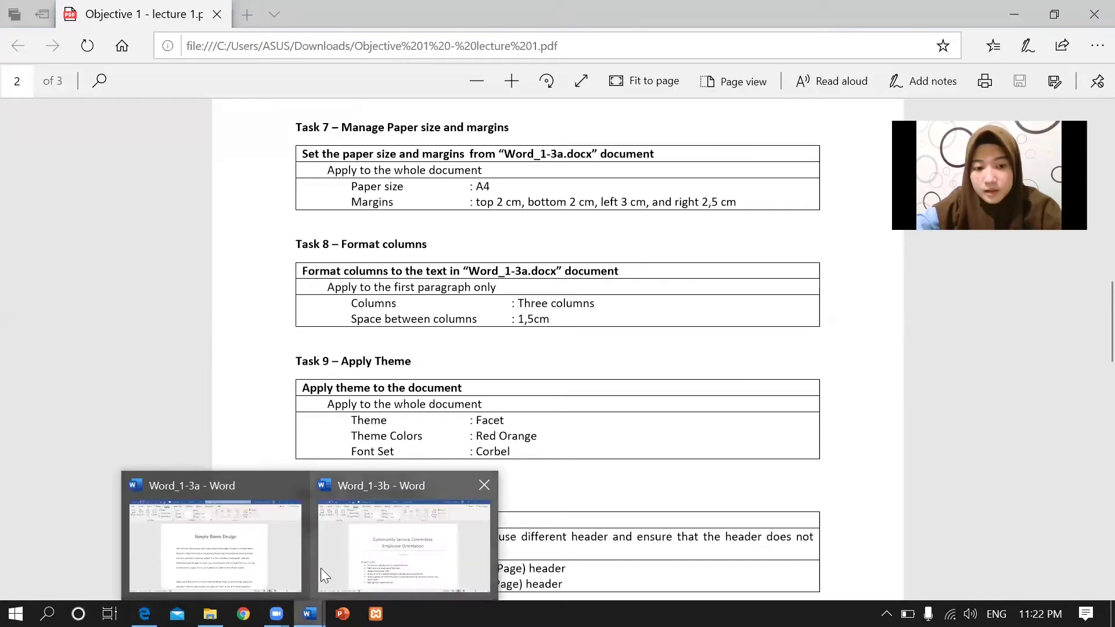
pyautogui.click(219, 559)
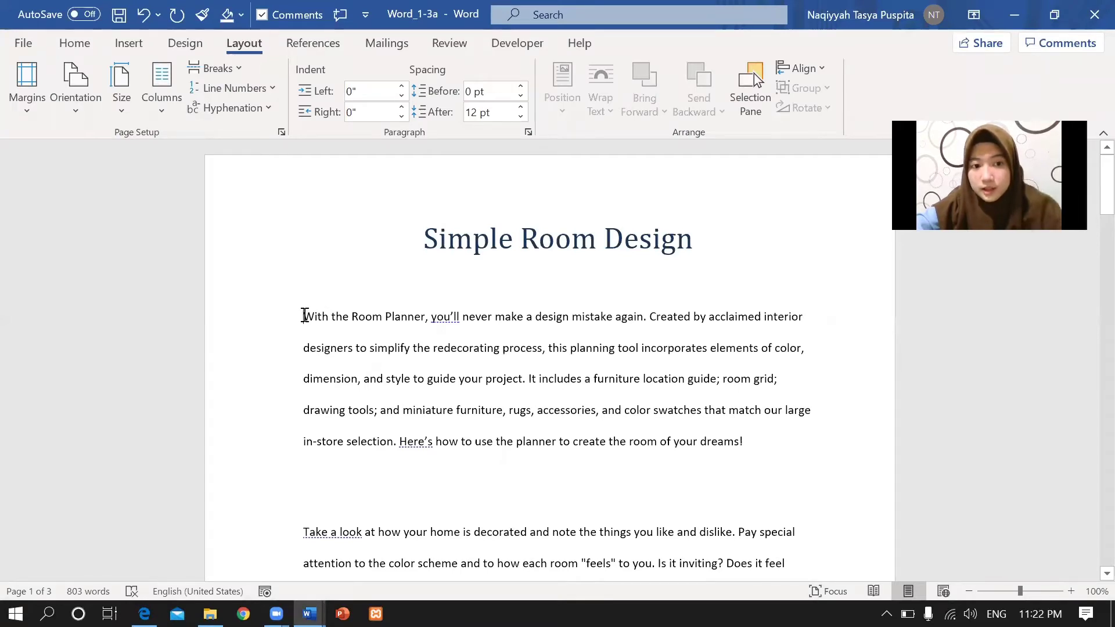
pyautogui.click(162, 107)
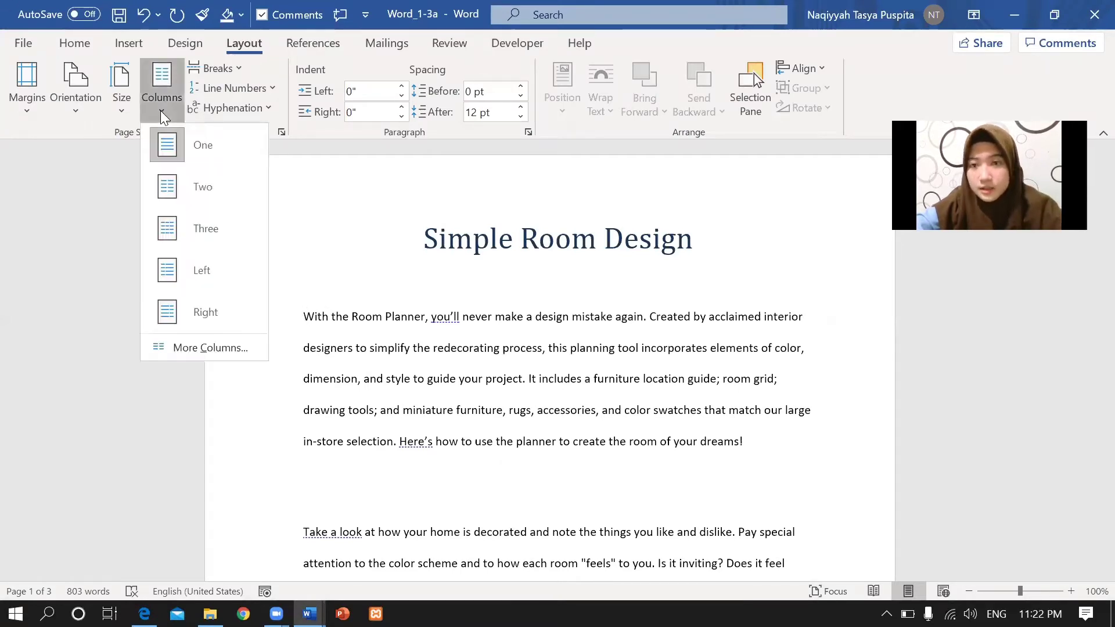
pyautogui.click(220, 347)
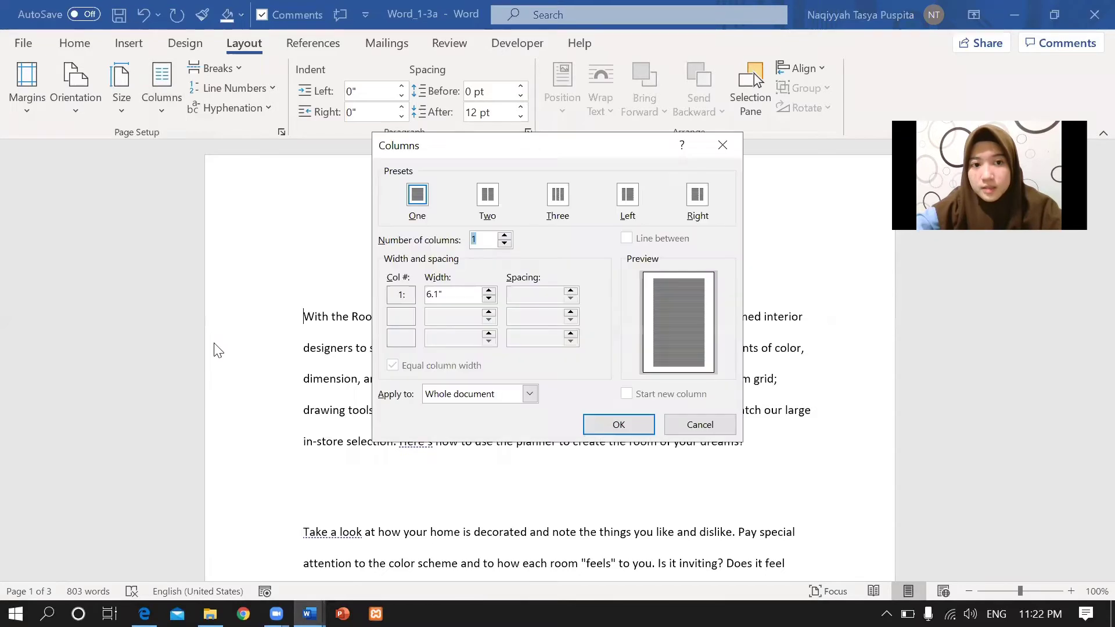
pyautogui.click(557, 205)
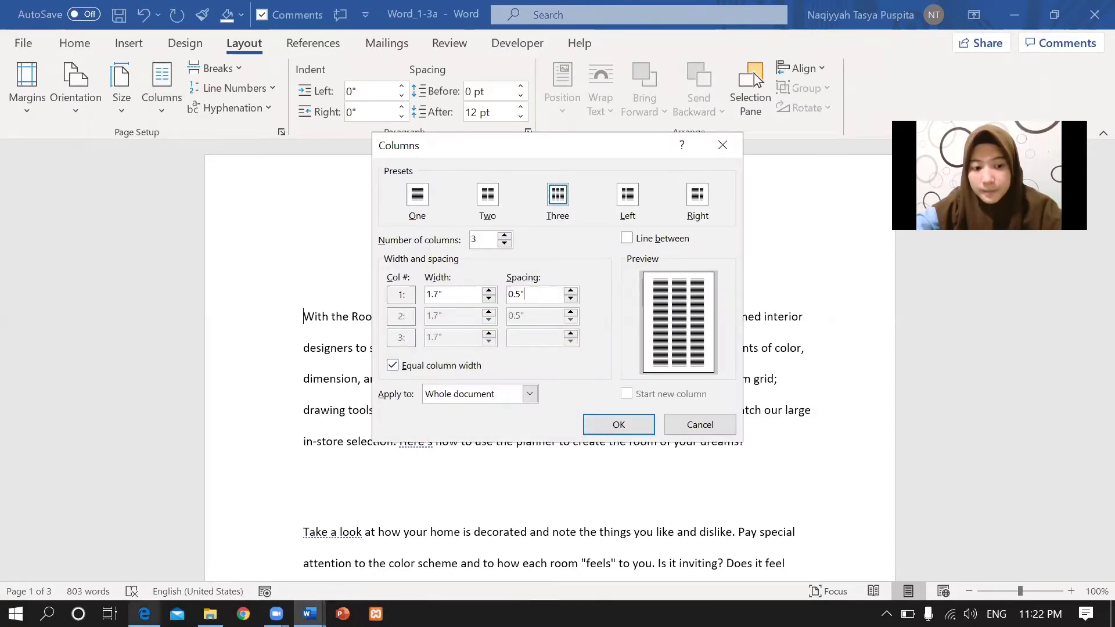
# Set the column spacing to 1.5 cm, apply three columns, and view the task PDF.
pyautogui.click(144, 614)
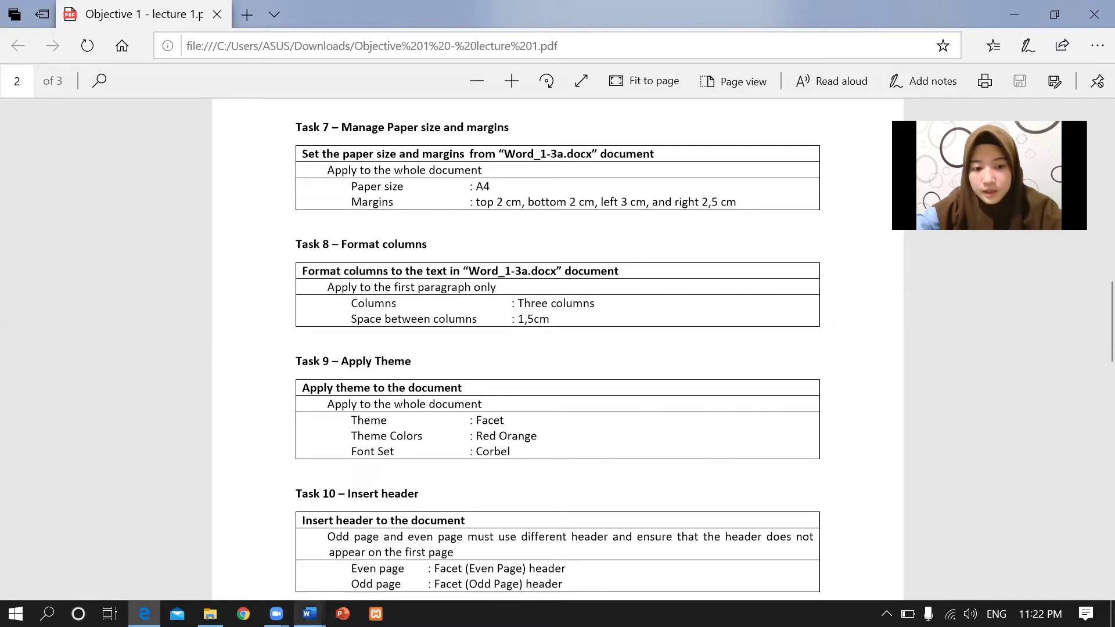
pyautogui.click(309, 614)
pyautogui.click(236, 528)
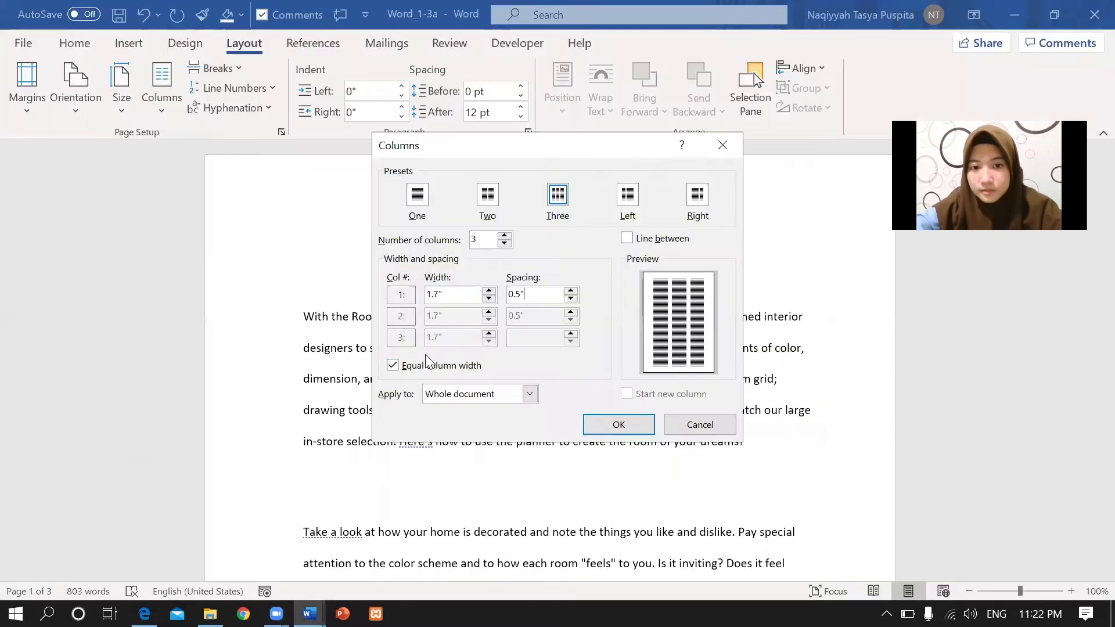
pyautogui.click(541, 300)
pyautogui.press('BackSpace')
pyautogui.press('BackSpace')
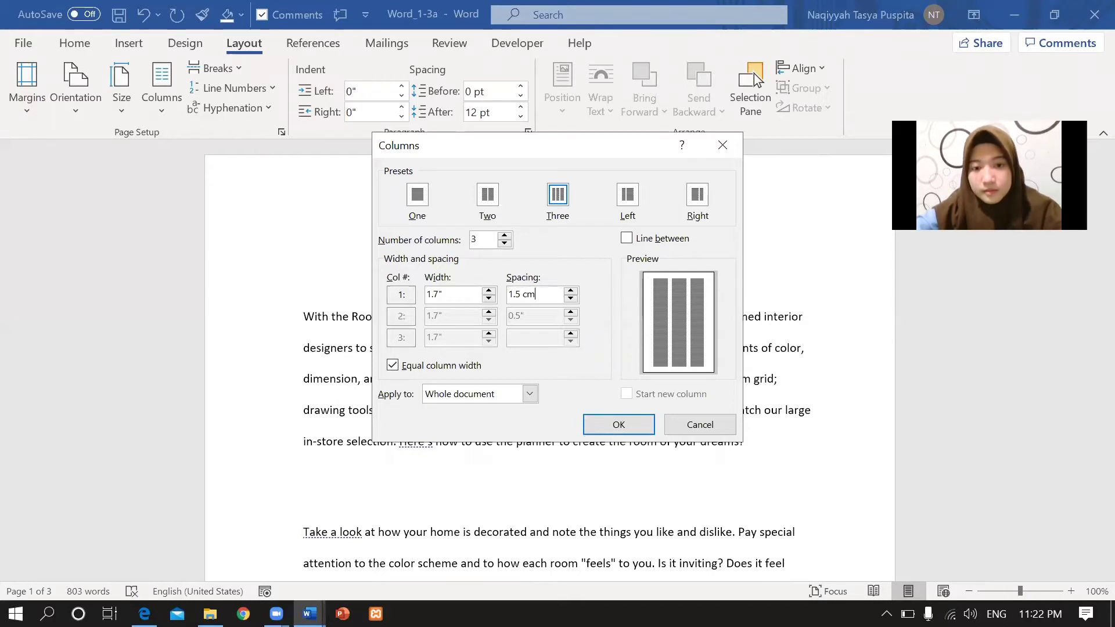
pyautogui.click(613, 426)
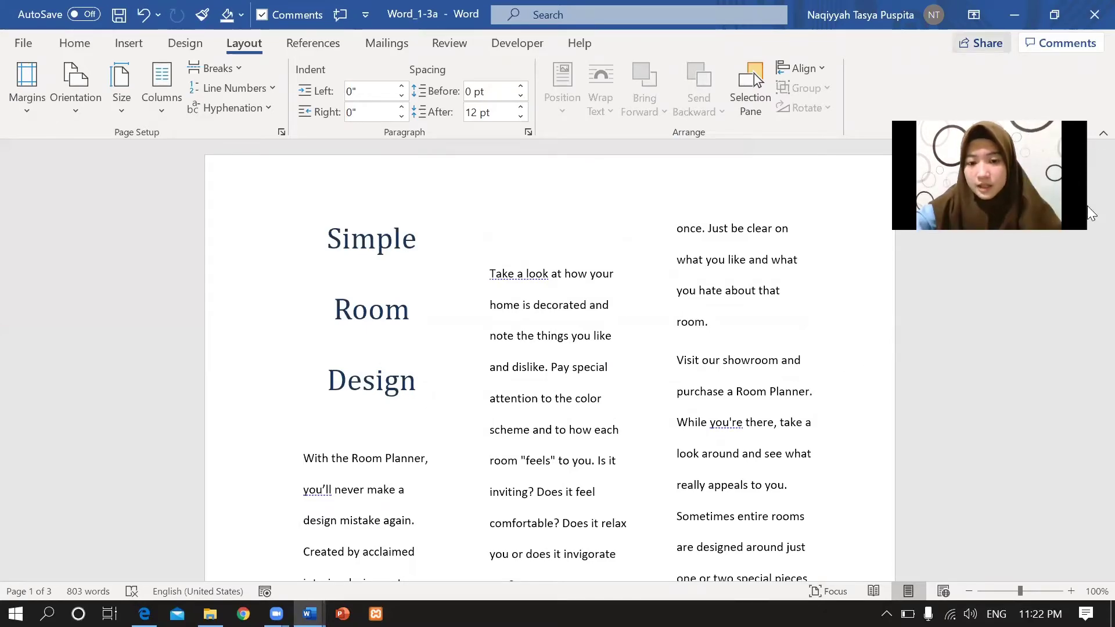
pyautogui.scroll(-5, 1090, 182)
pyautogui.scroll(5, 1090, 182)
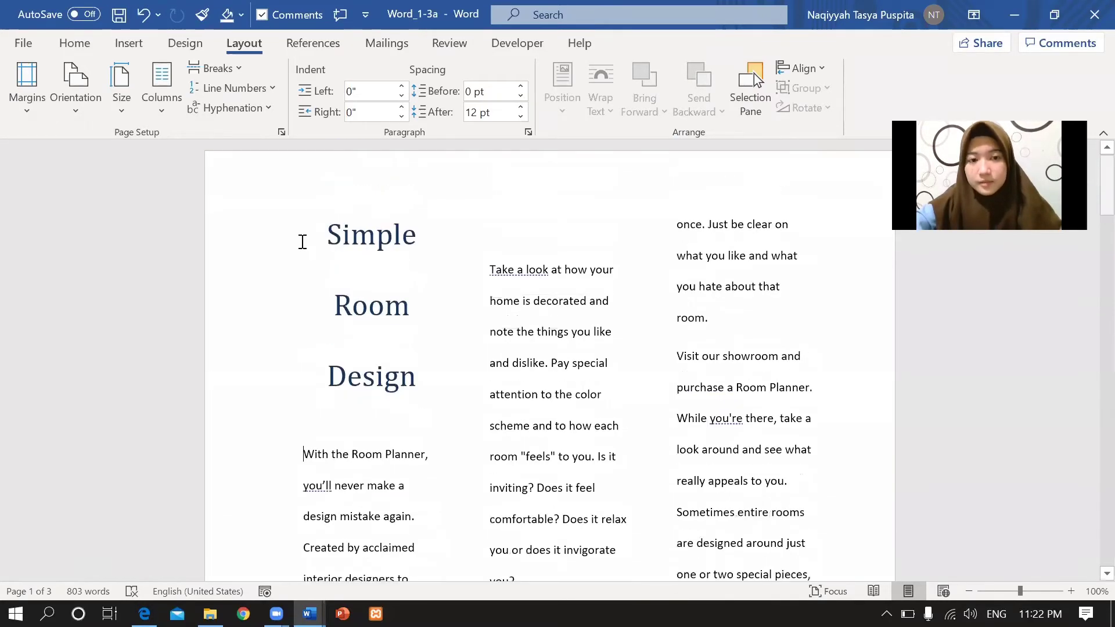
pyautogui.click(144, 614)
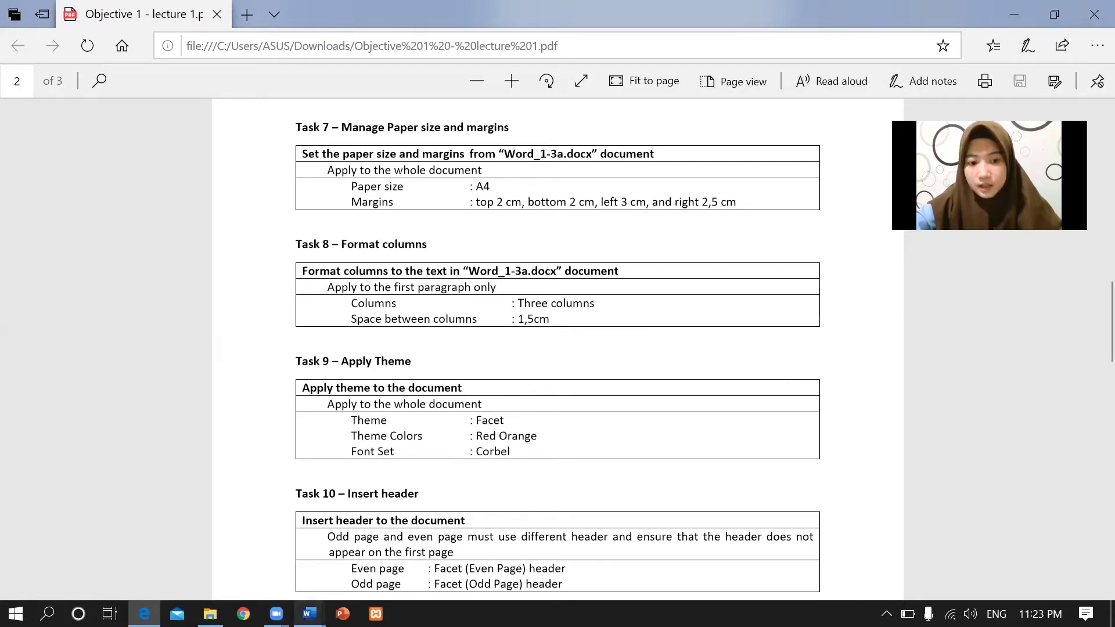
# Apply the Facet theme to Word_1-3a from the Design tab.
pyautogui.moveTo(309, 613)
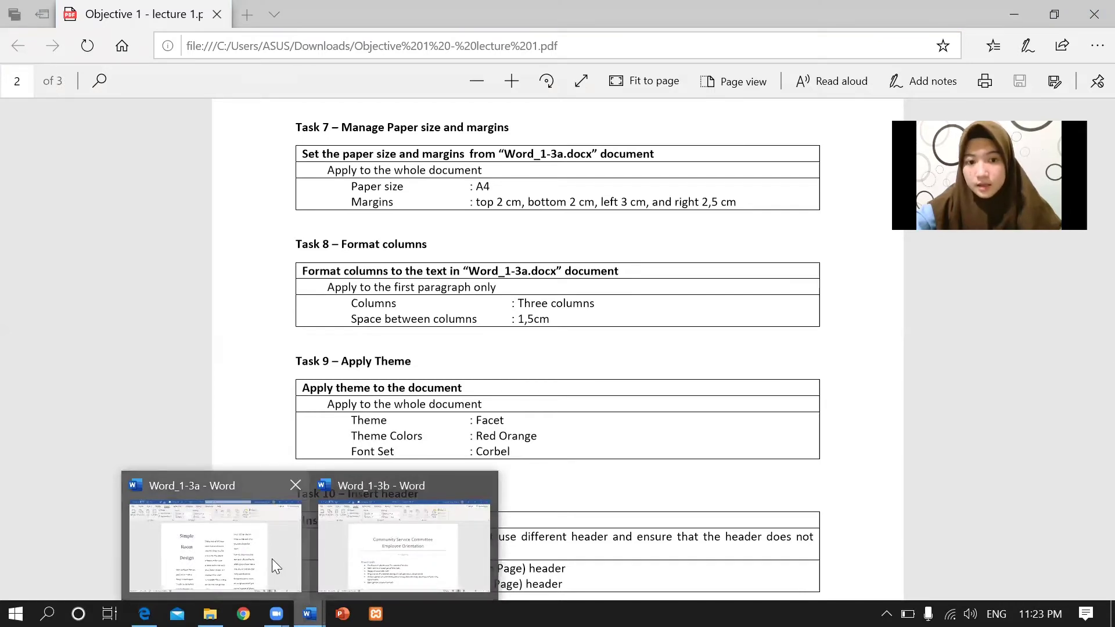
pyautogui.click(276, 566)
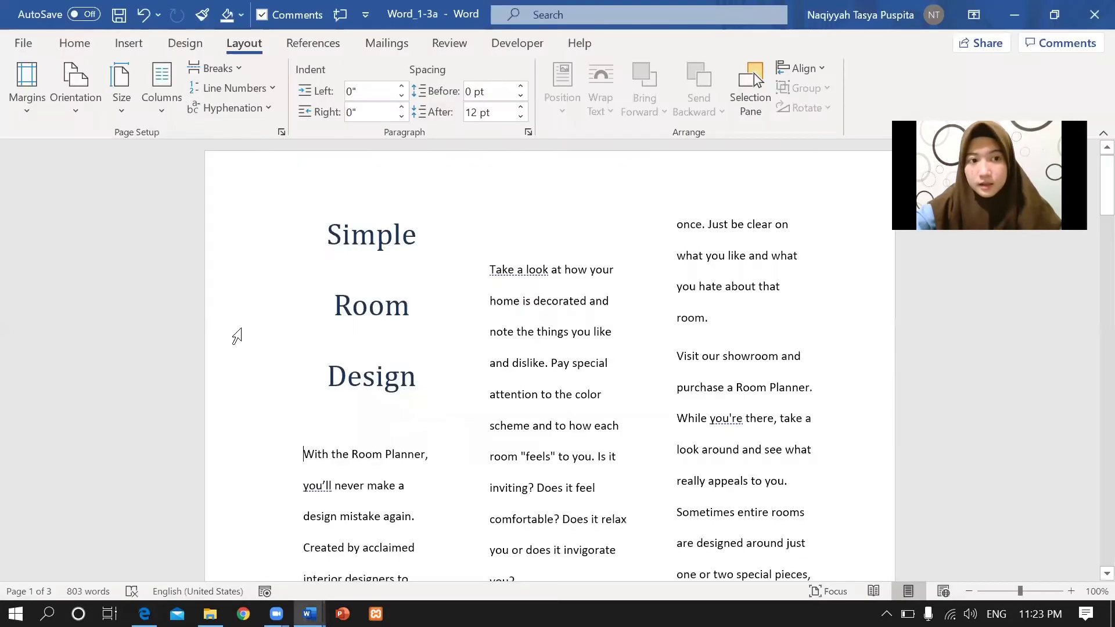
pyautogui.click(202, 42)
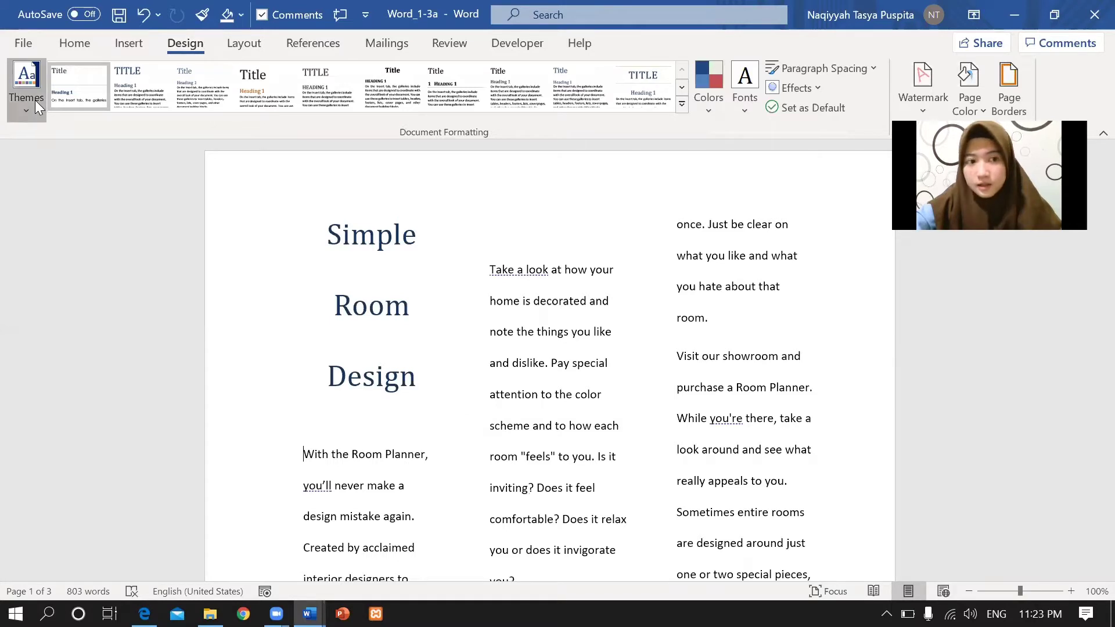
pyautogui.click(26, 87)
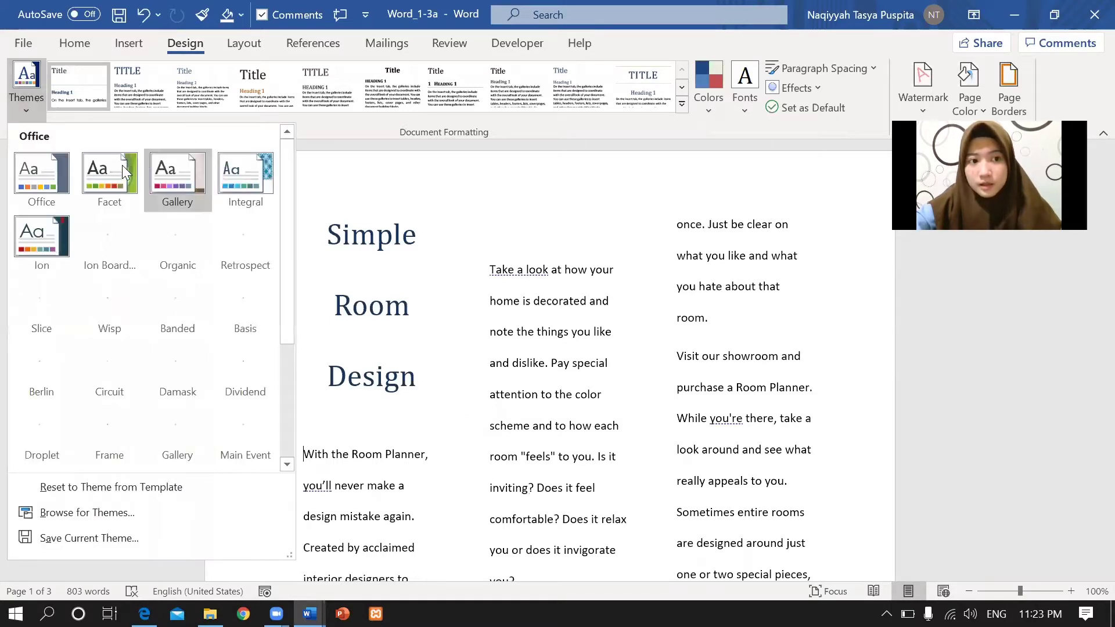
pyautogui.click(120, 171)
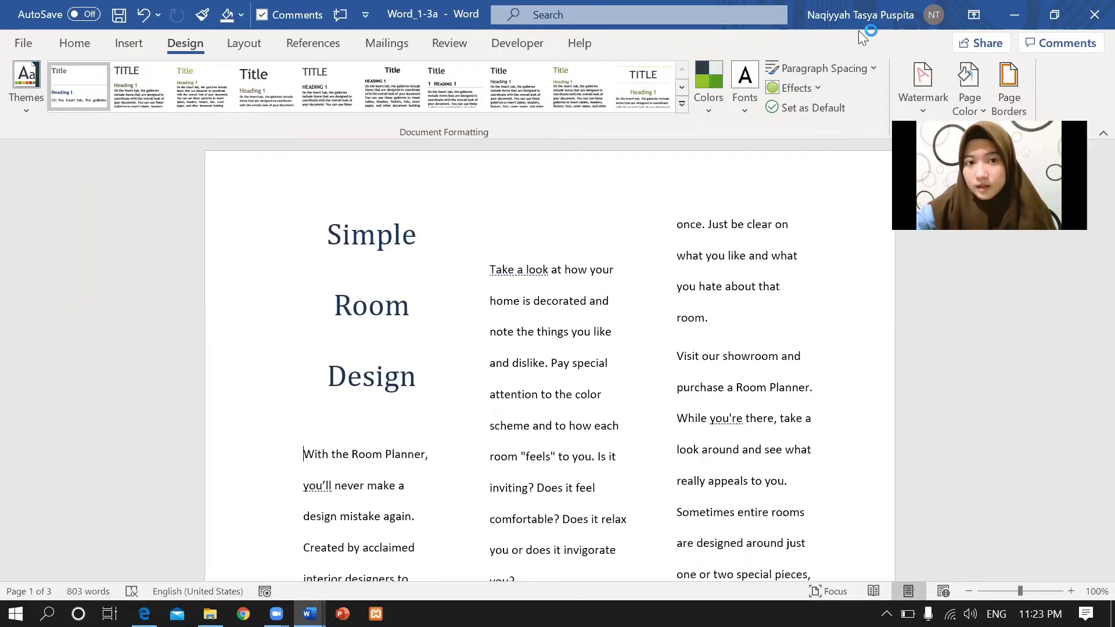
# Set the theme colours to Red Orange and the theme fonts to Corbel.
pyautogui.click(716, 111)
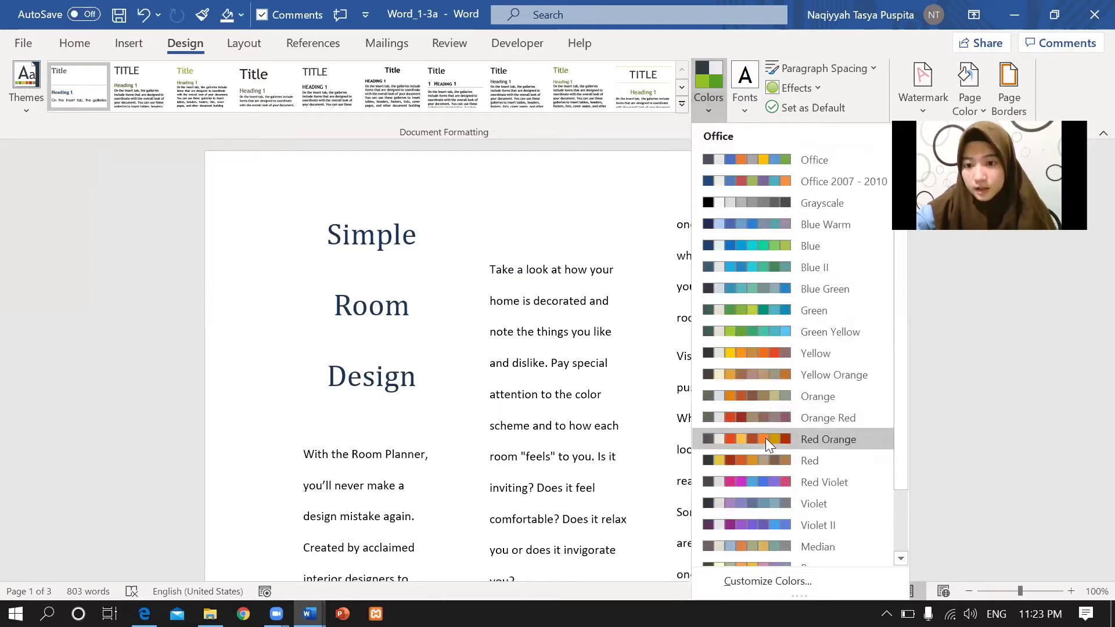
pyautogui.press('Escape')
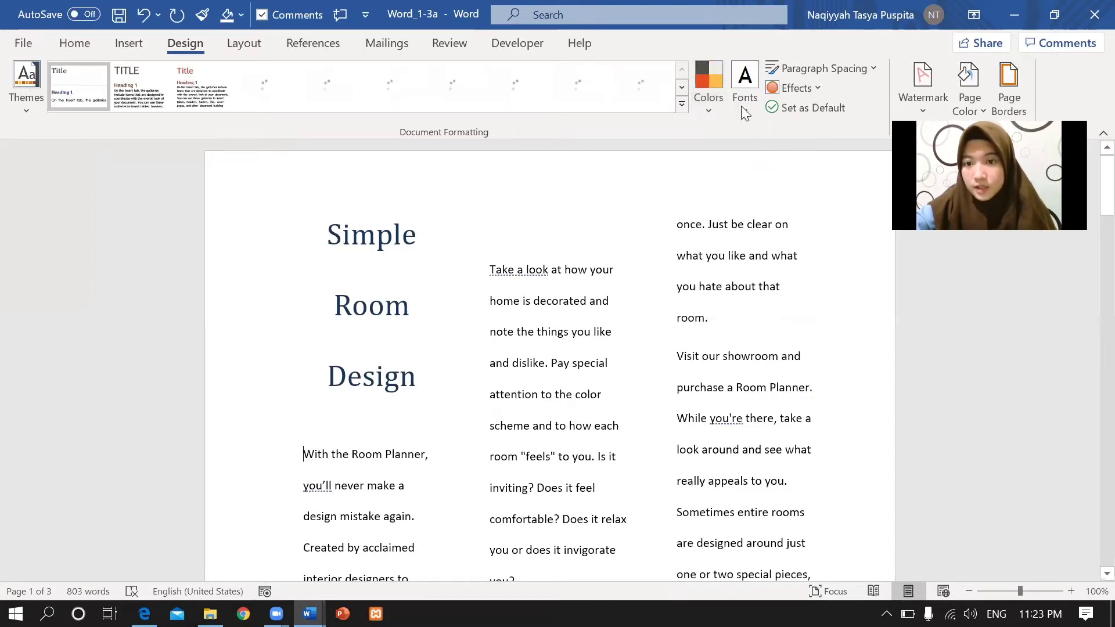
pyautogui.click(742, 107)
pyautogui.click(794, 391)
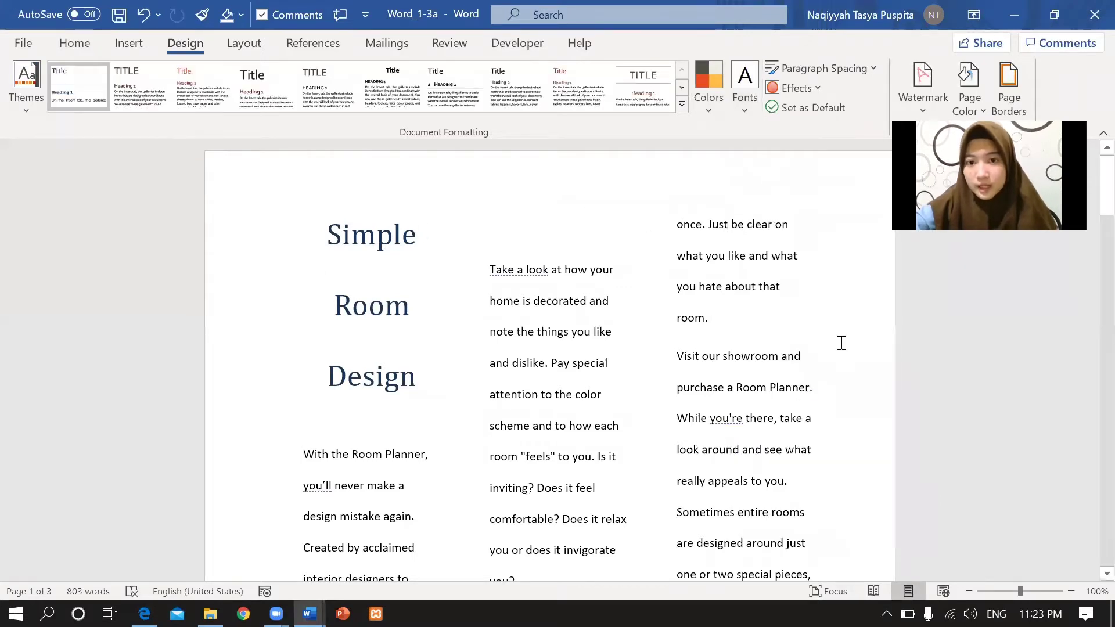
pyautogui.scroll(-5, 1088, 247)
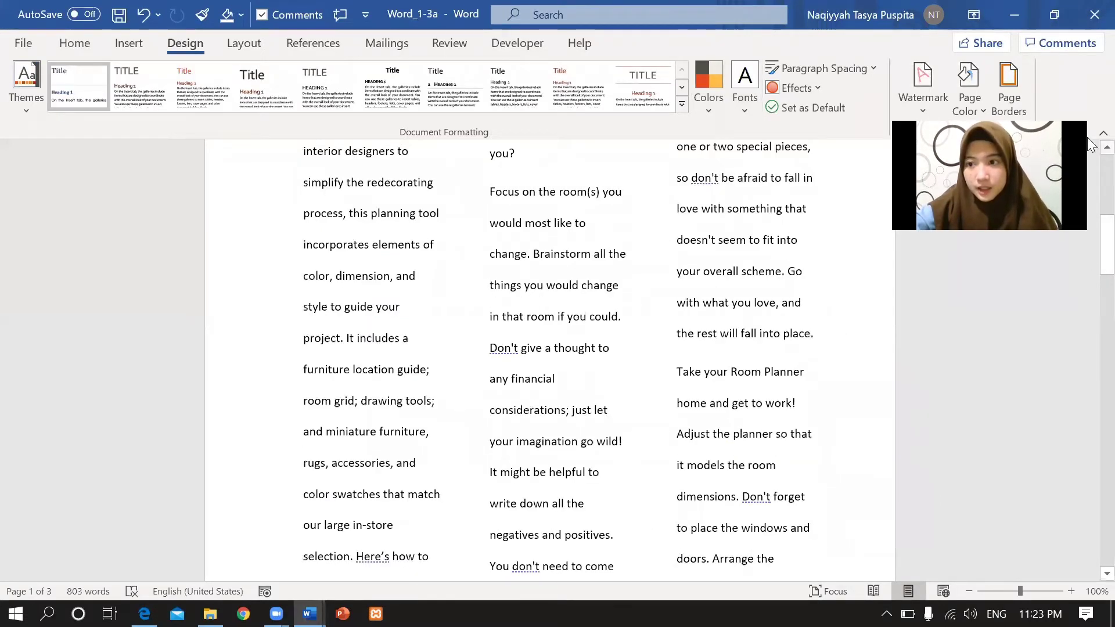
pyautogui.scroll(5, 1087, 166)
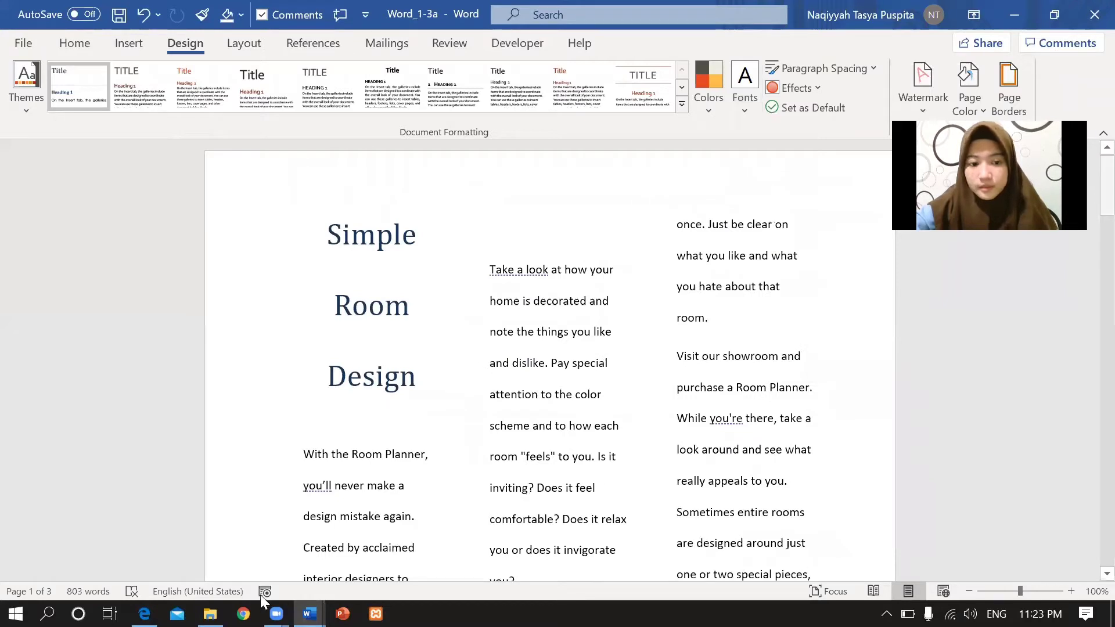
pyautogui.click(144, 614)
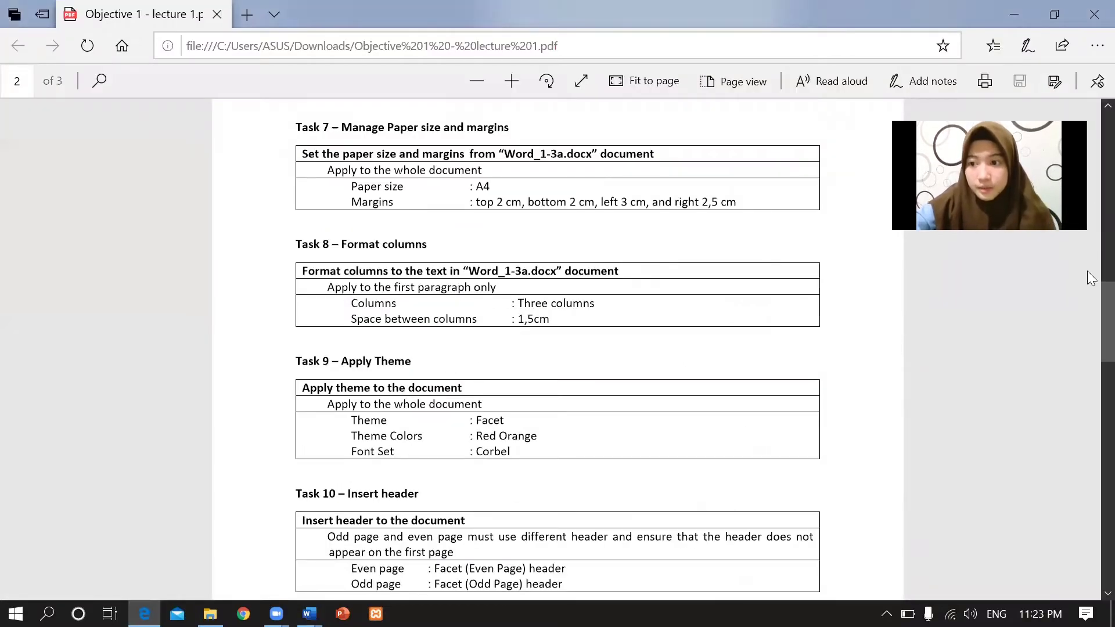
# Scroll the lecture PDF down to Tasks 9–12 and bring Word_1-3a back.
pyautogui.scroll(-3, 1088, 306)
pyautogui.scroll(-1, 1088, 340)
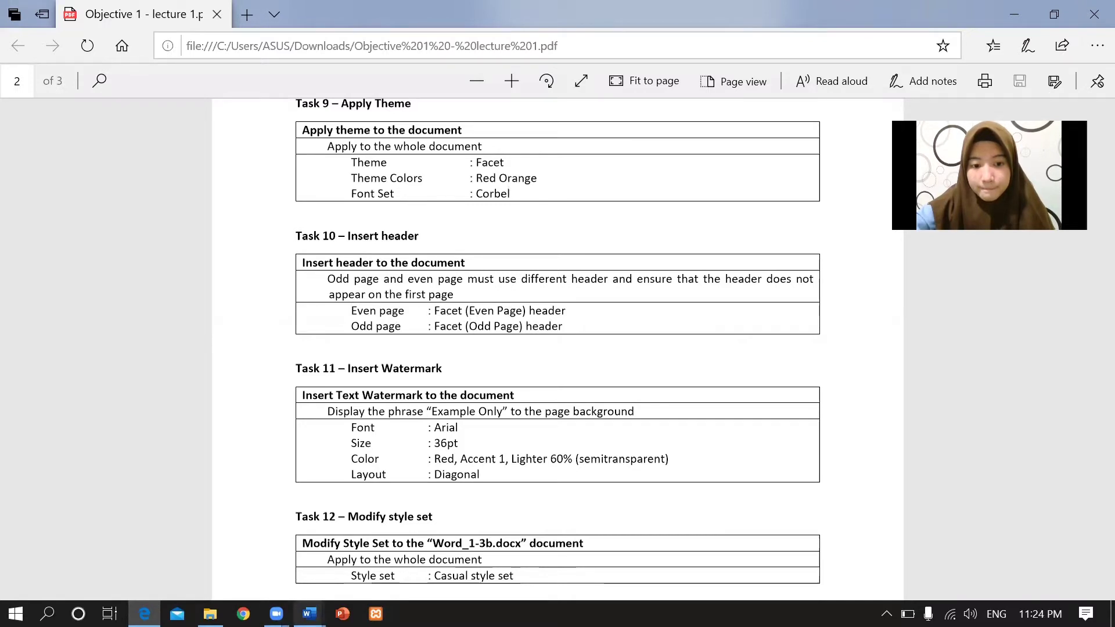
pyautogui.moveTo(310, 614)
pyautogui.click(264, 566)
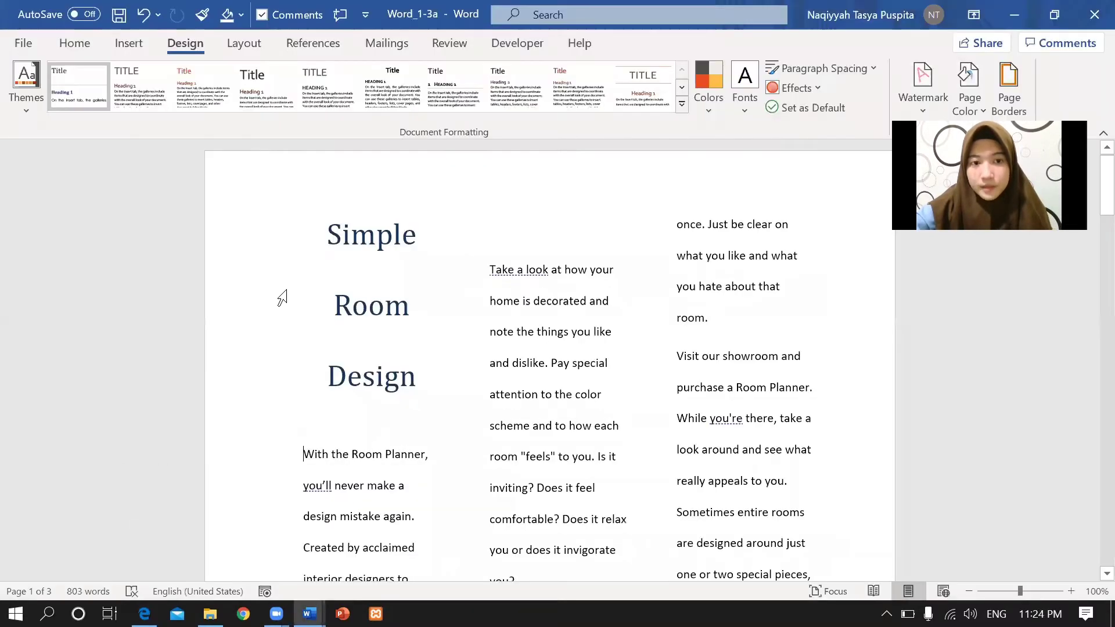
# Preview Word's Header gallery, then reread Task 10's header requirements in the PDF.
pyautogui.click(129, 43)
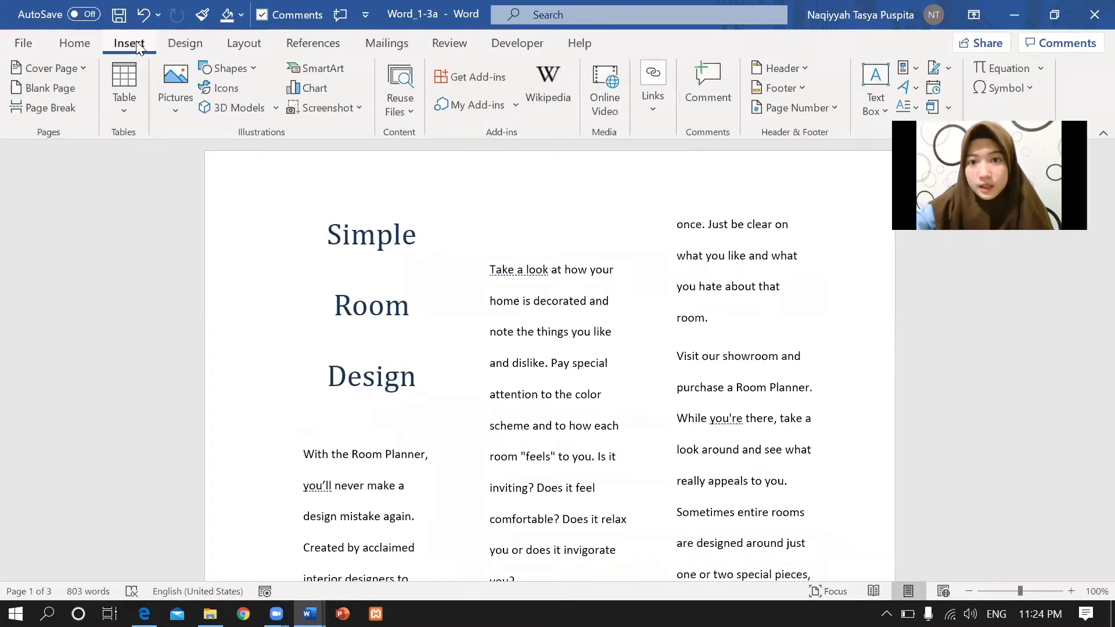
pyautogui.click(805, 68)
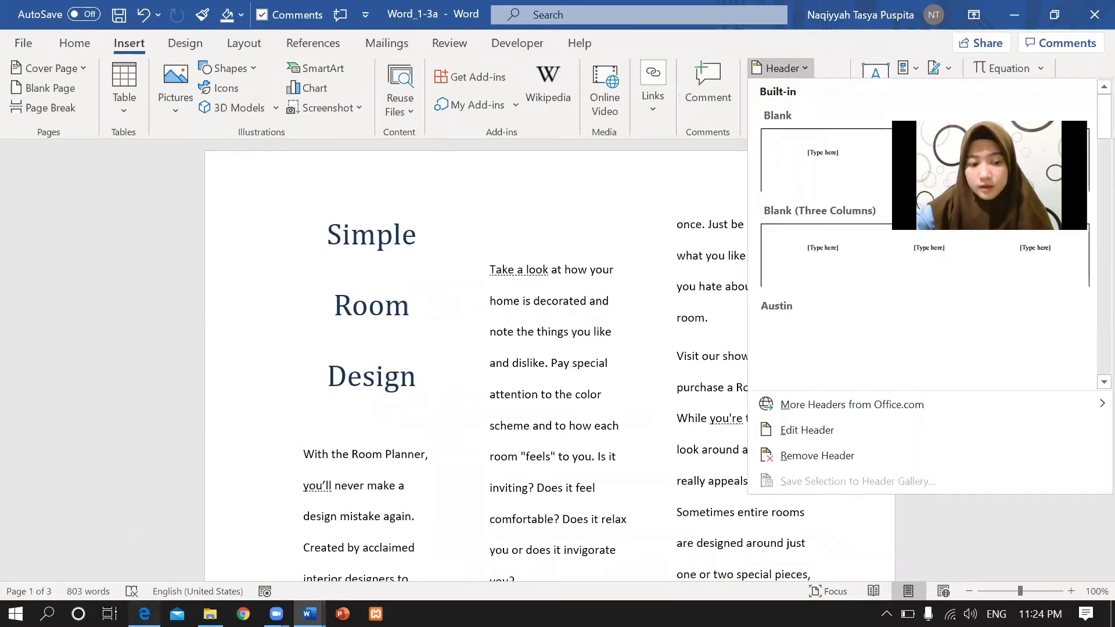
pyautogui.click(144, 613)
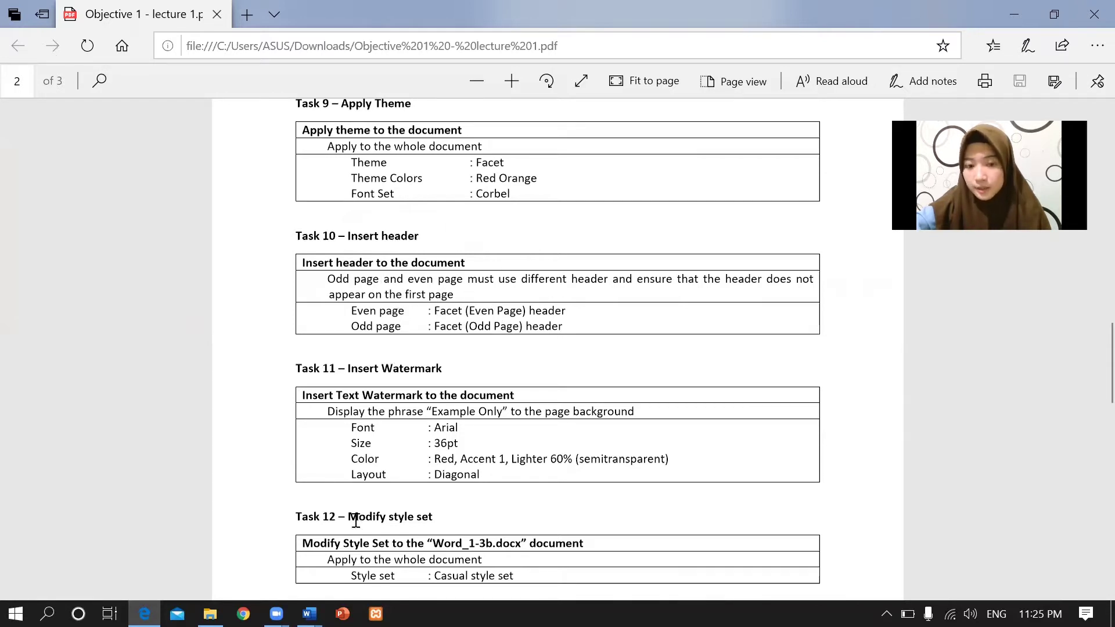
pyautogui.click(310, 613)
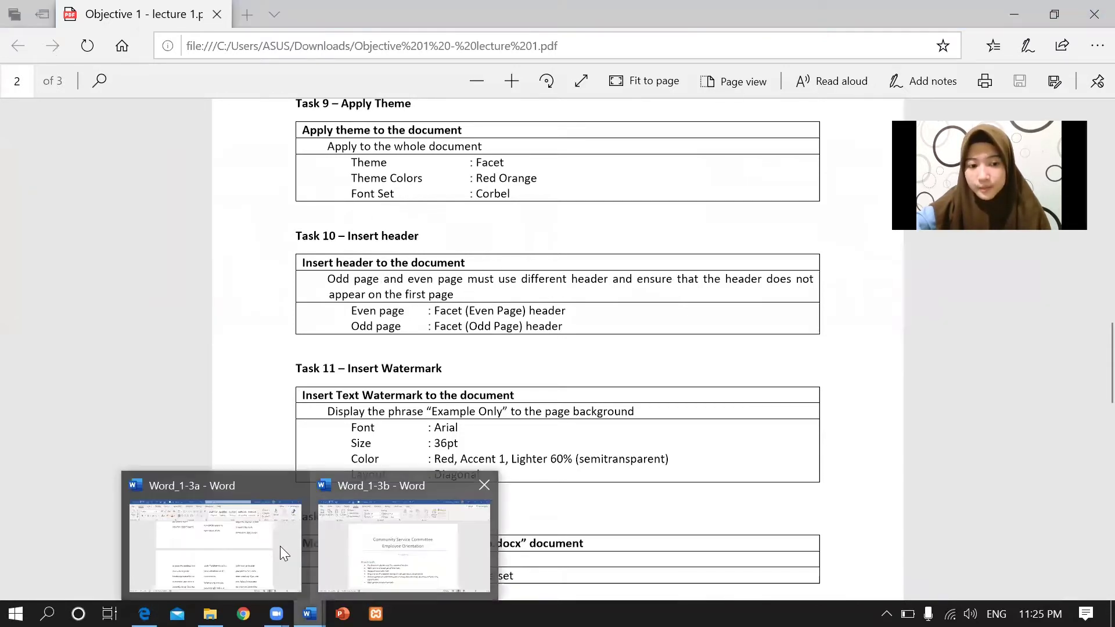
# Enable different odd and even pages and give even pages the Facet (Even Page) header.
pyautogui.click(280, 545)
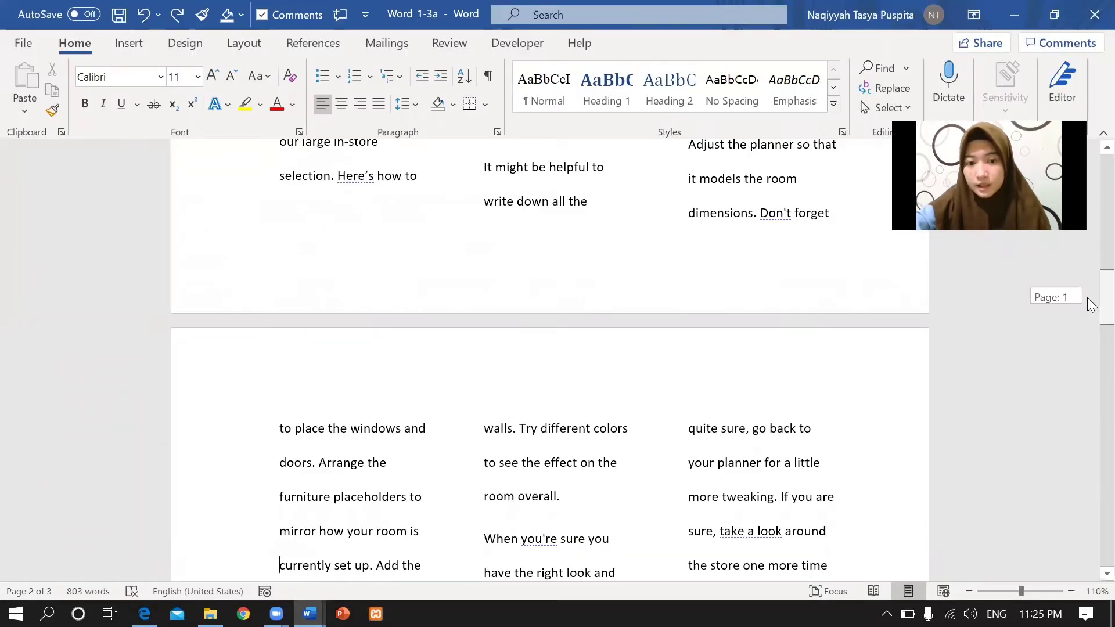
pyautogui.scroll(-2, 1090, 302)
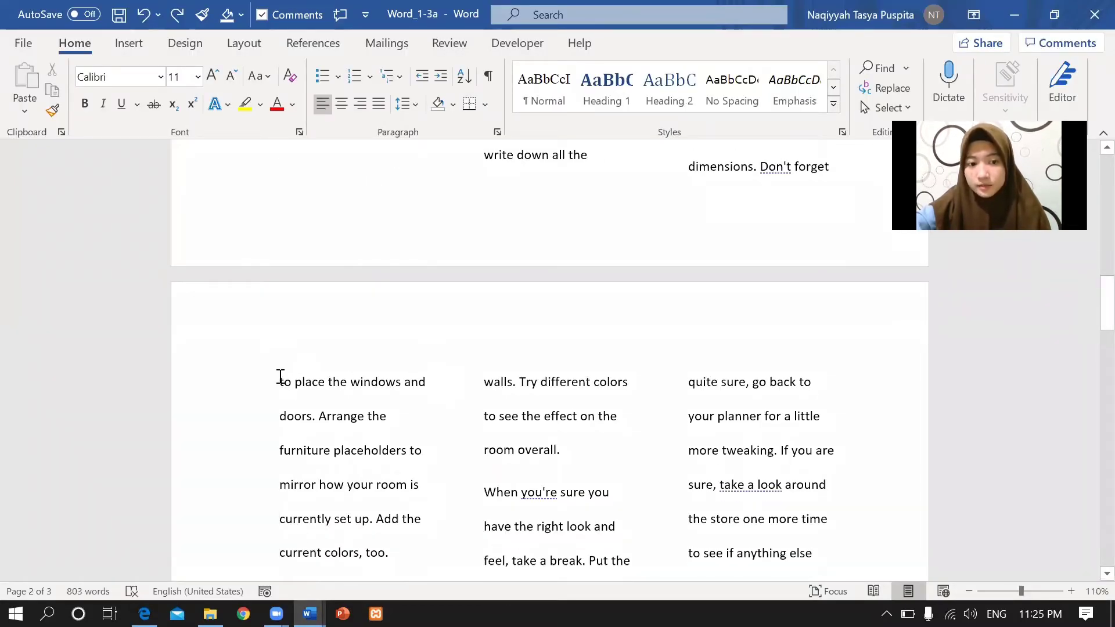
pyautogui.click(134, 44)
pyautogui.click(780, 69)
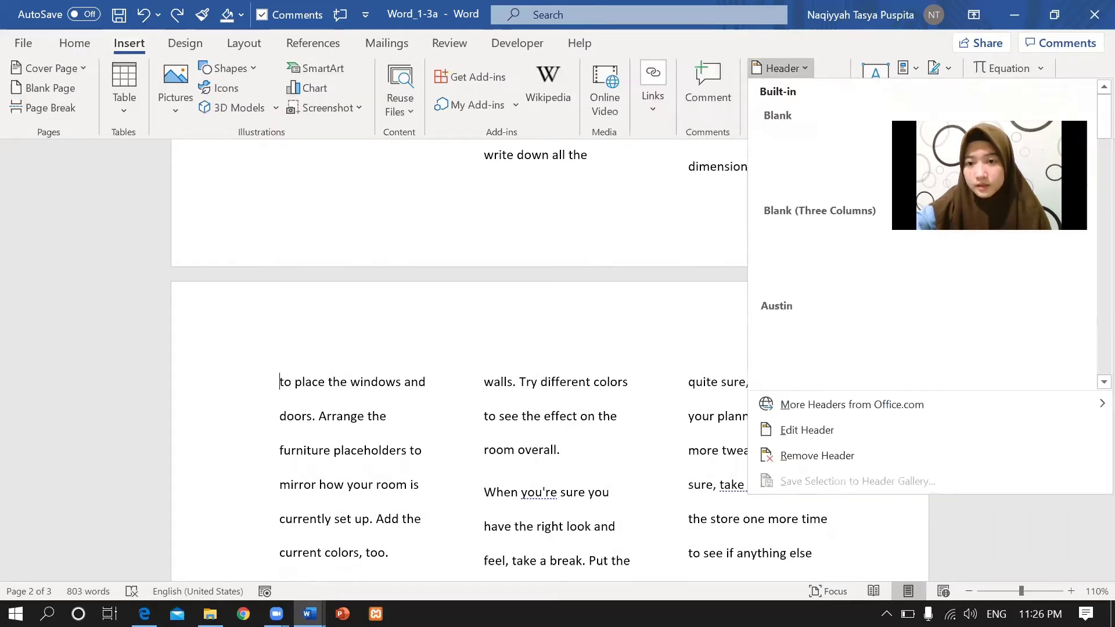
pyautogui.moveTo(1090, 135); pyautogui.dragTo(1090, 188)
pyautogui.scroll(1, 987, 174)
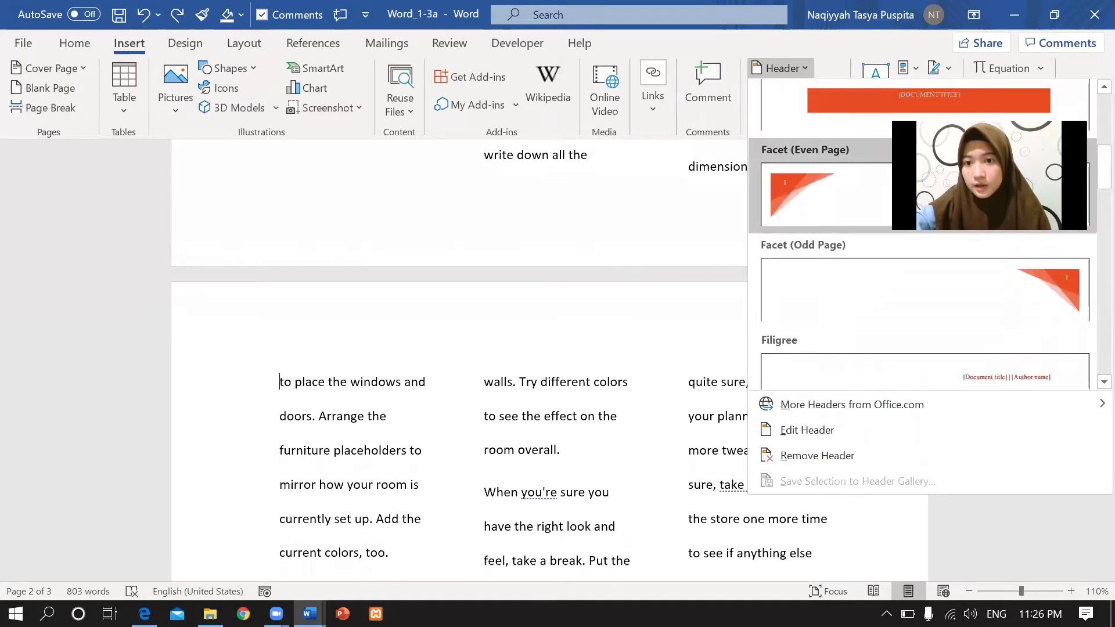
pyautogui.click(889, 172)
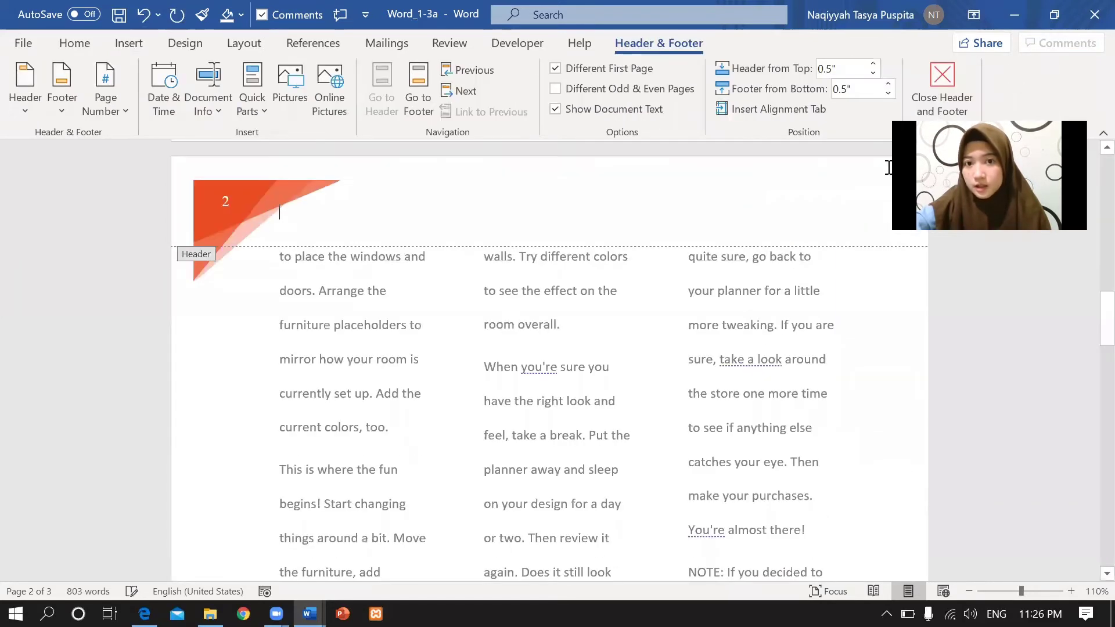
pyautogui.click(555, 89)
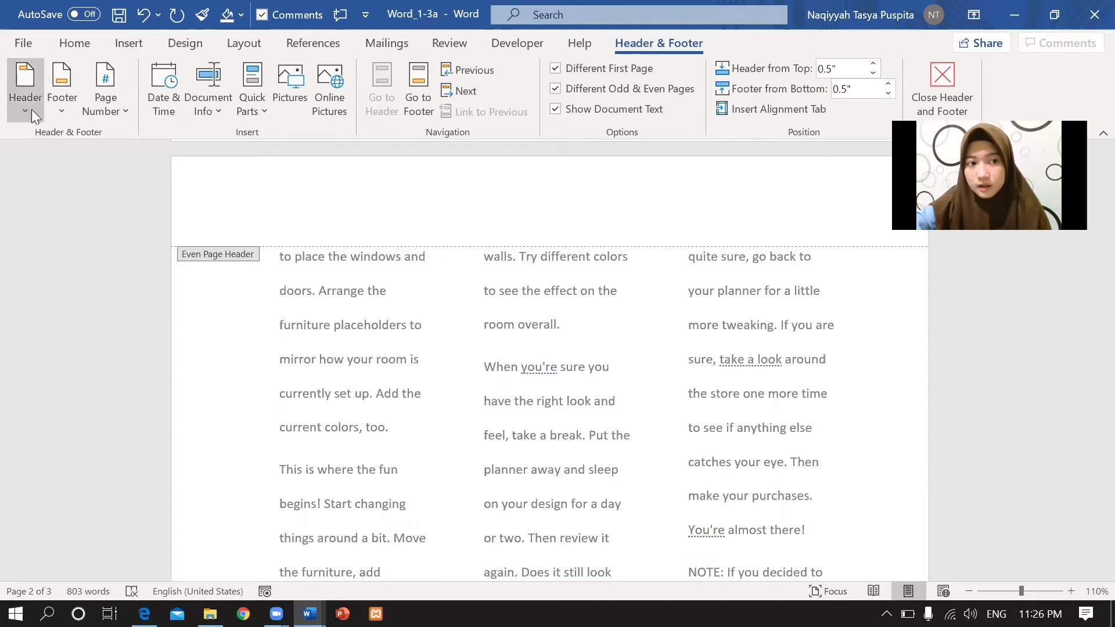
pyautogui.click(26, 93)
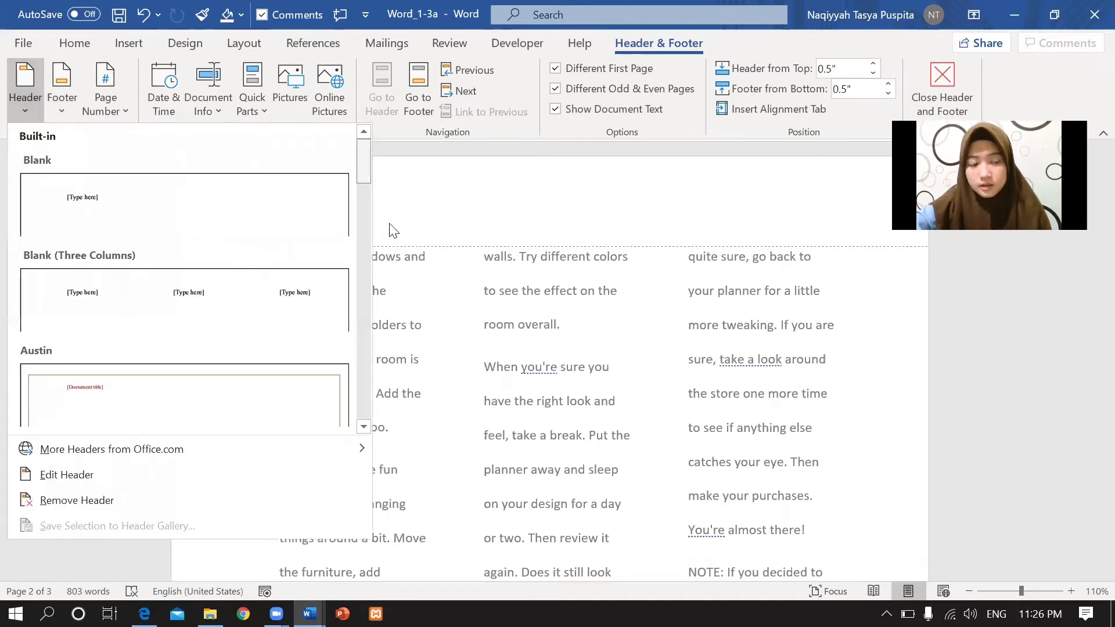
pyautogui.scroll(-6, 393, 219)
pyautogui.scroll(2, 393, 219)
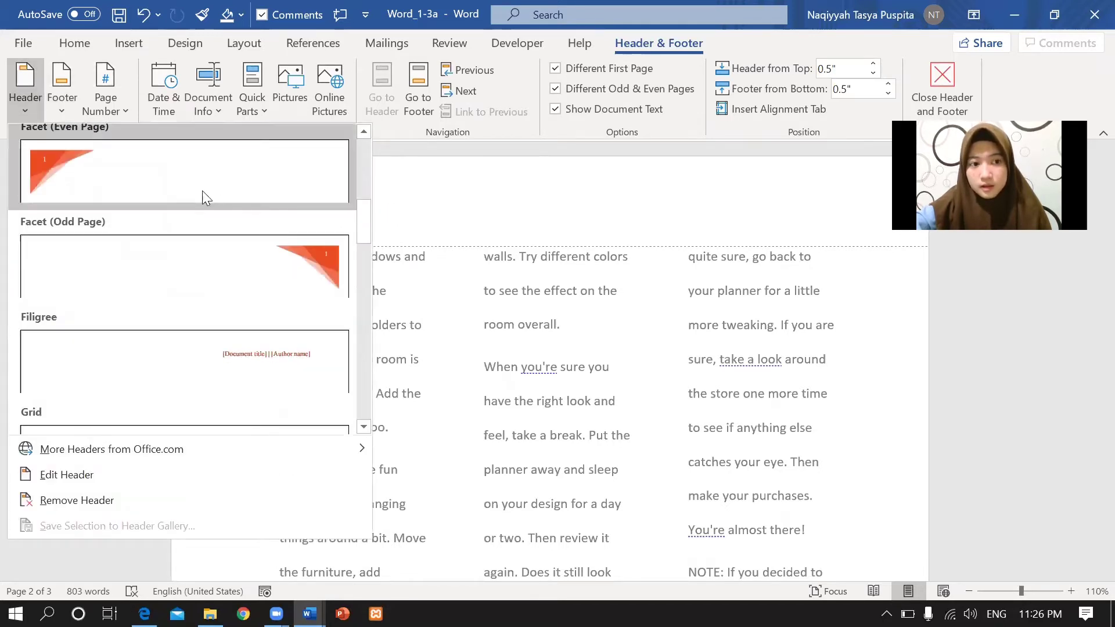
pyautogui.click(225, 195)
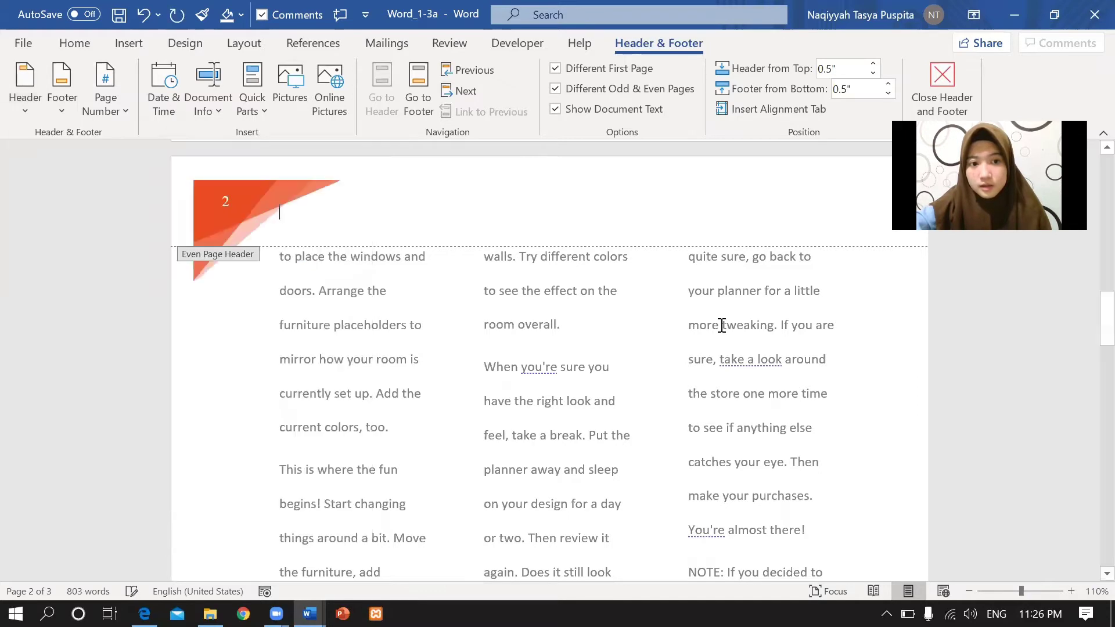
# Give page 3's odd-page header the Facet (Odd Page) design.
pyautogui.moveTo(1105, 301); pyautogui.dragTo(1090, 435)
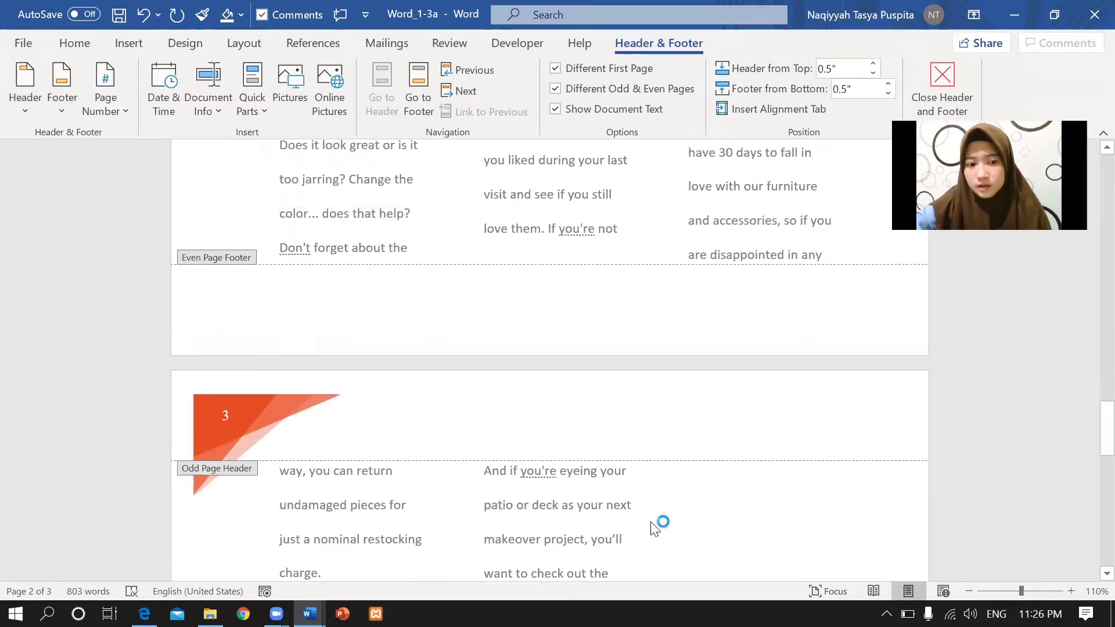
pyautogui.click(227, 473)
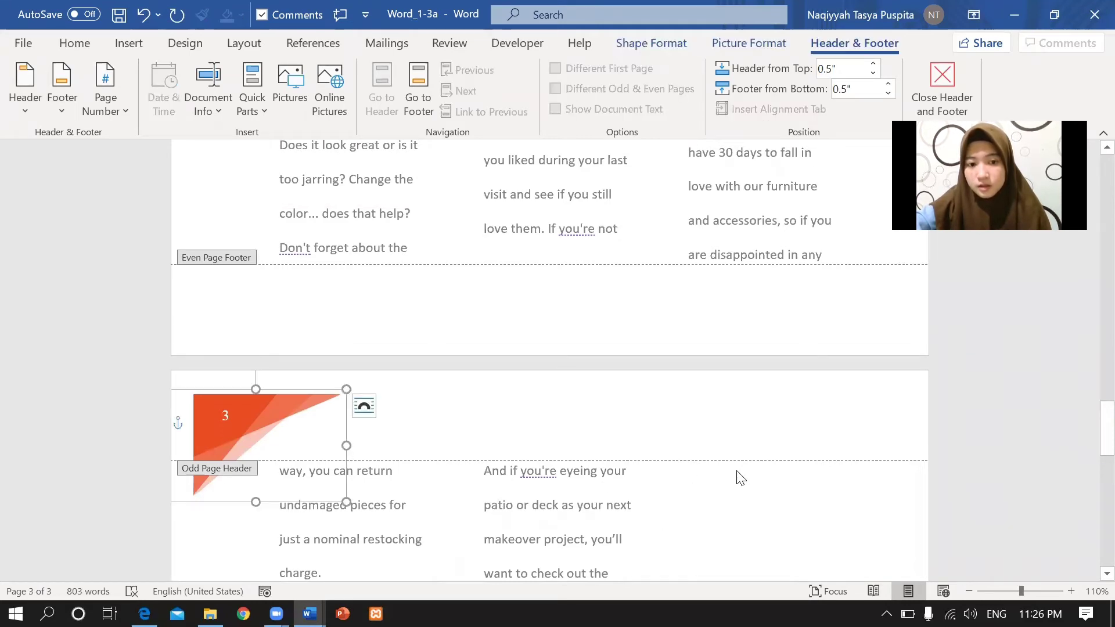
pyautogui.click(752, 415)
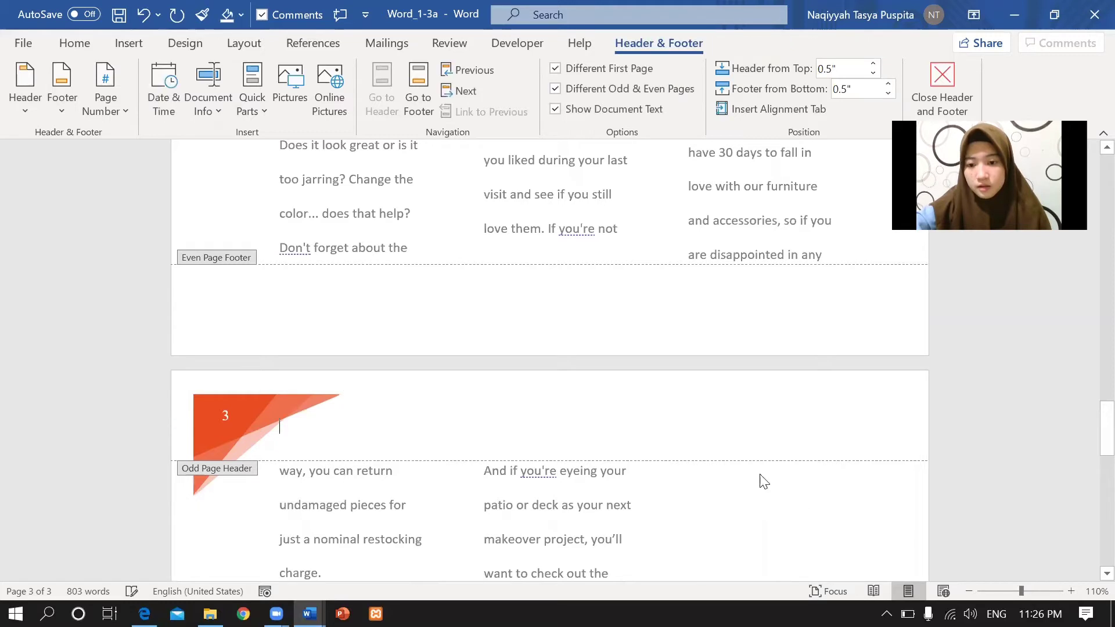
pyautogui.click(23, 103)
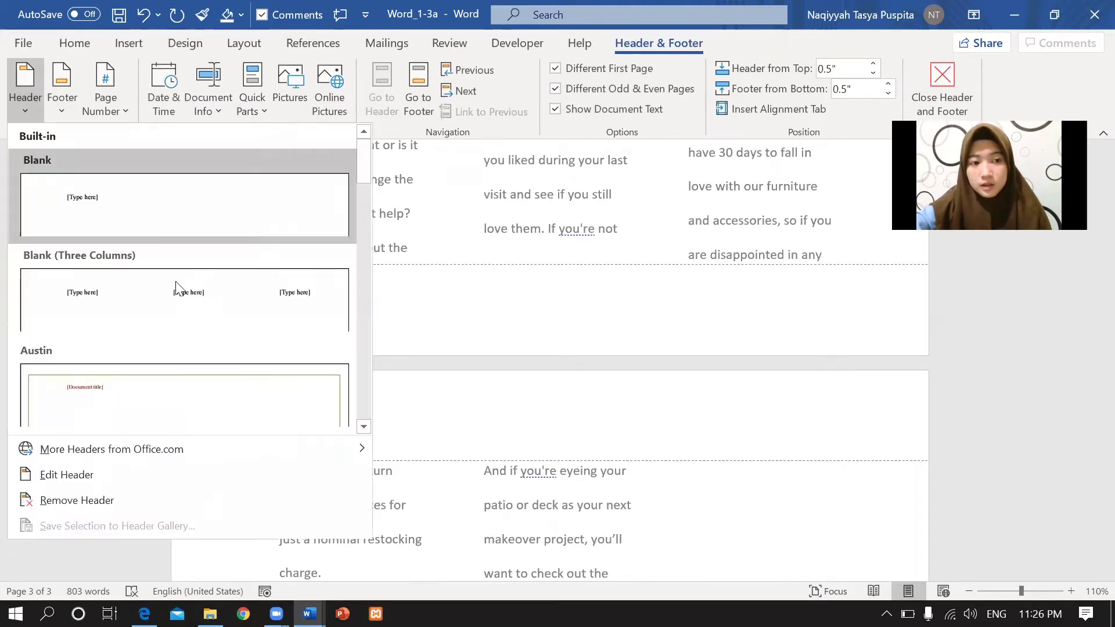
pyautogui.moveTo(368, 181); pyautogui.dragTo(368, 232)
pyautogui.click(298, 296)
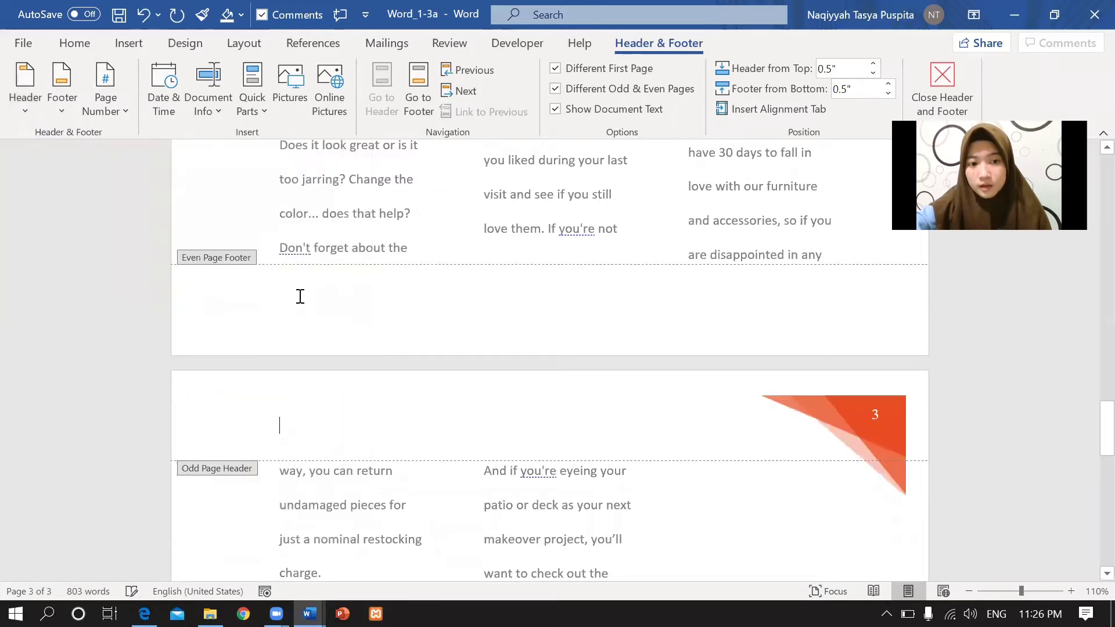
pyautogui.moveTo(1096, 429); pyautogui.dragTo(1090, 302)
pyautogui.scroll(-6, 1091, 302)
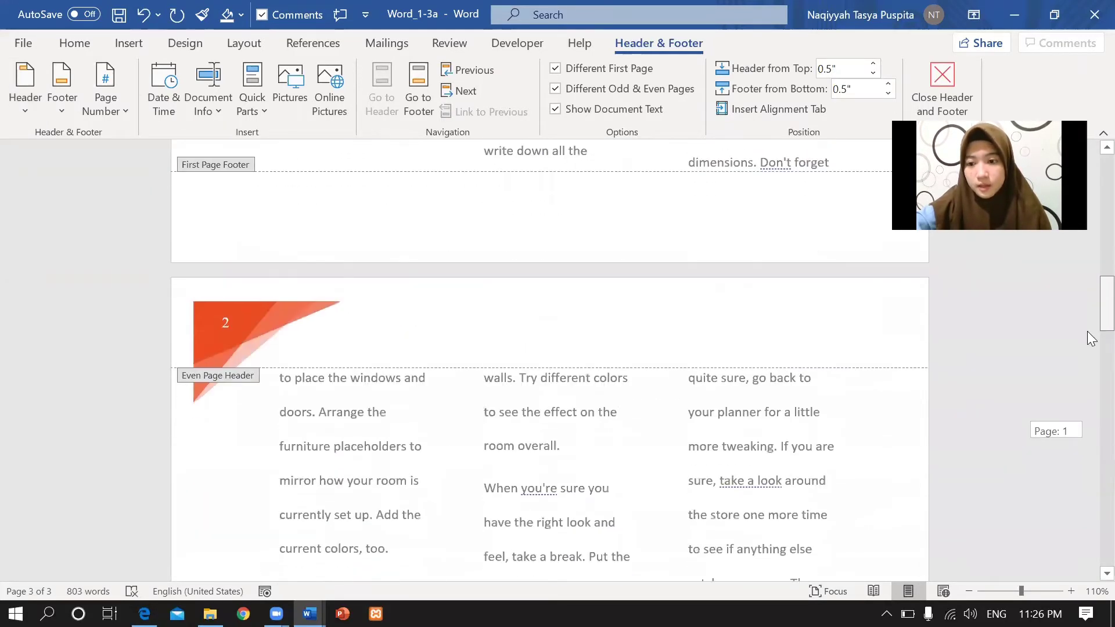
# Zoom out to 30% to review headers on all pages, then back to 50%.
pyautogui.click(970, 590)
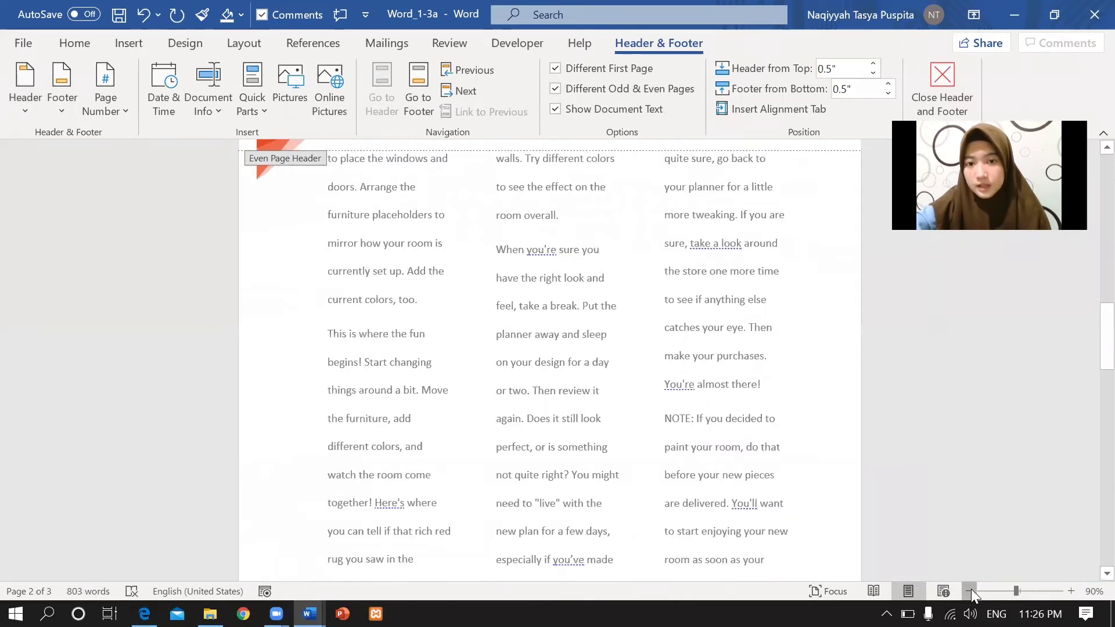
pyautogui.click(970, 590)
pyautogui.click(970, 591)
pyautogui.click(969, 591)
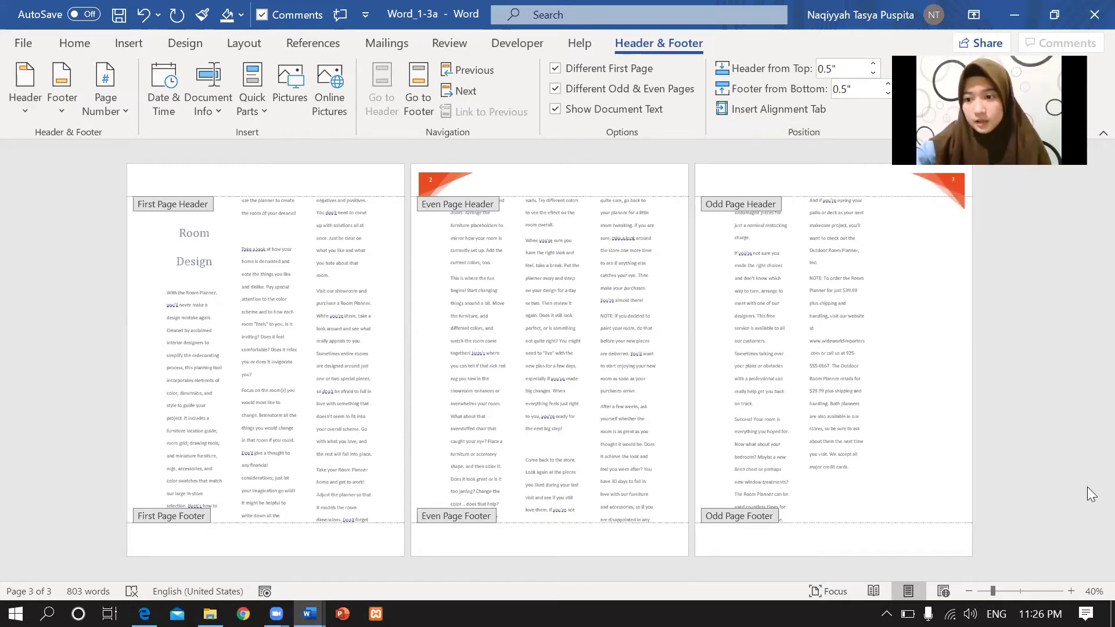
pyautogui.click(968, 584)
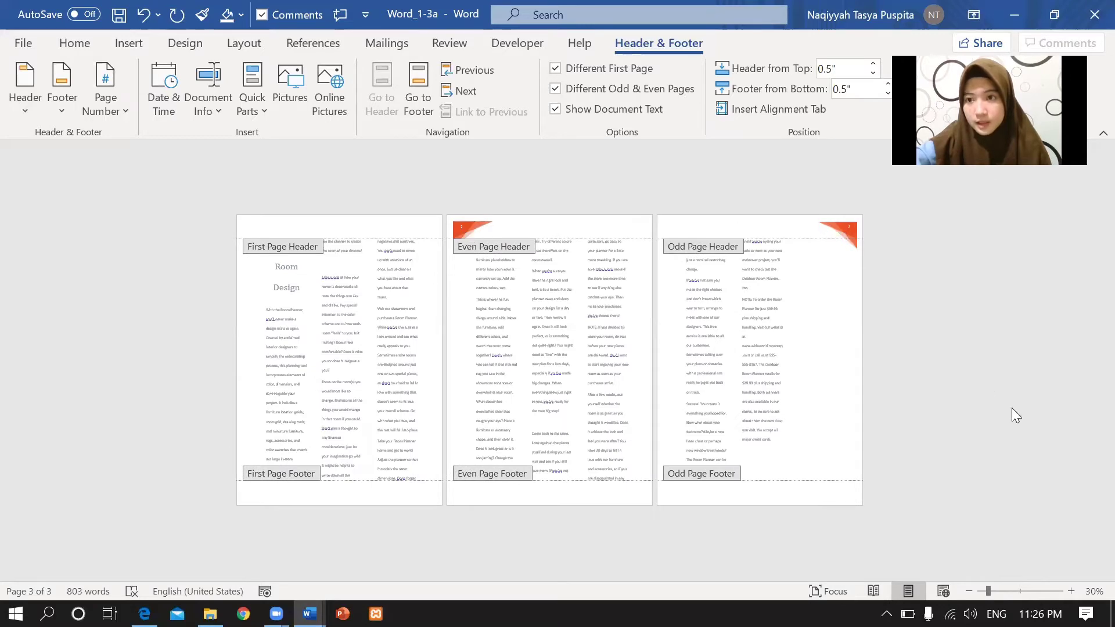
pyautogui.click(1071, 591)
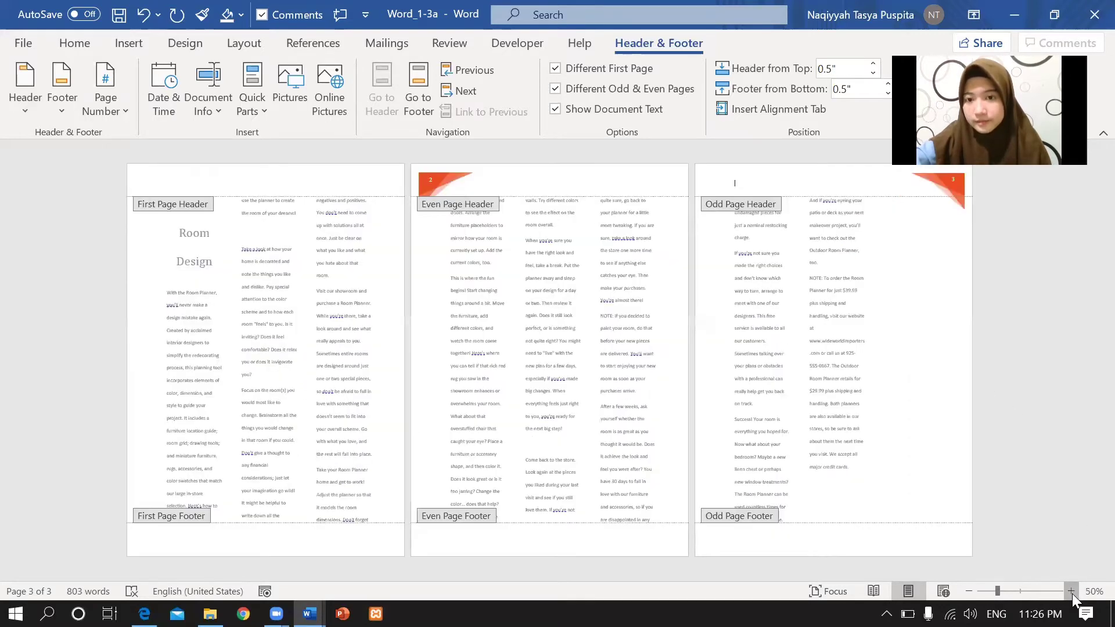
pyautogui.click(1071, 591)
# Return to the top of page 1 in Word_1-3a with the Insert tab showing.
pyautogui.hotkey('alt', 'Tab')
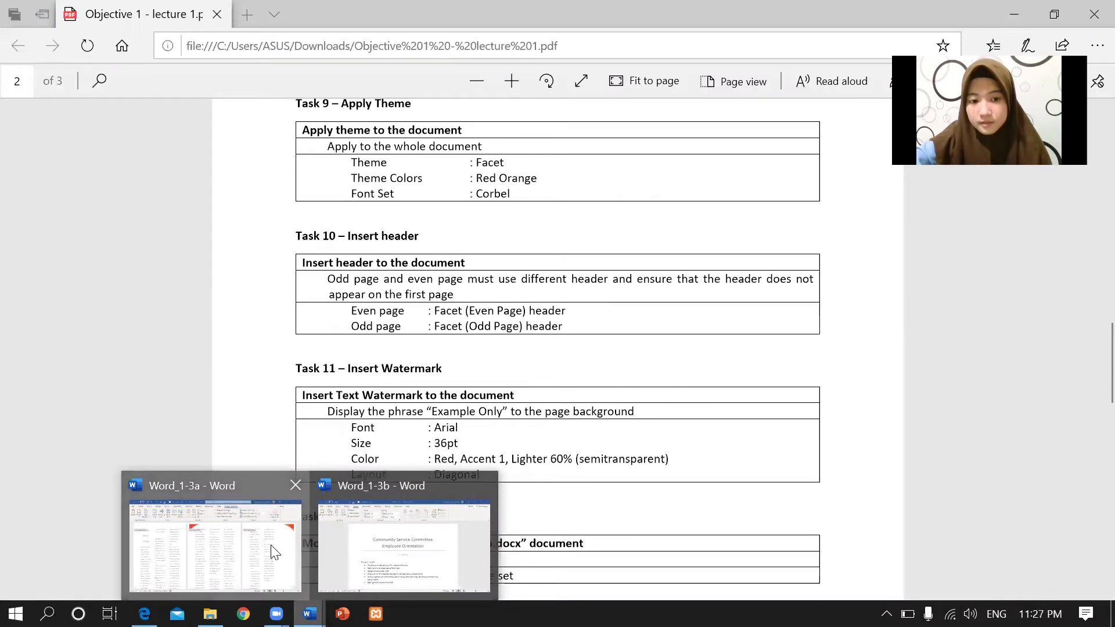
pyautogui.click(273, 550)
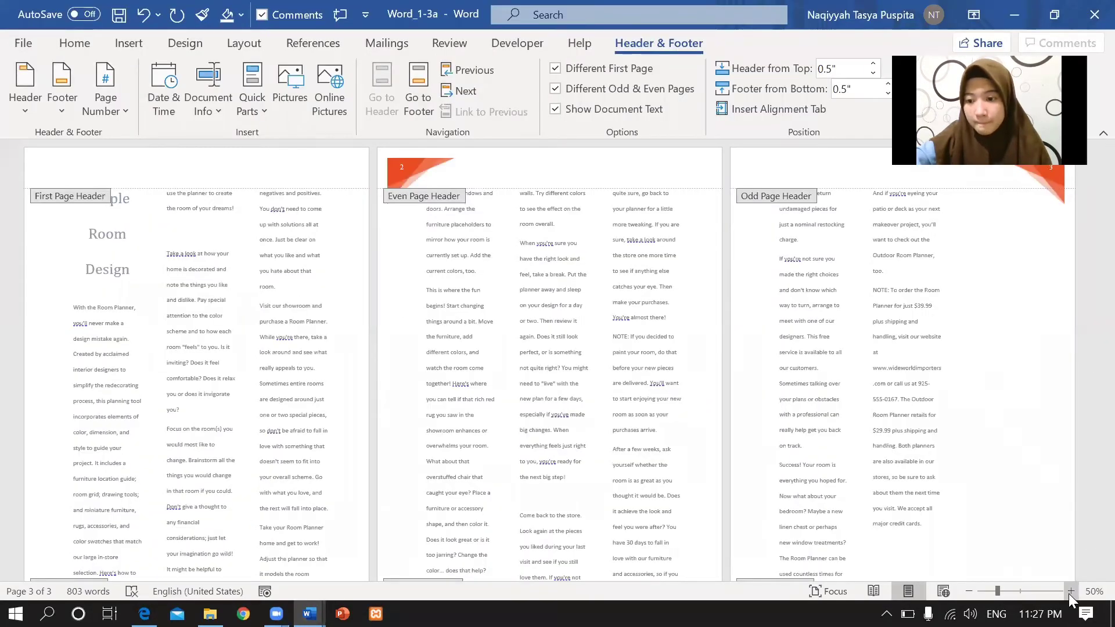
pyautogui.keyDown('ctrl'); pyautogui.scroll(5, 1090, 457); pyautogui.keyUp('ctrl')
pyautogui.moveTo(1090, 457); pyautogui.dragTo(1090, 167)
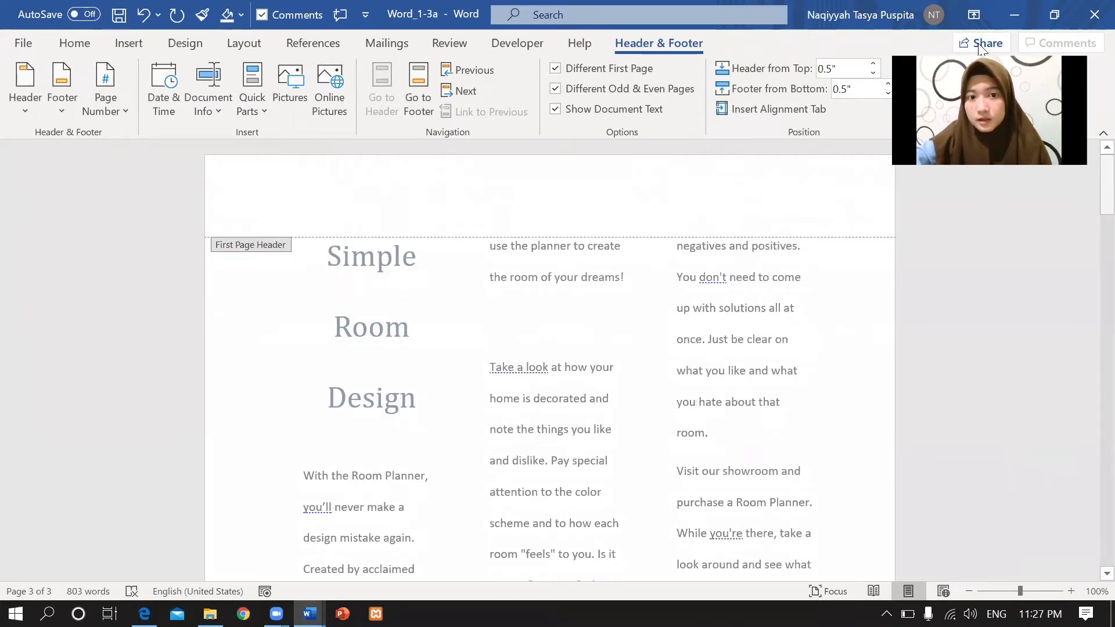
pyautogui.click(143, 42)
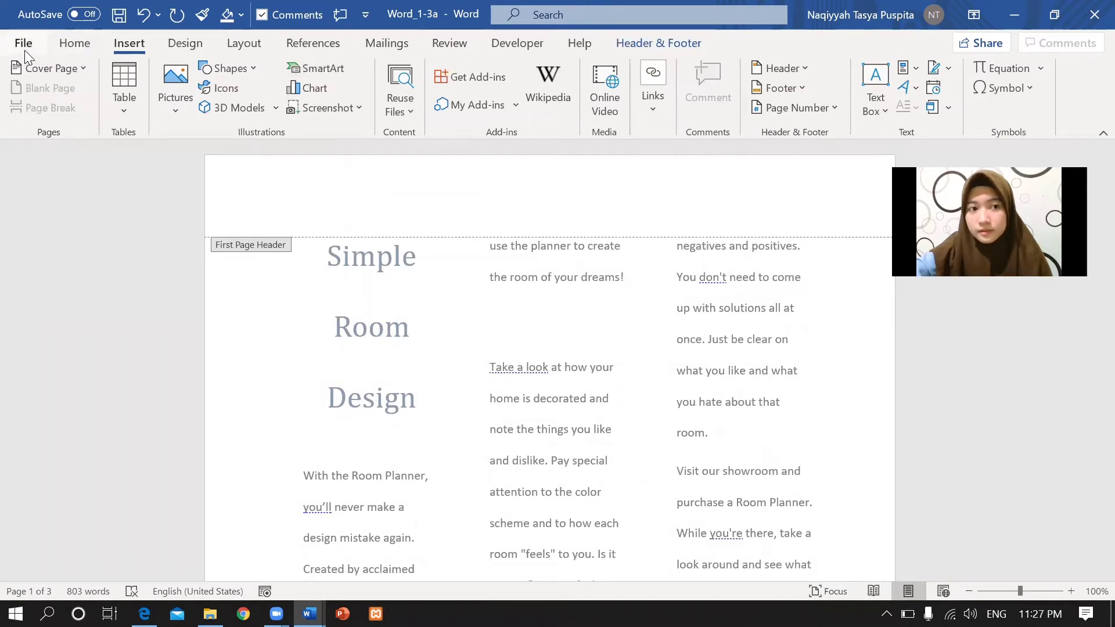
# Open Custom Watermark from the Design tab and select the Text watermark option.
pyautogui.click(195, 43)
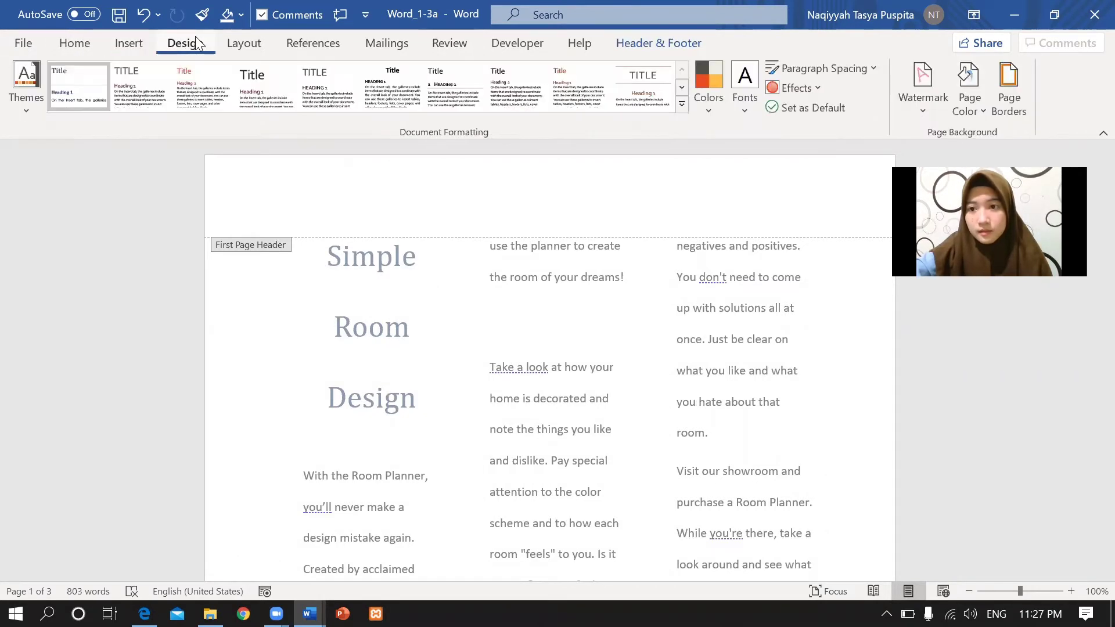
pyautogui.click(139, 45)
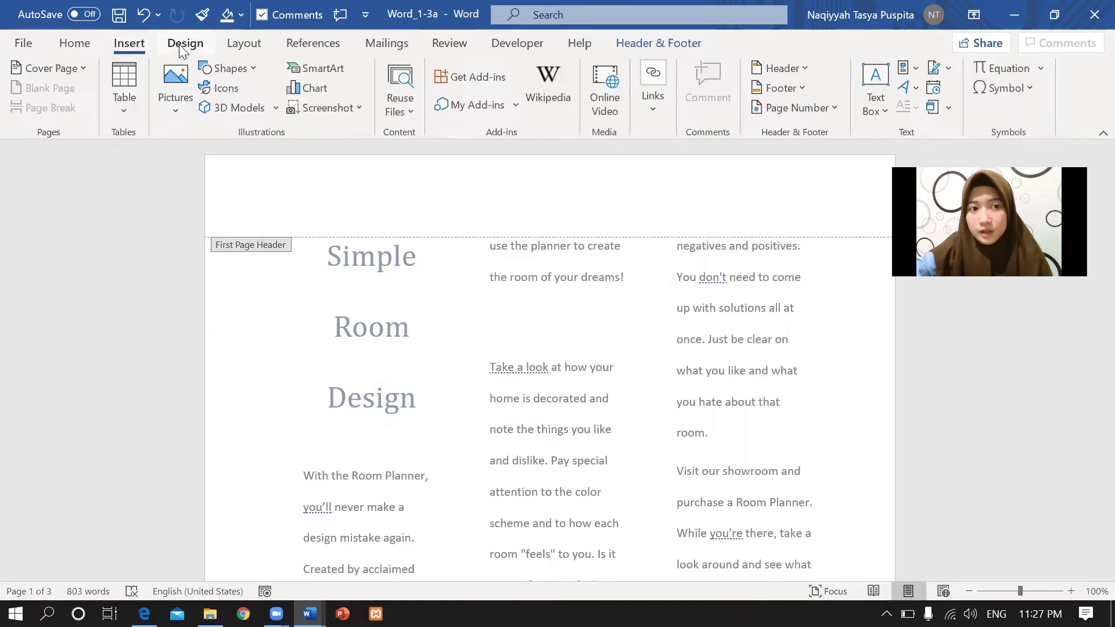
pyautogui.click(181, 47)
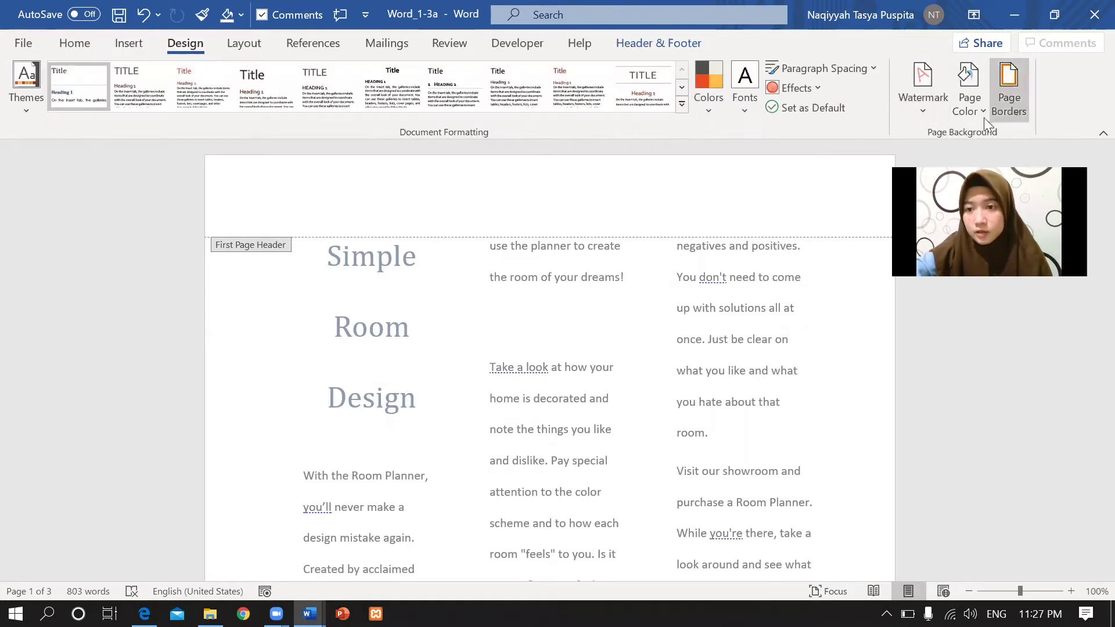
pyautogui.click(924, 114)
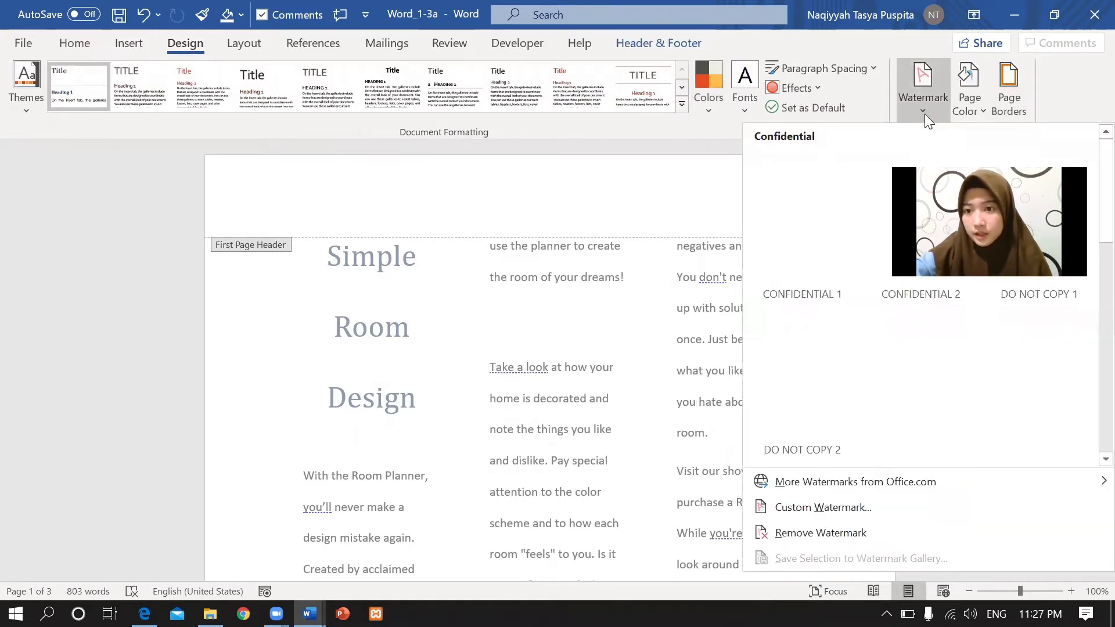
pyautogui.click(840, 508)
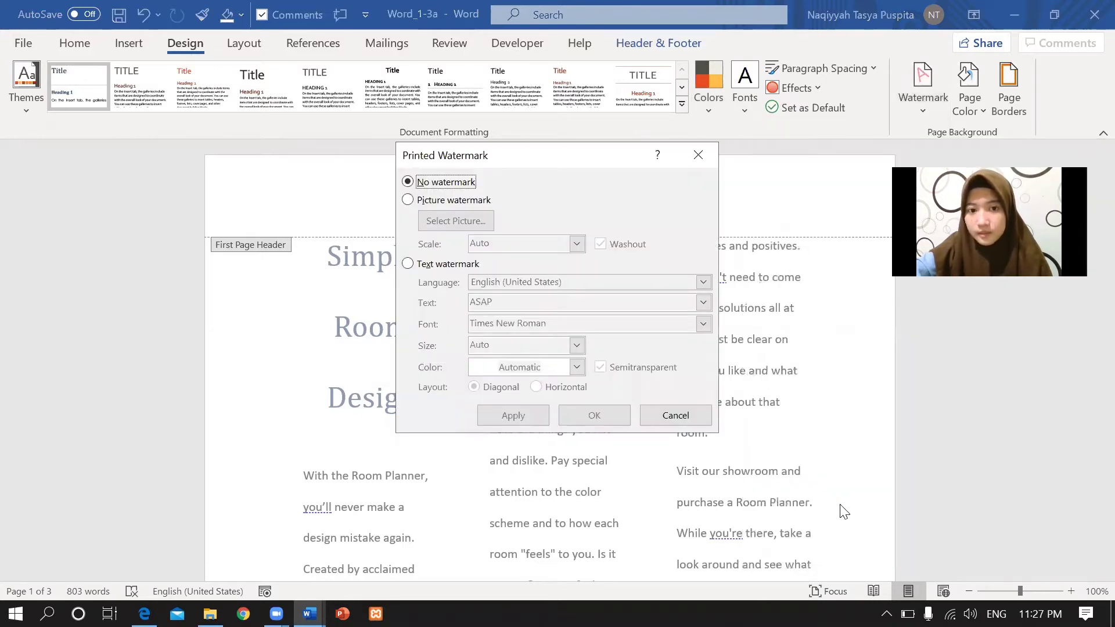
pyautogui.click(407, 264)
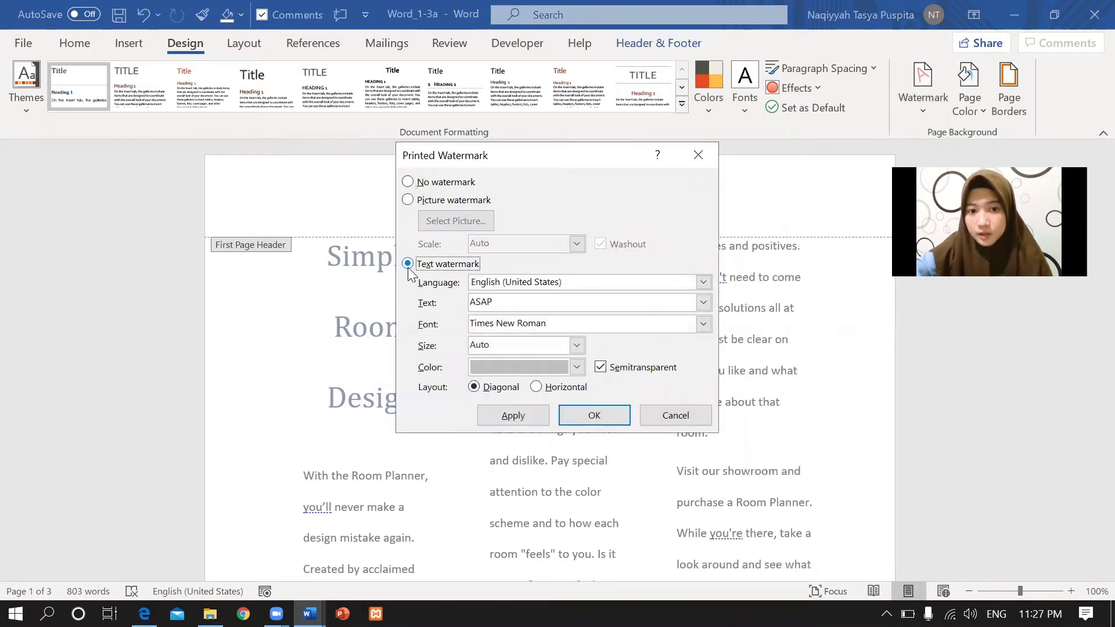
pyautogui.click(144, 613)
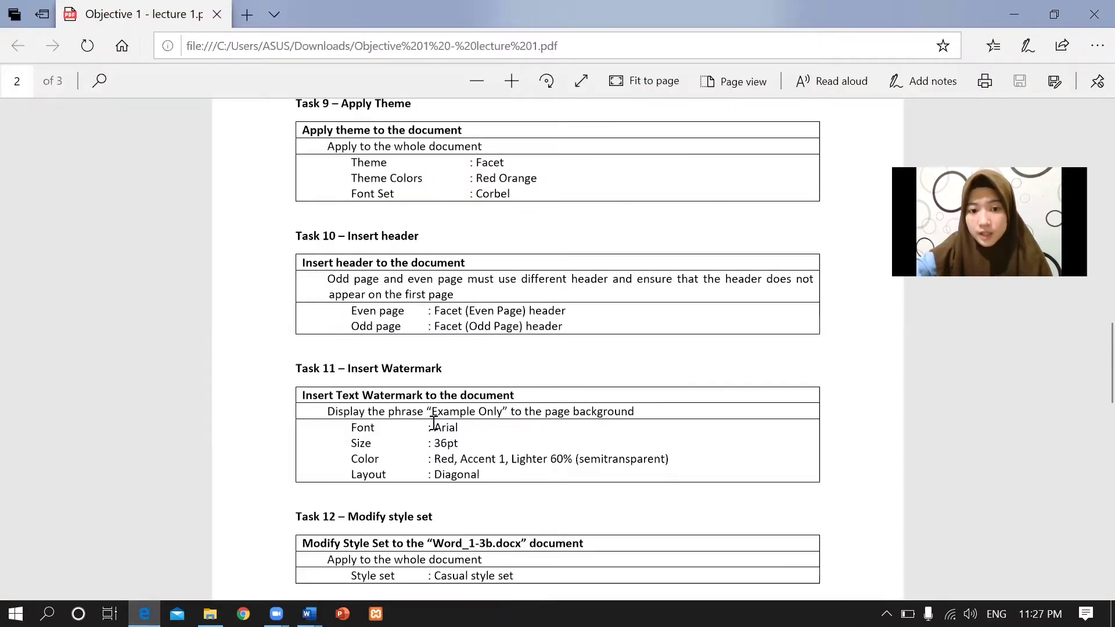
# Note Task 11's required Arial watermark font in the PDF, then return to the watermark dialog.
pyautogui.moveTo(433, 428); pyautogui.dragTo(461, 427)
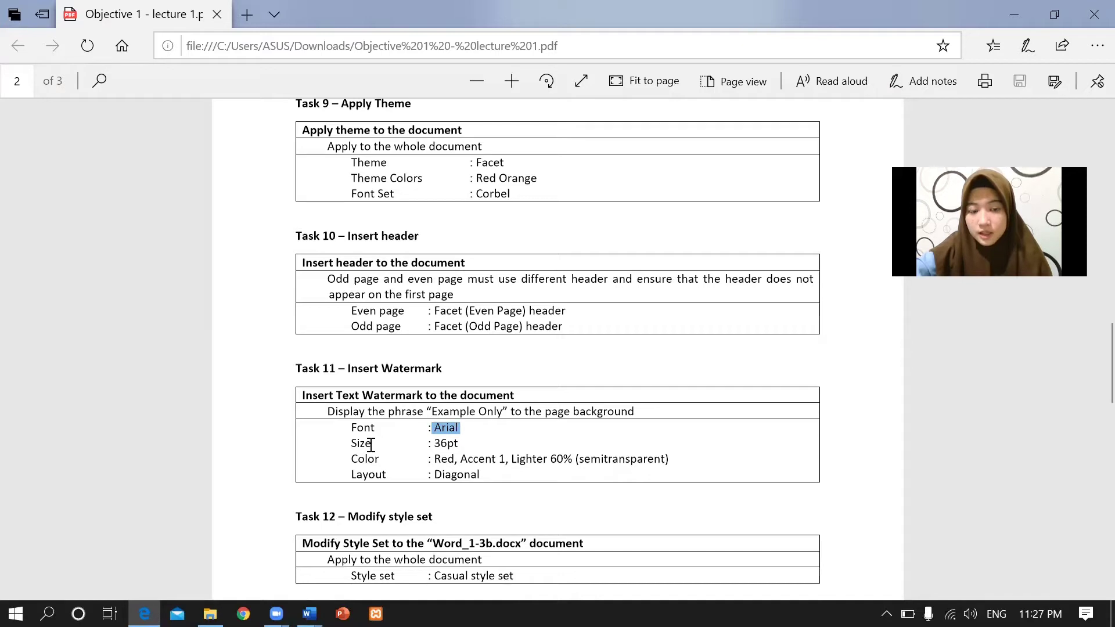
pyautogui.click(467, 437)
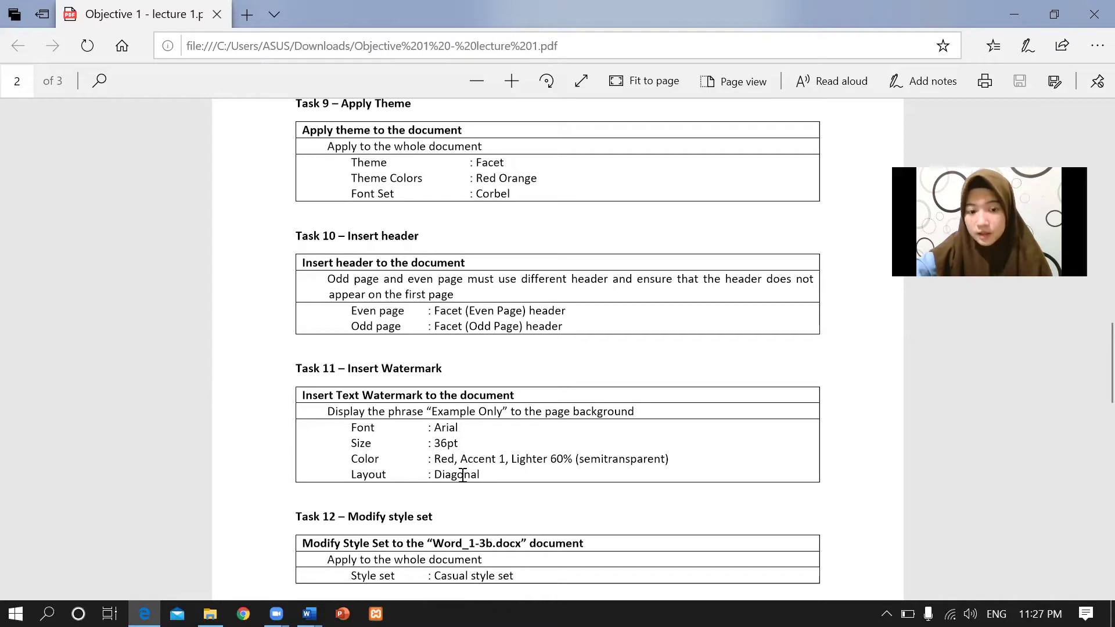
pyautogui.moveTo(310, 614)
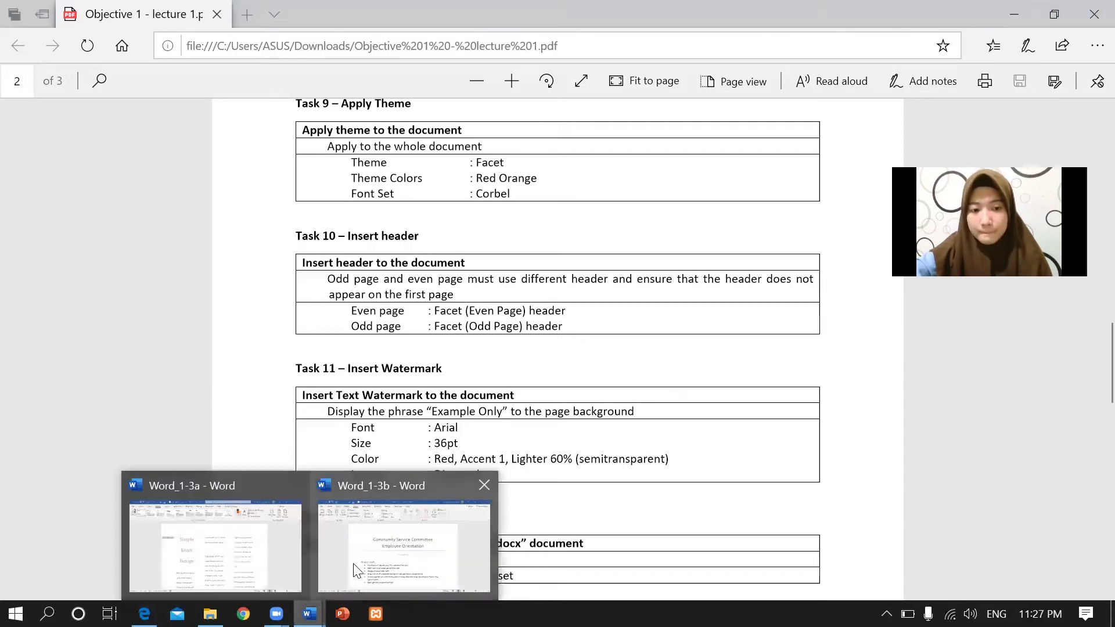
pyautogui.click(260, 554)
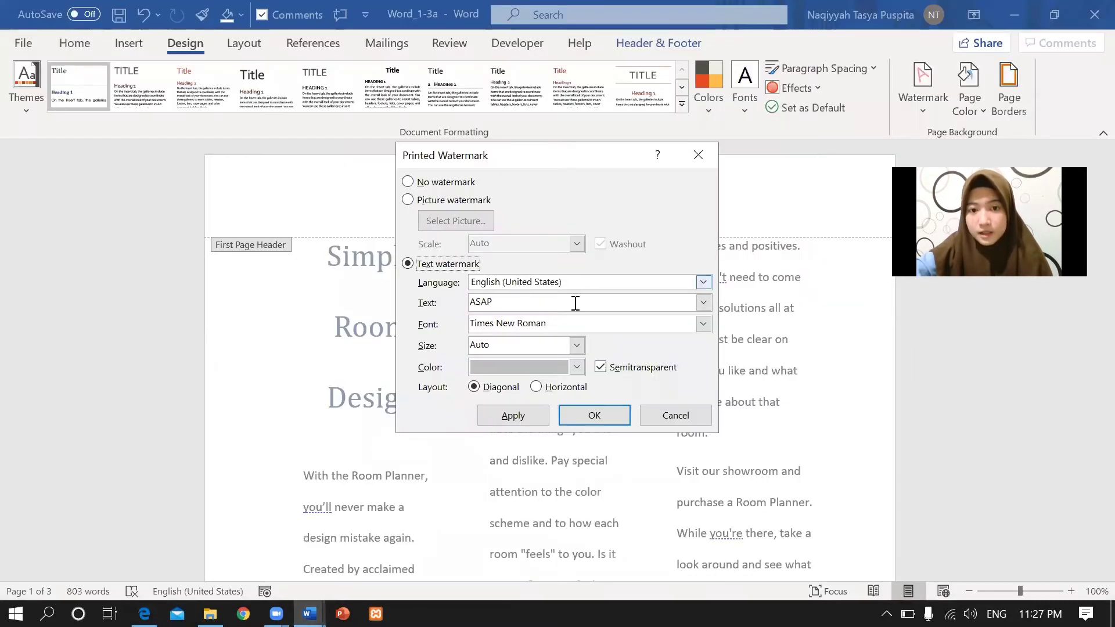
# Replace the default ASAP watermark text with 'Example Only'.
pyautogui.click(686, 302)
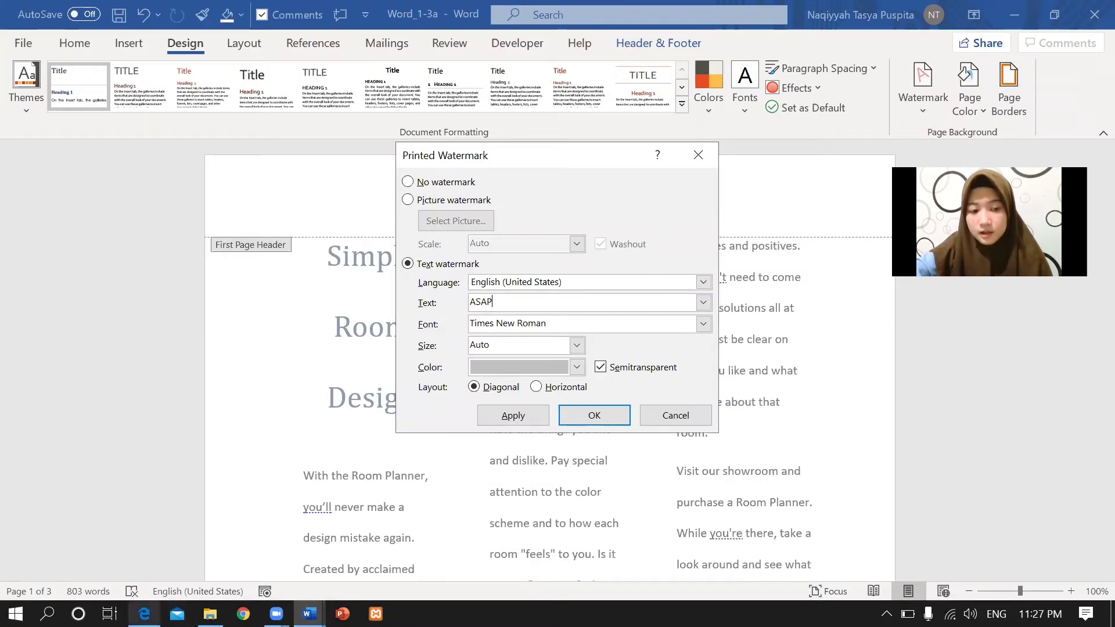
pyautogui.click(267, 554)
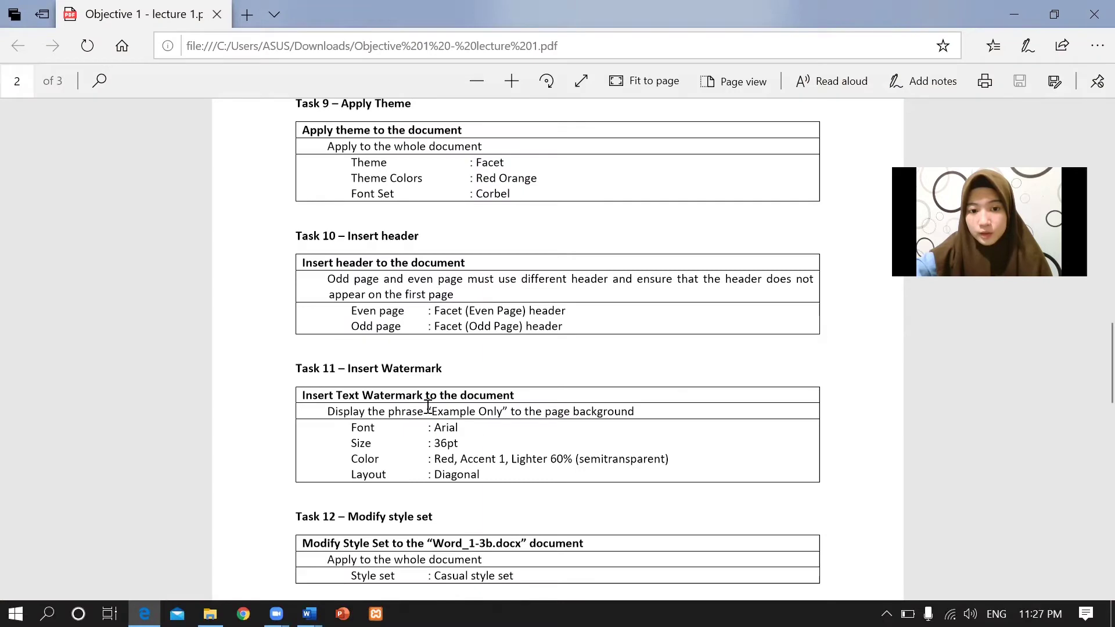
pyautogui.moveTo(428, 407); pyautogui.dragTo(502, 411)
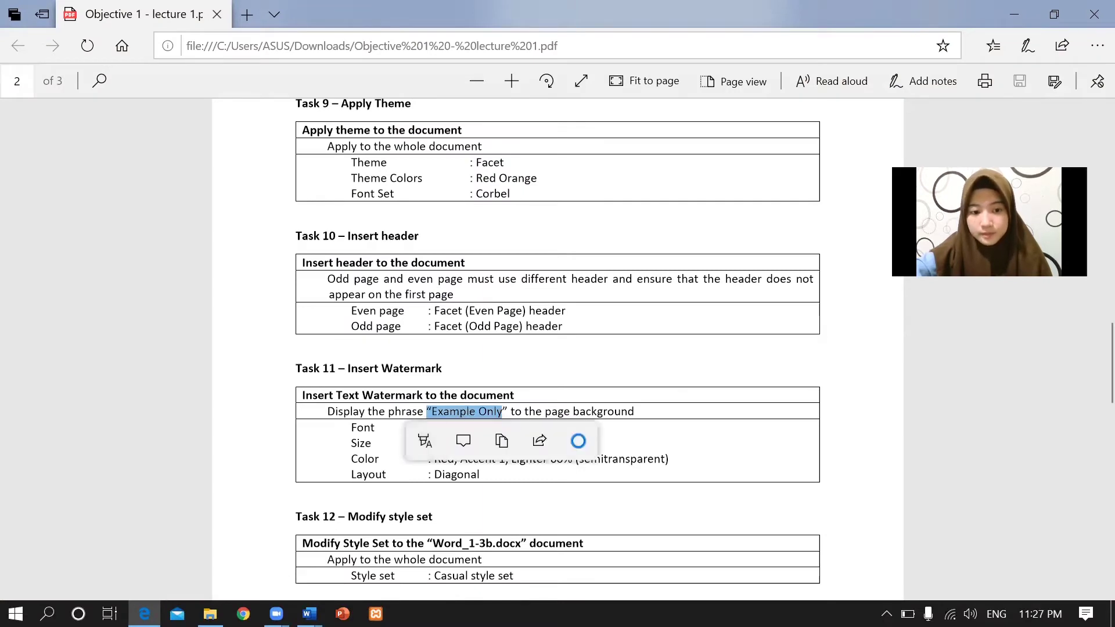
pyautogui.moveTo(309, 613)
pyautogui.click(281, 553)
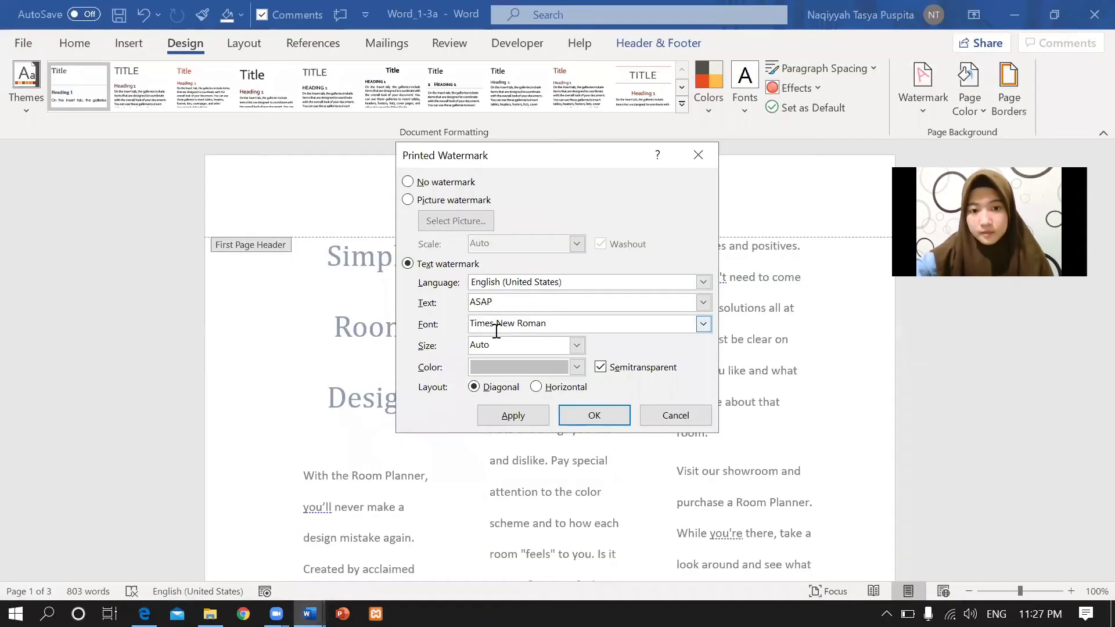
pyautogui.press('BackSpace')
pyautogui.press('BackSpace')
pyautogui.press('BackSpace')
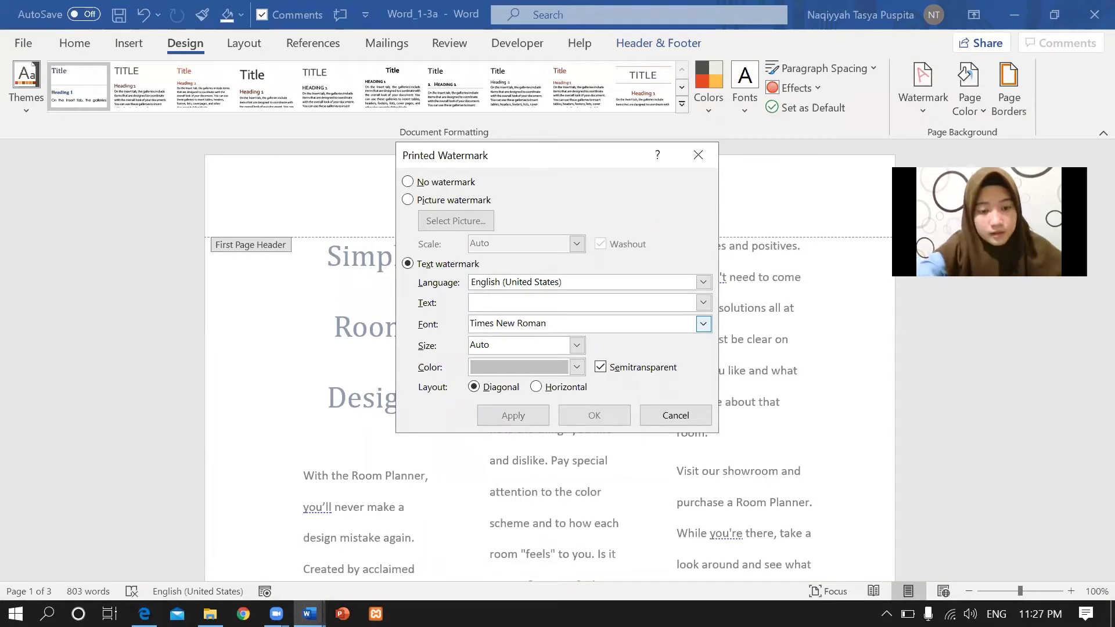
pyautogui.write('Exan')
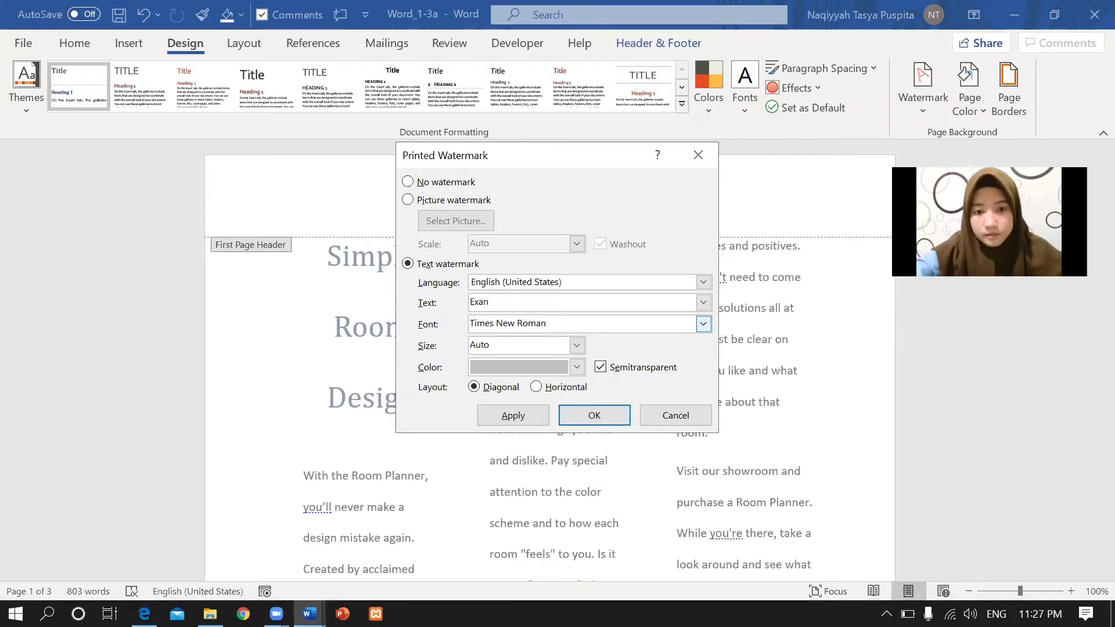
pyautogui.press('BackSpace')
pyautogui.write('mple ')
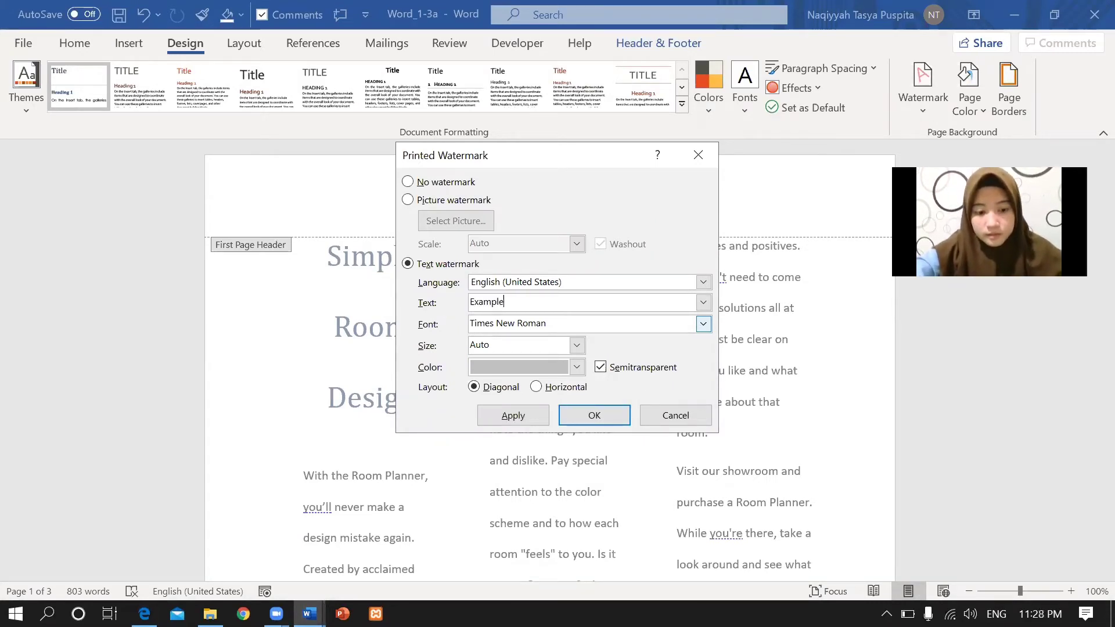
pyautogui.write('Only')
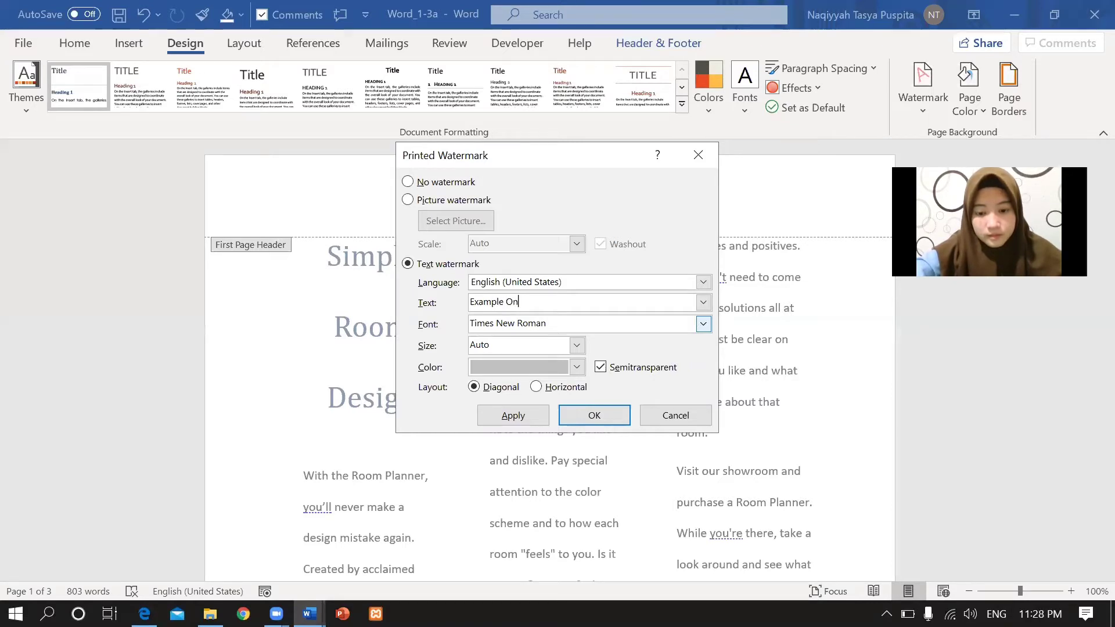
# Format the diagonal watermark as Arial 36, Red Accent 1 Lighter 60%, and apply it.
pyautogui.click(703, 323)
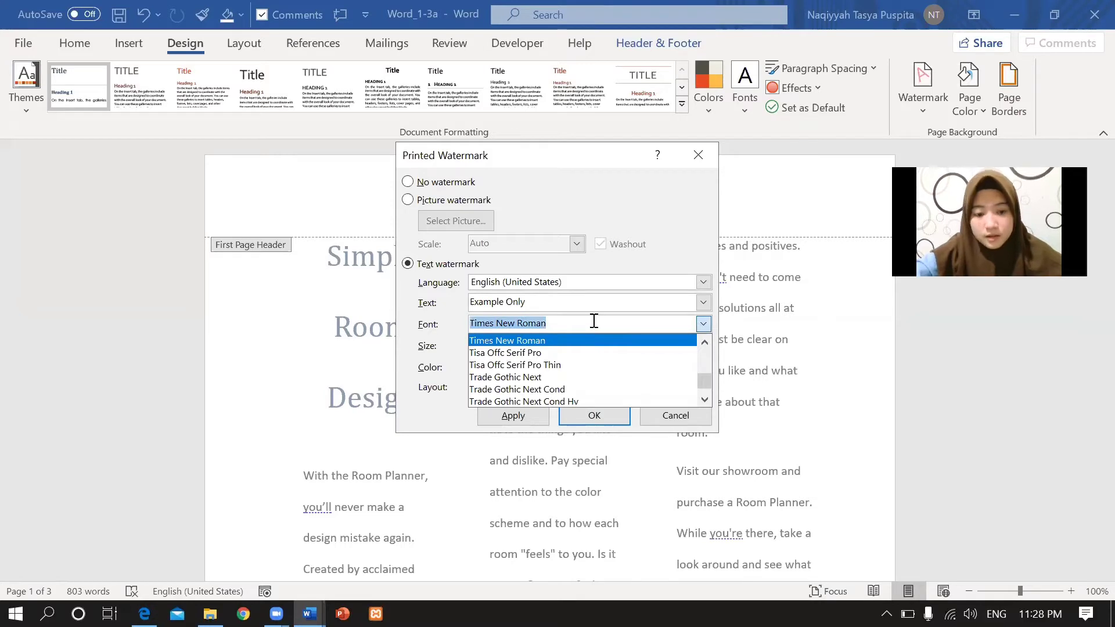
pyautogui.write('ari')
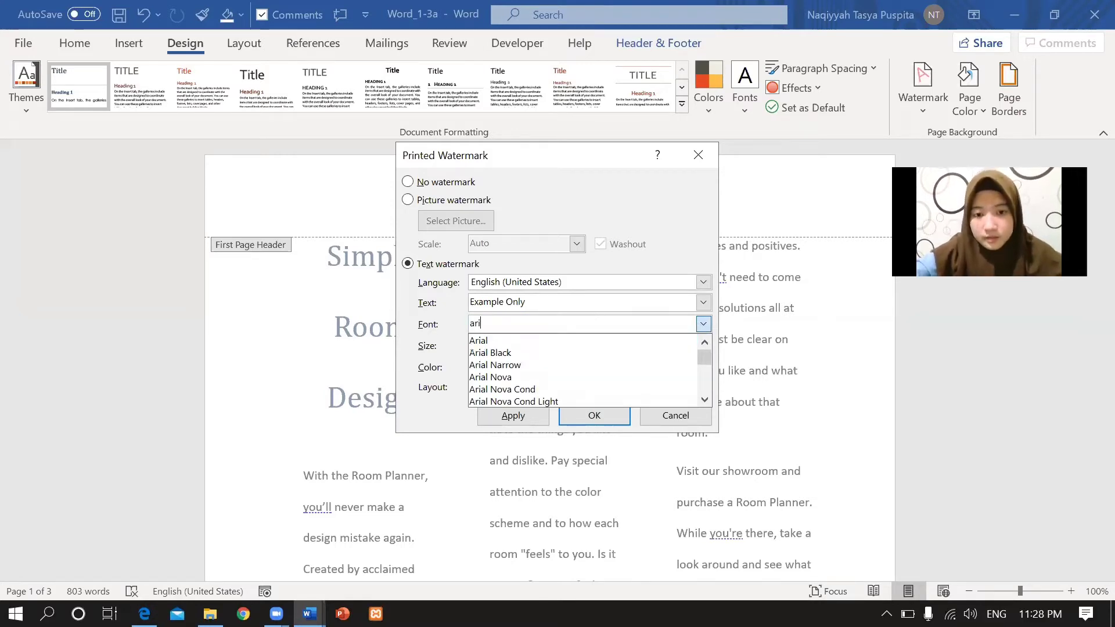
pyautogui.click(547, 344)
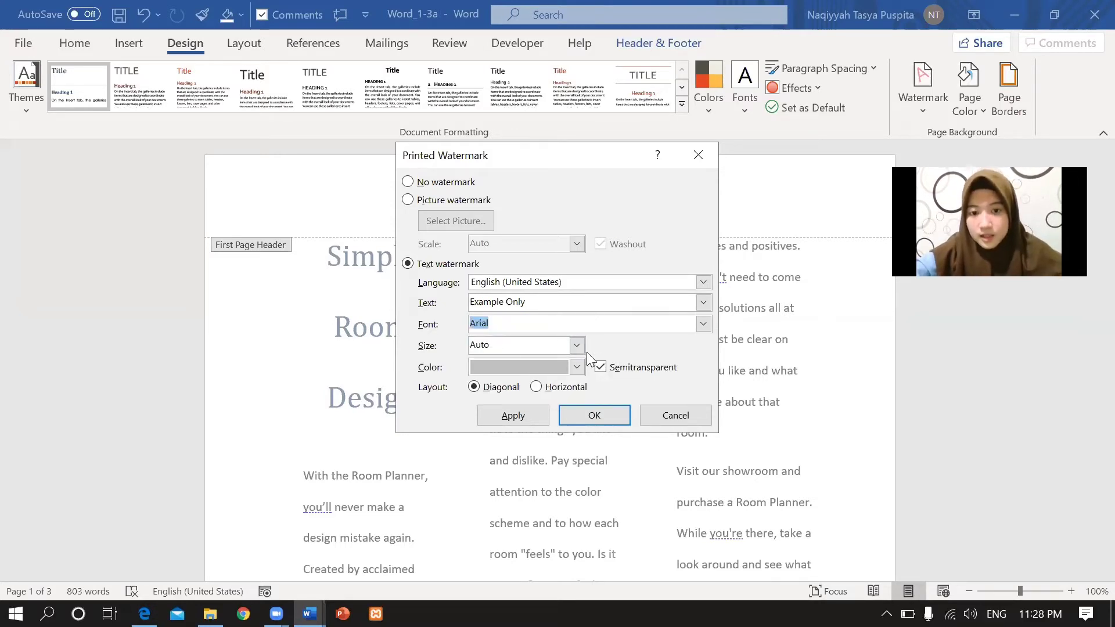
pyautogui.click(576, 345)
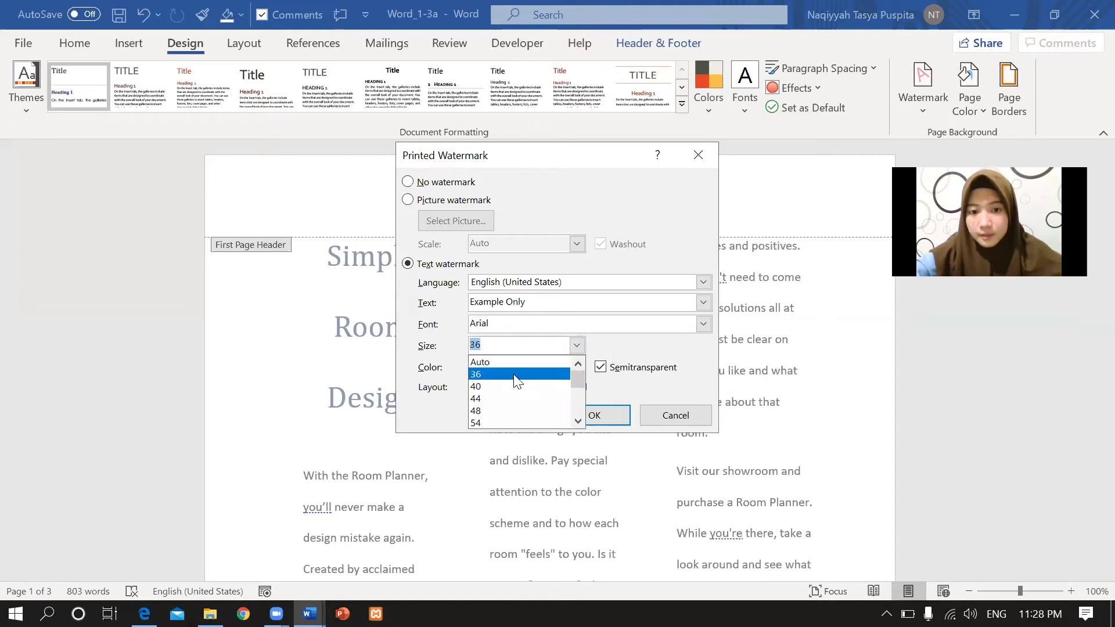
pyautogui.click(514, 376)
pyautogui.click(576, 366)
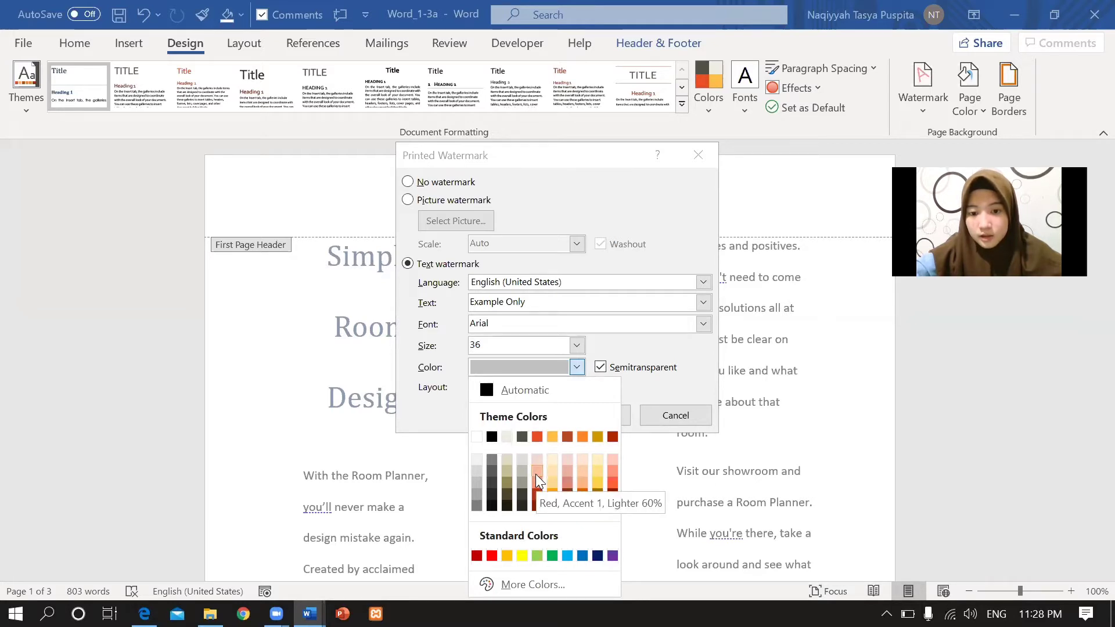
pyautogui.click(536, 471)
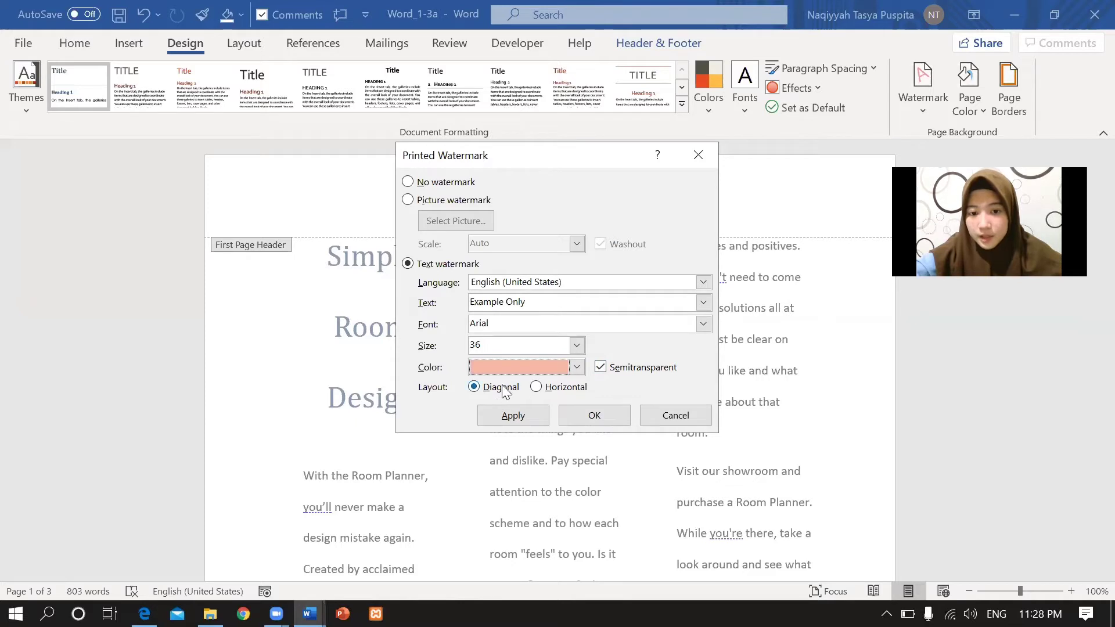
pyautogui.click(517, 416)
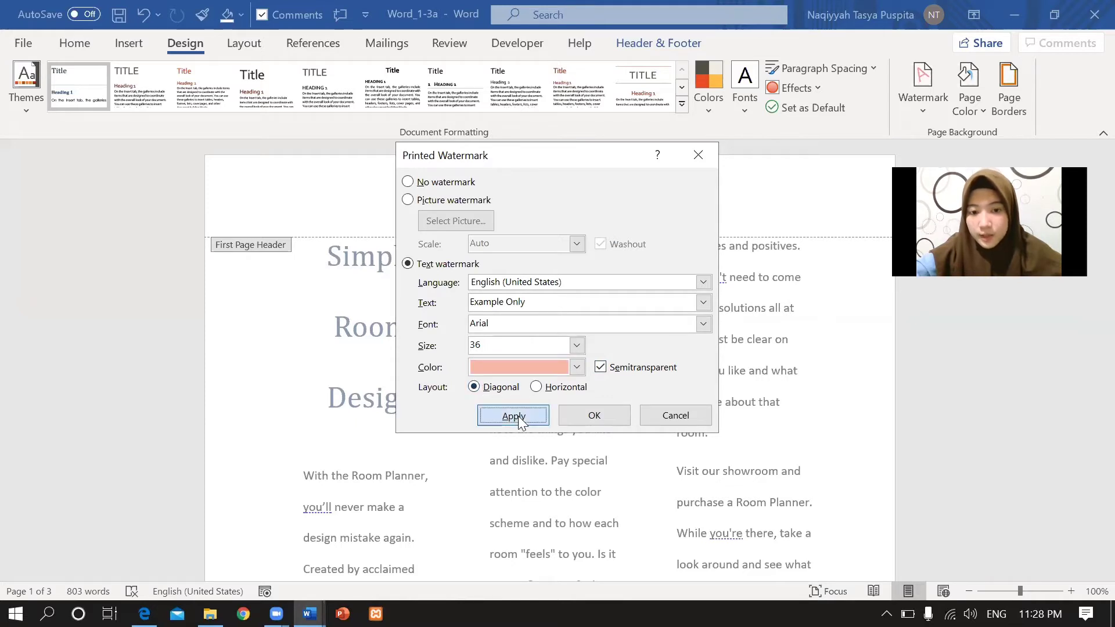
pyautogui.click(676, 416)
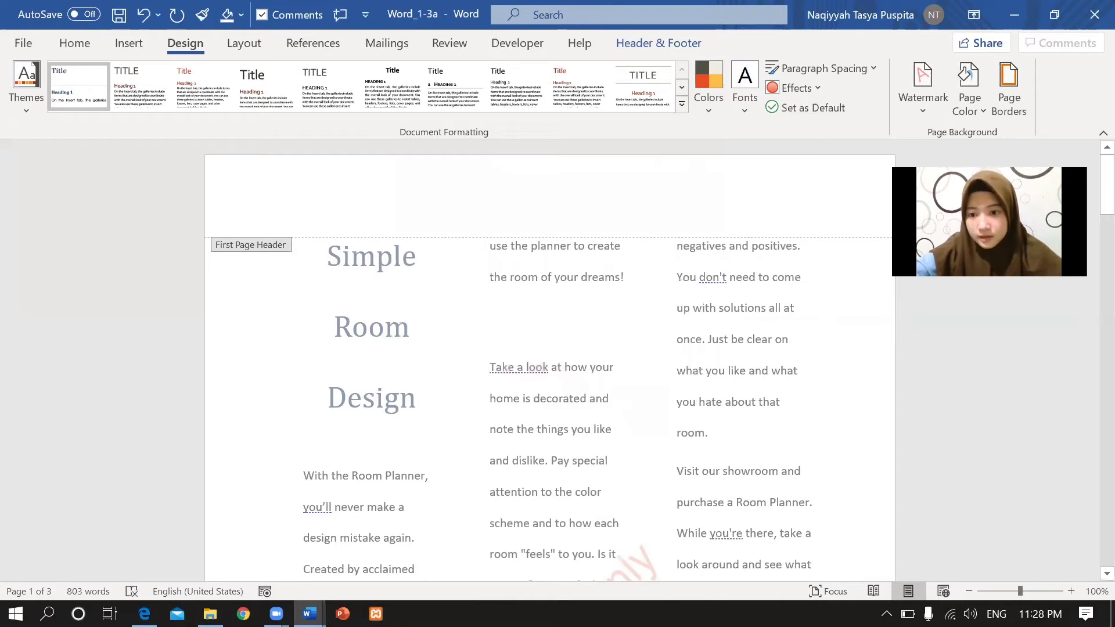
# Zoom out to view the Example Only watermark across two pages, then return to the PDF.
pyautogui.click(969, 590)
pyautogui.click(968, 590)
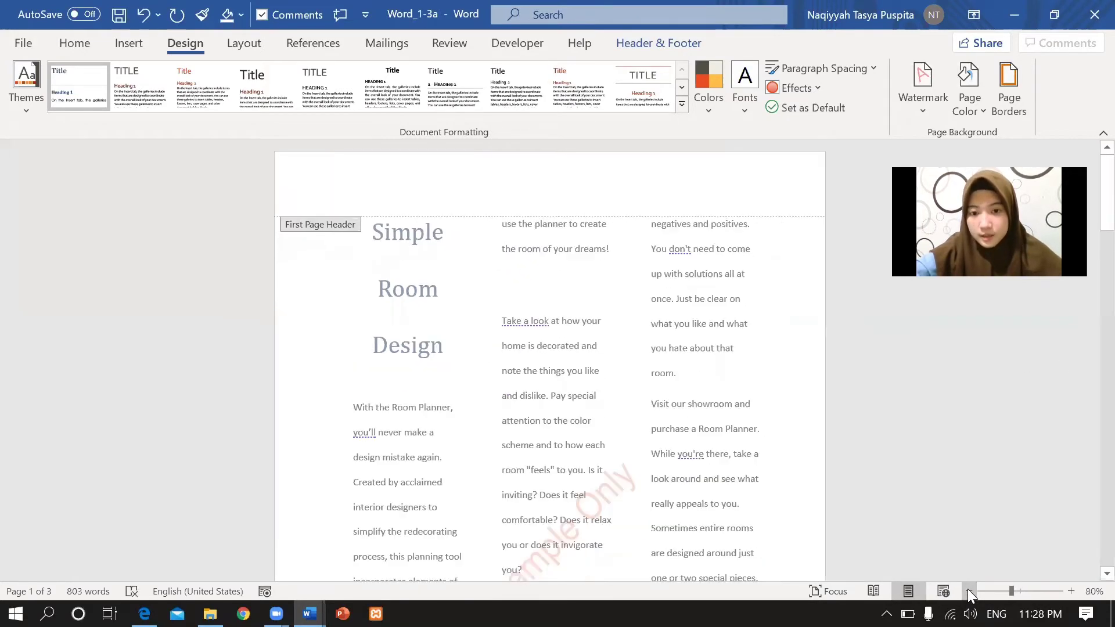
pyautogui.click(969, 590)
pyautogui.click(968, 590)
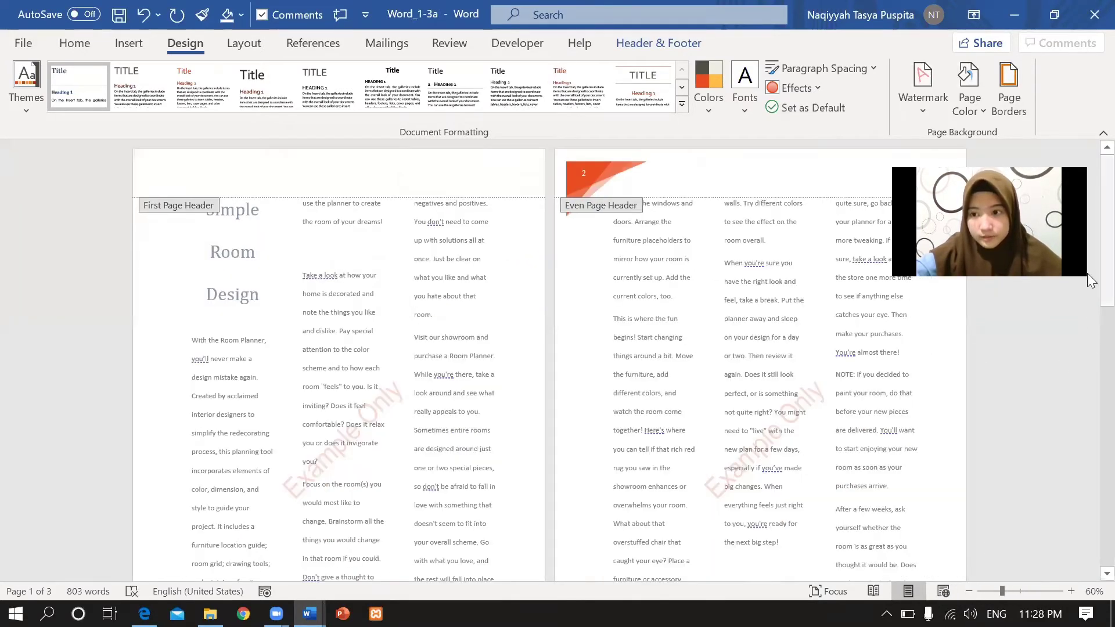
pyautogui.moveTo(1087, 273); pyautogui.dragTo(1087, 323)
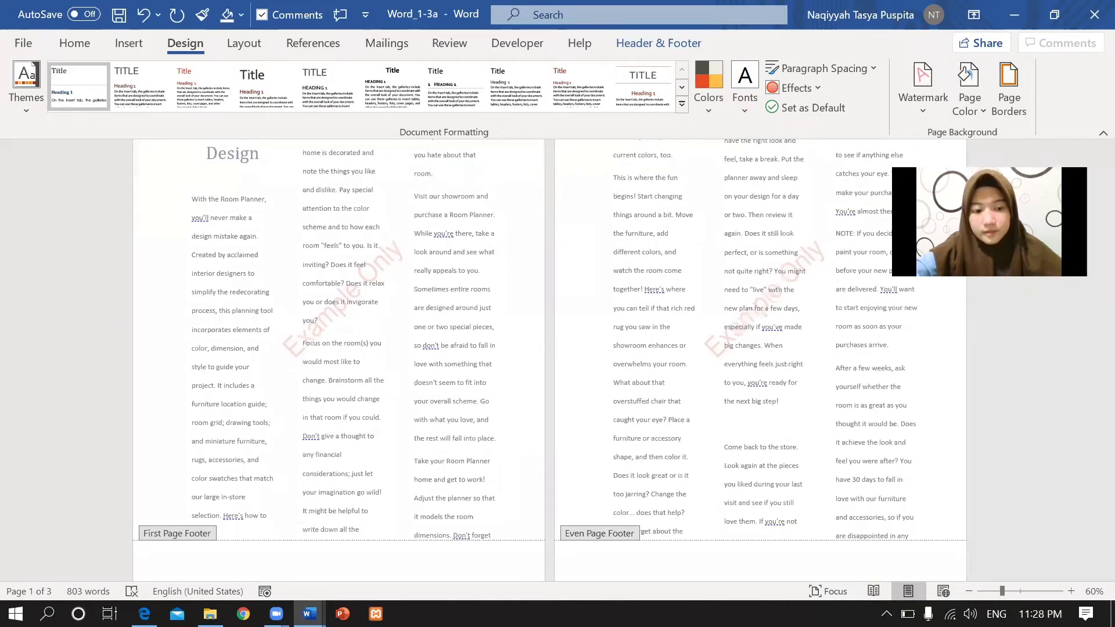
pyautogui.click(144, 614)
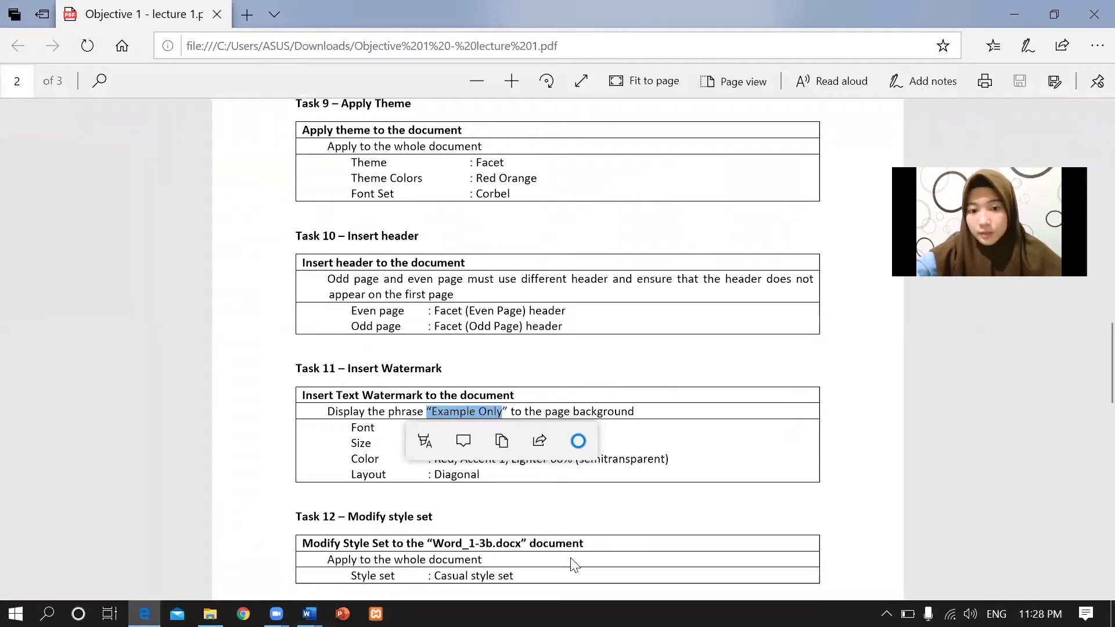
# Find Task 12's style set instructions in the PDF and bring Word_1-3b to the front.
pyautogui.click(1090, 239)
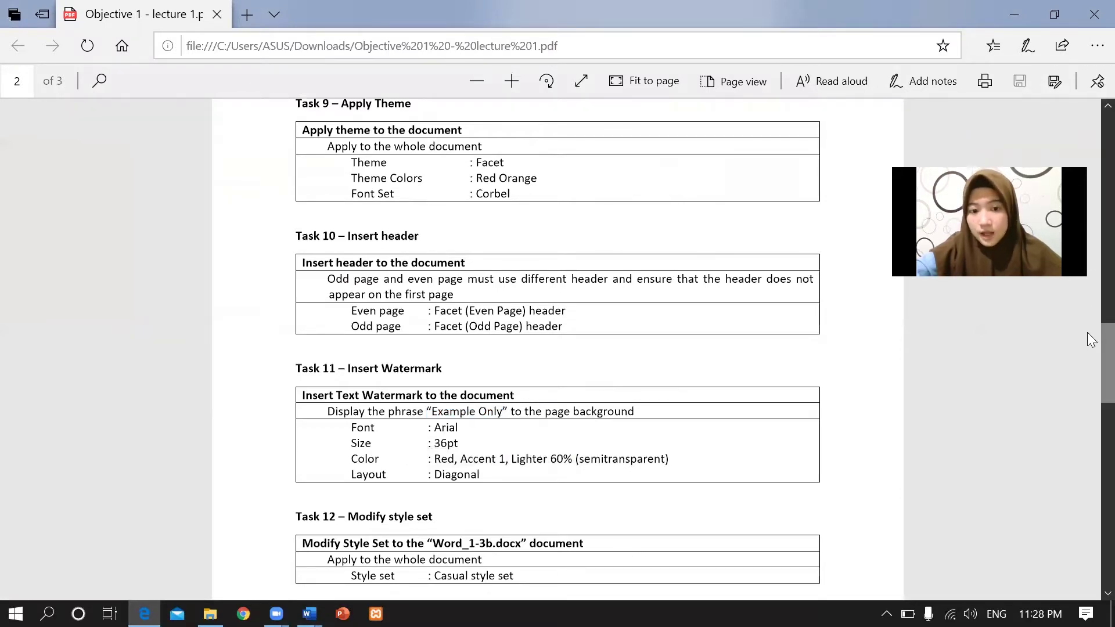
pyautogui.scroll(-5, 1087, 355)
pyautogui.scroll(1, 1087, 355)
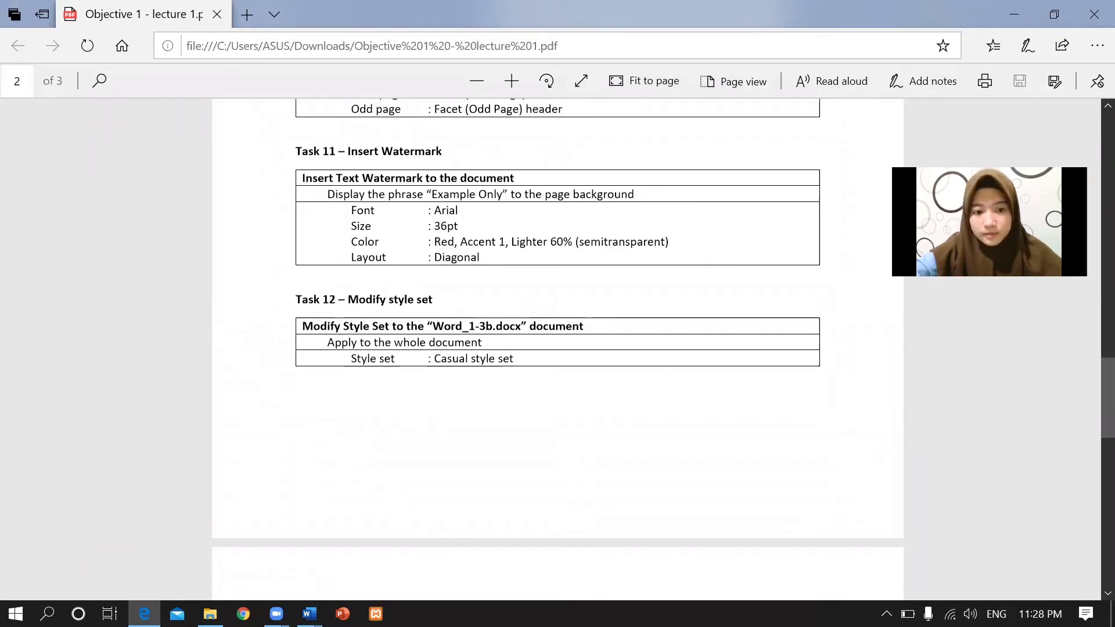
pyautogui.moveTo(310, 614)
pyautogui.click(393, 528)
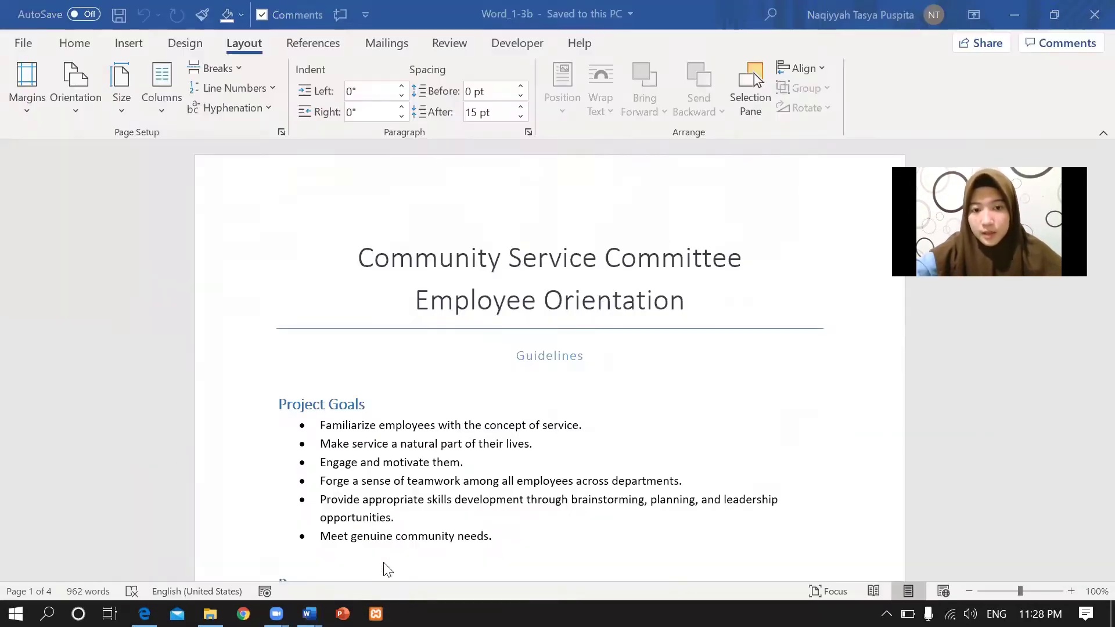
# Apply the Casual style set from the Design tab's Style Set gallery to Word_1-3b.
pyautogui.hotkey('alt', 'Tab')
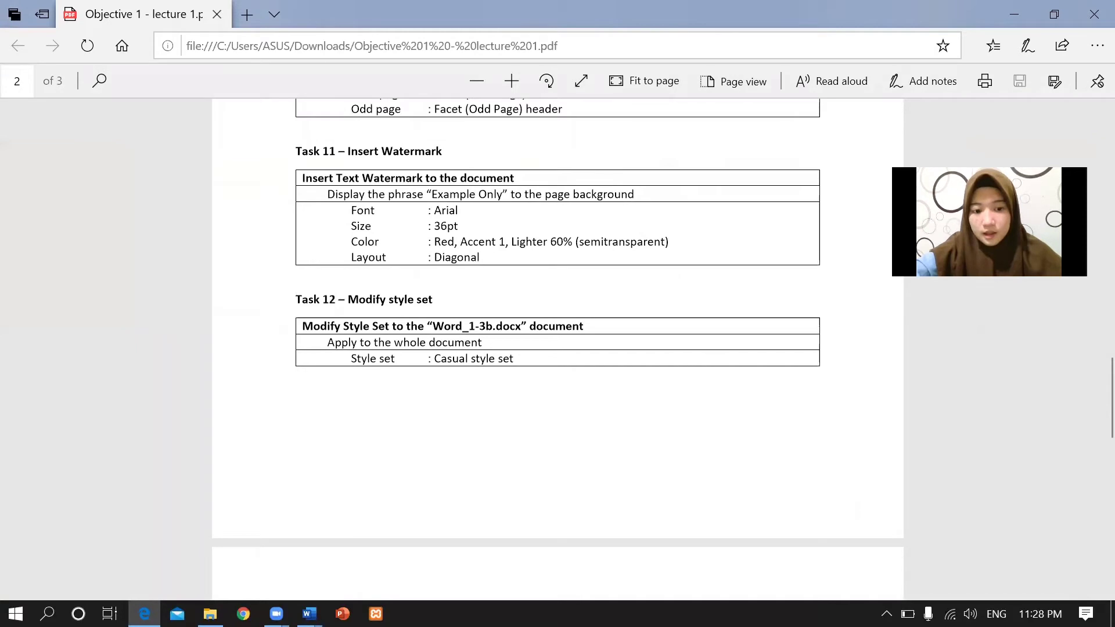
pyautogui.click(309, 613)
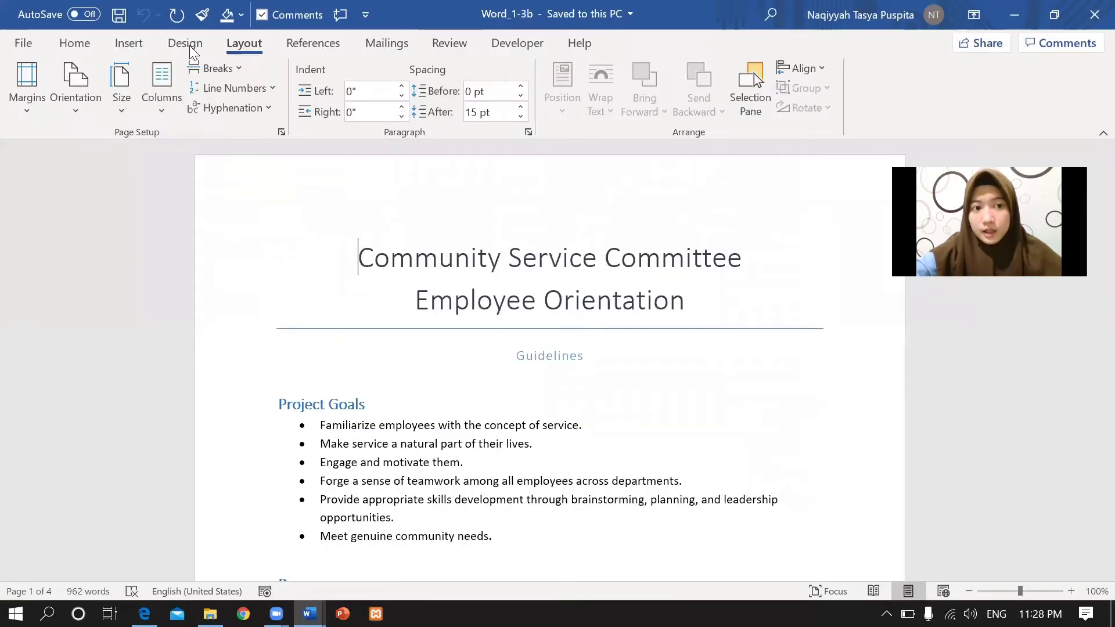
pyautogui.click(189, 46)
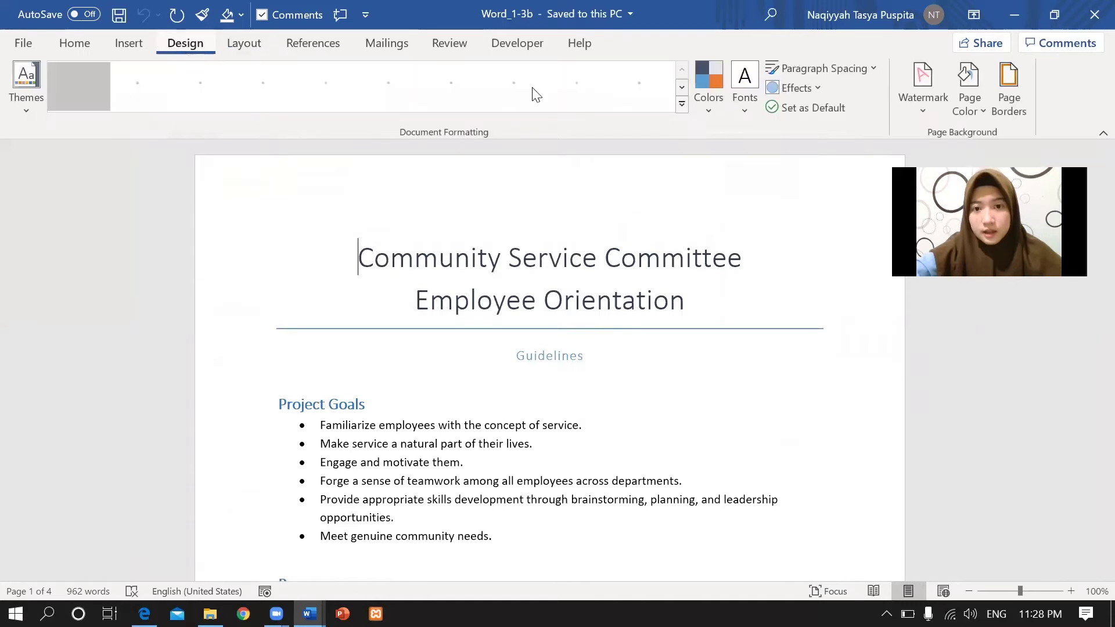
pyautogui.click(682, 105)
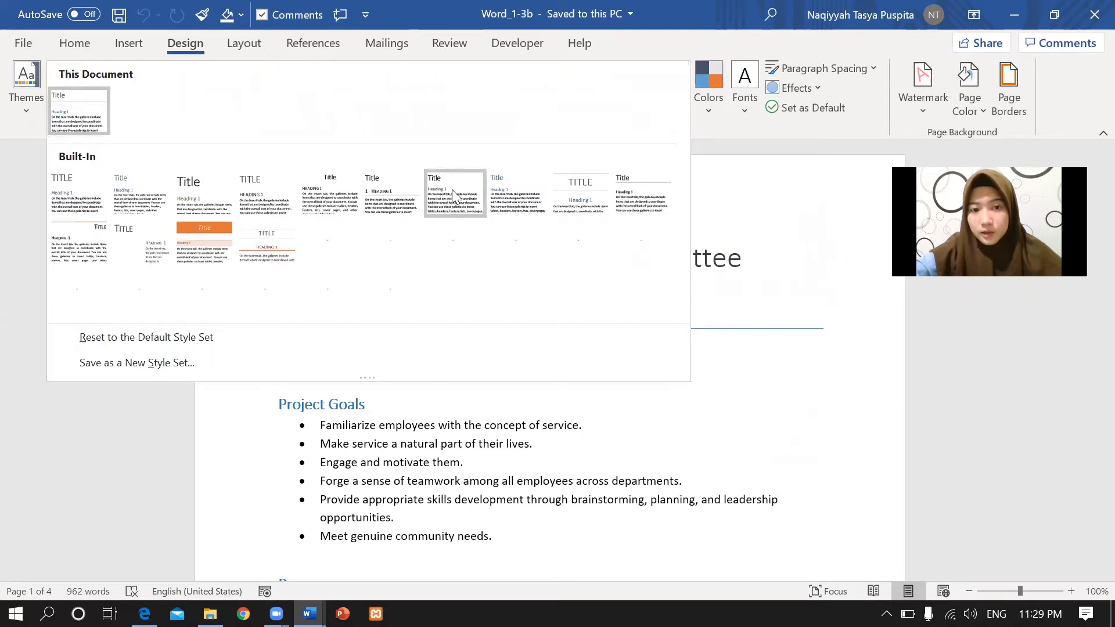
pyautogui.click(524, 196)
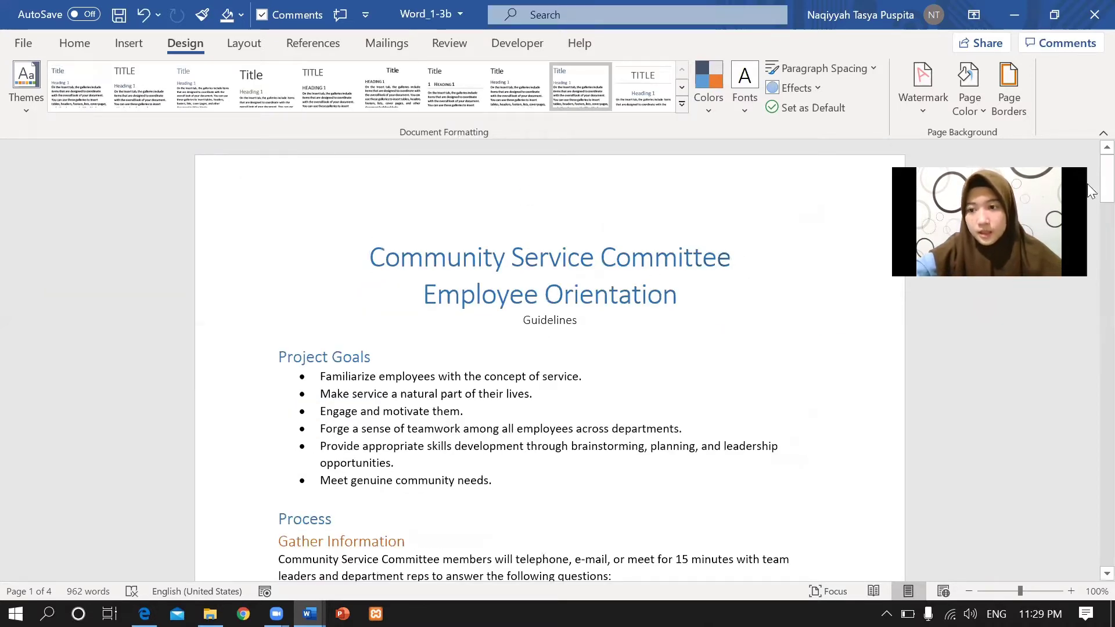
pyautogui.scroll(-1, 1087, 186)
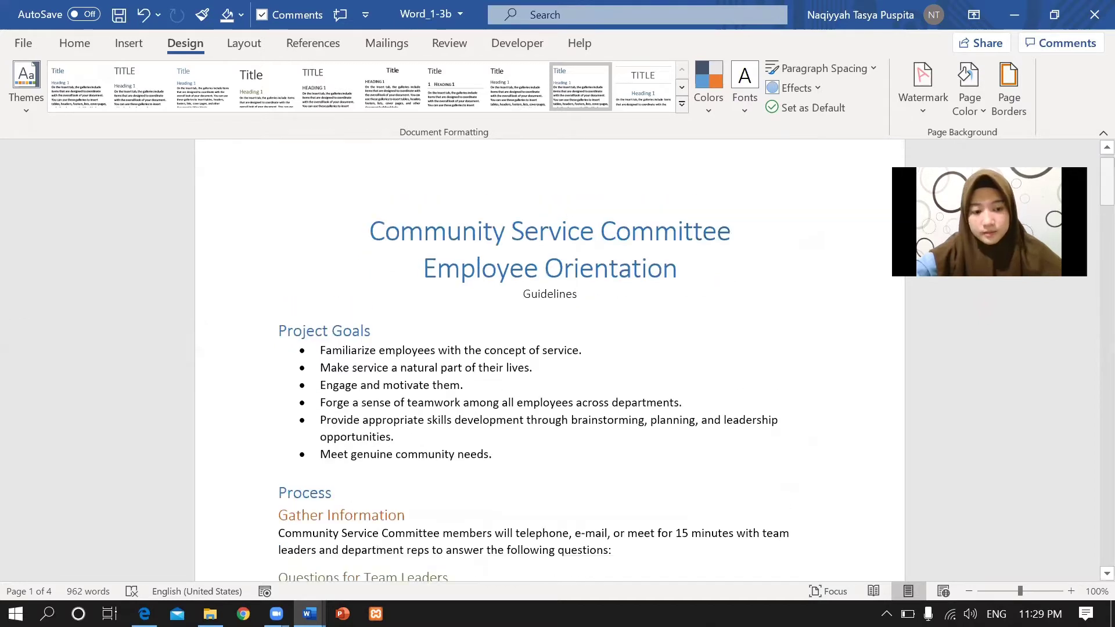
pyautogui.hotkey('alt', 'Tab')
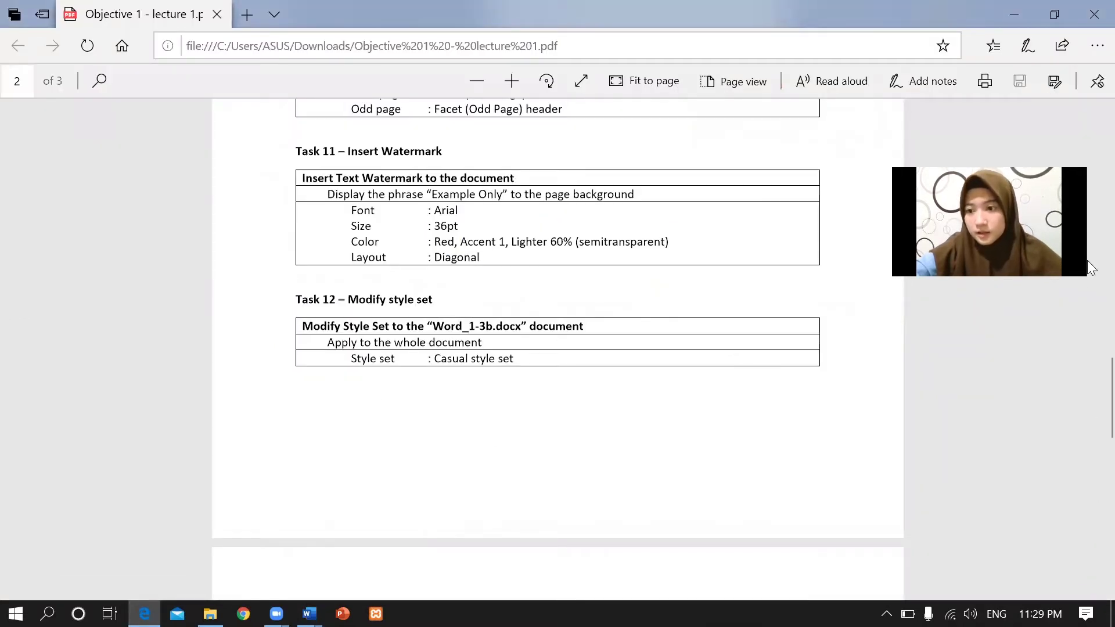
# Scroll the lecture PDF to page 3 to read Task 13 on 'Circle, Right' uppercase Roman page numbers.
pyautogui.scroll(-5, 1089, 444)
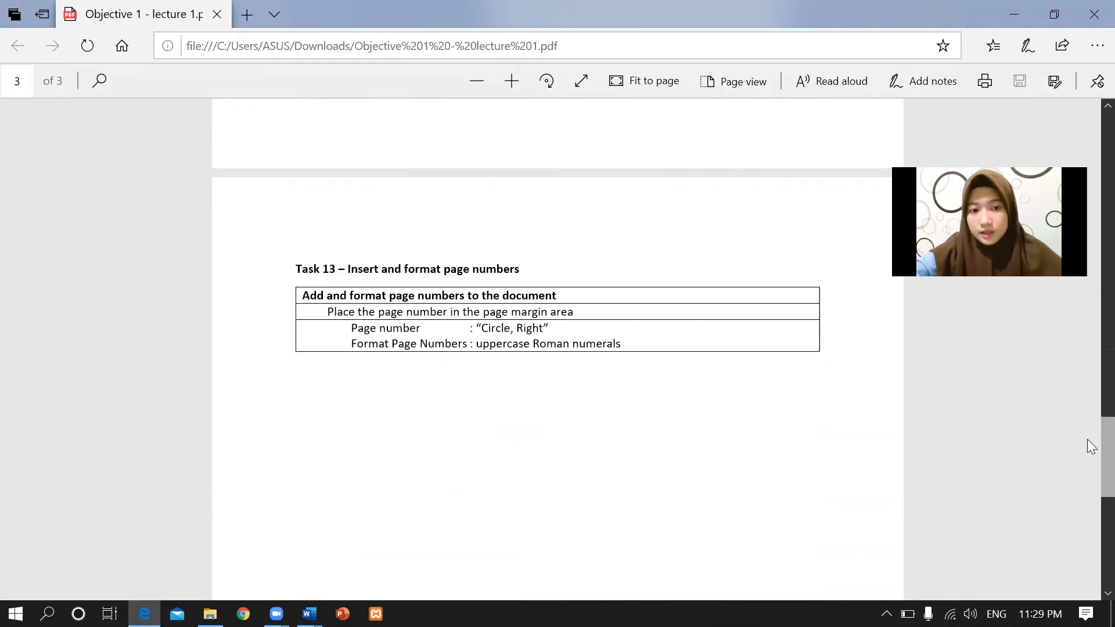
pyautogui.scroll(1, 1089, 443)
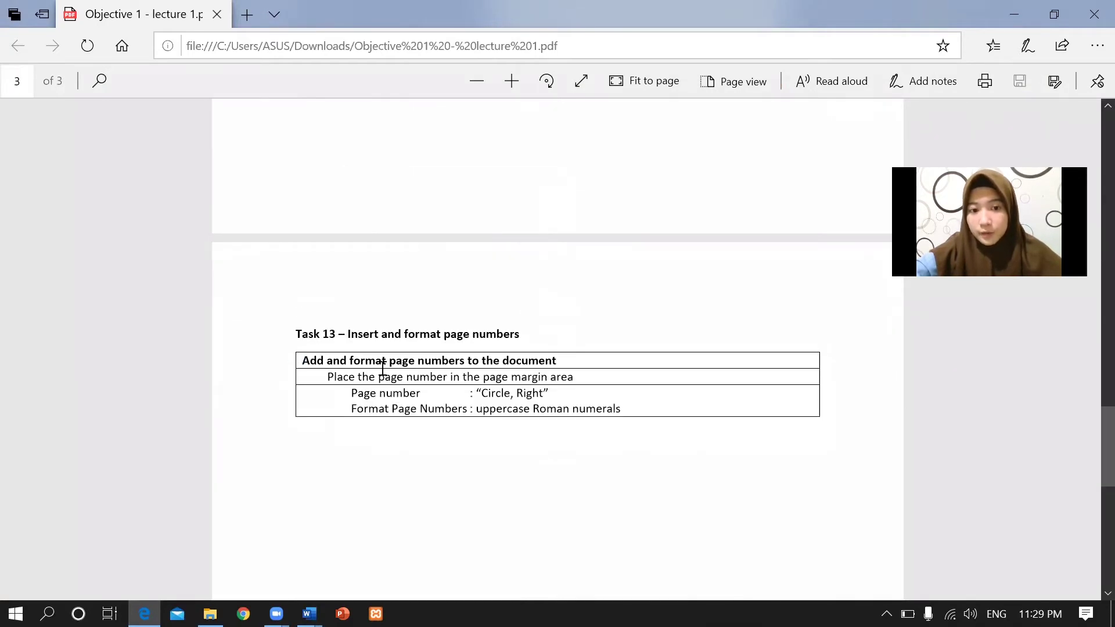
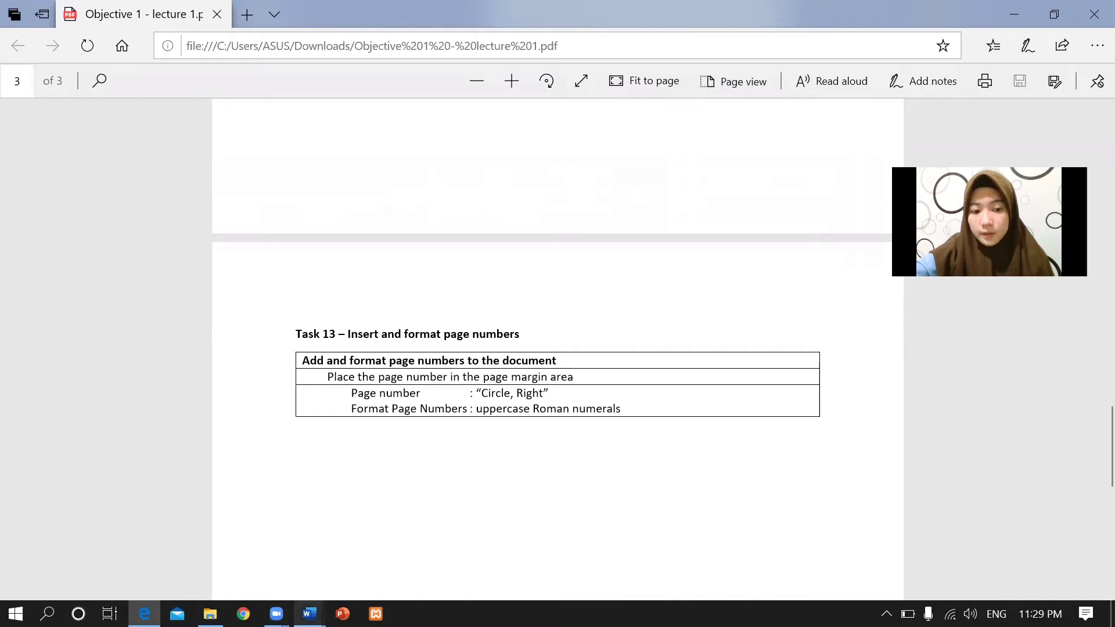
# Bring the Word_1-3b document back to the front from the Word taskbar previews.
pyautogui.moveTo(309, 613)
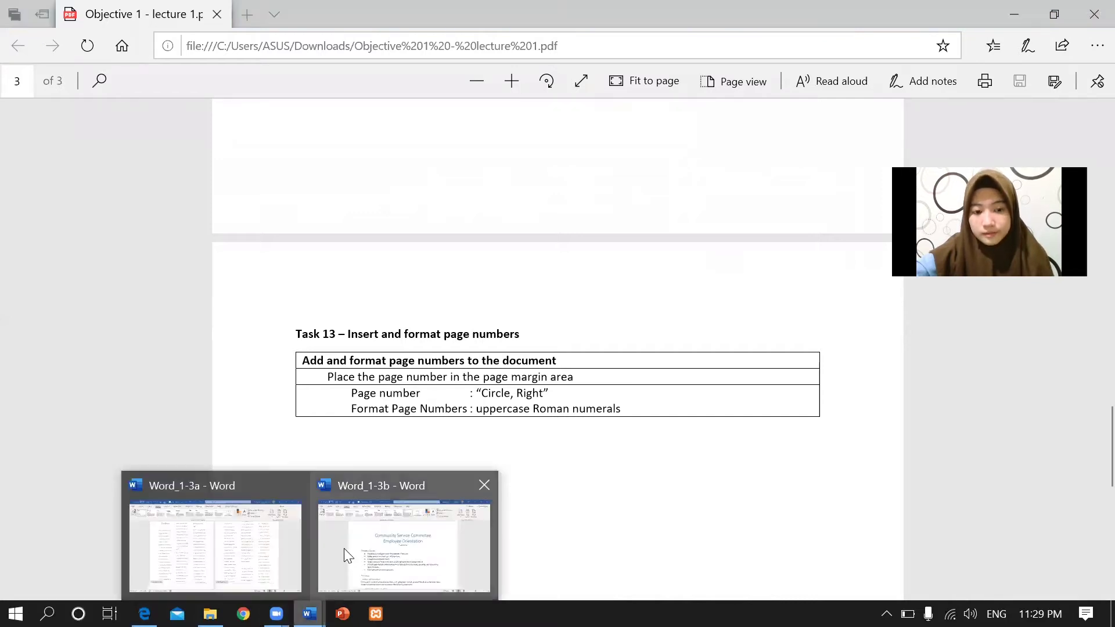
pyautogui.click(344, 548)
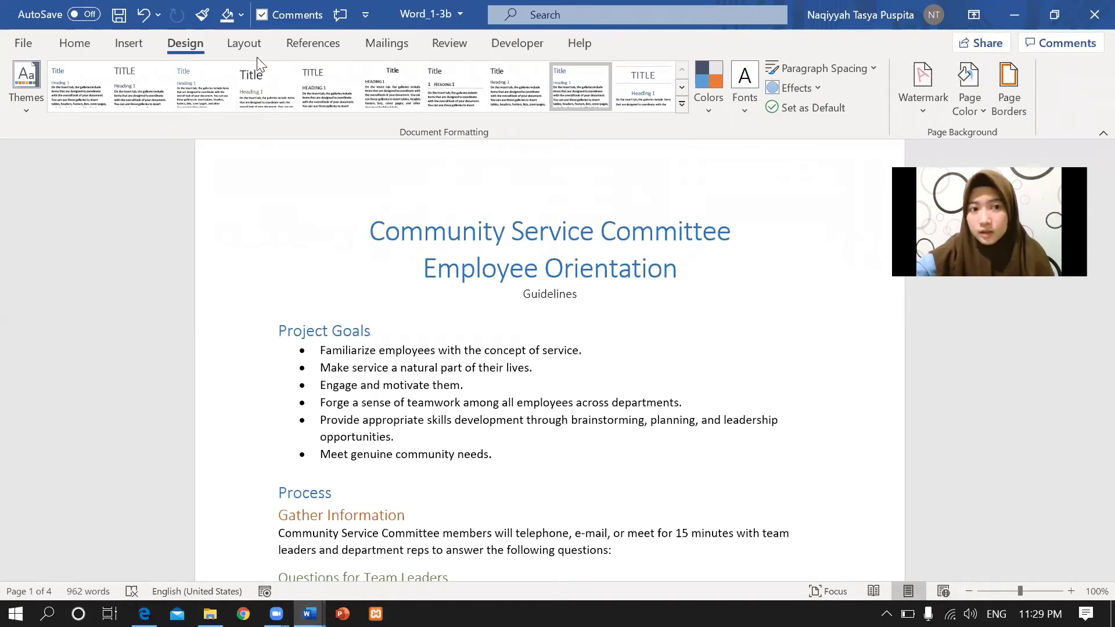
# Insert a Circle, Right page number from the Page Margins gallery into Word_1-3b.
pyautogui.click(141, 46)
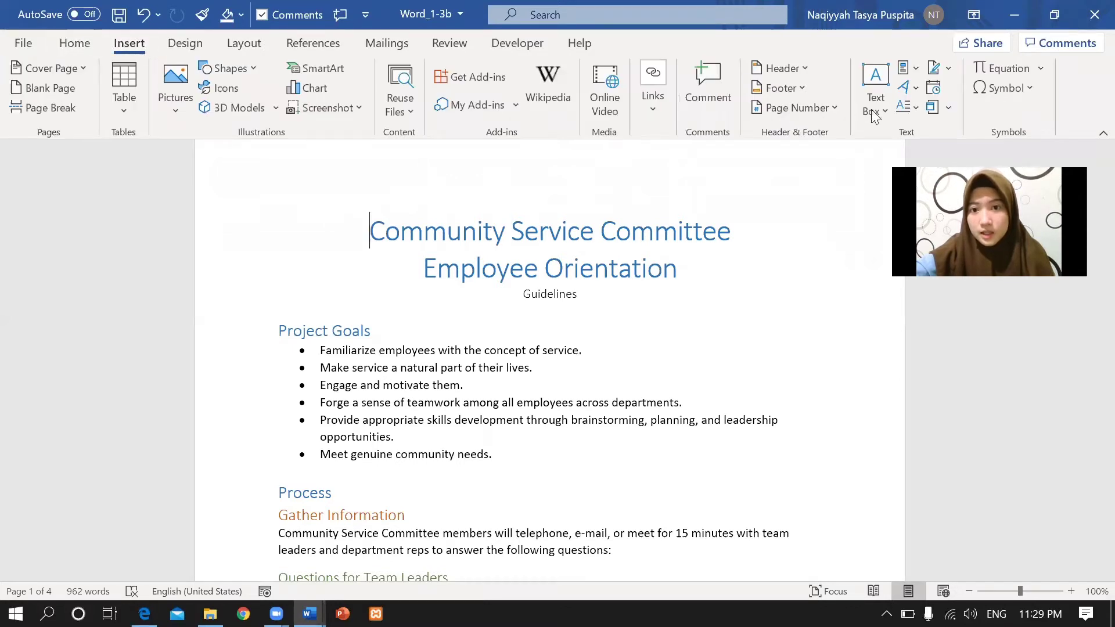
pyautogui.click(829, 108)
pyautogui.moveTo(826, 181)
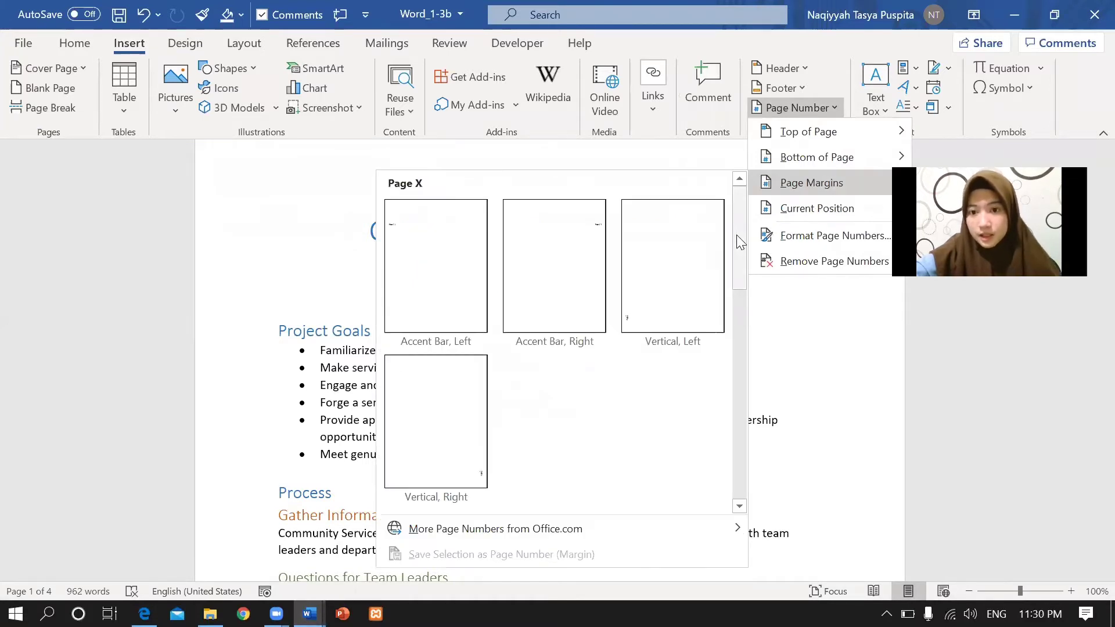
pyautogui.moveTo(740, 243); pyautogui.dragTo(757, 477)
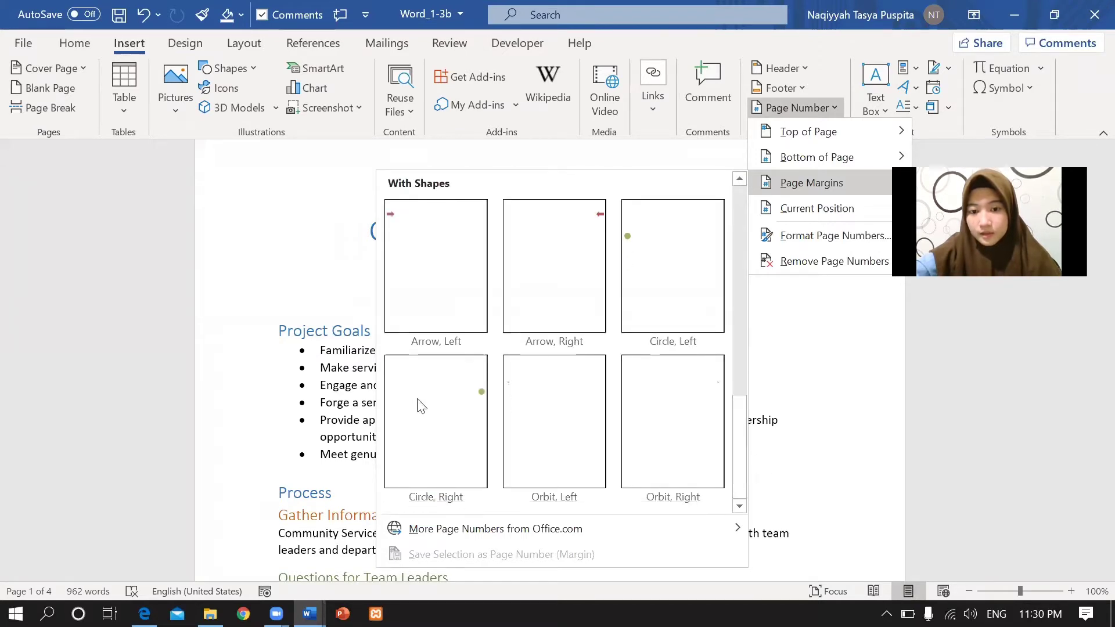
pyautogui.click(423, 381)
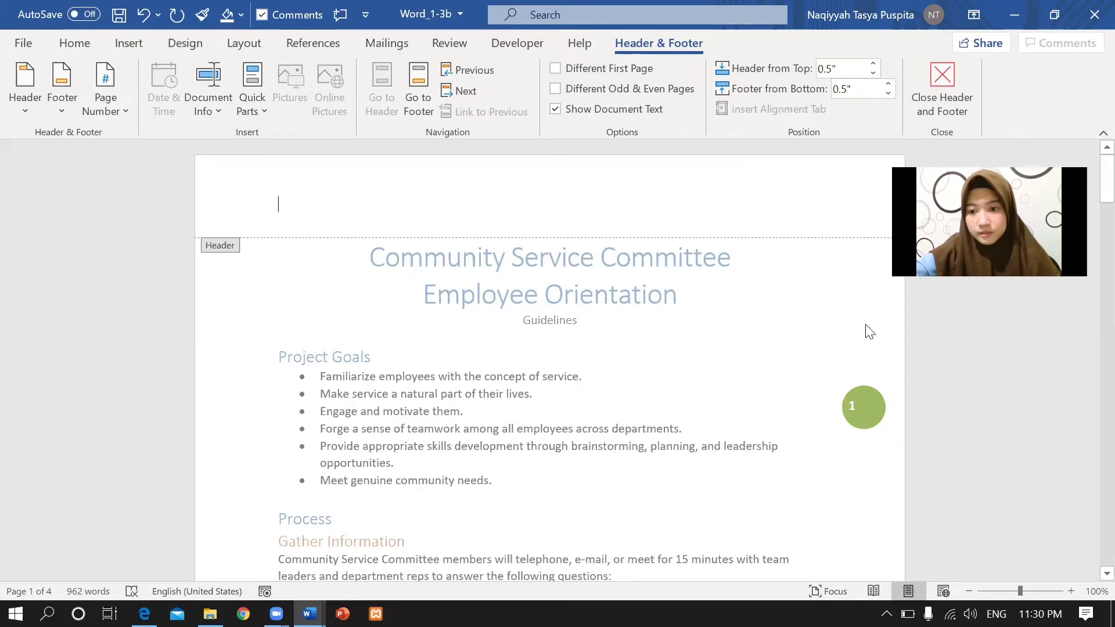
# Drag the green page-number circle from beside the bullet list up into the top-right header.
pyautogui.click(871, 409)
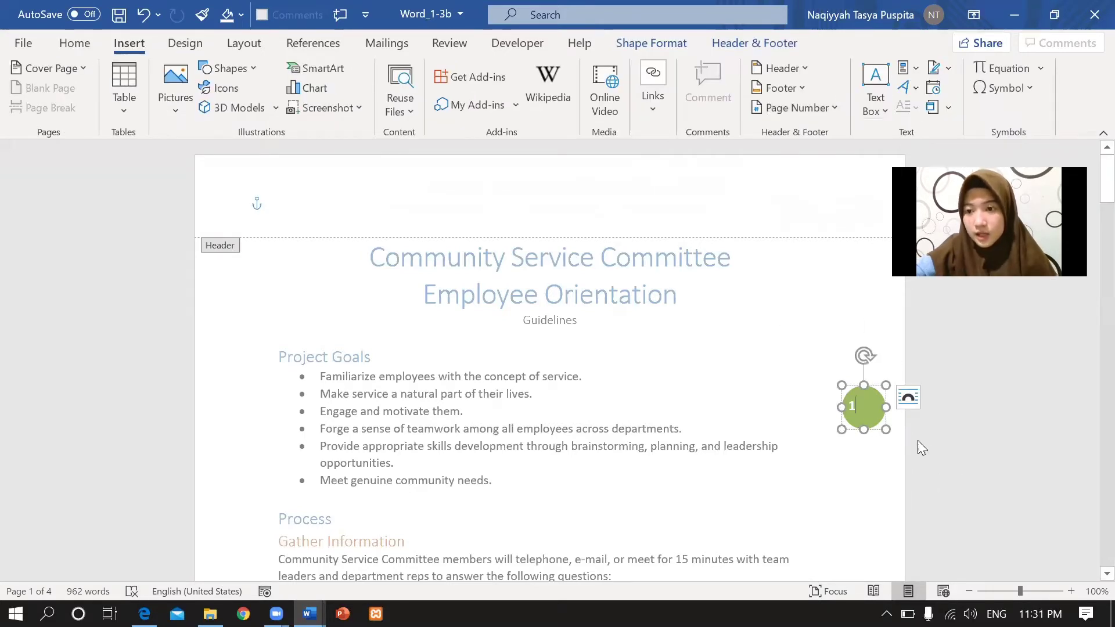
pyautogui.moveTo(875, 391); pyautogui.dragTo(862, 173)
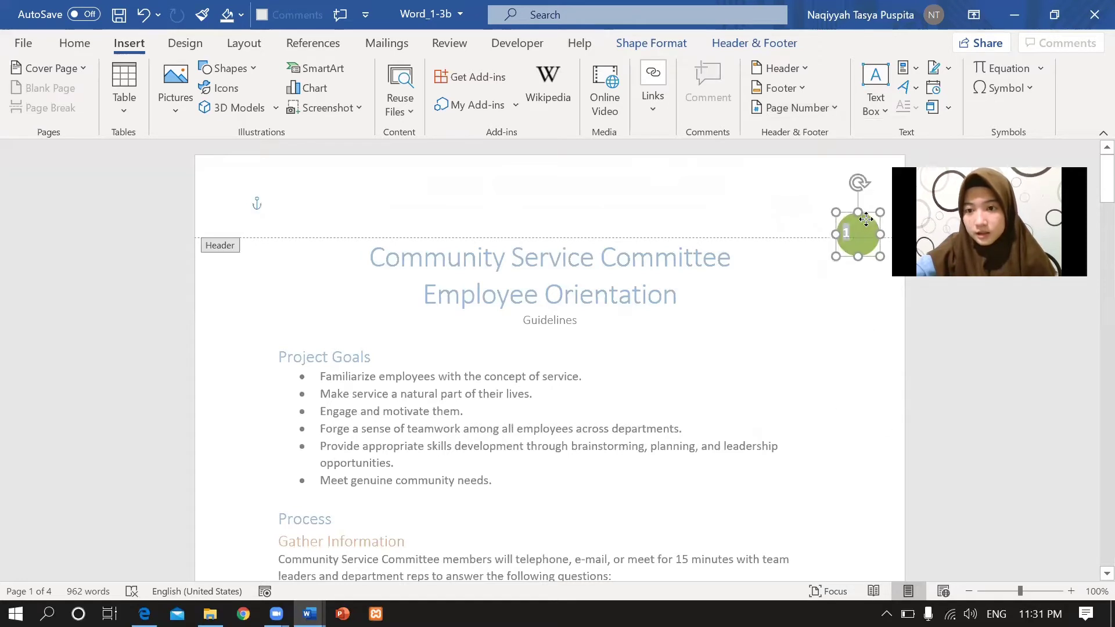
pyautogui.moveTo(862, 177); pyautogui.dragTo(861, 171)
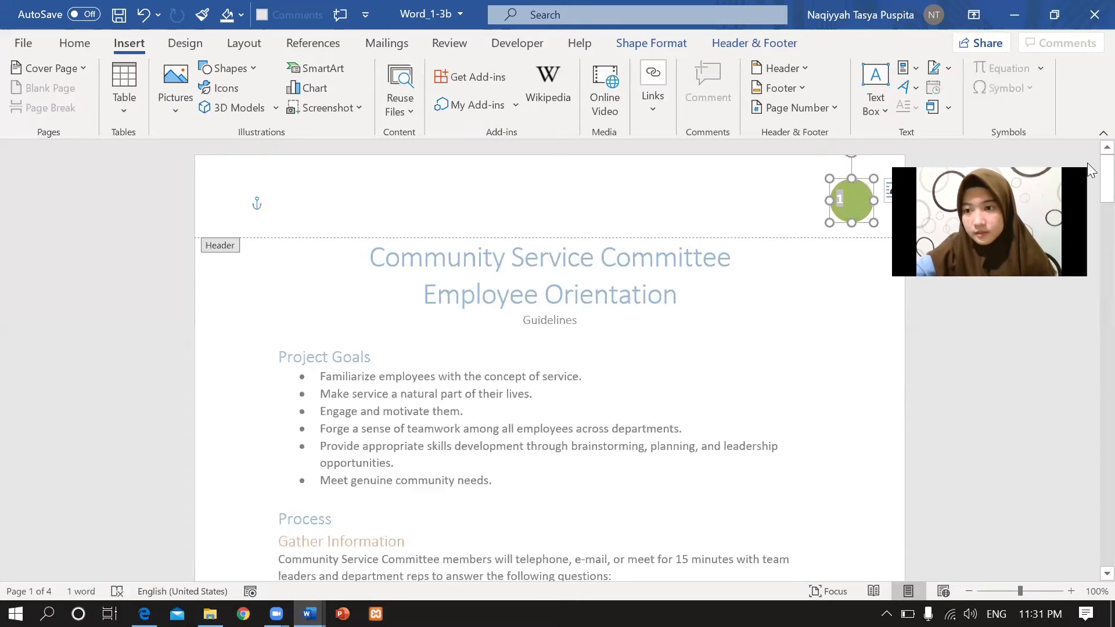
pyautogui.moveTo(1088, 163)
pyautogui.mouseDown()
pyautogui.moveTo(1087, 283)
pyautogui.moveTo(1087, 159)
pyautogui.mouseUp()
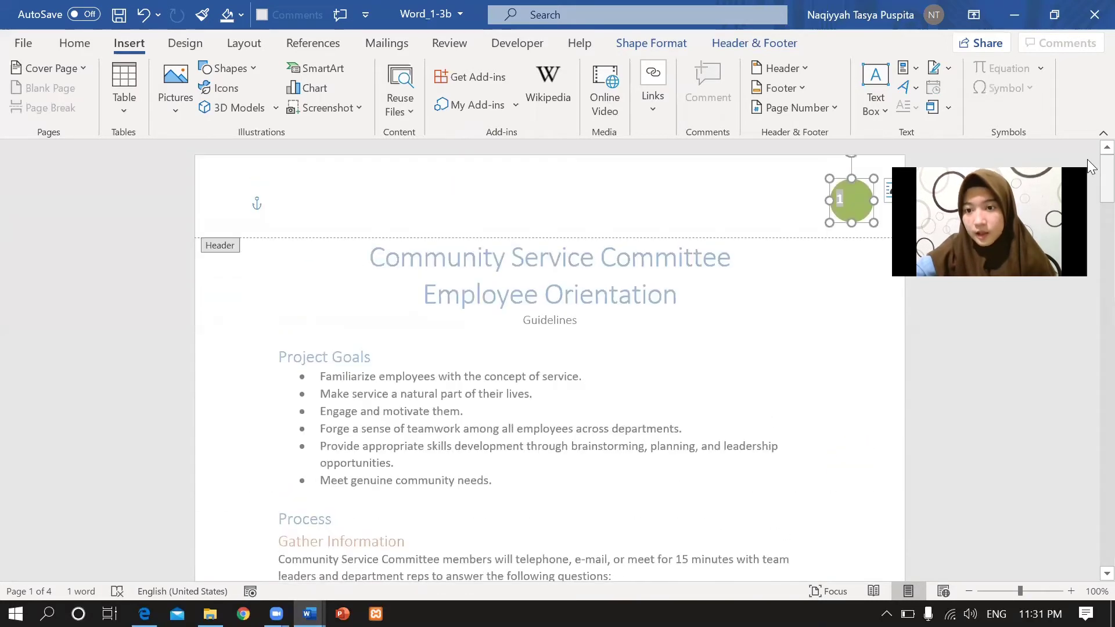
# Set the page number format to uppercase Roman numerals (I, II, III, ...).
pyautogui.click(816, 111)
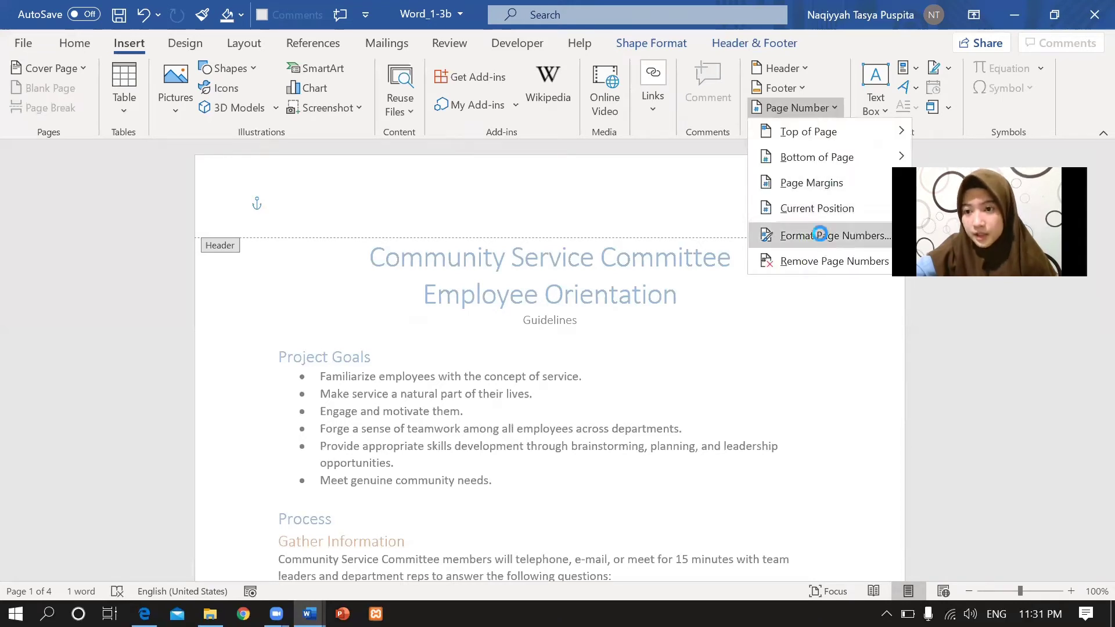
pyautogui.click(823, 238)
pyautogui.click(650, 203)
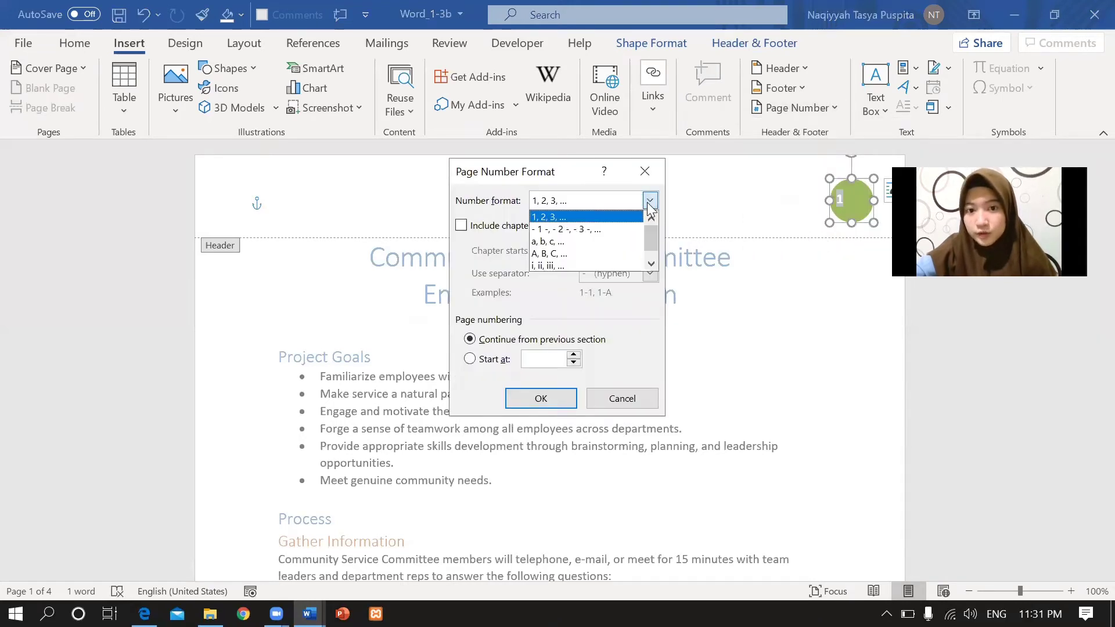
pyautogui.moveTo(656, 230); pyautogui.dragTo(656, 232)
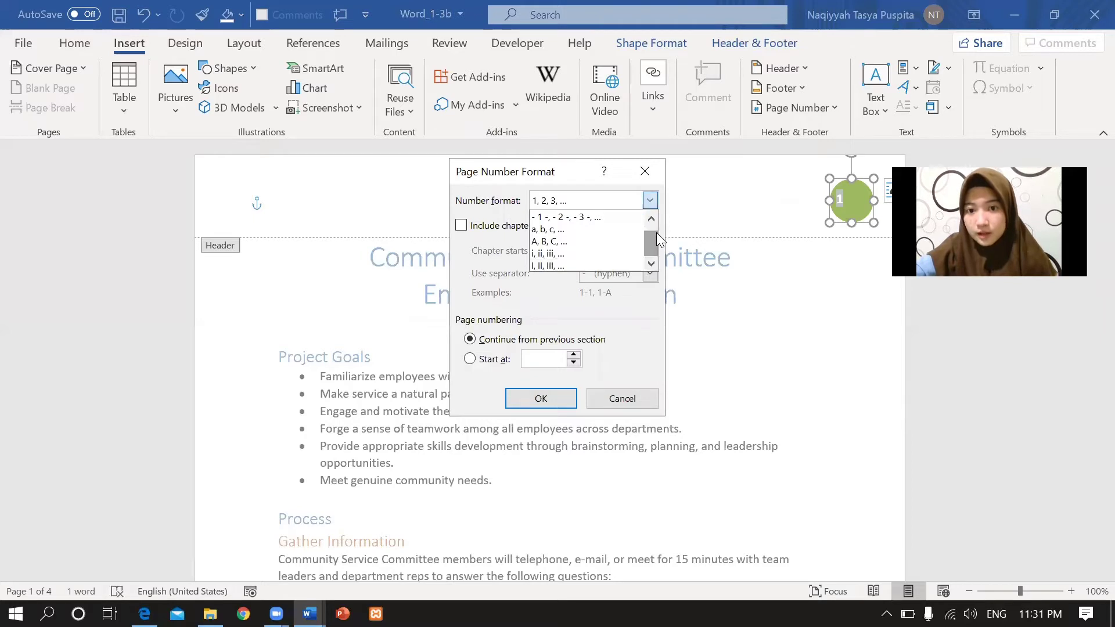
pyautogui.click(598, 264)
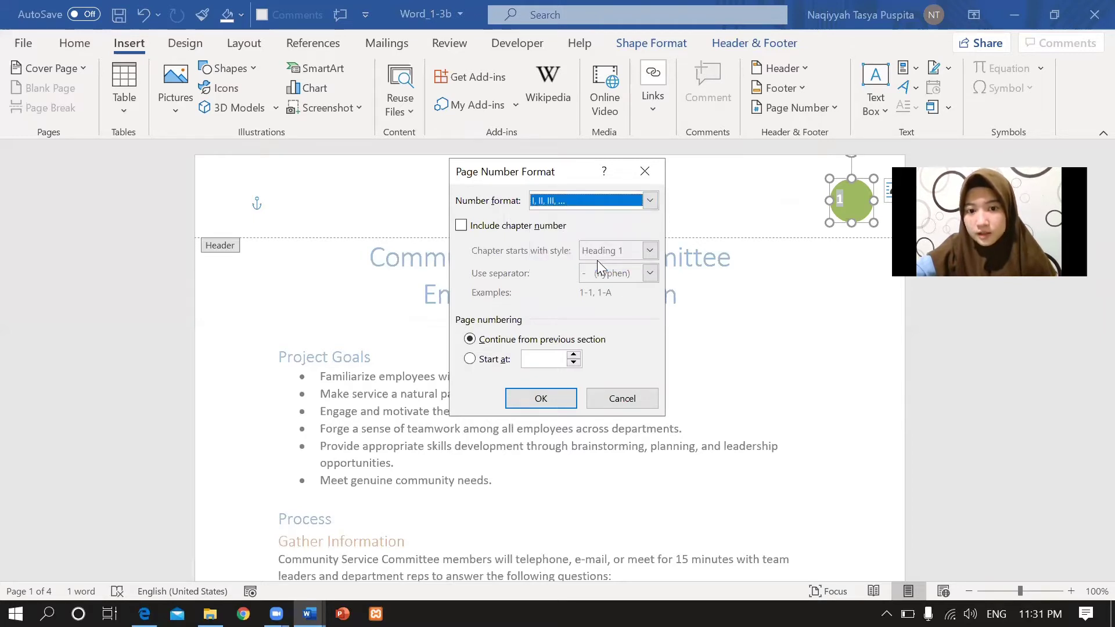
pyautogui.click(546, 398)
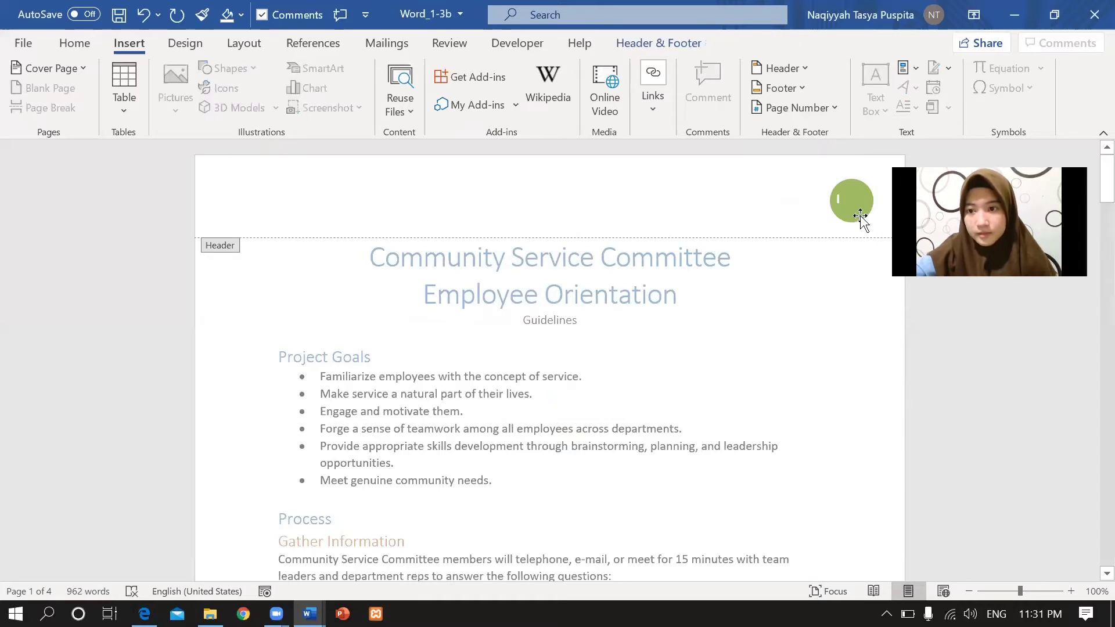
# Zoom Word_1-3b out to 70% to check Roman page numbers I–IV side by side.
pyautogui.scroll(-1, 1089, 208)
pyautogui.scroll(-10, 1086, 220)
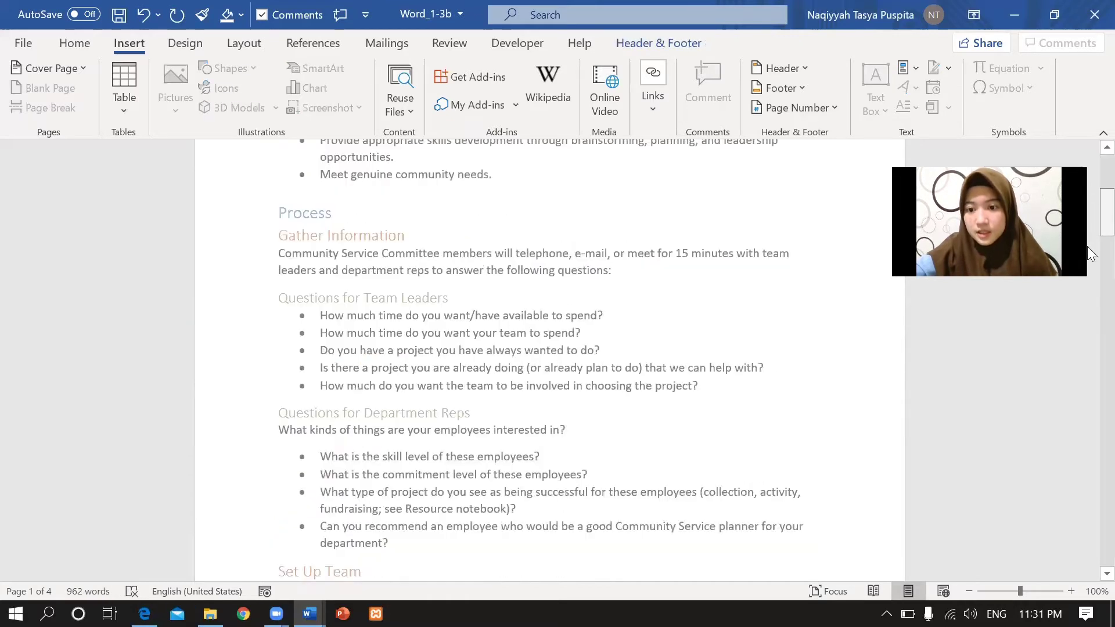
pyautogui.click(967, 592)
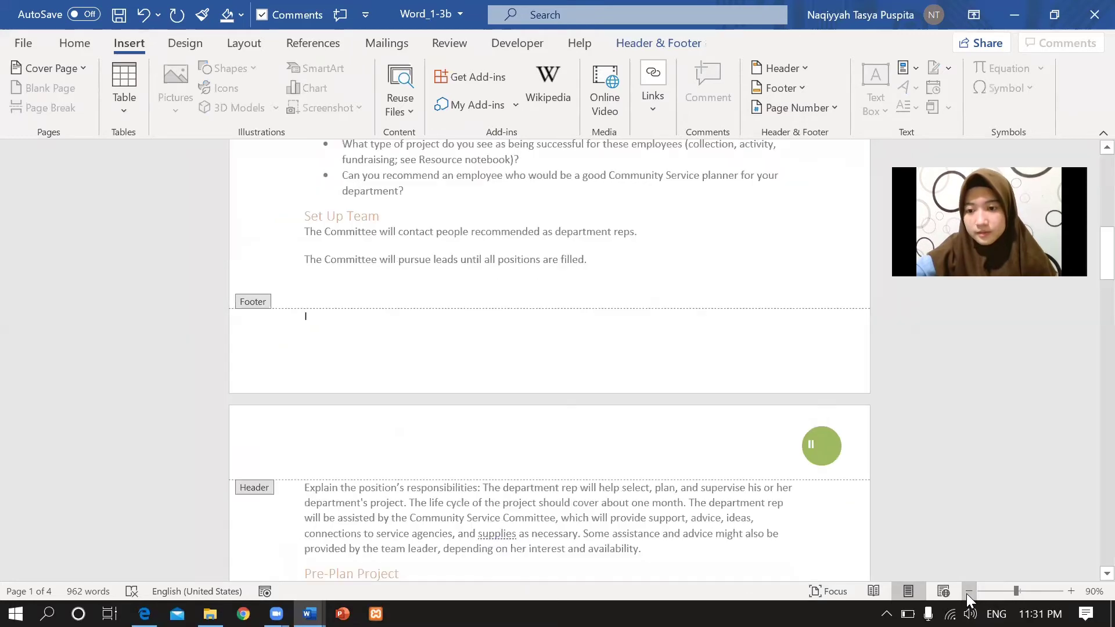
pyautogui.click(967, 592)
pyautogui.click(968, 592)
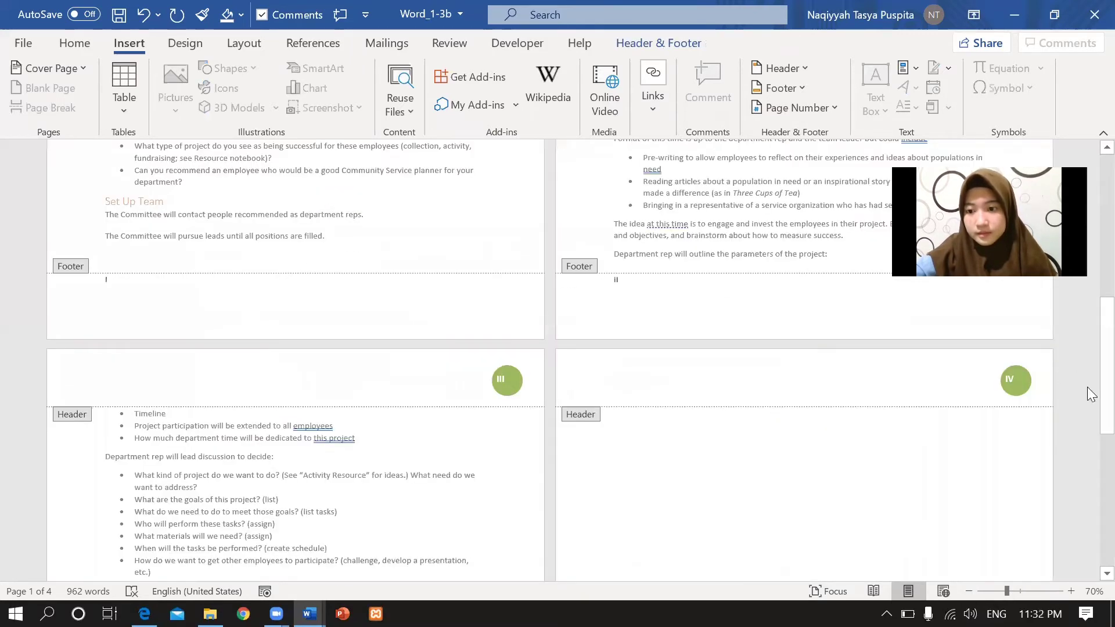
pyautogui.moveTo(1087, 390); pyautogui.dragTo(1087, 200)
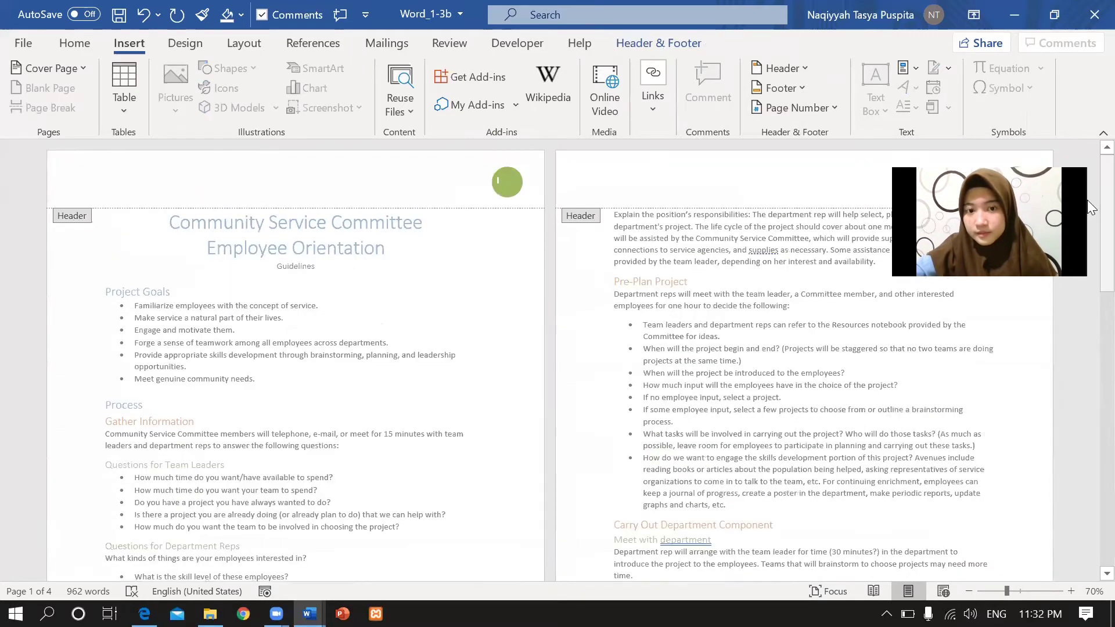
pyautogui.hotkey('alt', 'Tab')
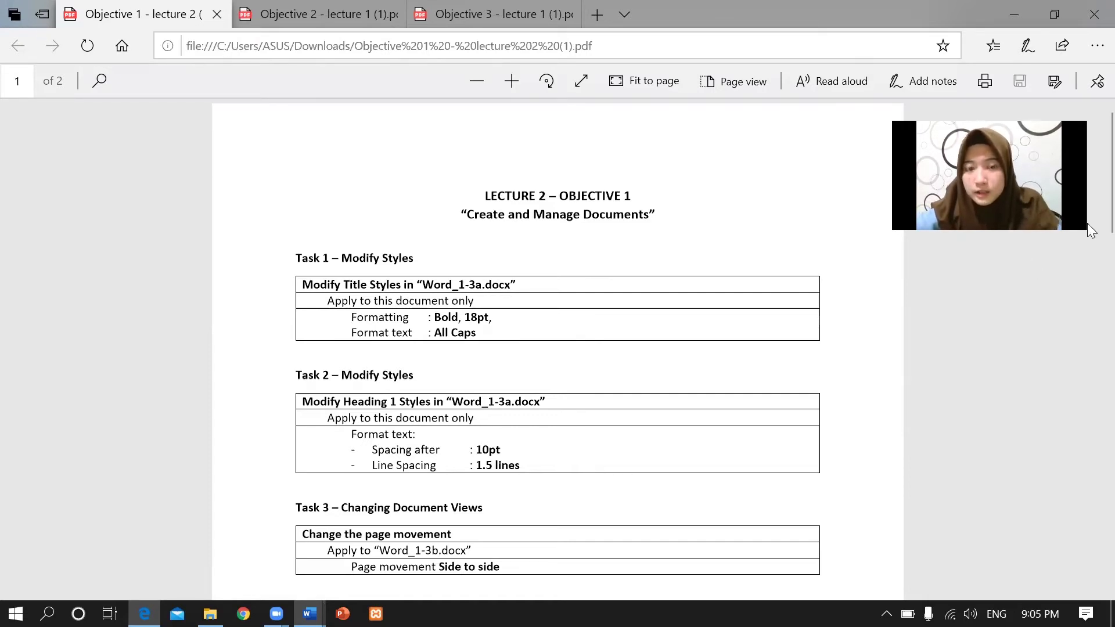
# Look over the Lecture 2 task list, then bring Word_1-3a (1) to the front.
pyautogui.scroll(-5, 1091, 180)
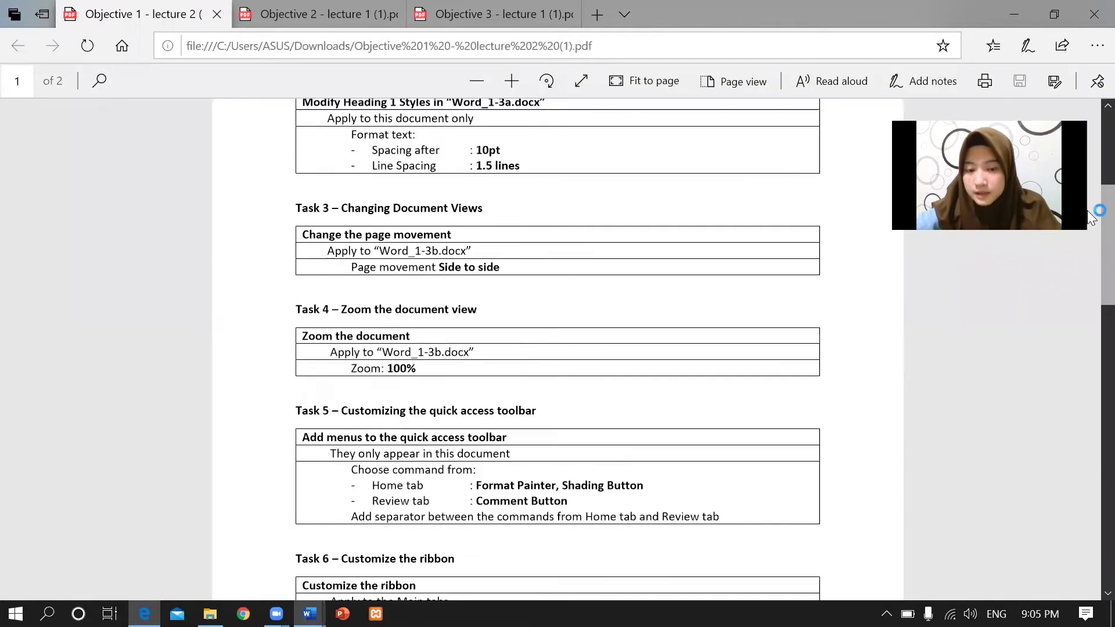
pyautogui.scroll(-5, 1091, 218)
pyautogui.scroll(10, 457, 297)
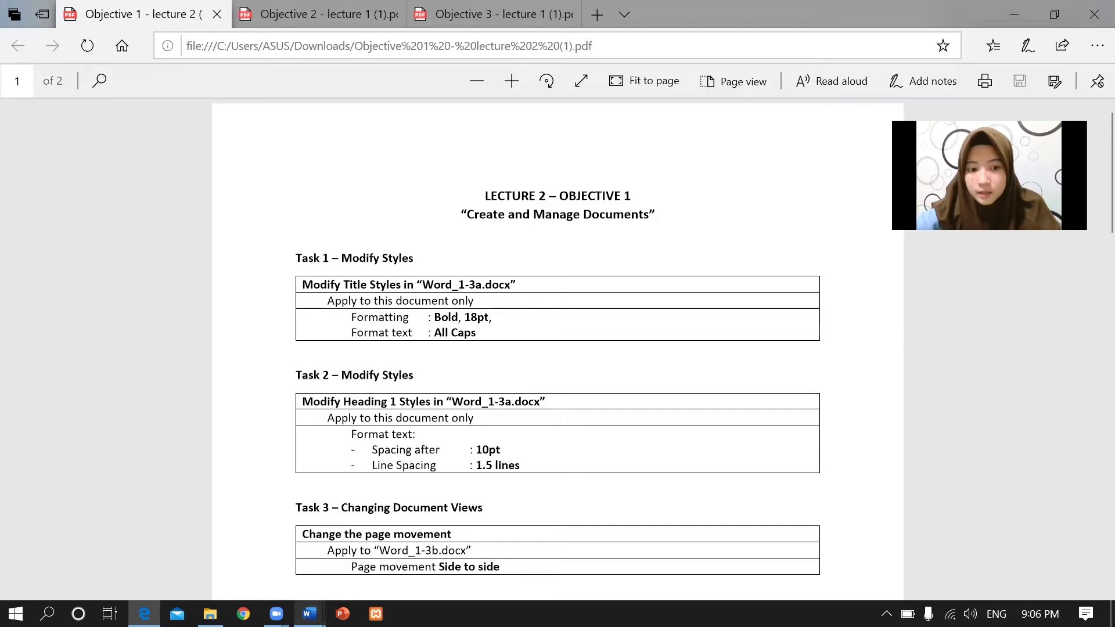
pyautogui.moveTo(309, 613)
pyautogui.click(329, 511)
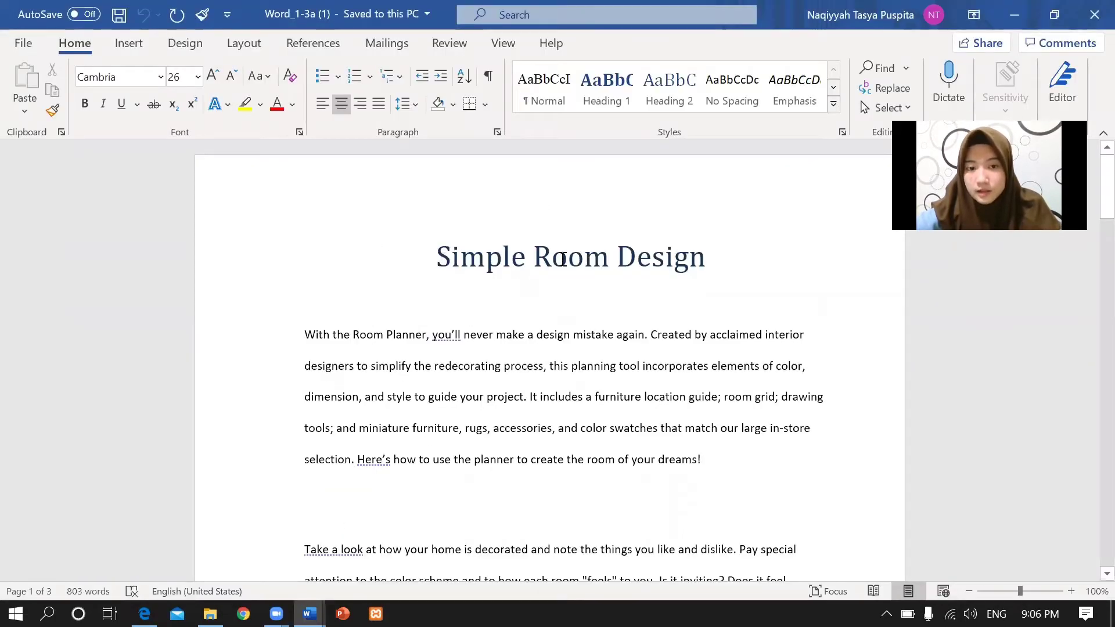
# Select the Simple Room Design title and check Task 1's requirements in the PDF.
pyautogui.tripleClick(676, 256)
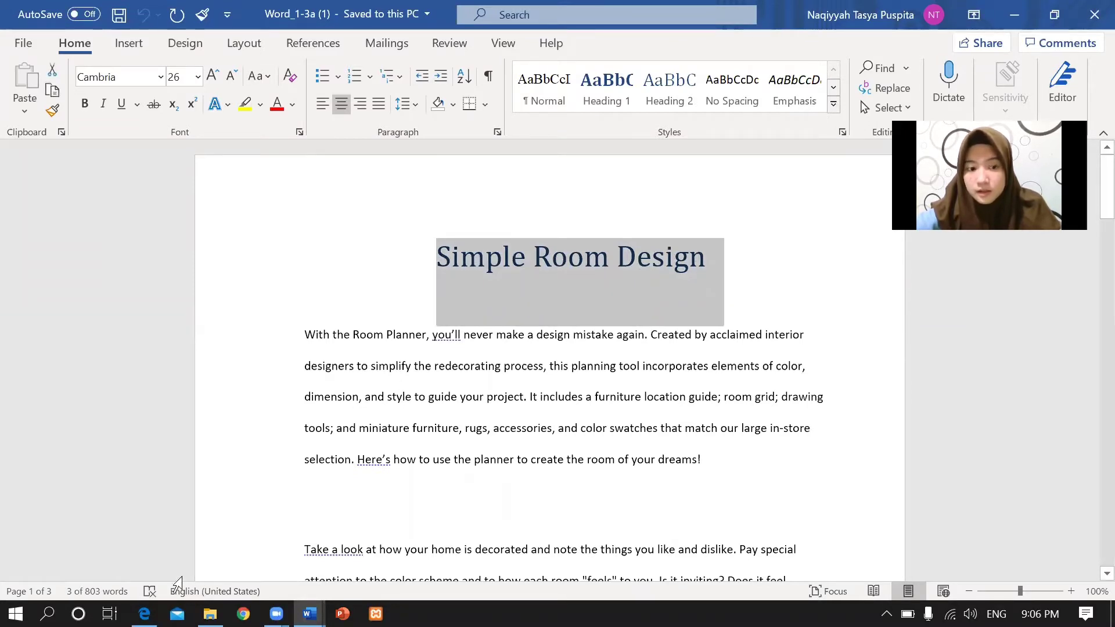
pyautogui.click(144, 614)
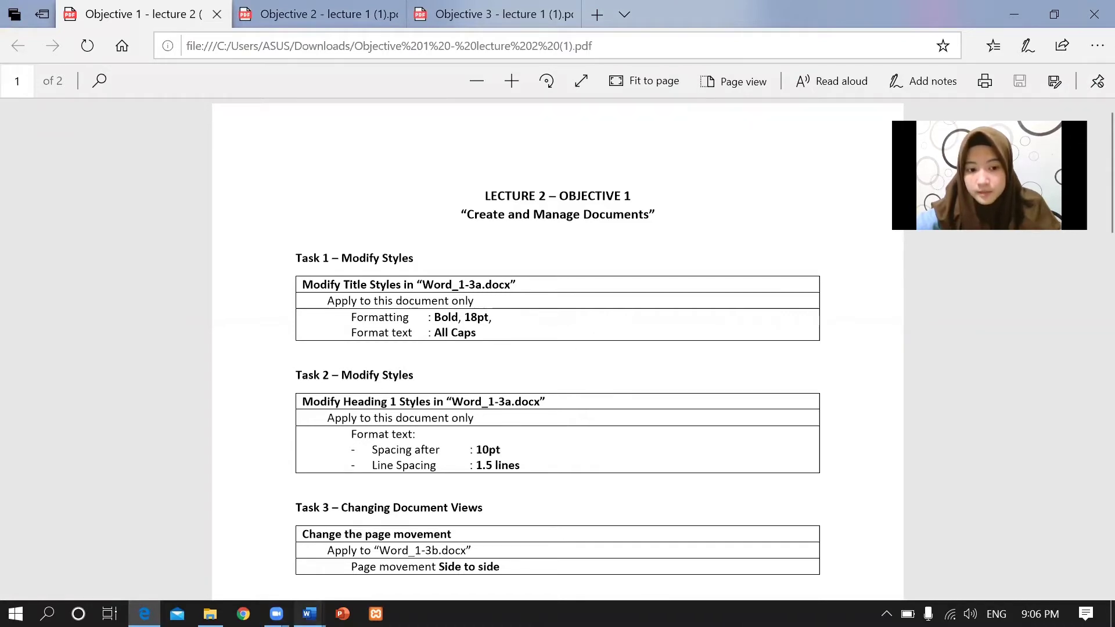
pyautogui.click(309, 614)
pyautogui.click(358, 558)
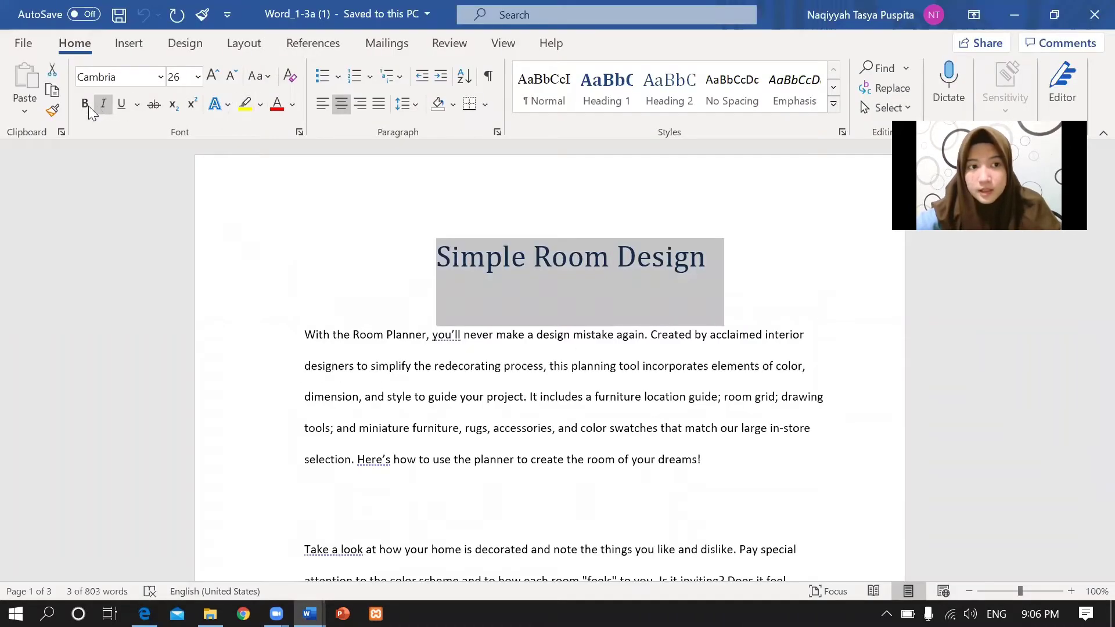
# Make the title bold, 18 pt and all caps using the Font dialog.
pyautogui.hotkey('ctrl', 'b')
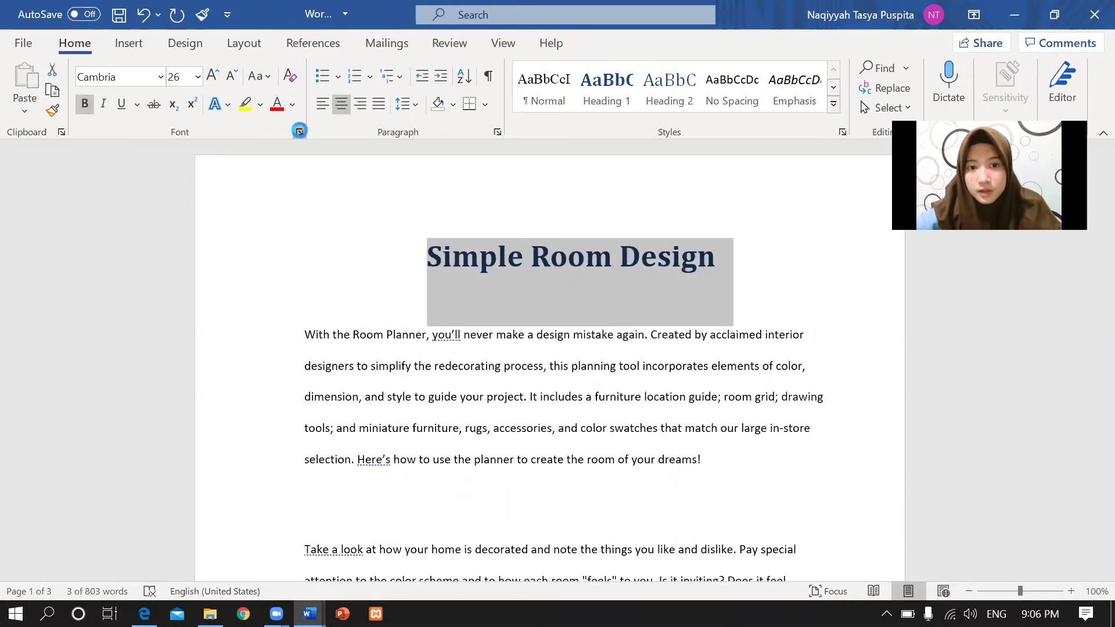
pyautogui.click(299, 131)
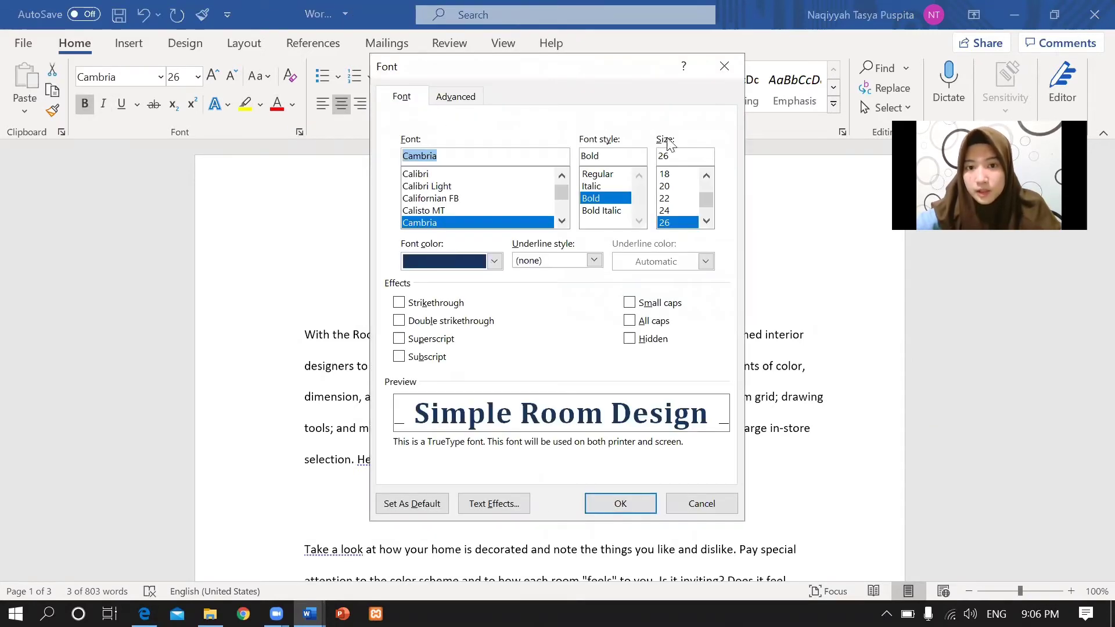
pyautogui.click(665, 174)
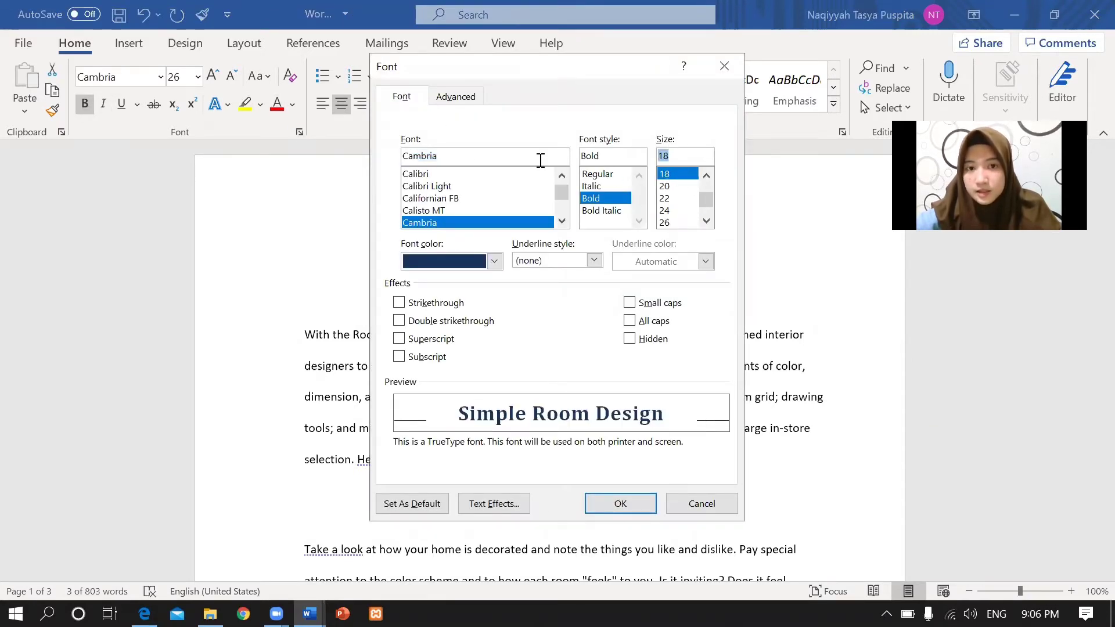
pyautogui.click(641, 323)
pyautogui.click(618, 504)
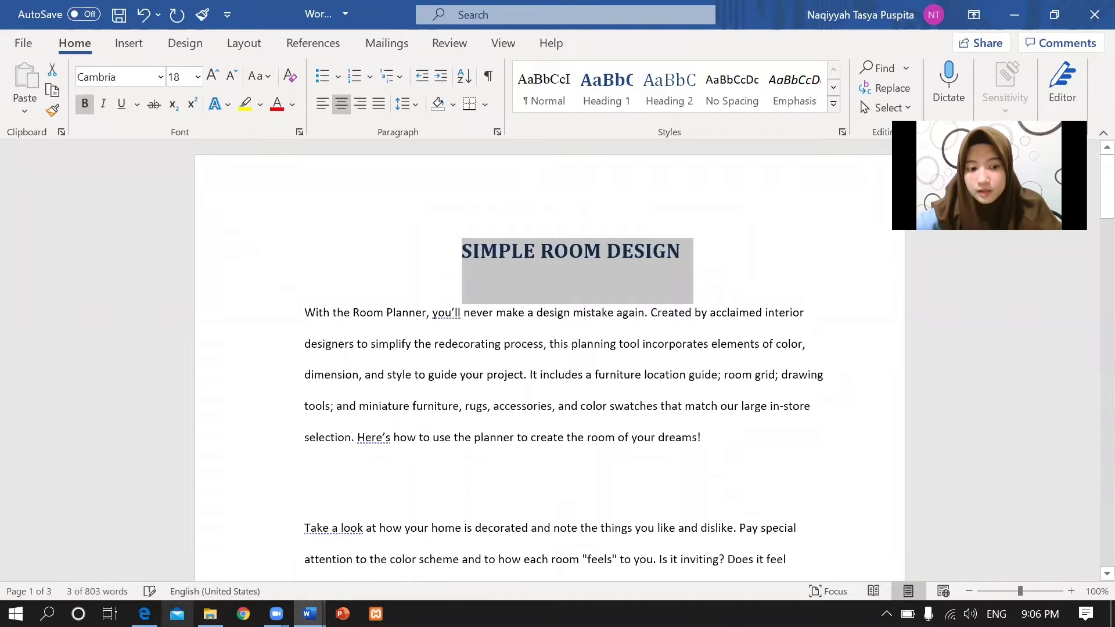
pyautogui.click(144, 614)
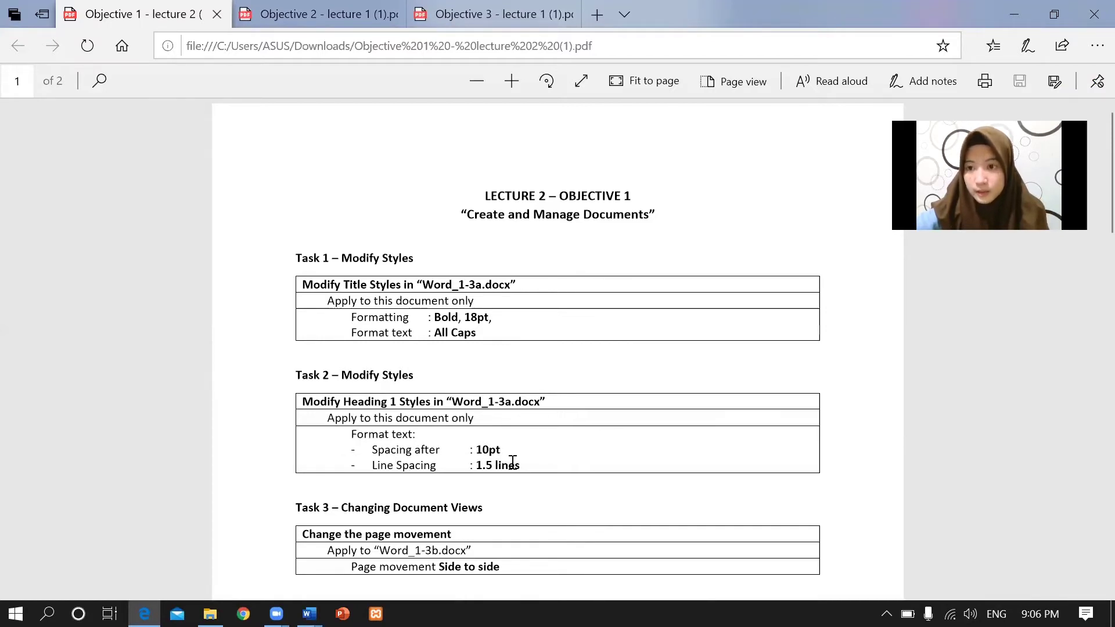
# Apply Heading 1 to the Simple Room Design title from the Styles pane in Word_1-3a.
pyautogui.moveTo(309, 613)
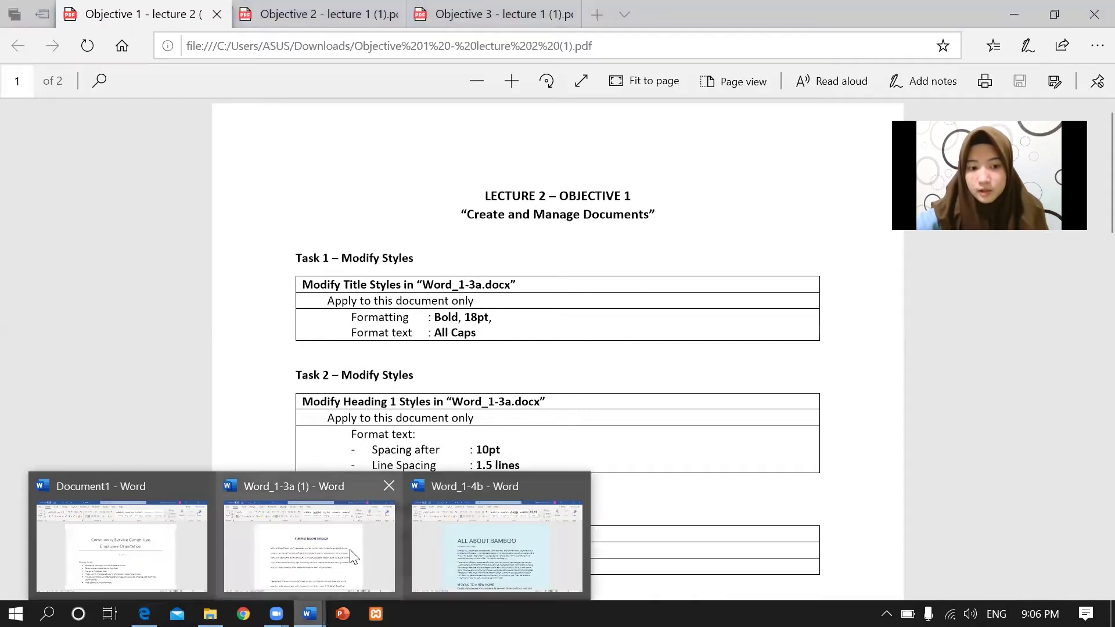
pyautogui.click(365, 534)
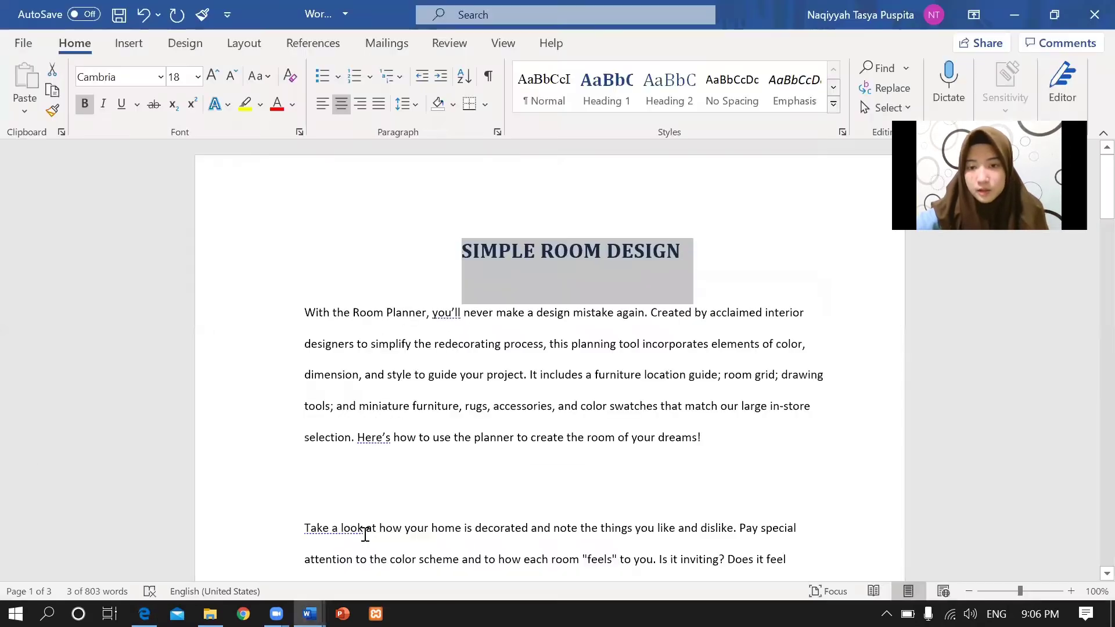
pyautogui.click(748, 249)
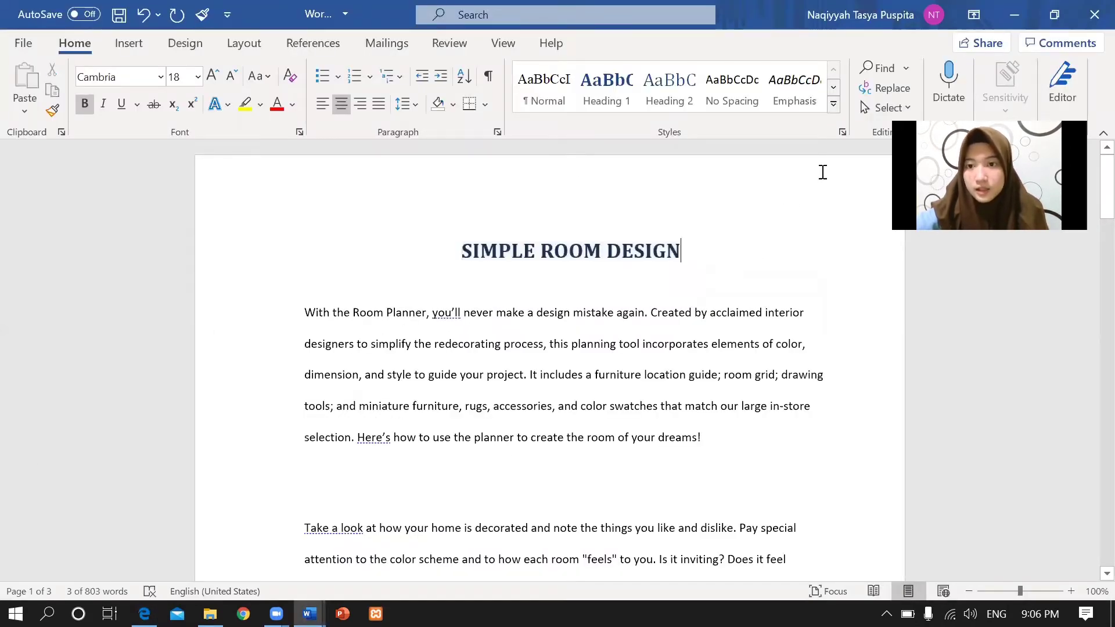
pyautogui.click(841, 133)
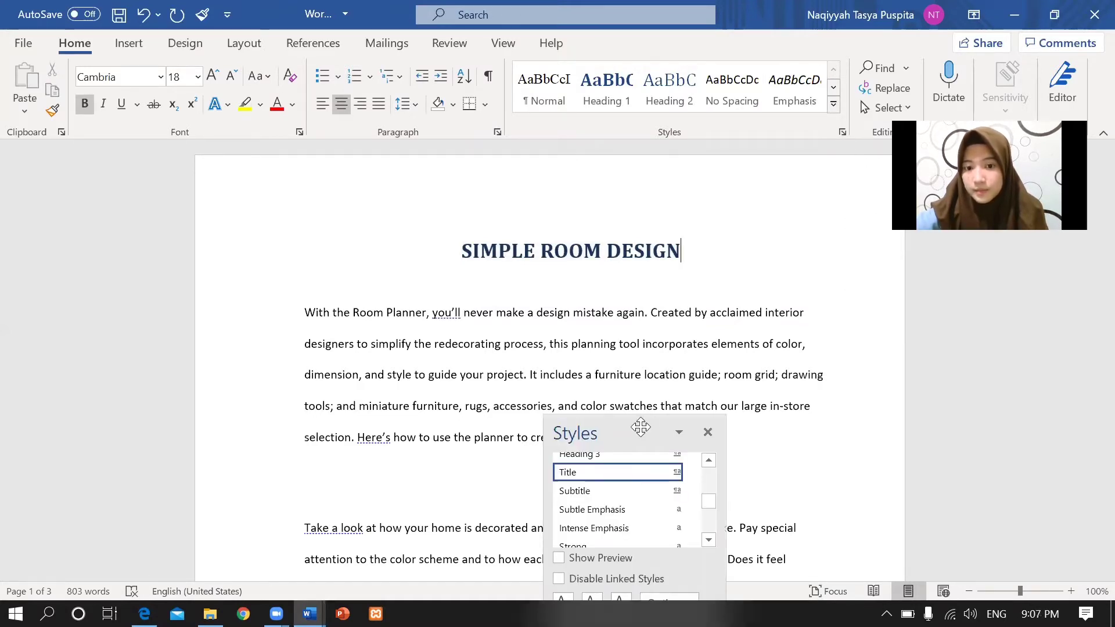
pyautogui.moveTo(639, 431); pyautogui.dragTo(729, 171)
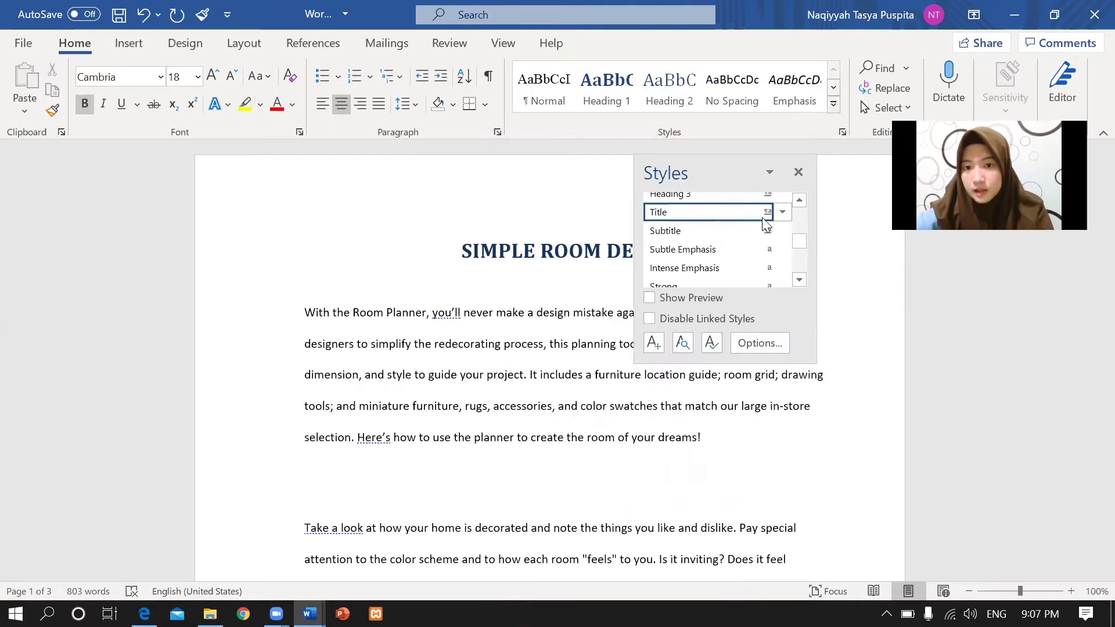
pyautogui.click(799, 209)
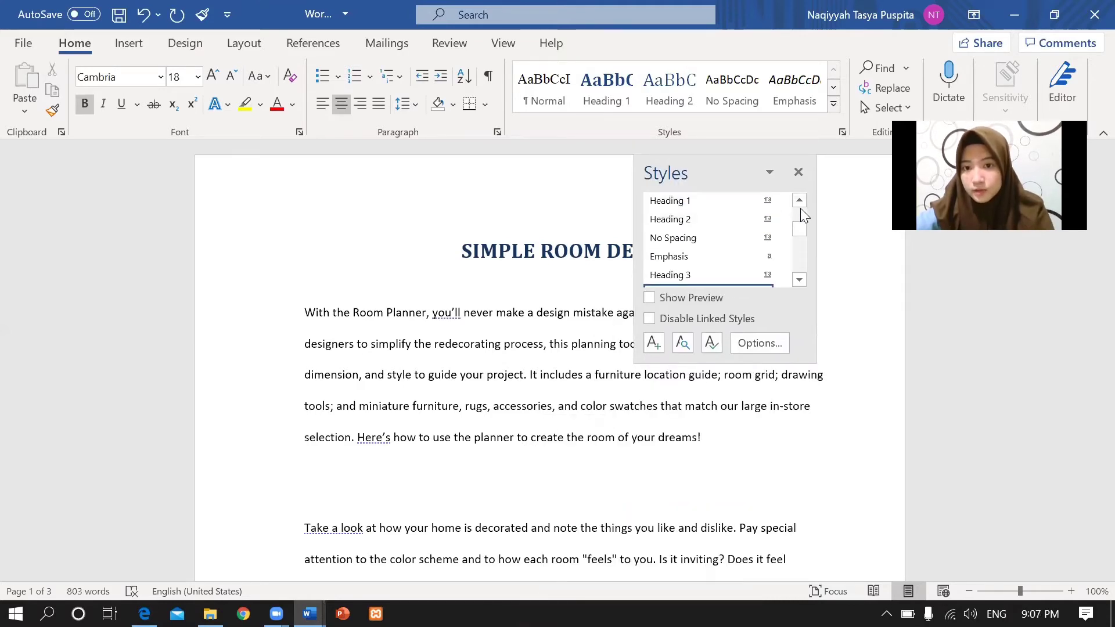
pyautogui.click(722, 203)
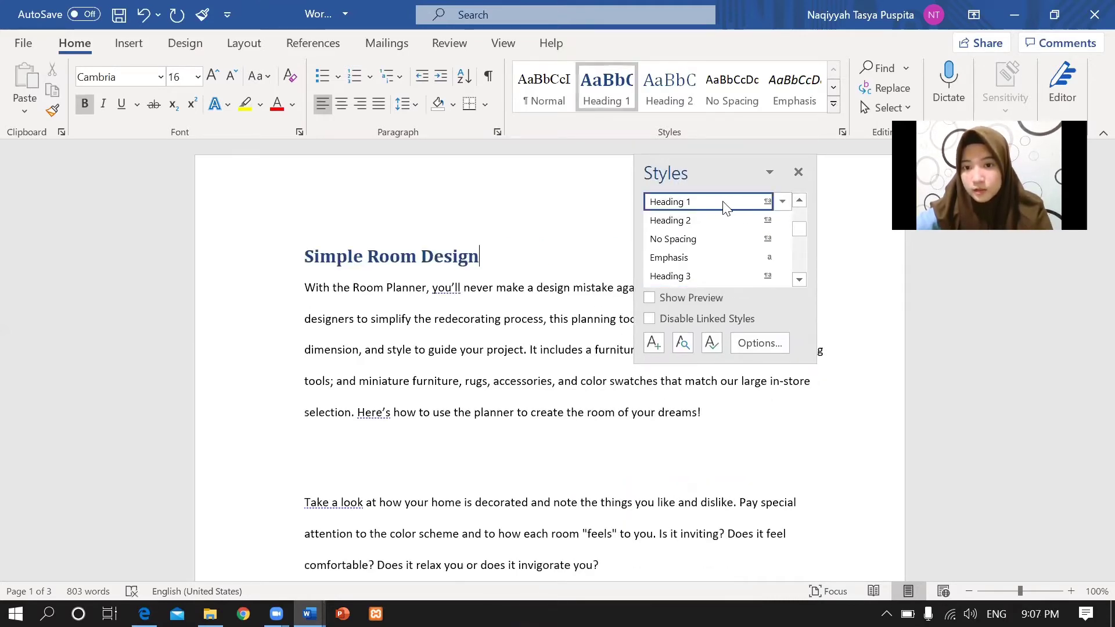
pyautogui.click(798, 169)
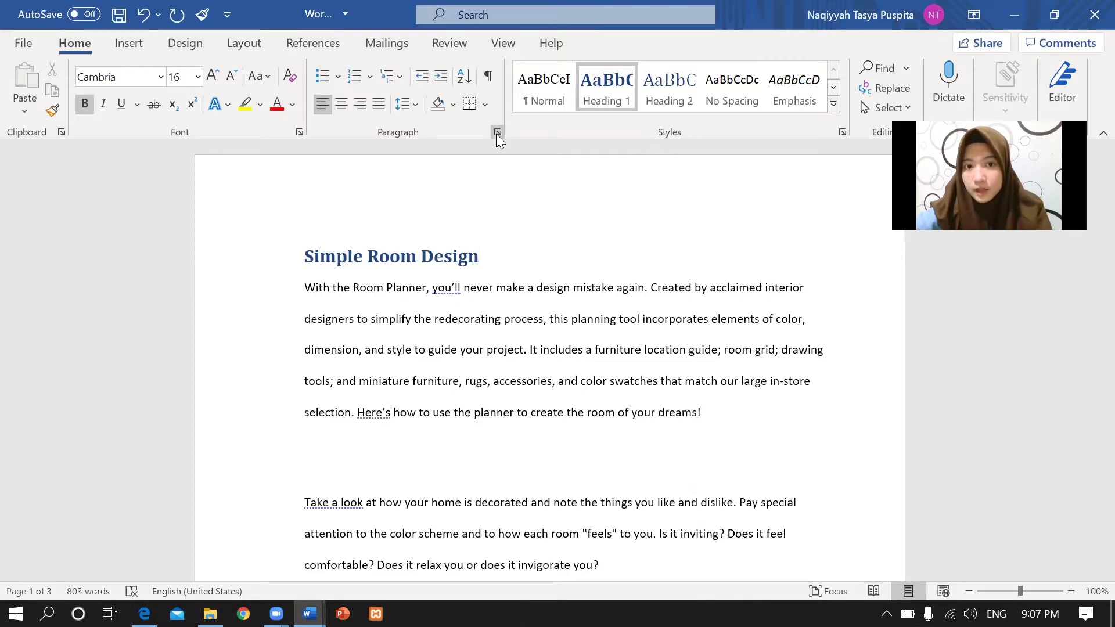
# Set the heading's paragraph spacing to 10 pt after with 1.5 lines line spacing.
pyautogui.click(496, 132)
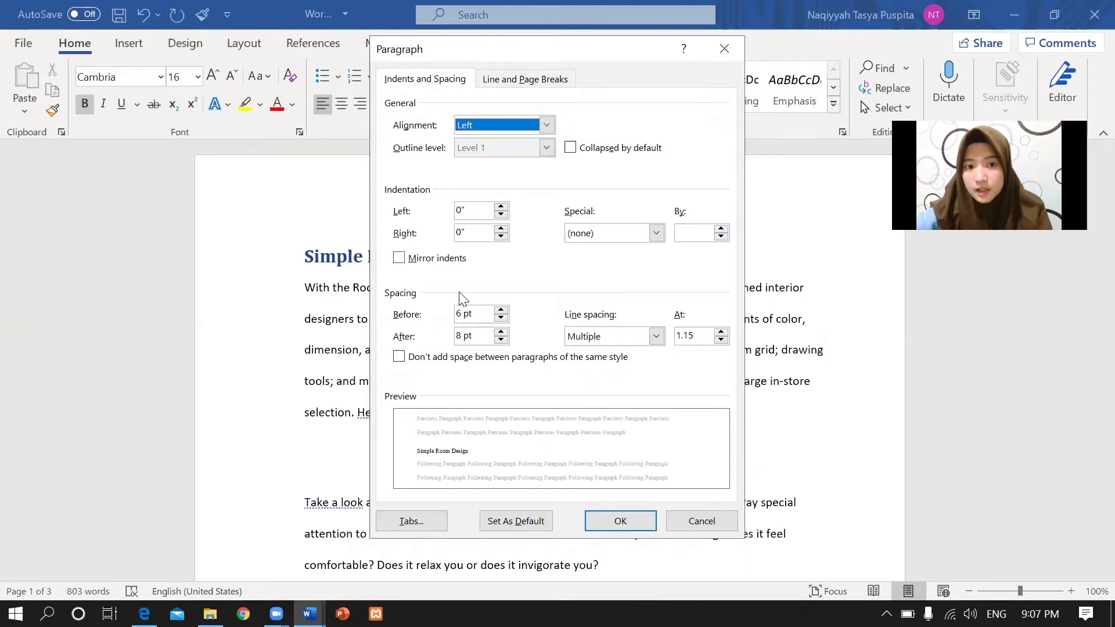
pyautogui.click(501, 332)
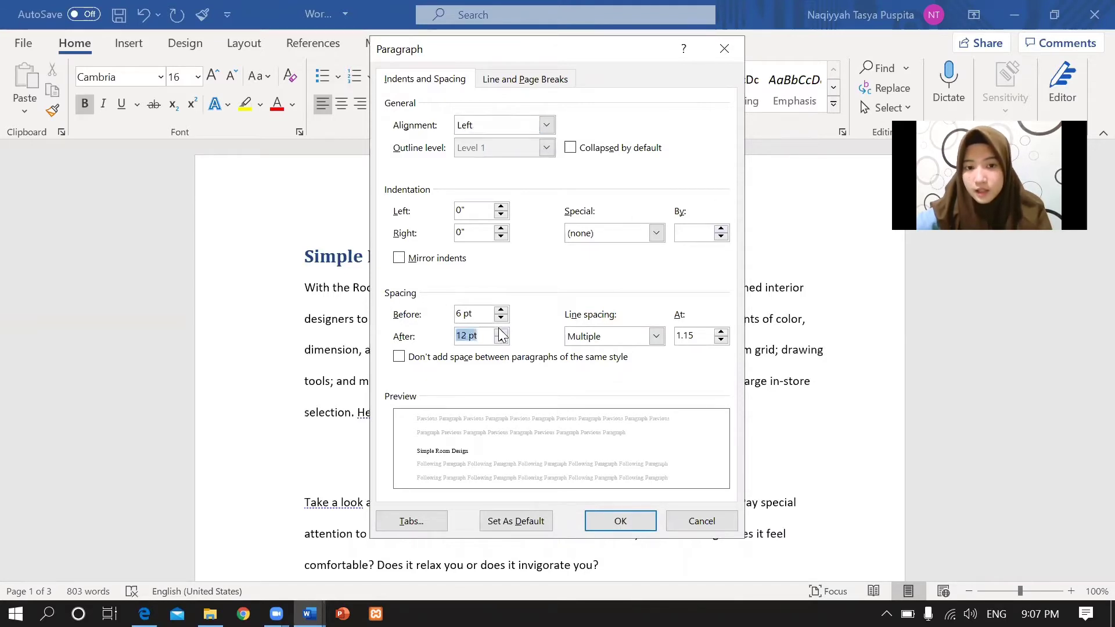
pyautogui.doubleClick(467, 336)
pyautogui.write('10')
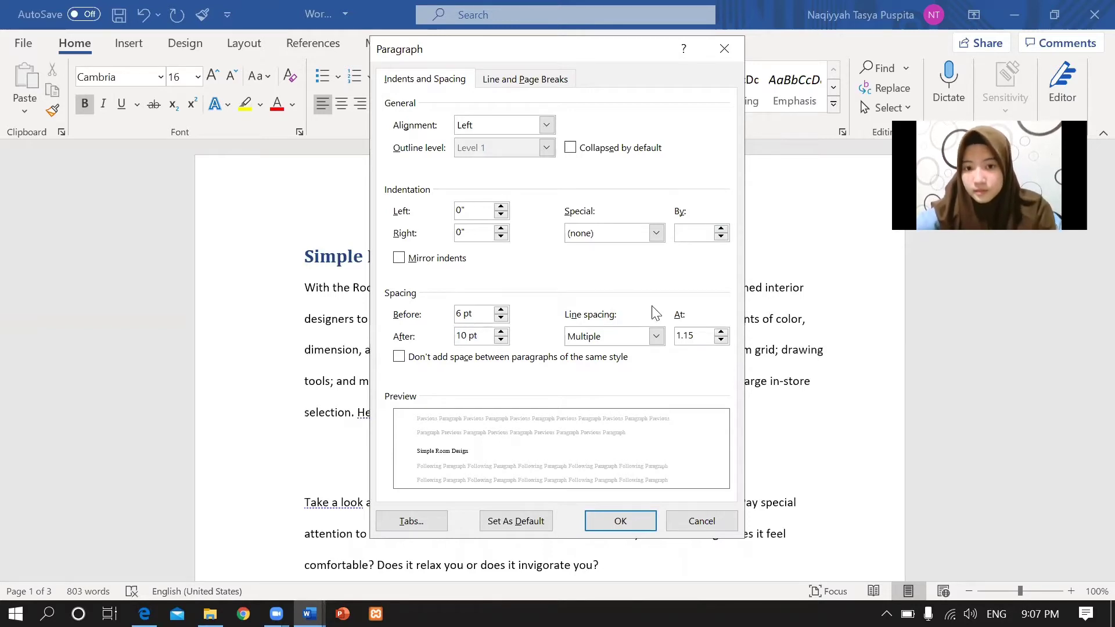
pyautogui.click(655, 337)
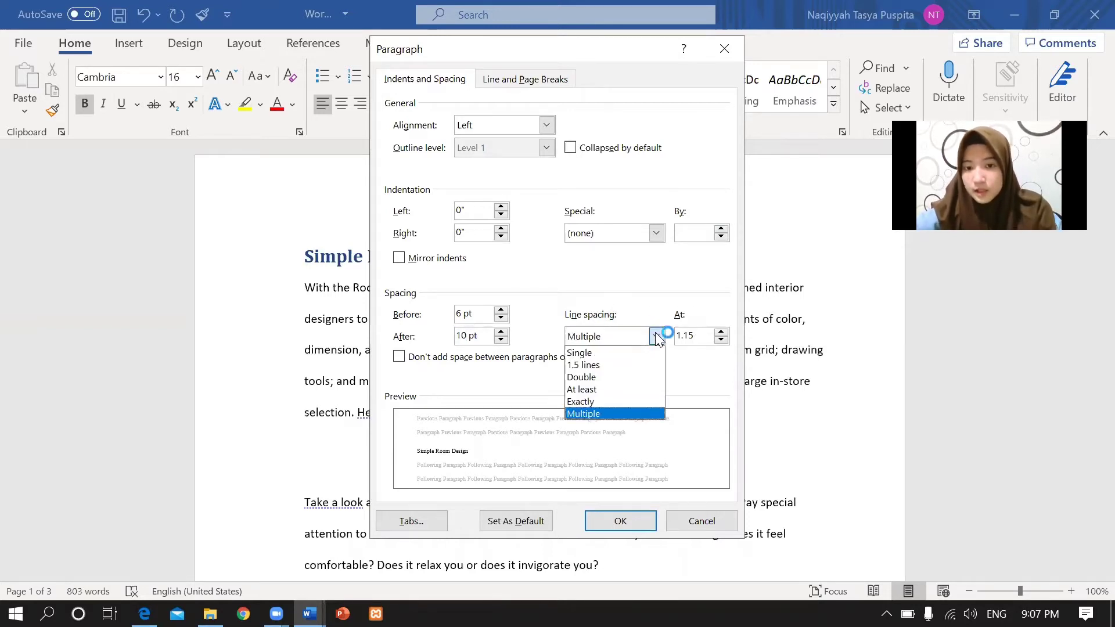
pyautogui.click(603, 372)
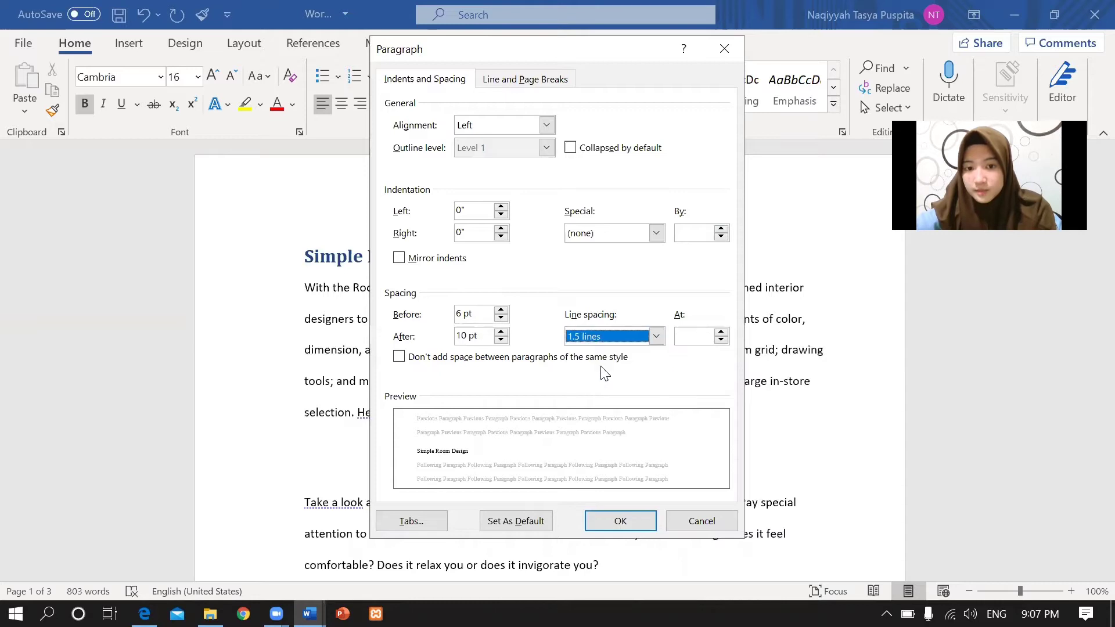
pyautogui.click(619, 523)
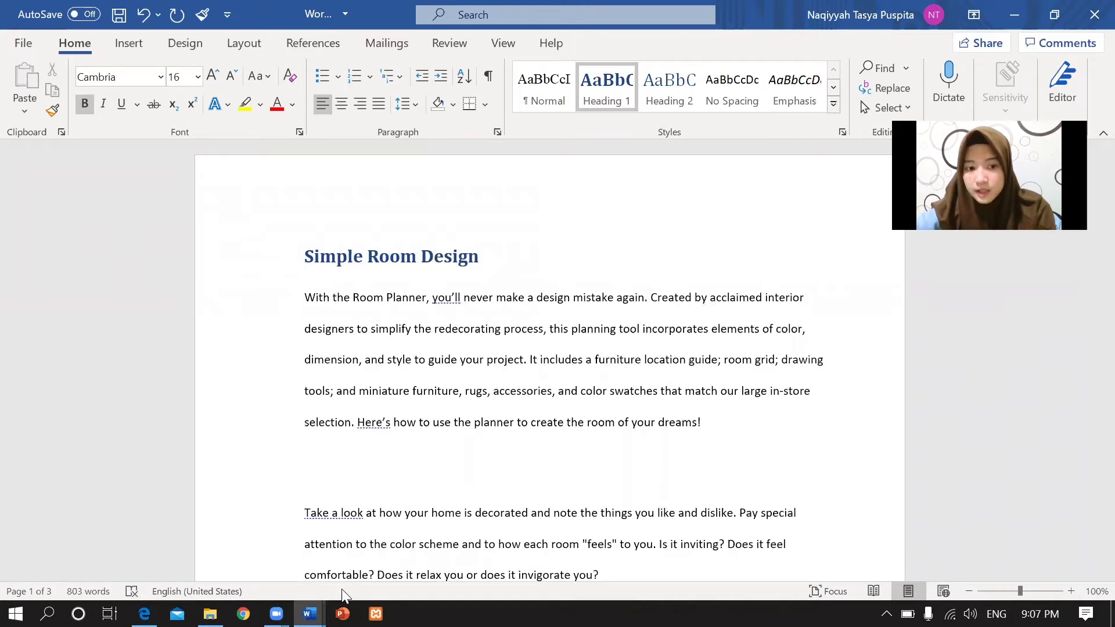
# Scroll the lecture PDF to Tasks 3–6, starting with Task 3's side-to-side page movement.
pyautogui.click(144, 614)
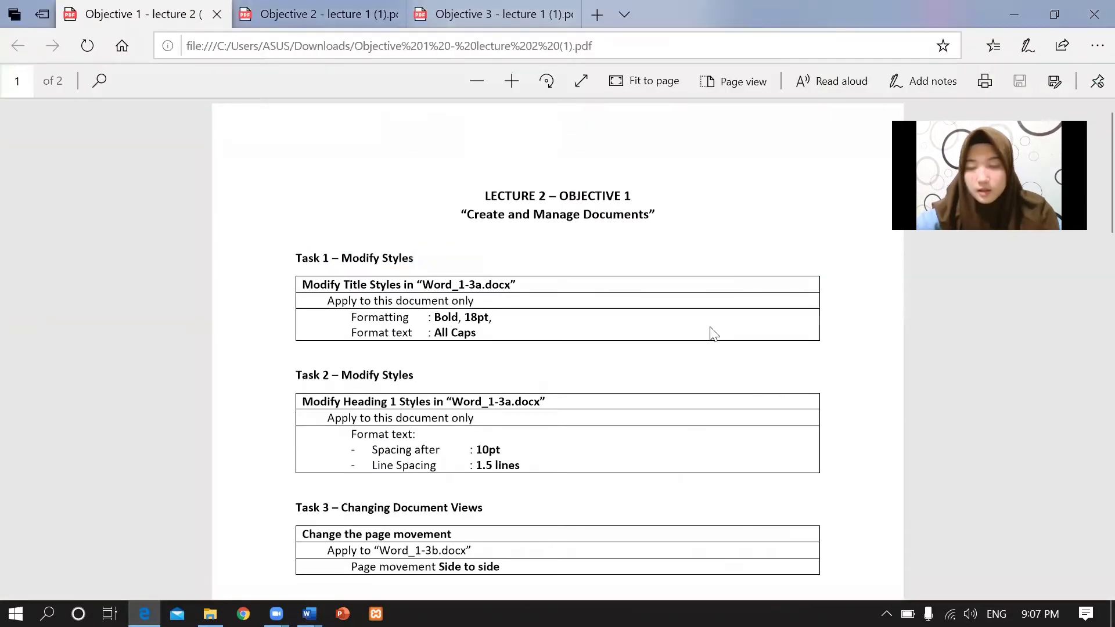
pyautogui.scroll(-5, 1087, 200)
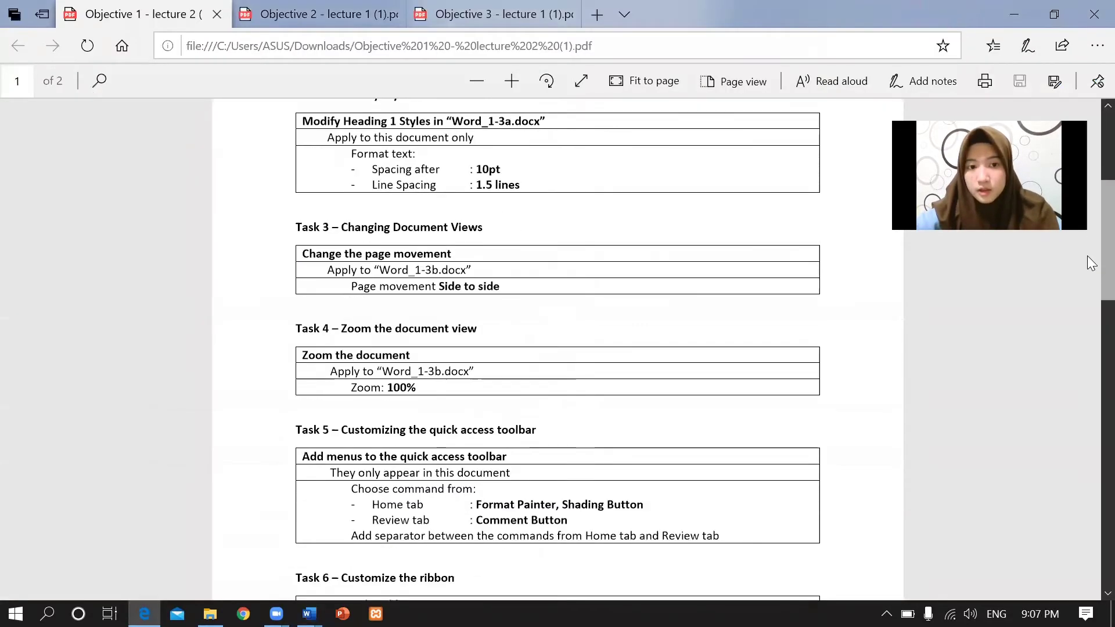
pyautogui.scroll(-1, 423, 262)
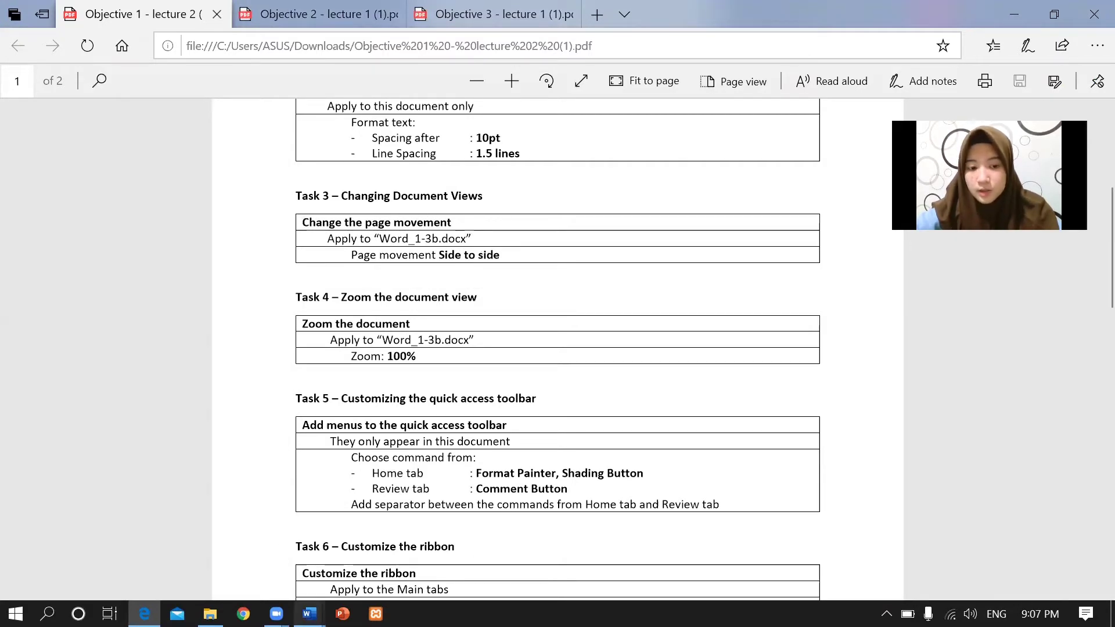
# Review Document1's Layout and View options, then confirm the Side to Side requirement in the PDF.
pyautogui.moveTo(309, 614)
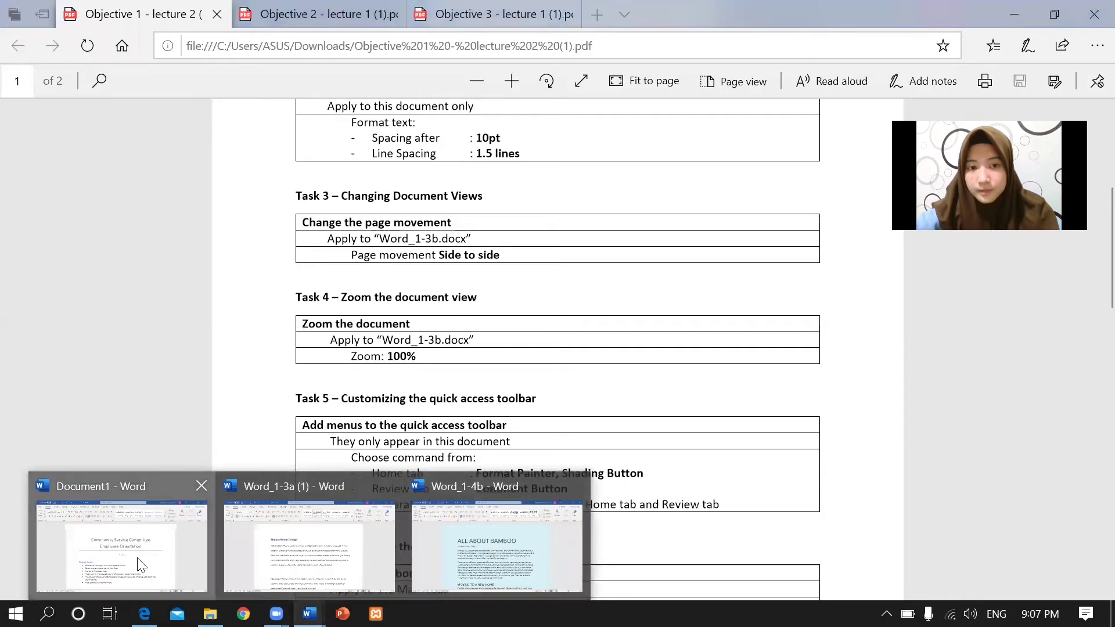
pyautogui.click(141, 565)
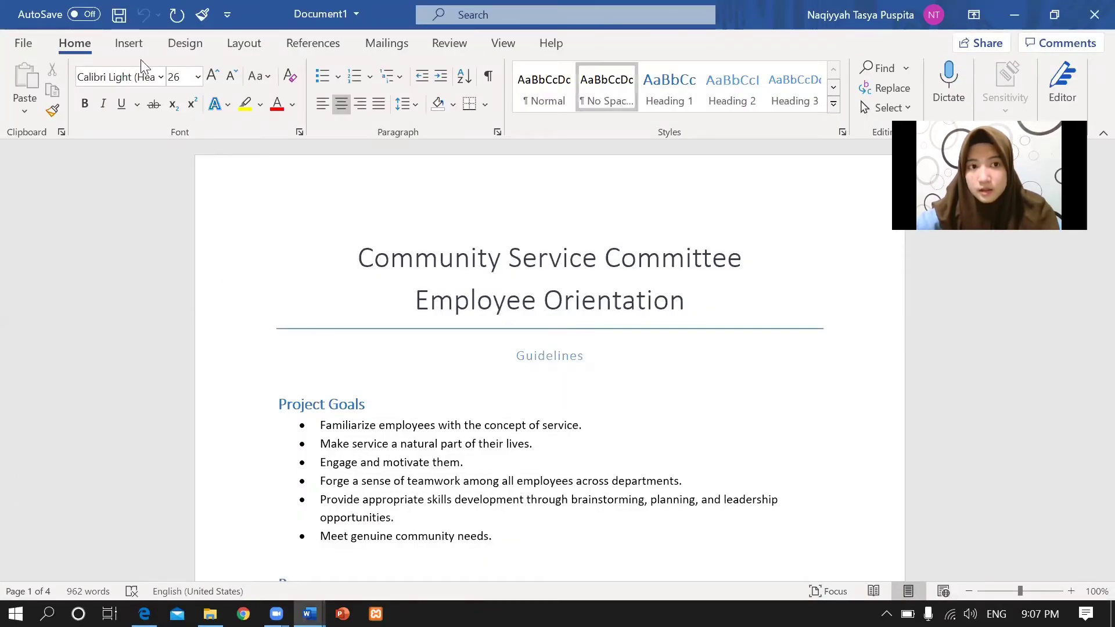
pyautogui.click(226, 51)
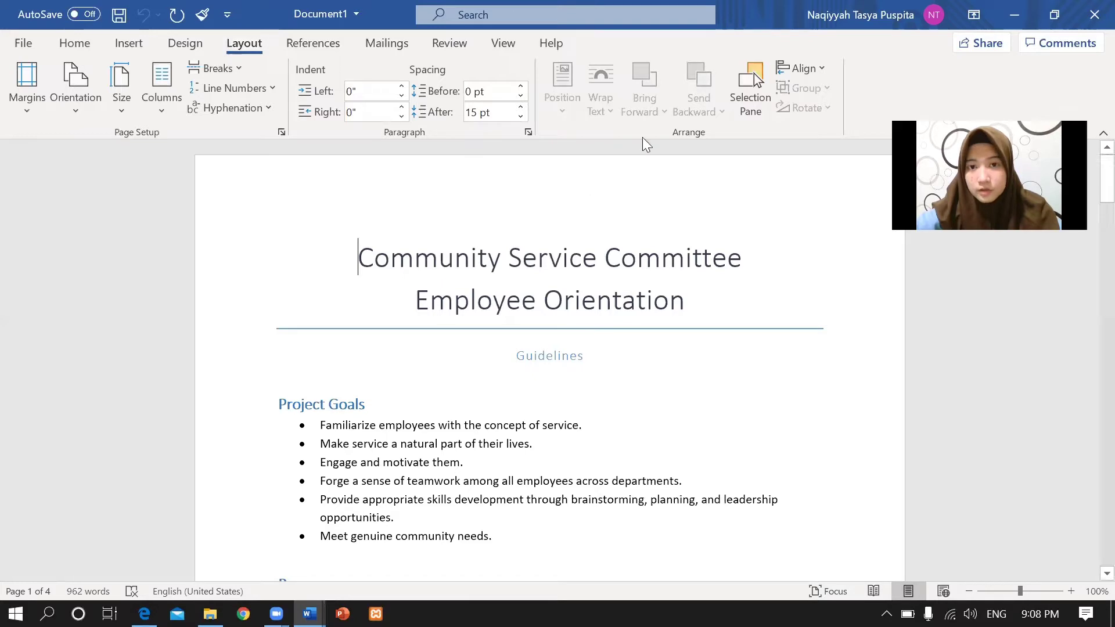
pyautogui.click(503, 44)
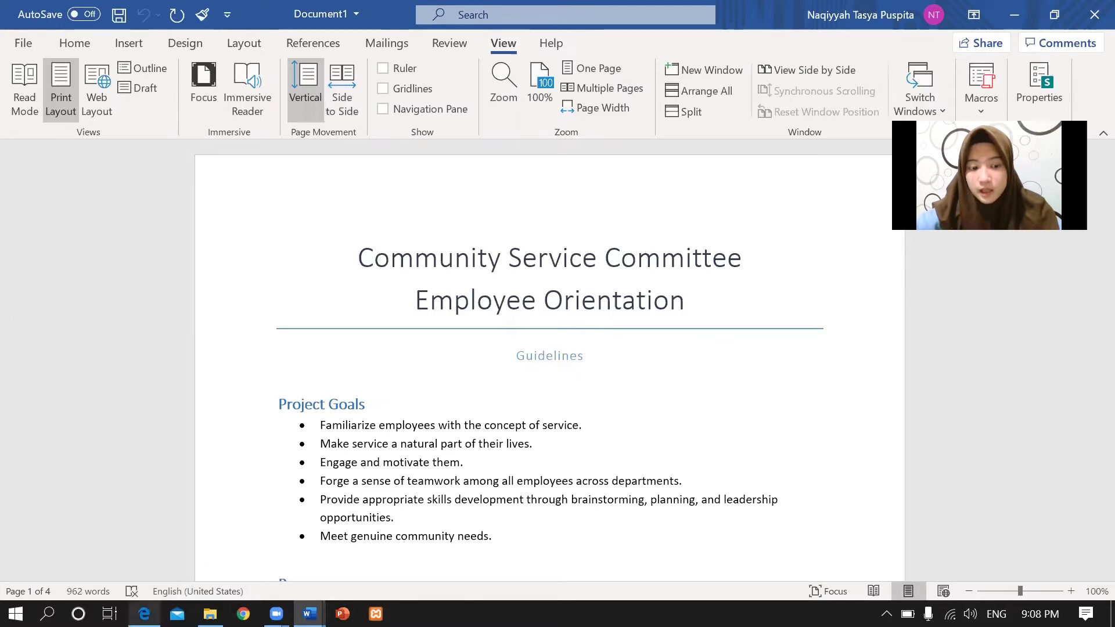
pyautogui.click(144, 614)
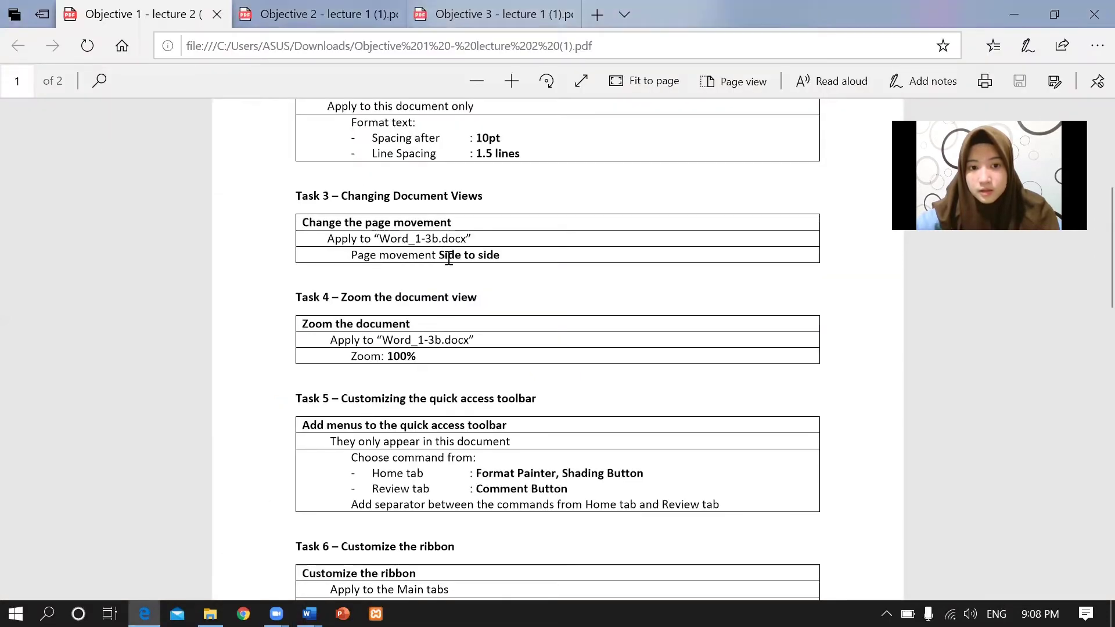
pyautogui.moveTo(435, 255); pyautogui.dragTo(508, 256)
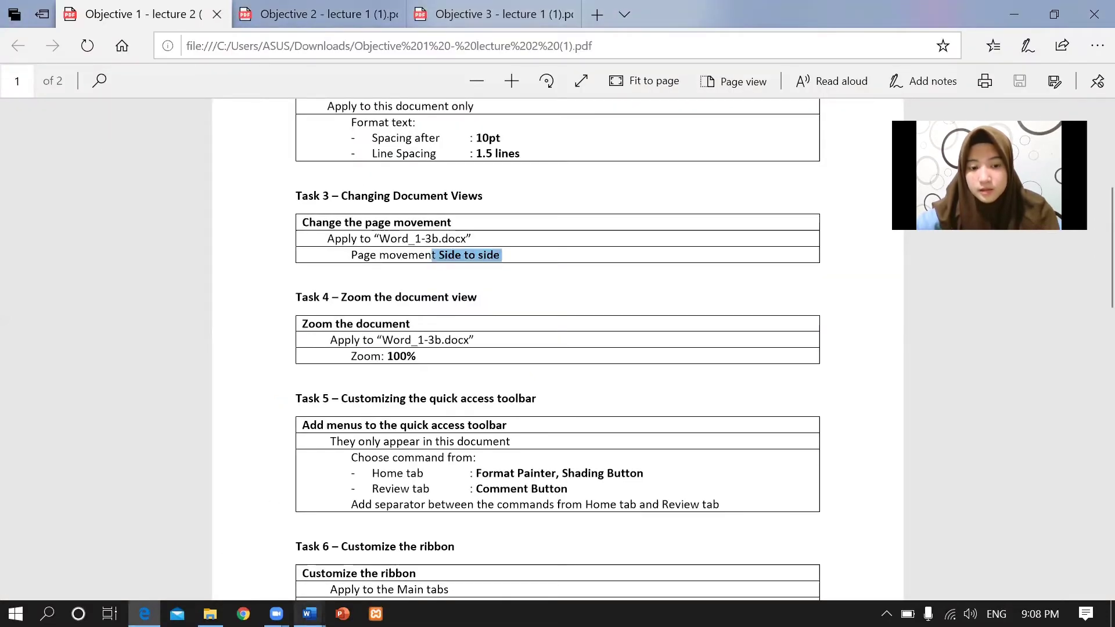
# Set Document1's page movement to Side to Side and return to the lecture PDF.
pyautogui.click(310, 614)
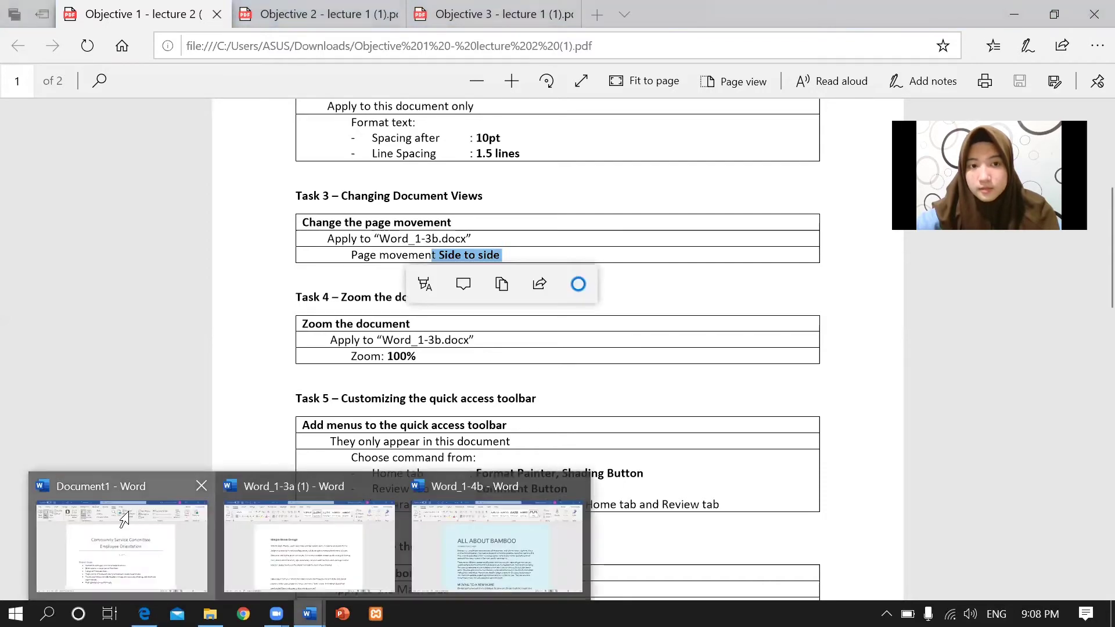
pyautogui.click(132, 518)
pyautogui.click(356, 72)
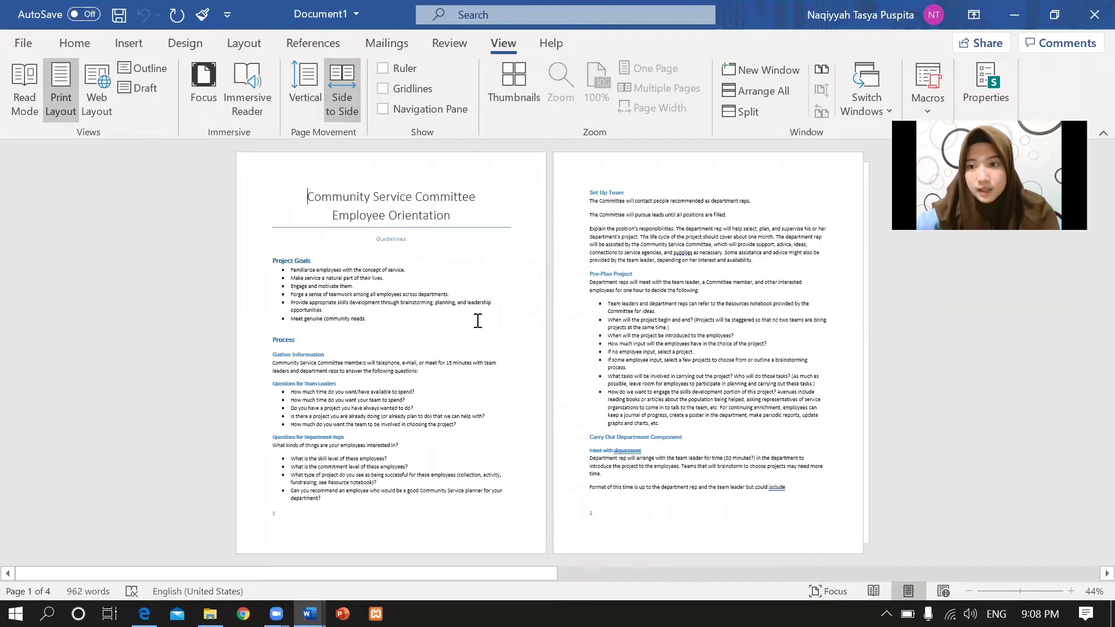
pyautogui.click(144, 613)
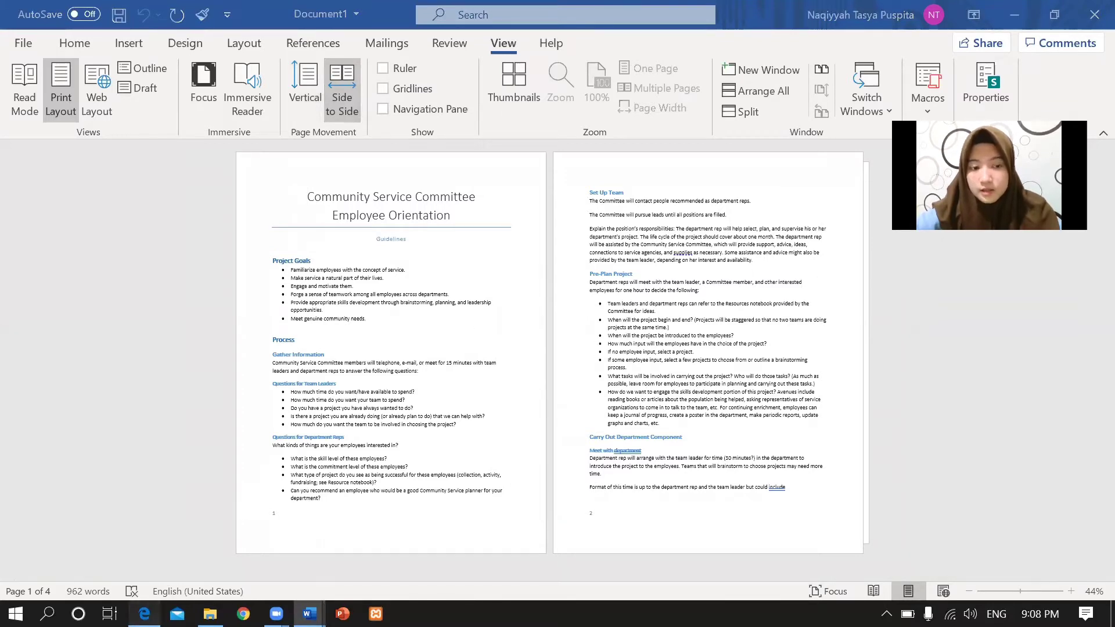
pyautogui.click(441, 339)
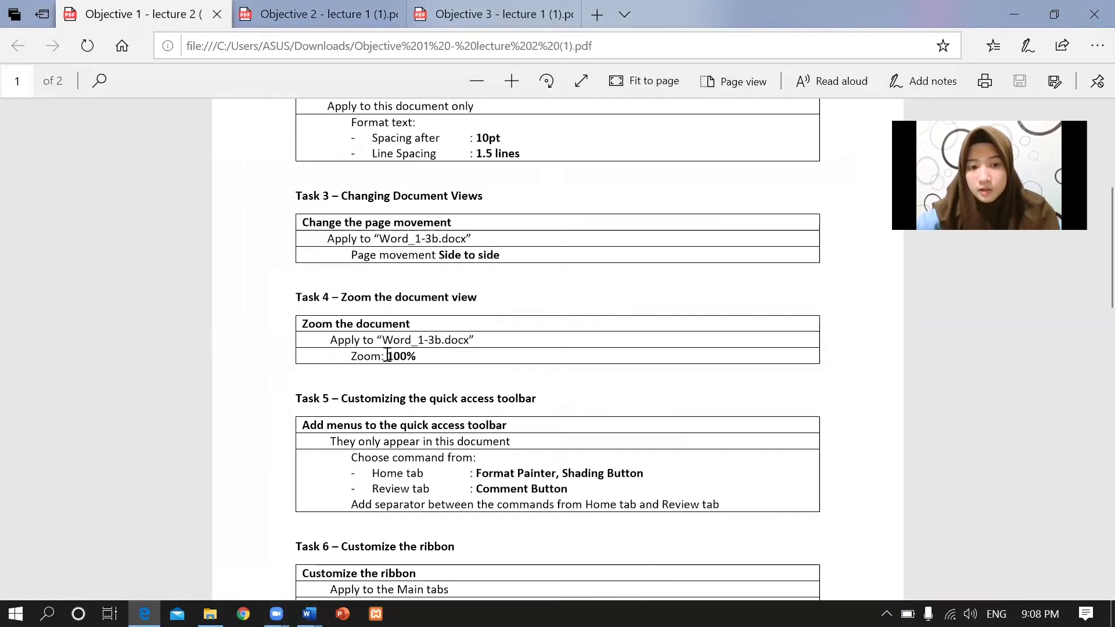
# Note the 100% zoom requirement and switch Document1's page movement back to Vertical.
pyautogui.moveTo(387, 356); pyautogui.dragTo(426, 356)
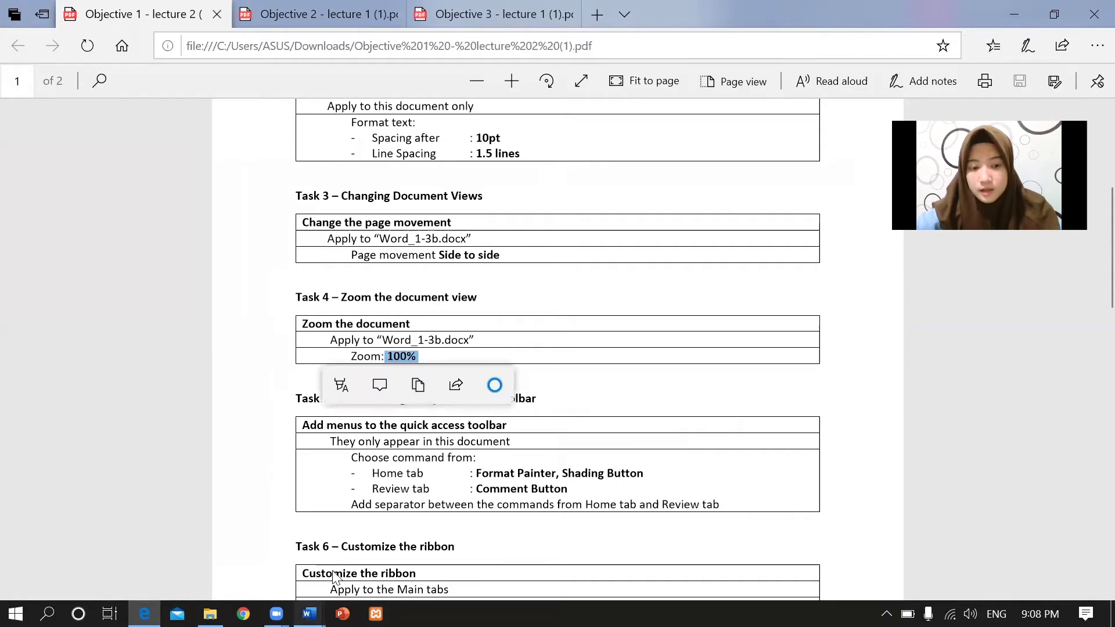
pyautogui.moveTo(310, 614)
pyautogui.click(155, 540)
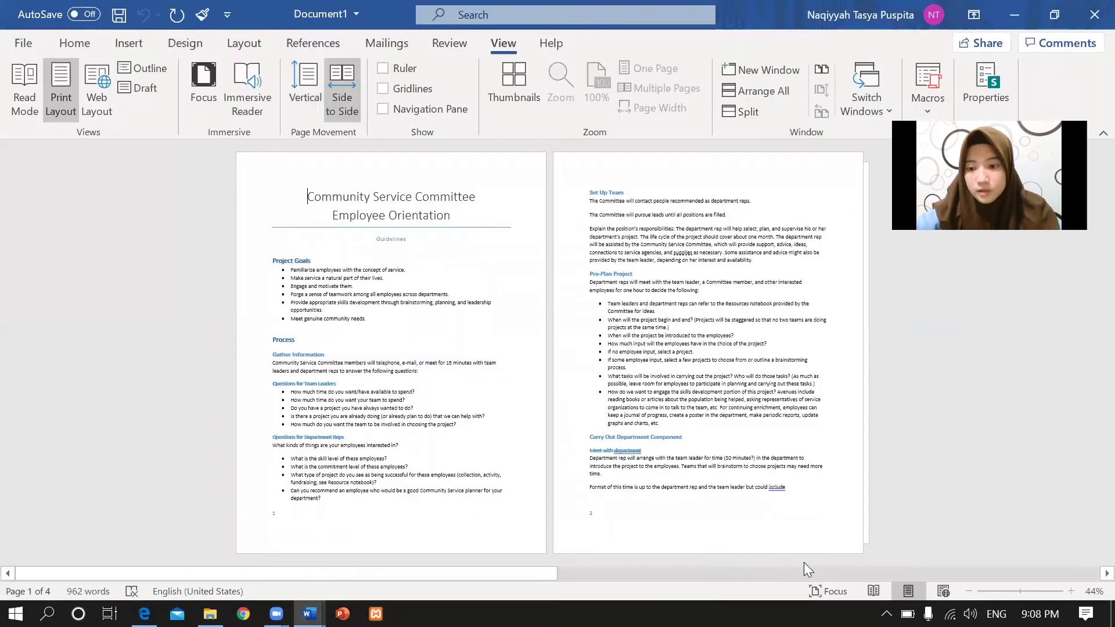
pyautogui.click(311, 80)
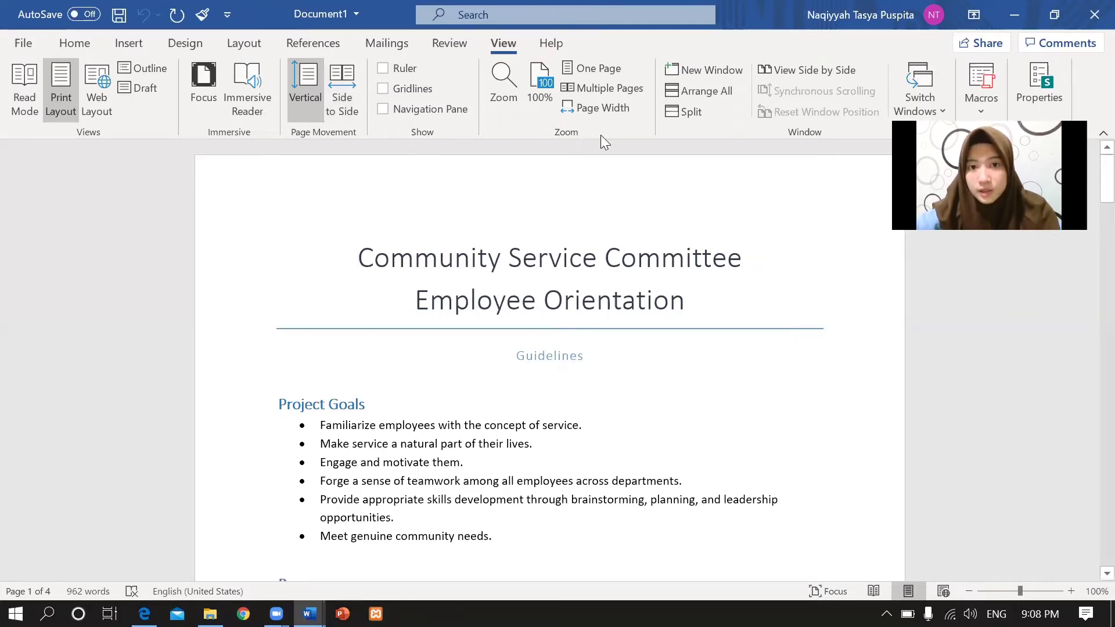
# Set Document1's zoom to 100% in the Zoom dialog and return to the task PDF.
pyautogui.click(501, 89)
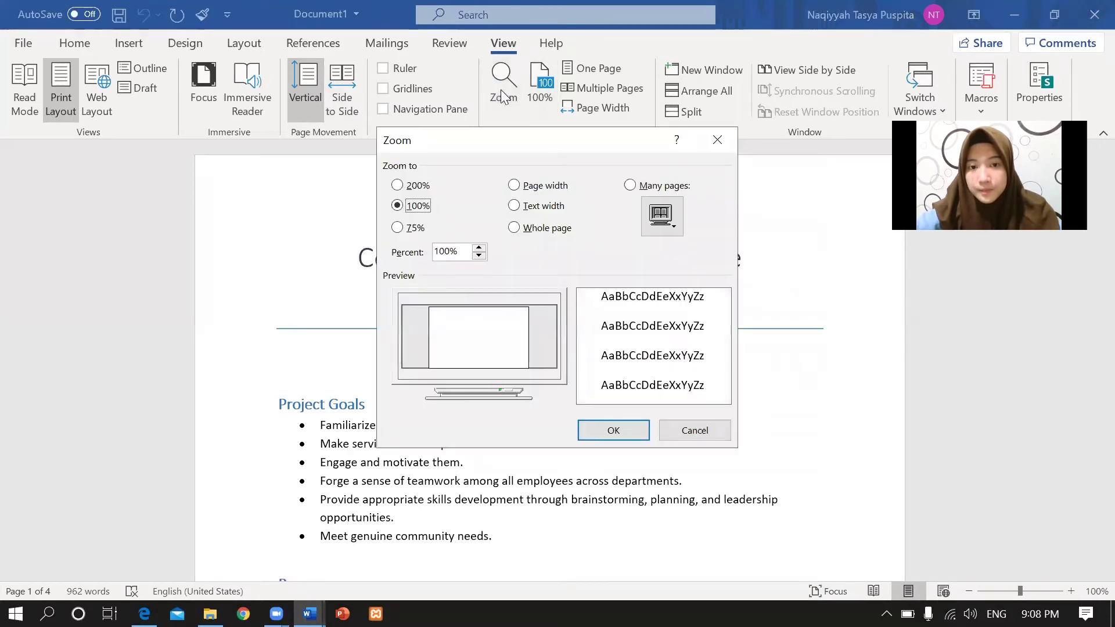
pyautogui.click(397, 185)
pyautogui.press('Down')
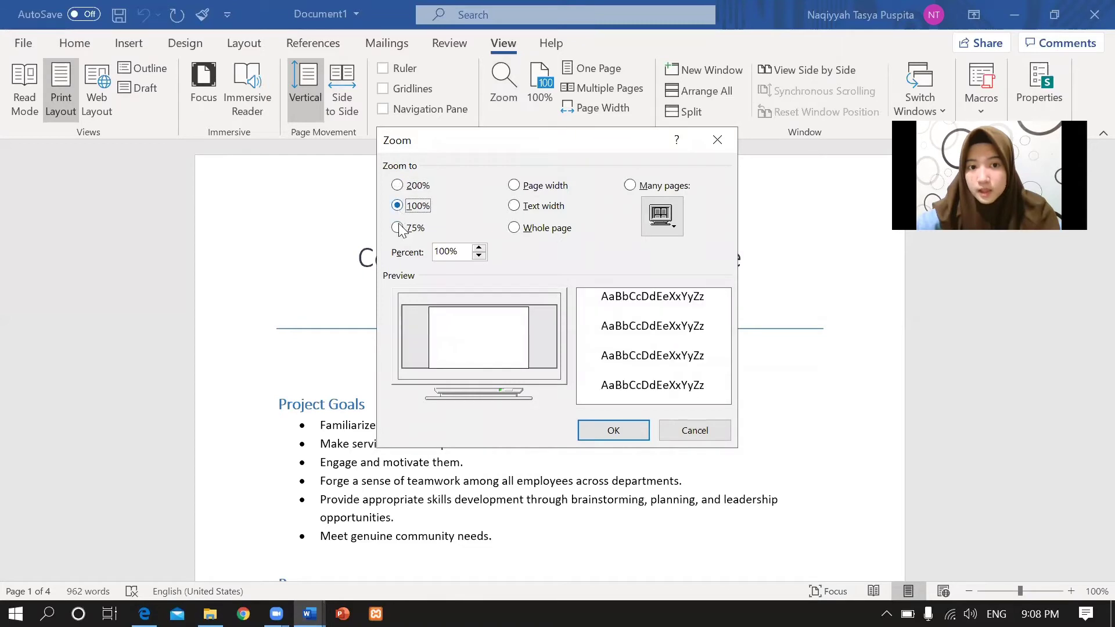
pyautogui.click(397, 229)
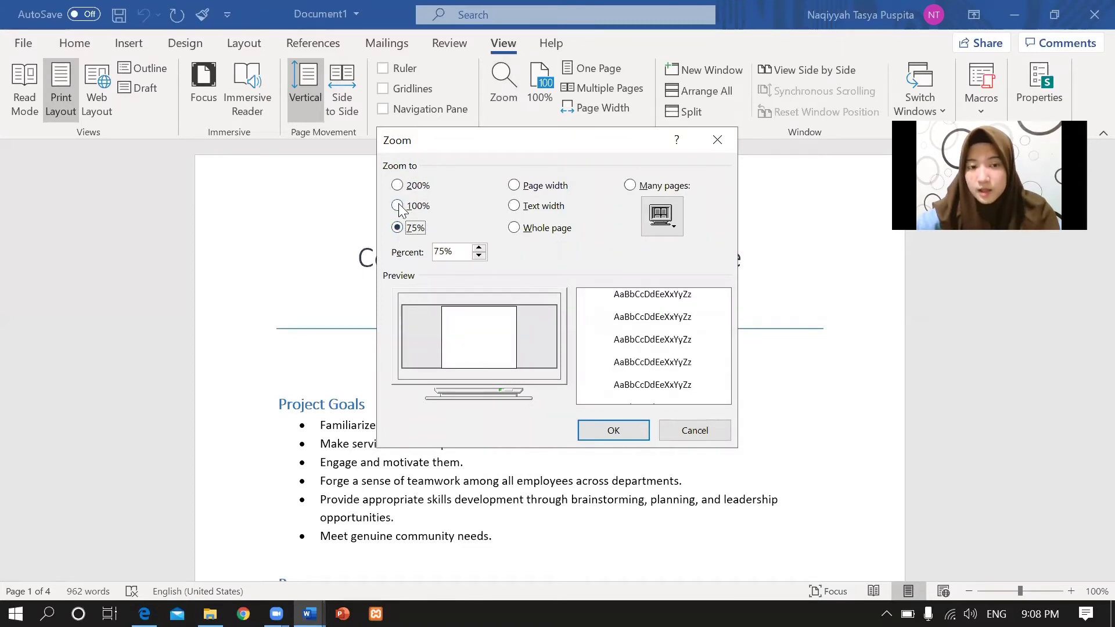
pyautogui.click(397, 206)
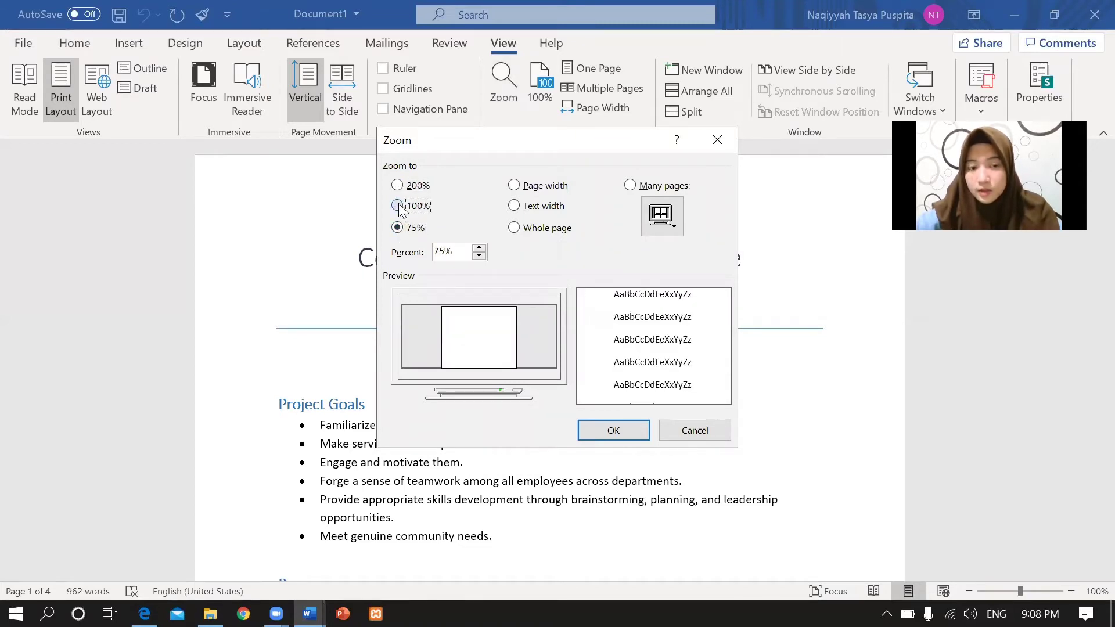
pyautogui.click(624, 436)
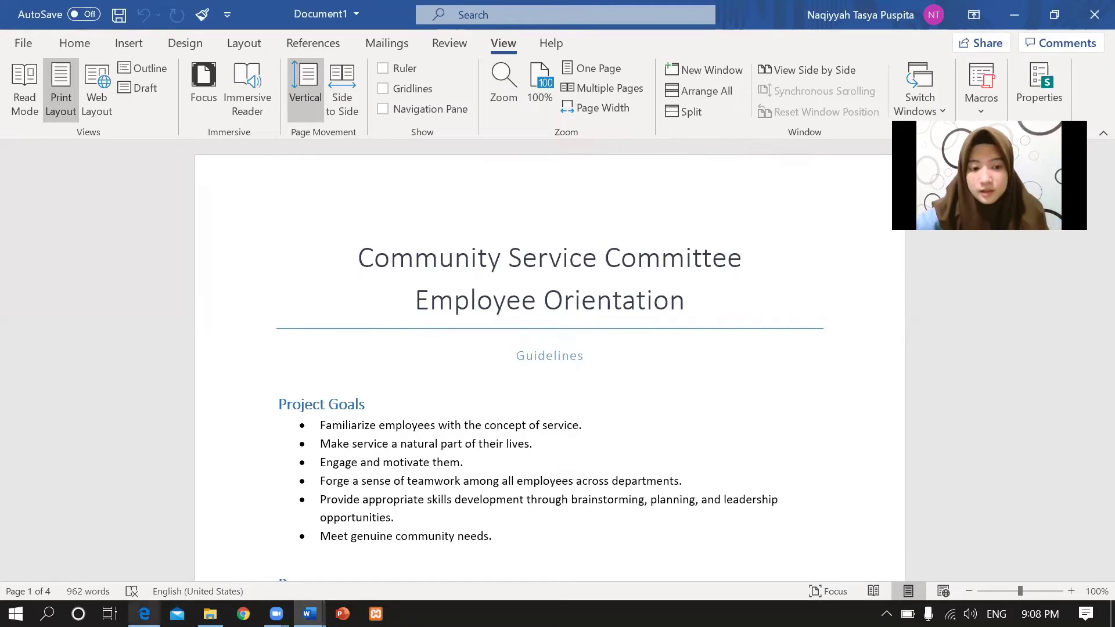
pyautogui.hotkey('alt', 'Tab')
pyautogui.click(641, 336)
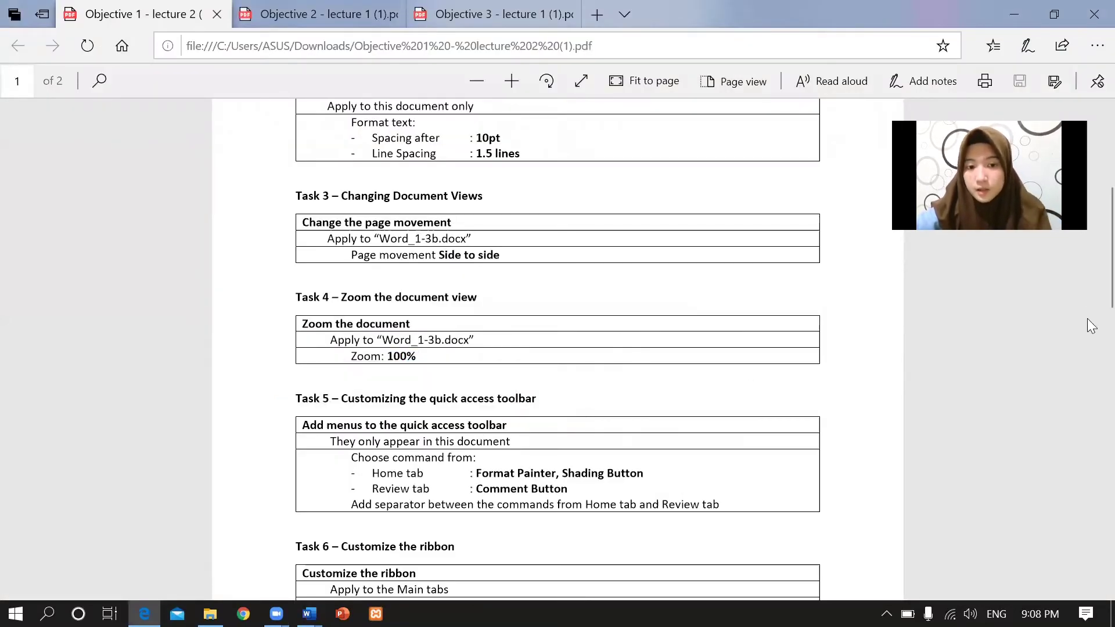
# Scroll the PDF to Task 5's Format Painter and Shading Button requirements, then return to Document1.
pyautogui.scroll(-3, 1090, 238)
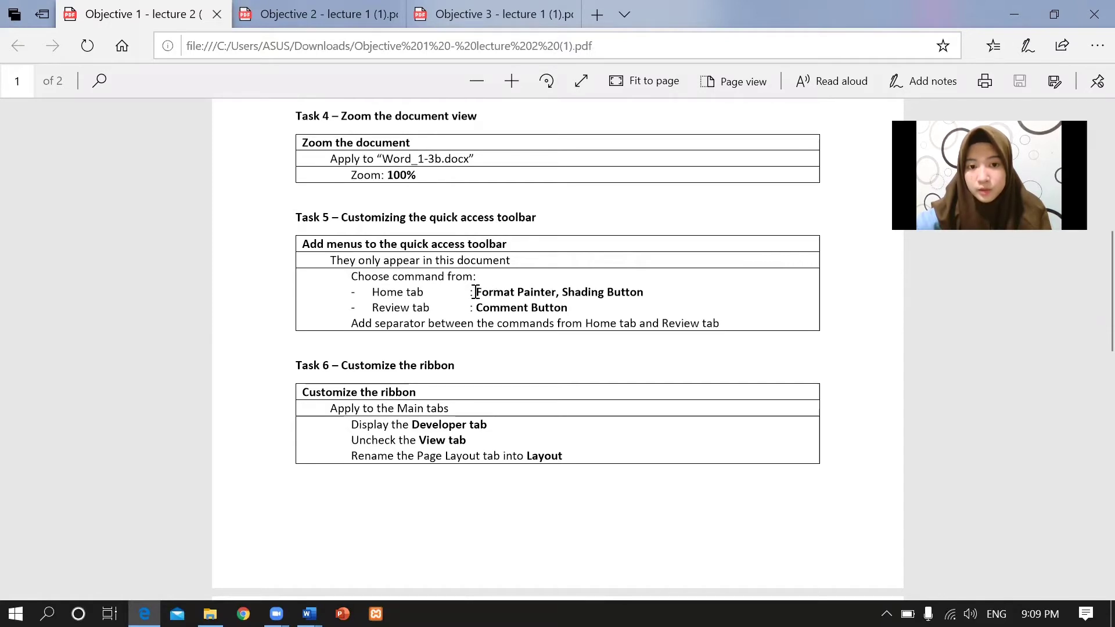
pyautogui.moveTo(476, 291); pyautogui.dragTo(647, 291)
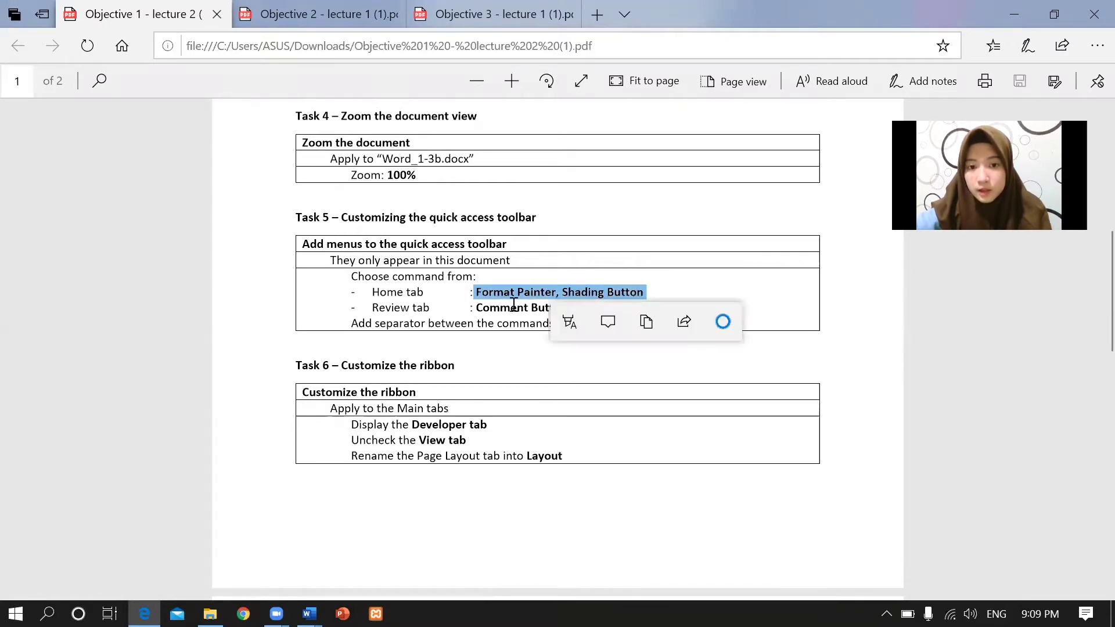
pyautogui.click(488, 305)
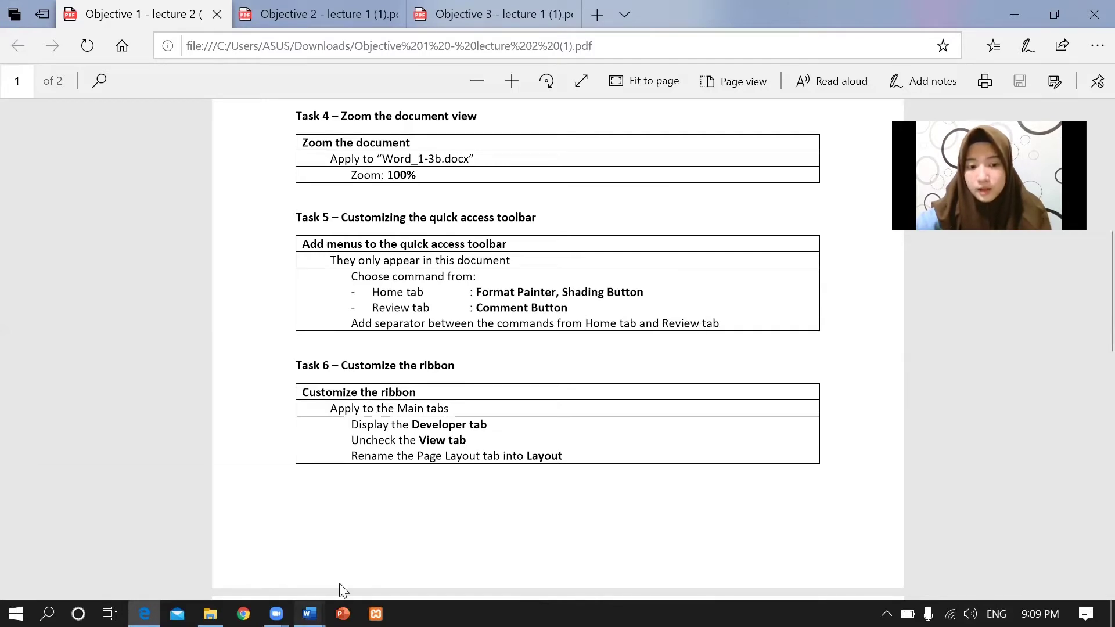
pyautogui.click(309, 614)
pyautogui.click(171, 553)
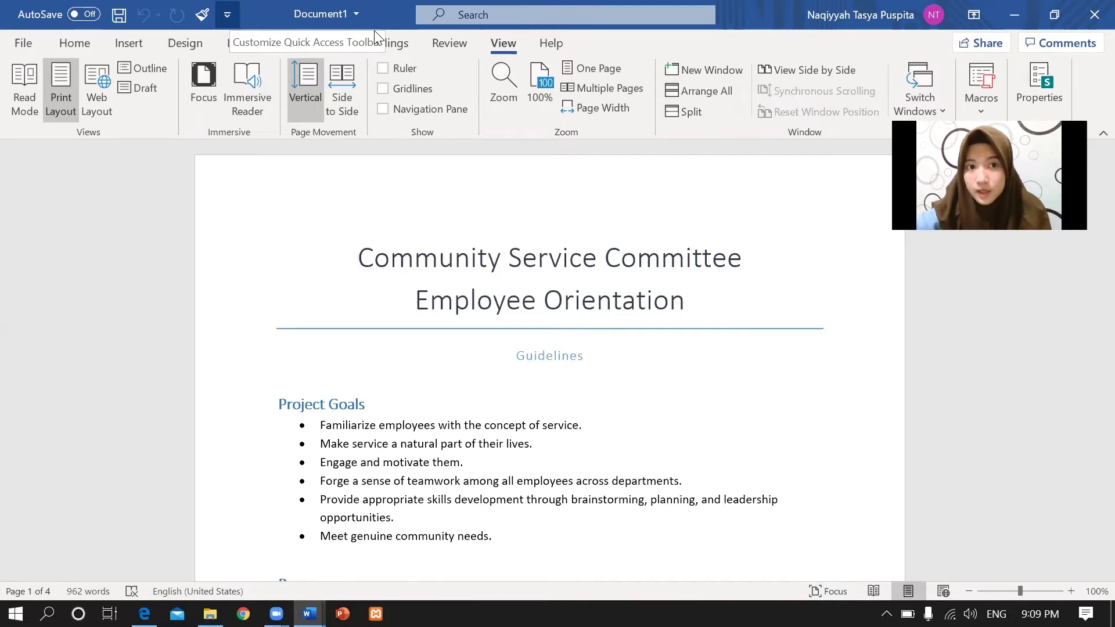
# In Quick Access Toolbar More Commands, list Home tab commands and confirm Format Painter is already added.
pyautogui.click(227, 14)
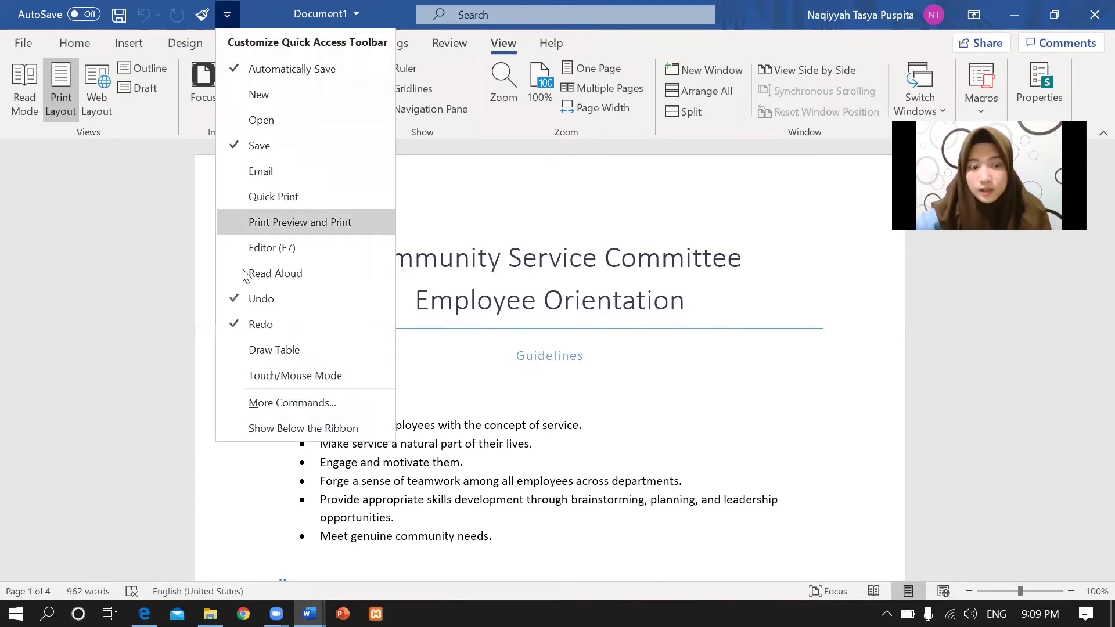
pyautogui.click(277, 401)
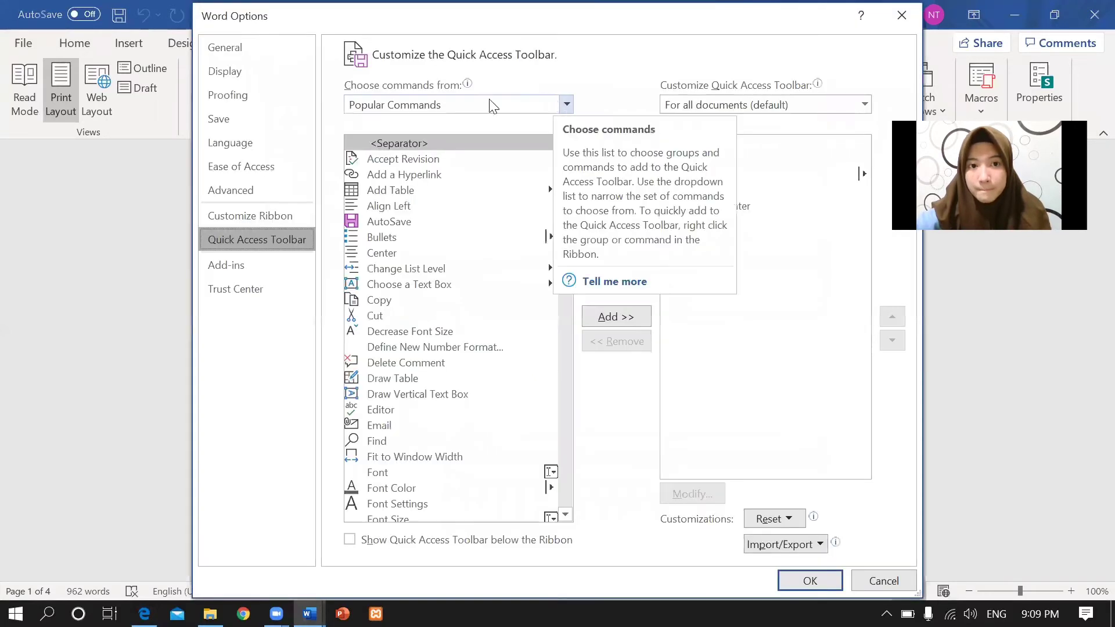
pyautogui.click(564, 104)
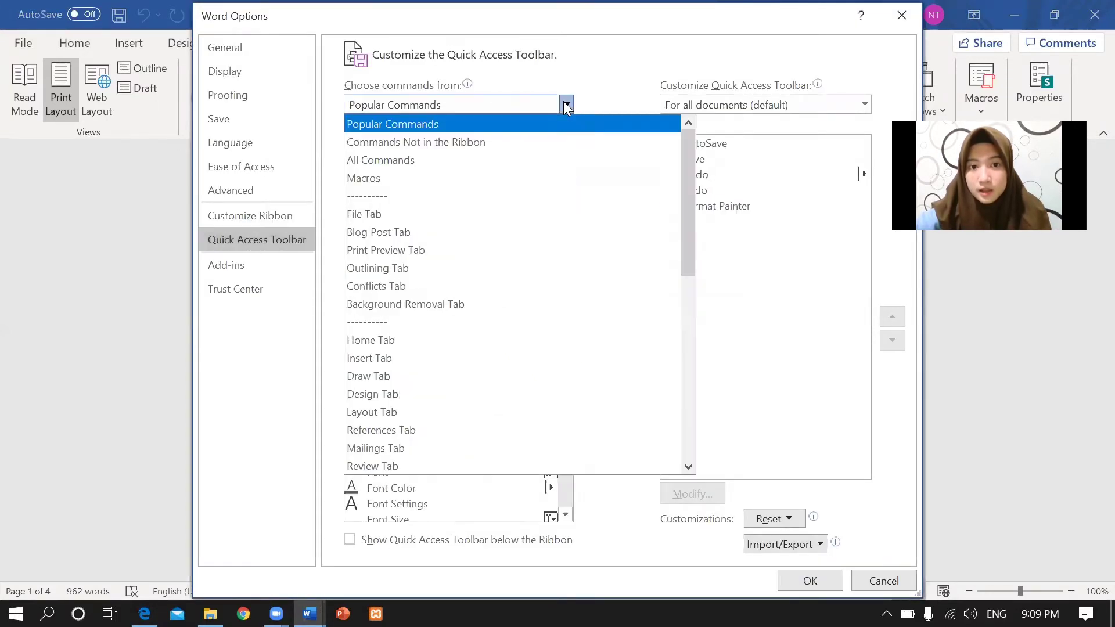
pyautogui.click(395, 341)
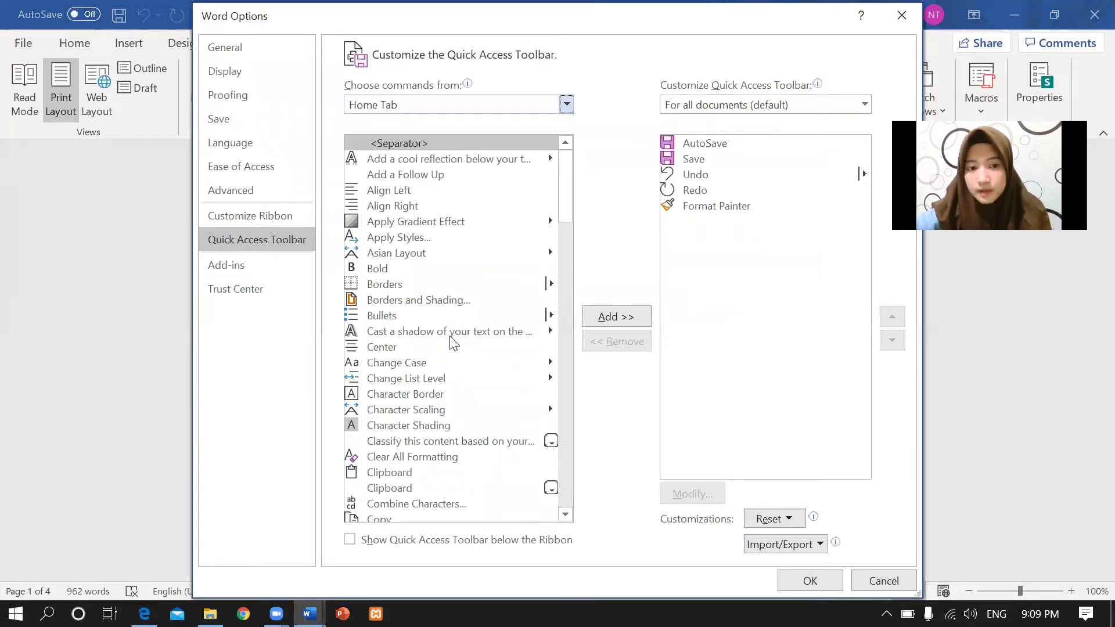
pyautogui.moveTo(569, 204); pyautogui.dragTo(567, 300)
pyautogui.click(394, 319)
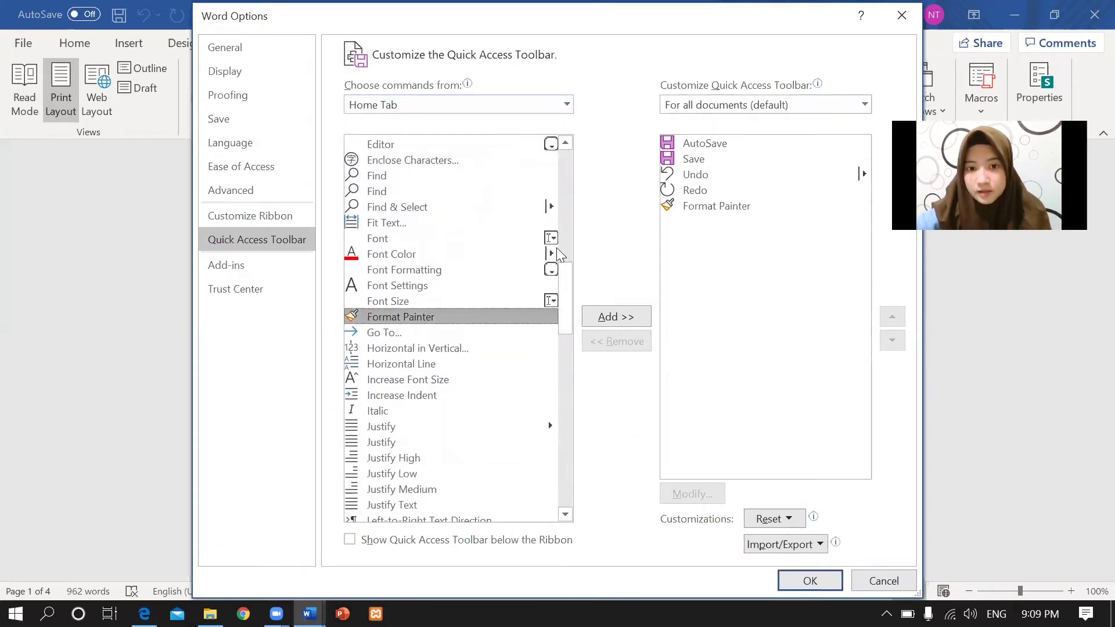
pyautogui.moveTo(563, 273); pyautogui.dragTo(586, 414)
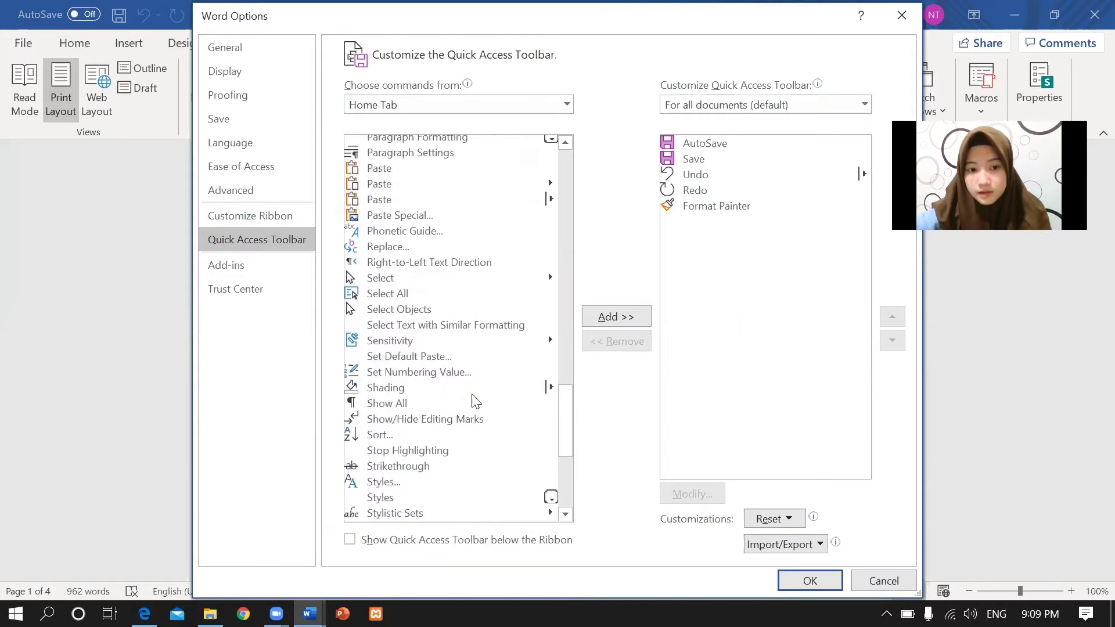
pyautogui.click(609, 317)
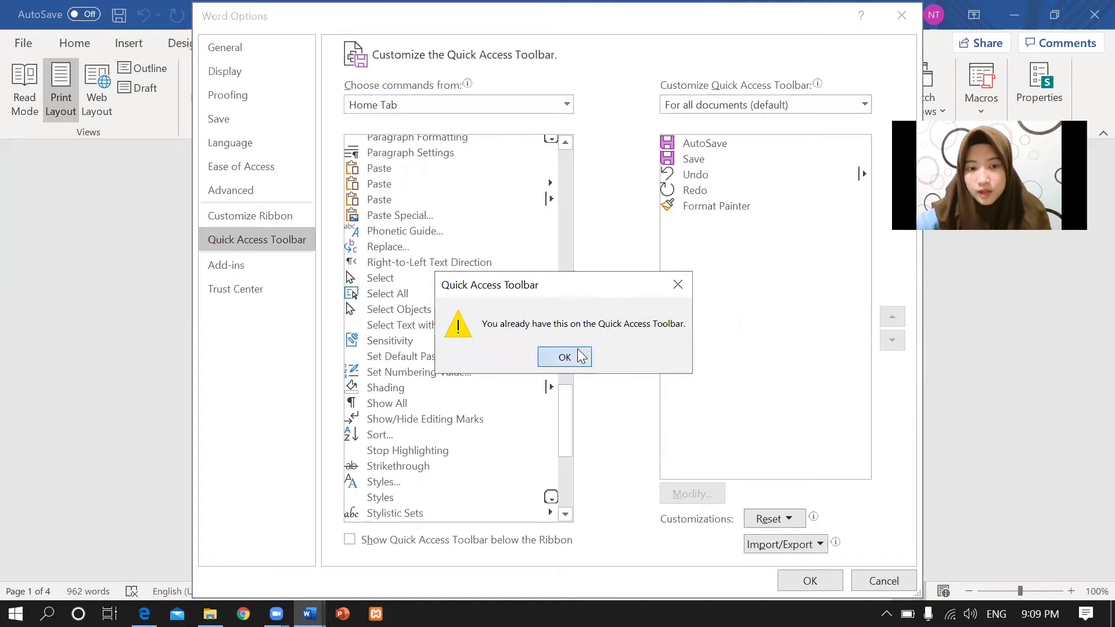
pyautogui.click(567, 356)
# Add Shading and a separator to the Quick Access Toolbar.
pyautogui.click(412, 393)
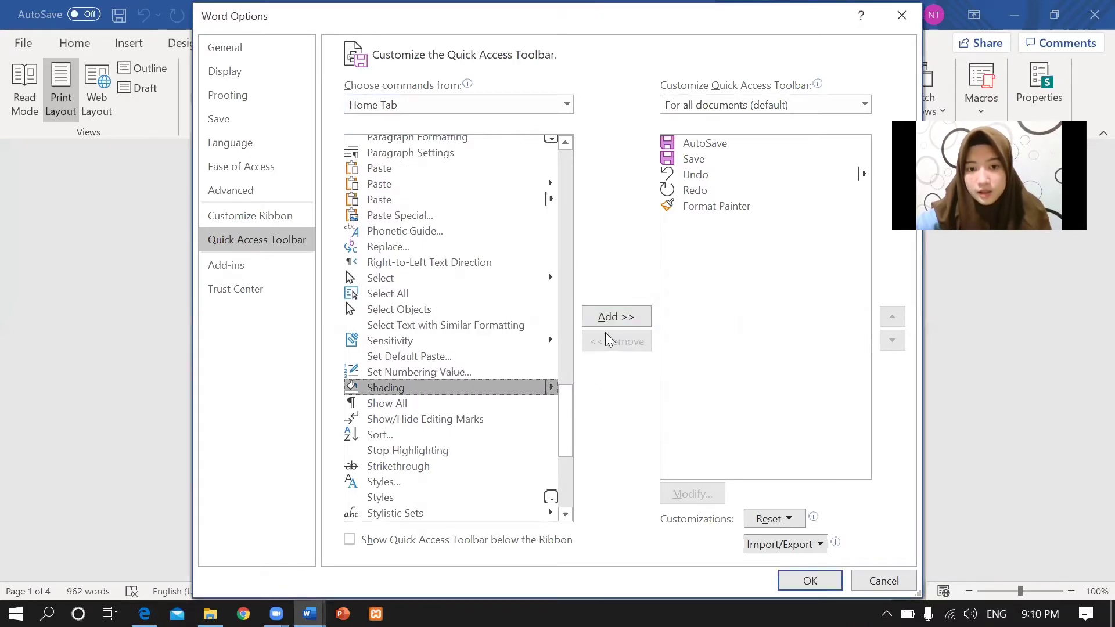
pyautogui.click(616, 321)
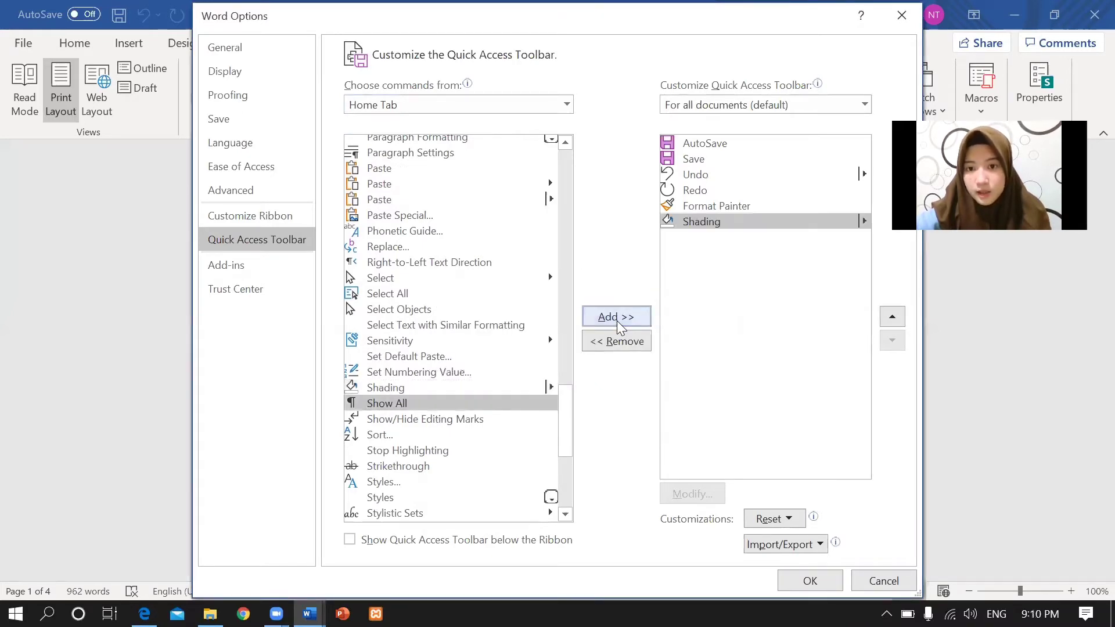
pyautogui.click(567, 98)
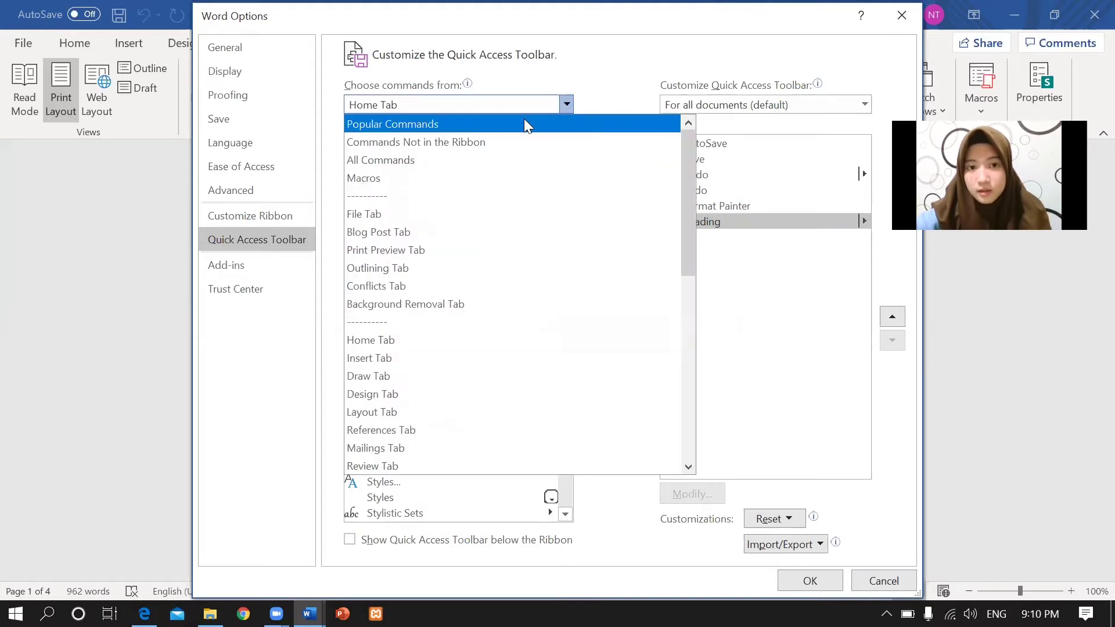
pyautogui.click(506, 120)
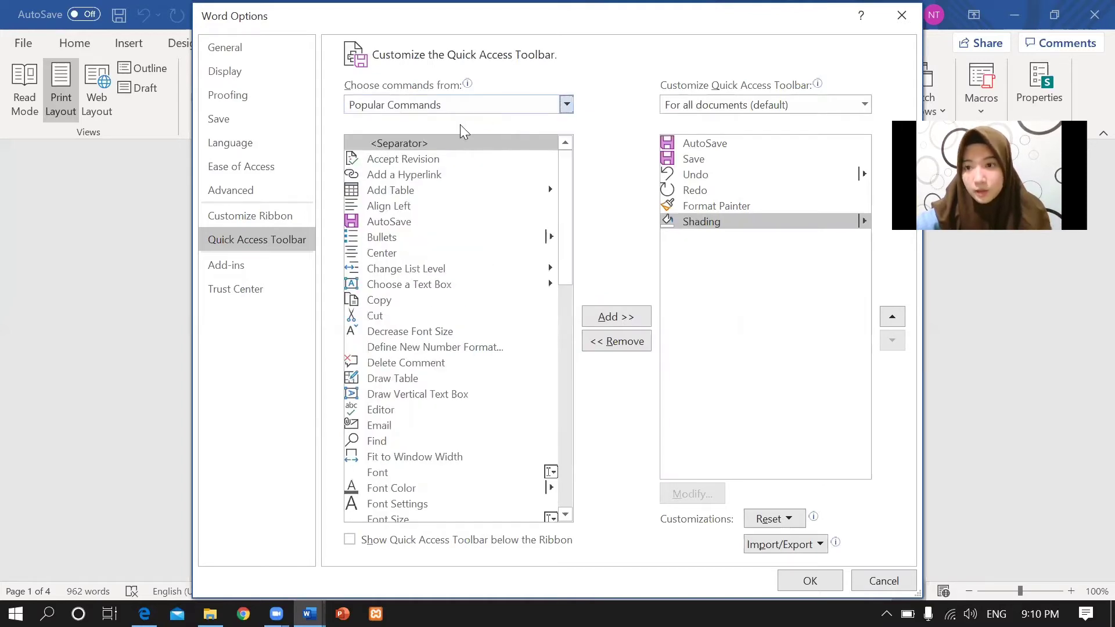
pyautogui.click(615, 319)
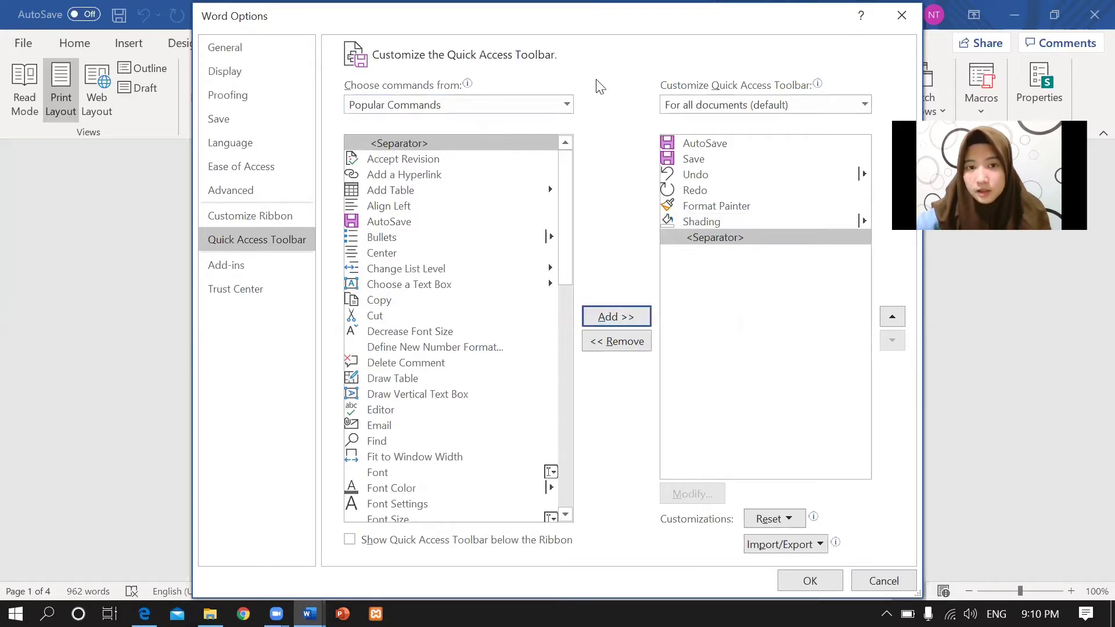
# Add the Review tab's Comments command to the Quick Access Toolbar.
pyautogui.click(566, 104)
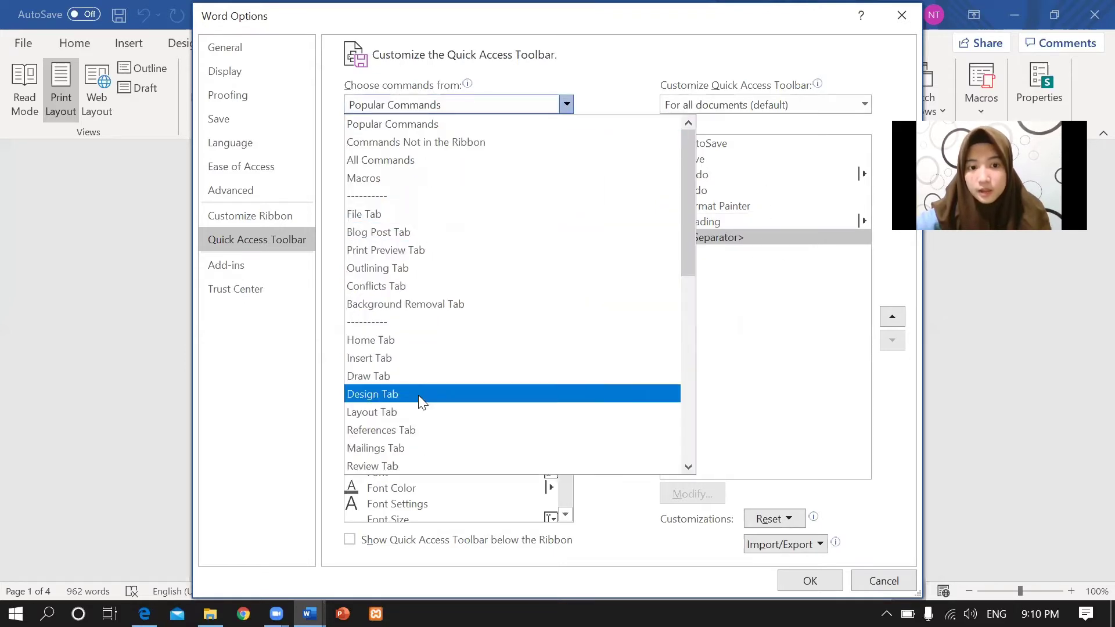
pyautogui.click(392, 466)
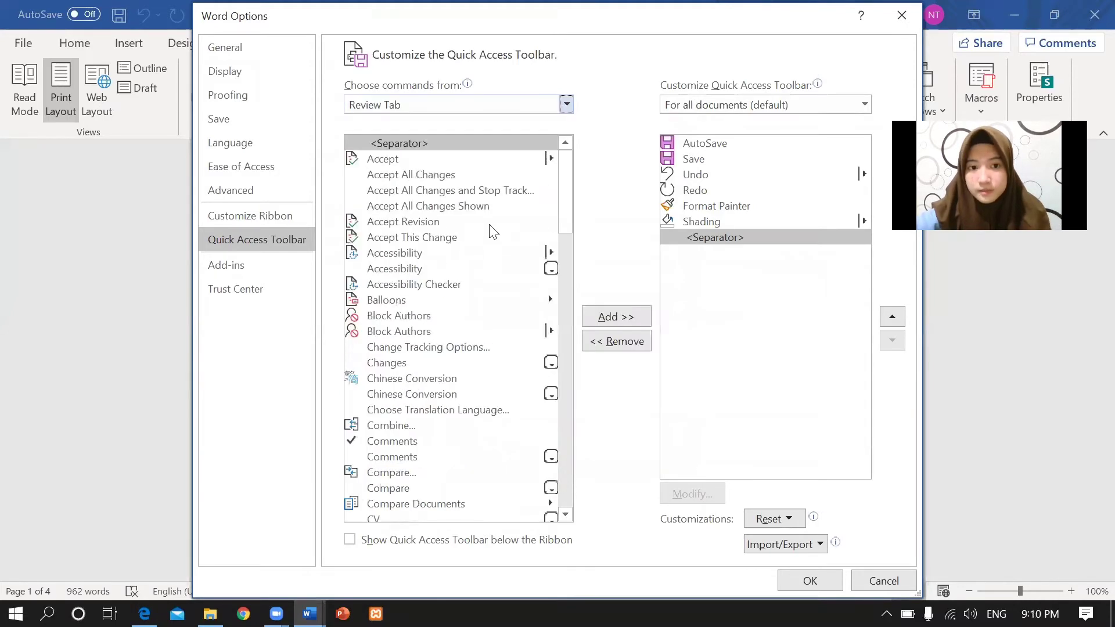
pyautogui.click(144, 613)
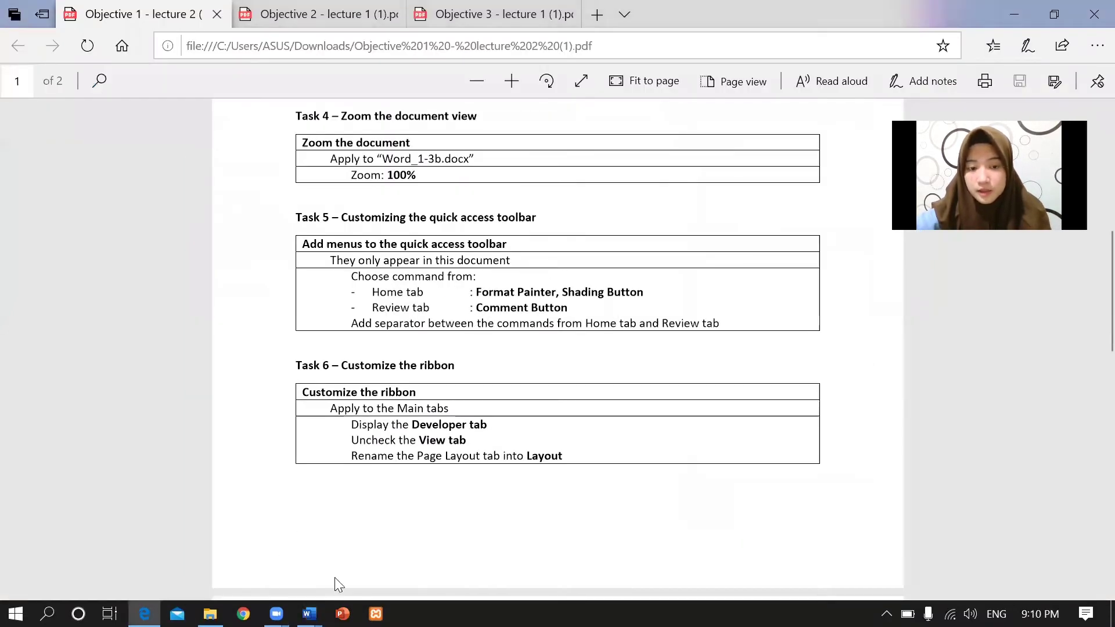
pyautogui.moveTo(310, 613)
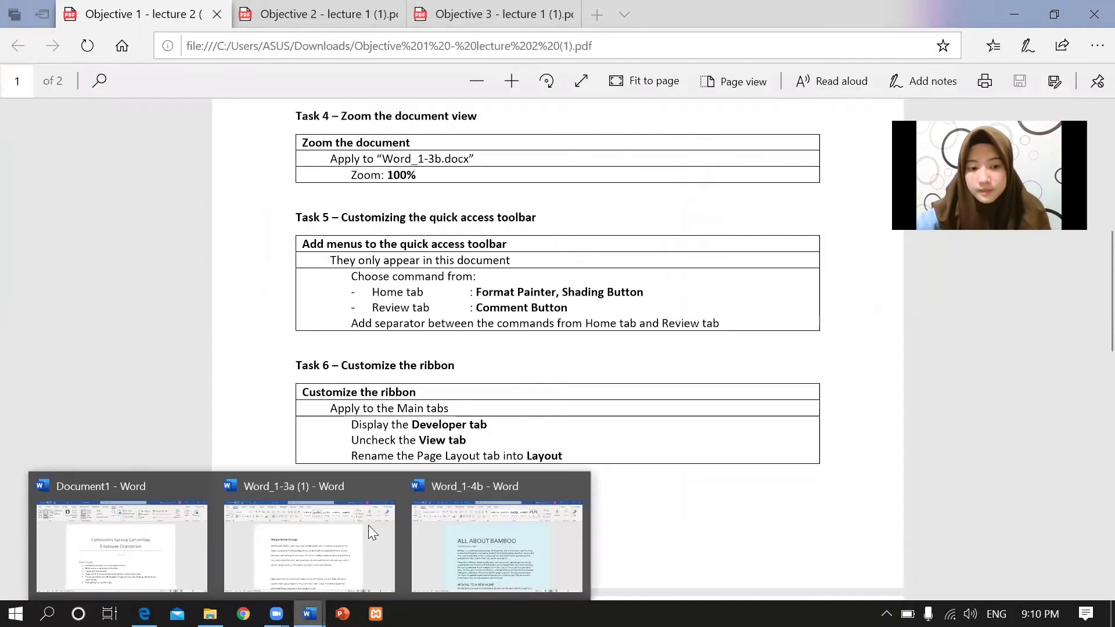
pyautogui.click(193, 519)
pyautogui.moveTo(564, 208); pyautogui.dragTo(566, 246)
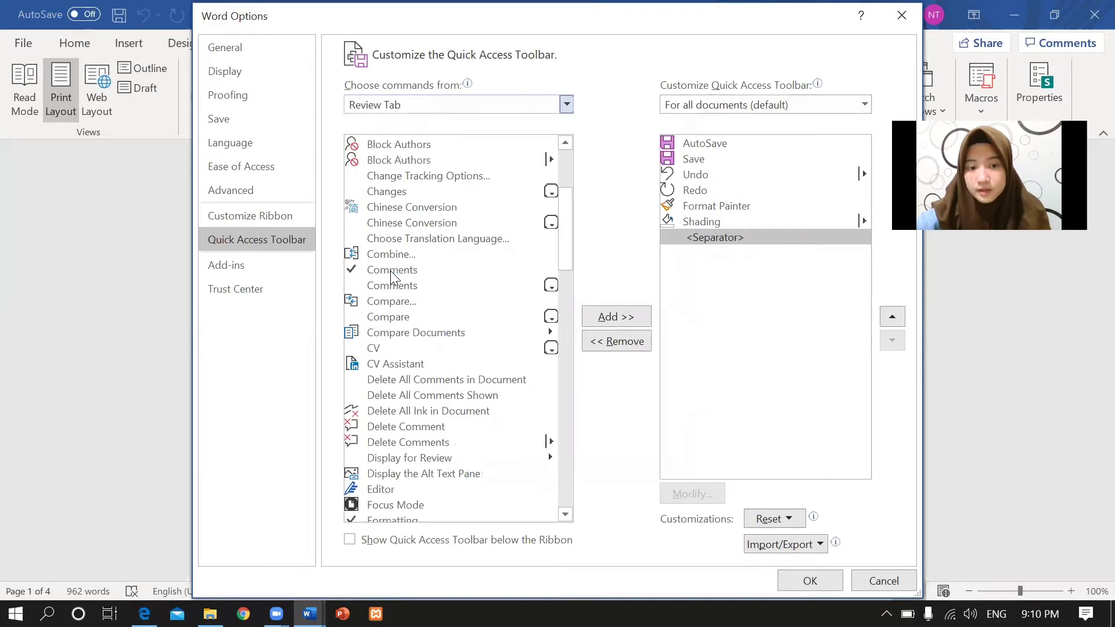
pyautogui.click(398, 270)
pyautogui.click(617, 318)
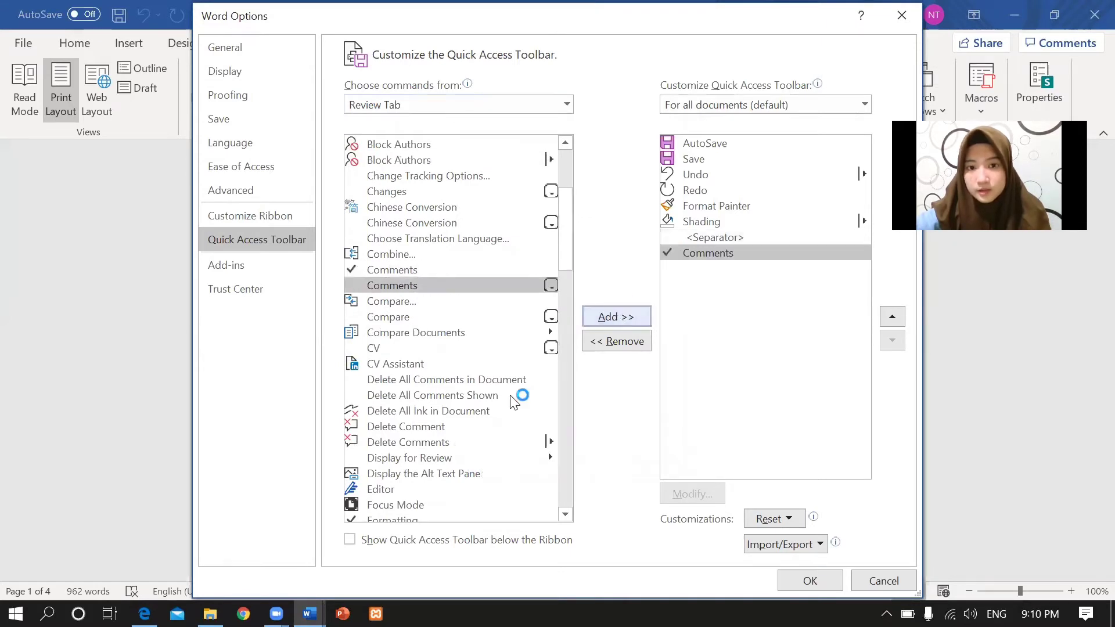
pyautogui.click(616, 316)
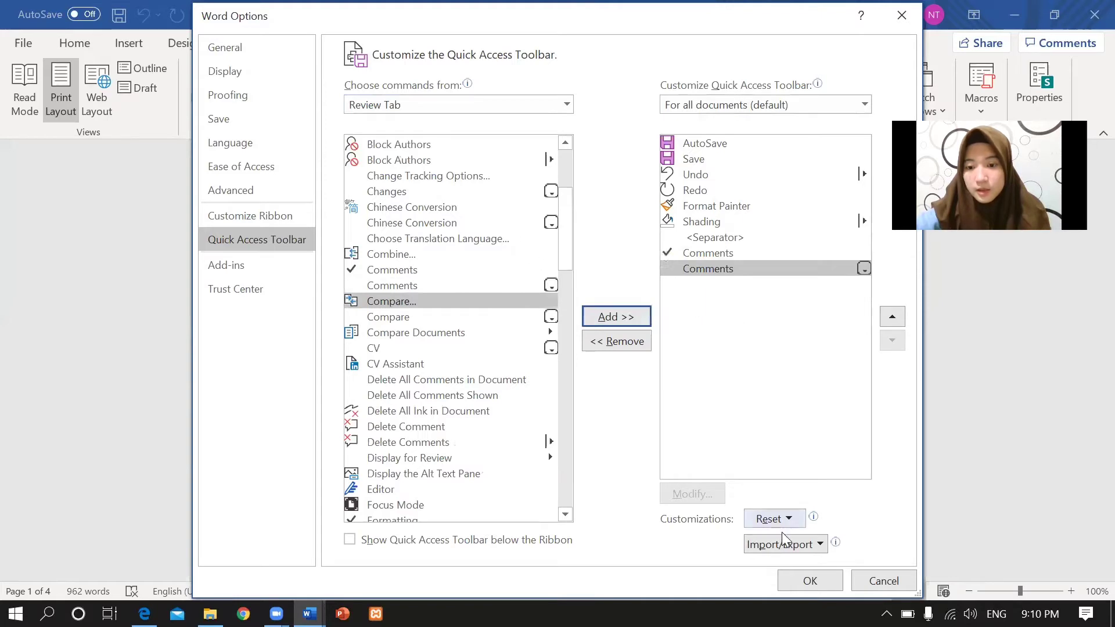
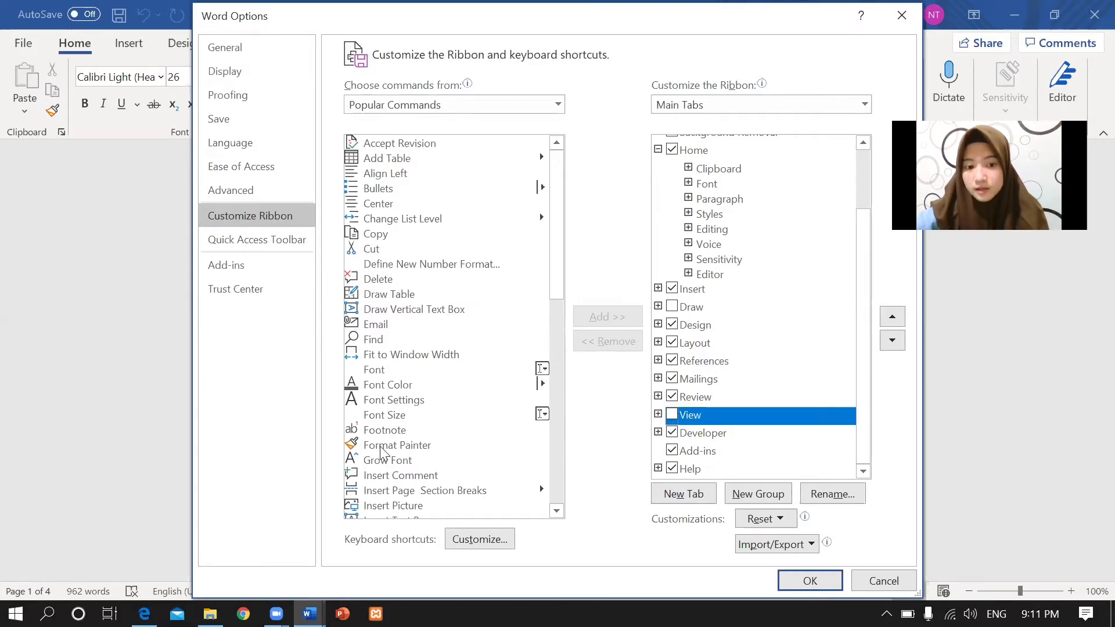
# Check the task list, keep the ribbon tab named 'Layout', and apply the ribbon customisation.
pyautogui.click(144, 613)
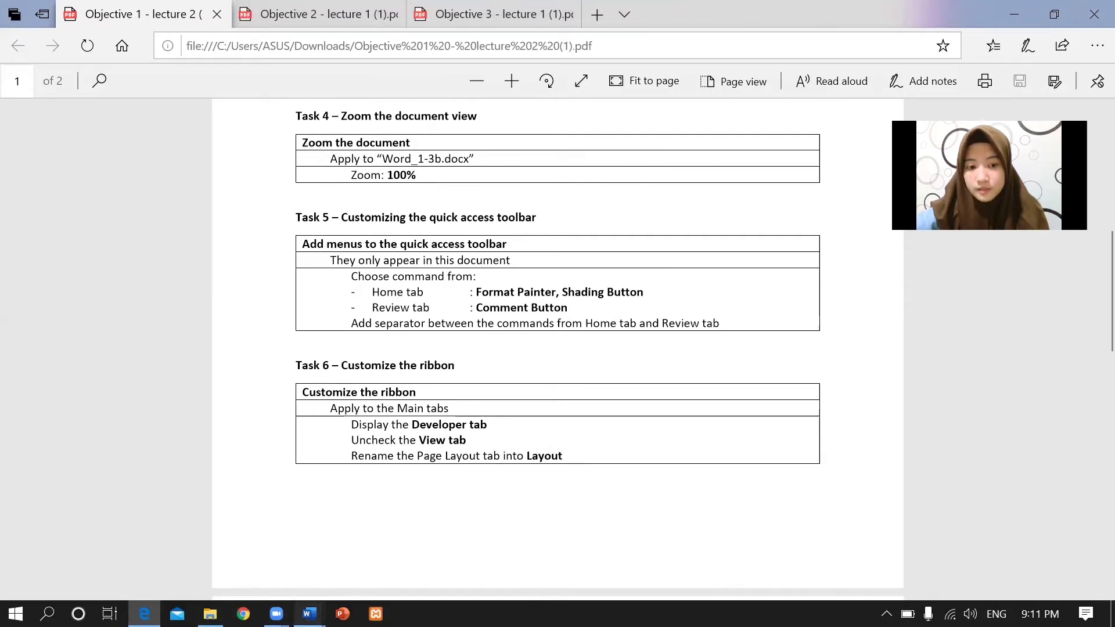
pyautogui.click(309, 614)
pyautogui.click(196, 536)
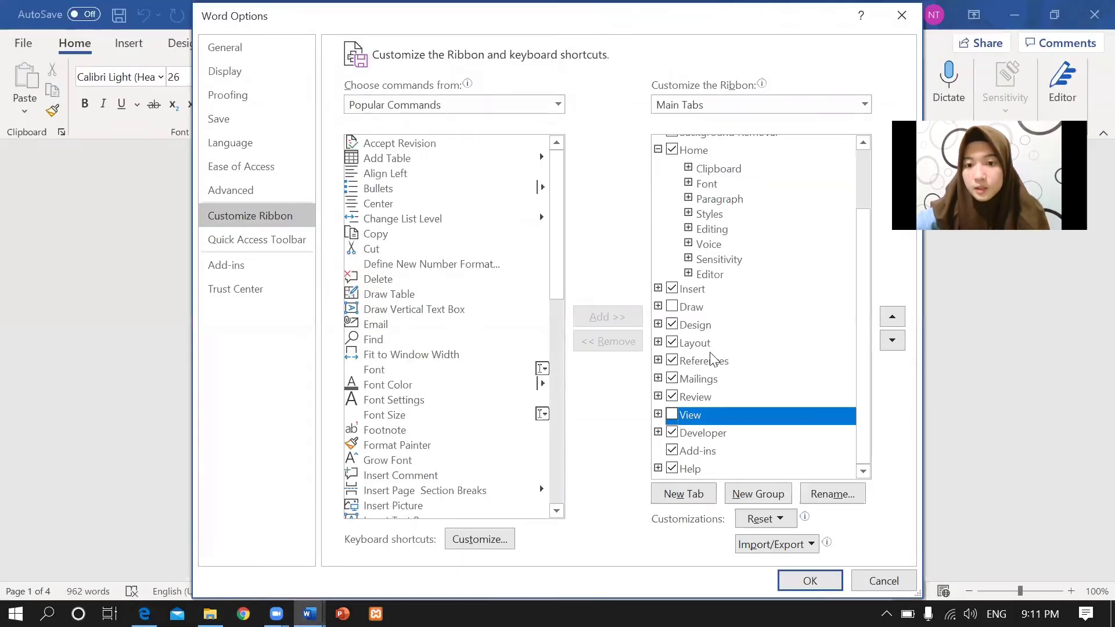
pyautogui.click(705, 343)
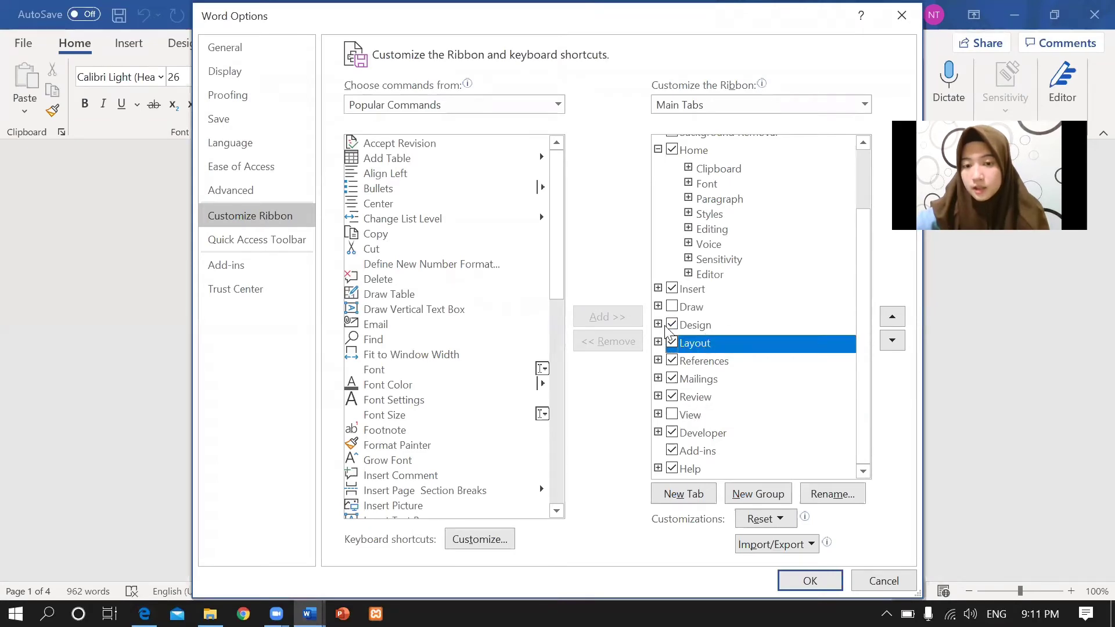
pyautogui.rightClick(717, 340)
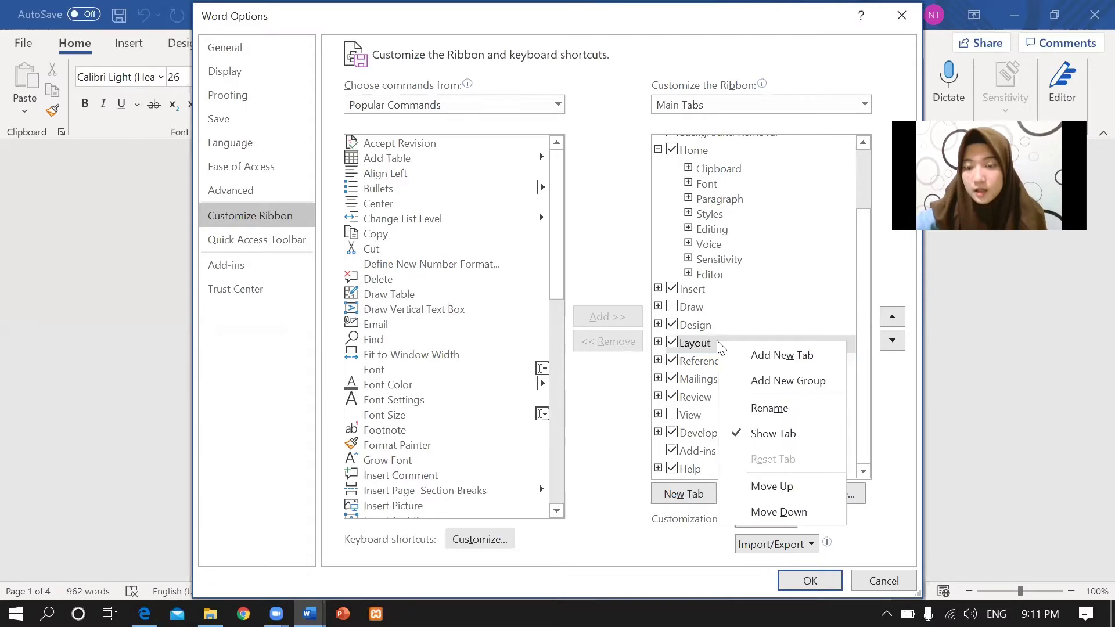
pyautogui.click(767, 408)
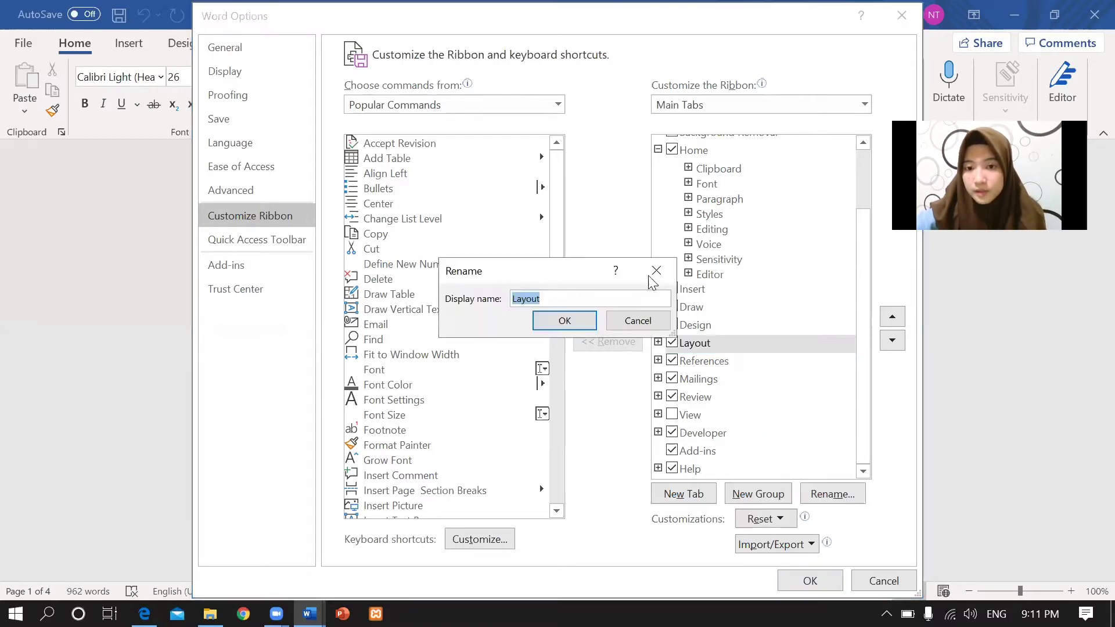
pyautogui.click(564, 321)
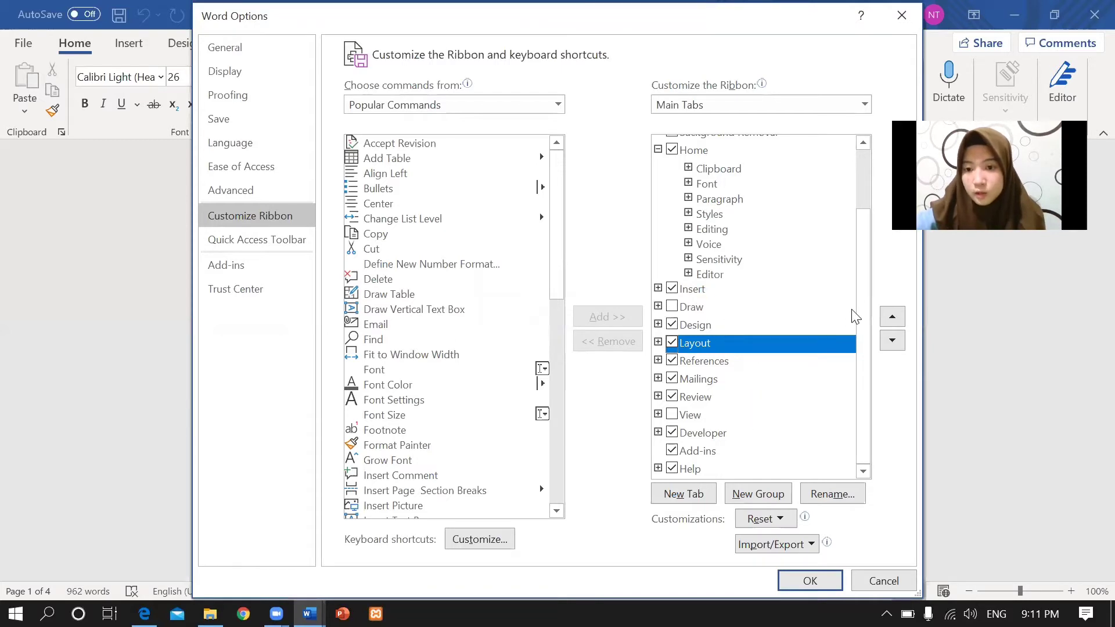
pyautogui.click(807, 581)
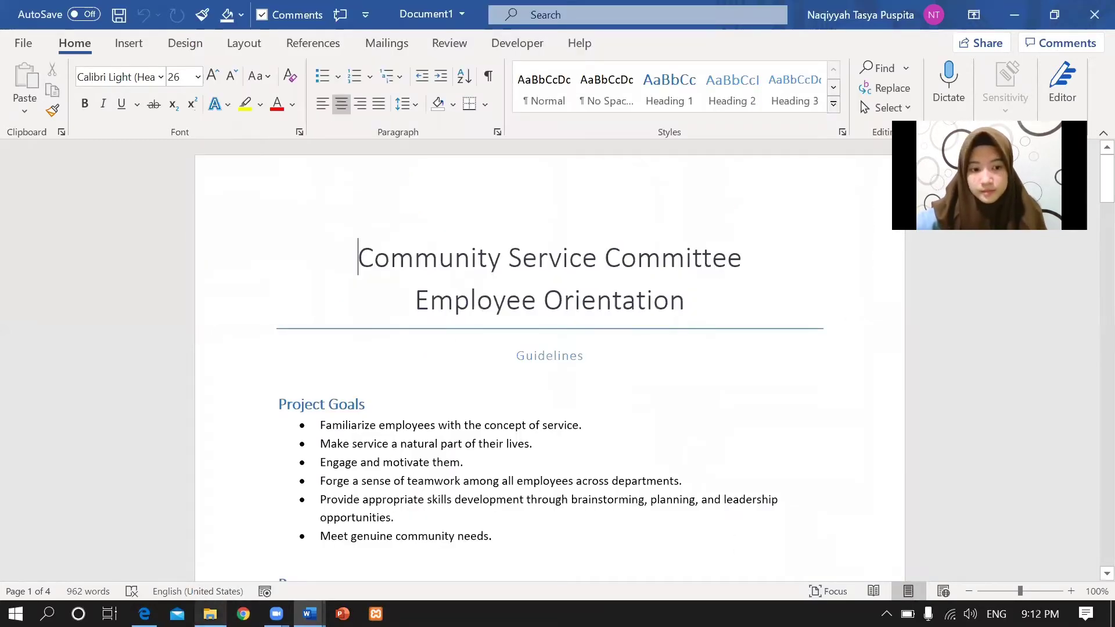
# Read the property tasks 7–11 in the PDF, then bring up Word_1-4b's File backstage.
pyautogui.click(144, 614)
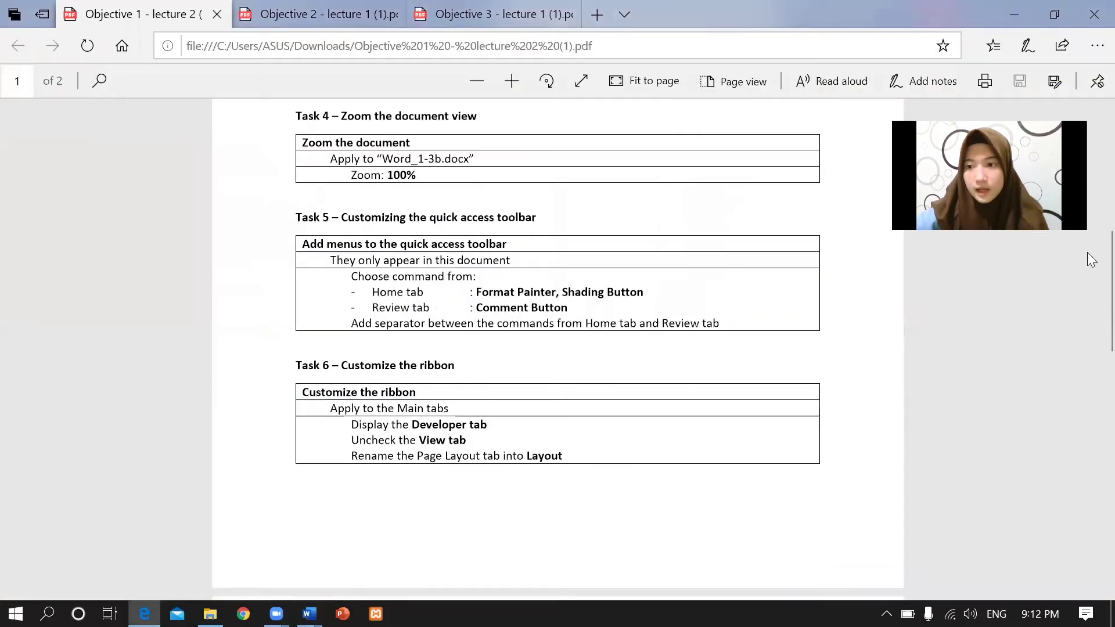
pyautogui.scroll(-5, 1089, 258)
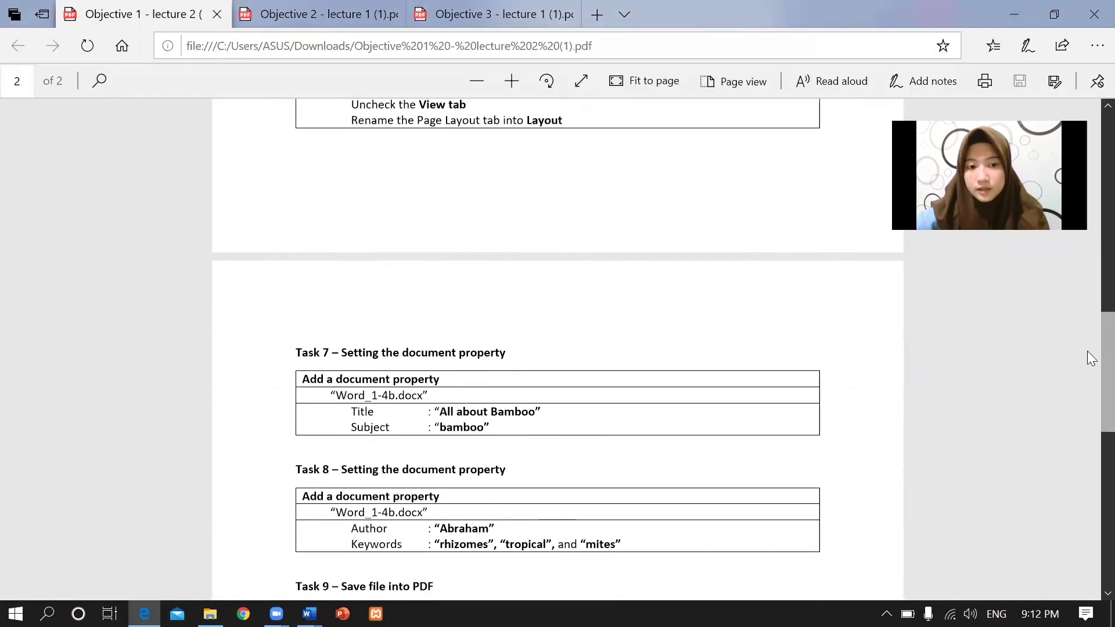
pyautogui.scroll(-4, 1089, 358)
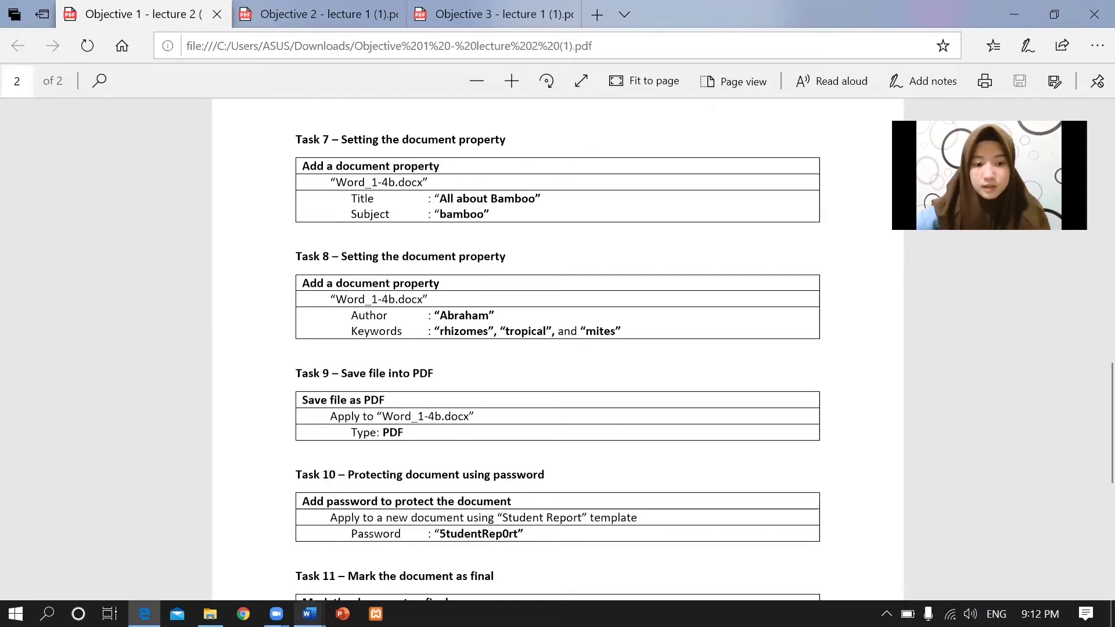
pyautogui.moveTo(309, 613)
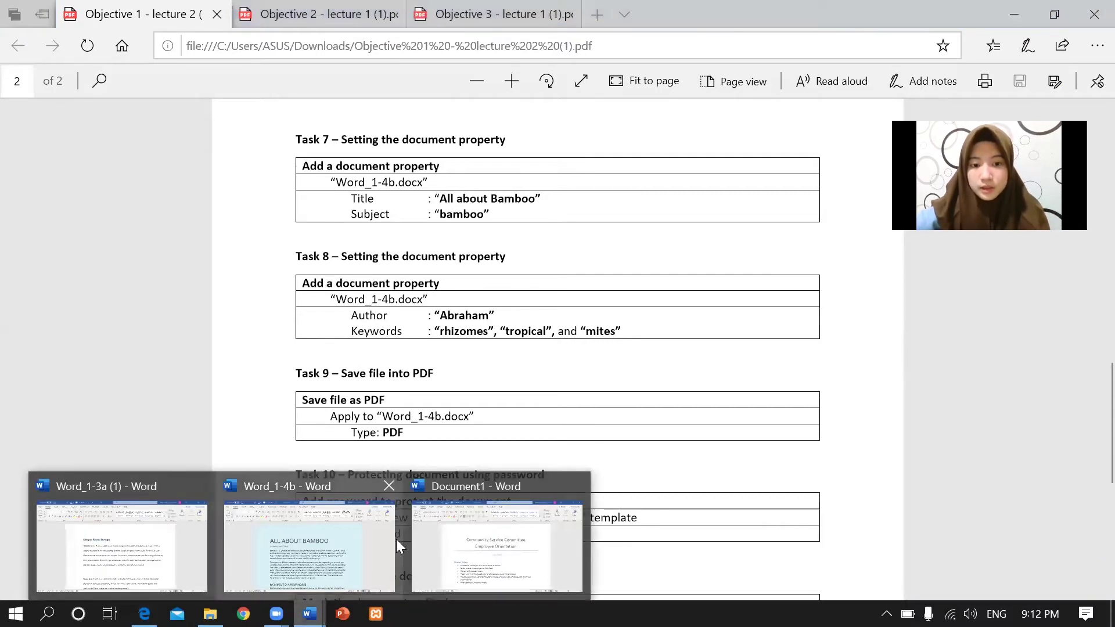
pyautogui.click(355, 550)
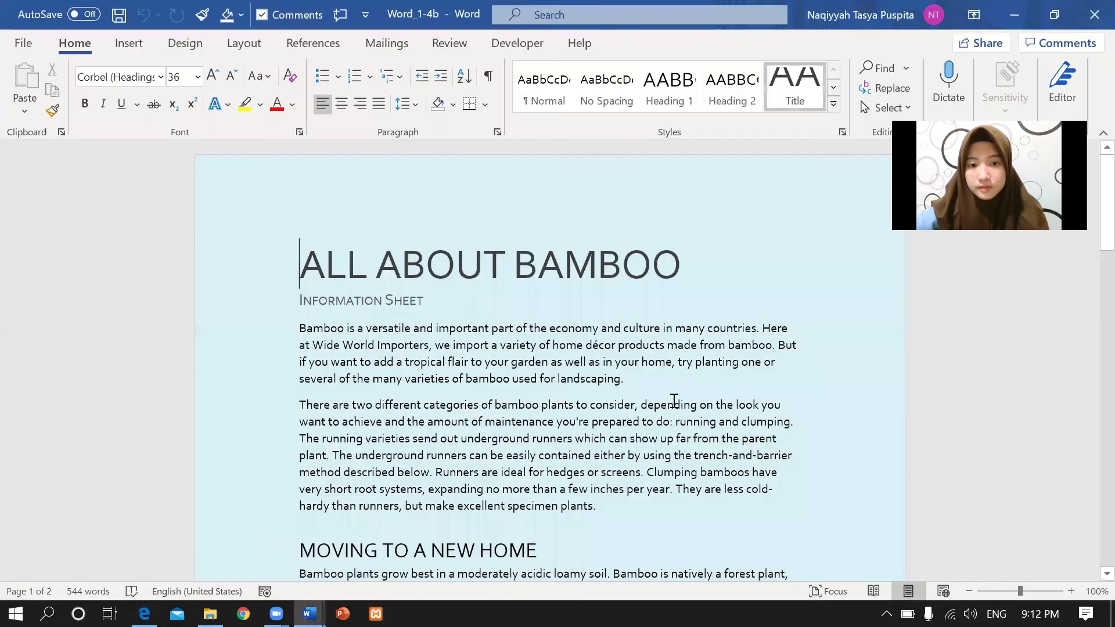
pyautogui.click(144, 613)
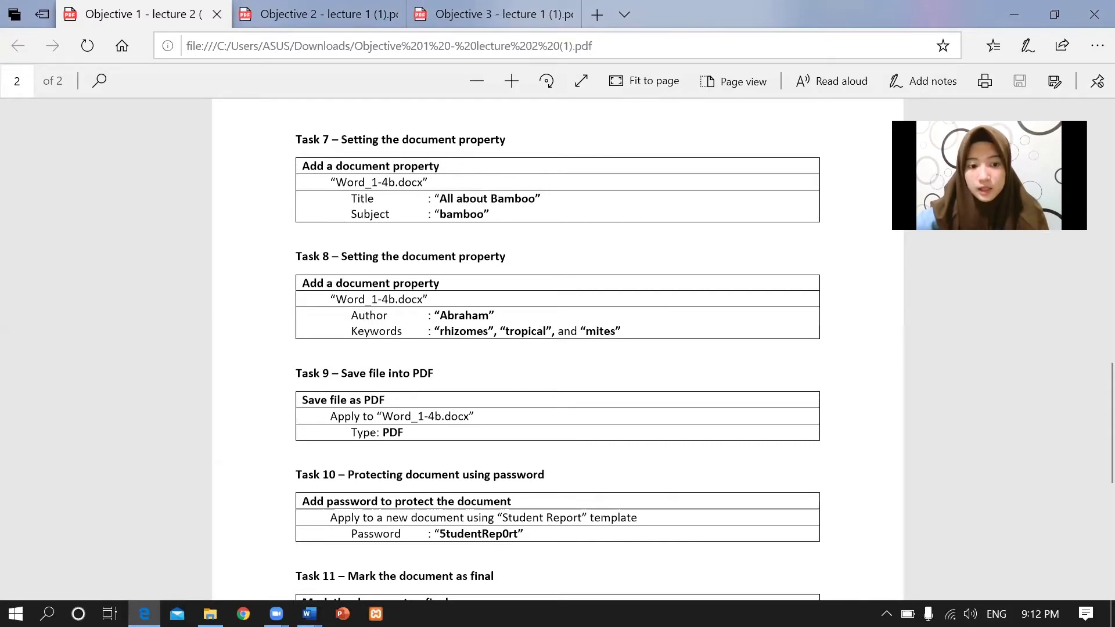
pyautogui.moveTo(309, 614)
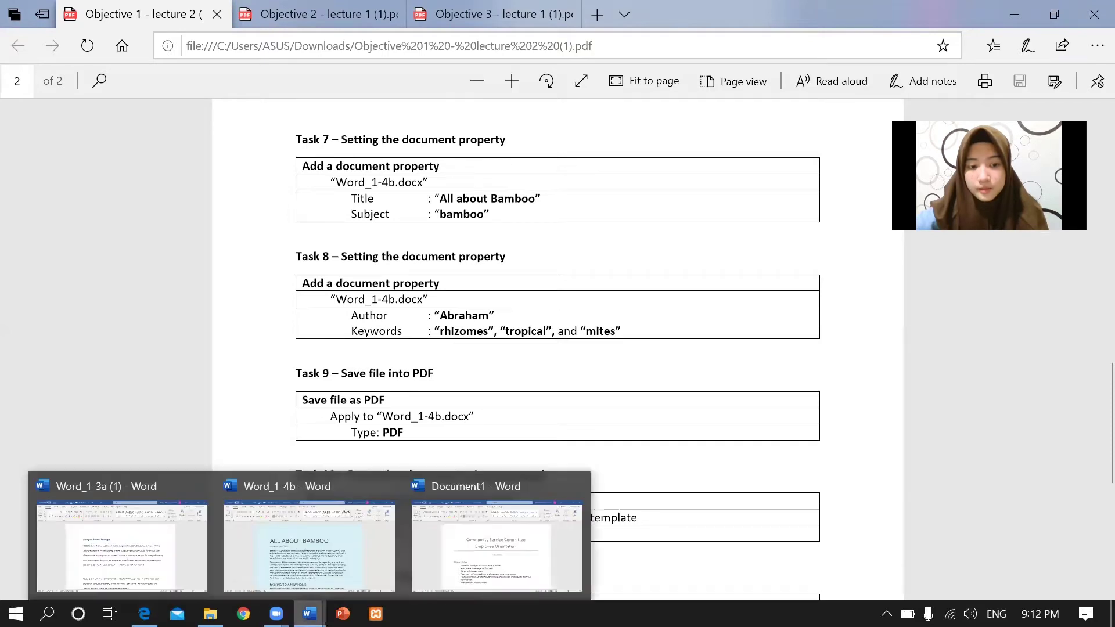
pyautogui.click(301, 563)
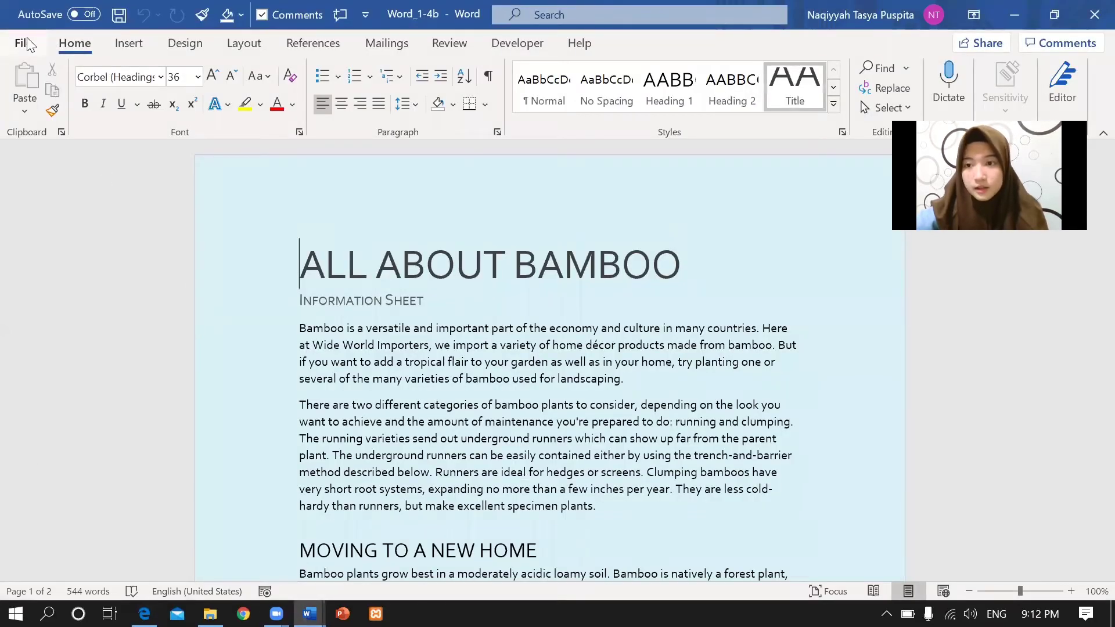
pyautogui.click(23, 43)
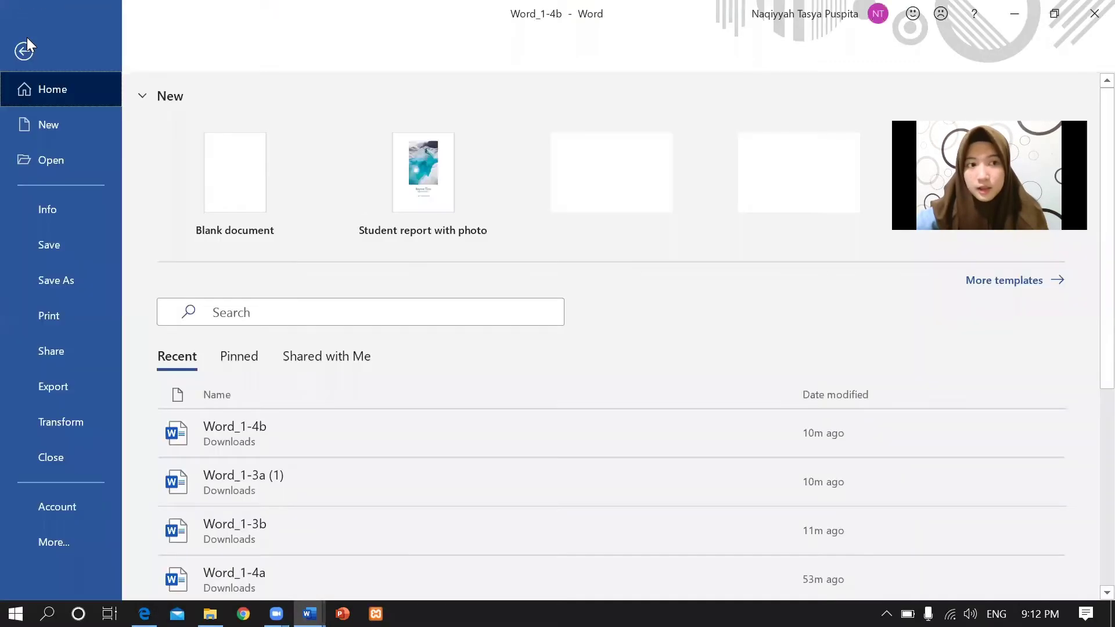
# Open Word_1-4b's Advanced Properties and set the Title to 'All About Bamboo'.
pyautogui.click(52, 216)
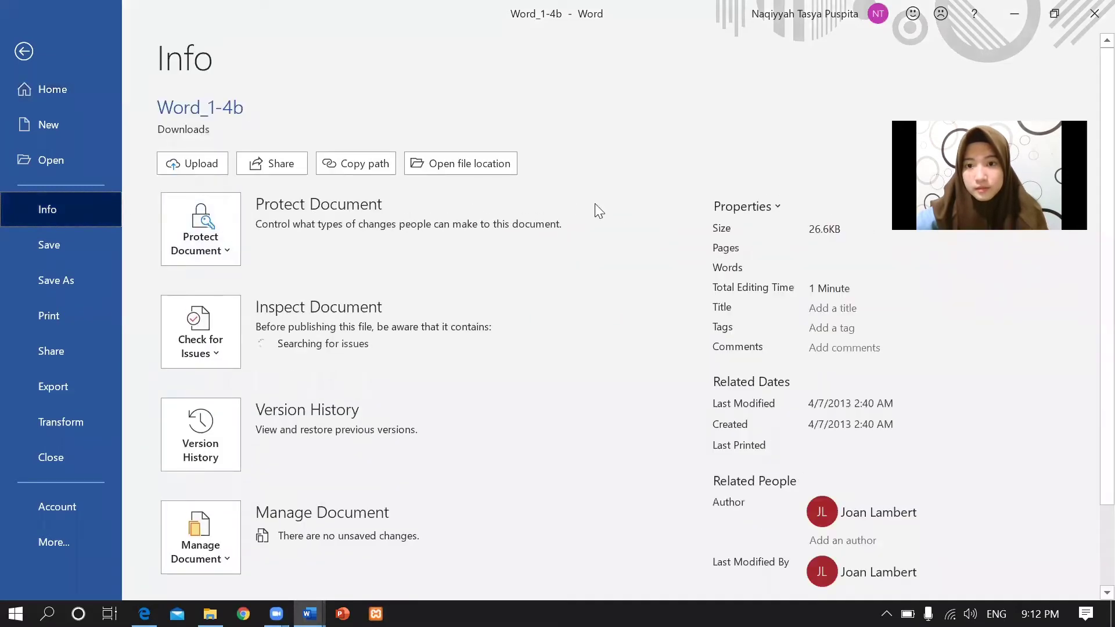
pyautogui.click(779, 206)
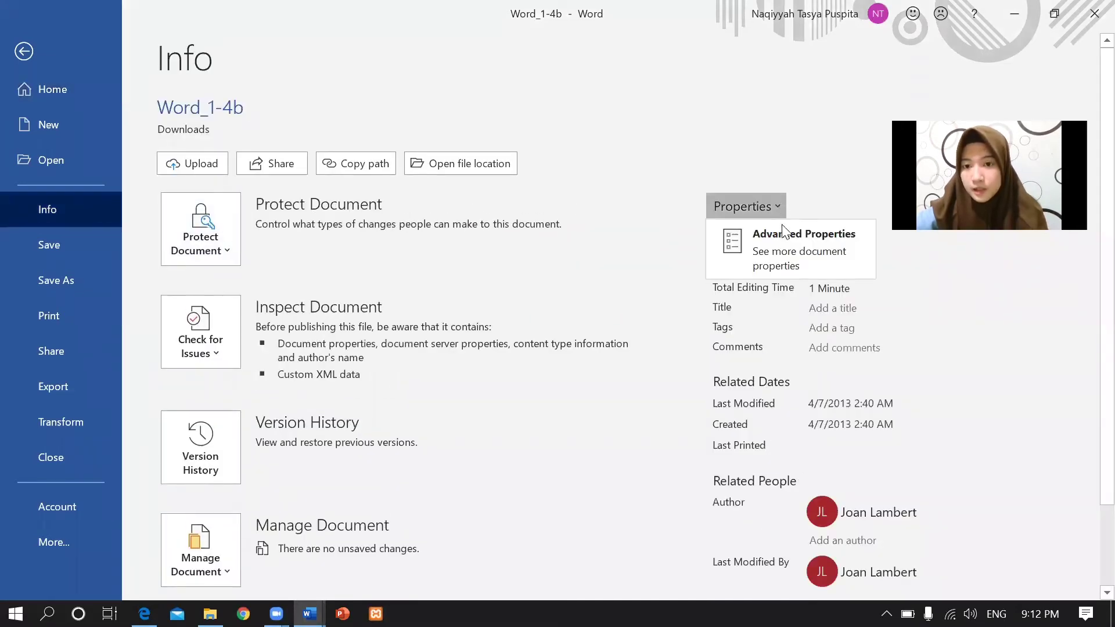
pyautogui.click(782, 230)
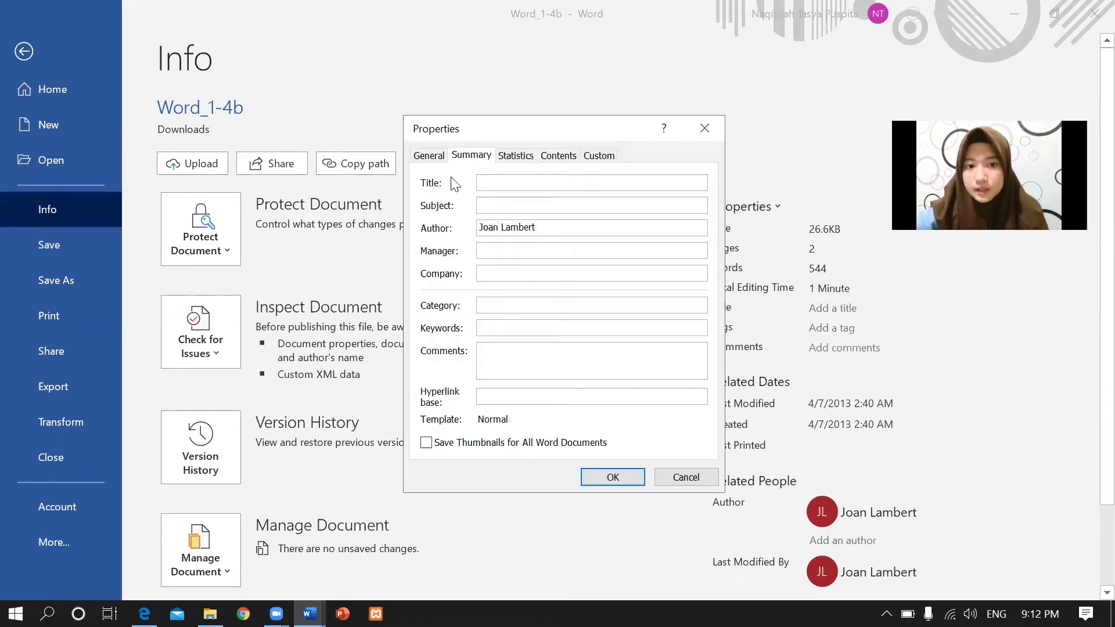
pyautogui.click(498, 183)
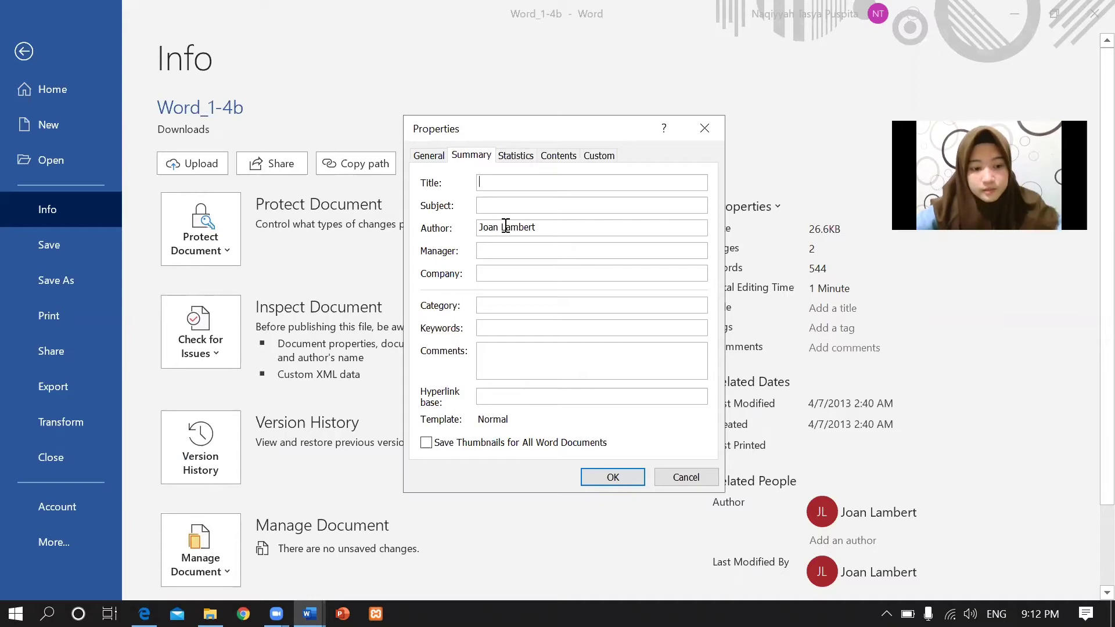
pyautogui.write('All')
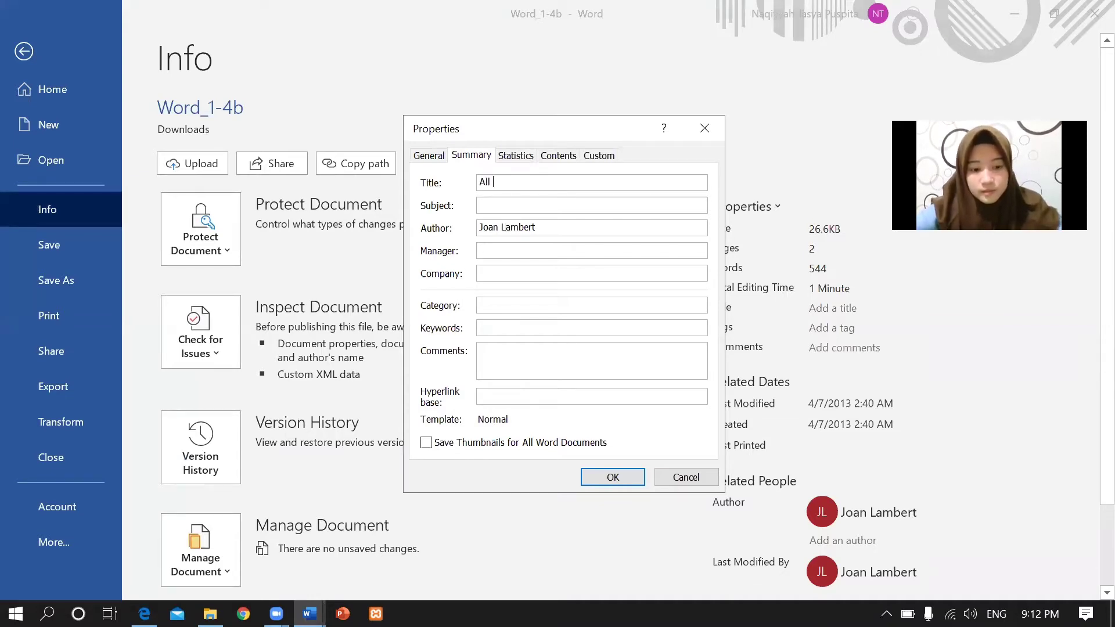
pyautogui.write(' About')
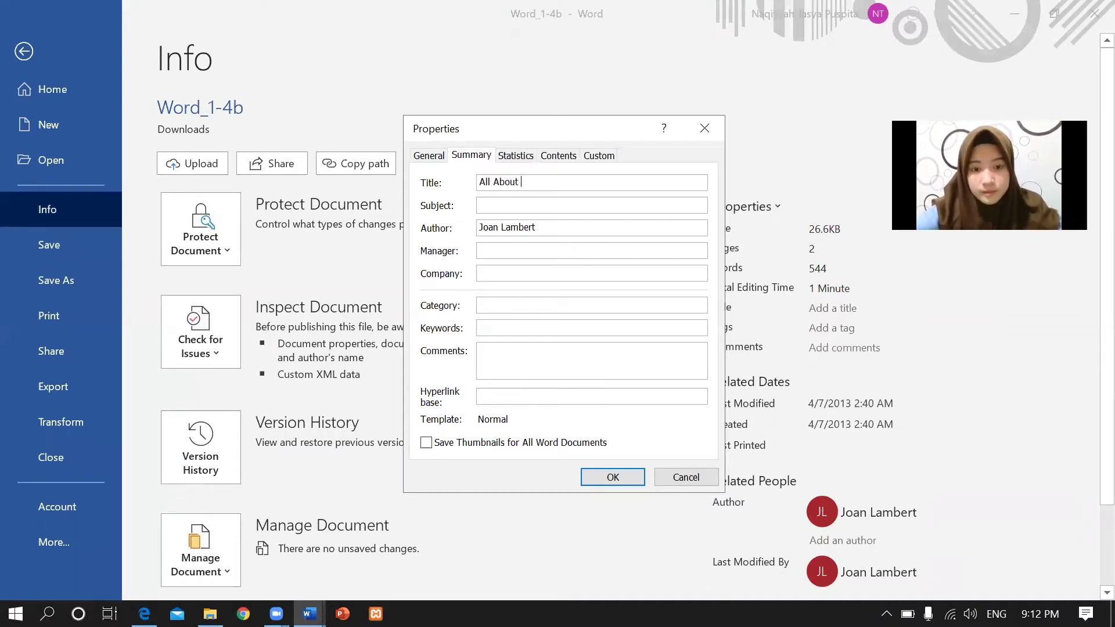
pyautogui.write(' Bambo')
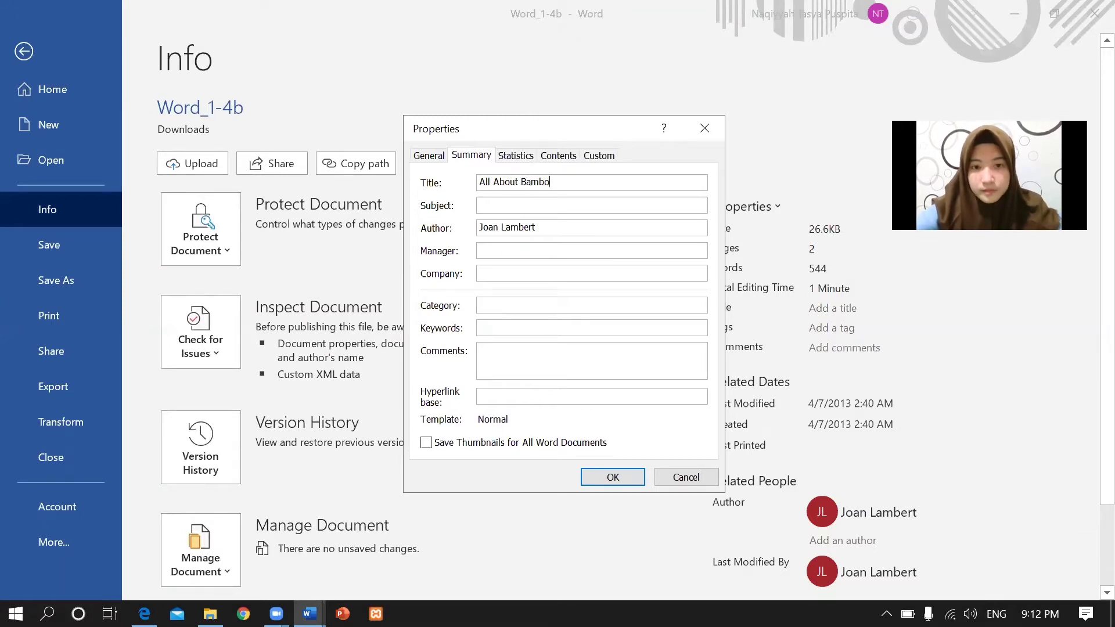
pyautogui.write('o')
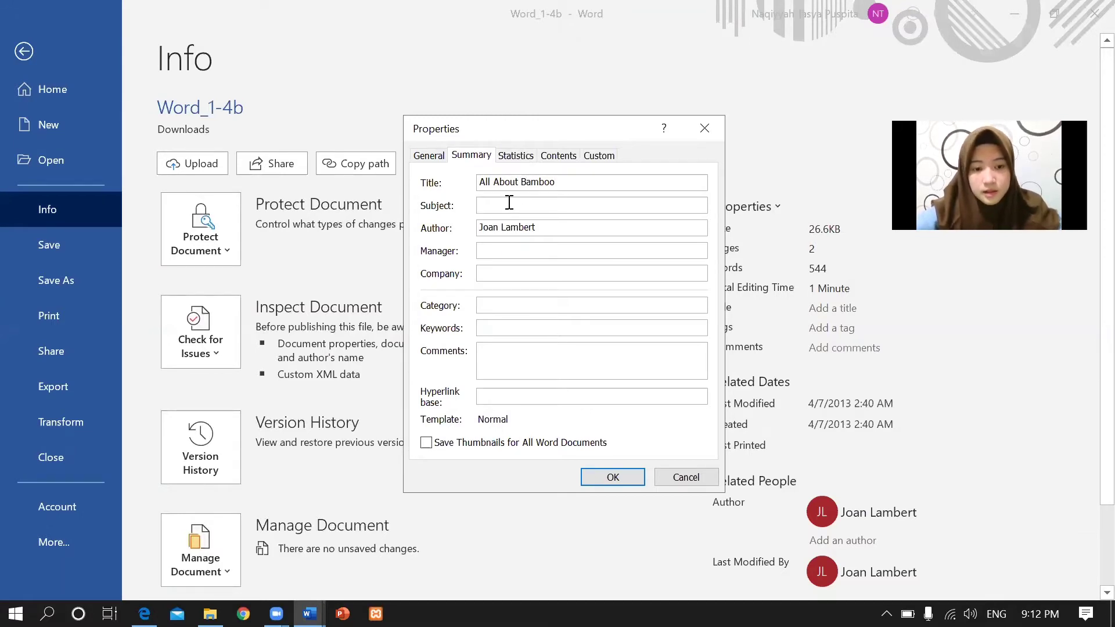
pyautogui.click(509, 202)
# Read Task 8's required author and keywords in the PDF instructions.
pyautogui.hotkey('alt', 'Tab')
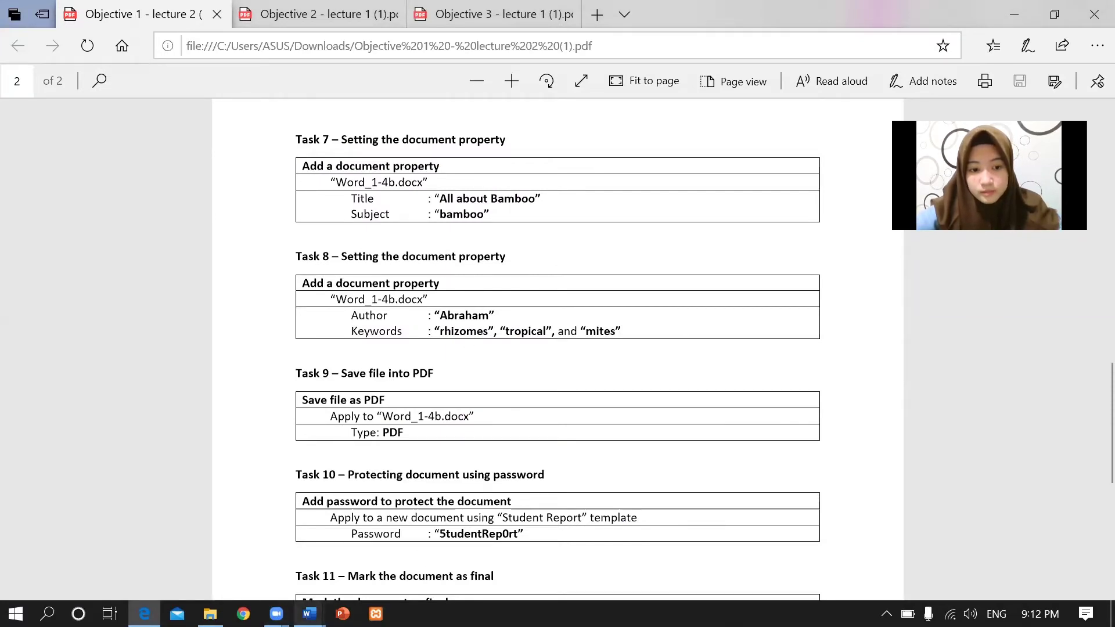
pyautogui.moveTo(308, 614)
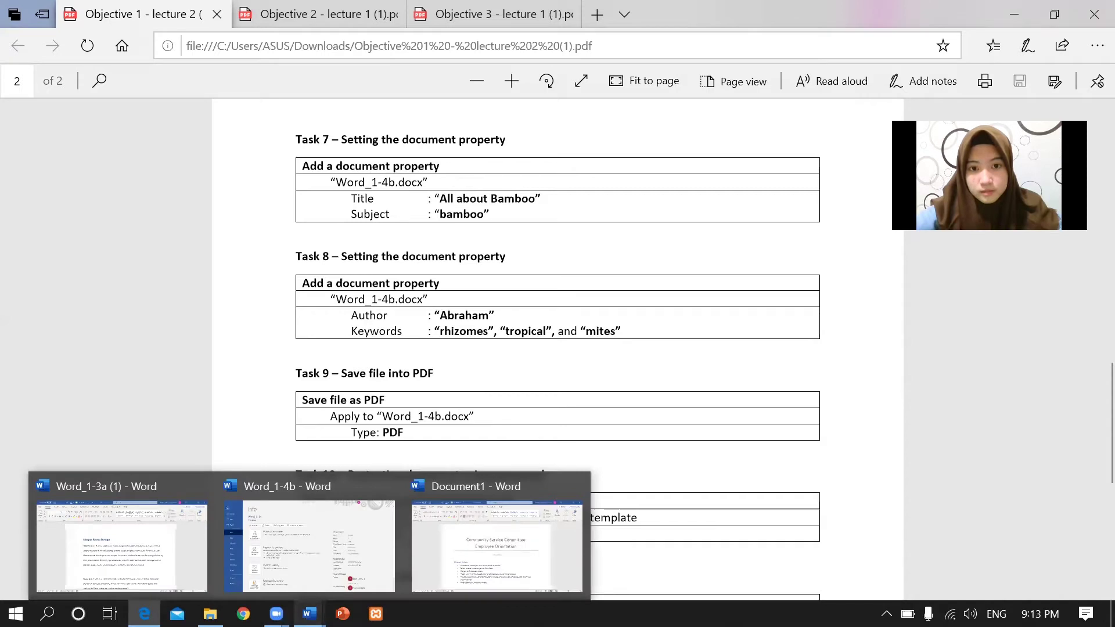
pyautogui.click(330, 544)
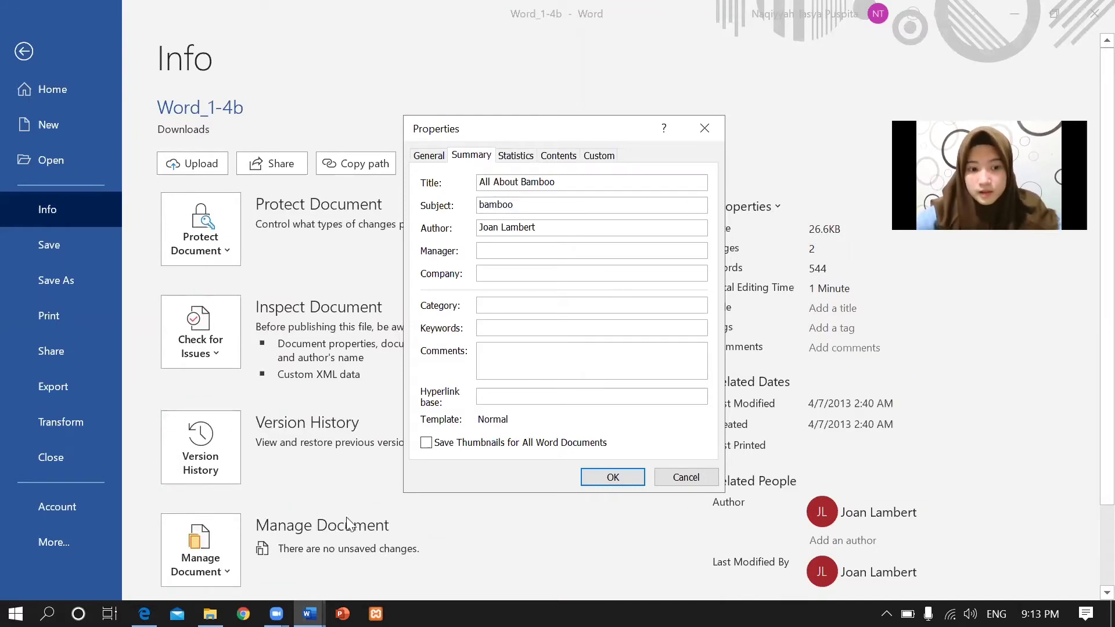
pyautogui.click(144, 614)
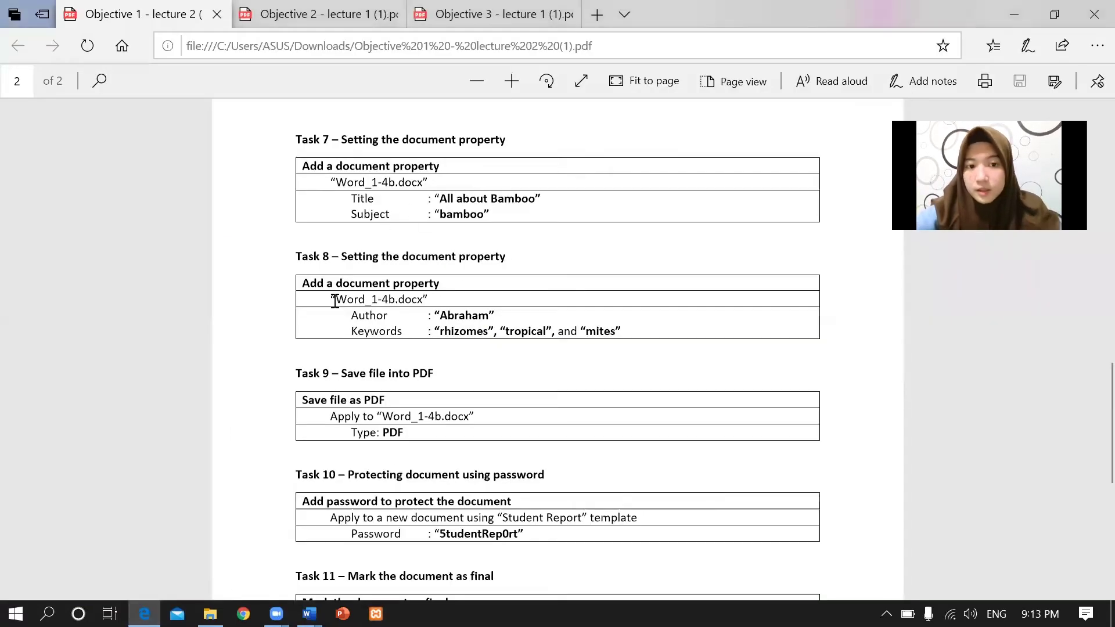
pyautogui.moveTo(442, 316); pyautogui.dragTo(615, 331)
pyautogui.click(446, 332)
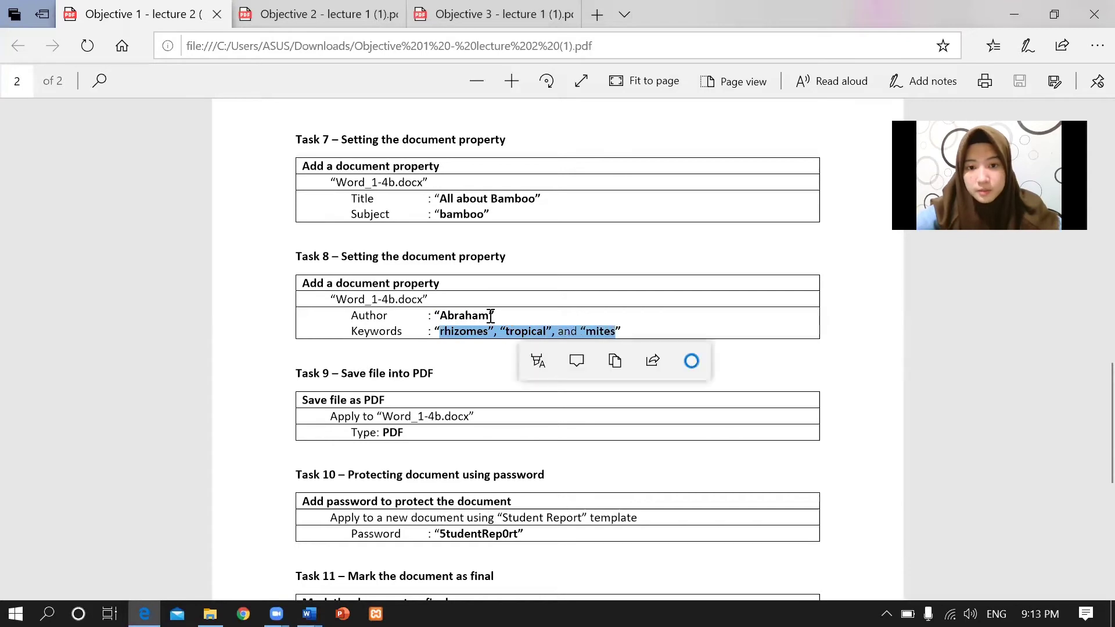
pyautogui.click(442, 321)
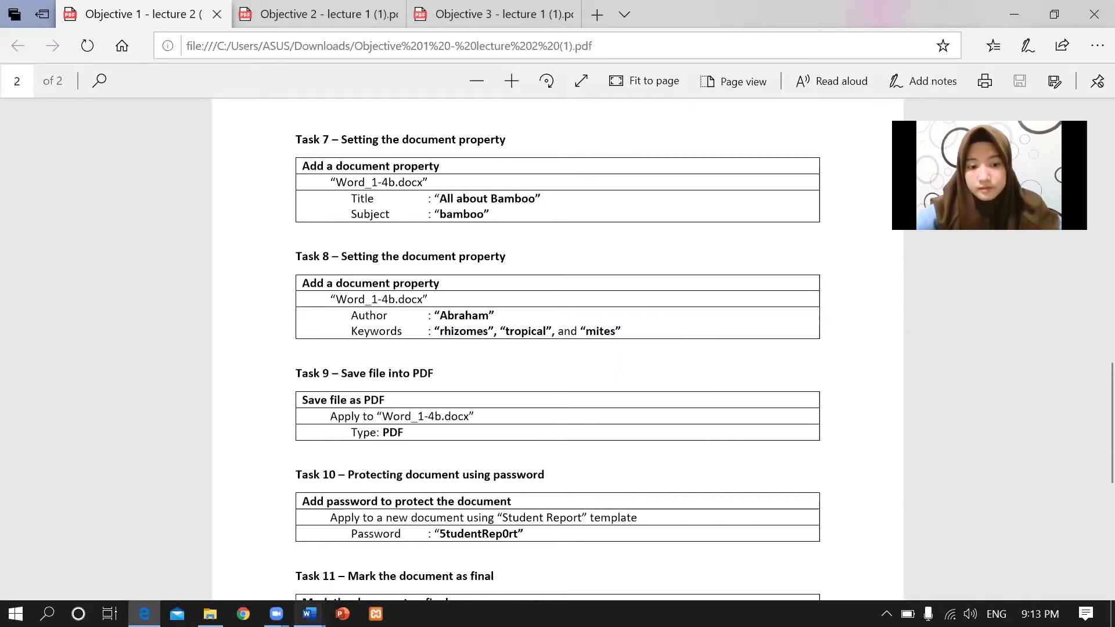
# Replace Word_1-4b's Author property with the name Task 8 requires.
pyautogui.moveTo(310, 614)
pyautogui.click(239, 514)
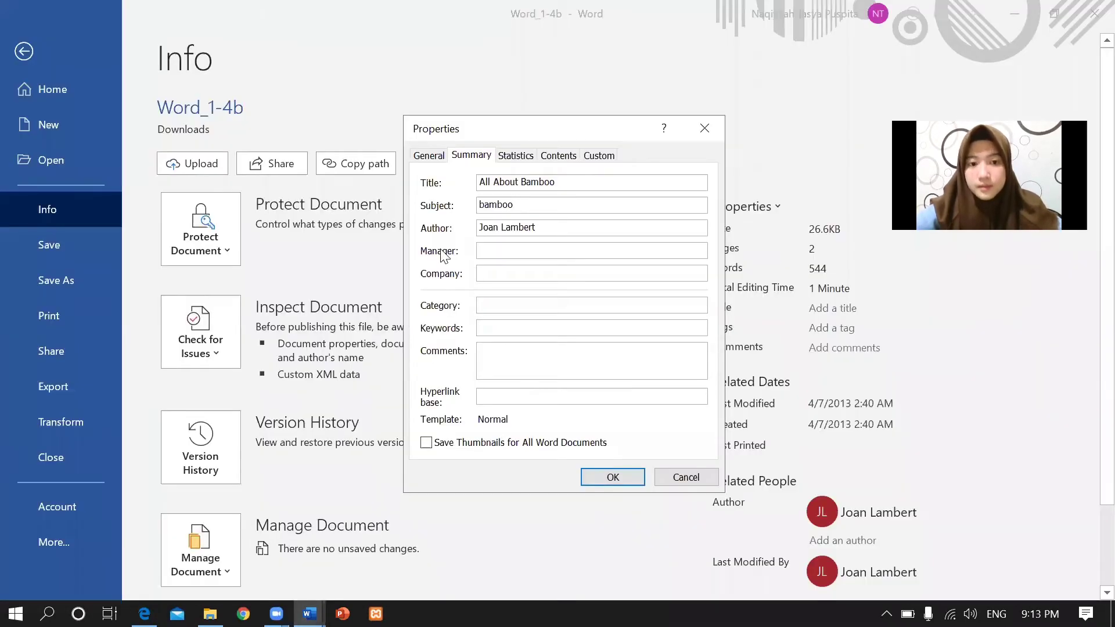
pyautogui.moveTo(538, 226); pyautogui.dragTo(473, 230)
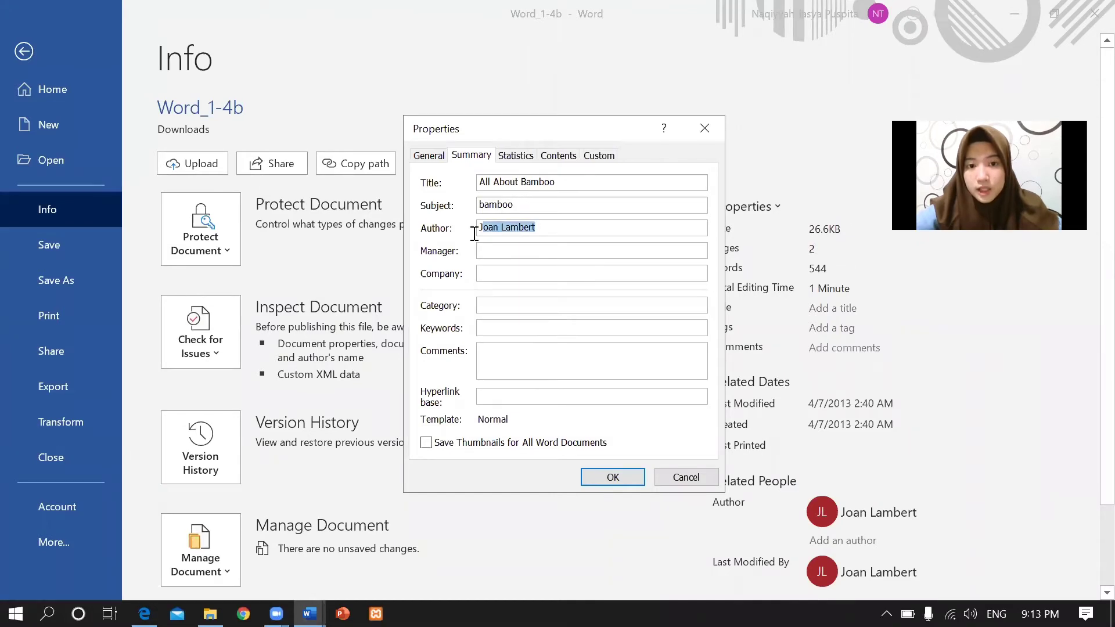
pyautogui.press('BackSpace')
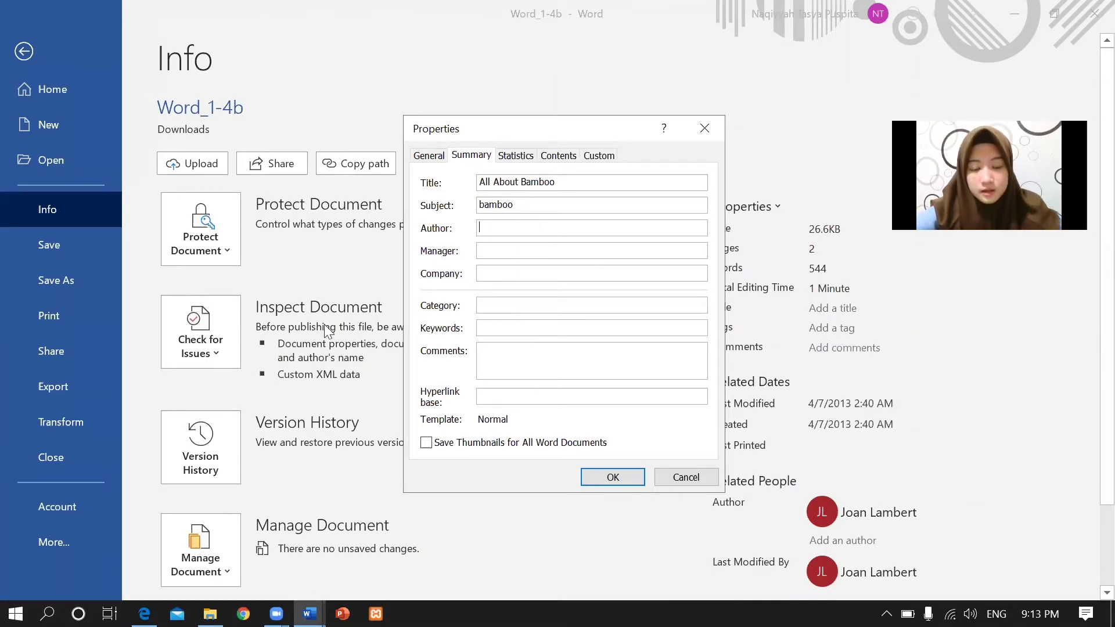
pyautogui.moveTo(144, 613)
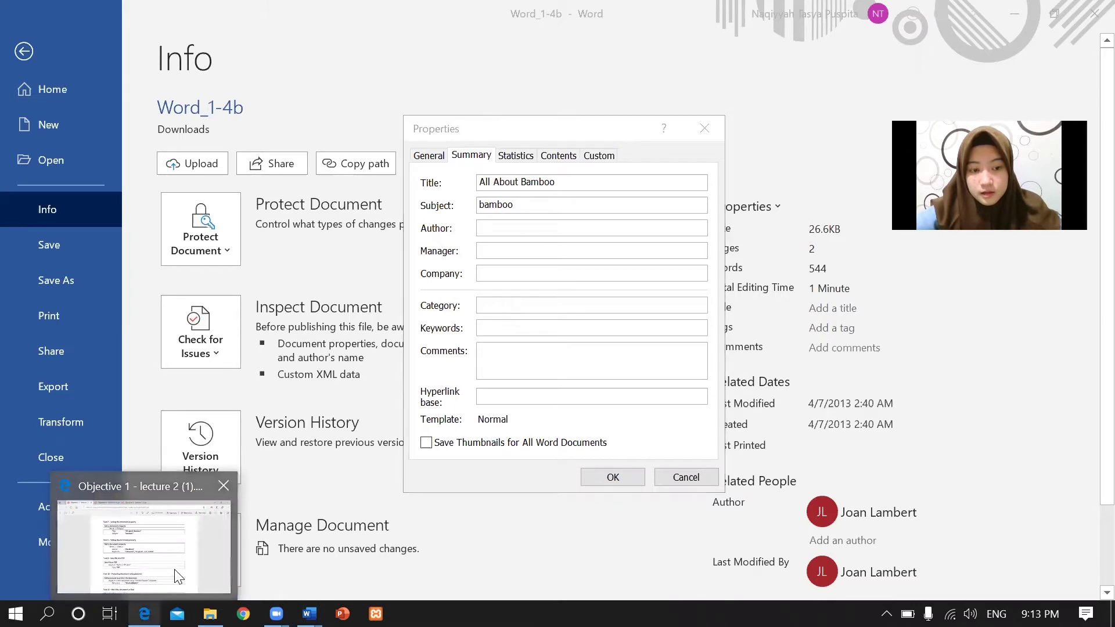
pyautogui.click(177, 577)
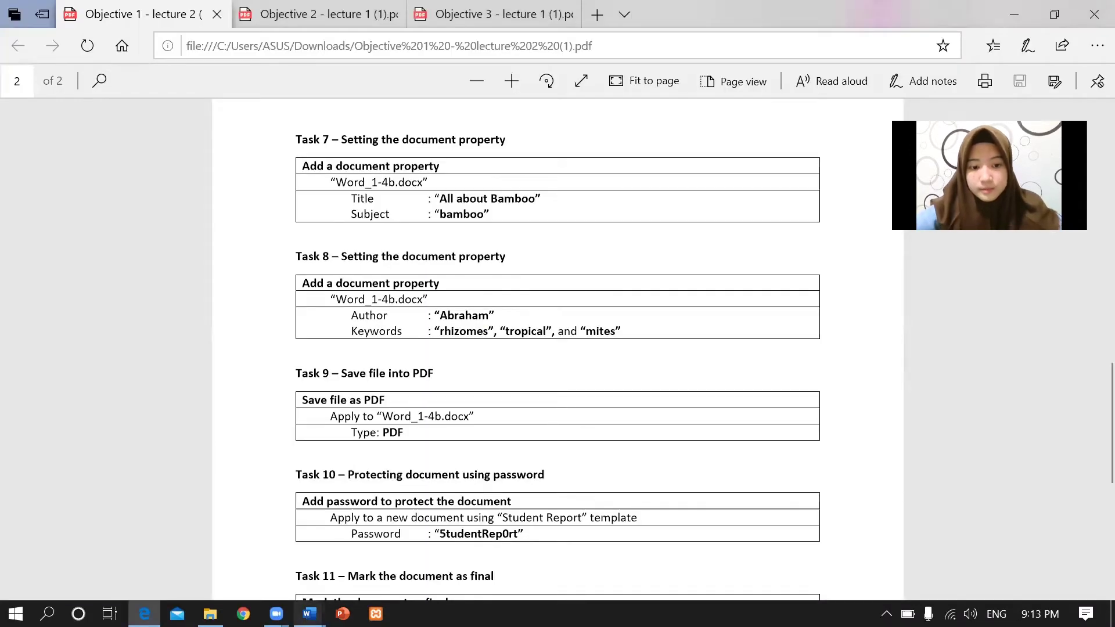
pyautogui.moveTo(310, 613)
pyautogui.click(341, 540)
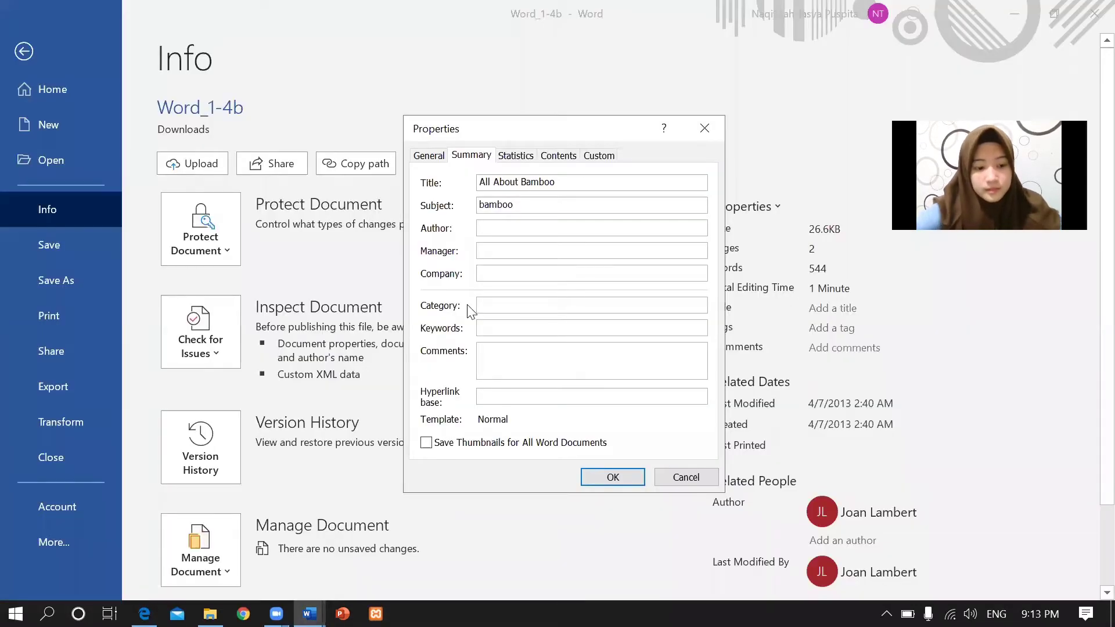
pyautogui.write('Abraham')
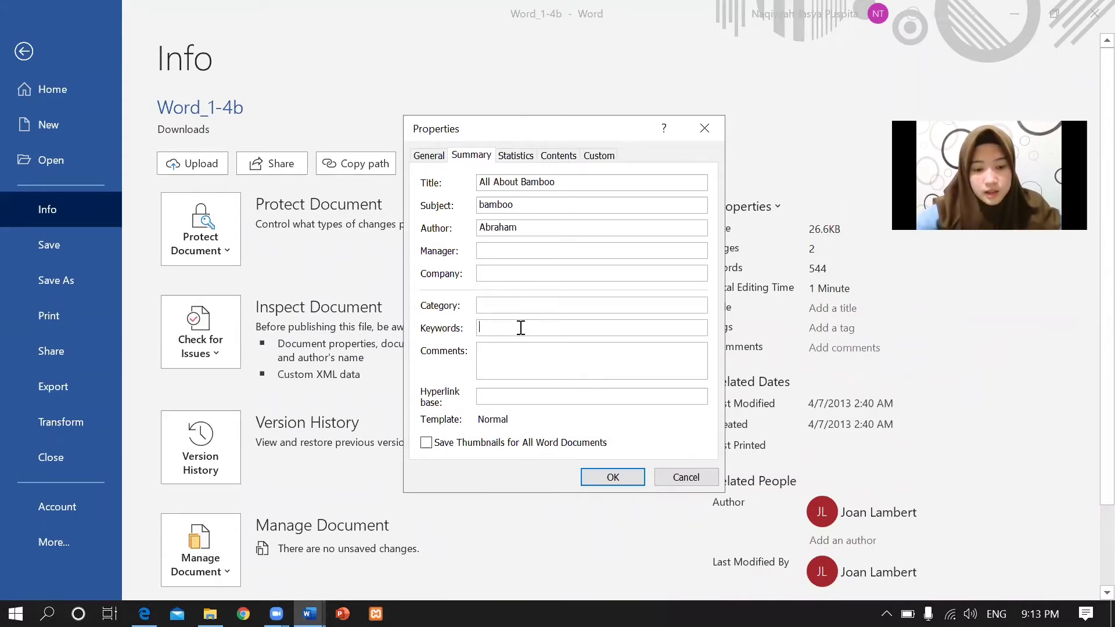
pyautogui.write('Rhizomes,')
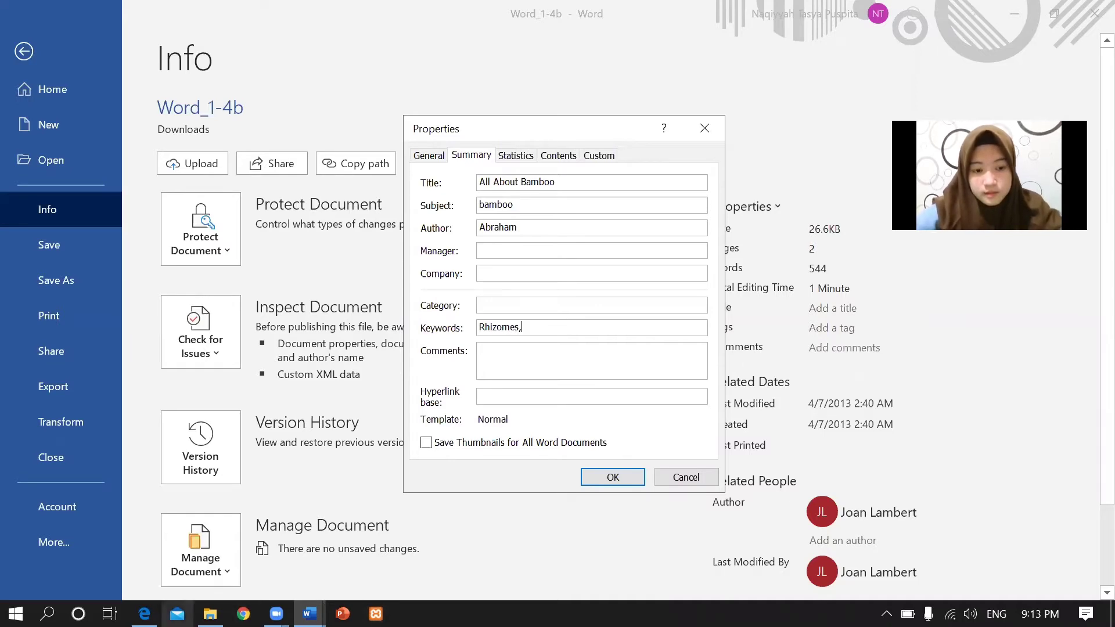
pyautogui.moveTo(144, 614)
pyautogui.click(197, 575)
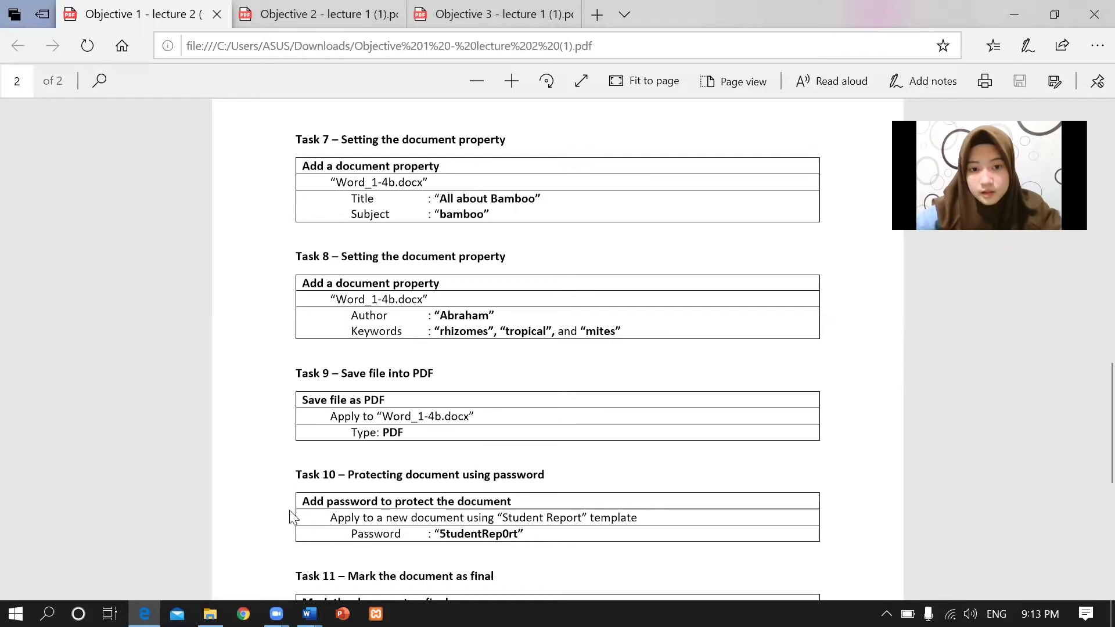
pyautogui.click(309, 613)
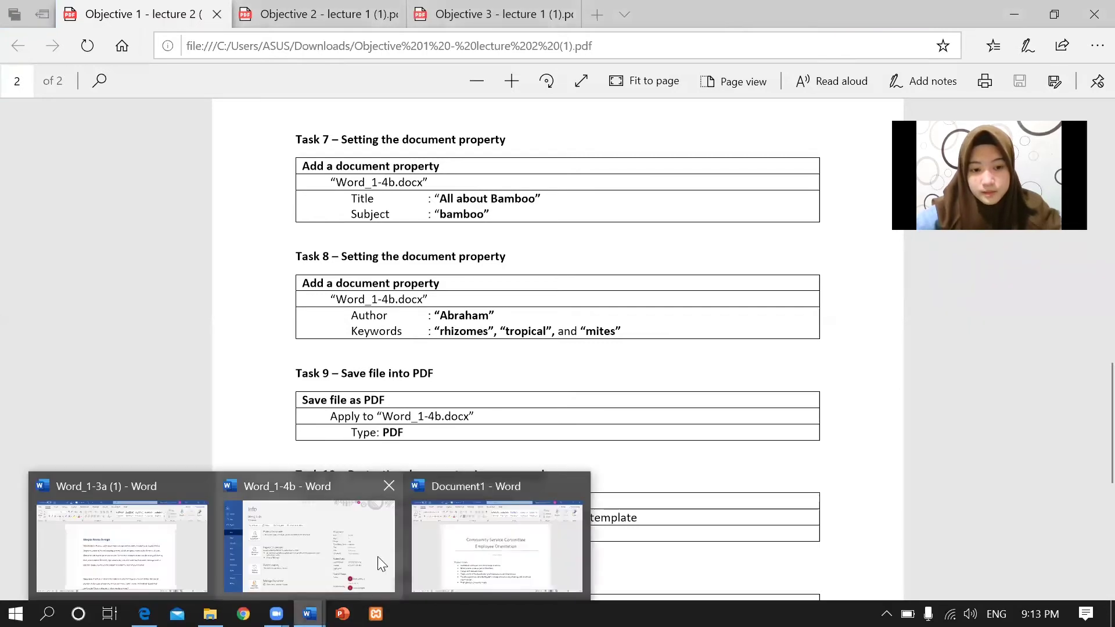
pyautogui.click(306, 559)
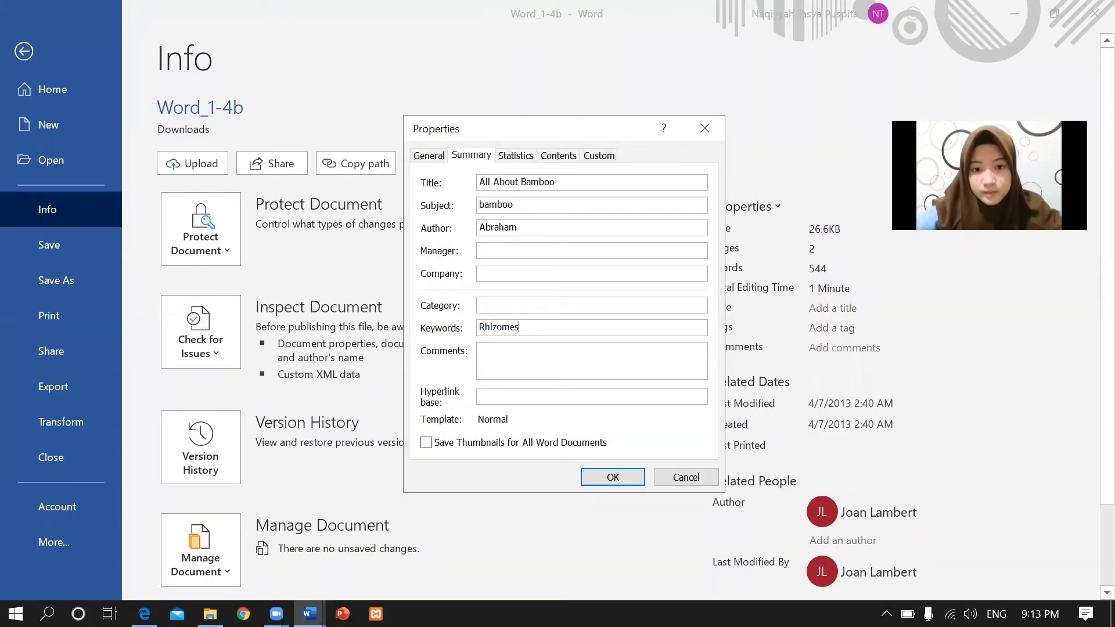
# Enter the keywords 'rhizomes, tropical, mites' and confirm the document properties.
pyautogui.press('BackSpace')
pyautogui.press('BackSpace')
pyautogui.press('BackSpace')
pyautogui.press('BackSpace')
pyautogui.press('BackSpace')
pyautogui.press('BackSpace')
pyautogui.press('BackSpace')
pyautogui.press('BackSpace')
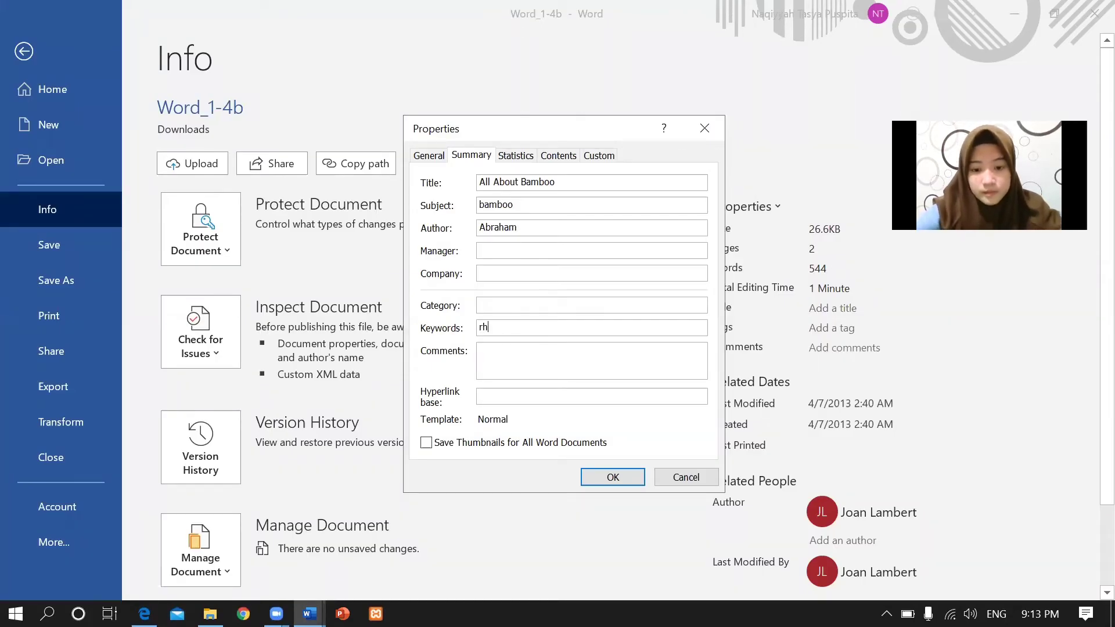
pyautogui.write('rhizomes')
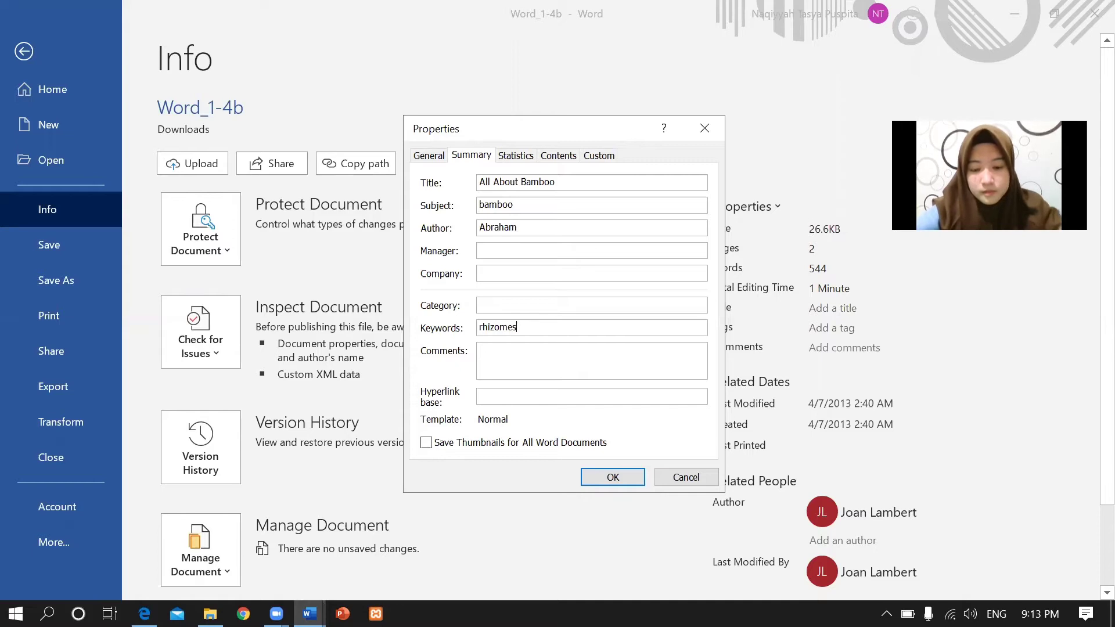
pyautogui.write(', tropi')
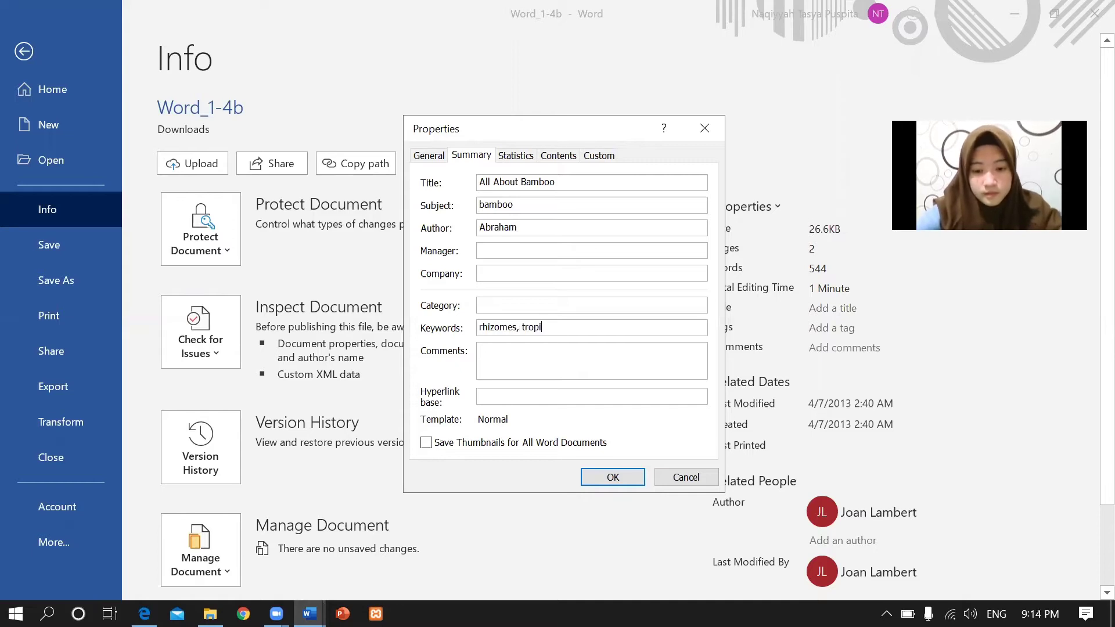
pyautogui.write('cal')
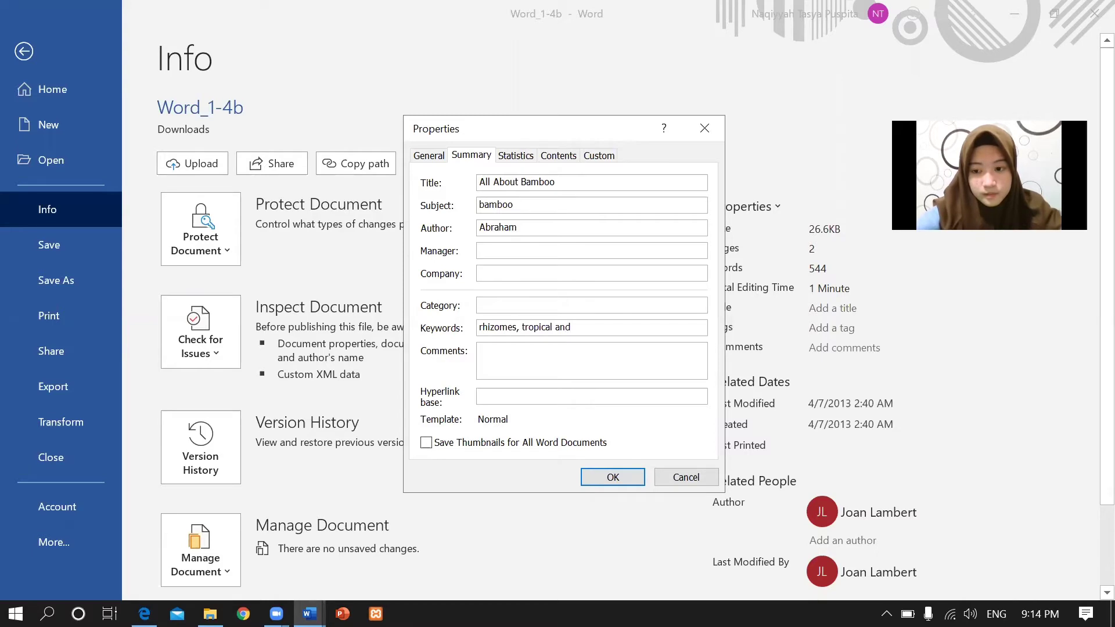
pyautogui.write(' , mites')
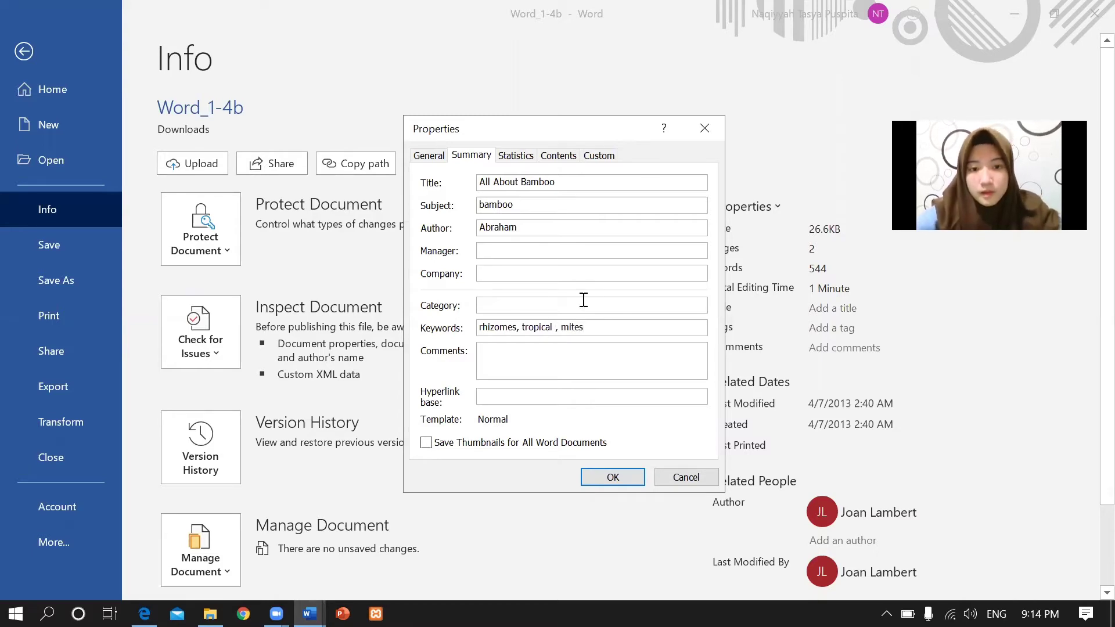
pyautogui.click(616, 479)
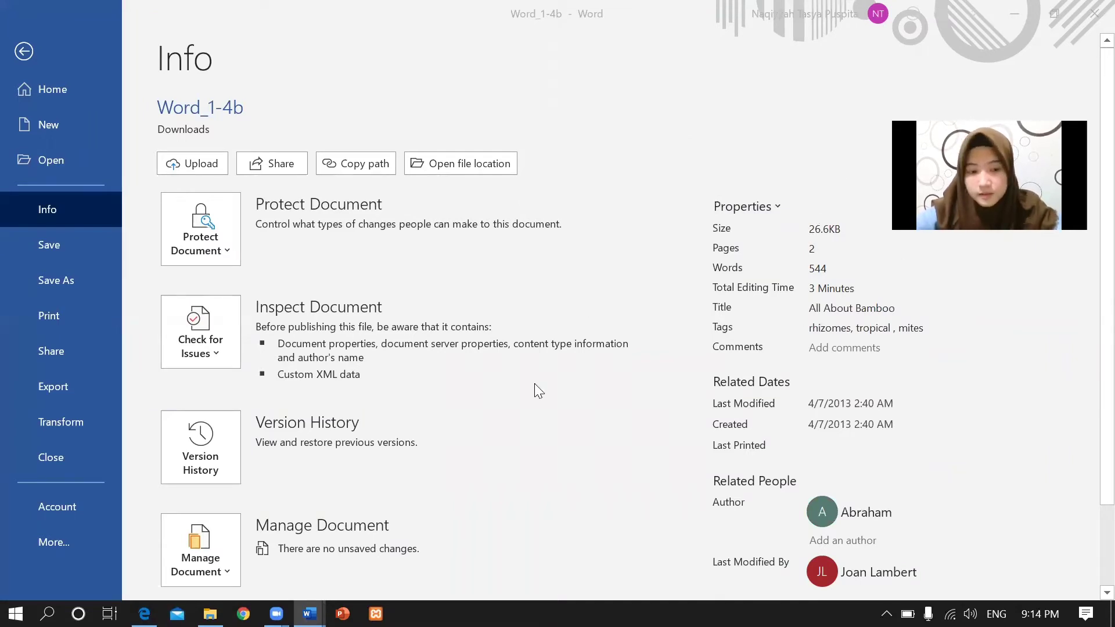
pyautogui.click(144, 613)
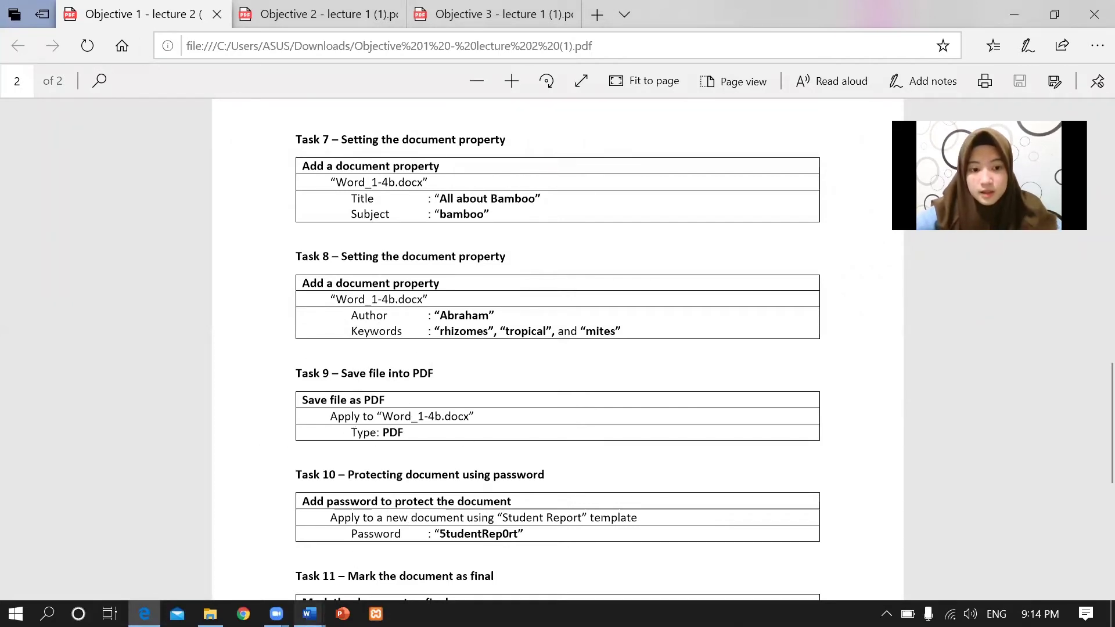
# Bring the Word_1-4b window back to the front.
pyautogui.click(310, 614)
pyautogui.click(315, 534)
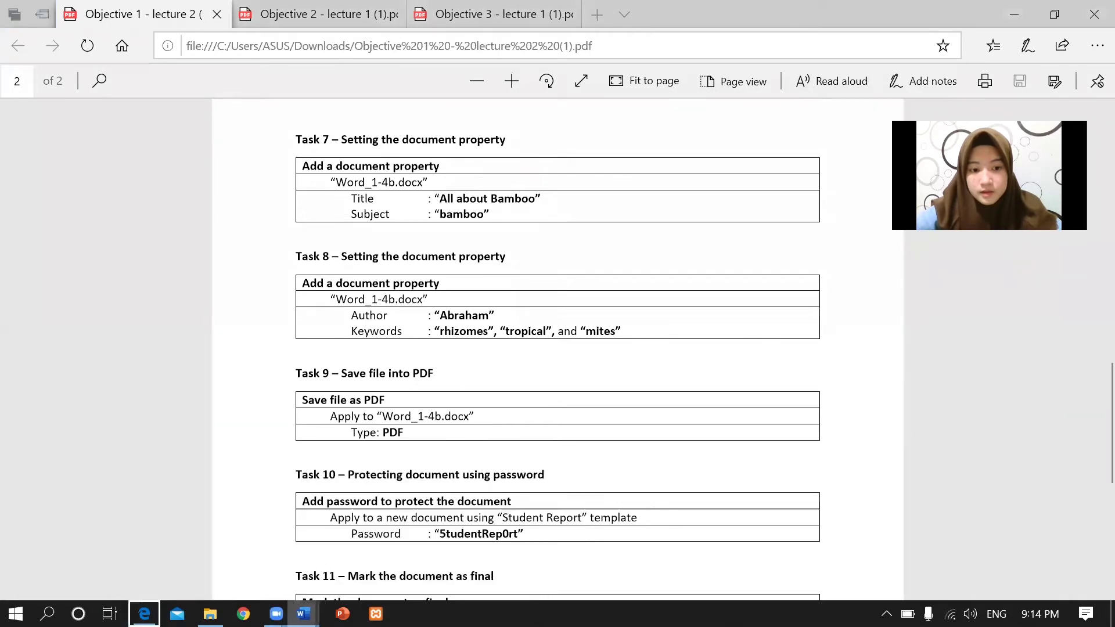
pyautogui.moveTo(310, 614)
pyautogui.click(304, 527)
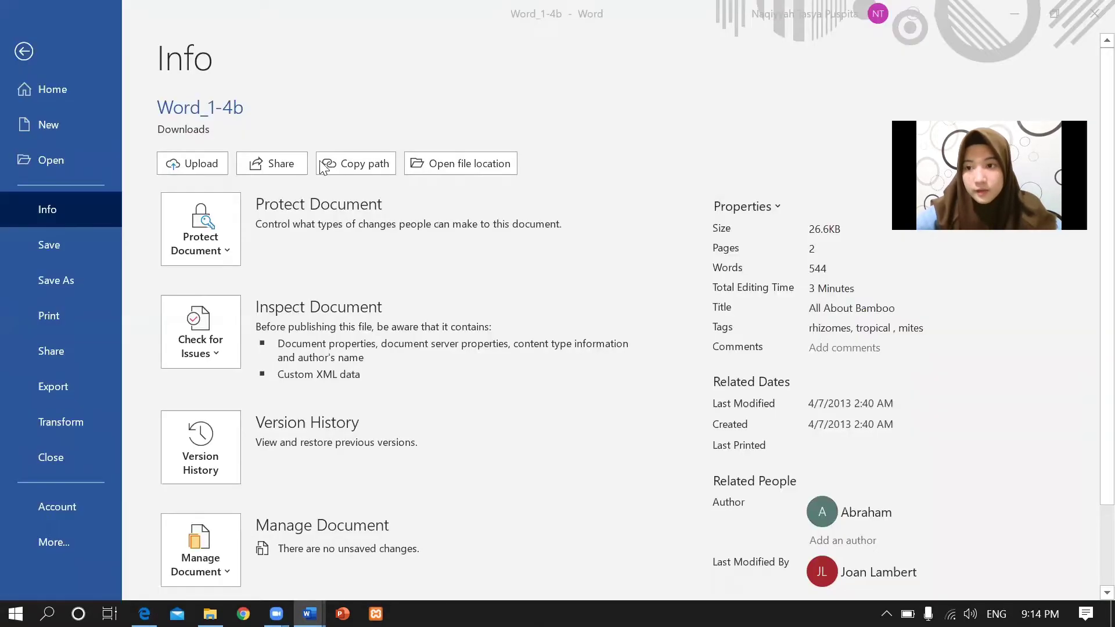
pyautogui.rightClick(310, 613)
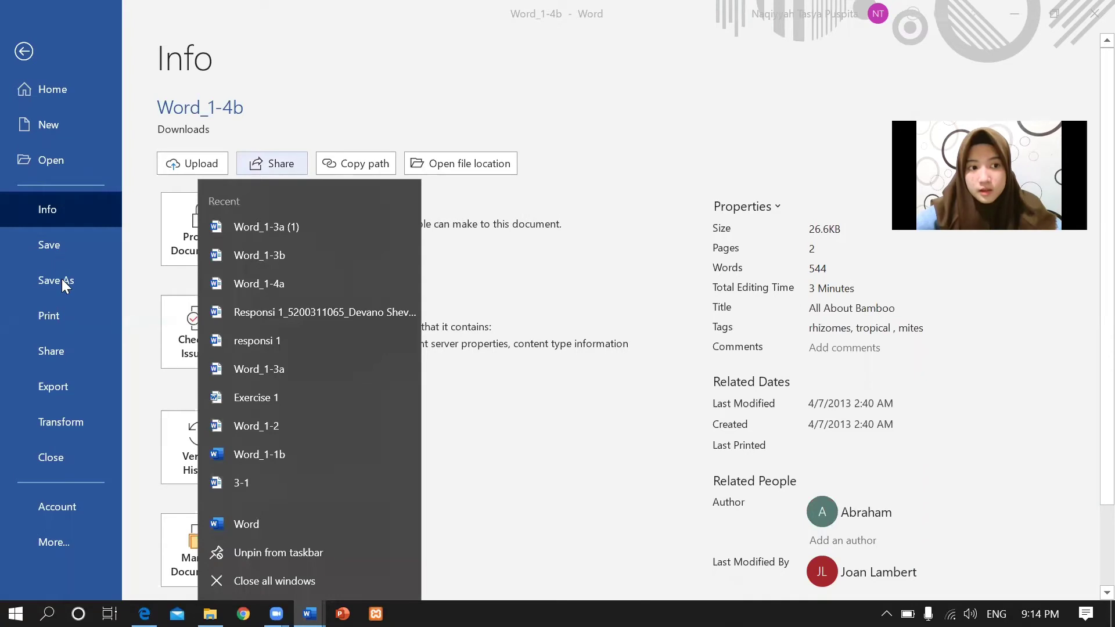
pyautogui.press('Escape')
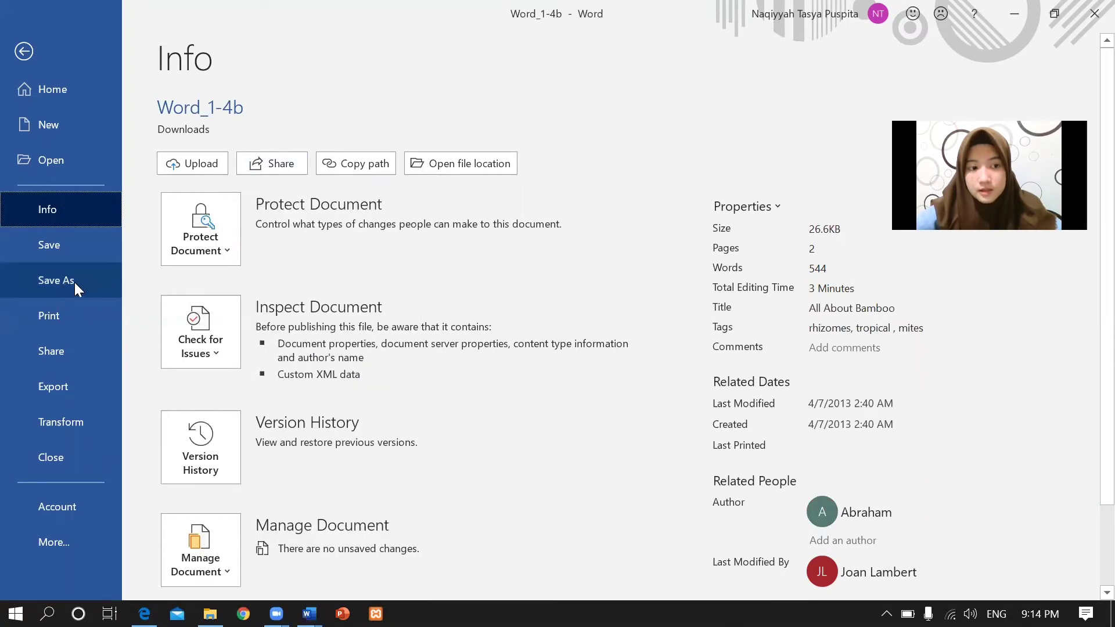
# Set up Save As for Word_1-4b as PDF (*.pdf) in Downloads, checking the task list.
pyautogui.click(74, 282)
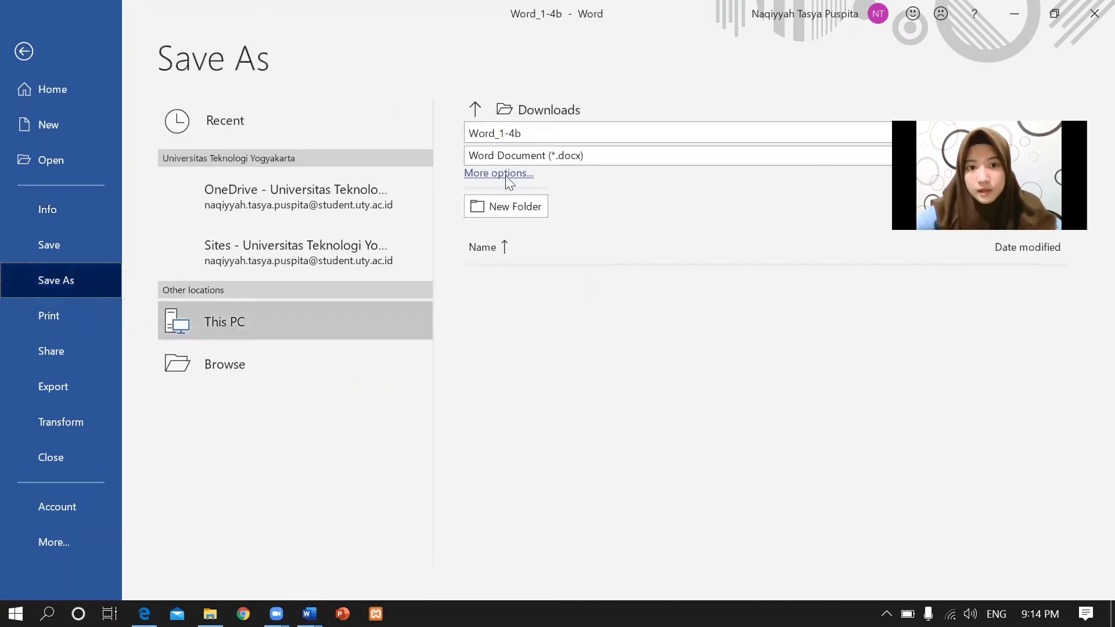
pyautogui.click(702, 152)
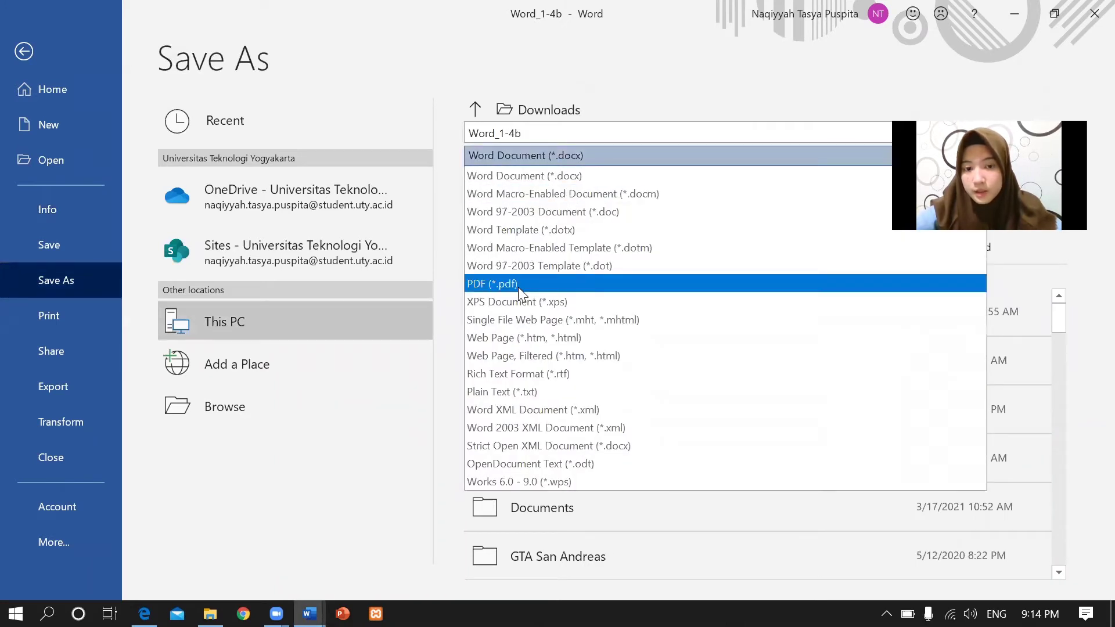
pyautogui.press('Escape')
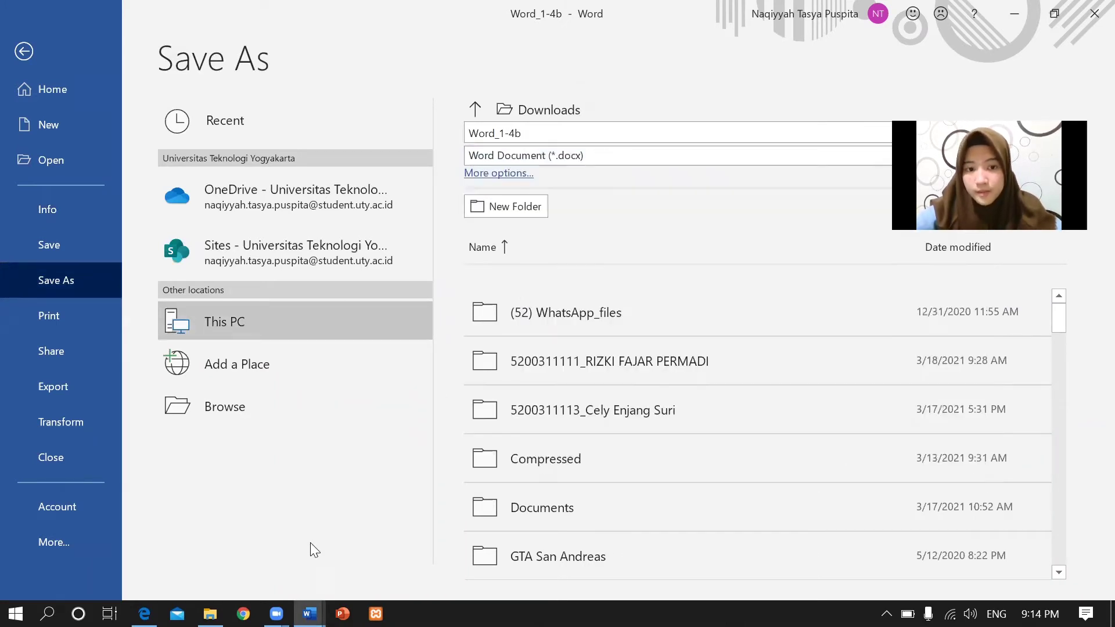
pyautogui.moveTo(144, 613)
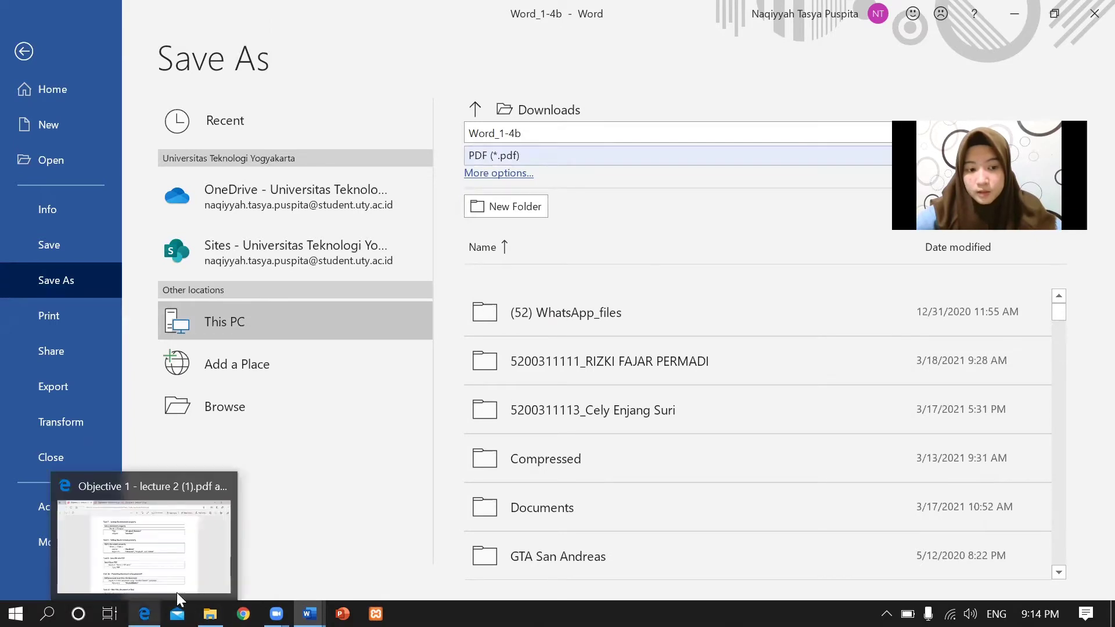
pyautogui.click(179, 584)
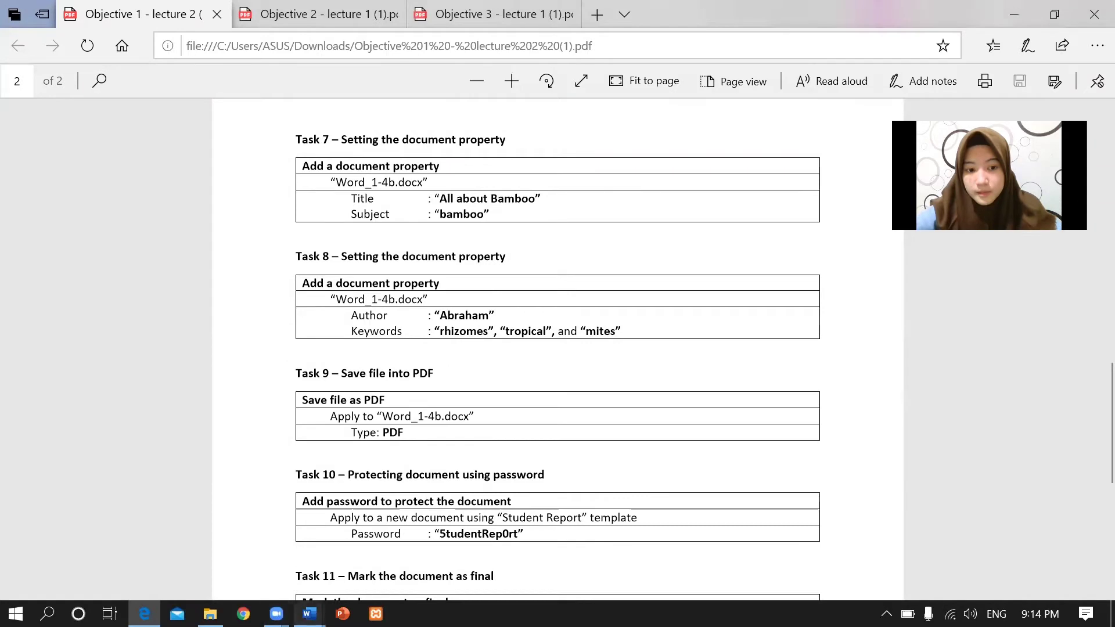
pyautogui.moveTo(309, 613)
pyautogui.click(282, 545)
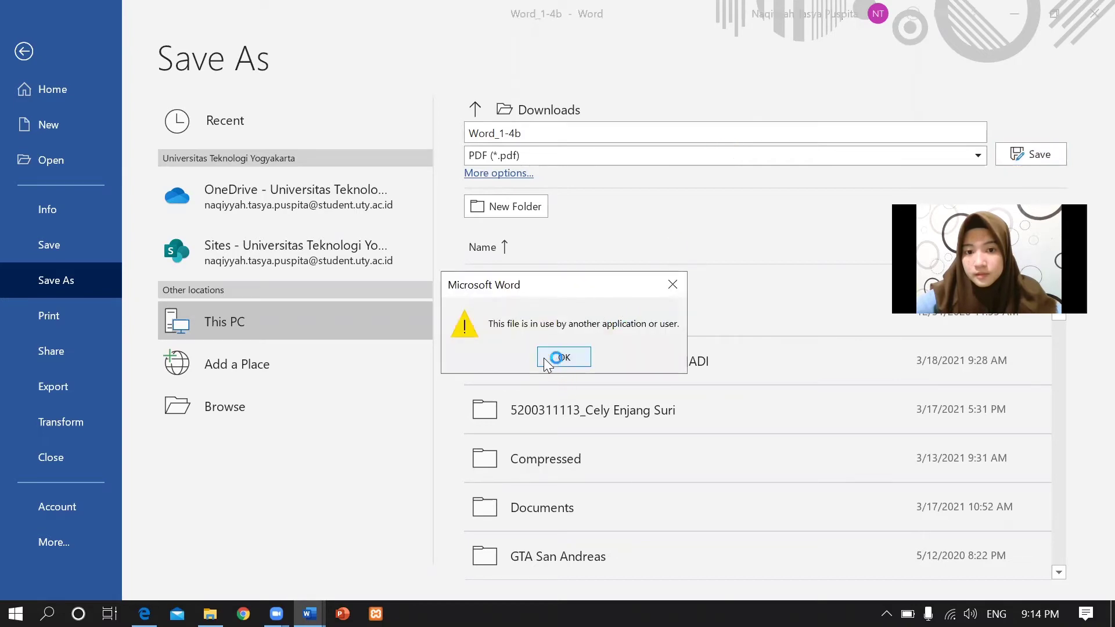
# Dismiss the file-in-use warning, read Task 9 in the PDF, and return to Word_1-4b's Save As.
pyautogui.click(548, 360)
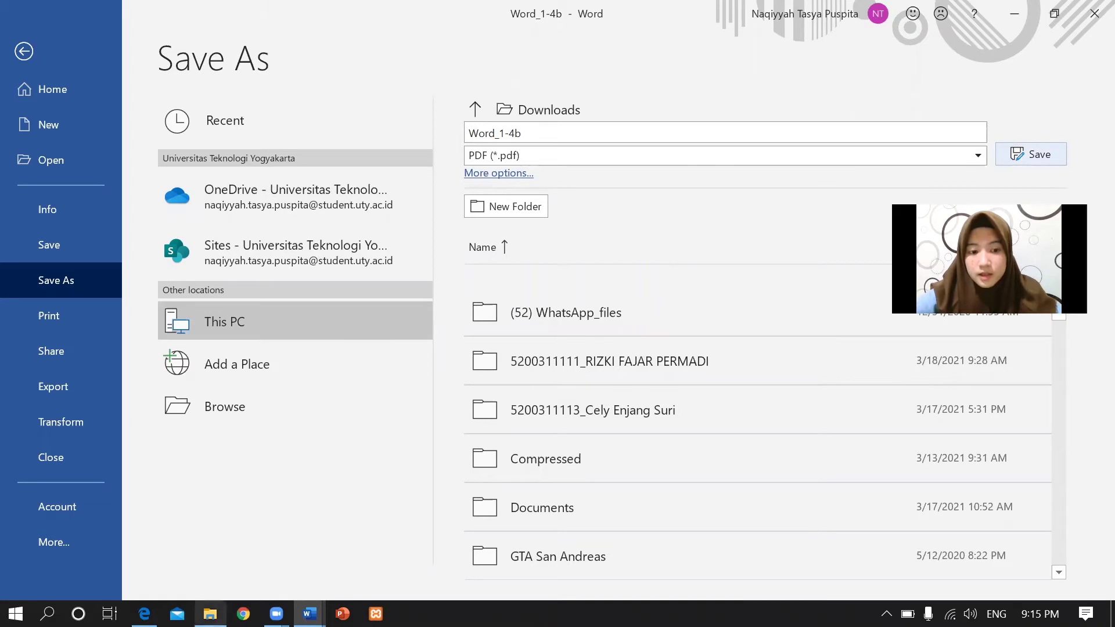
pyautogui.click(146, 531)
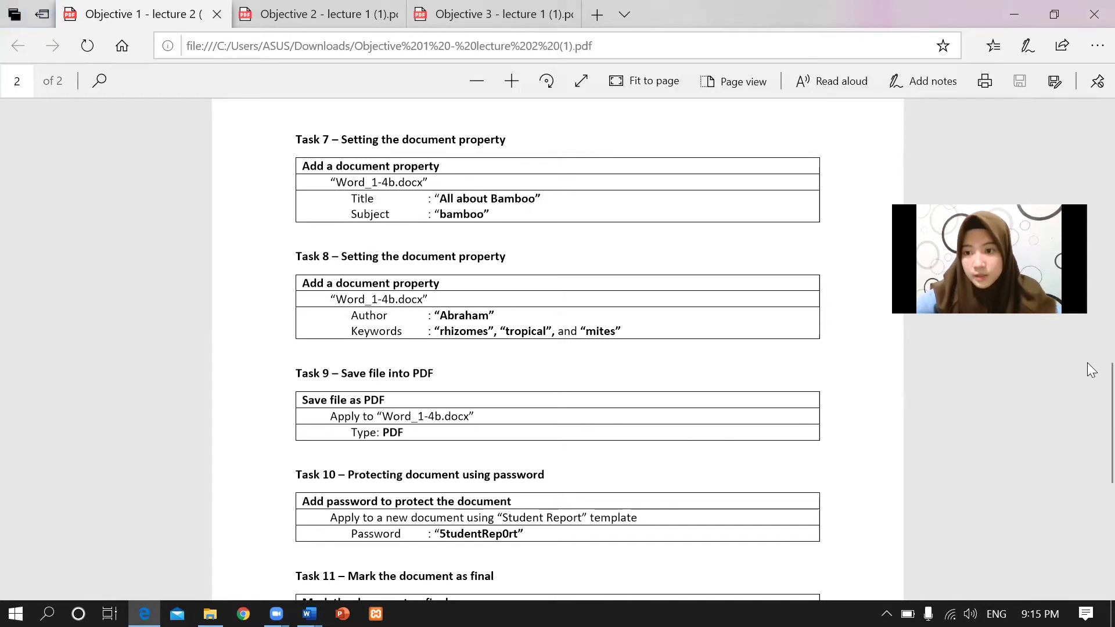
pyautogui.moveTo(1090, 406); pyautogui.dragTo(1088, 445)
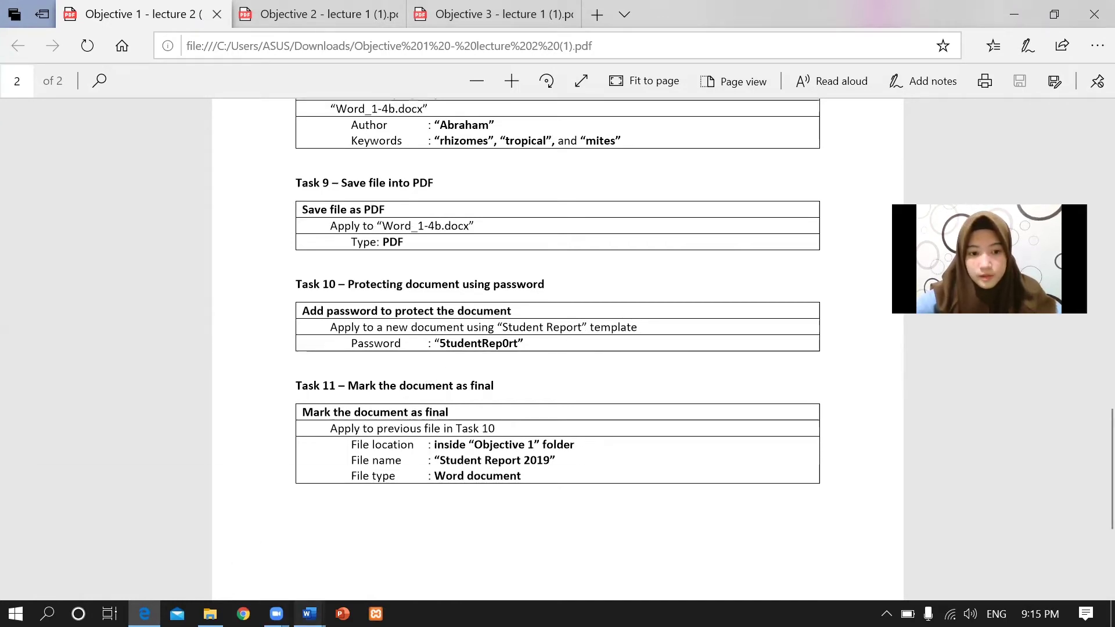
pyautogui.moveTo(309, 613)
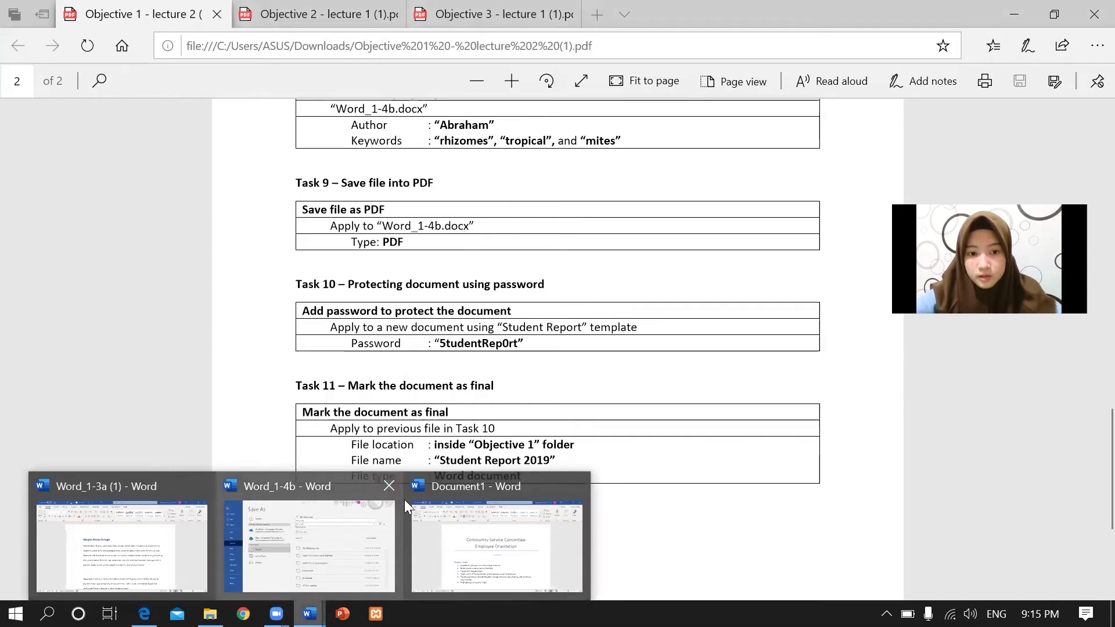
pyautogui.click(290, 538)
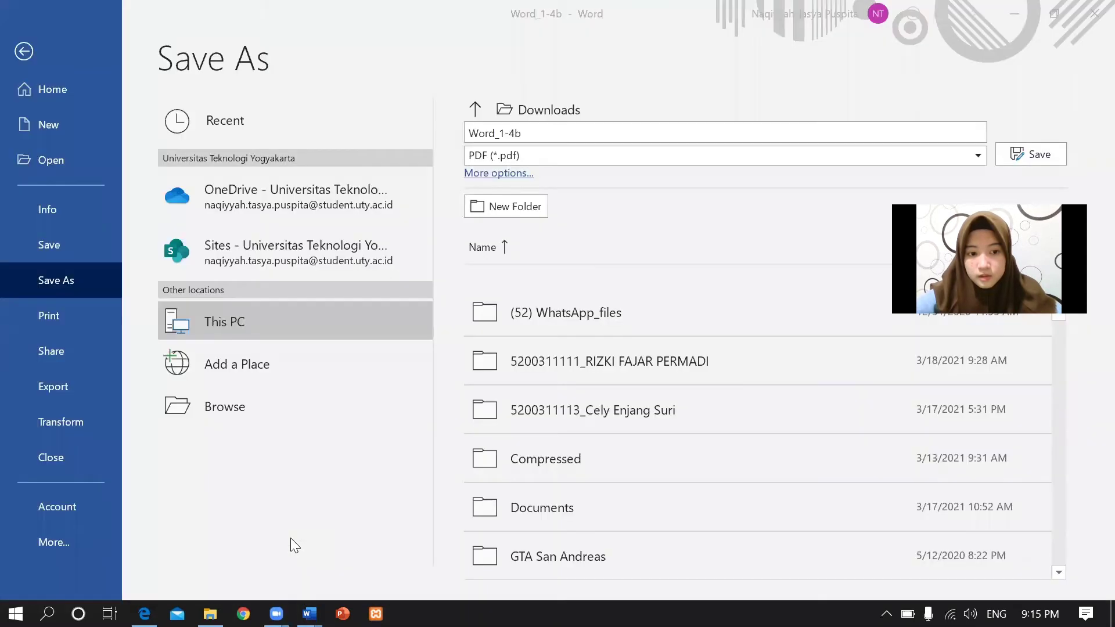
# From Document1, create a new document from the 'Student report with photo' template.
pyautogui.click(24, 51)
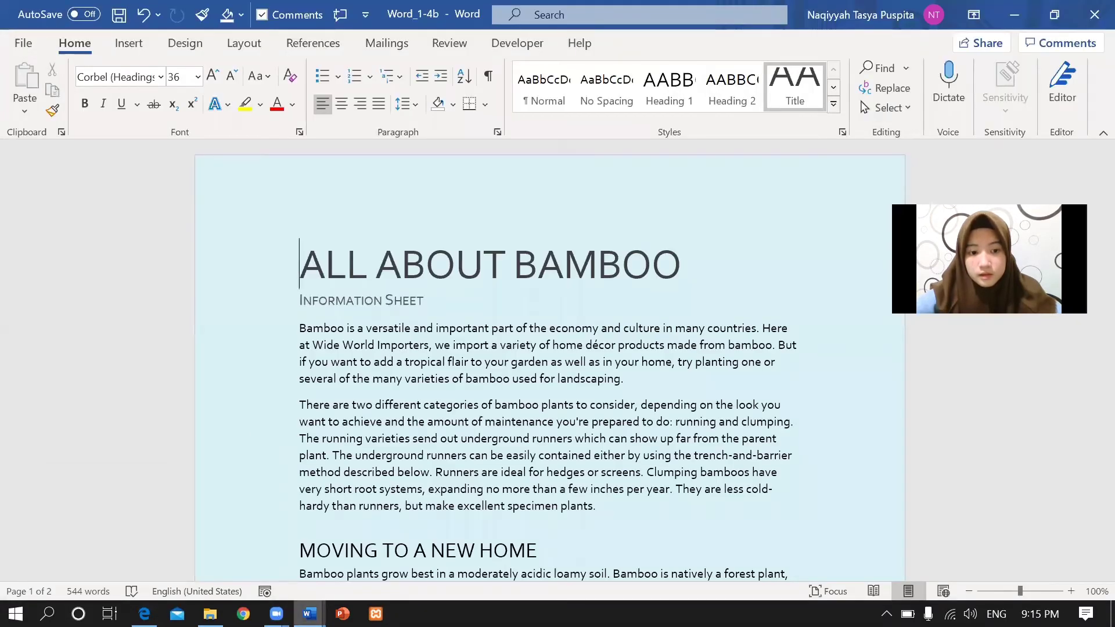
pyautogui.click(308, 613)
pyautogui.click(510, 567)
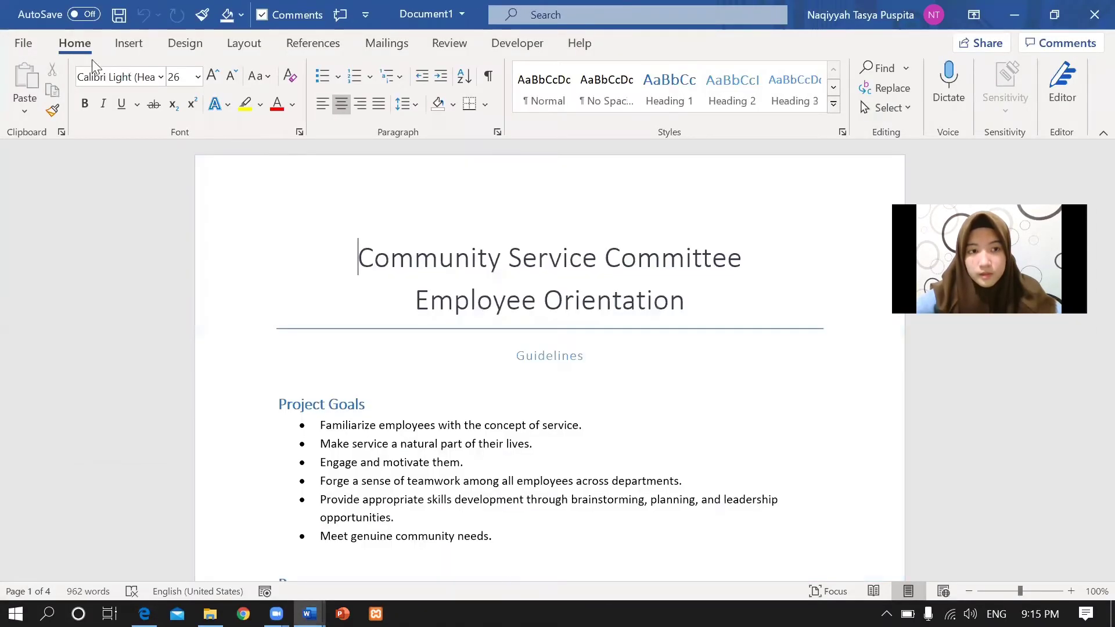
pyautogui.click(23, 43)
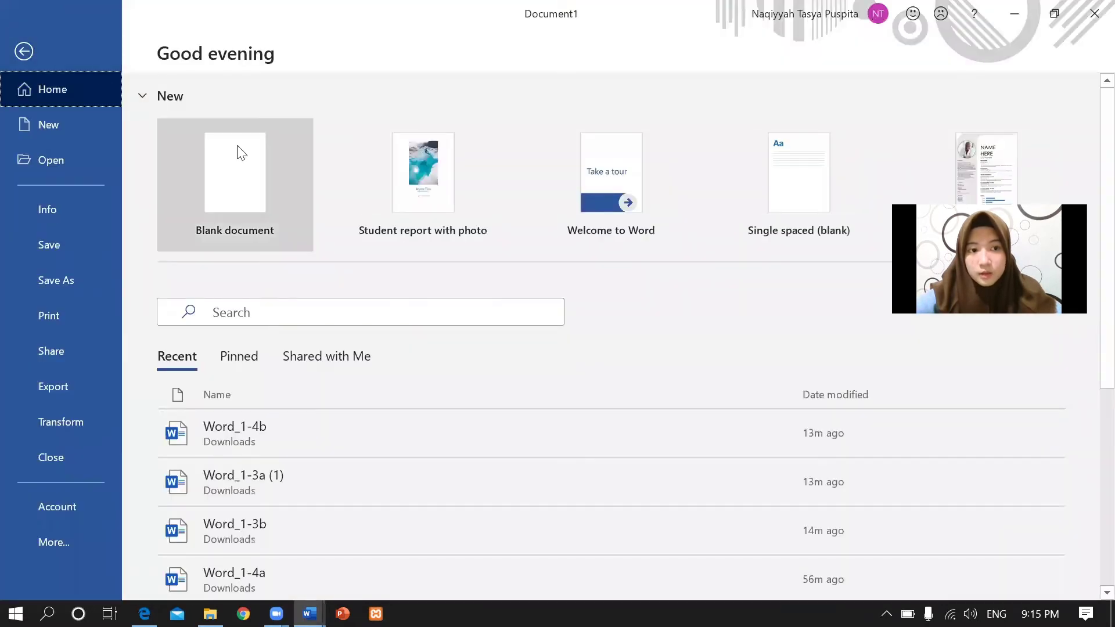
pyautogui.click(59, 124)
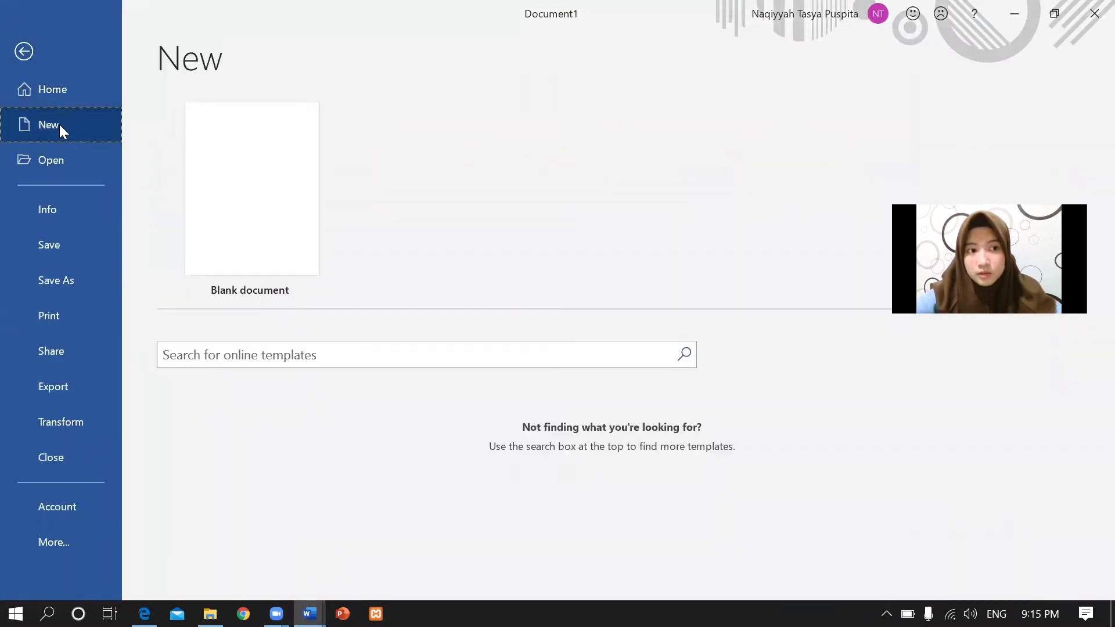
pyautogui.click(338, 360)
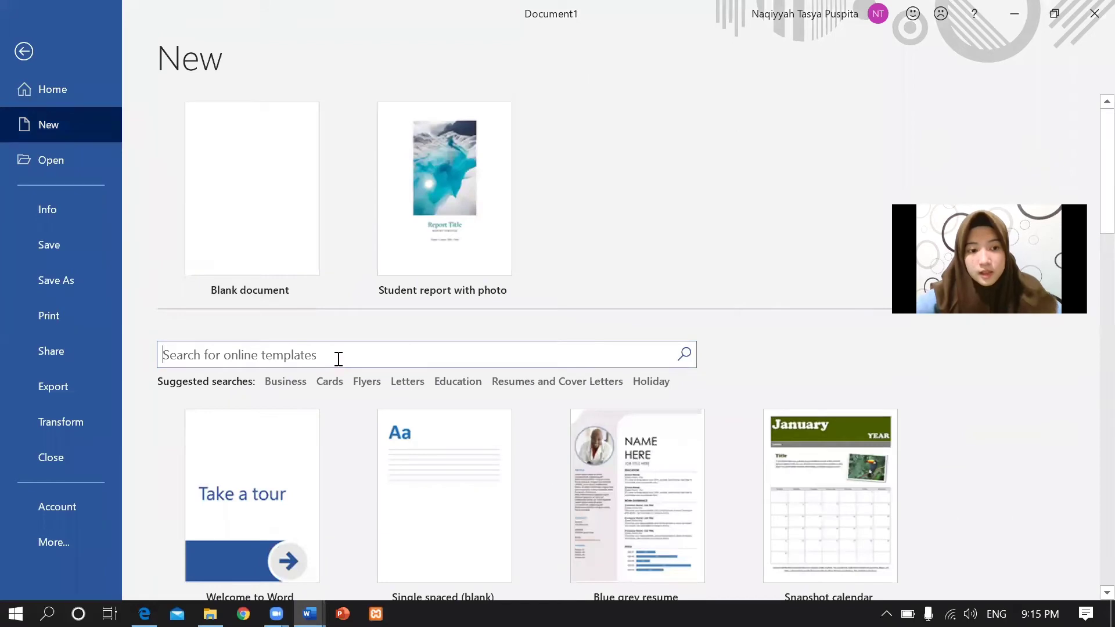
pyautogui.write('Student report')
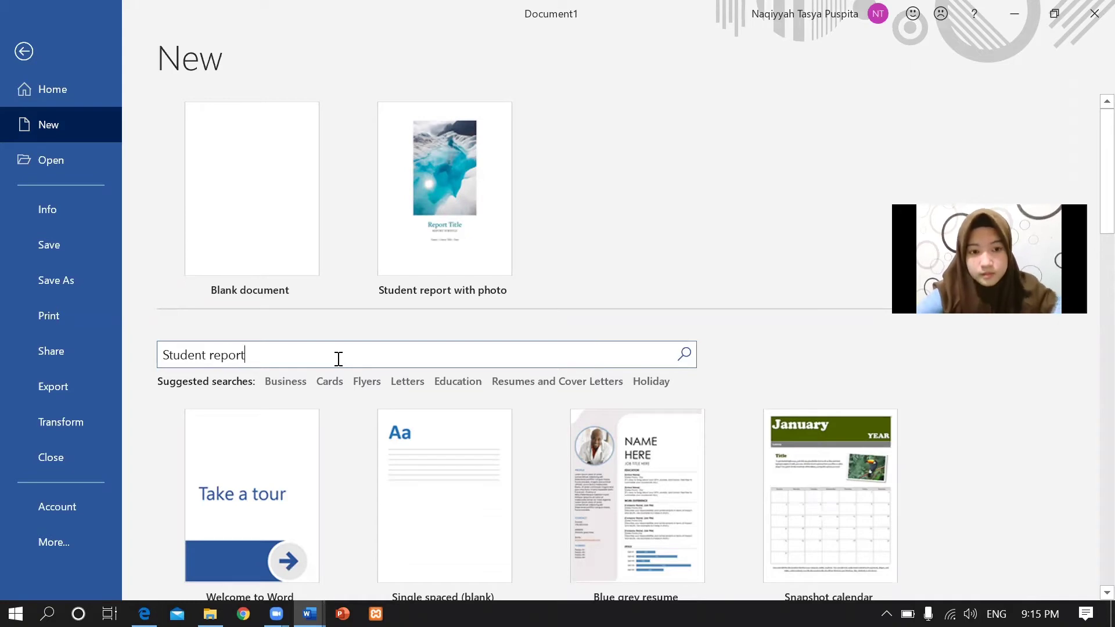
pyautogui.press('Return')
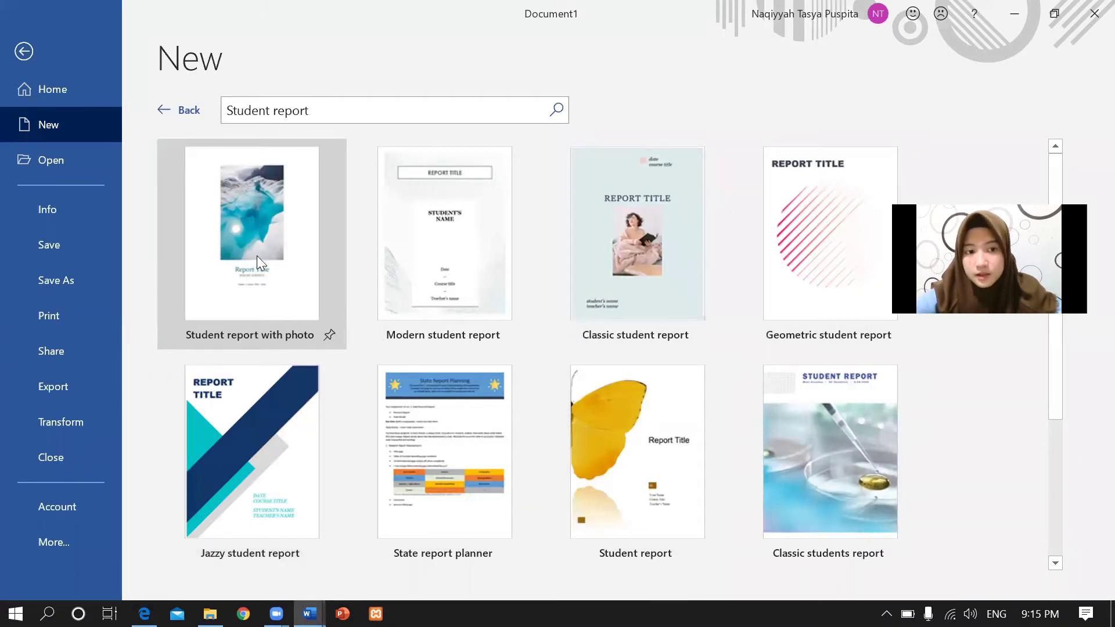
pyautogui.doubleClick(223, 288)
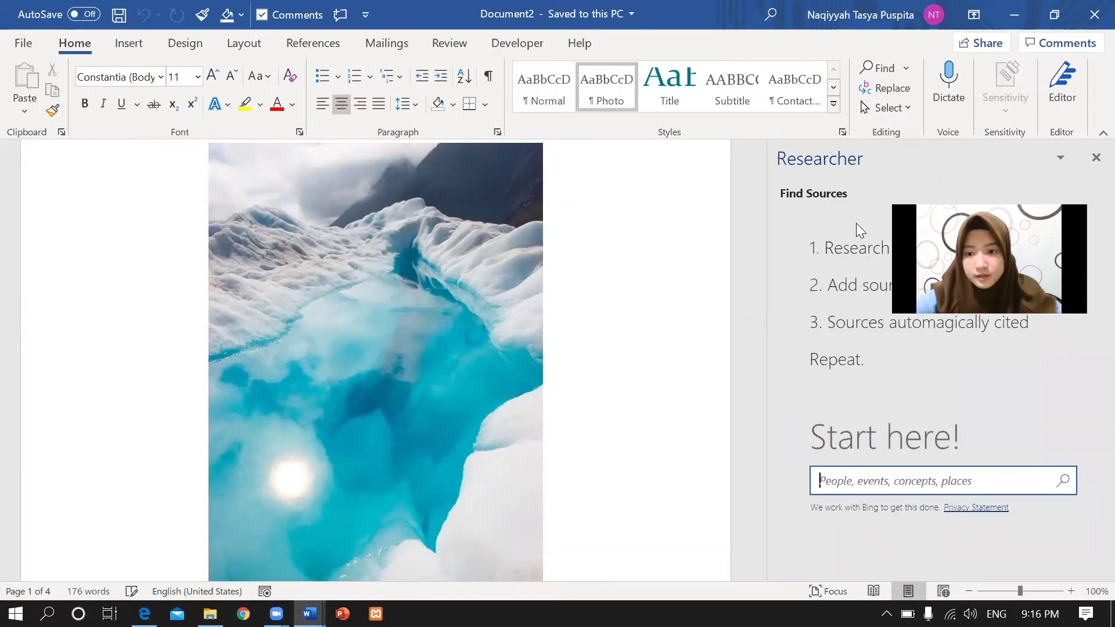
pyautogui.click(1094, 158)
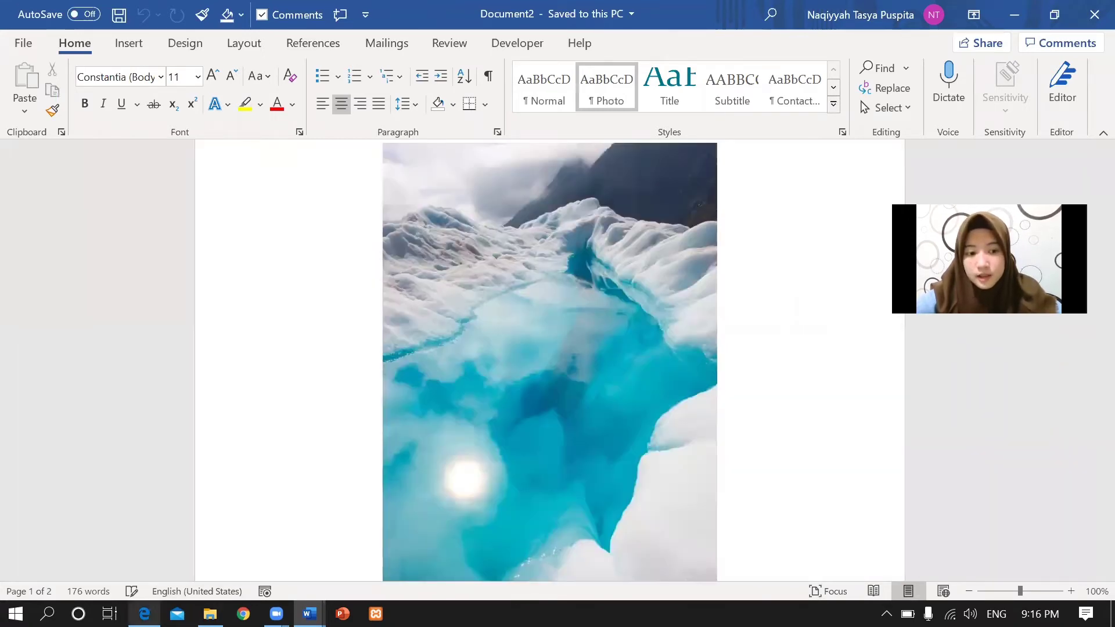
# Bring Document2 forward and show its Info page.
pyautogui.hotkey('alt', 'Tab')
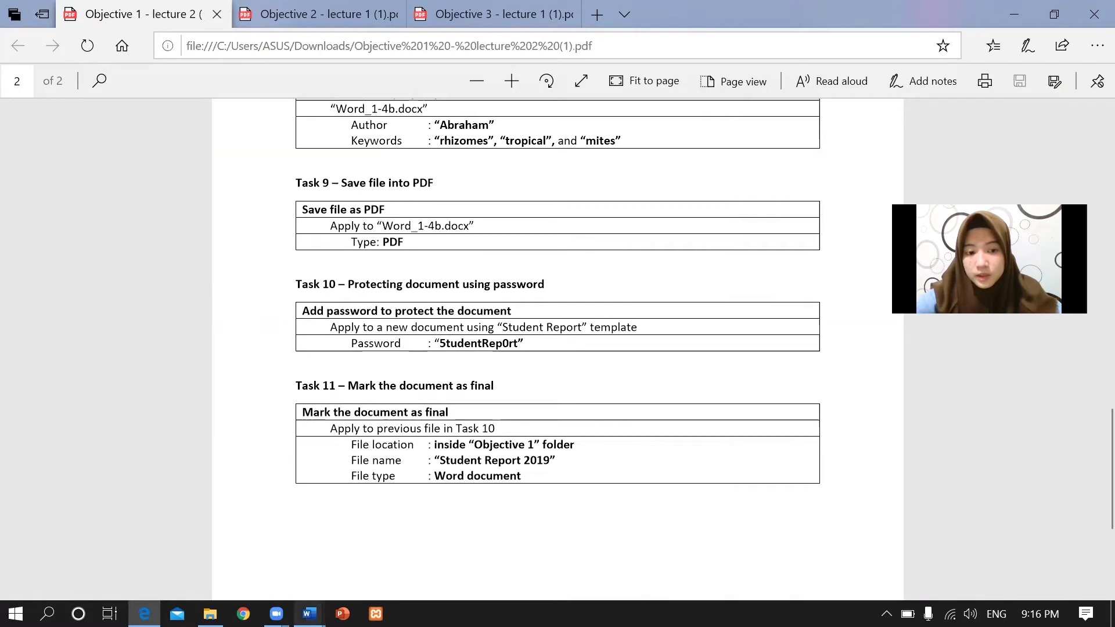
pyautogui.moveTo(308, 613)
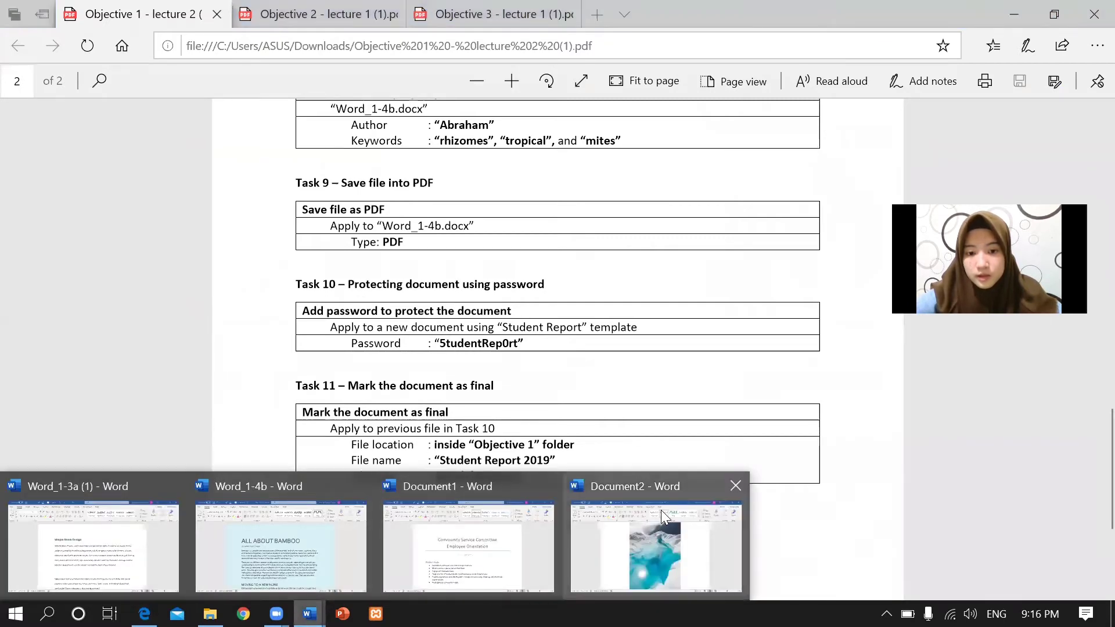
pyautogui.click(638, 514)
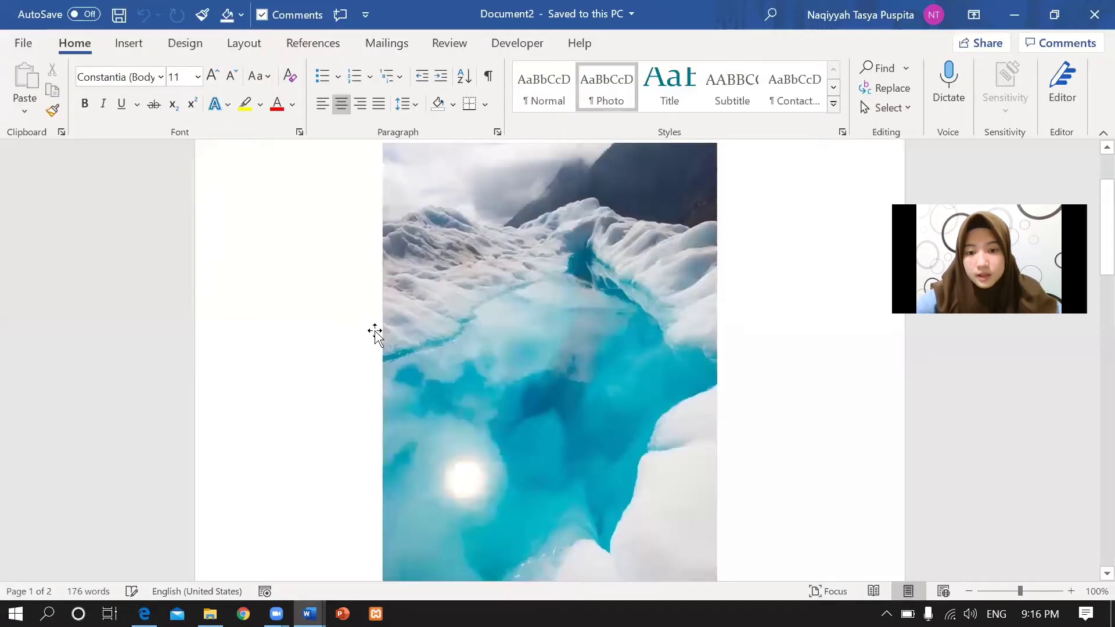
pyautogui.click(23, 46)
pyautogui.click(50, 215)
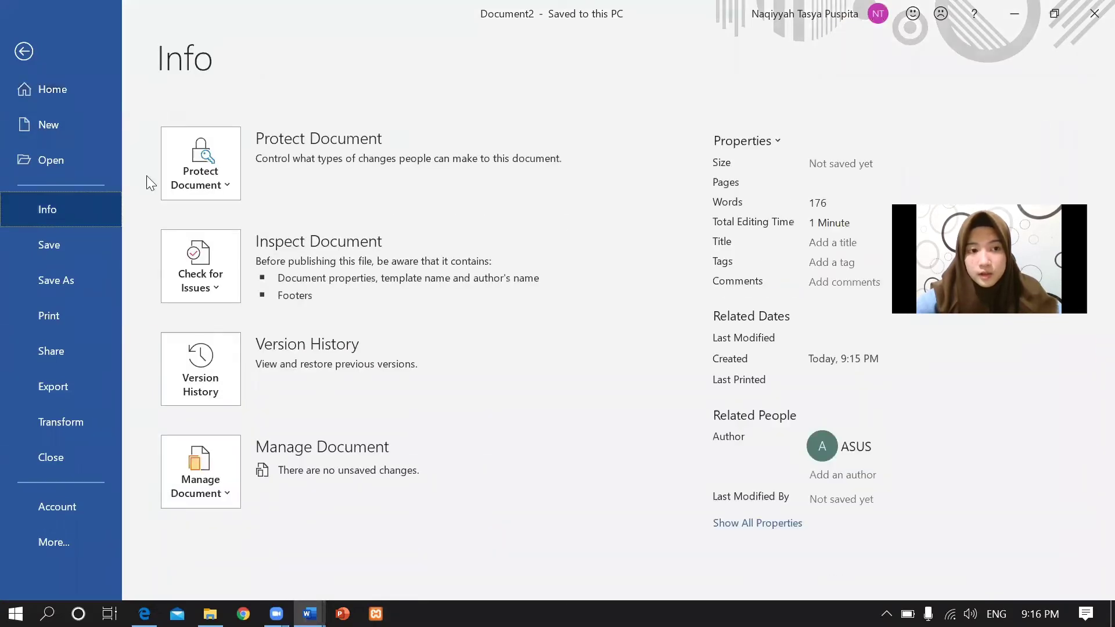
# Choose Encrypt with Password for Document2 and enter the password given in the instructions.
pyautogui.click(213, 185)
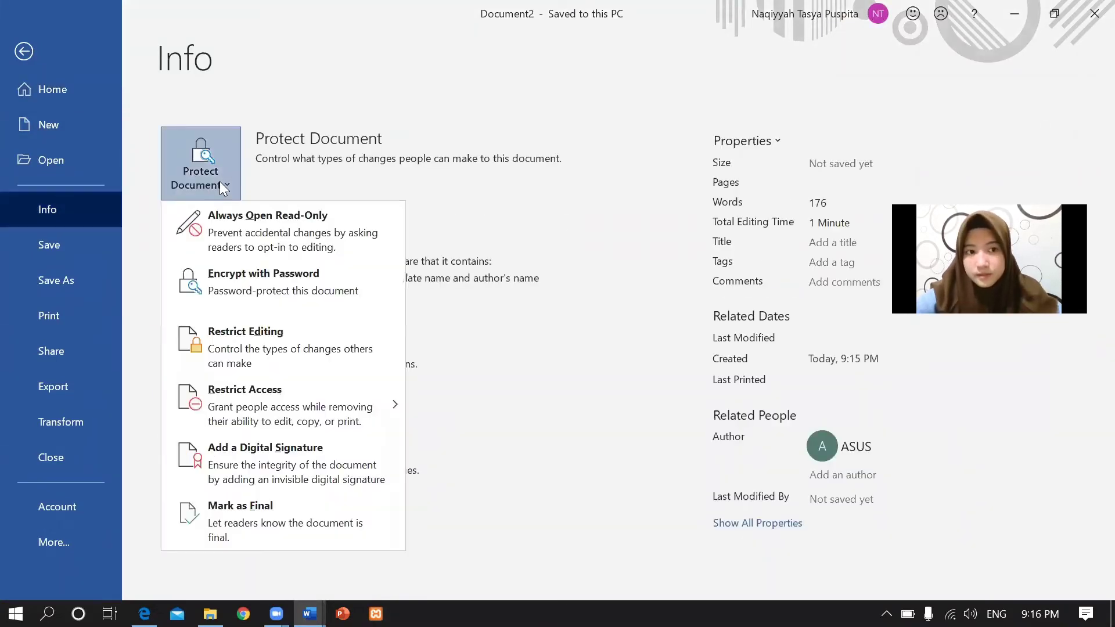
pyautogui.click(252, 282)
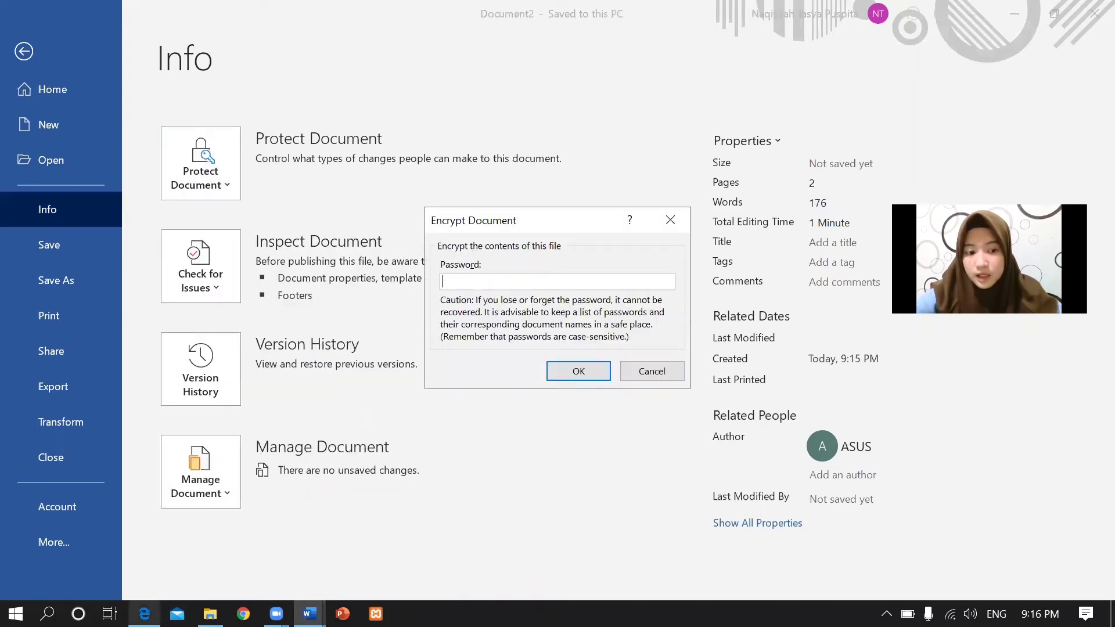
pyautogui.click(144, 613)
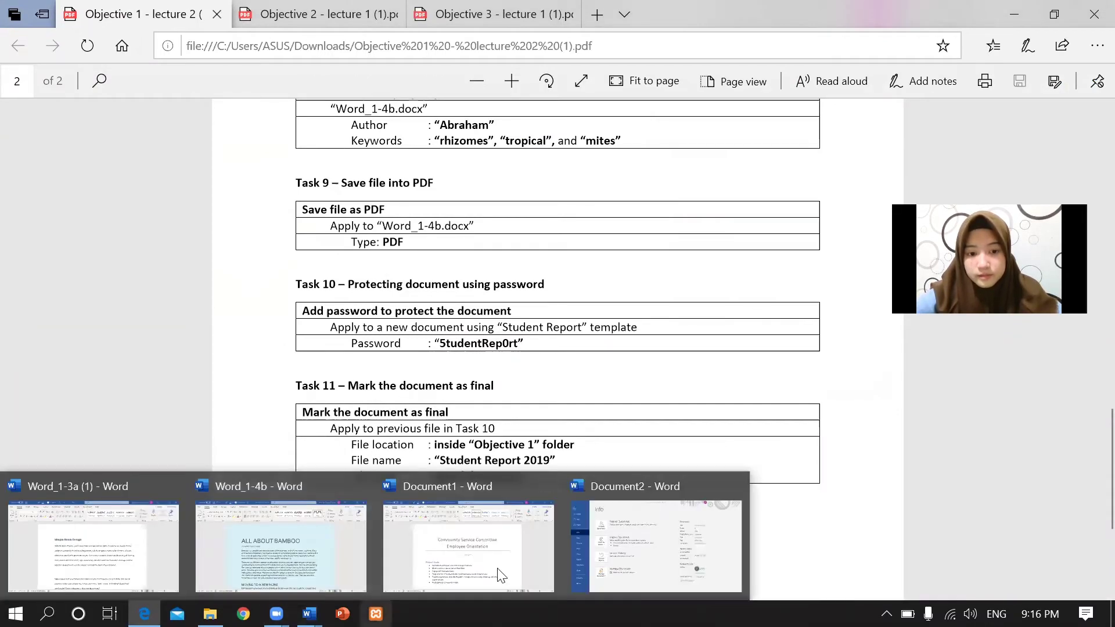
pyautogui.moveTo(309, 613)
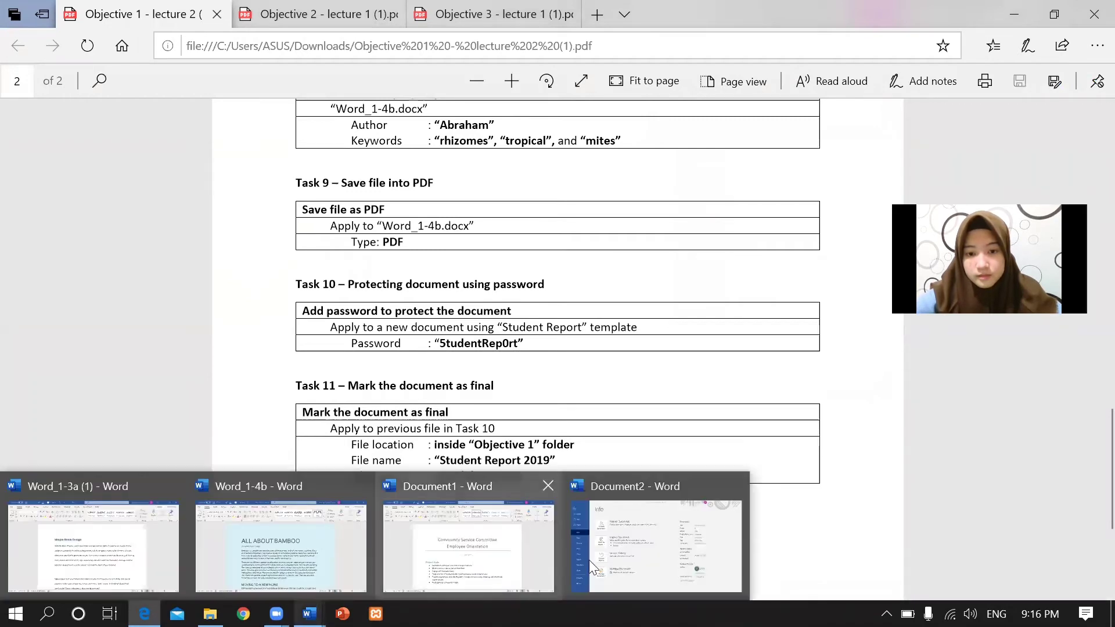
pyautogui.click(610, 566)
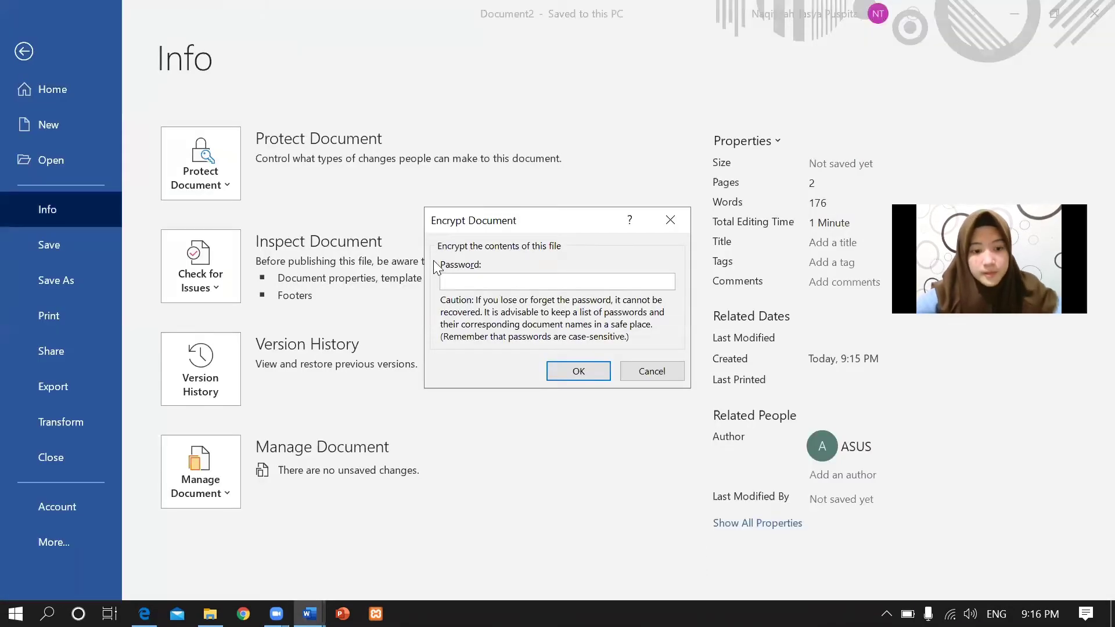
pyautogui.write('1')
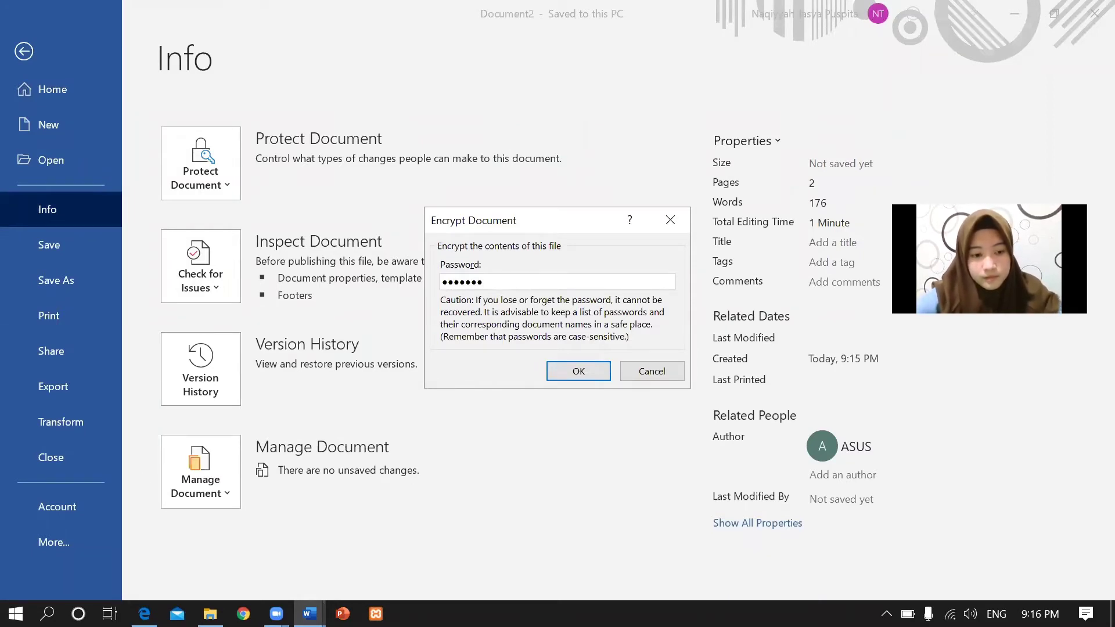
pyautogui.moveTo(144, 614)
pyautogui.click(216, 557)
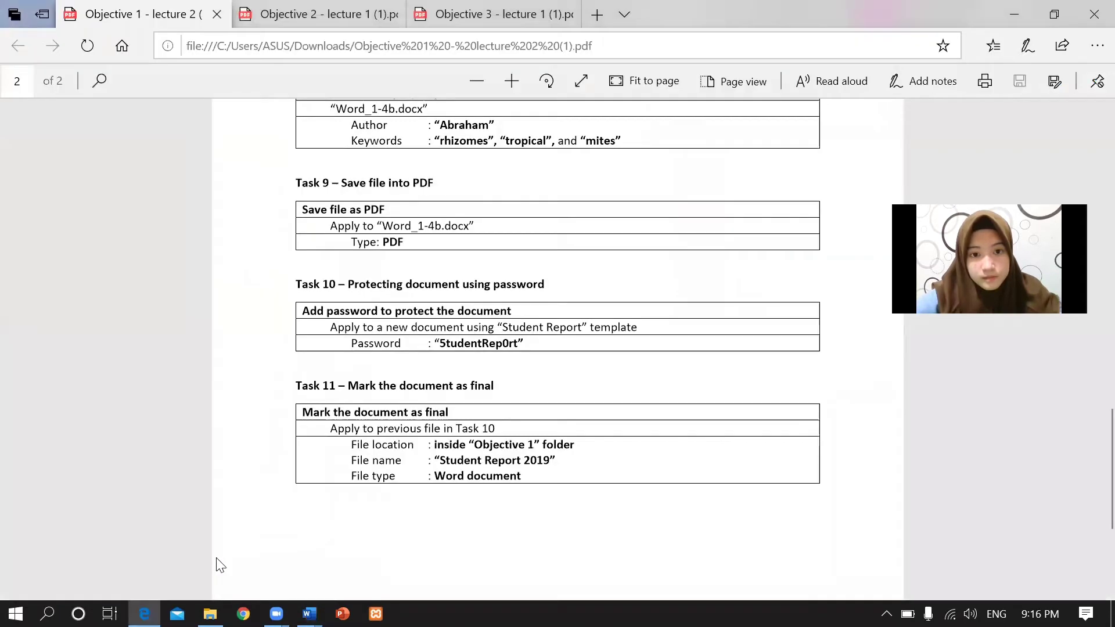
pyautogui.moveTo(309, 613)
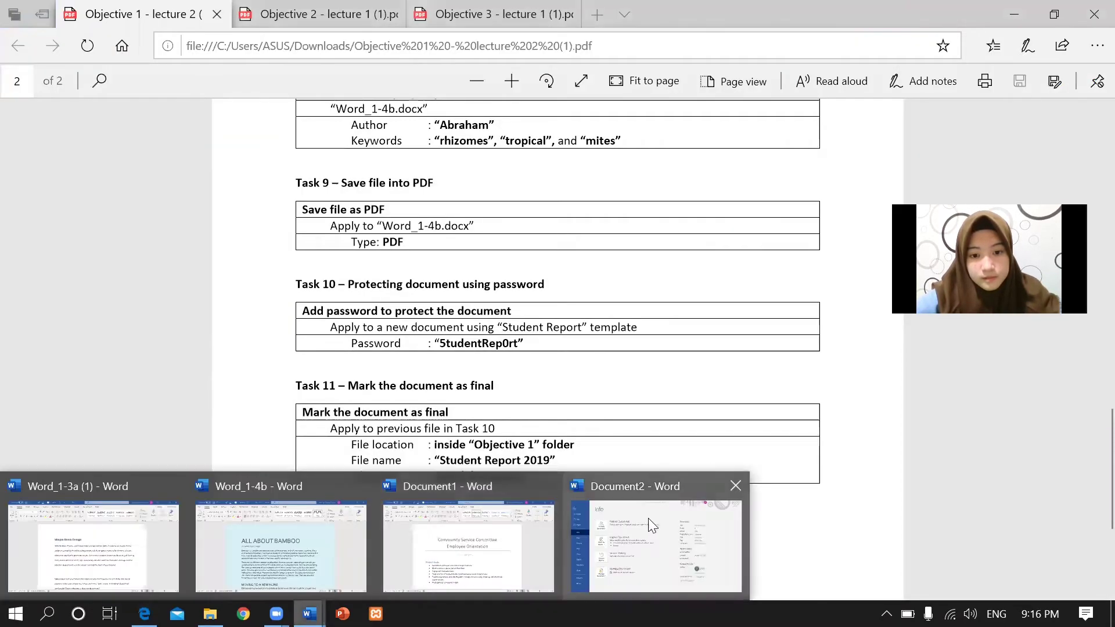
pyautogui.click(649, 505)
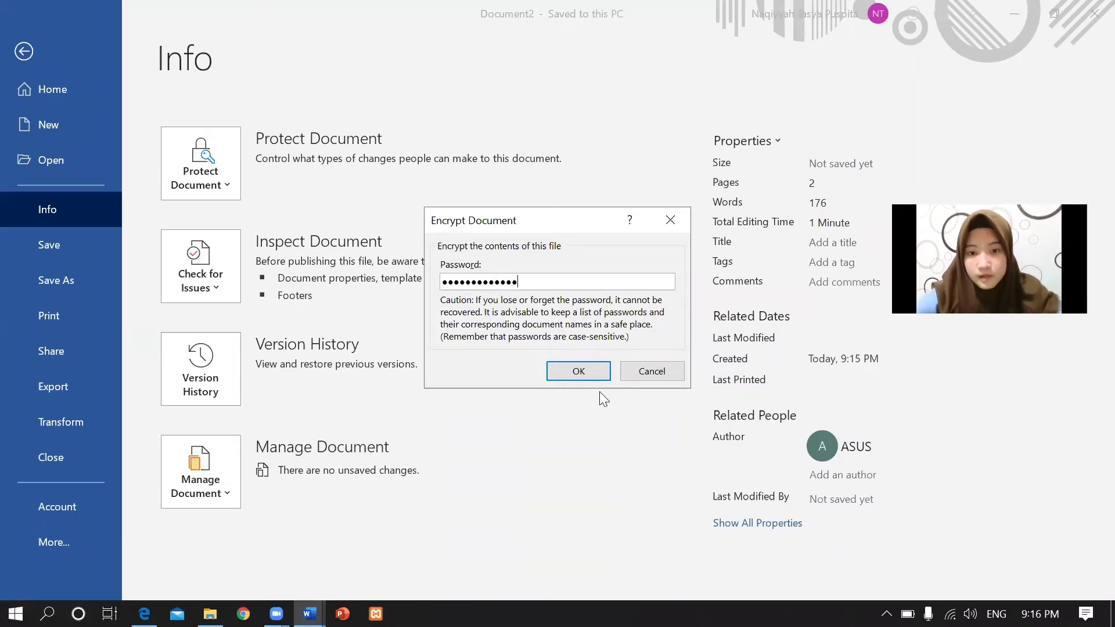
# Re-enter the password to confirm encryption, then return to the instructions PDF.
pyautogui.click(579, 372)
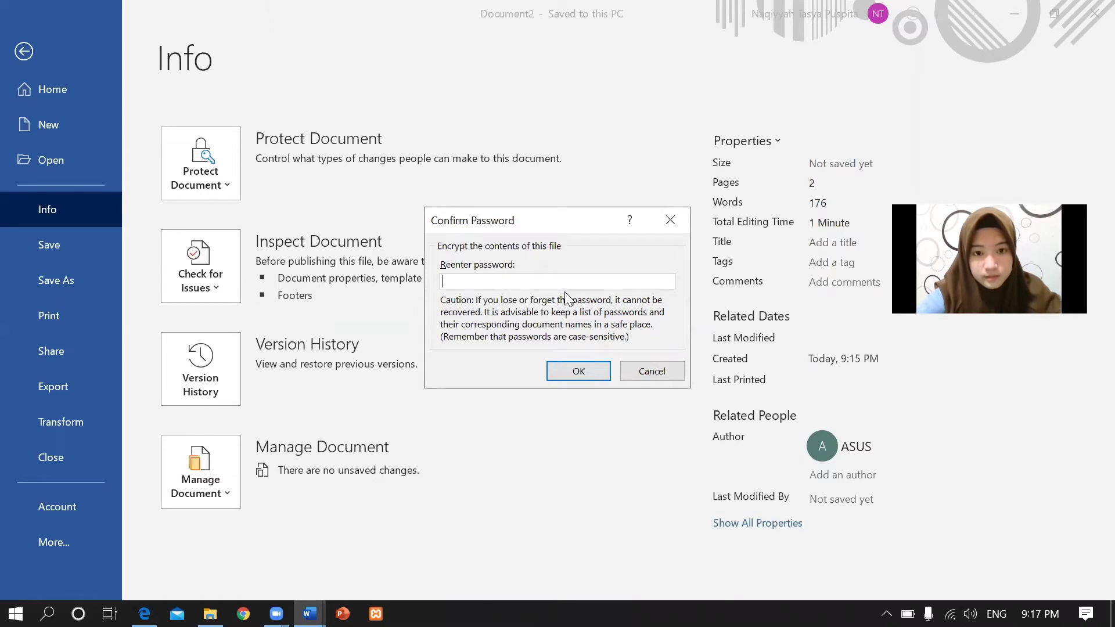
pyautogui.write('1')
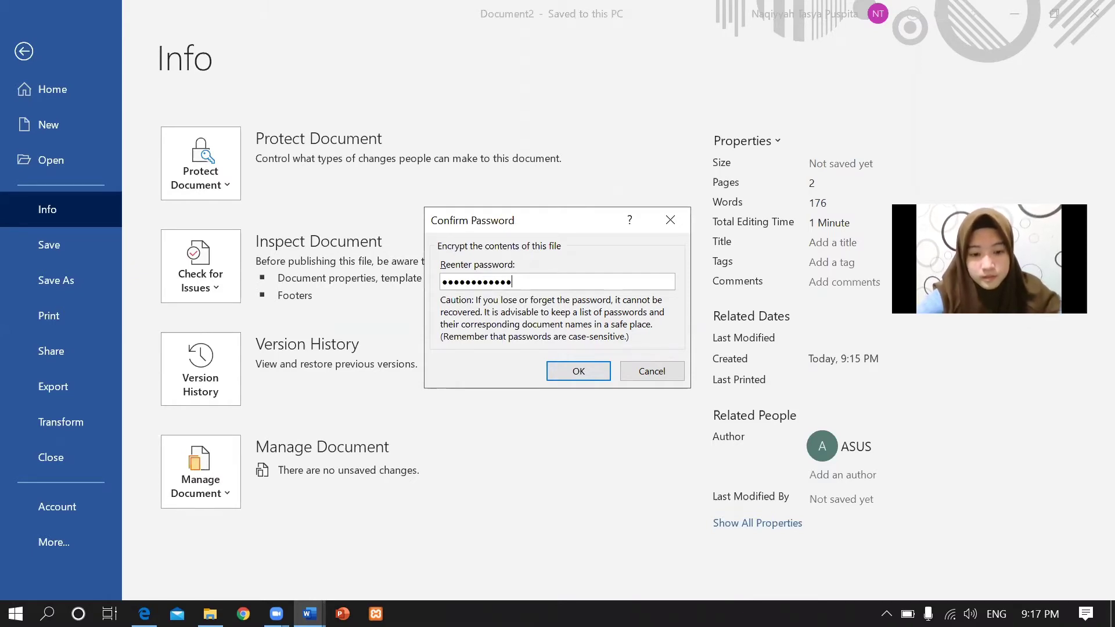
pyautogui.click(578, 371)
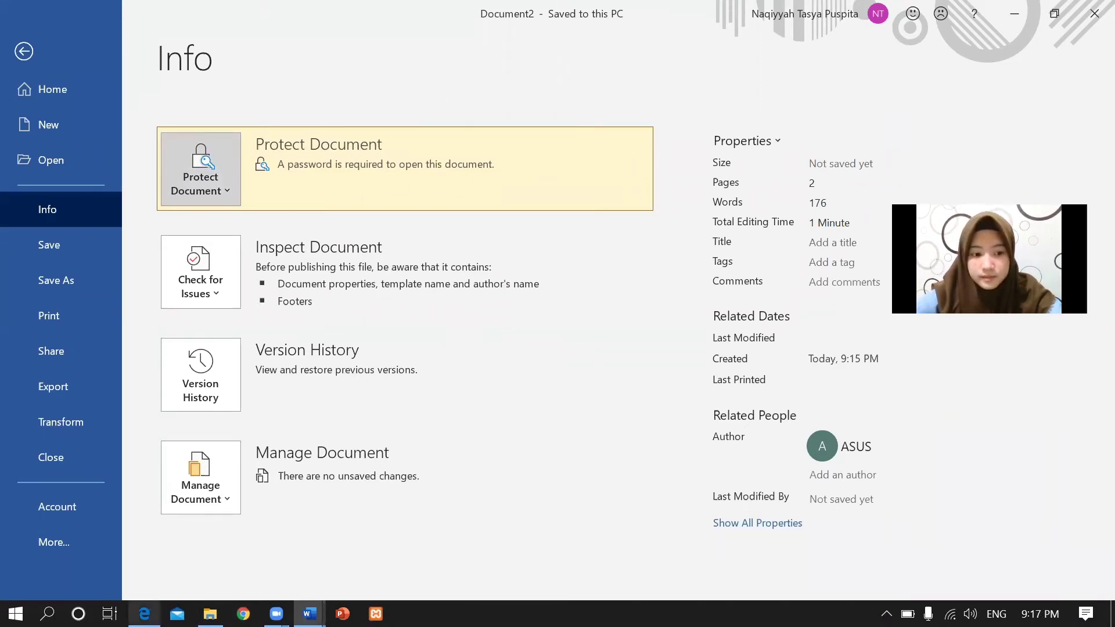
pyautogui.click(144, 614)
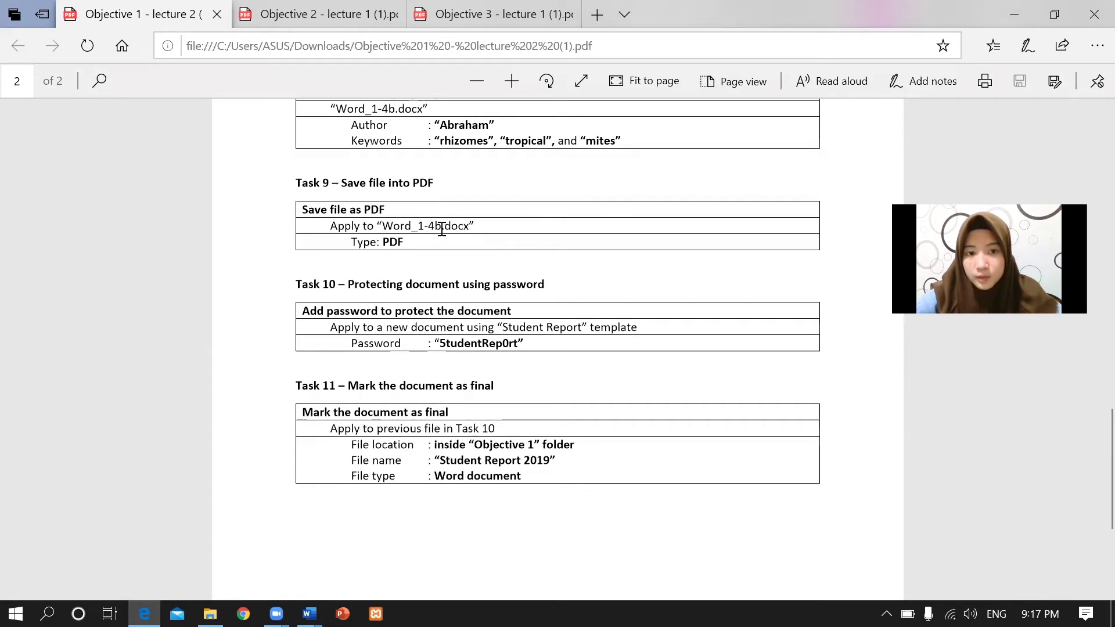
pyautogui.moveTo(378, 226); pyautogui.dragTo(445, 228)
pyautogui.click(390, 347)
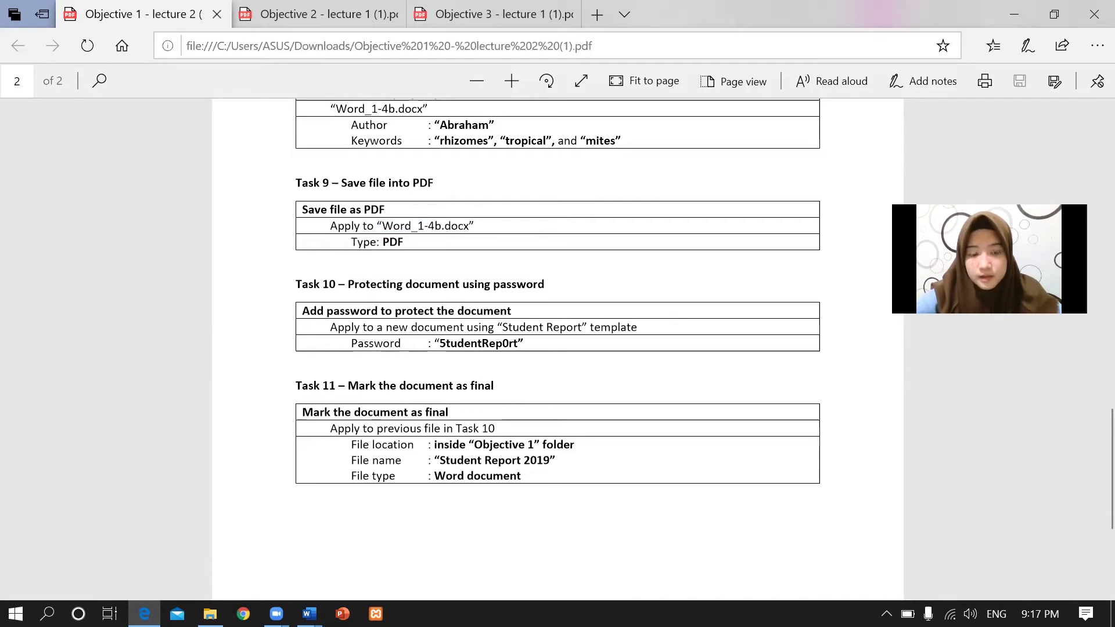
pyautogui.moveTo(309, 614)
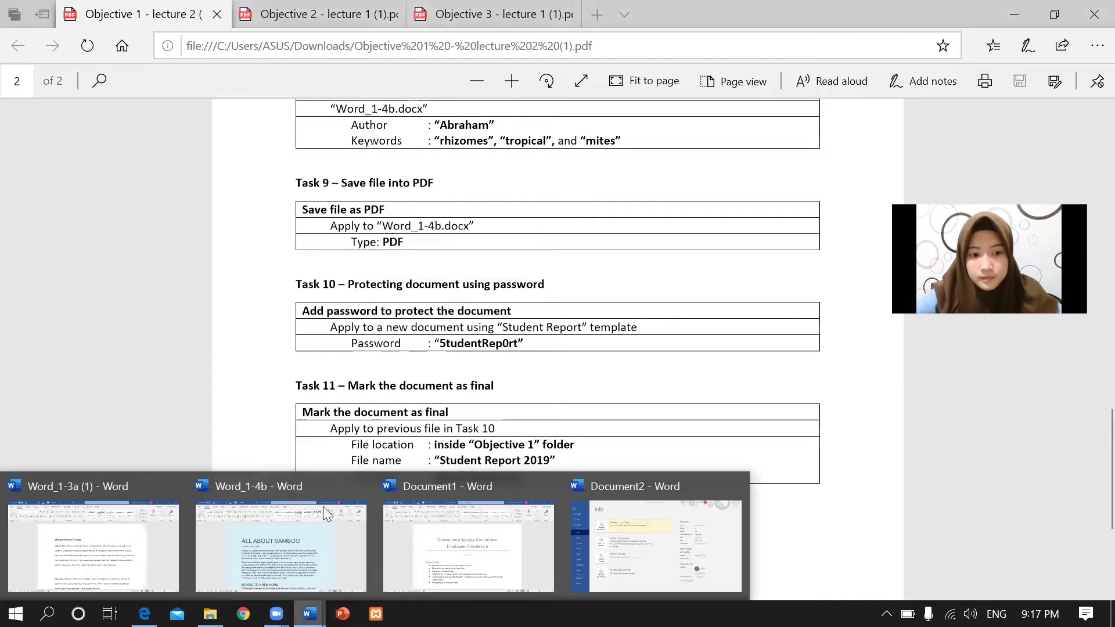
pyautogui.click(281, 520)
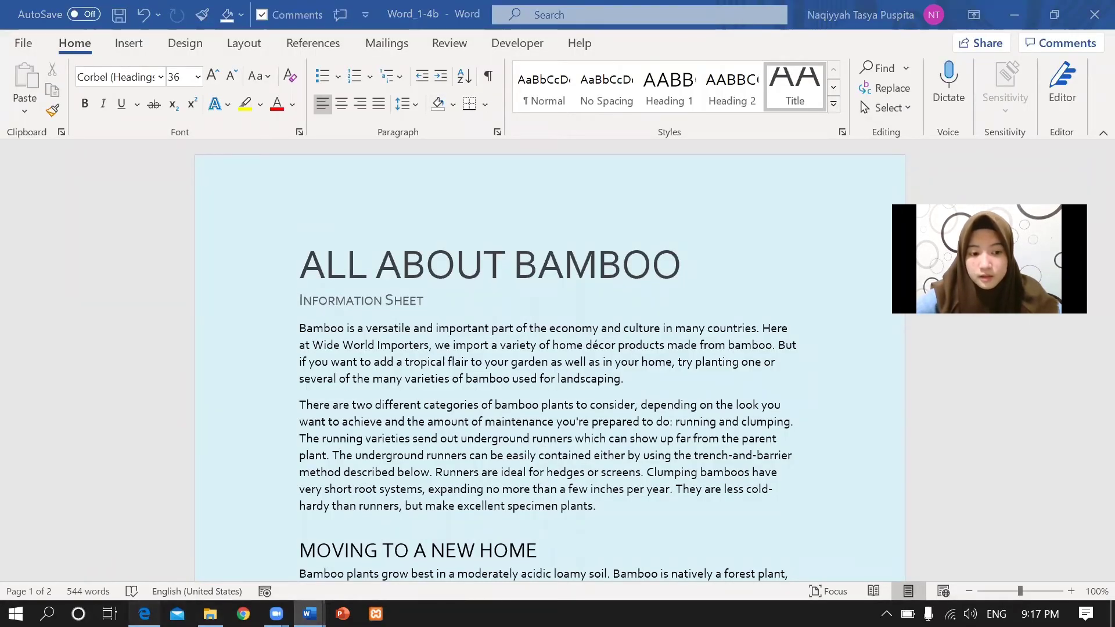
pyautogui.click(144, 614)
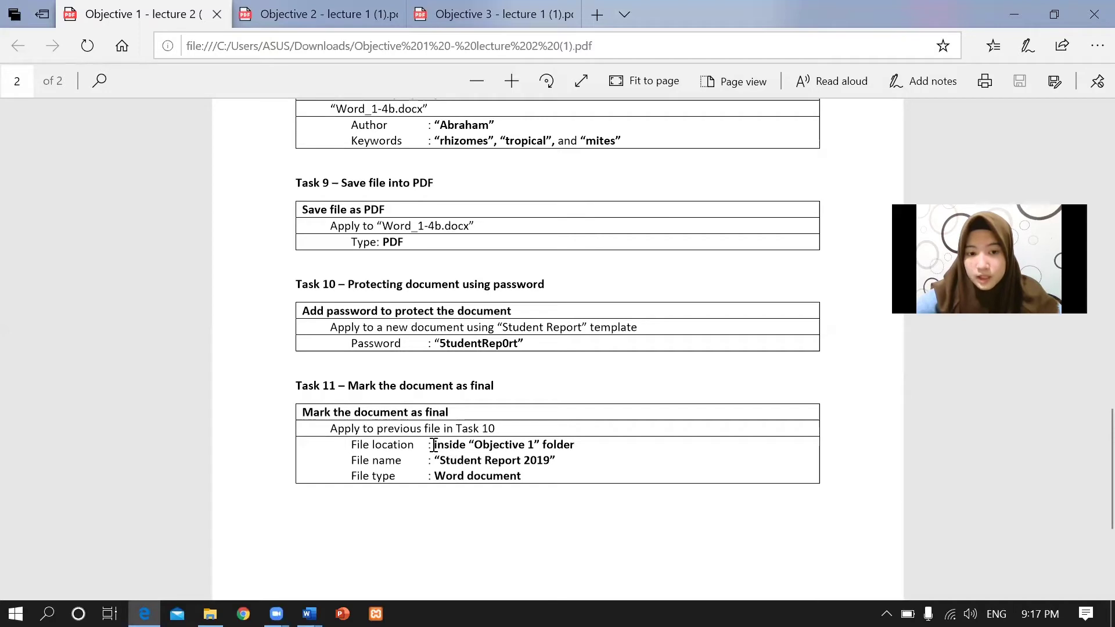
pyautogui.moveTo(469, 445); pyautogui.dragTo(541, 435)
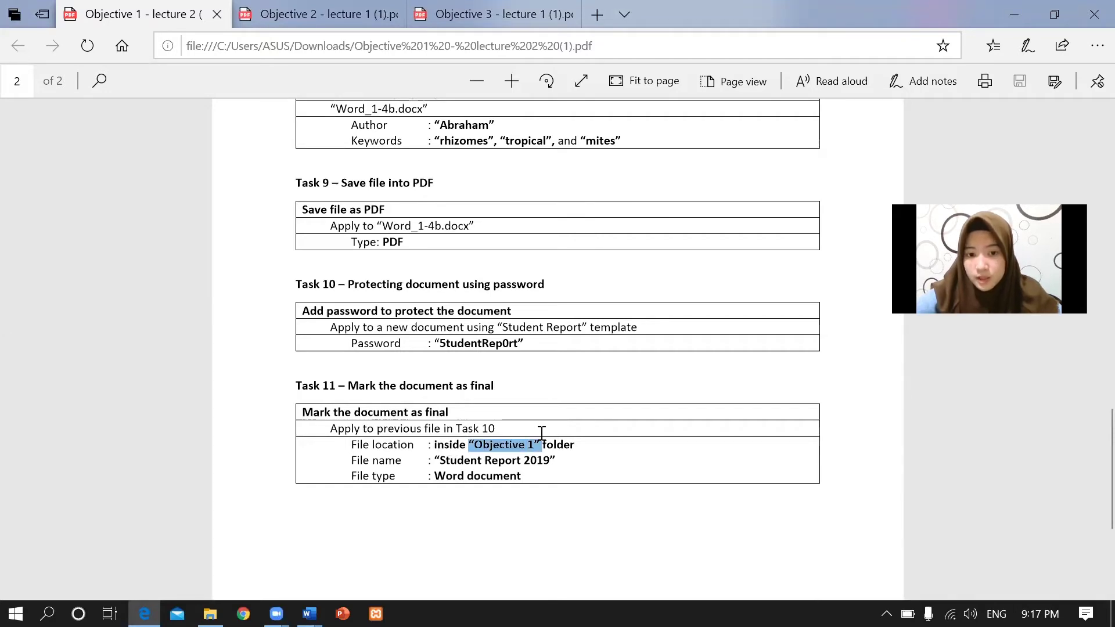
pyautogui.click(378, 448)
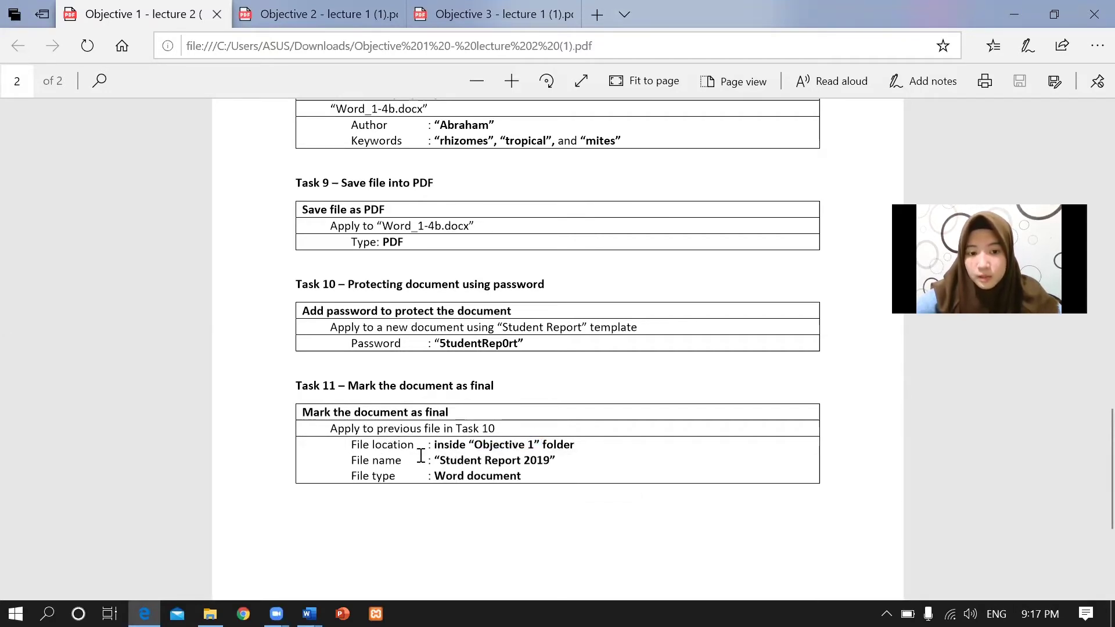
pyautogui.moveTo(441, 460); pyautogui.dragTo(549, 461)
pyautogui.click(400, 487)
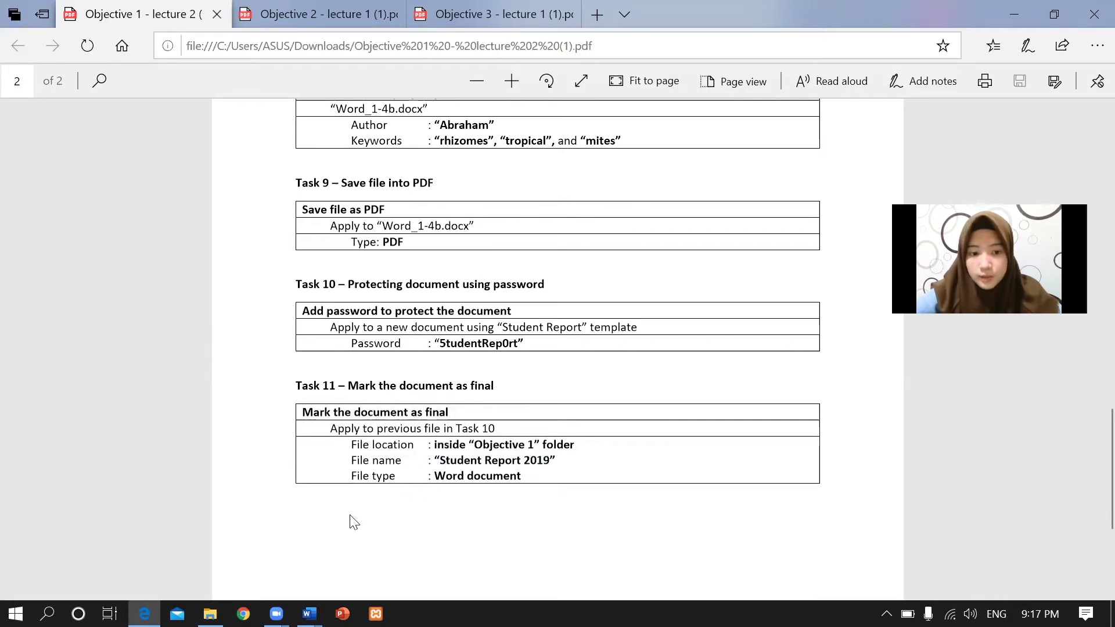
pyautogui.click(309, 613)
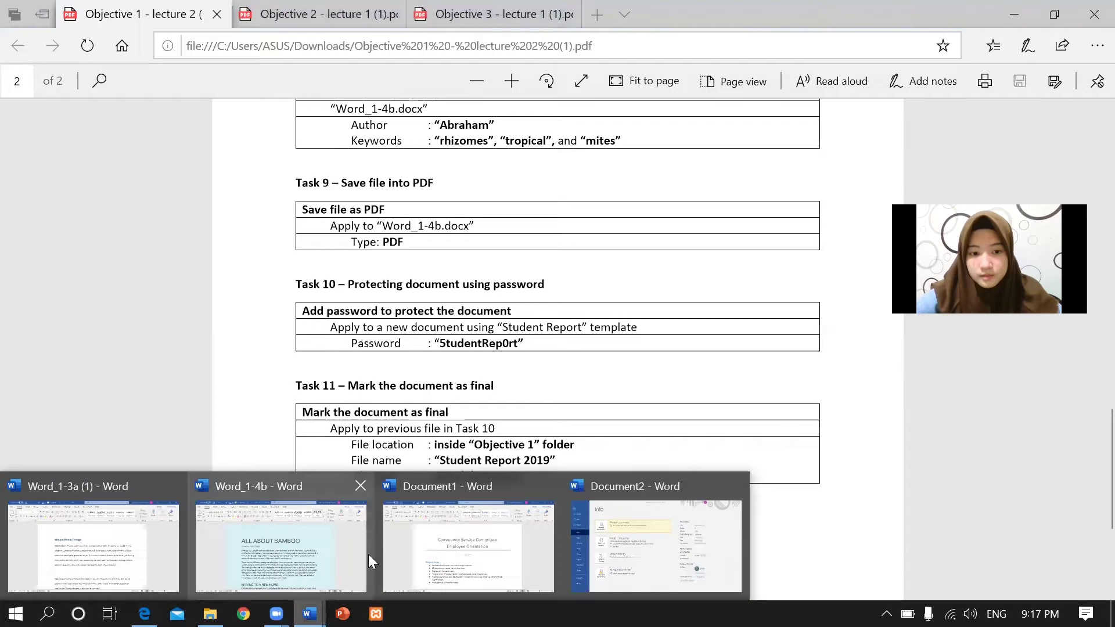
pyautogui.click(227, 537)
# Save the document as 'student report 2019' in the Downloads > Objective 1 folder.
pyautogui.click(22, 44)
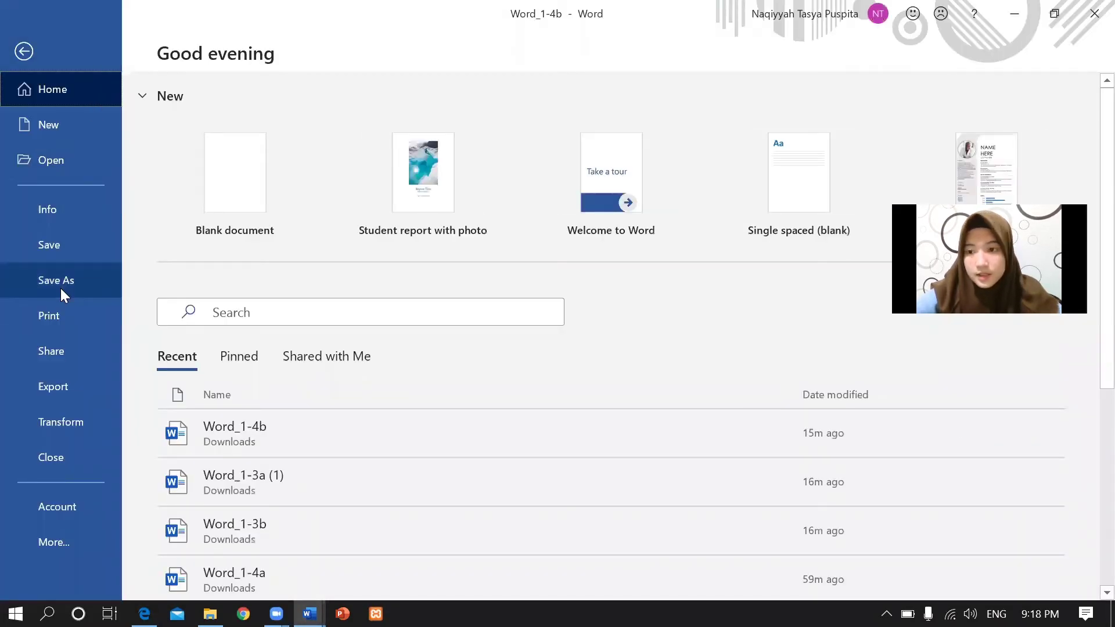
pyautogui.click(61, 288)
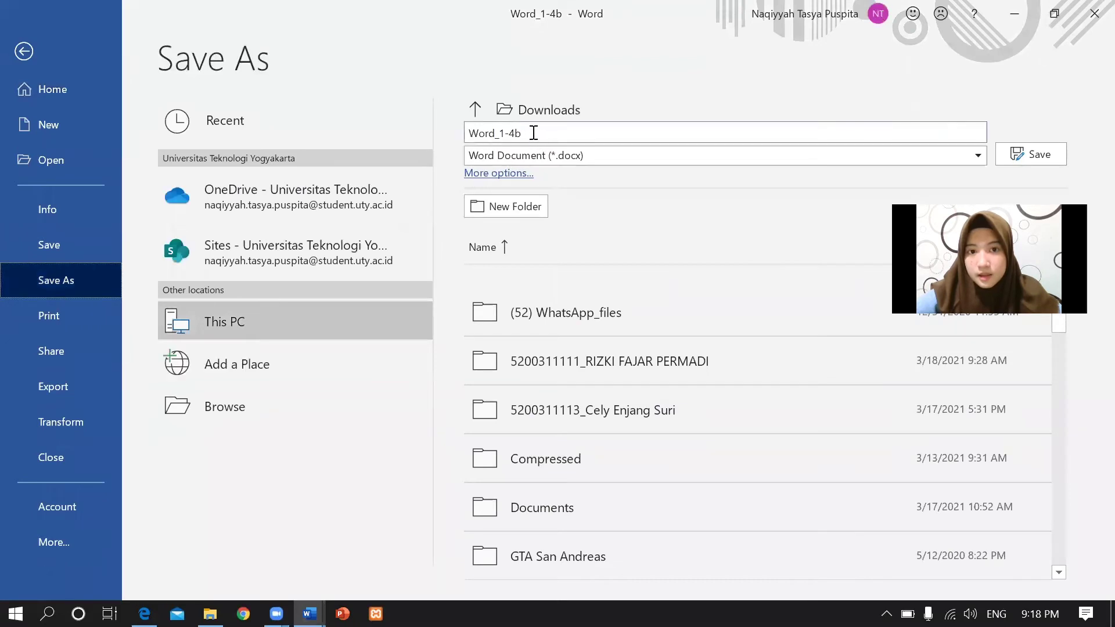
pyautogui.press('BackSpace')
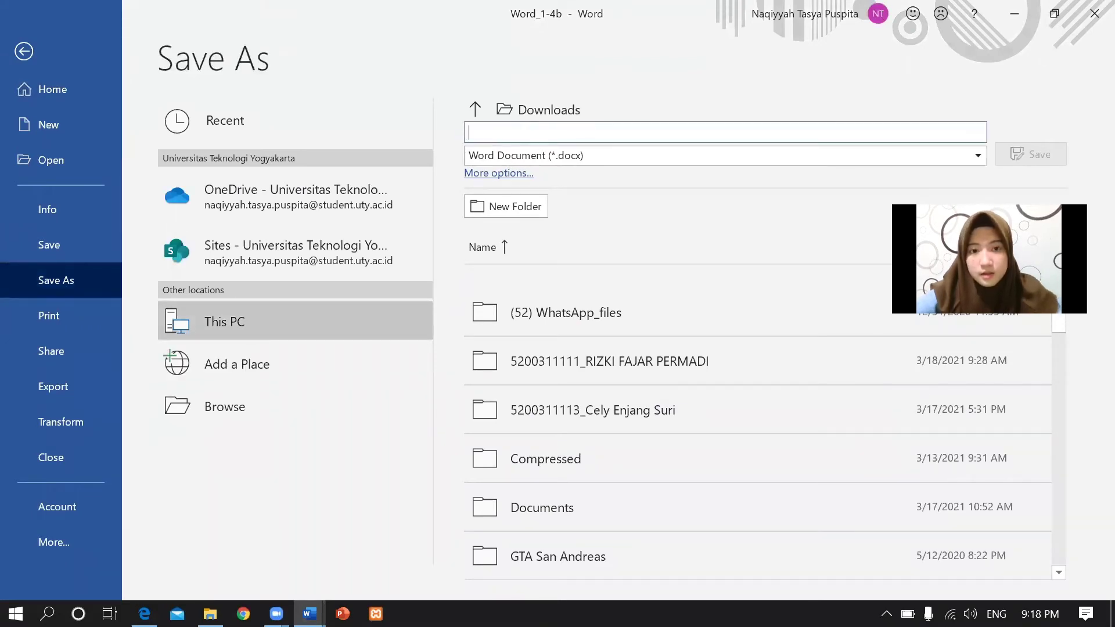
pyautogui.write('stu')
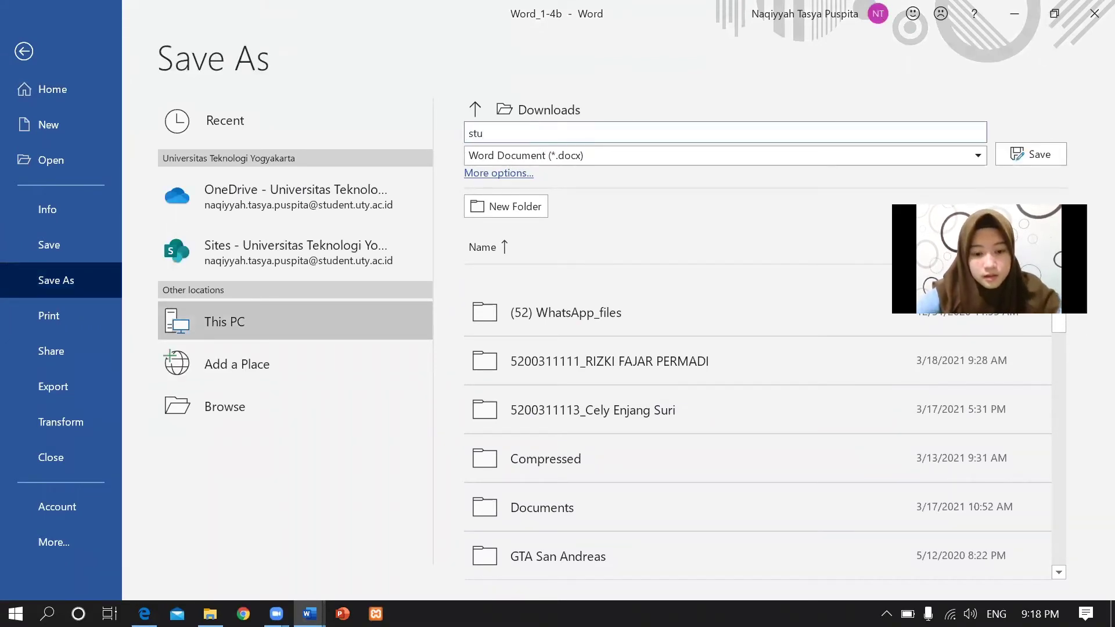
pyautogui.write('dent report 2019')
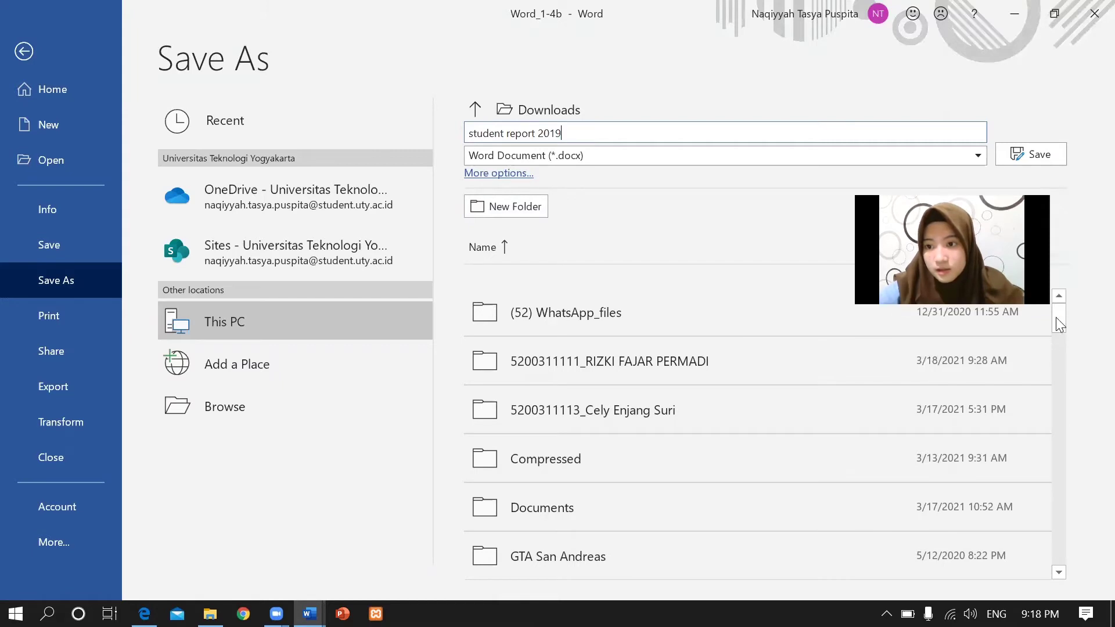
pyautogui.scroll(-5, 1062, 341)
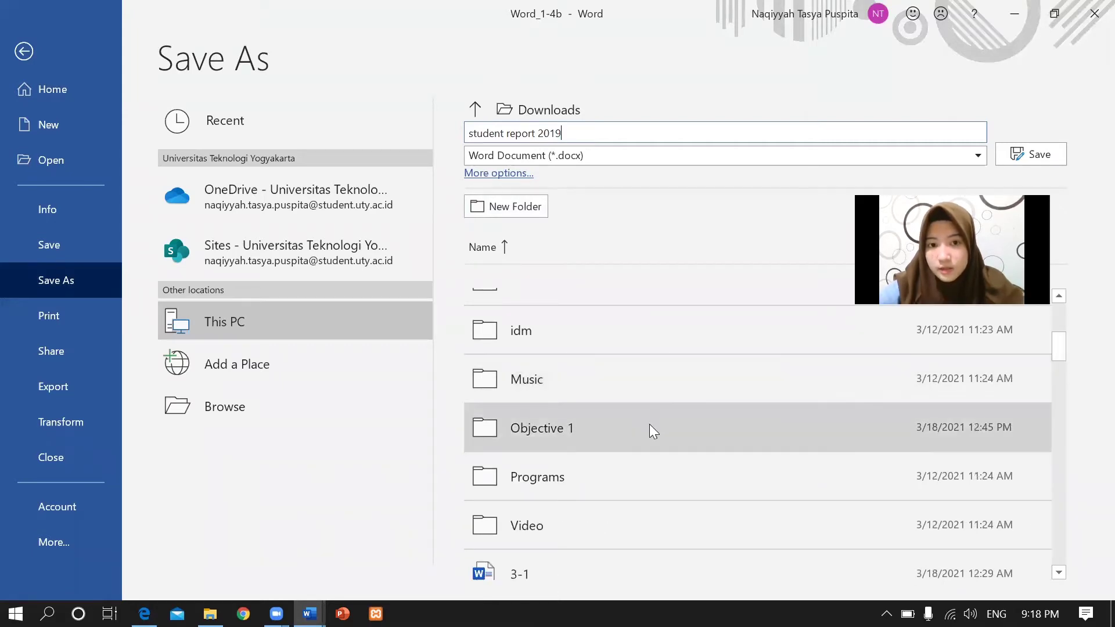
pyautogui.click(649, 429)
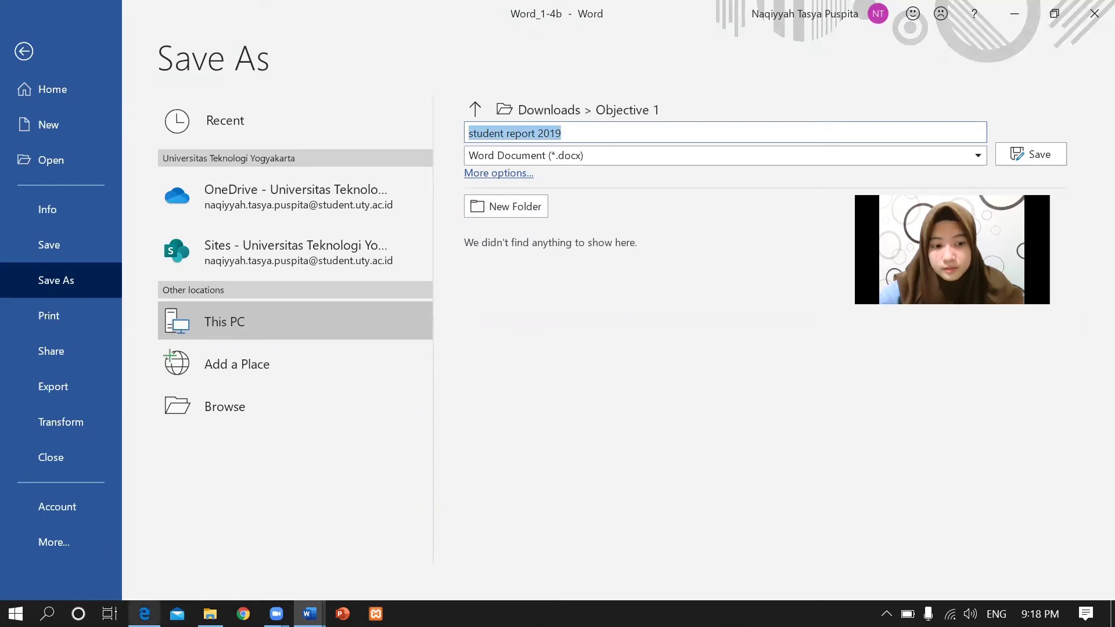
pyautogui.click(144, 614)
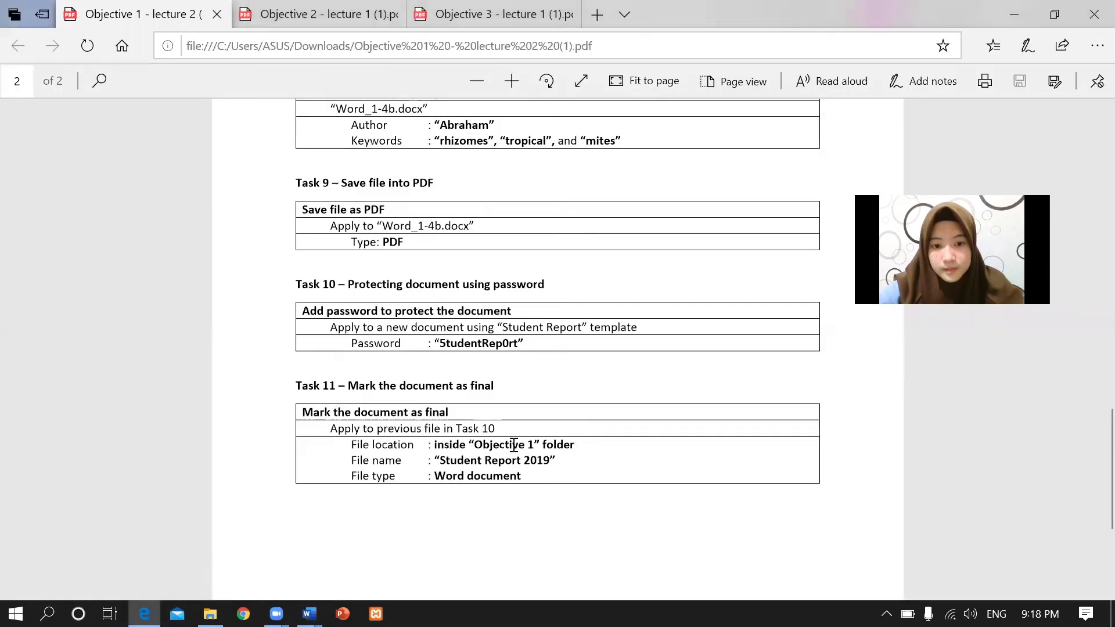
pyautogui.moveTo(309, 613)
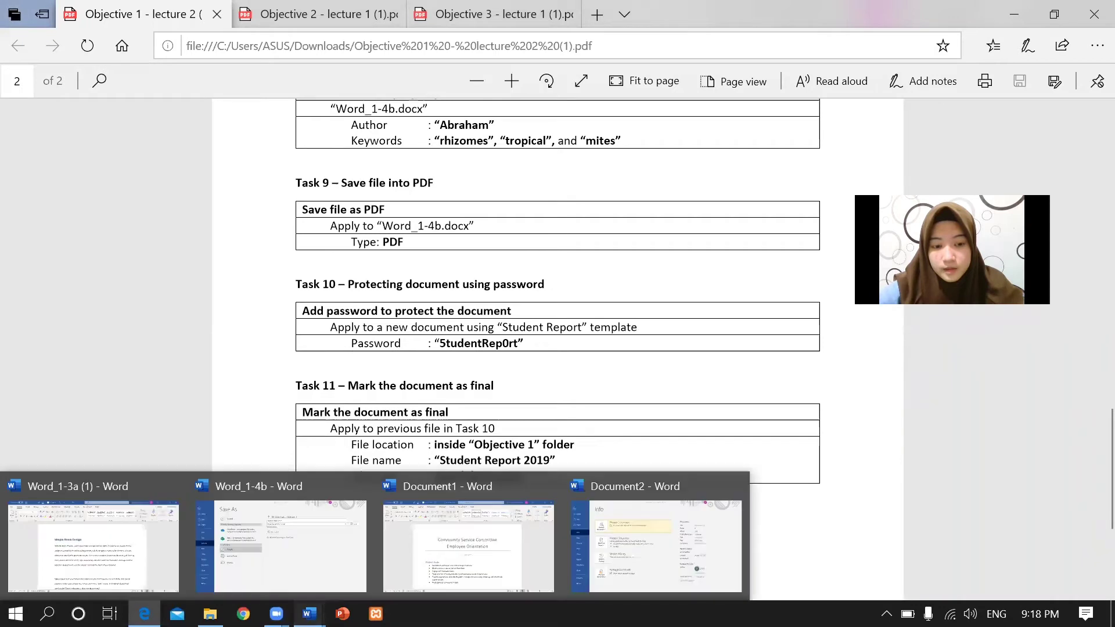
pyautogui.click(273, 548)
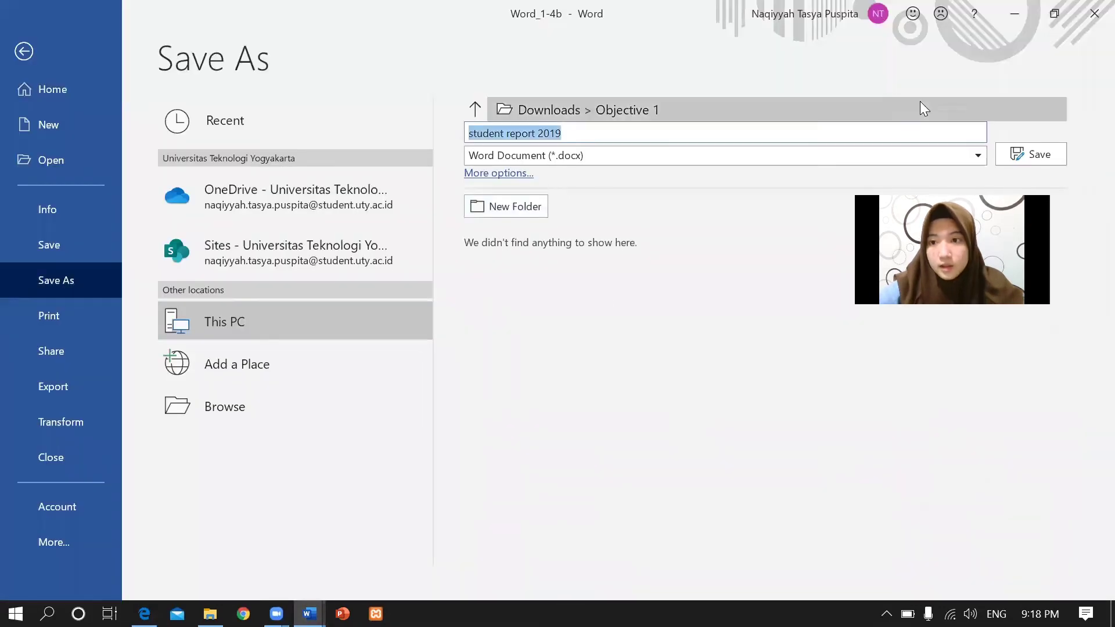
pyautogui.click(1021, 156)
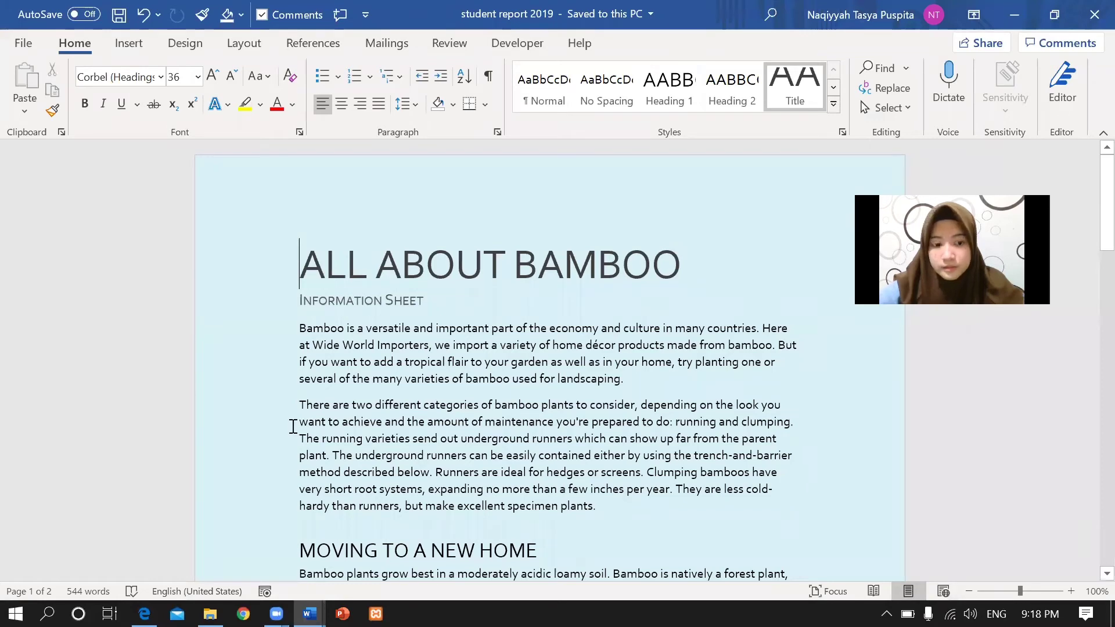
# Open Downloads in File Explorer and enter Objective 1 to find 'student report 2019'.
pyautogui.click(209, 613)
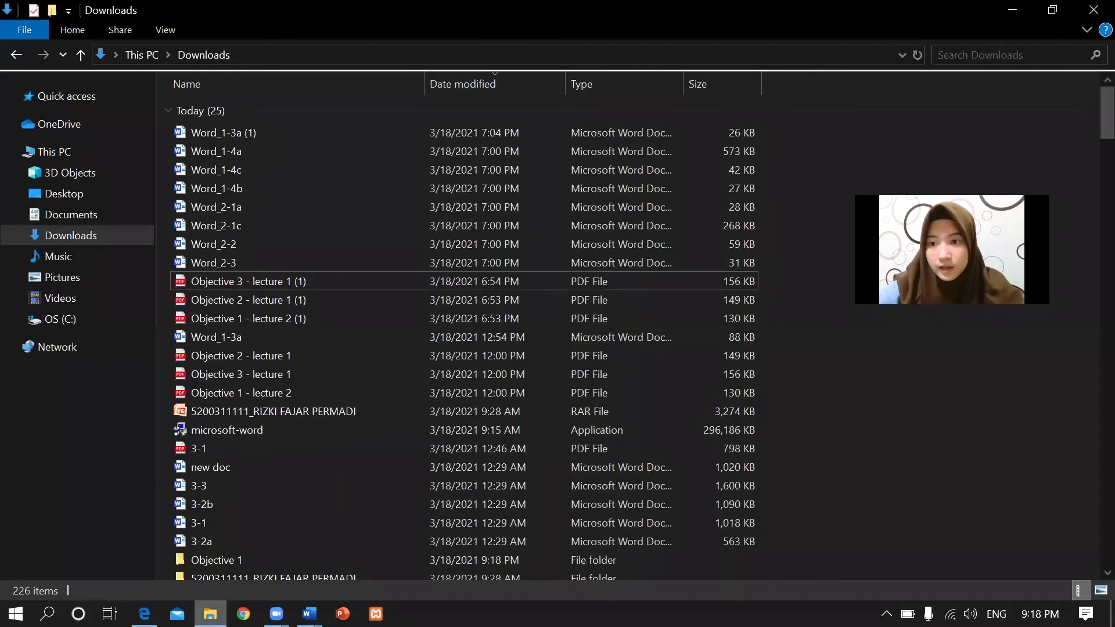
pyautogui.doubleClick(221, 558)
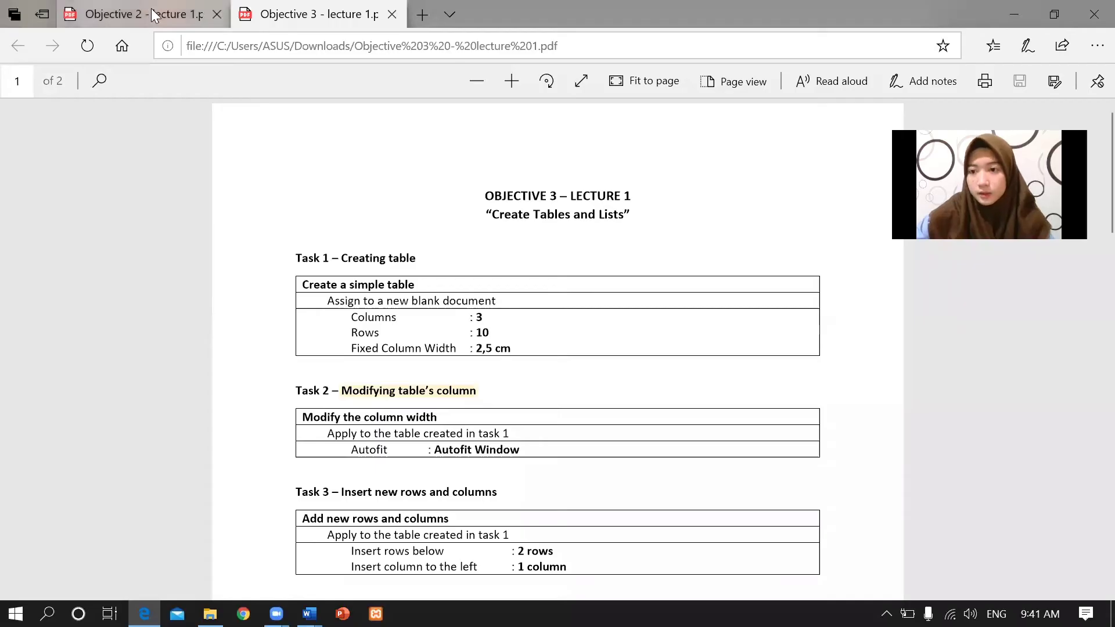
# Look over the Objective 2 - lecture 1 task sheet in Edge, then bring Word_2-1a to the front.
pyautogui.click(151, 8)
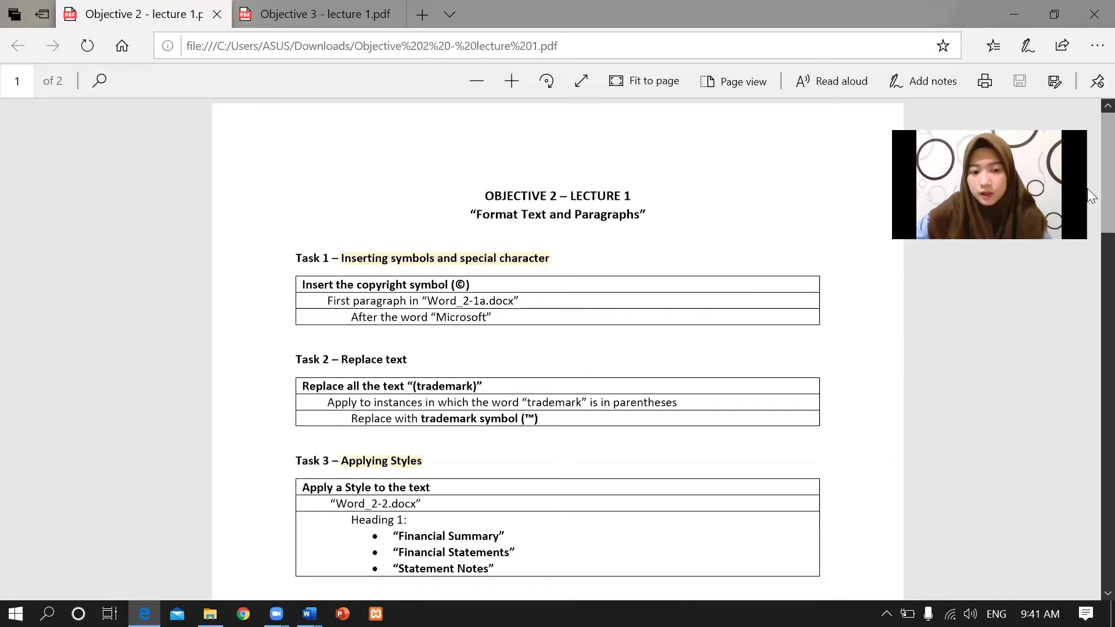
pyautogui.scroll(-5, 1087, 409)
pyautogui.scroll(5, 1087, 220)
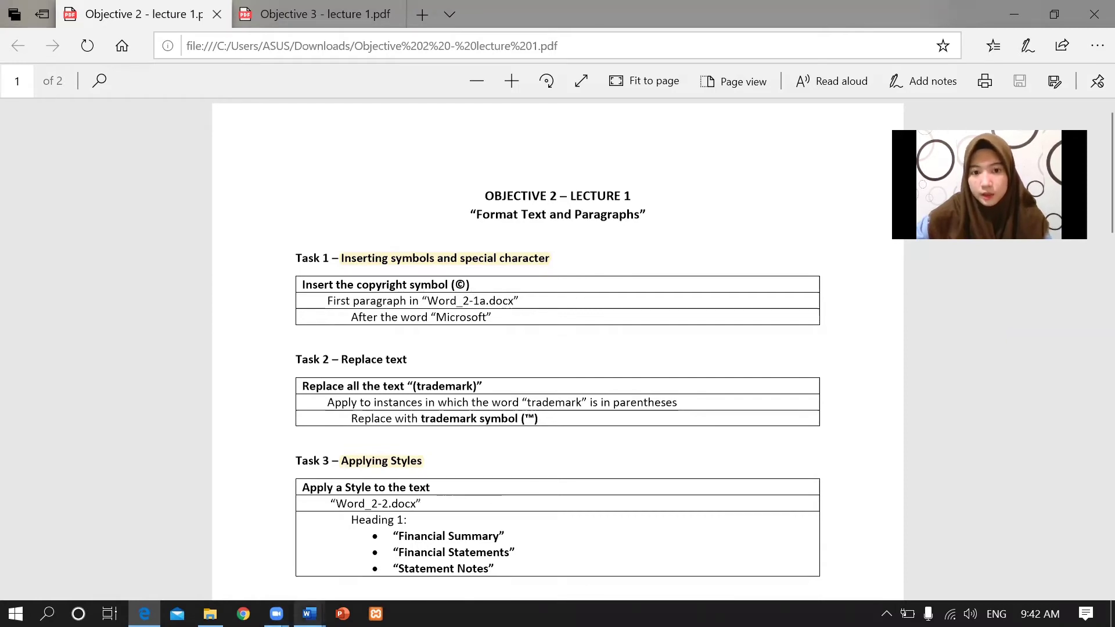
pyautogui.moveTo(308, 613)
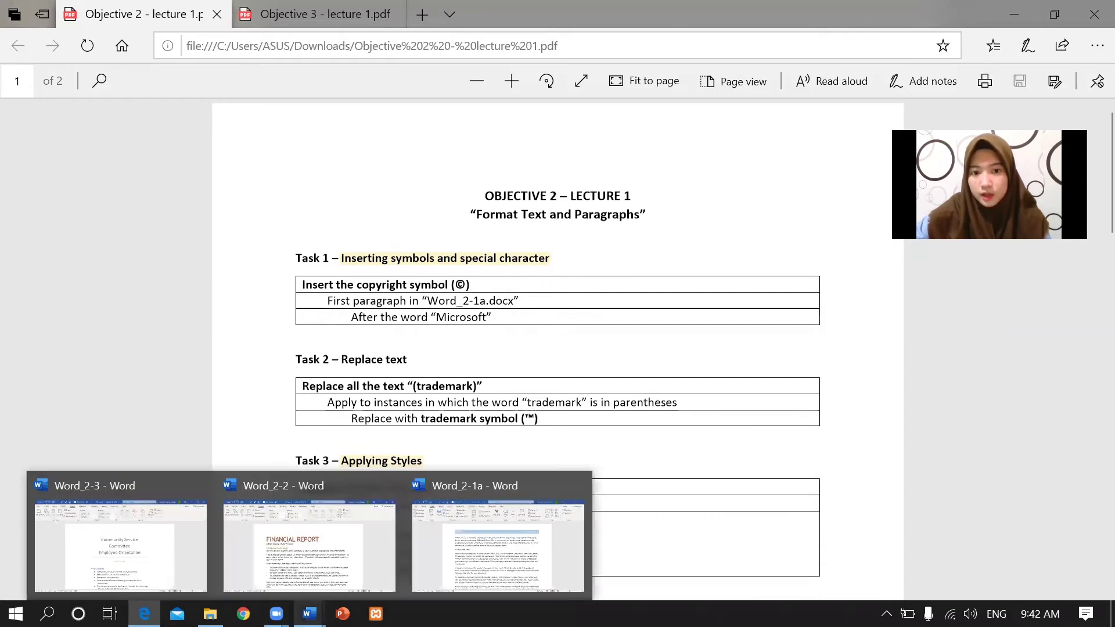
pyautogui.click(444, 546)
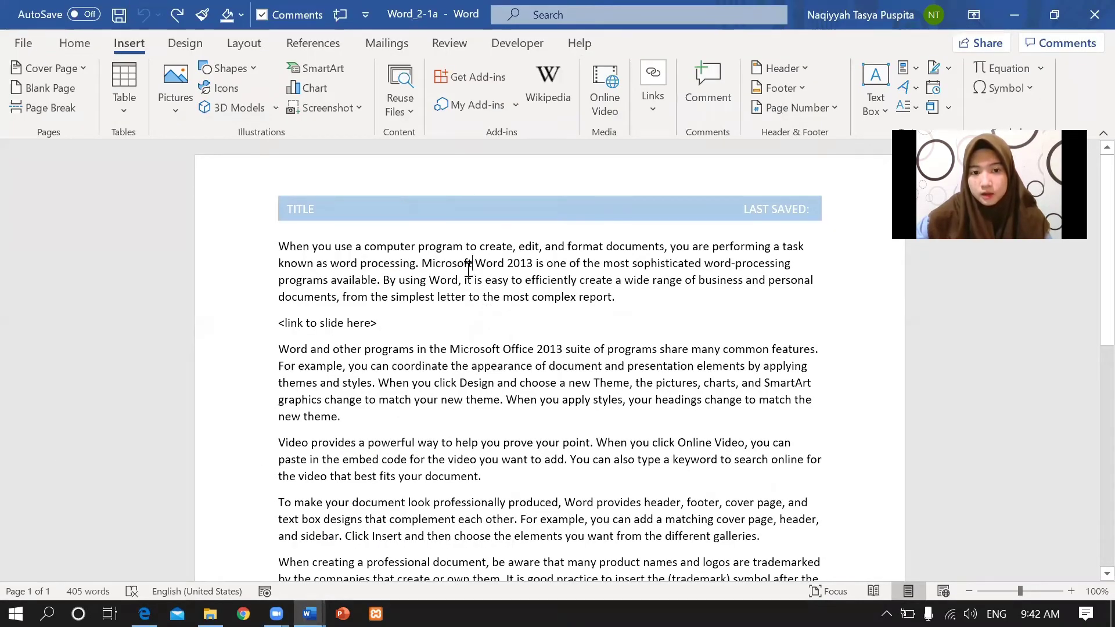
# Check the copyright symbol instruction in the task sheet, then return to Word_2-1a.
pyautogui.click(144, 613)
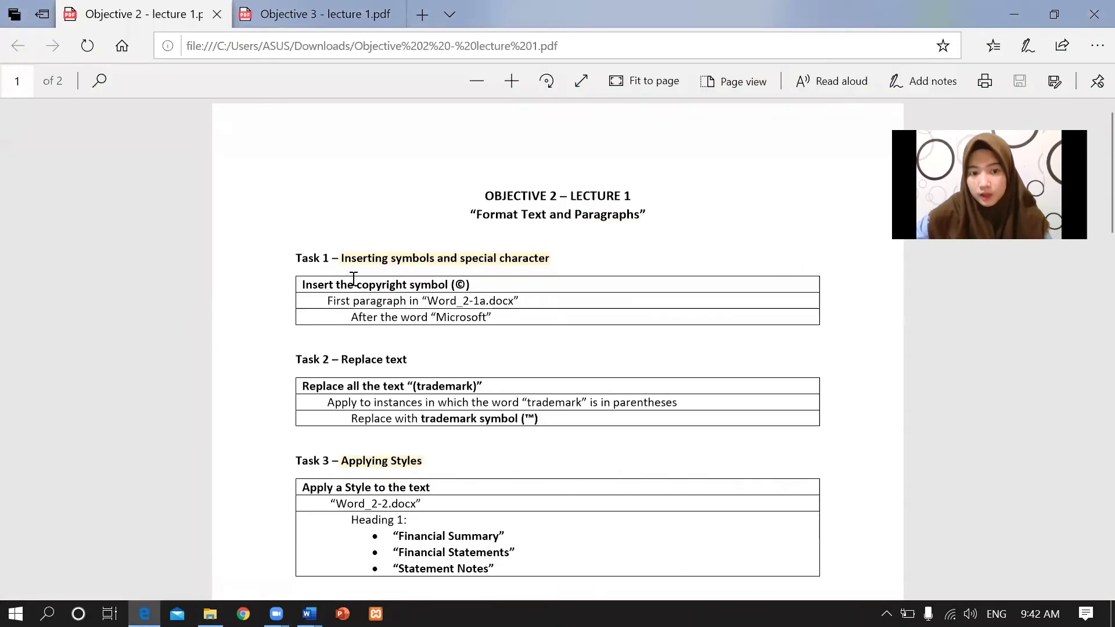
pyautogui.moveTo(356, 285); pyautogui.dragTo(460, 284)
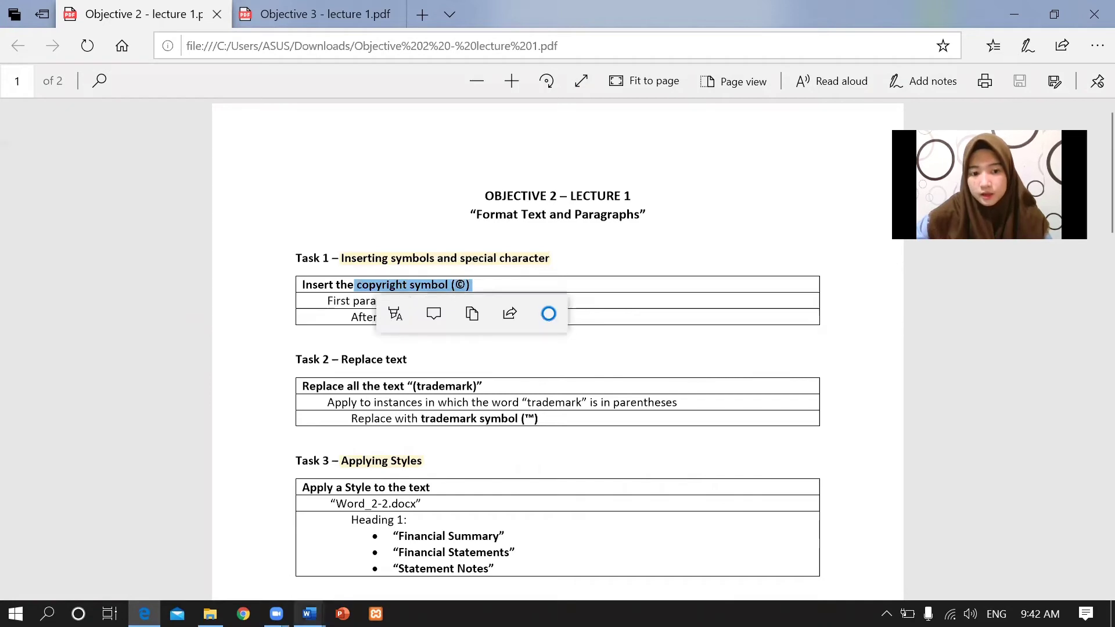
pyautogui.click(309, 614)
pyautogui.click(462, 538)
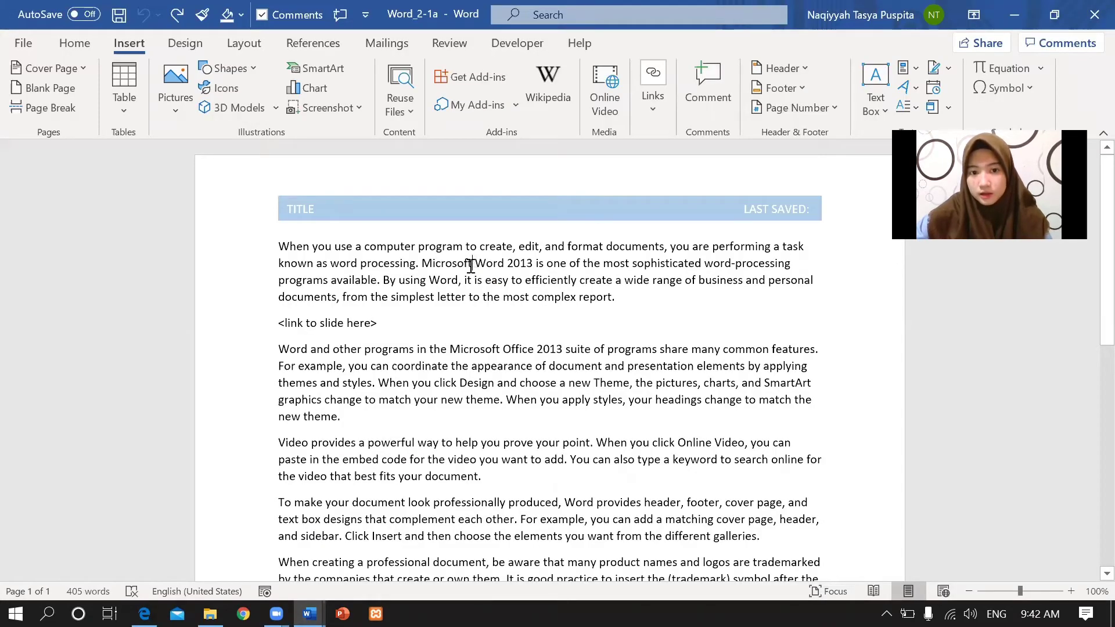
# Insert the © symbol right after 'Microsoft' in the first paragraph.
pyautogui.click(473, 263)
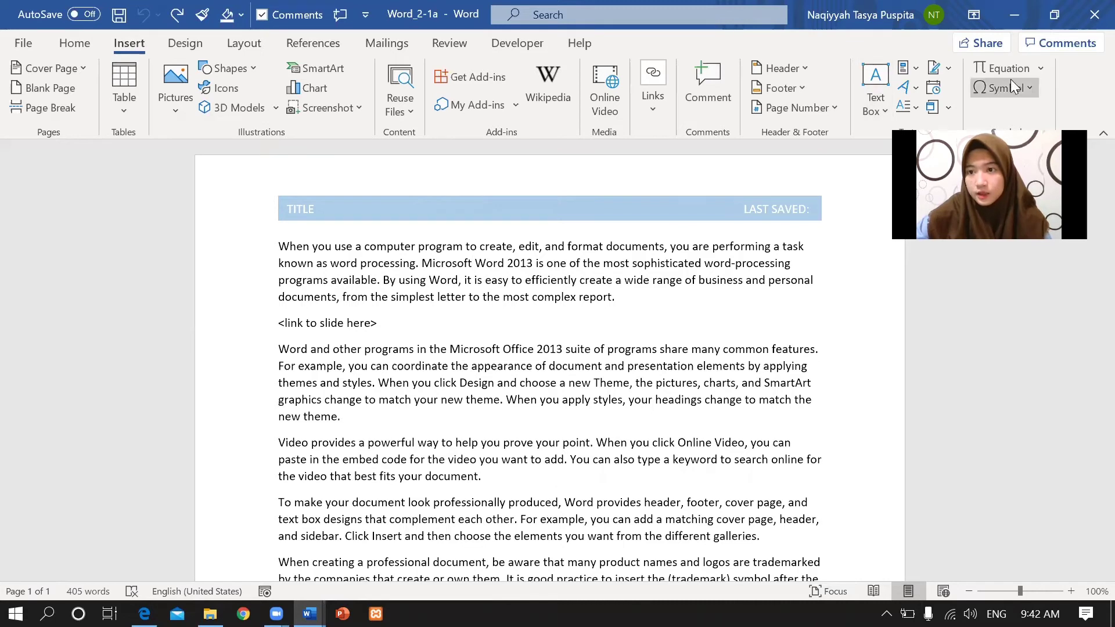
pyautogui.click(1030, 87)
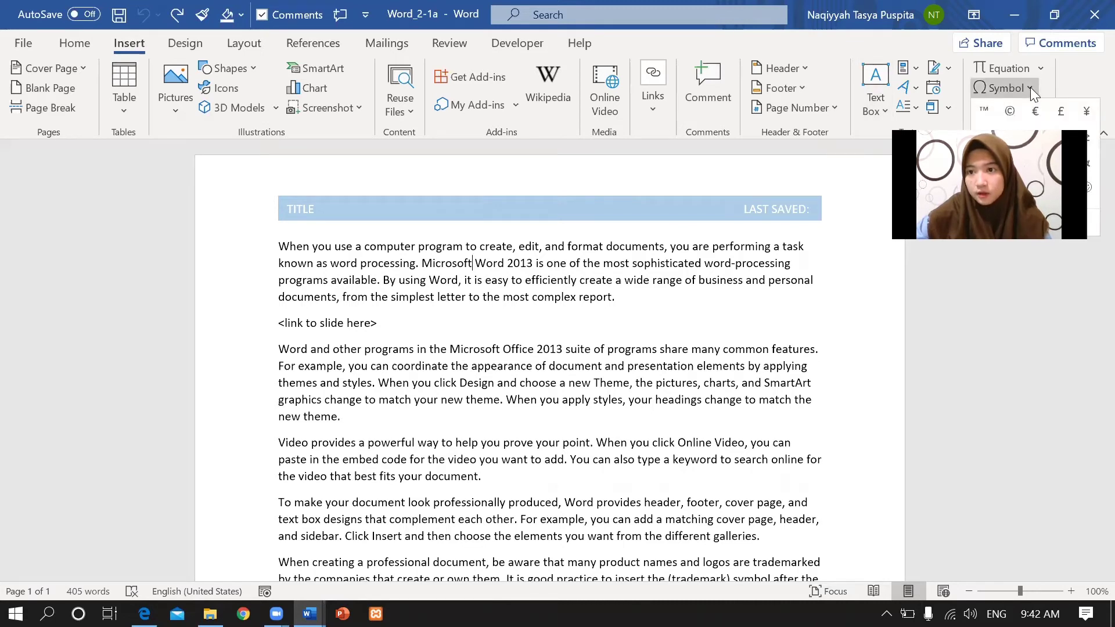
pyautogui.click(1009, 113)
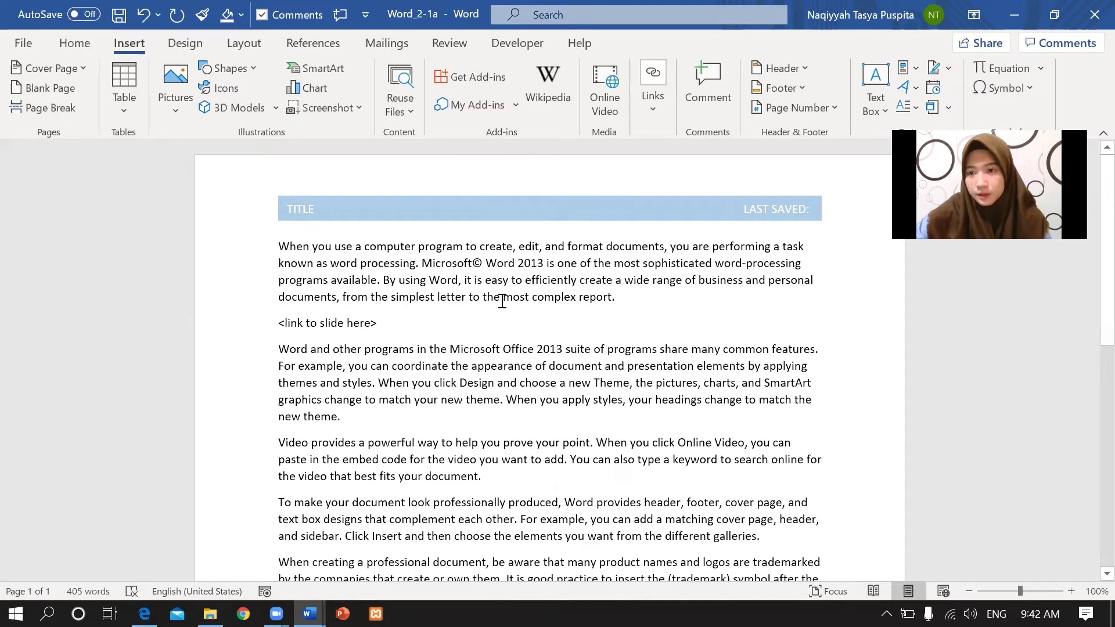
# Read Task 2's instructions to replace each '(trademark)' with ™, then return to Word_2-1a.
pyautogui.click(144, 614)
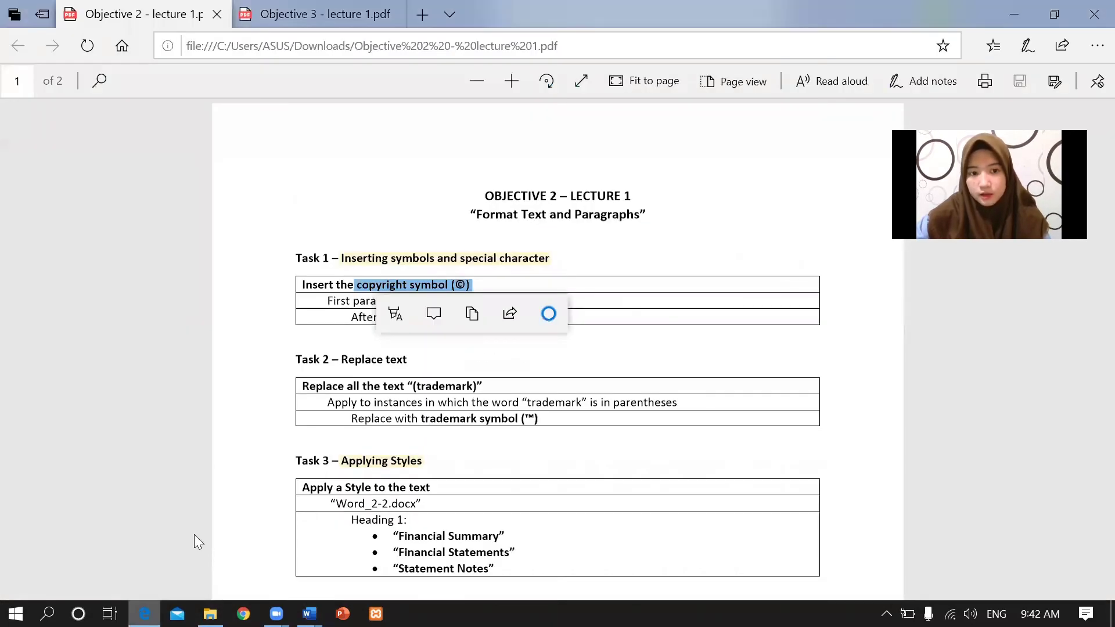
pyautogui.click(373, 401)
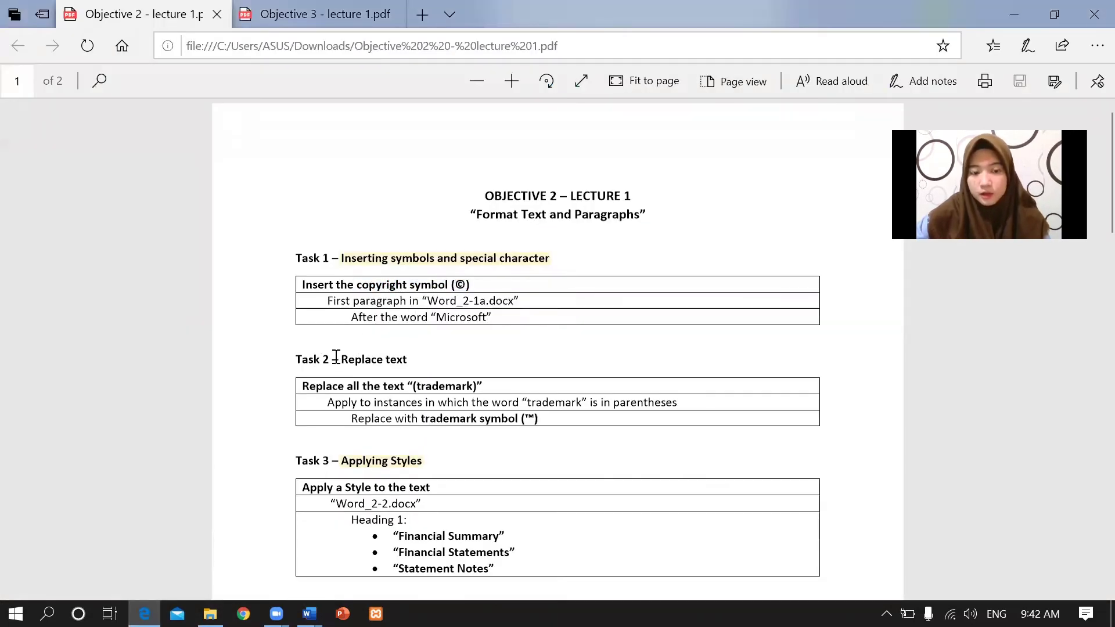
pyautogui.moveTo(343, 359); pyautogui.dragTo(408, 354)
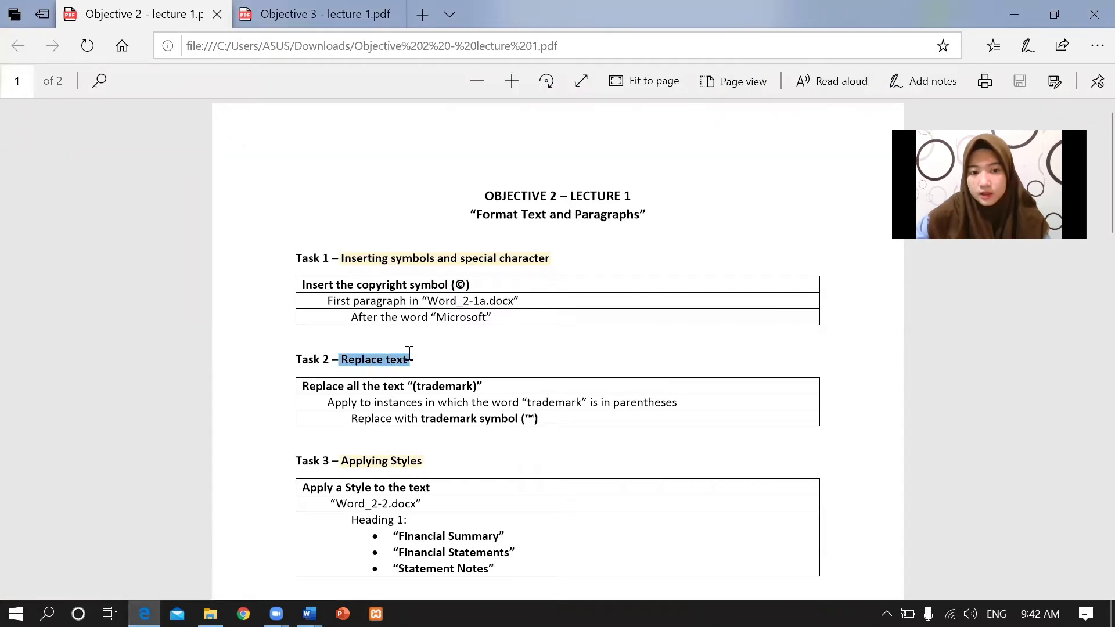
pyautogui.click(345, 399)
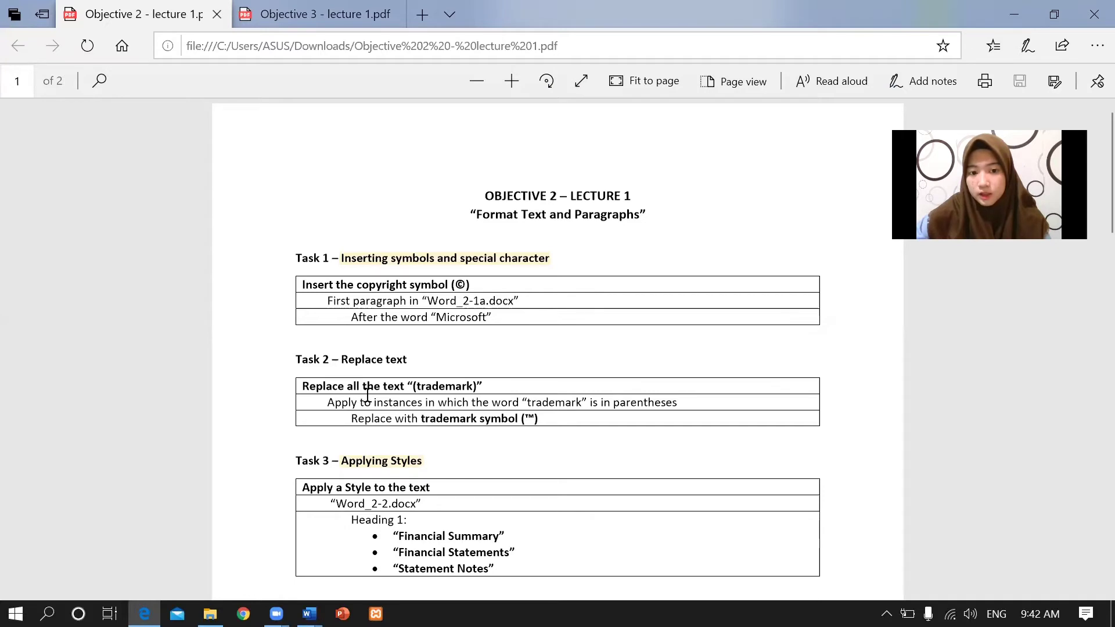
pyautogui.moveTo(411, 386); pyautogui.dragTo(489, 385)
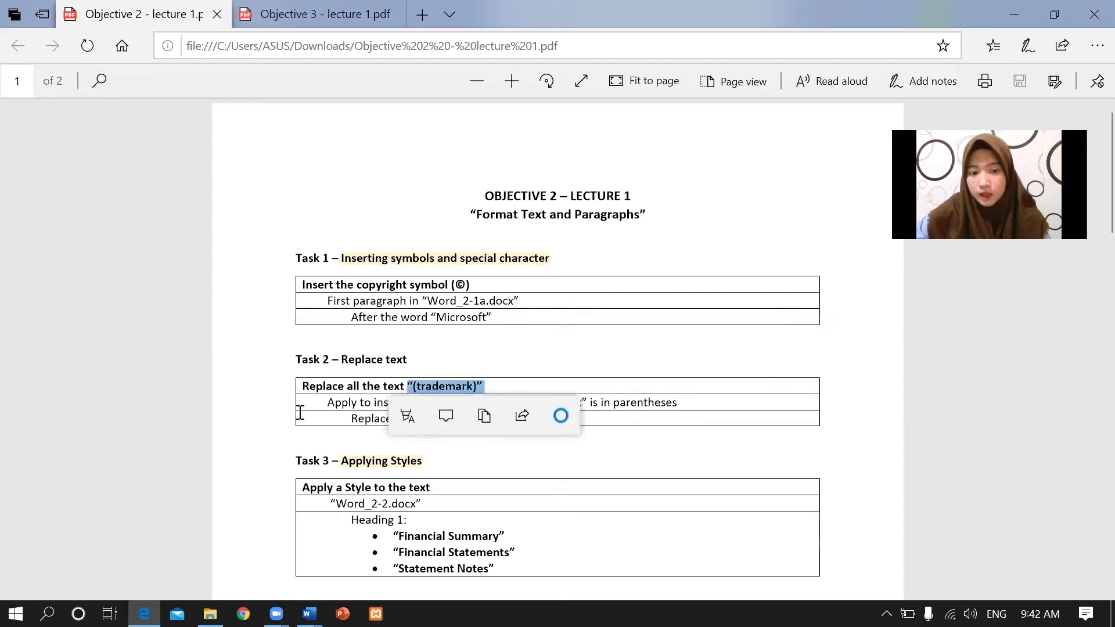
pyautogui.click(340, 408)
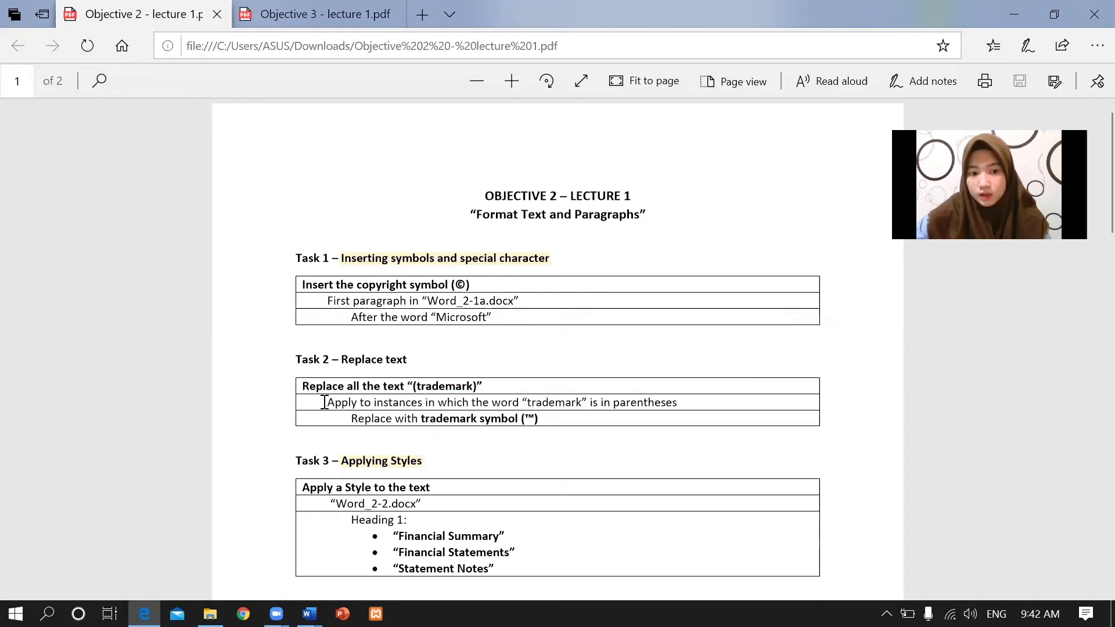
pyautogui.moveTo(406, 401); pyautogui.dragTo(662, 405)
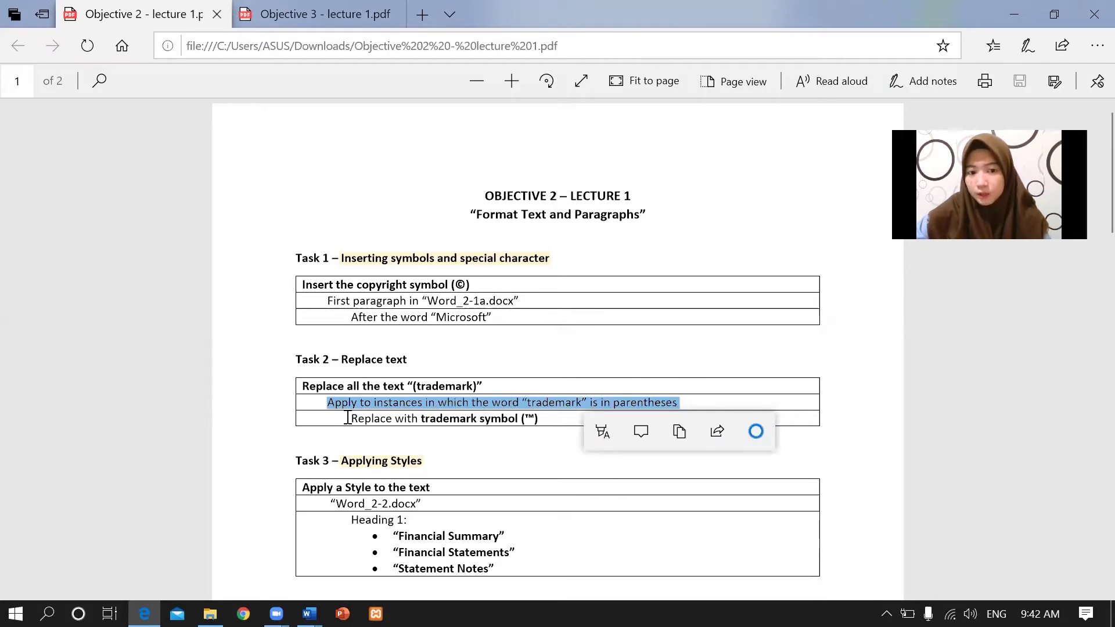
pyautogui.moveTo(347, 418); pyautogui.dragTo(550, 418)
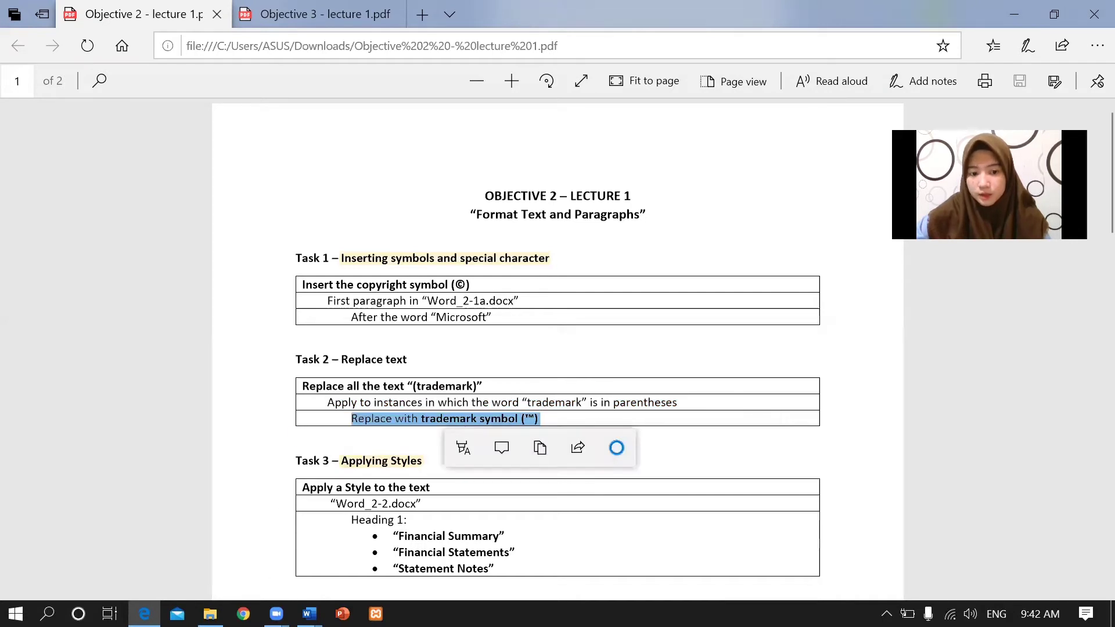
pyautogui.moveTo(310, 613)
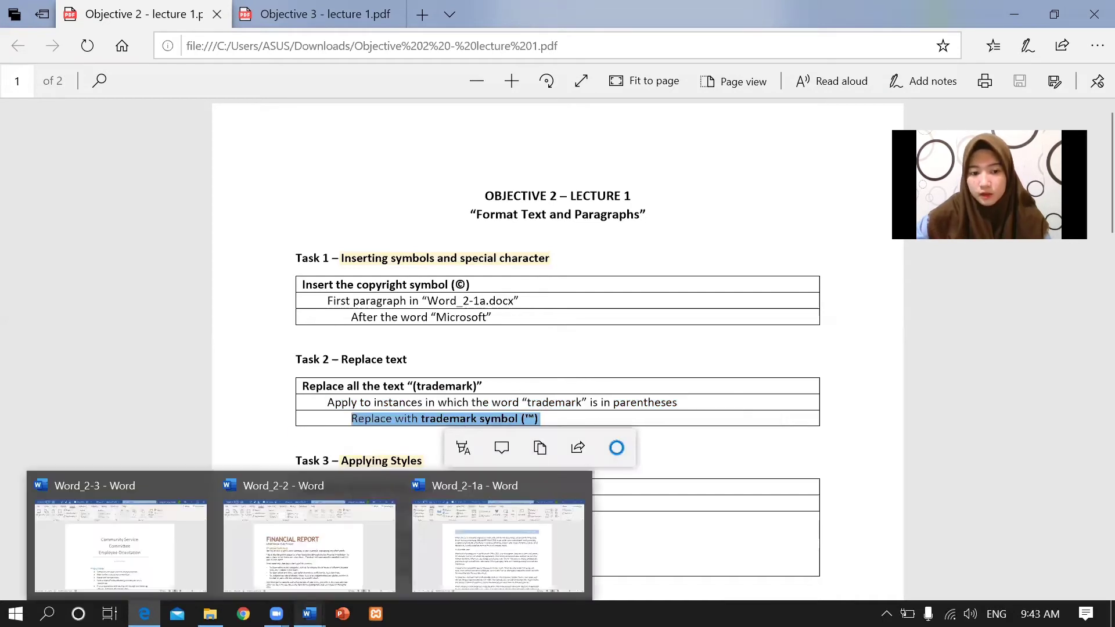
pyautogui.click(479, 521)
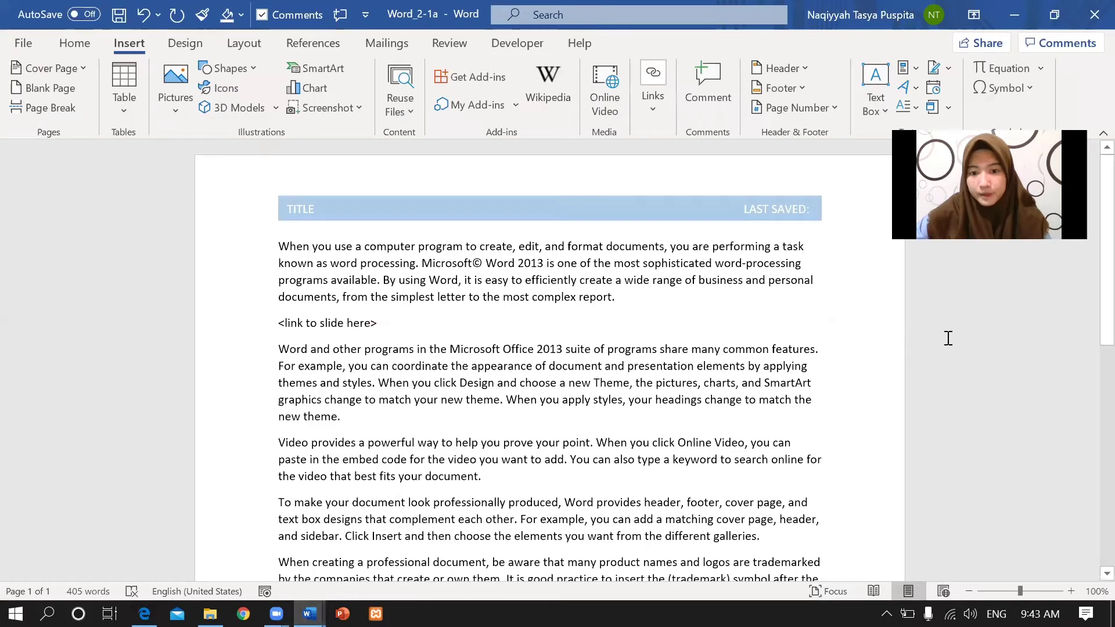
# Replace both '(trademark)' occurrences in the trademark paragraph with ™ and check the result.
pyautogui.scroll(-3, 1087, 307)
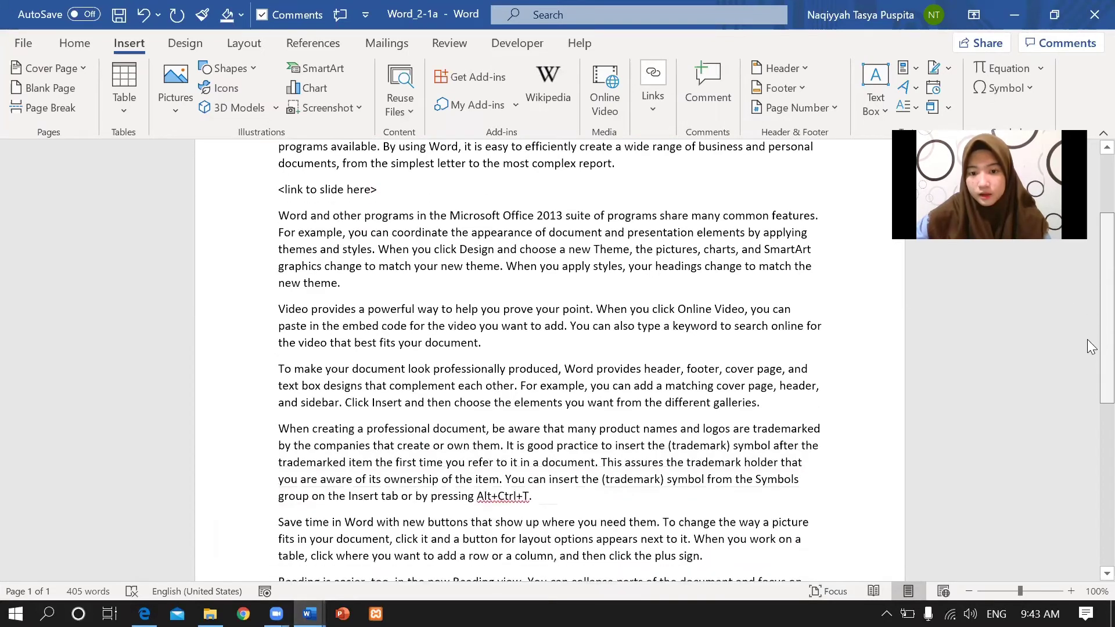
pyautogui.scroll(-1, 1088, 347)
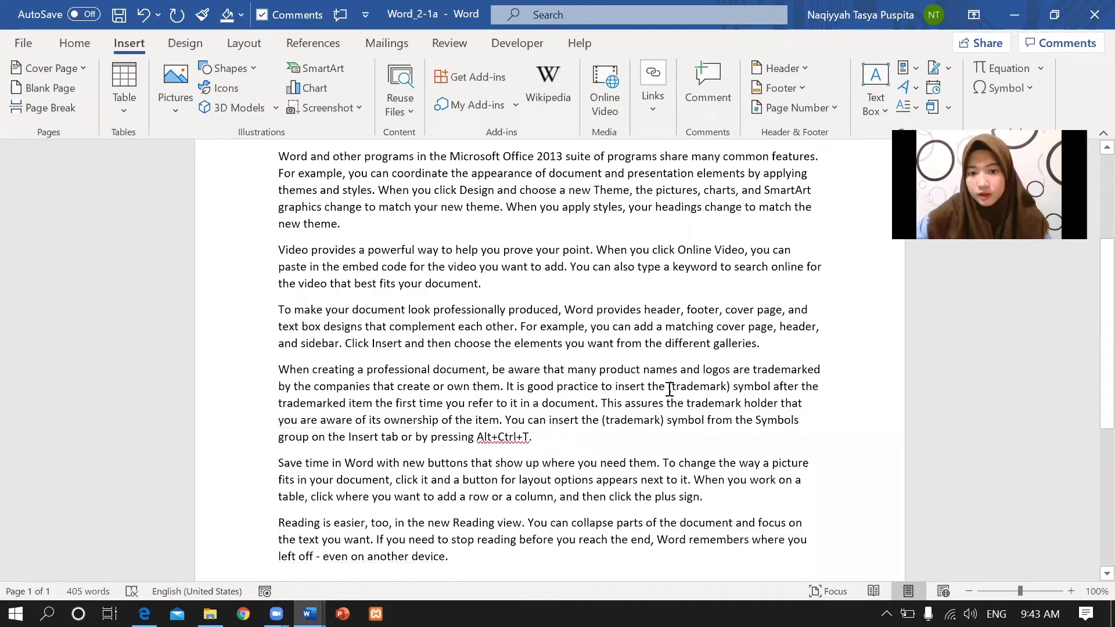
pyautogui.moveTo(668, 388); pyautogui.dragTo(732, 385)
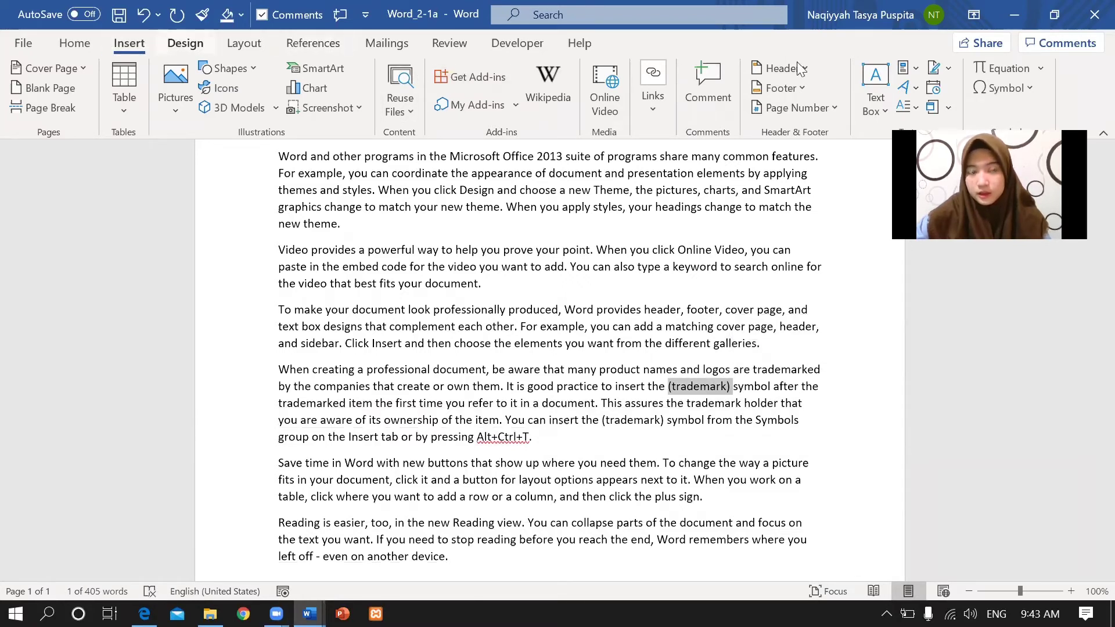
pyautogui.click(1023, 88)
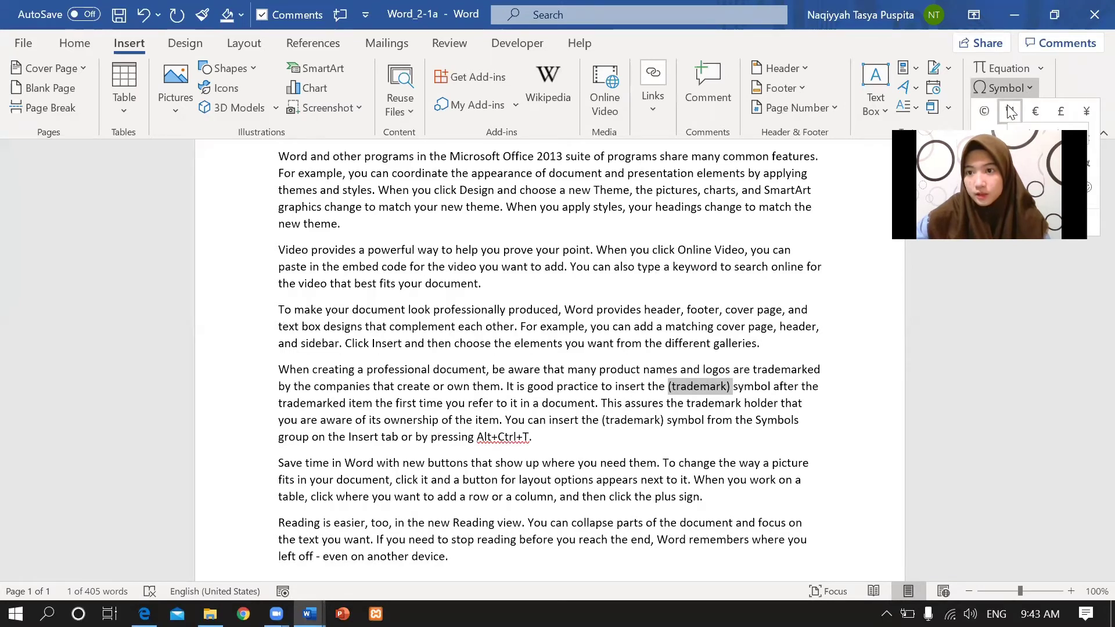
pyautogui.click(1011, 109)
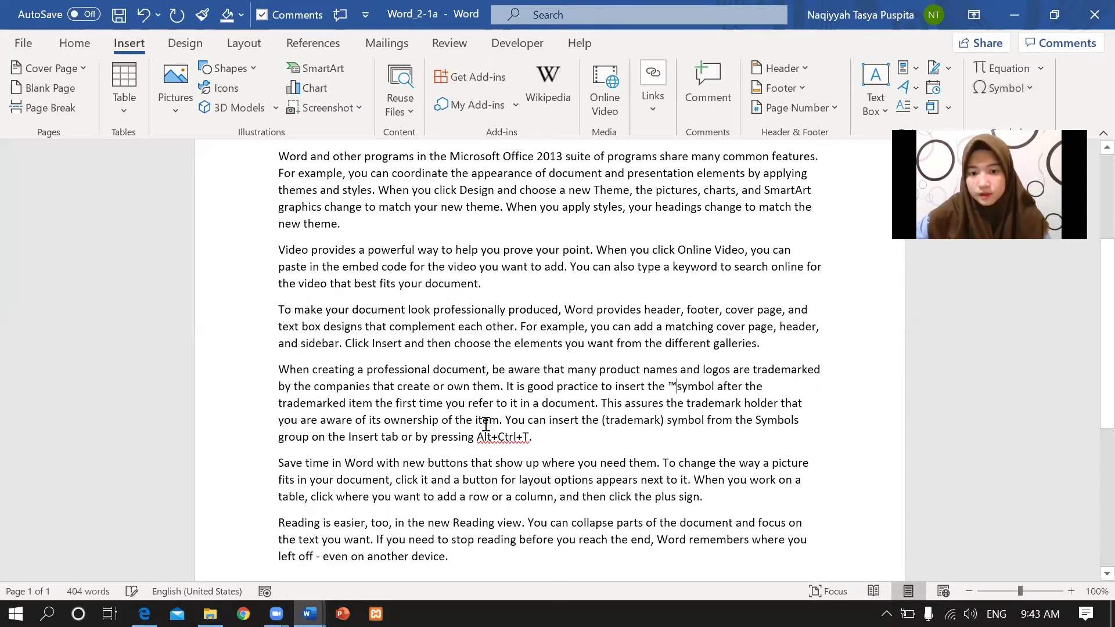
pyautogui.moveTo(602, 419); pyautogui.dragTo(665, 419)
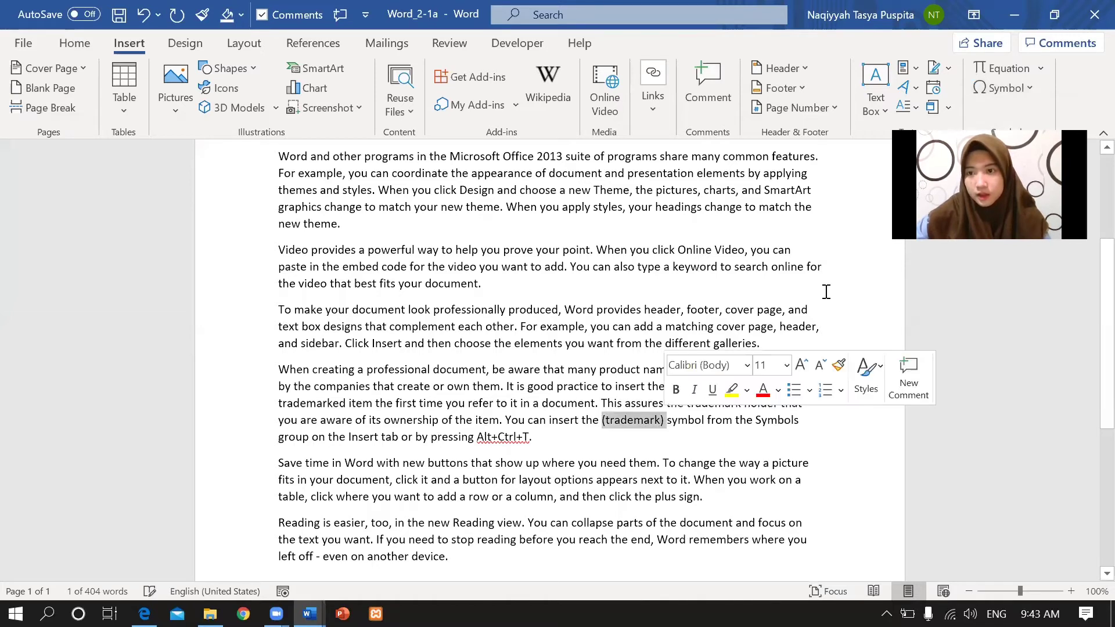
pyautogui.click(1028, 87)
pyautogui.click(988, 108)
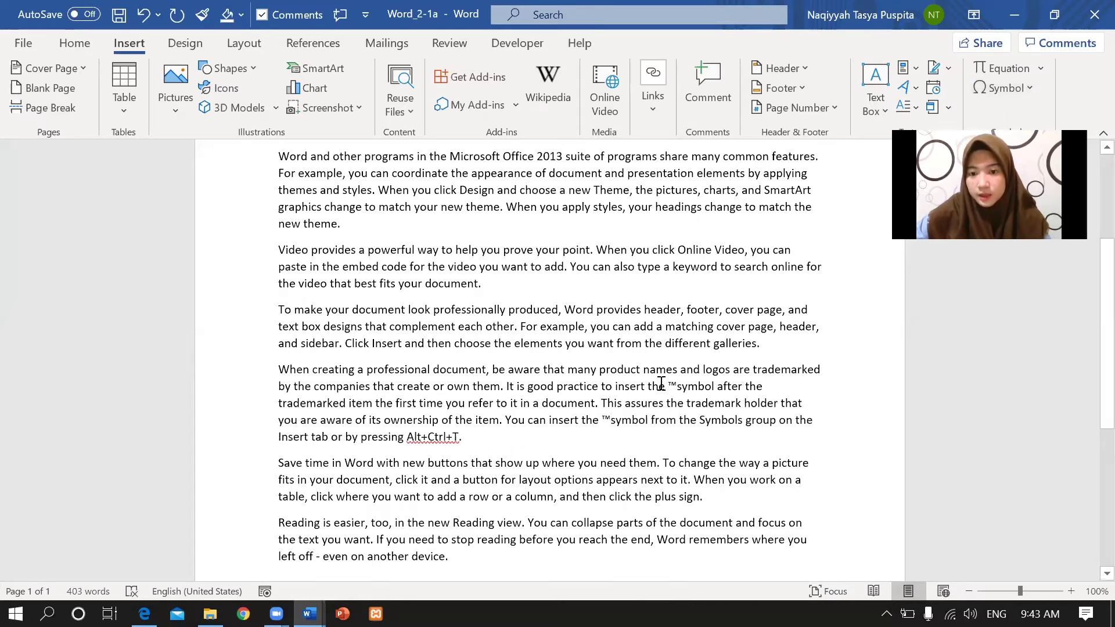
pyautogui.moveTo(647, 386); pyautogui.dragTo(718, 384)
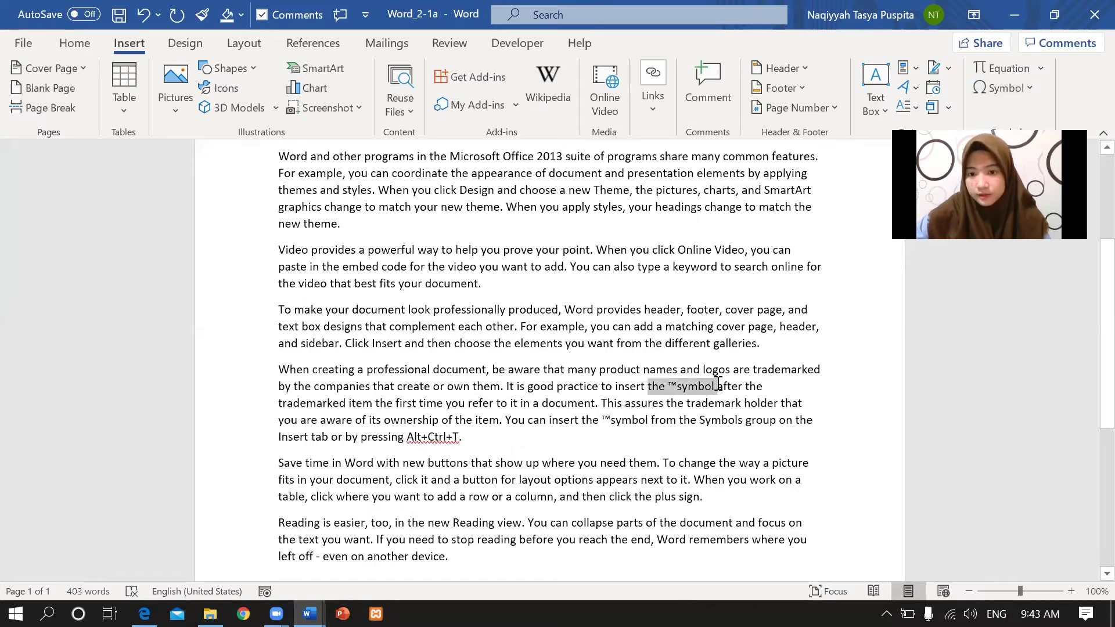
pyautogui.click(443, 519)
# Read Task 3's Heading 1 list: Financial Summary, Financial Statements and Statement Notes.
pyautogui.click(144, 614)
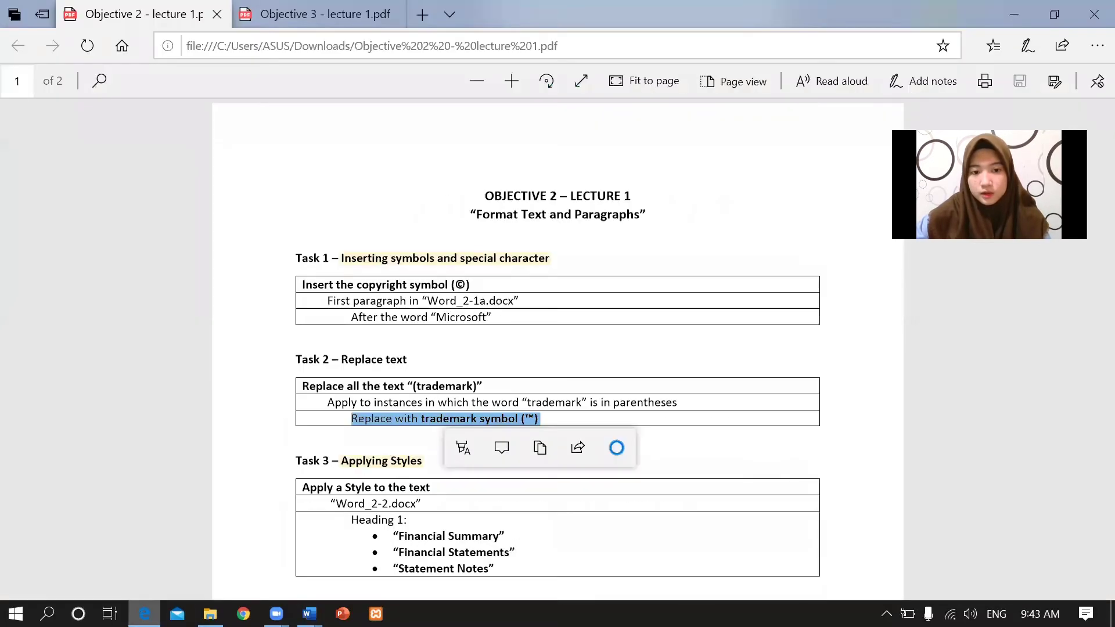
pyautogui.scroll(-5, 1089, 203)
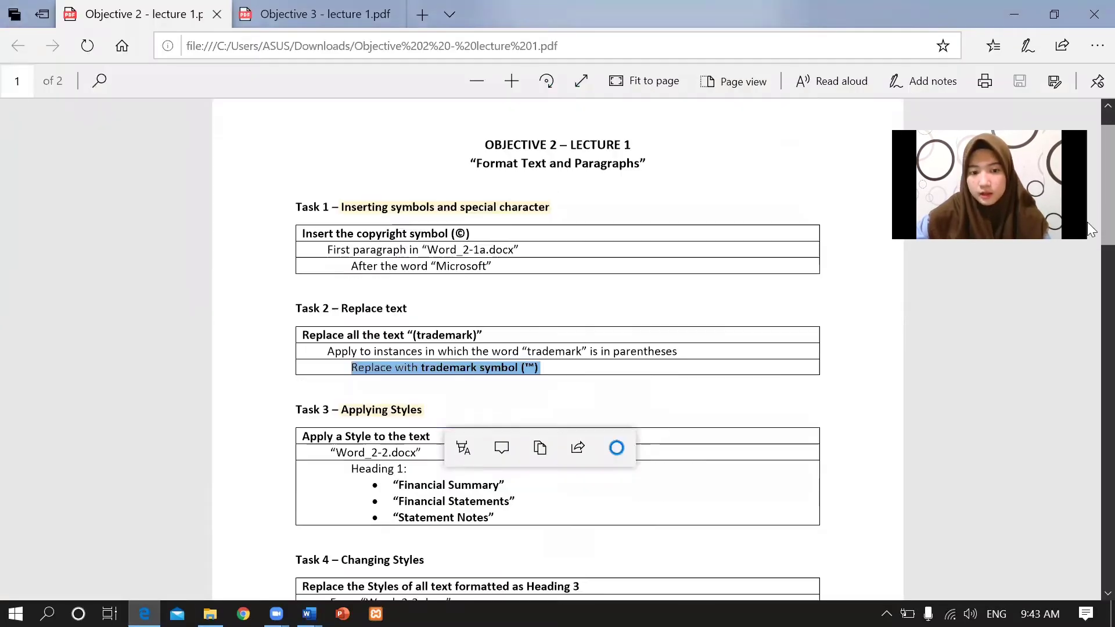
pyautogui.click(497, 215)
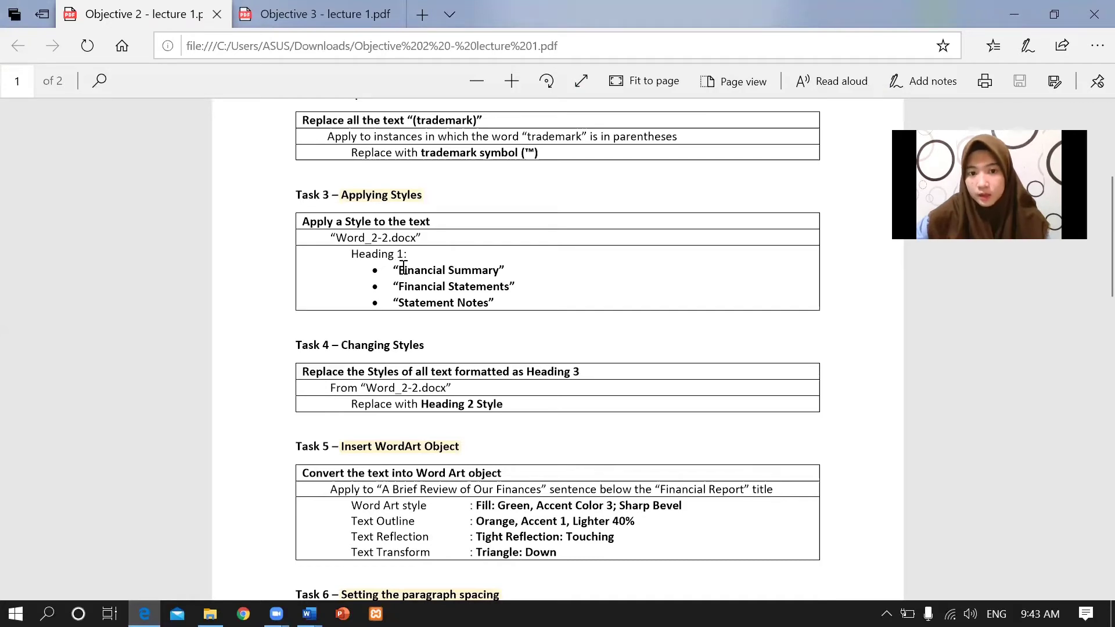
pyautogui.moveTo(403, 269); pyautogui.dragTo(498, 269)
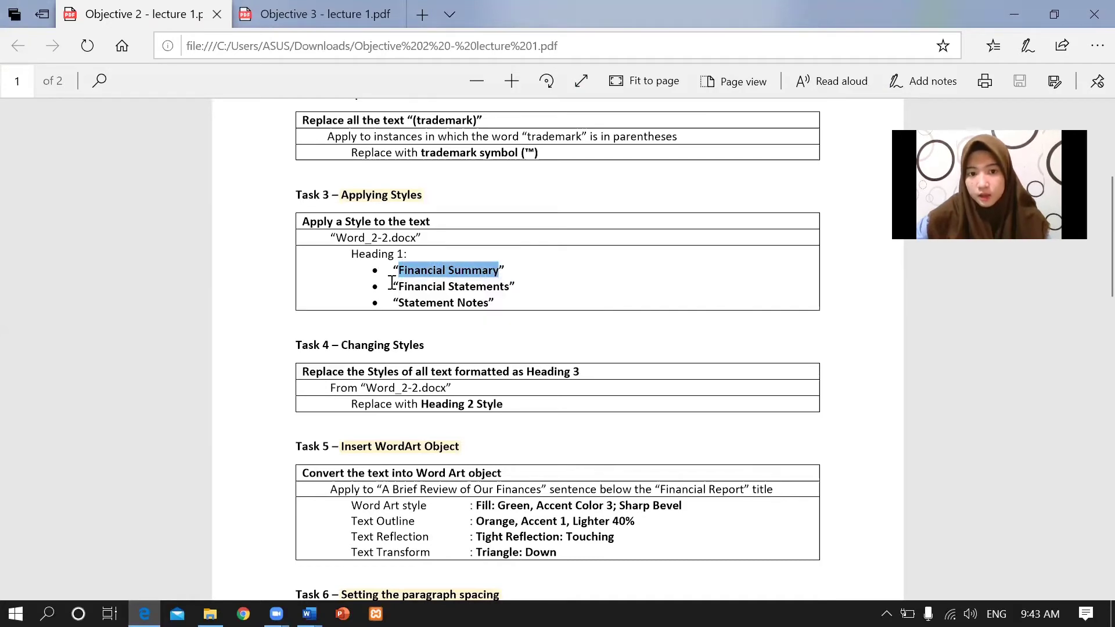
pyautogui.moveTo(378, 287); pyautogui.dragTo(510, 302)
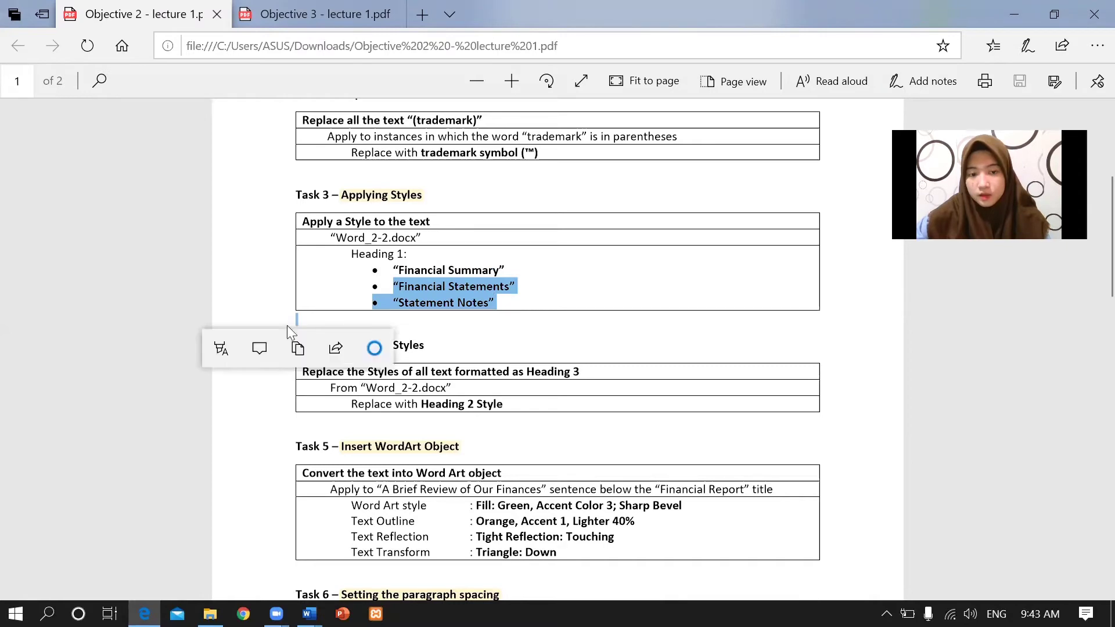
pyautogui.click(440, 366)
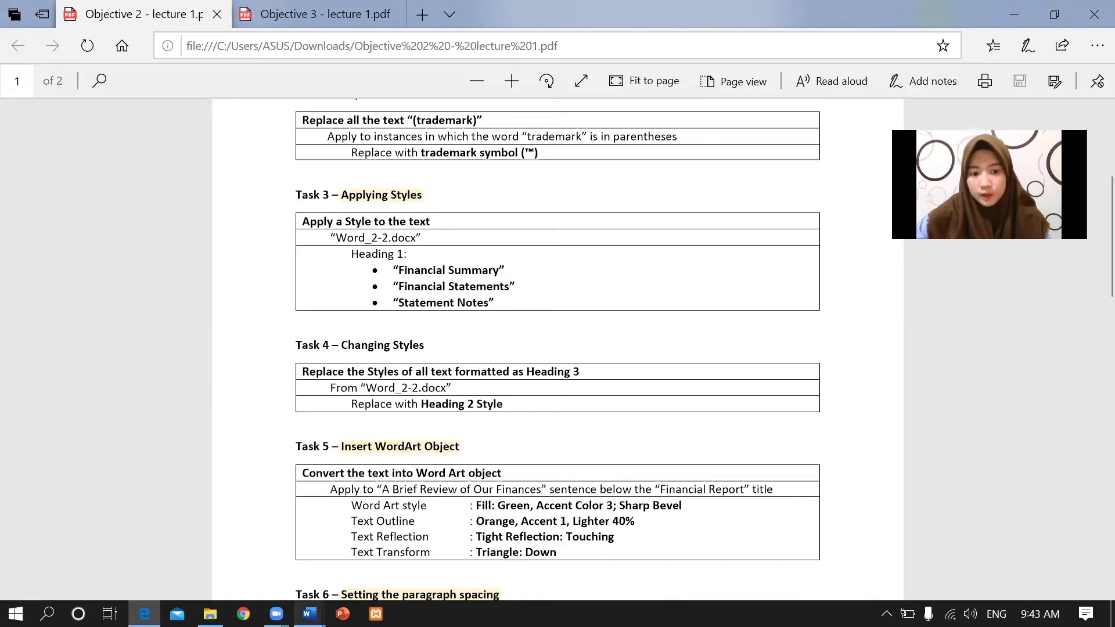
pyautogui.click(309, 614)
# In Word_2-2, apply Heading 1 to the Financial Summary and Financial Statements headings.
pyautogui.click(276, 572)
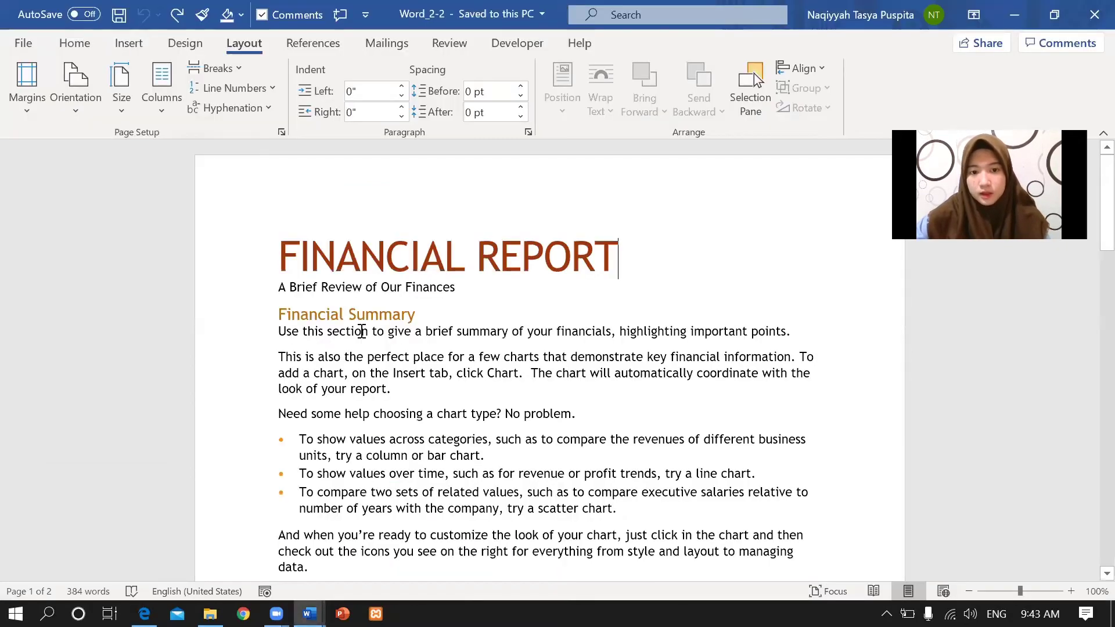
pyautogui.moveTo(281, 314); pyautogui.dragTo(412, 316)
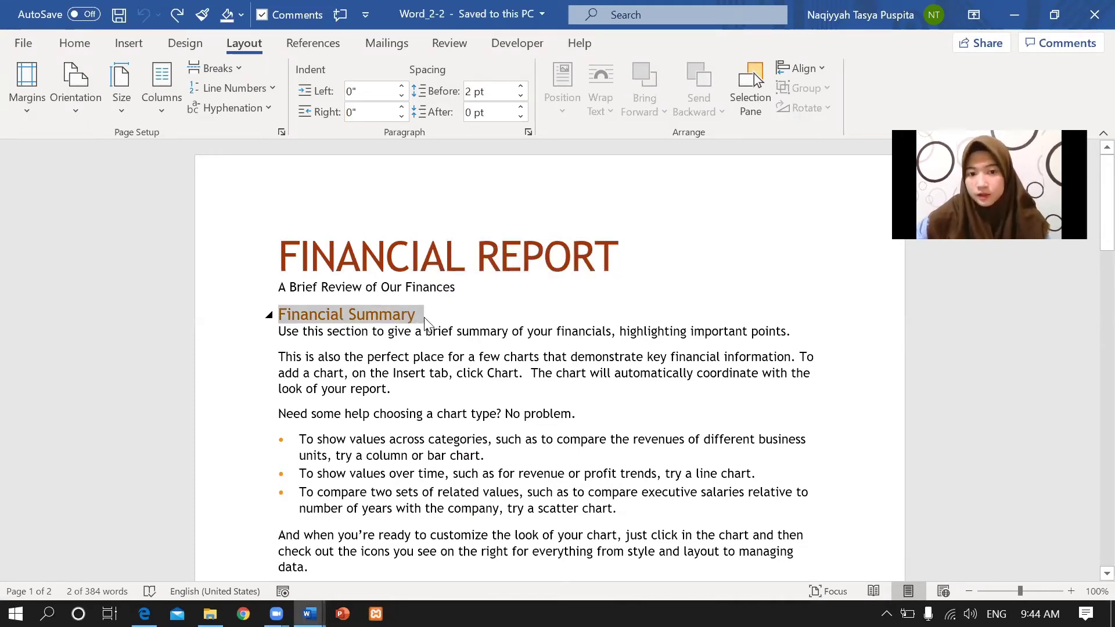
pyautogui.rightClick(427, 323)
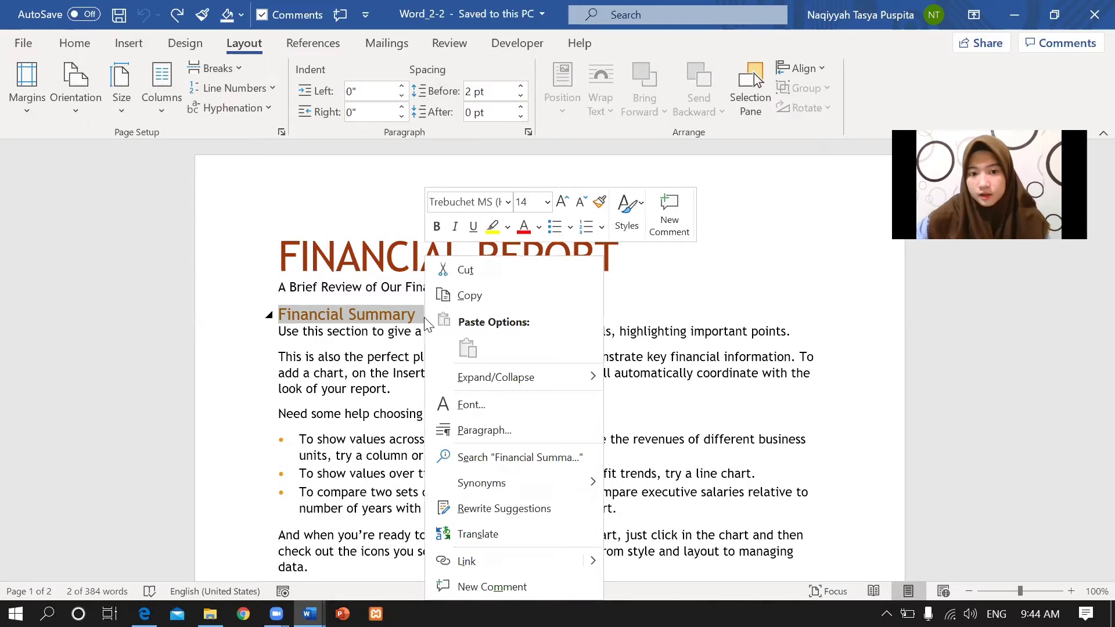
pyautogui.click(641, 218)
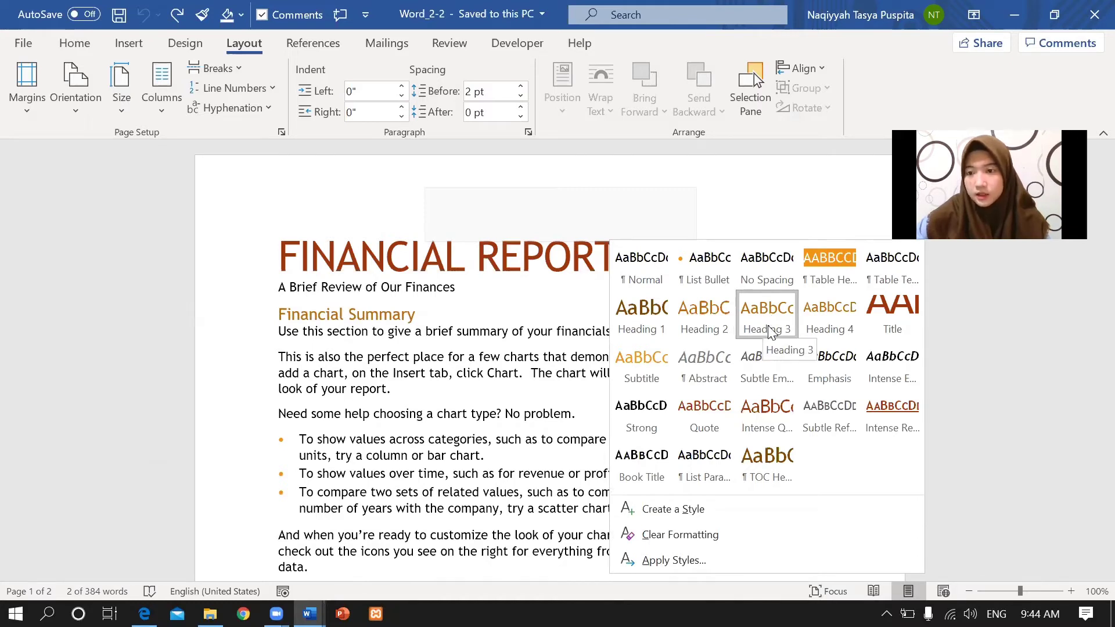
pyautogui.click(639, 316)
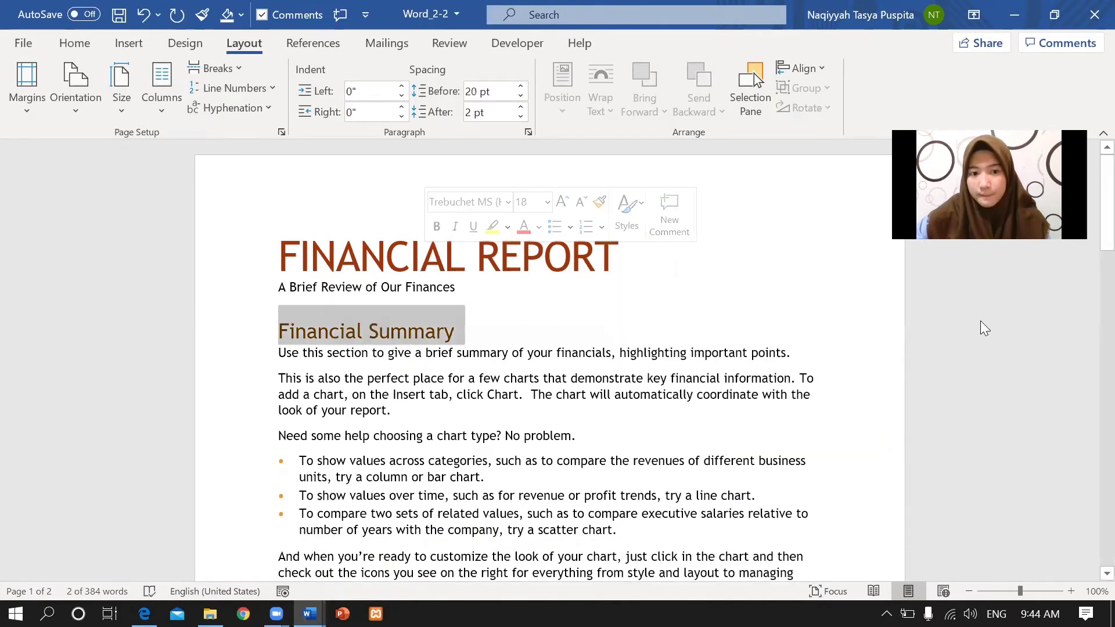
pyautogui.moveTo(1091, 244); pyautogui.dragTo(1087, 287)
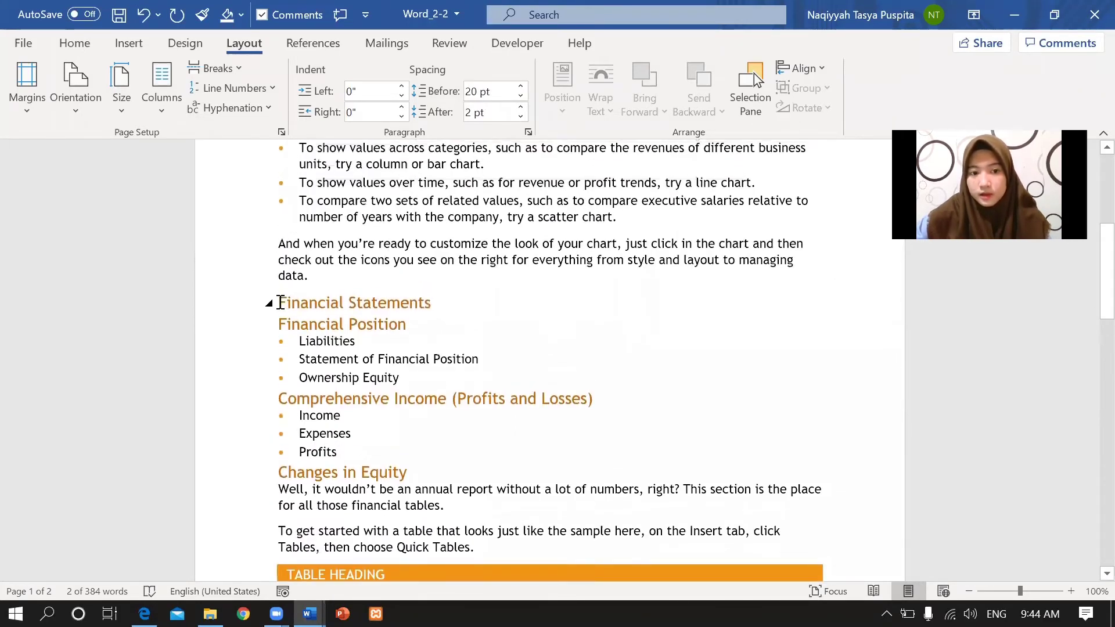
pyautogui.moveTo(278, 303); pyautogui.dragTo(436, 304)
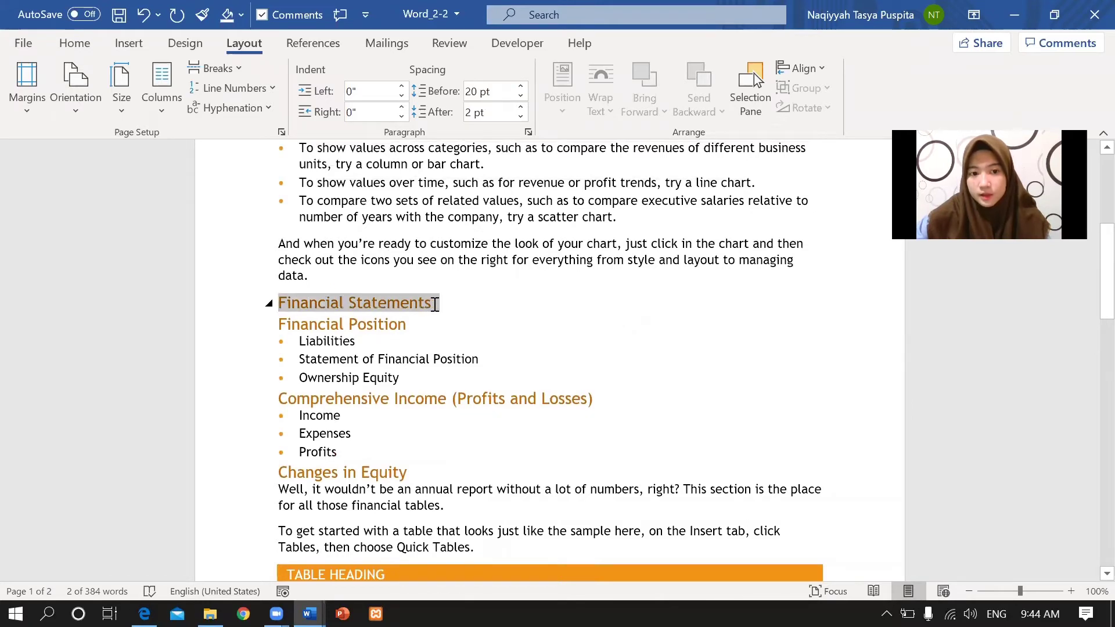
pyautogui.click(639, 258)
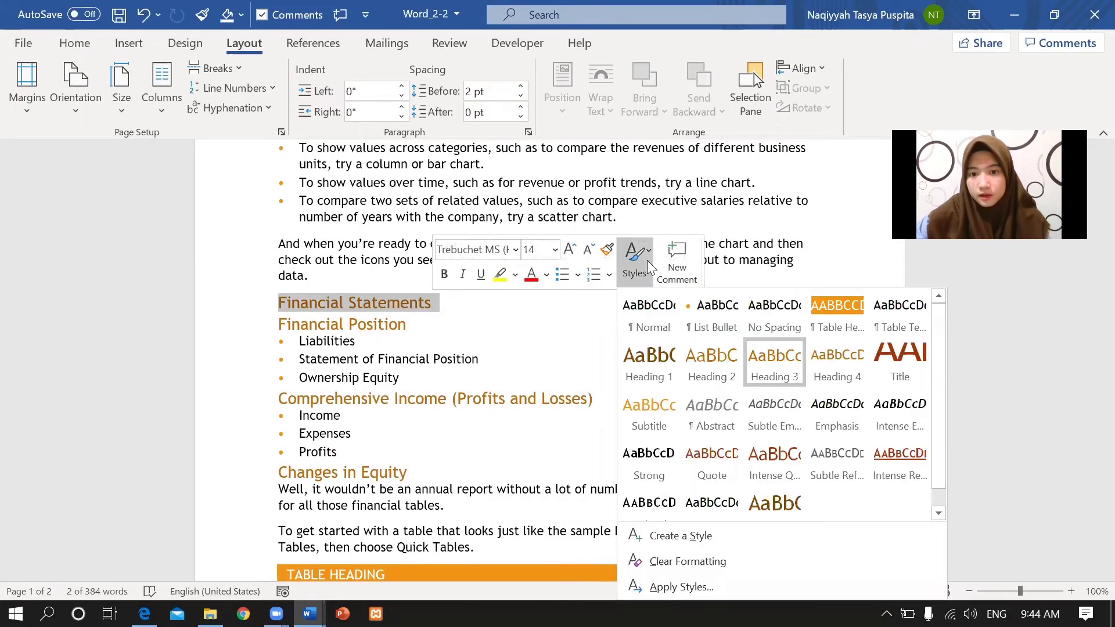
pyautogui.click(660, 359)
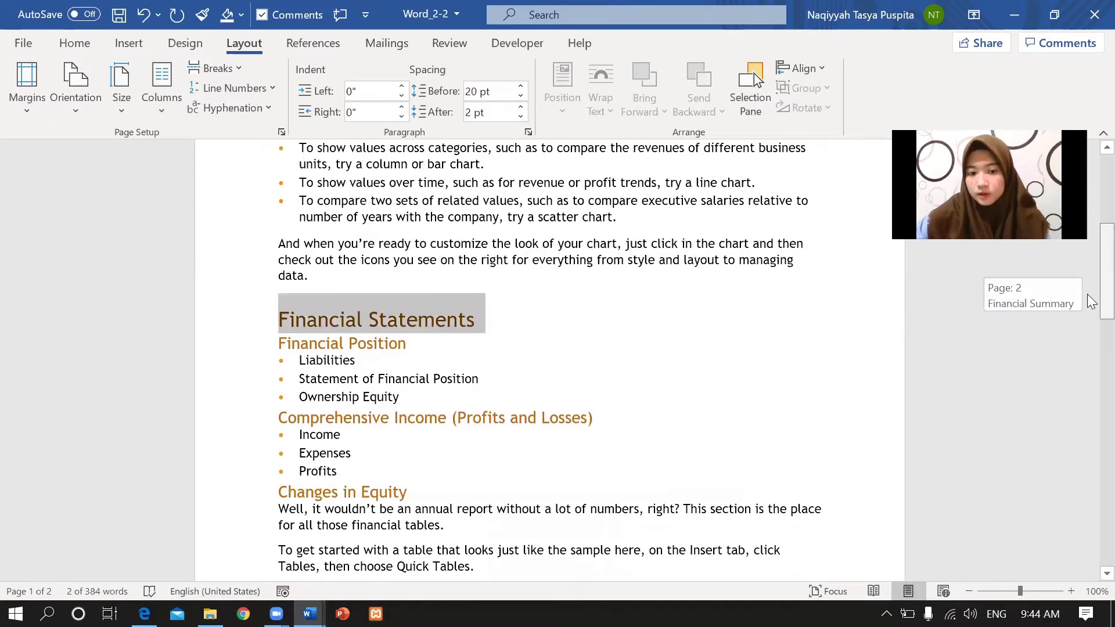
# Apply Heading 1 to the Statement Notes heading.
pyautogui.moveTo(1090, 301); pyautogui.dragTo(1092, 500)
pyautogui.moveTo(1091, 483); pyautogui.dragTo(1087, 435)
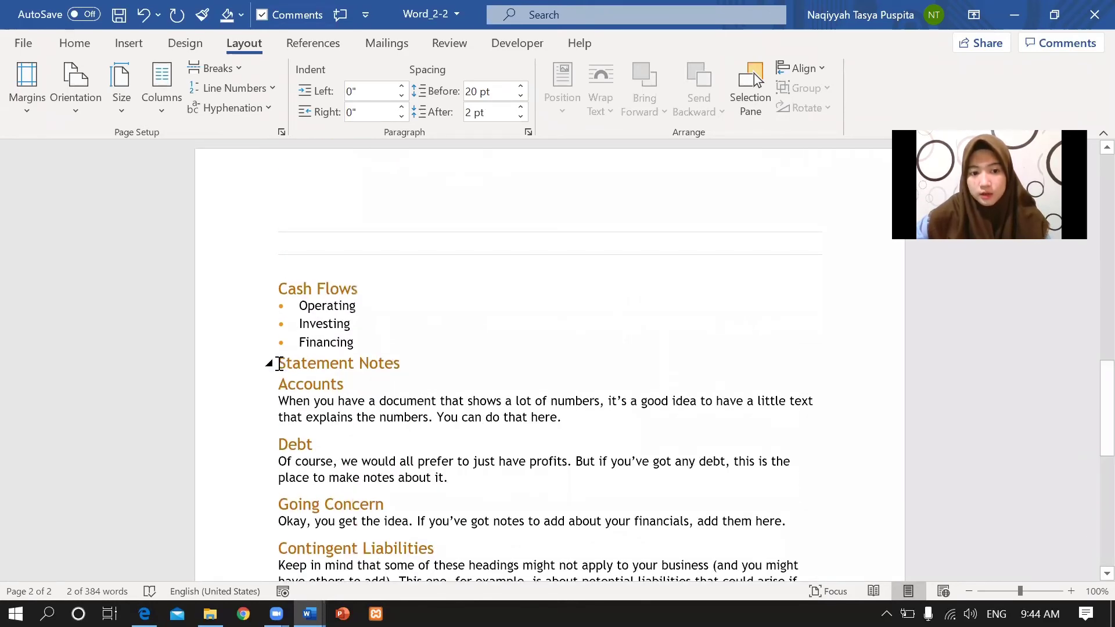
pyautogui.moveTo(280, 363); pyautogui.dragTo(405, 380)
pyautogui.press('Right')
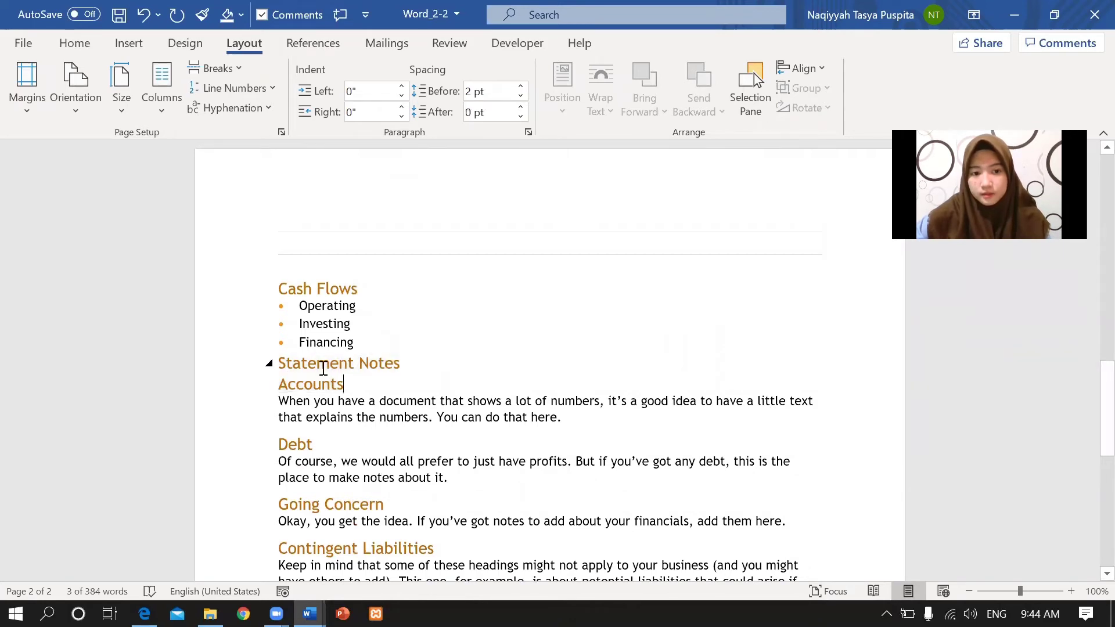
pyautogui.moveTo(318, 360); pyautogui.dragTo(399, 366)
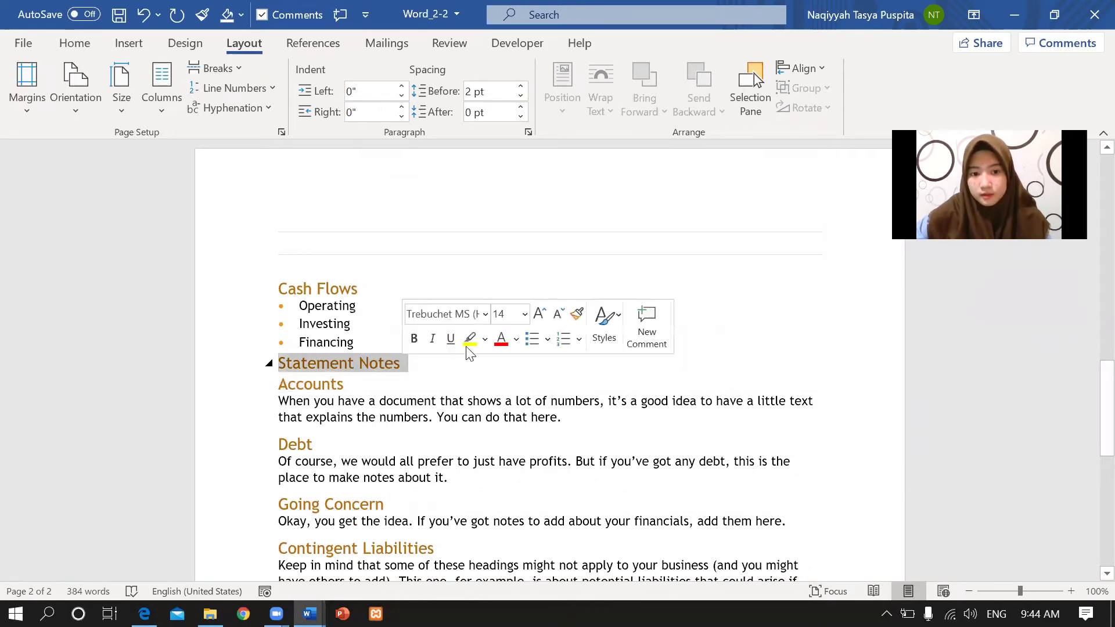
pyautogui.click(604, 328)
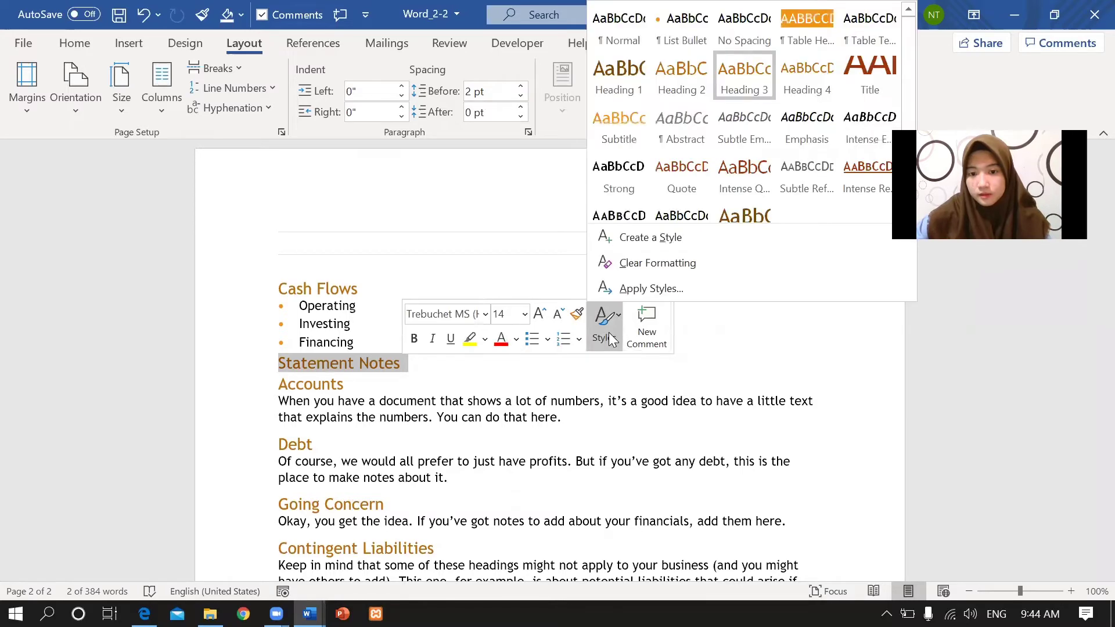
pyautogui.click(639, 95)
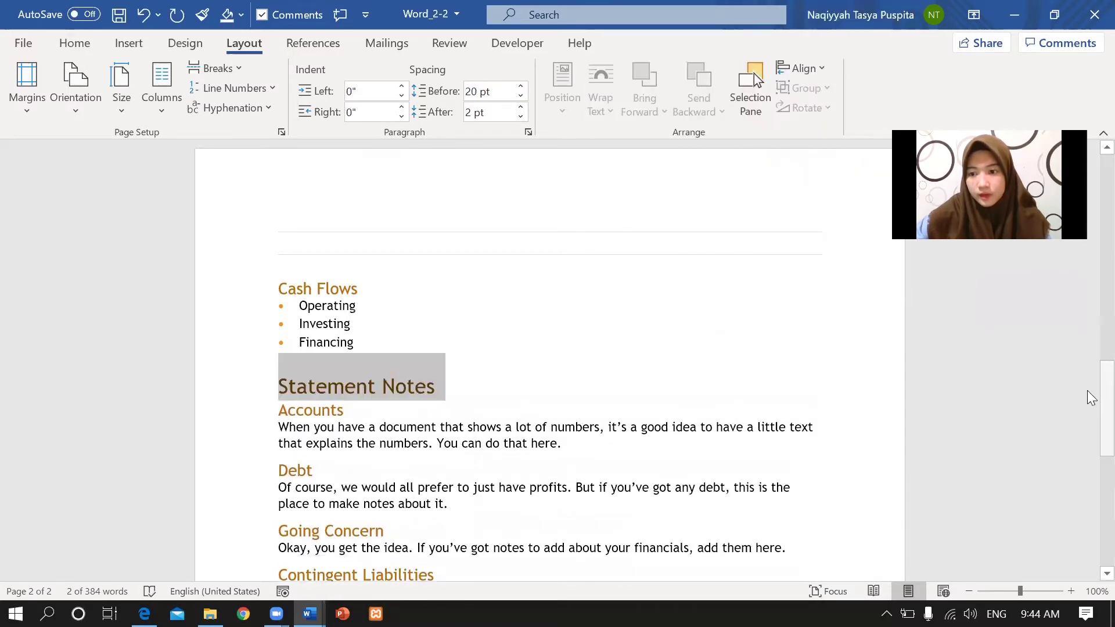
pyautogui.moveTo(1103, 393); pyautogui.dragTo(1091, 243)
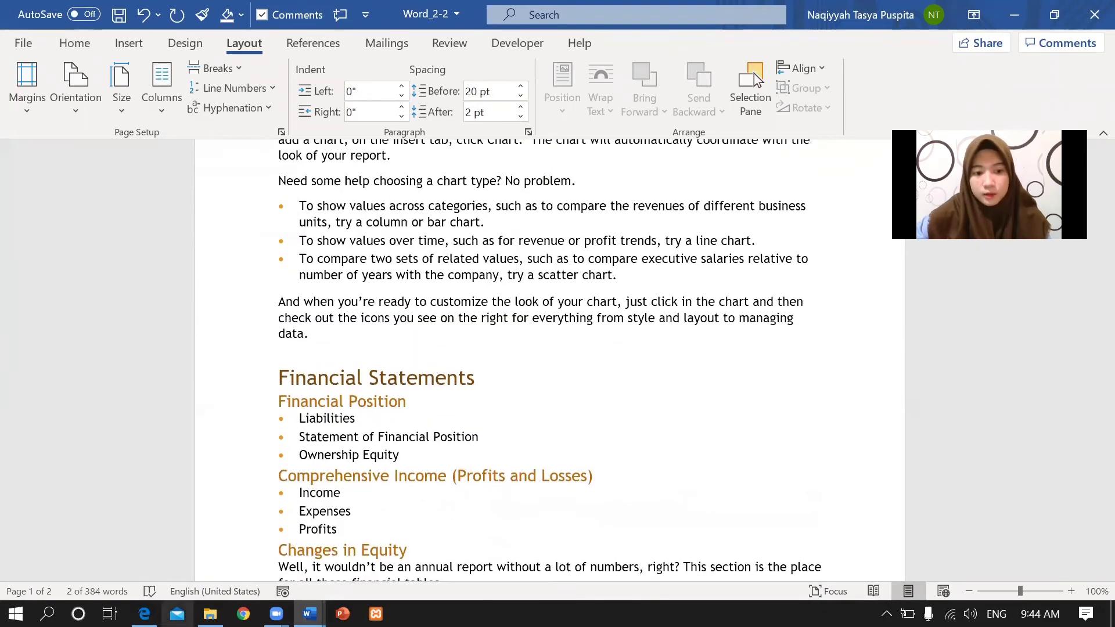
pyautogui.click(144, 614)
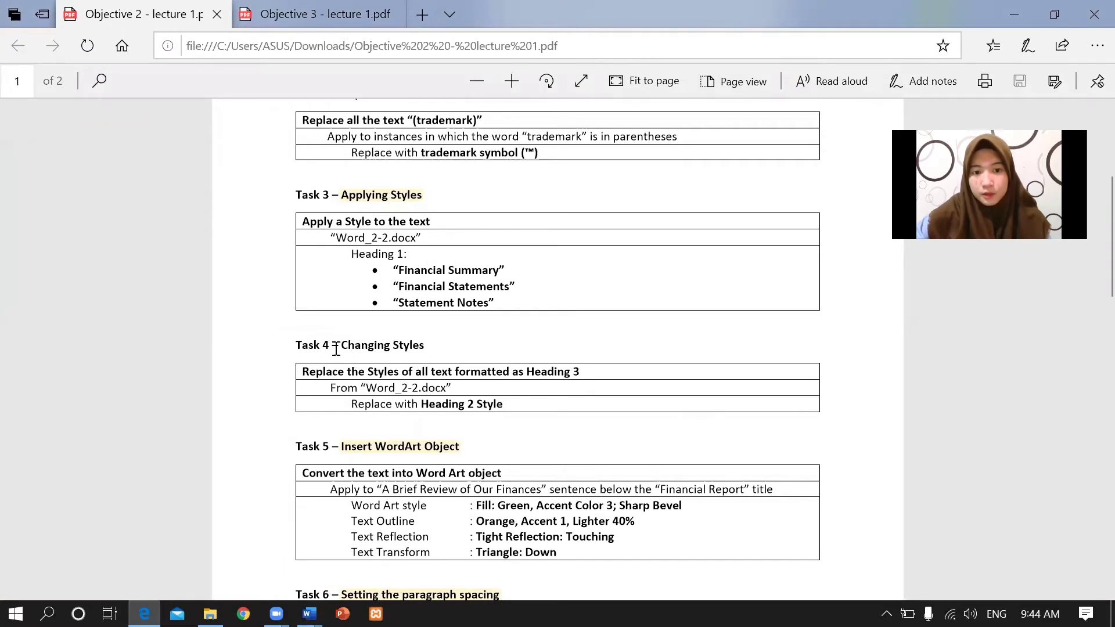
pyautogui.moveTo(340, 345); pyautogui.dragTo(449, 344)
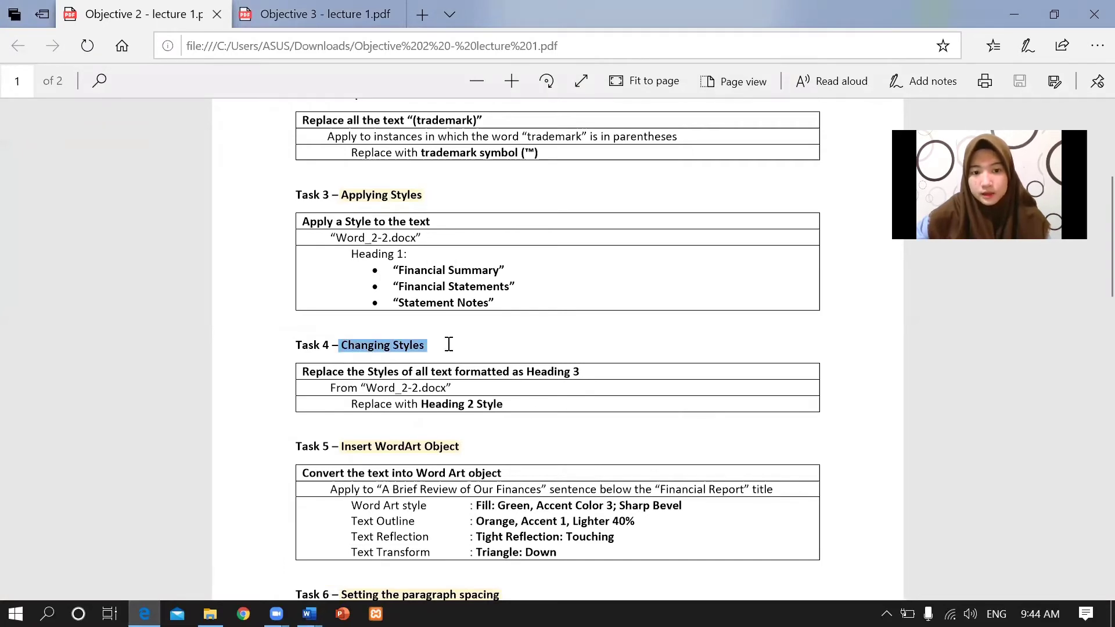
pyautogui.click(319, 377)
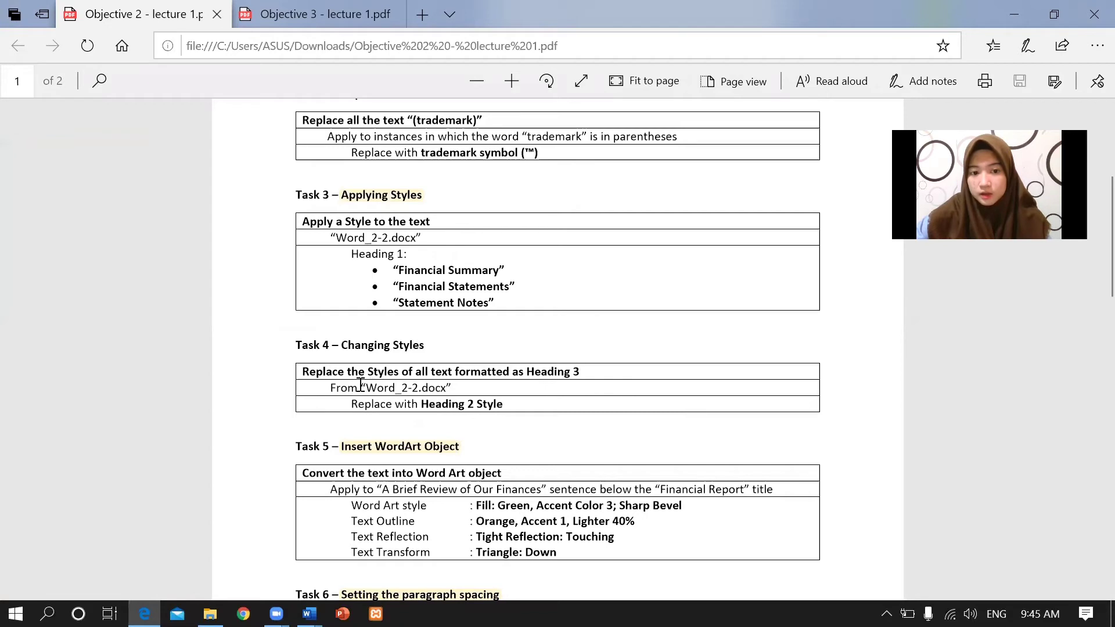
pyautogui.moveTo(360, 385); pyautogui.dragTo(485, 388)
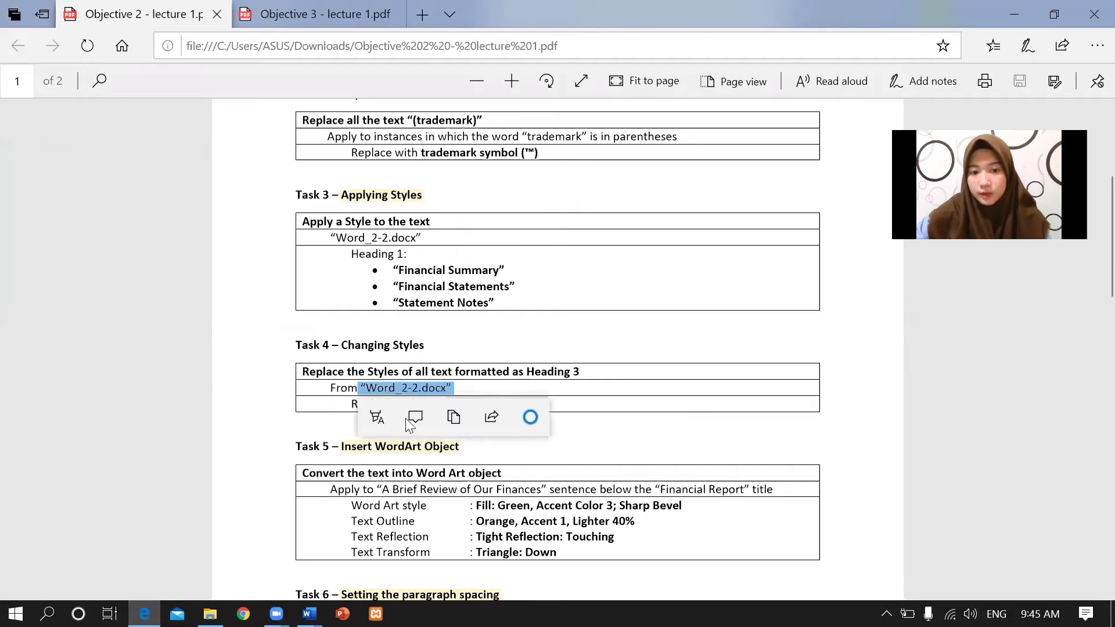
pyautogui.click(329, 400)
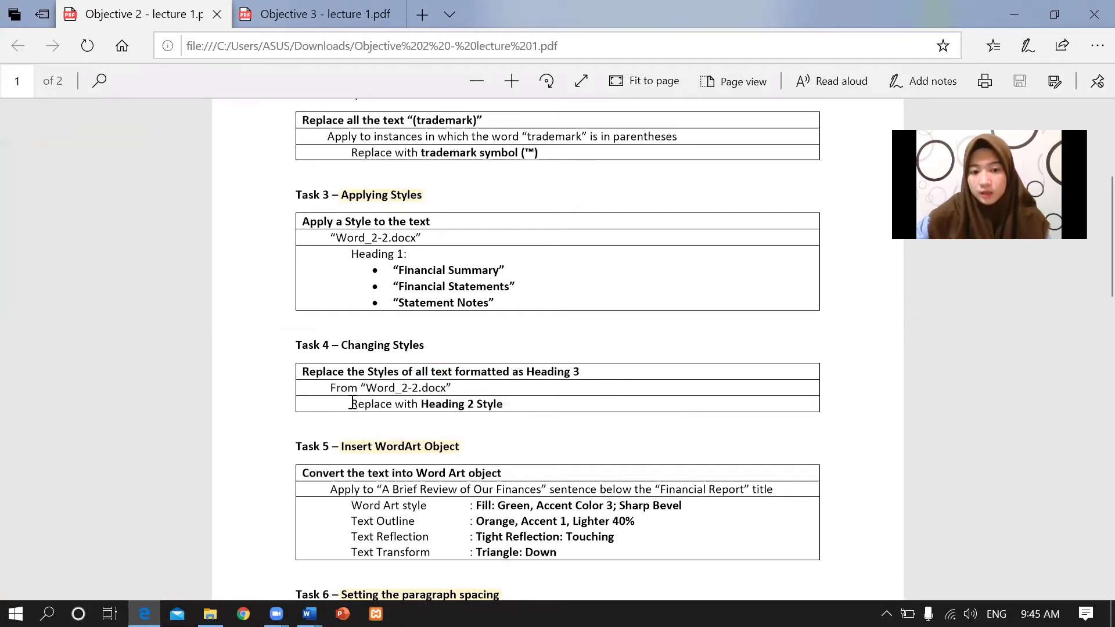
pyautogui.moveTo(352, 402); pyautogui.dragTo(534, 406)
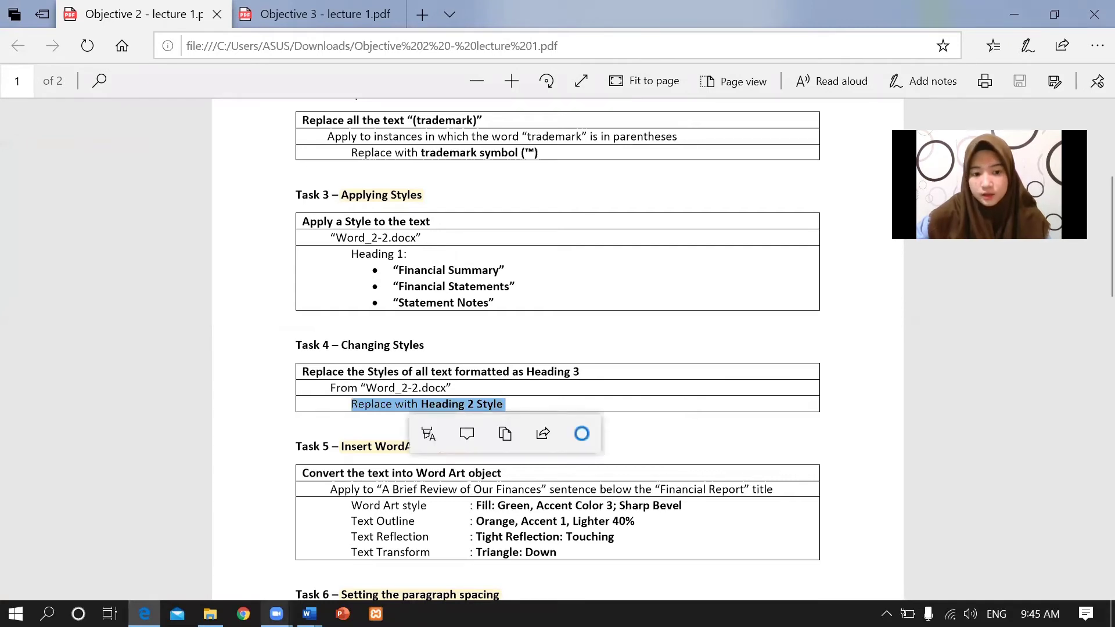
pyautogui.moveTo(309, 613)
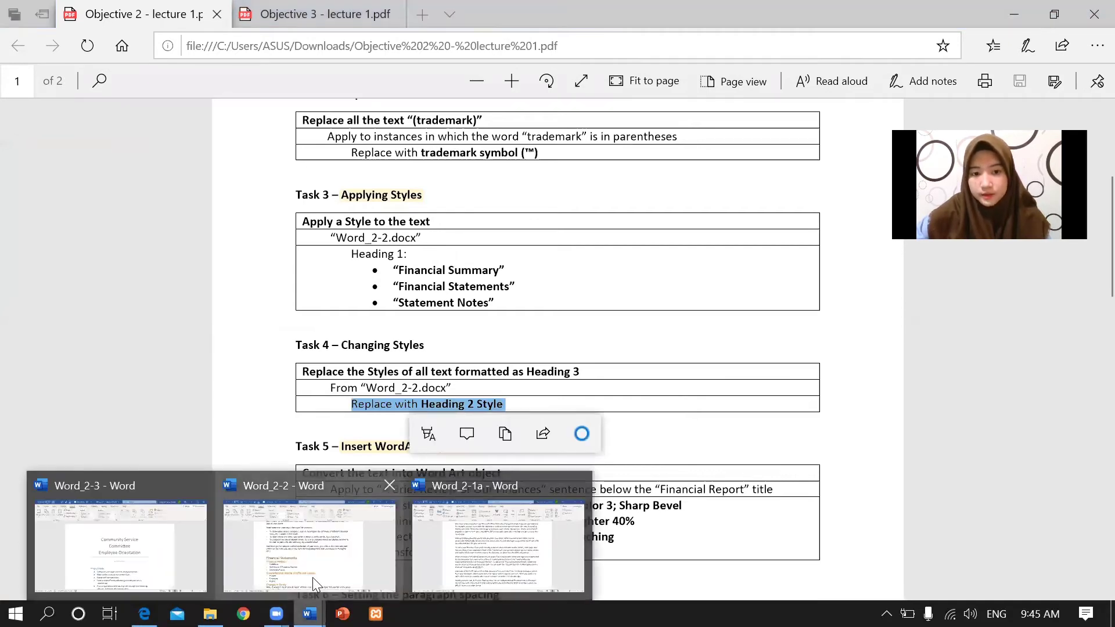
# In Word_2-2, restyle the Financial Position heading as Heading 2.
pyautogui.click(313, 577)
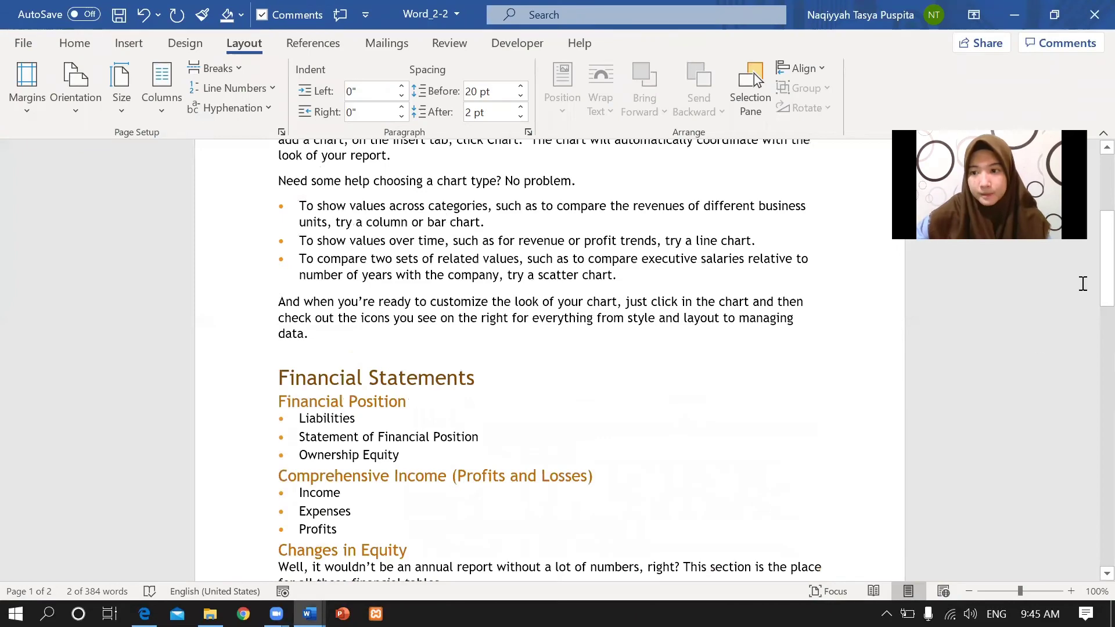
pyautogui.scroll(4, 1090, 274)
pyautogui.scroll(-7, 1087, 314)
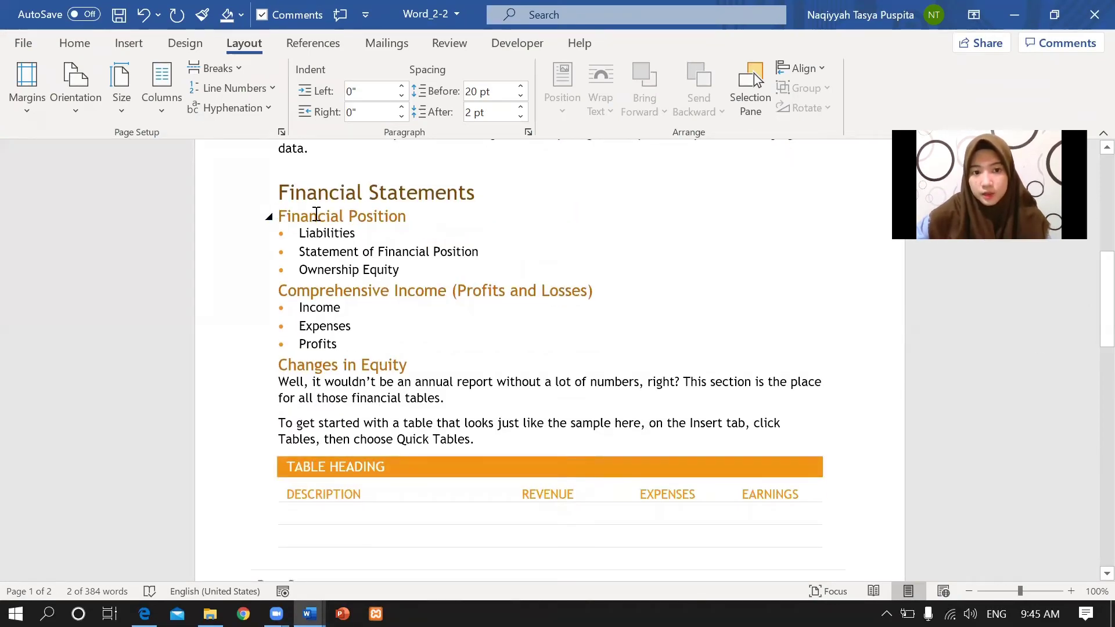
pyautogui.moveTo(316, 214); pyautogui.dragTo(412, 217)
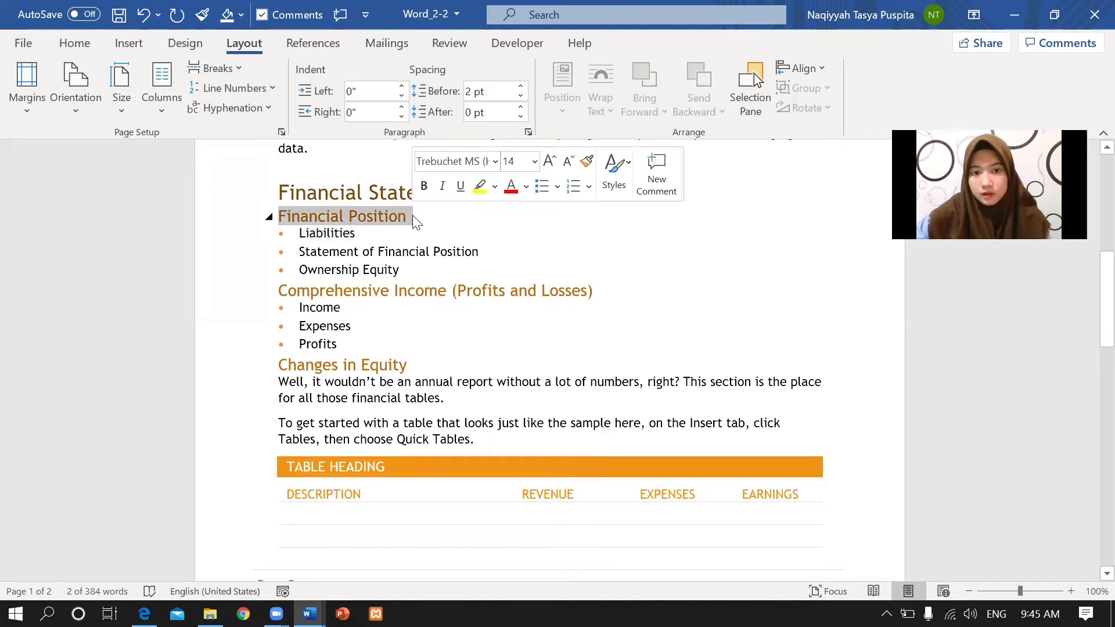
pyautogui.click(614, 171)
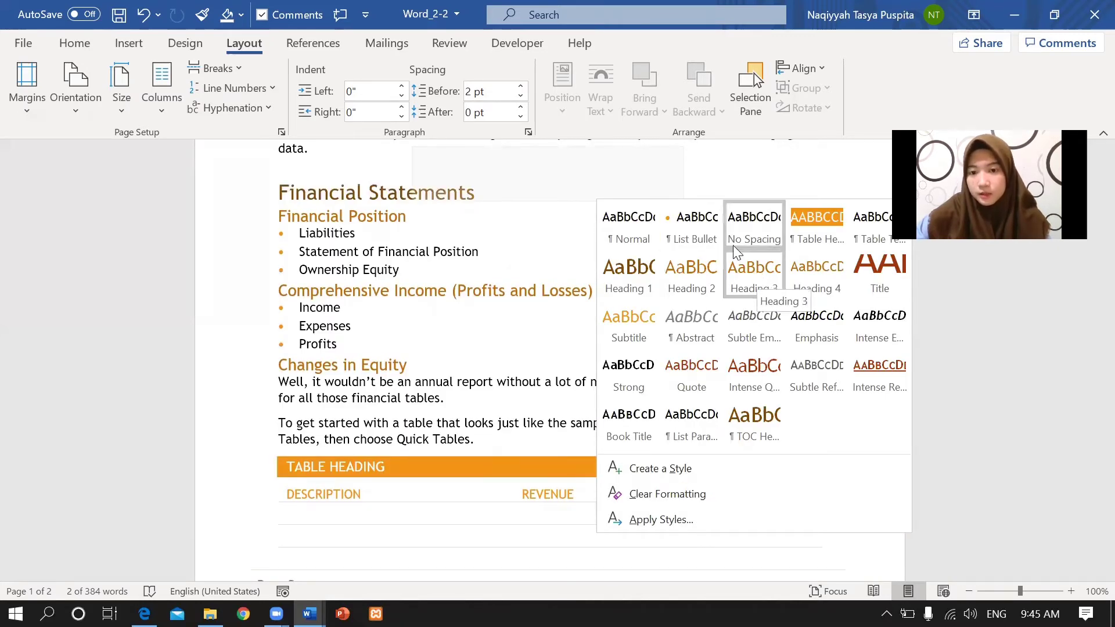
pyautogui.click(709, 273)
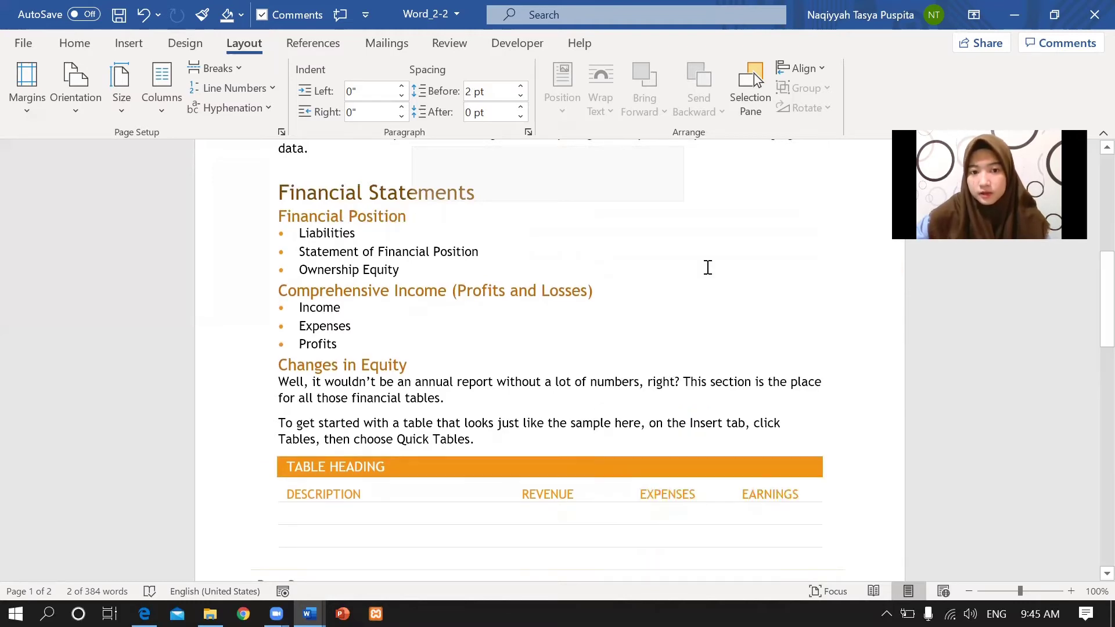
# Restyle the Comprehensive Income (Profits and Losses) and Changes in Equity headings as Heading 2.
pyautogui.moveTo(280, 292); pyautogui.dragTo(634, 294)
pyautogui.click(830, 246)
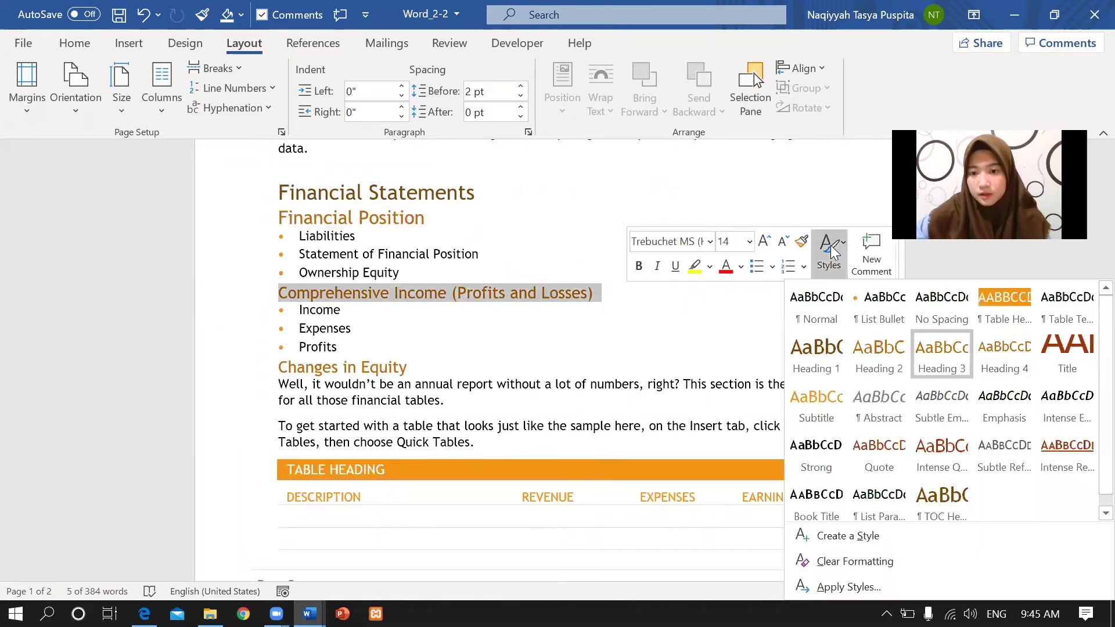
pyautogui.click(887, 353)
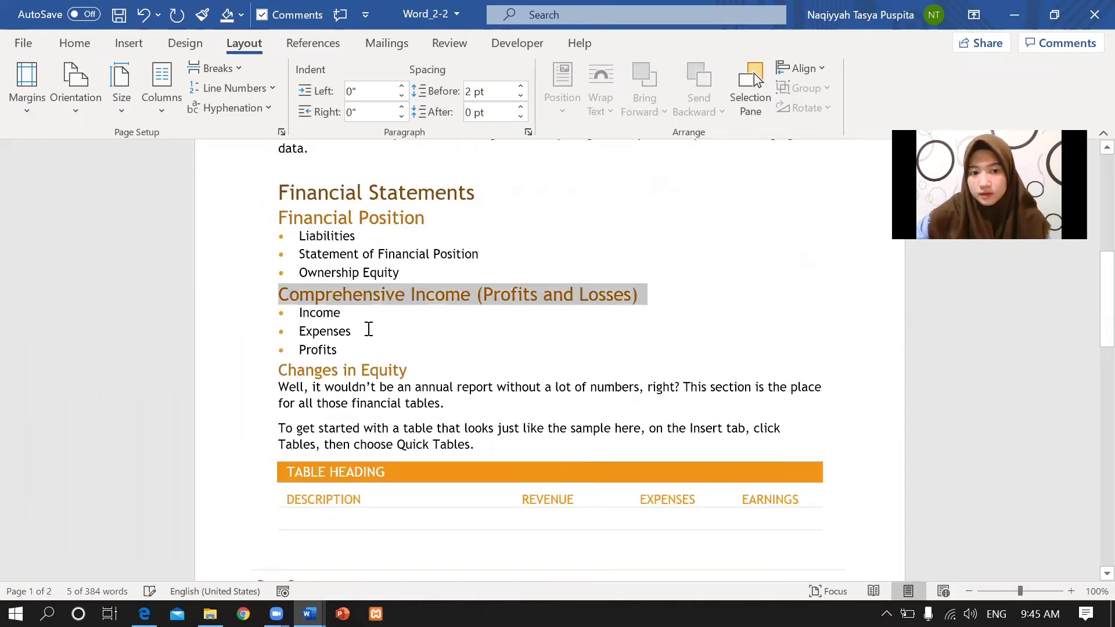
pyautogui.moveTo(278, 369); pyautogui.dragTo(413, 370)
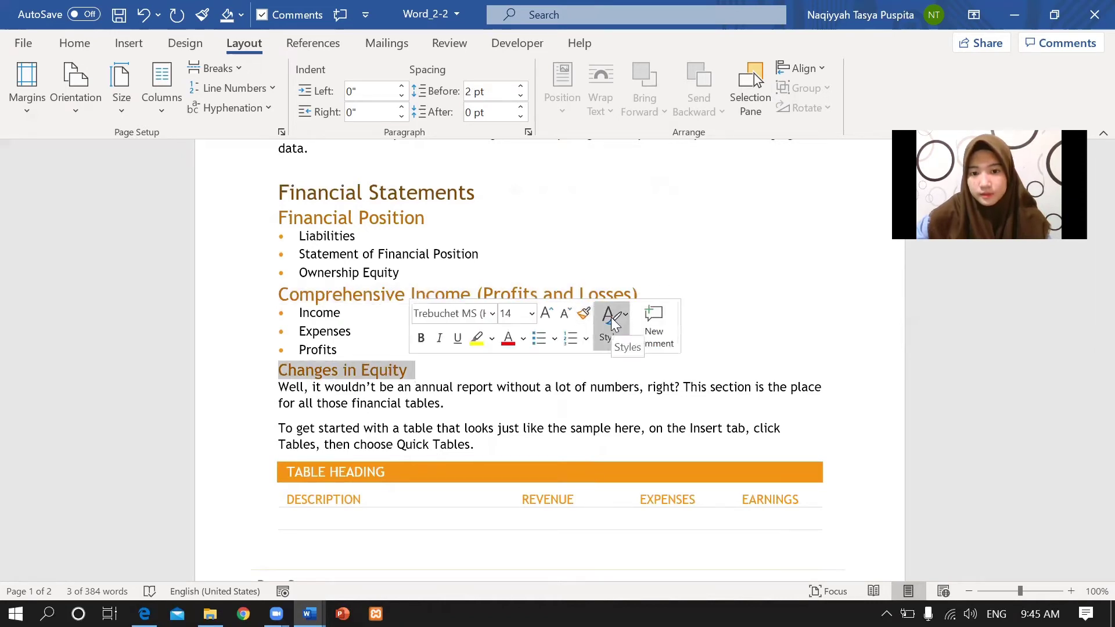
pyautogui.click(612, 324)
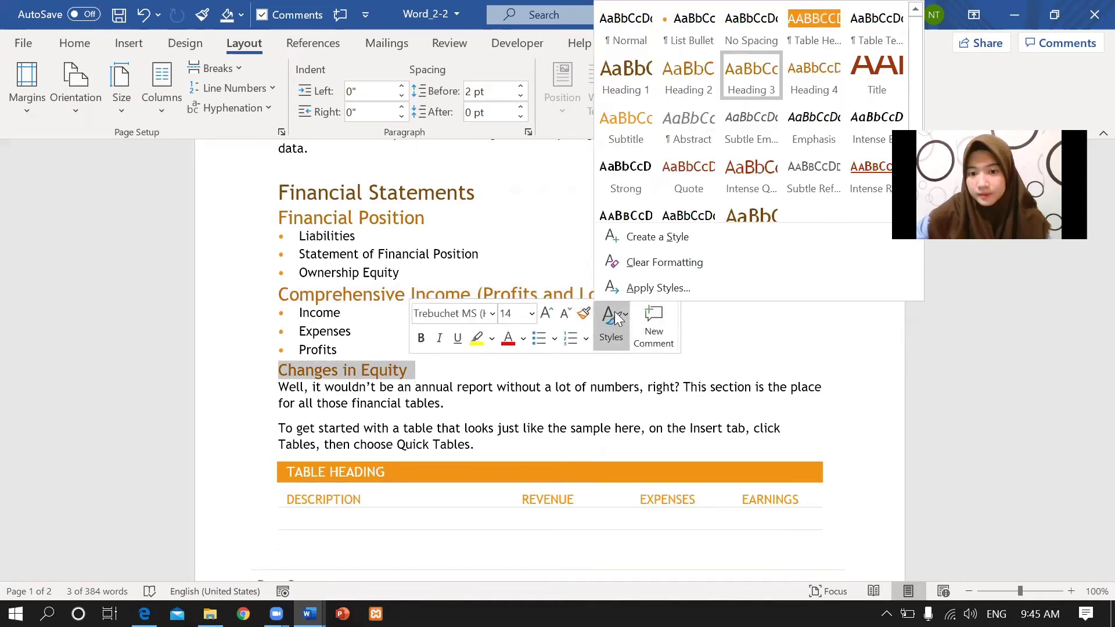
pyautogui.click(689, 89)
pyautogui.click(373, 393)
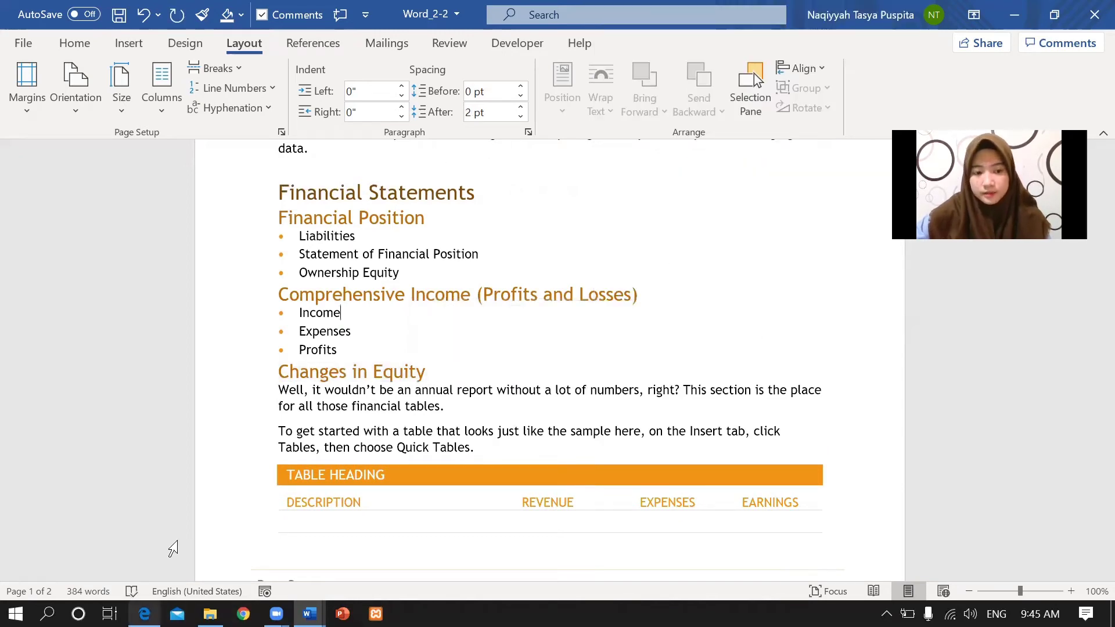
pyautogui.click(144, 614)
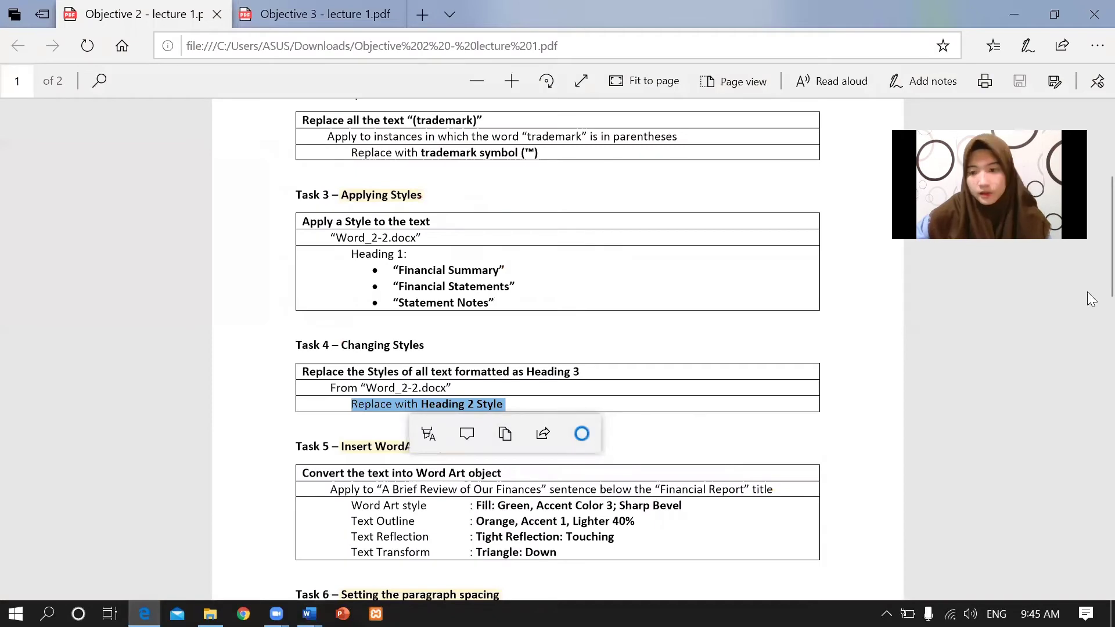
# Read Task 5: WordArt for 'A Brief Review of Our Finances', Fill: Green, Accent Color 3; Sharp Bevel.
pyautogui.scroll(-3, 1091, 202)
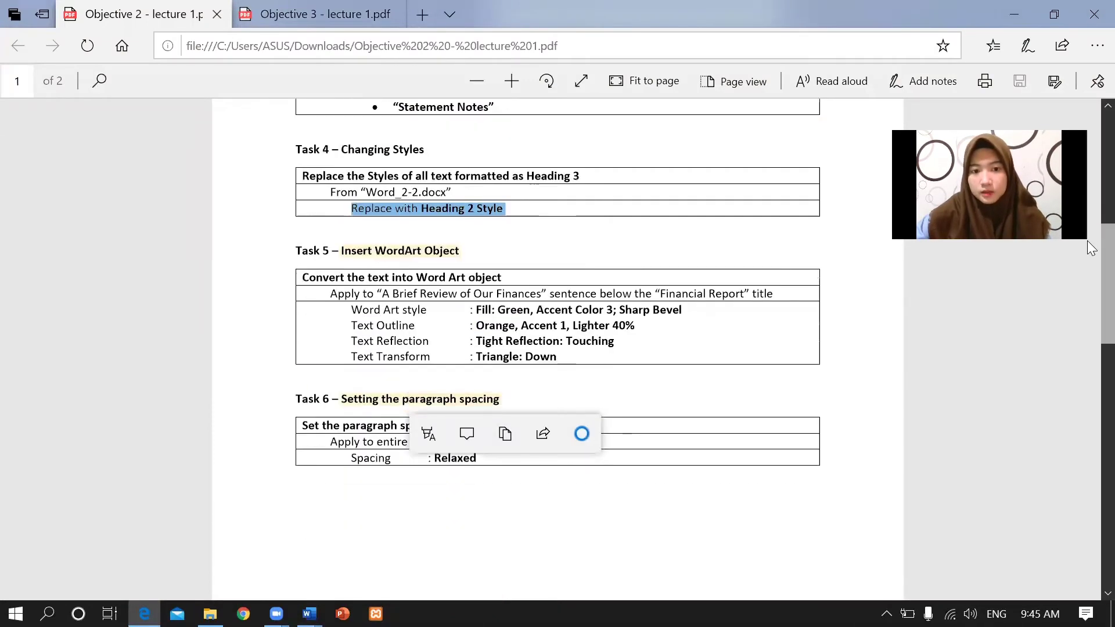
pyautogui.click(513, 271)
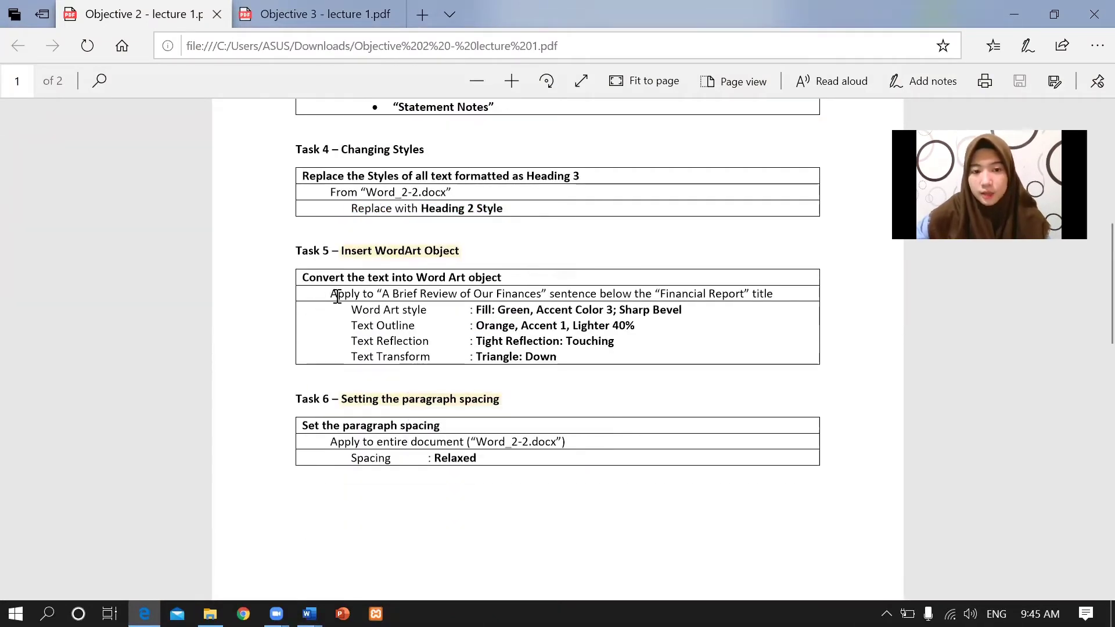
pyautogui.moveTo(379, 293); pyautogui.dragTo(442, 294)
pyautogui.moveTo(547, 295); pyautogui.dragTo(547, 294)
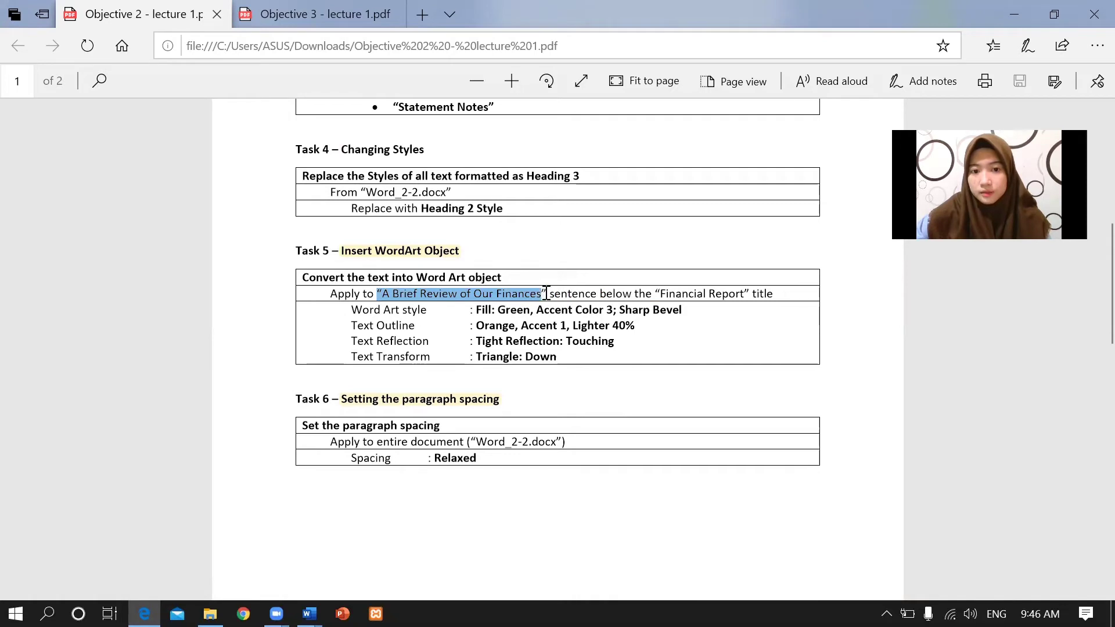
pyautogui.click(388, 303)
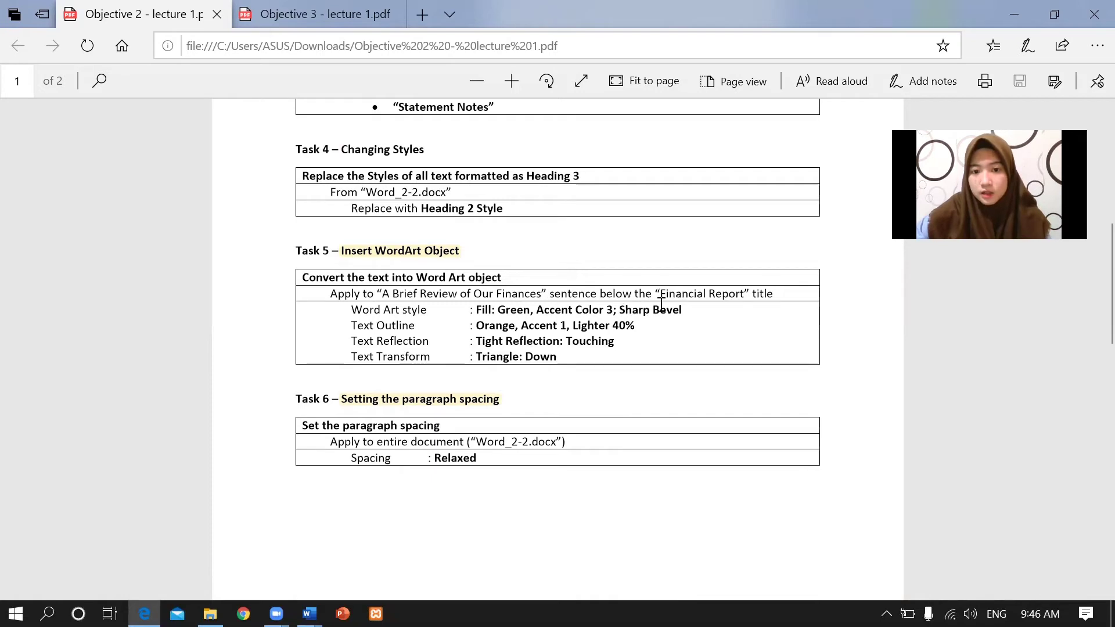
pyautogui.moveTo(661, 304); pyautogui.dragTo(685, 303)
pyautogui.click(687, 314)
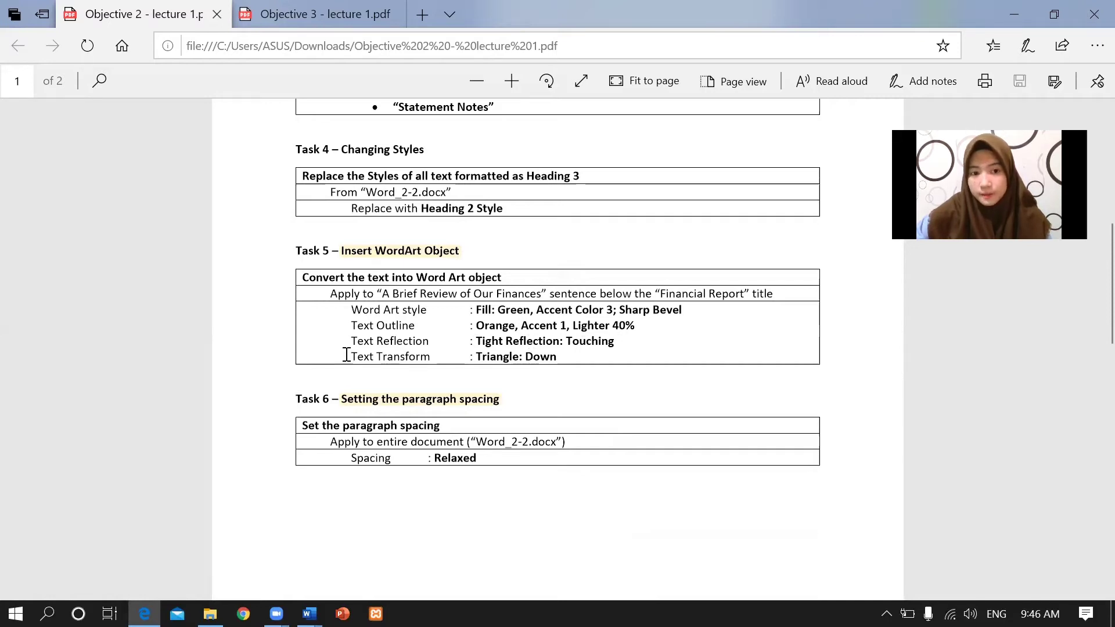
pyautogui.moveTo(352, 356); pyautogui.dragTo(612, 356)
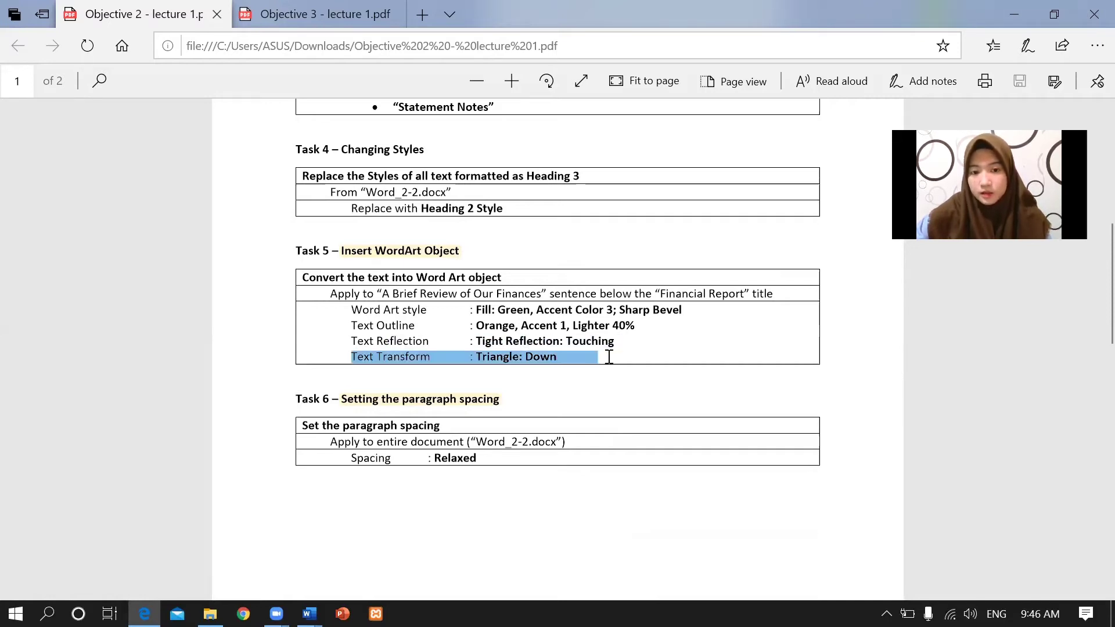
pyautogui.click(363, 308)
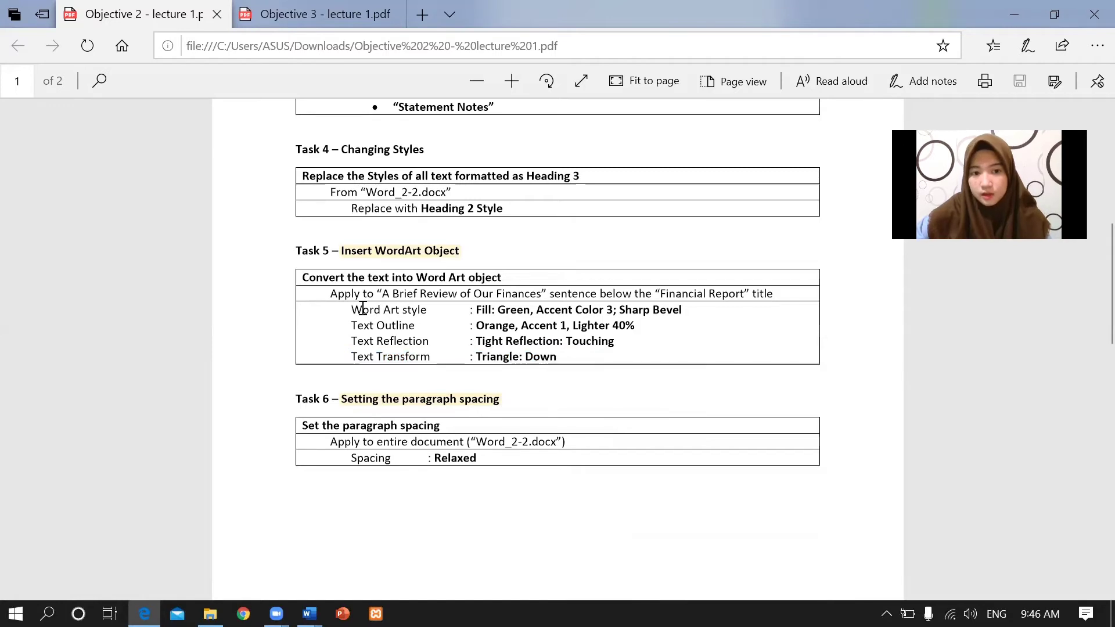
pyautogui.moveTo(309, 614)
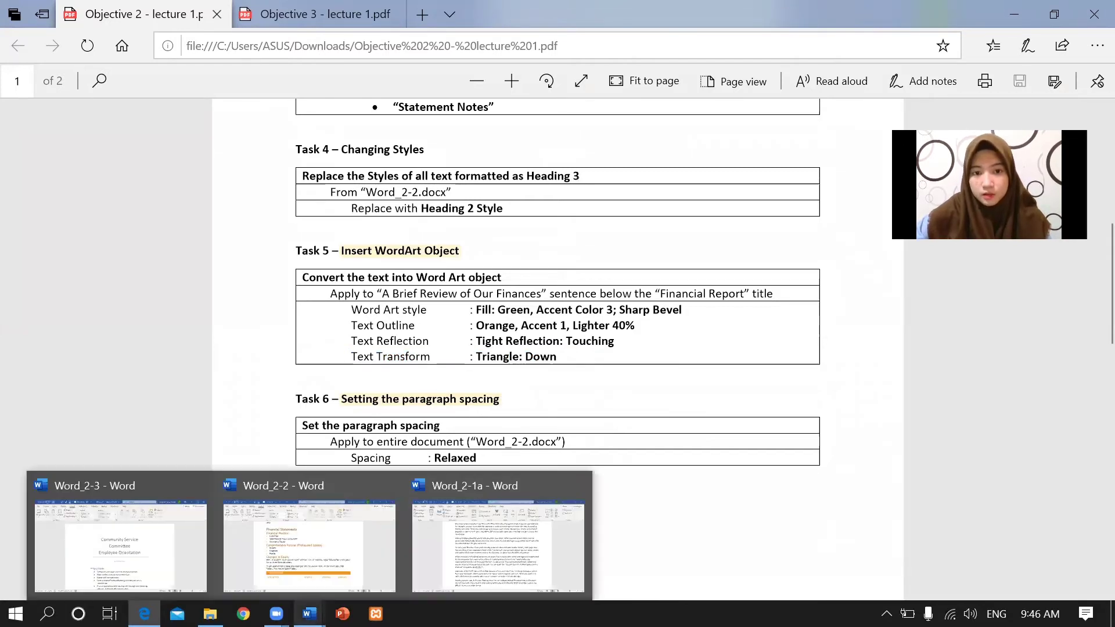
# Convert the subtitle 'A Brief Review of Our Finances' to Fill: Green, Accent Color 3; Sharp Bevel WordArt.
pyautogui.click(326, 535)
pyautogui.moveTo(1103, 329); pyautogui.dragTo(1090, 111)
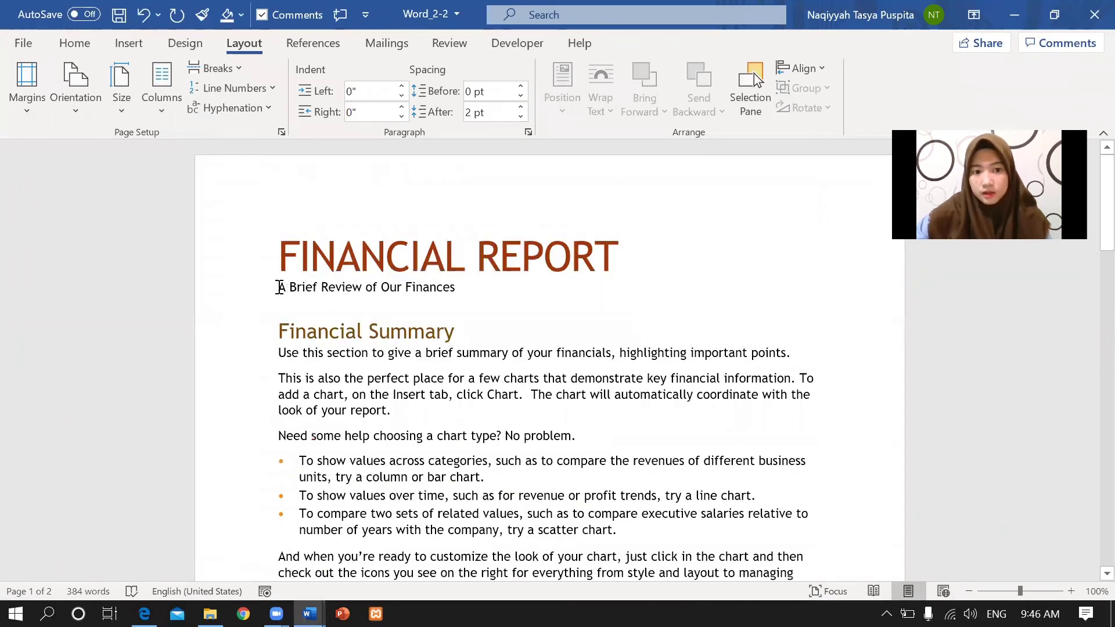
pyautogui.moveTo(279, 286); pyautogui.dragTo(462, 299)
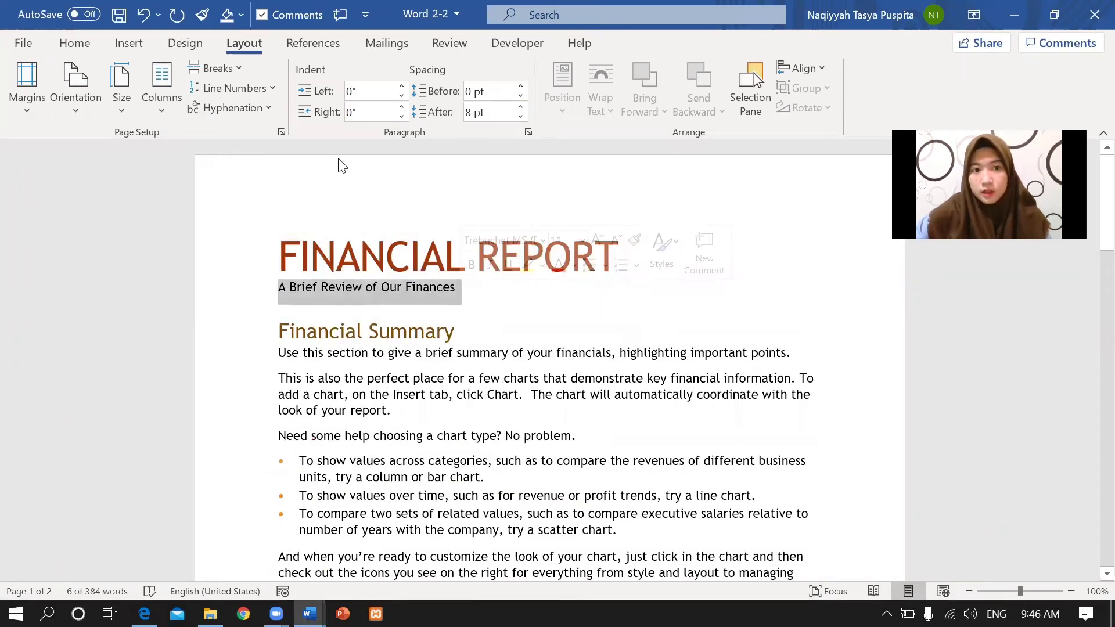
pyautogui.click(137, 45)
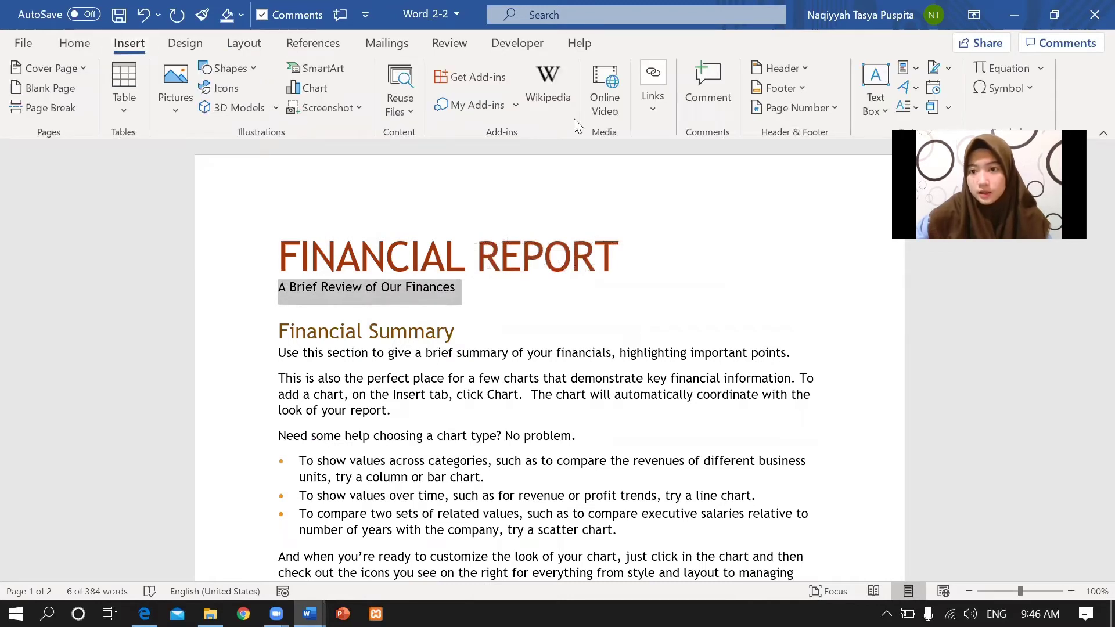
pyautogui.click(912, 88)
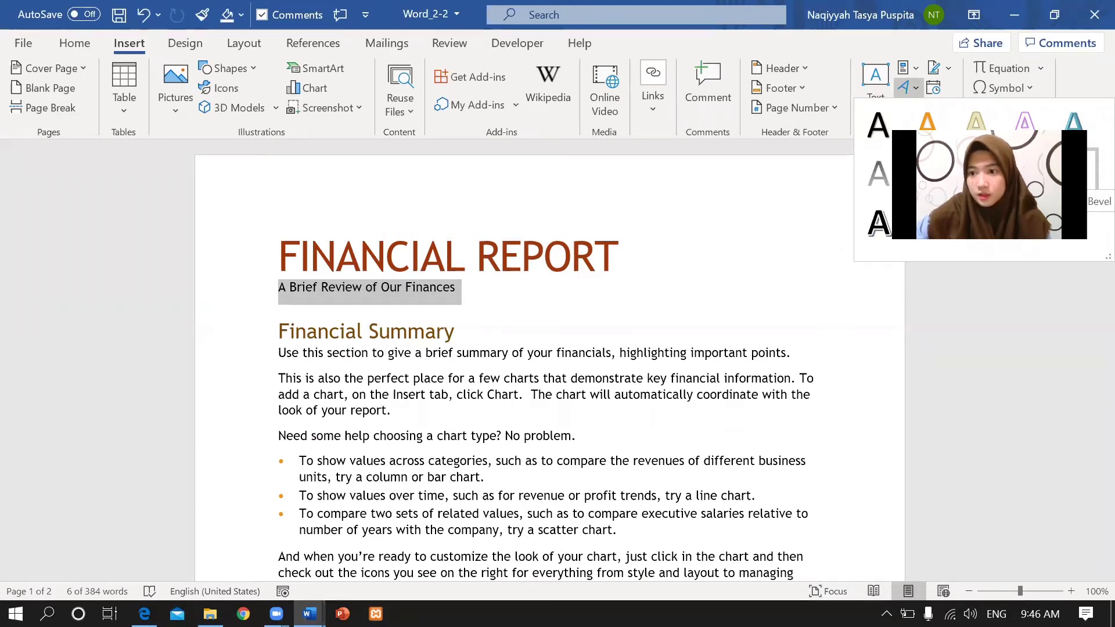
pyautogui.click(1024, 173)
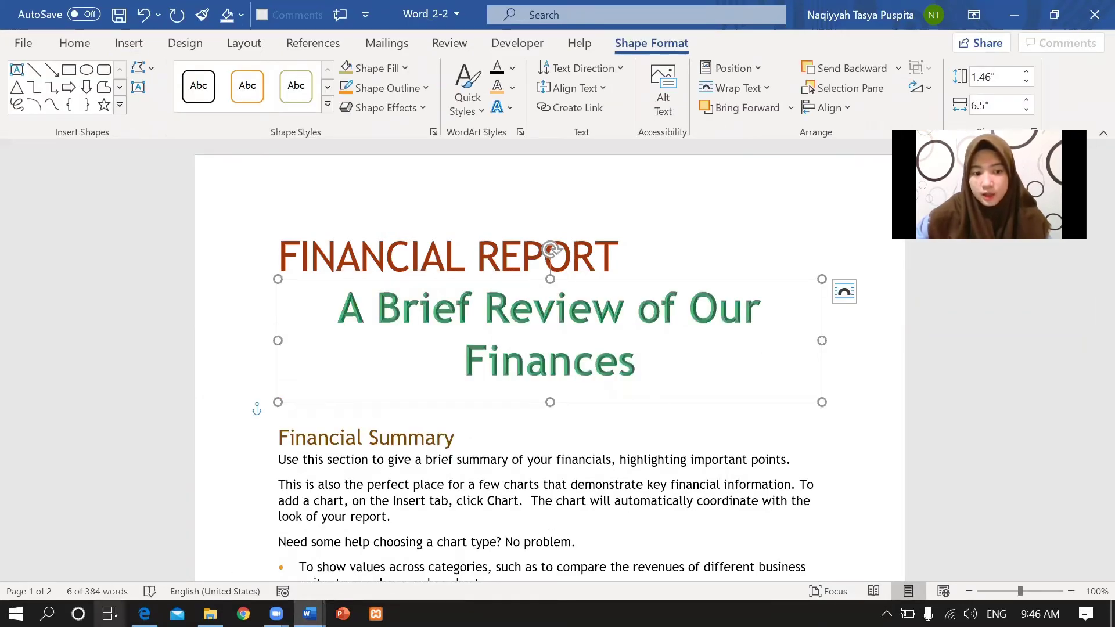
pyautogui.click(144, 614)
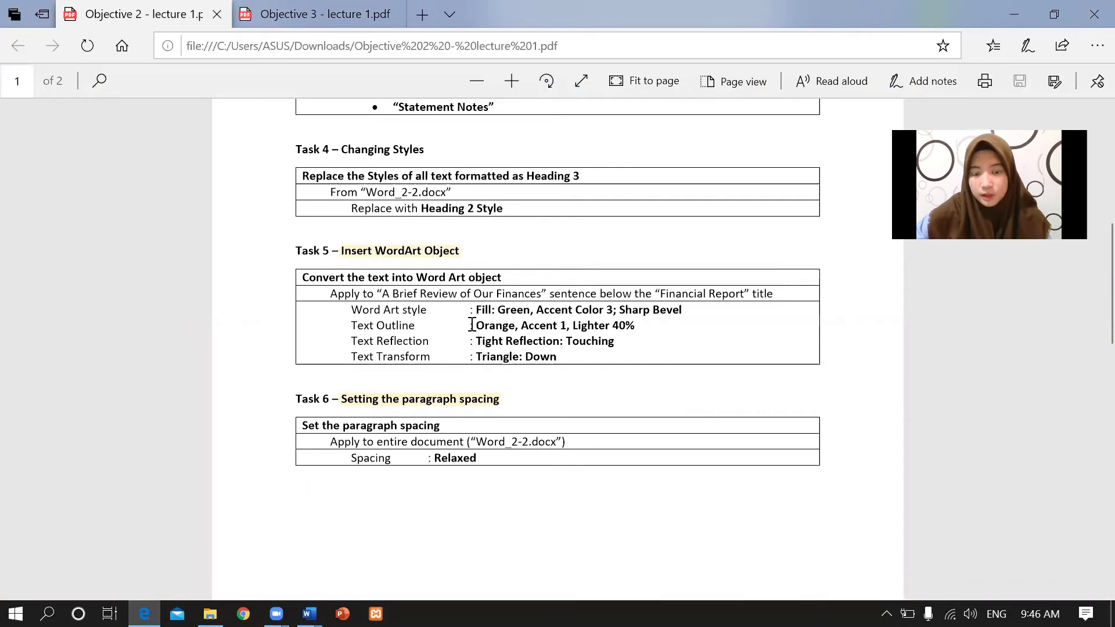
# Give the WordArt subtitle an Orange, Accent 1, Lighter 40% text outline.
pyautogui.moveTo(476, 324); pyautogui.dragTo(644, 332)
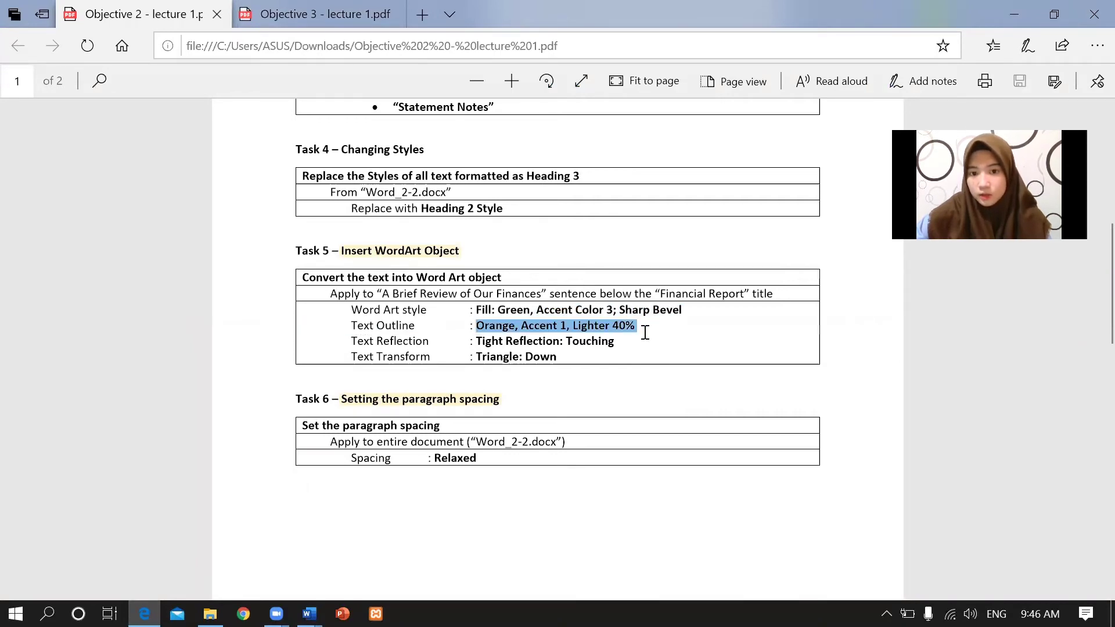
pyautogui.moveTo(309, 613)
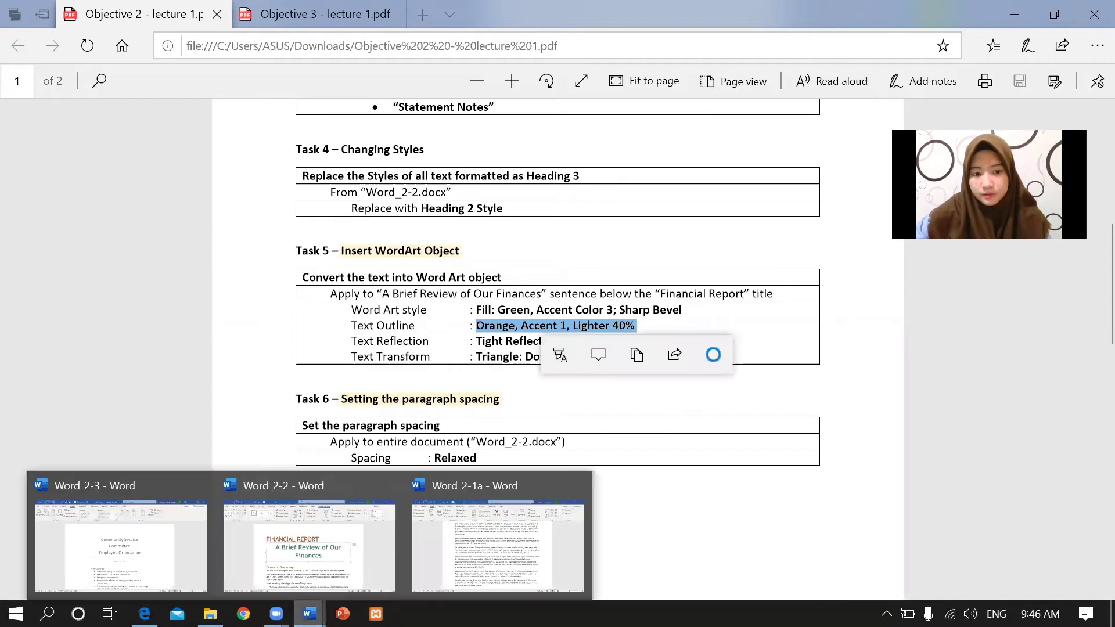
pyautogui.click(335, 558)
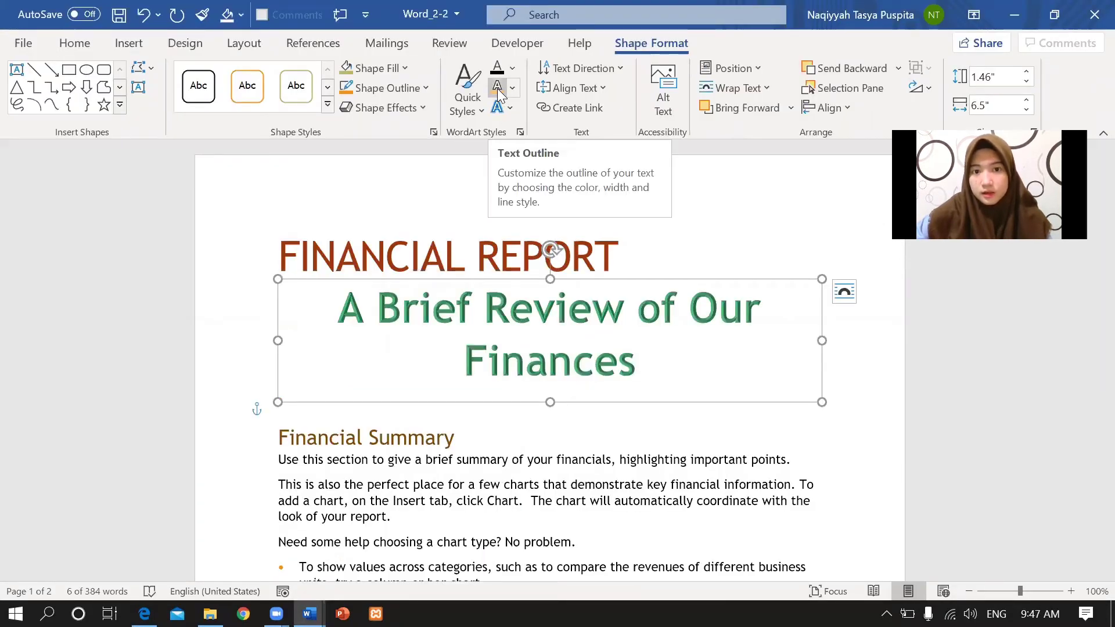
pyautogui.click(513, 87)
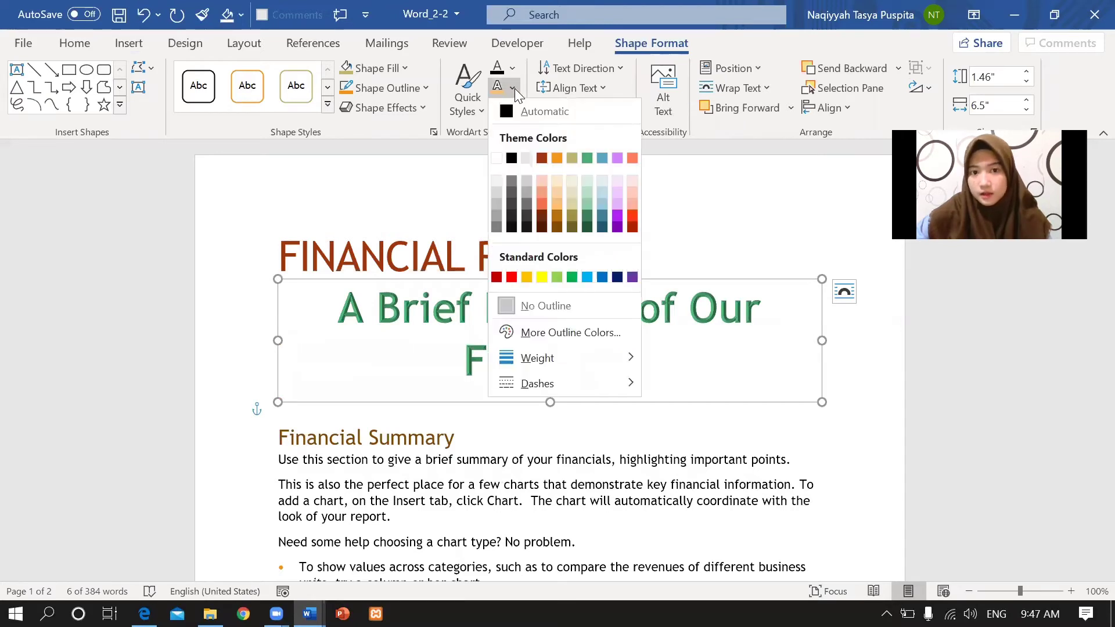
pyautogui.click(559, 201)
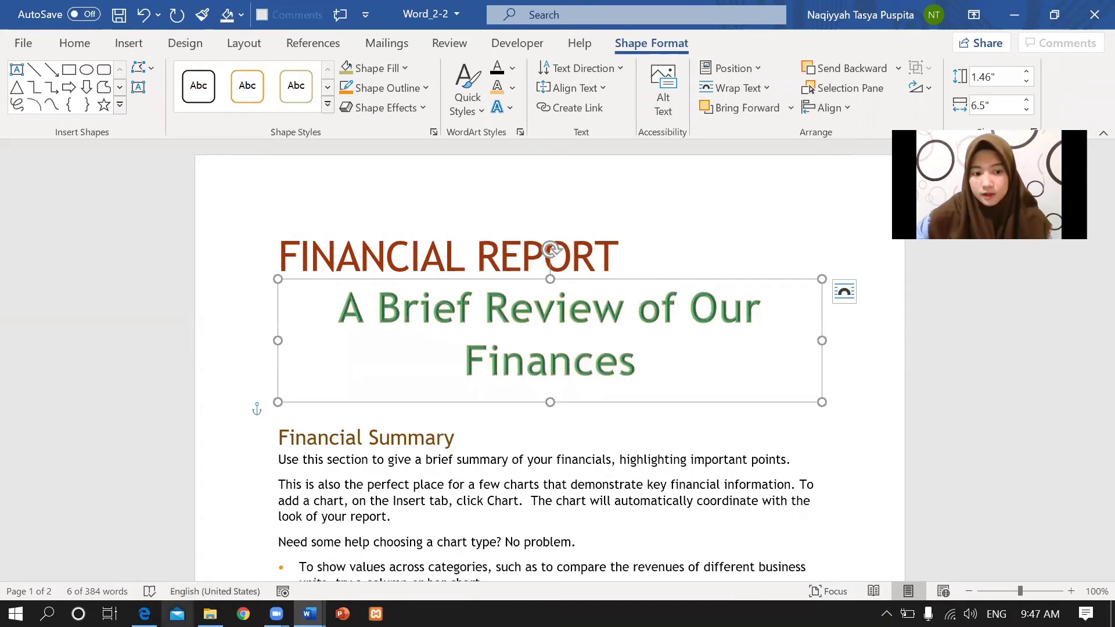
pyautogui.click(144, 614)
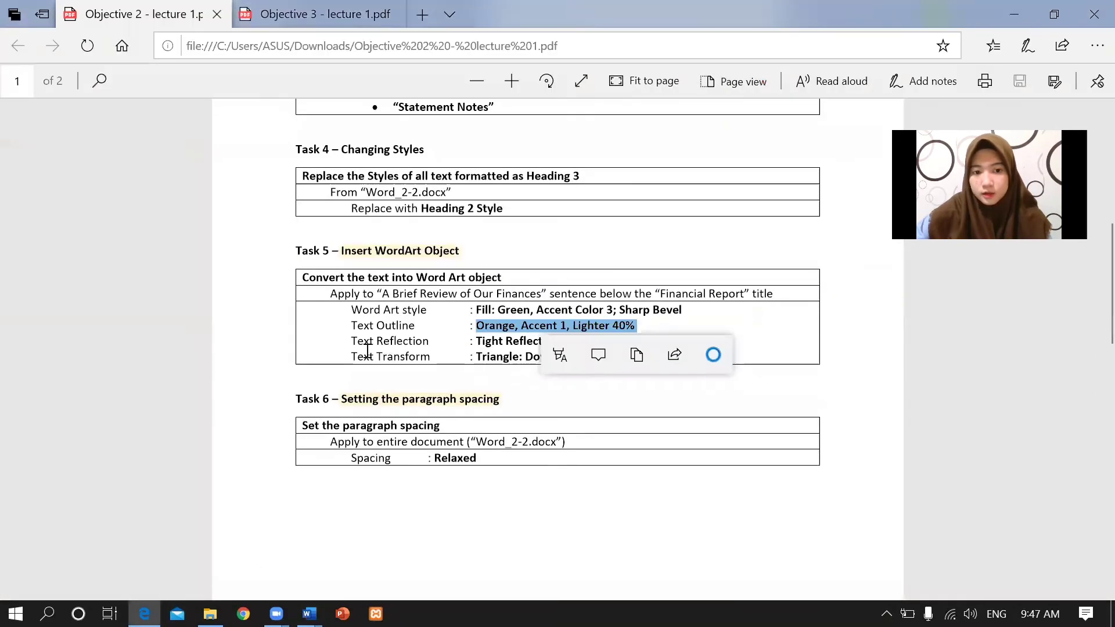
# Check the required reflection in the PDF, then give the WordArt subtitle Tight Reflection: Touching.
pyautogui.moveTo(470, 341); pyautogui.dragTo(620, 341)
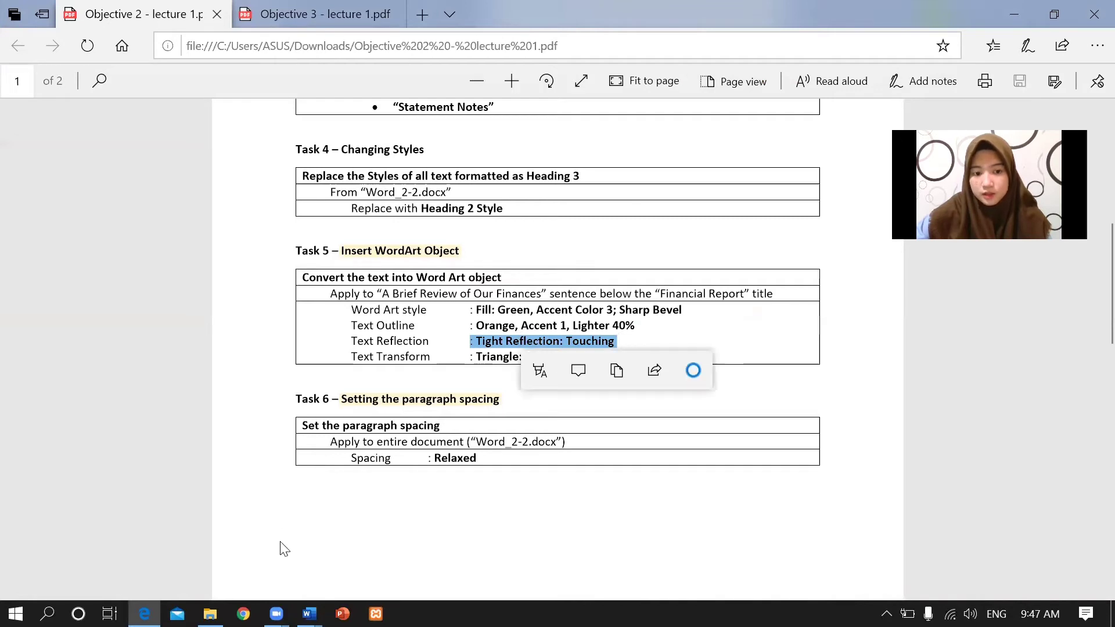
pyautogui.moveTo(309, 613)
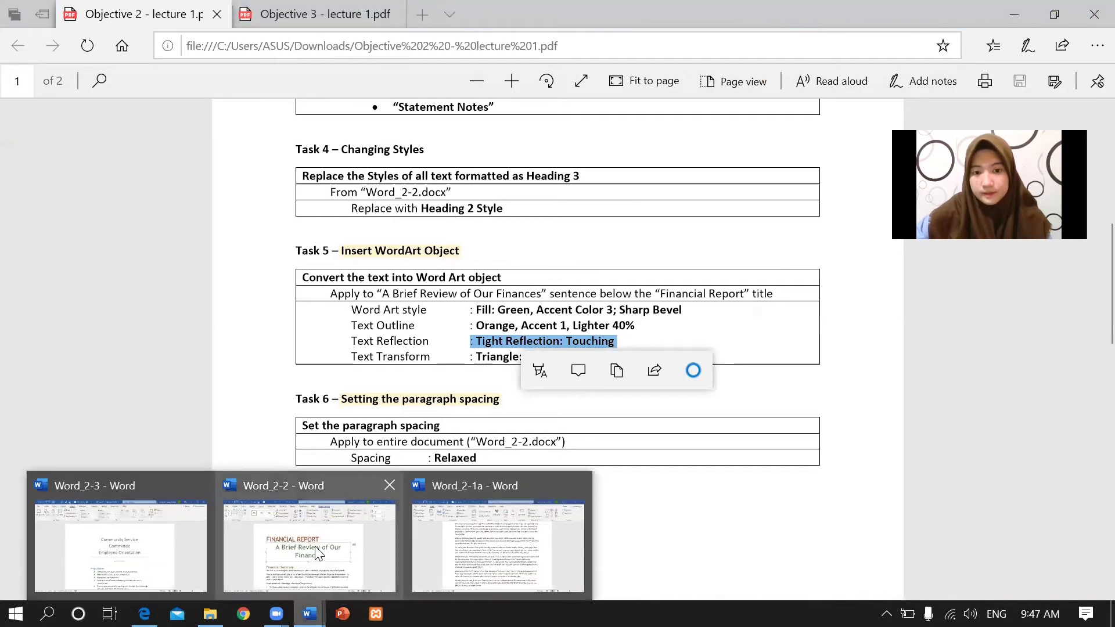
pyautogui.click(314, 558)
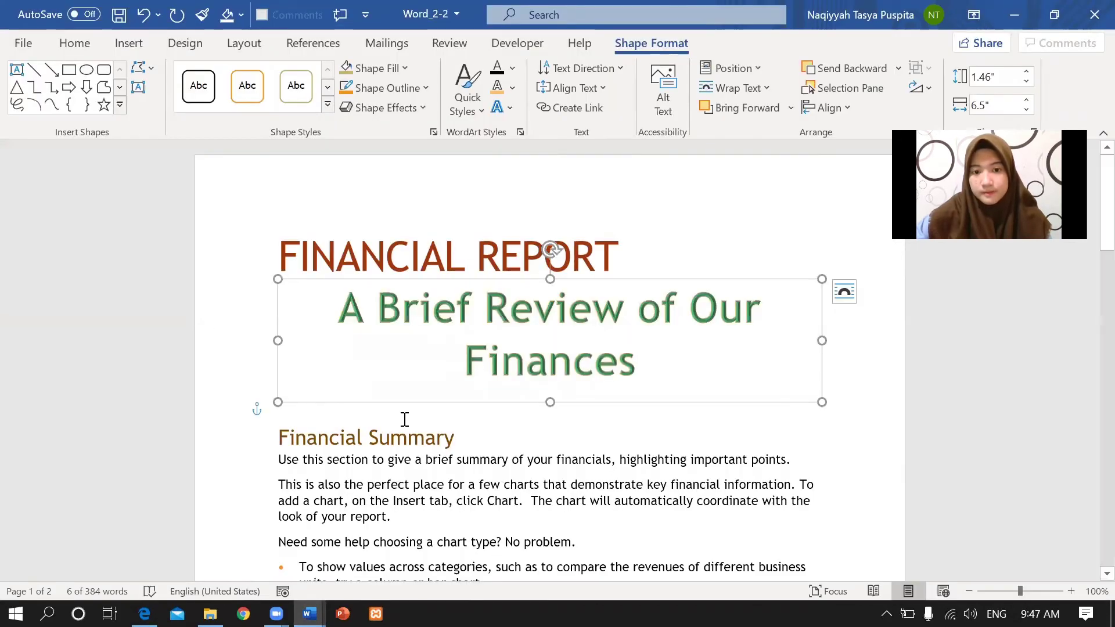
pyautogui.click(509, 107)
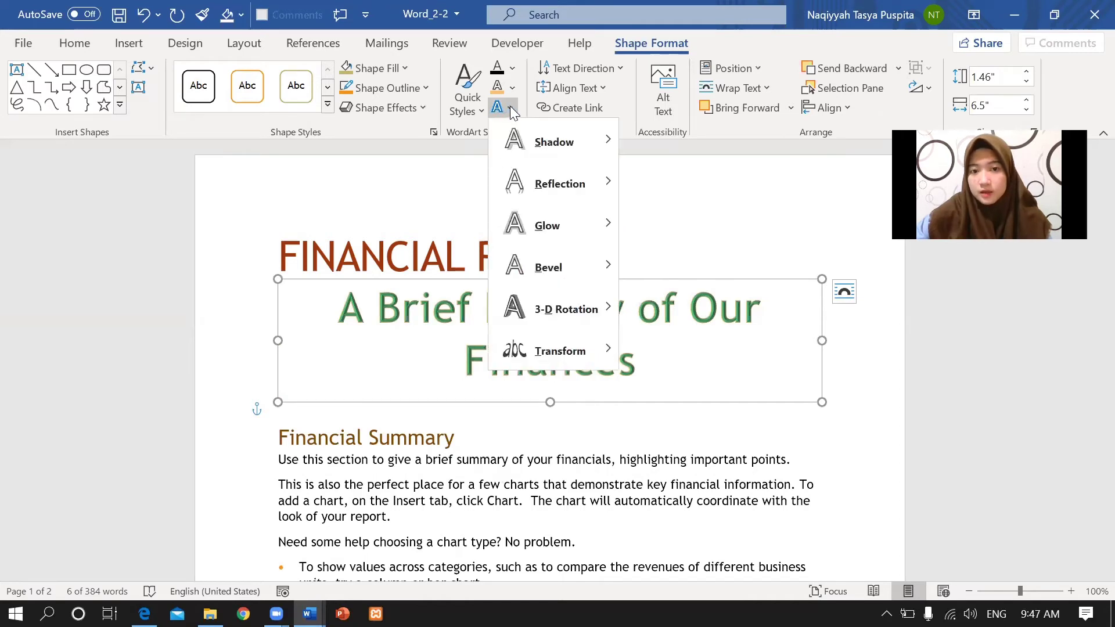
pyautogui.moveTo(566, 191)
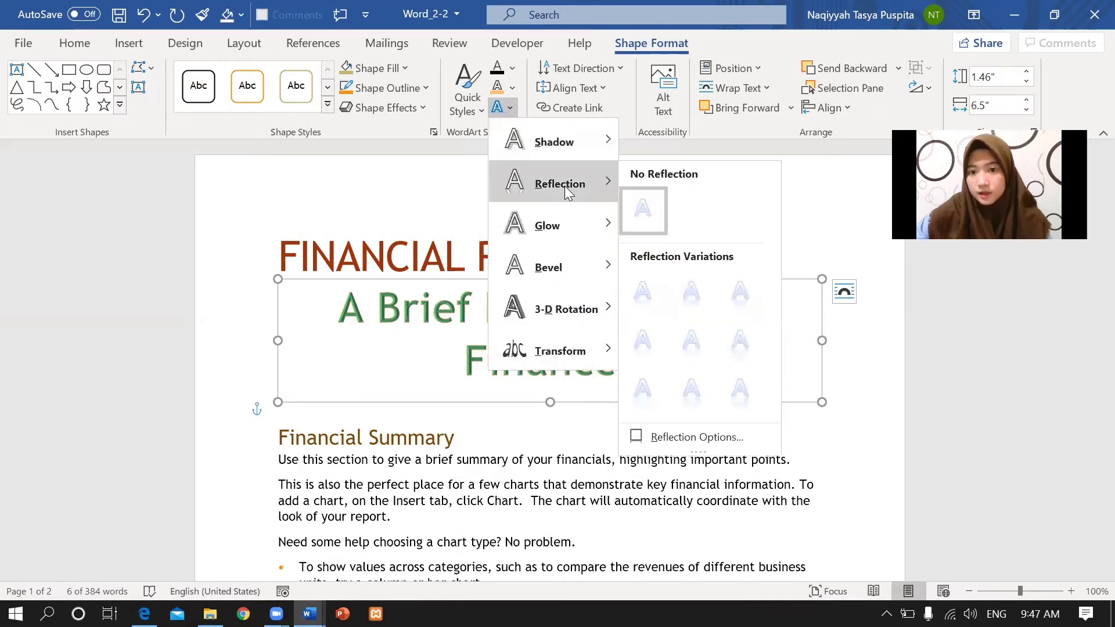
pyautogui.click(644, 288)
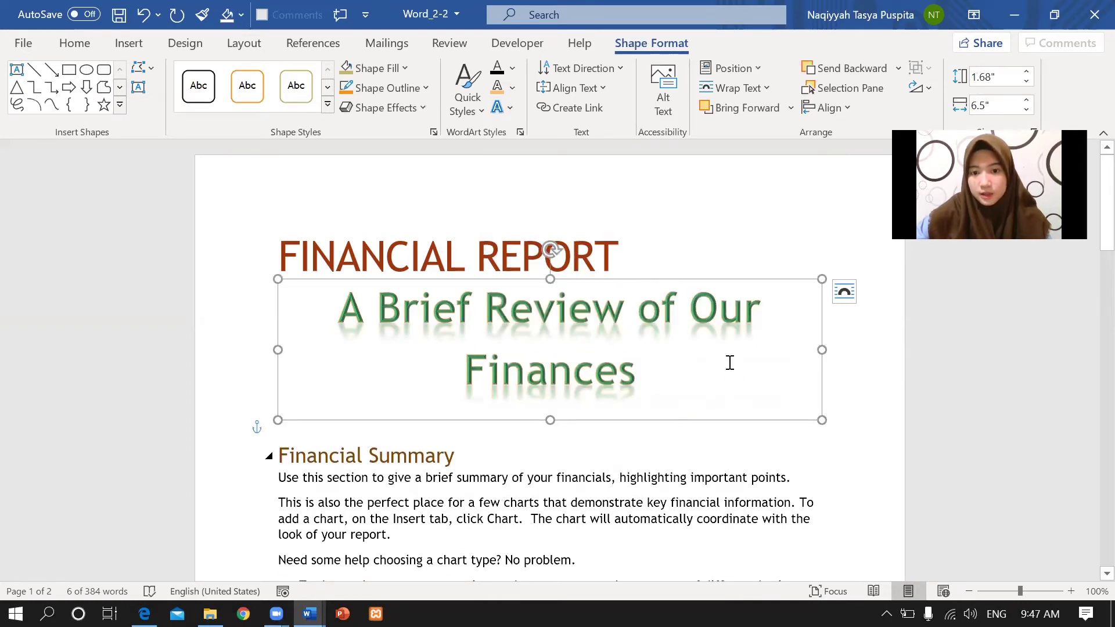
# Check the required transform in the PDF, then warp the WordArt subtitle into Triangle: Down.
pyautogui.click(144, 614)
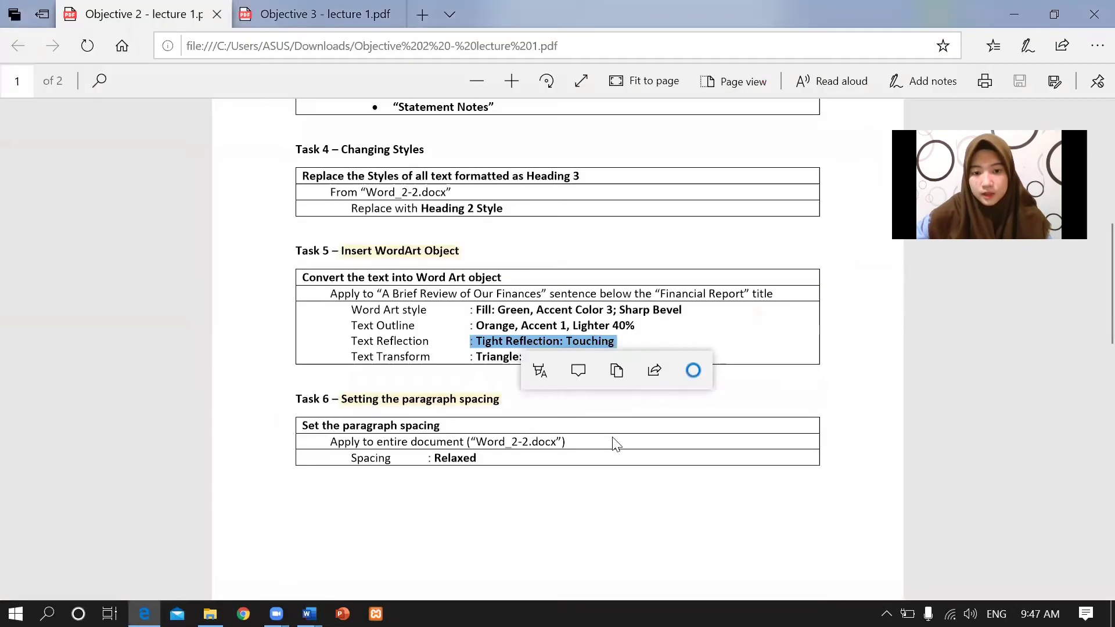
pyautogui.moveTo(352, 355); pyautogui.dragTo(565, 355)
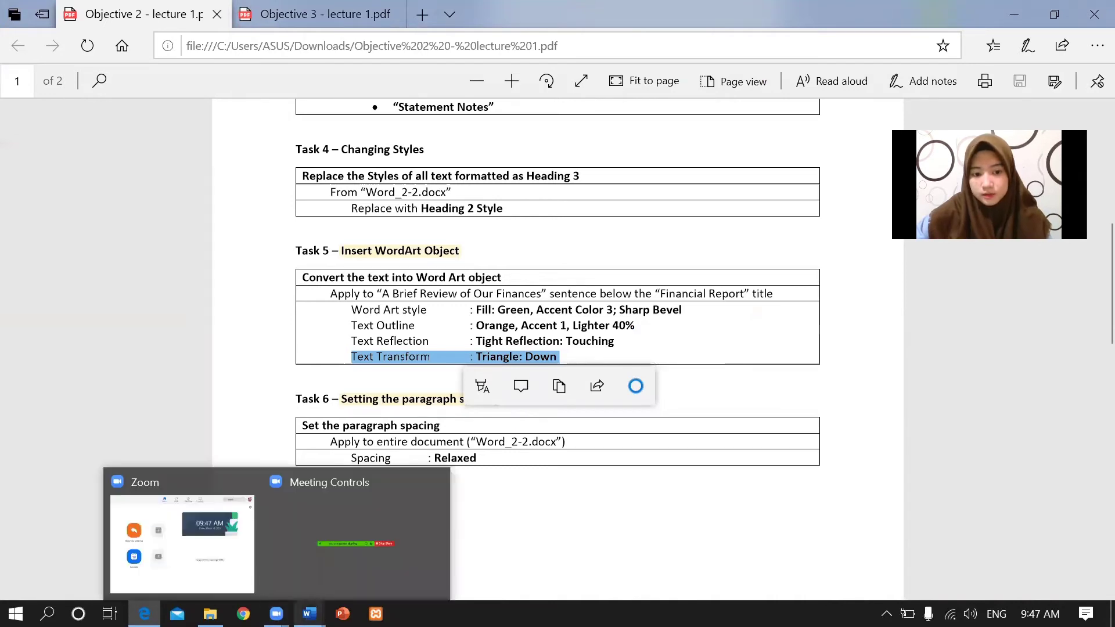
pyautogui.moveTo(308, 613)
pyautogui.click(316, 537)
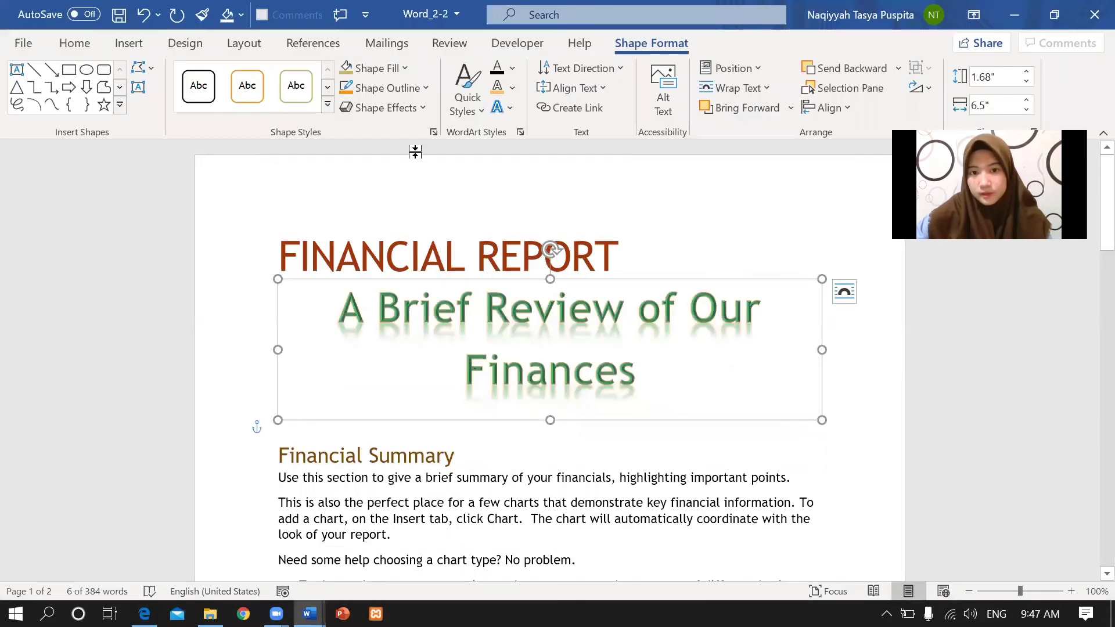
pyautogui.click(509, 109)
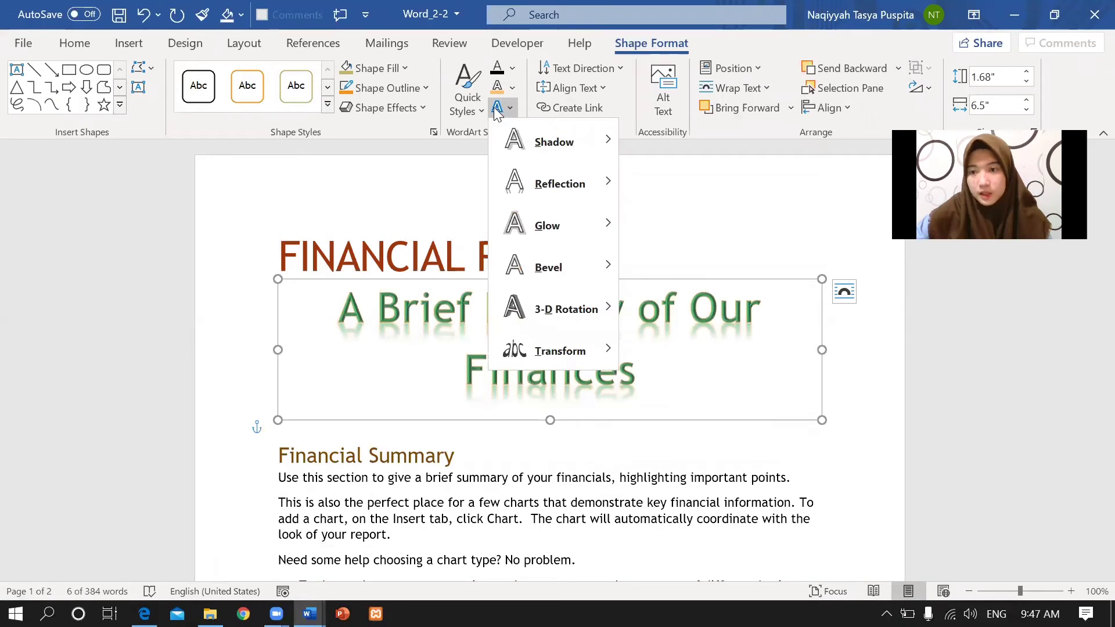
pyautogui.moveTo(601, 338)
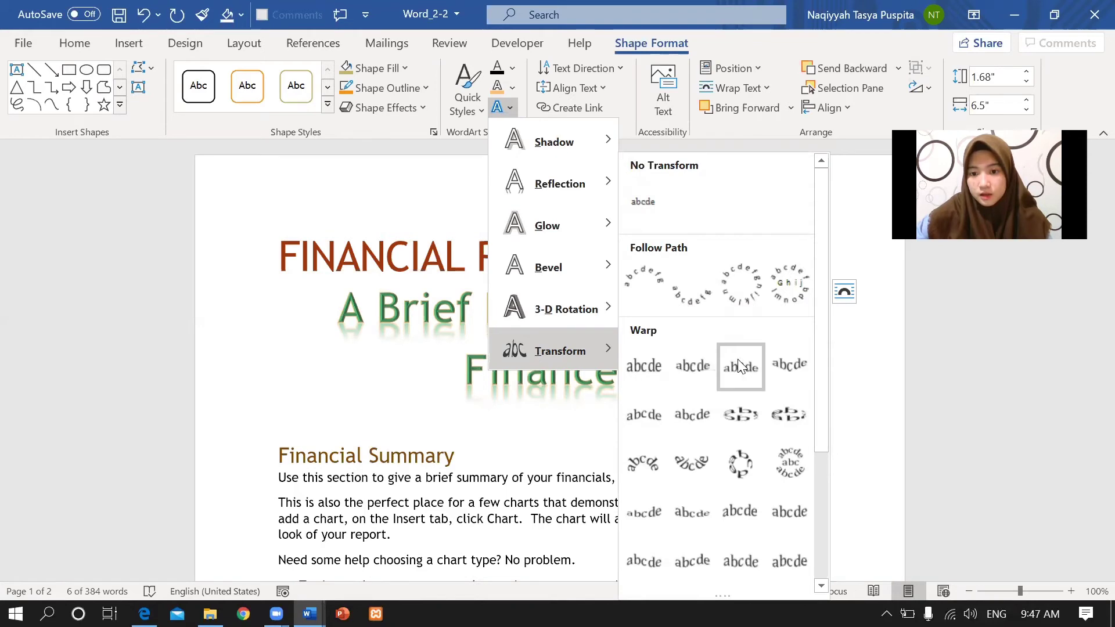
pyautogui.click(777, 359)
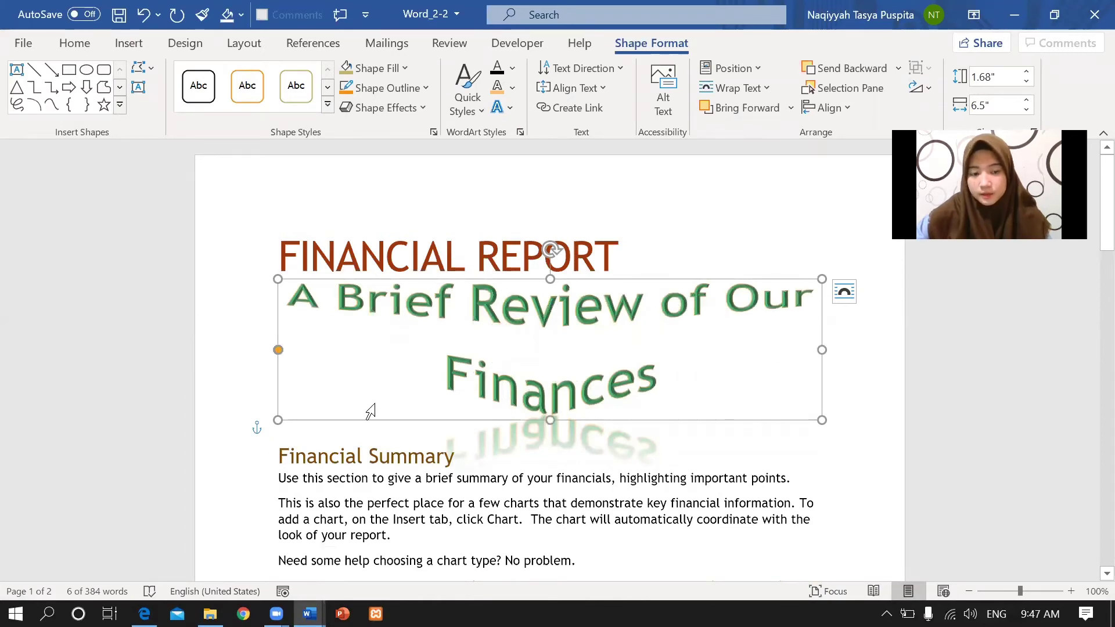
pyautogui.click(144, 613)
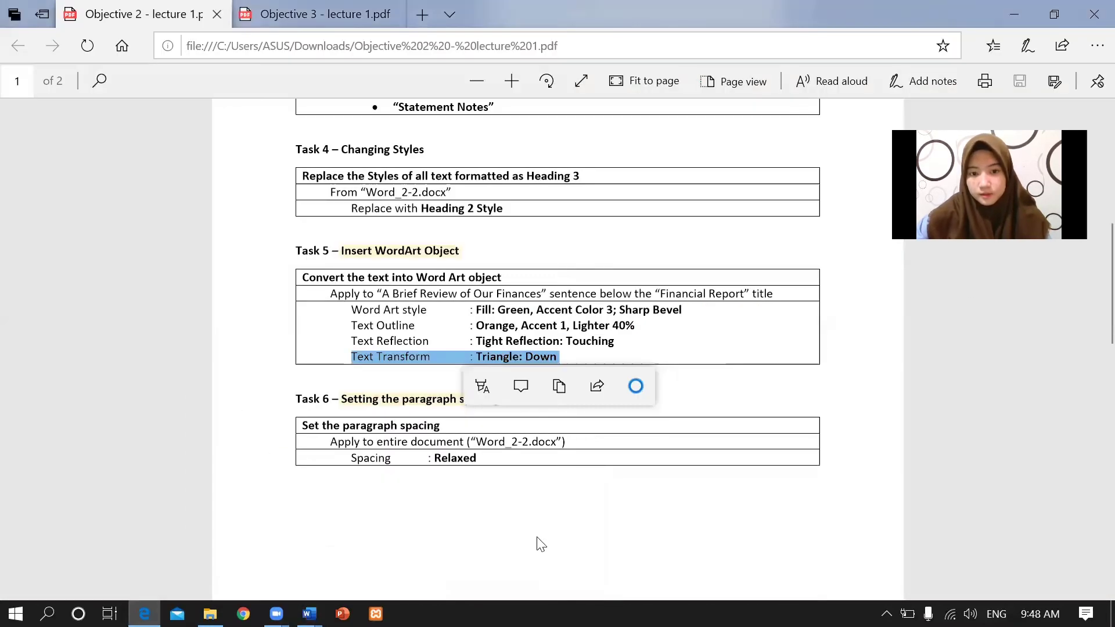
# Scroll the PDF down to Task 6 and highlight its 'Spacing : Relaxed' requirement.
pyautogui.click(1090, 300)
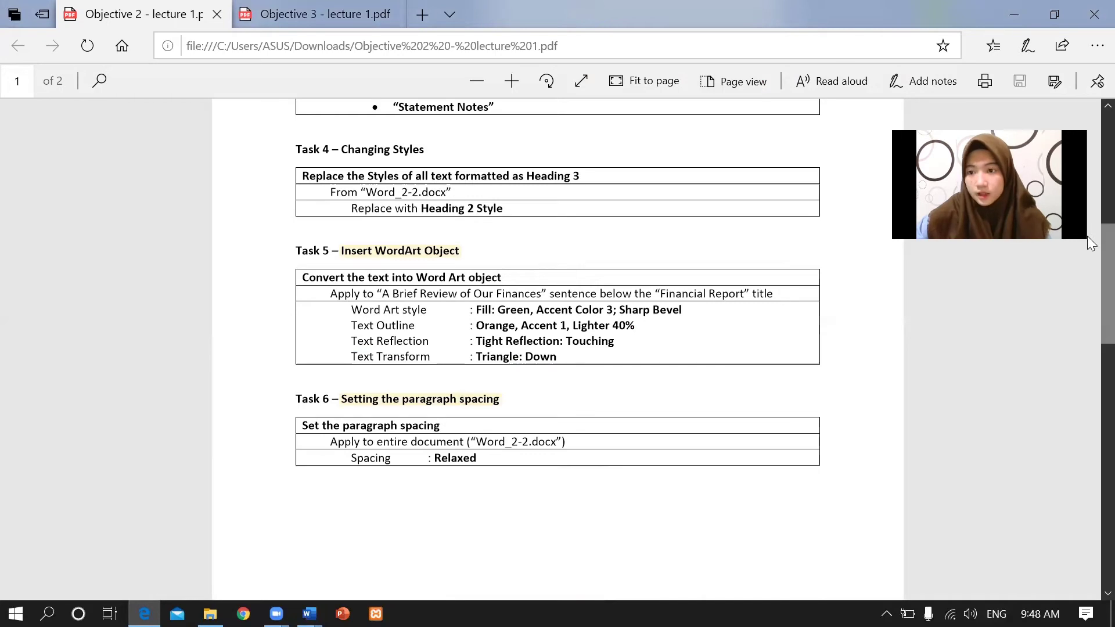
pyautogui.scroll(-3, 1087, 282)
pyautogui.scroll(-1, 1091, 289)
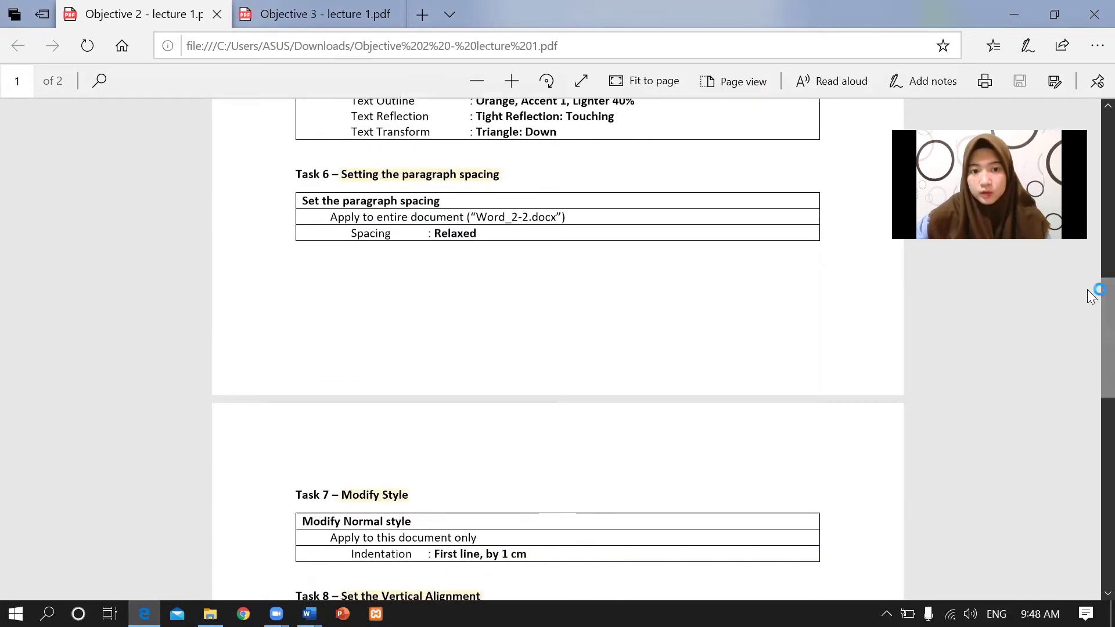
pyautogui.moveTo(341, 173); pyautogui.dragTo(567, 219)
pyautogui.click(312, 241)
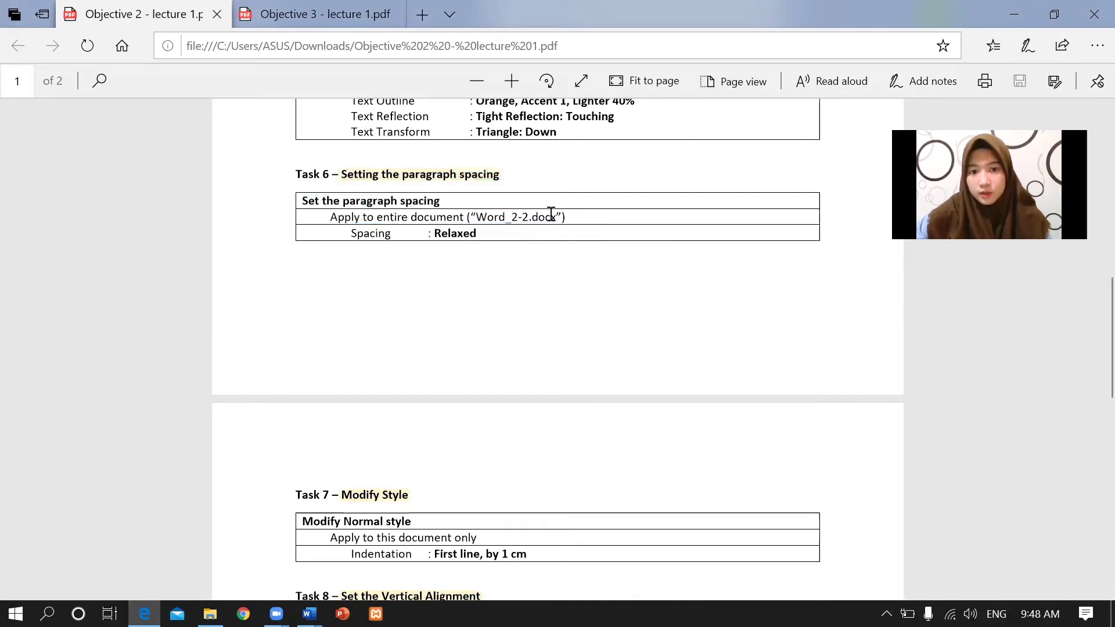
pyautogui.moveTo(352, 233); pyautogui.dragTo(496, 231)
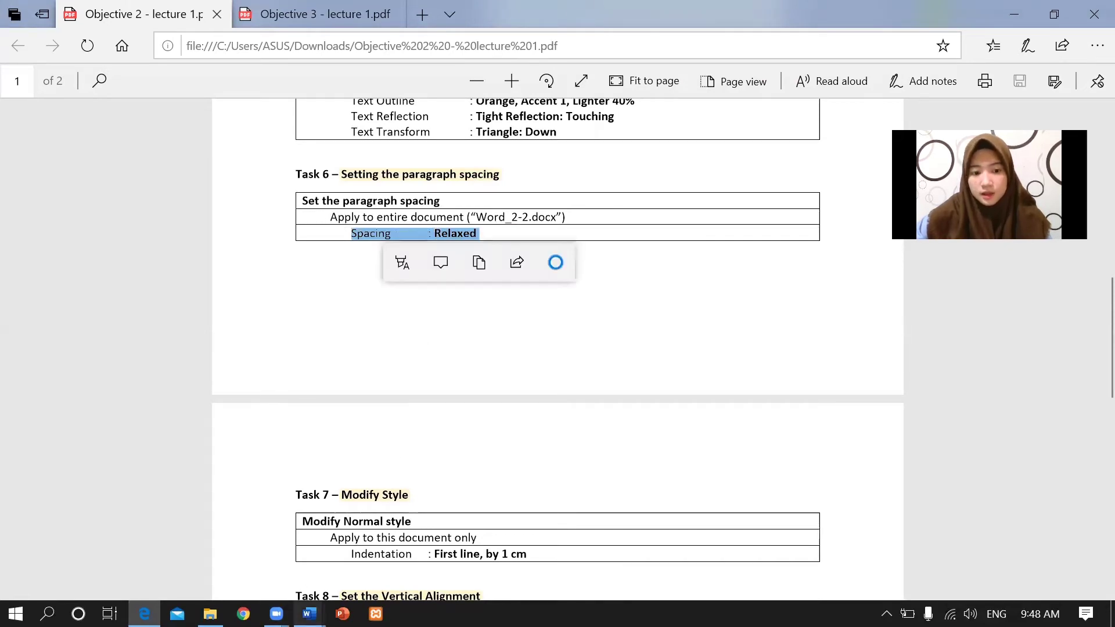
pyautogui.click(309, 613)
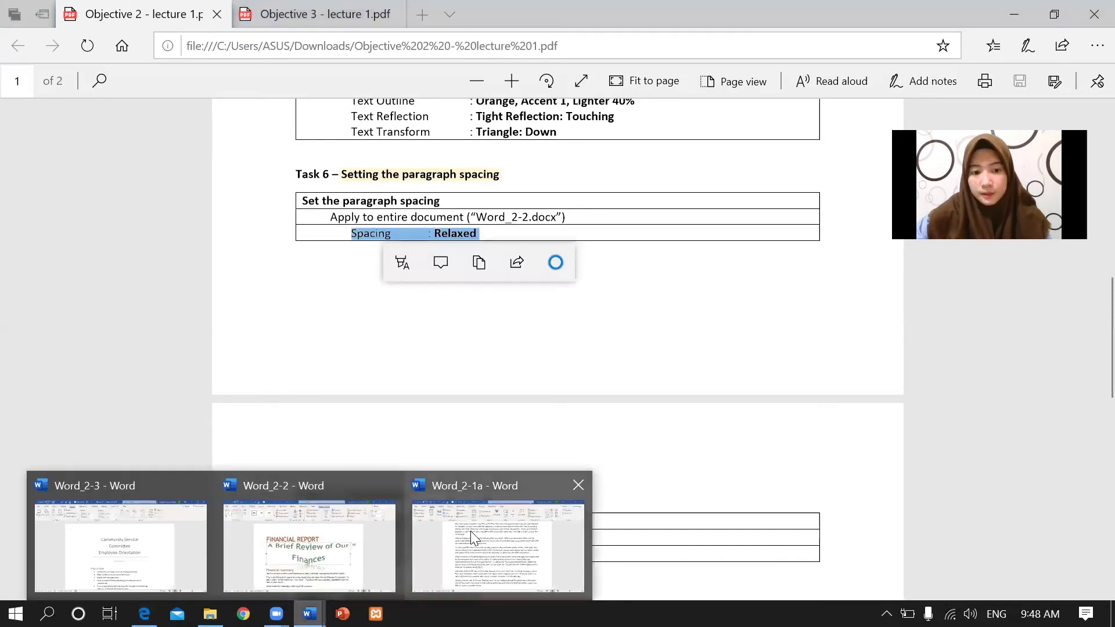
# Bring Word_2-2 forward and apply Relaxed paragraph spacing from the Design tab.
pyautogui.click(317, 541)
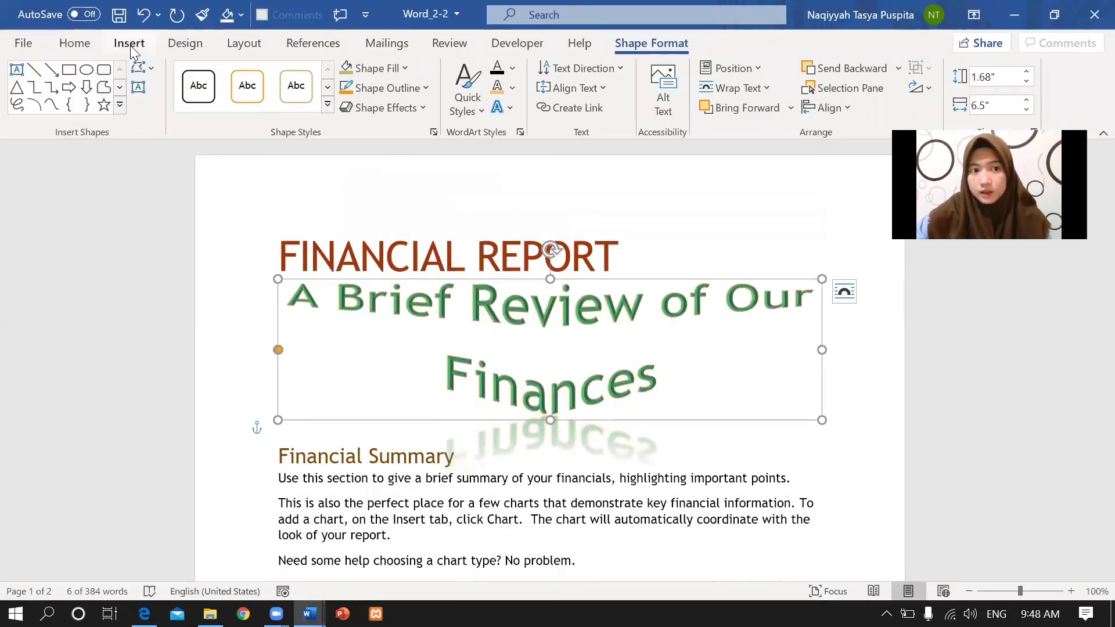
pyautogui.click(100, 46)
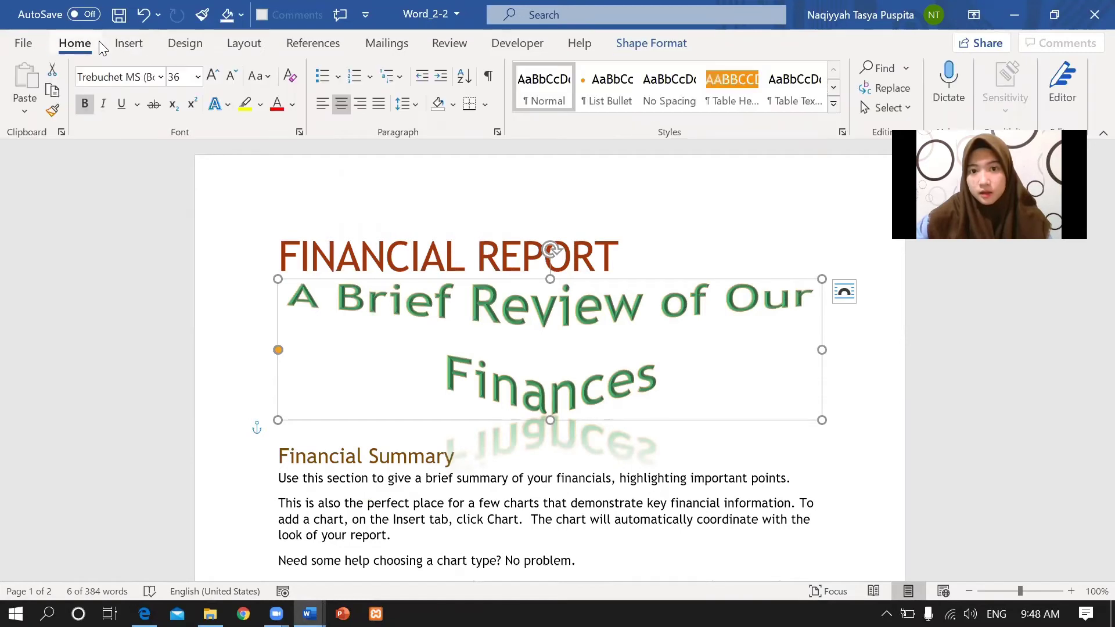
pyautogui.click(129, 44)
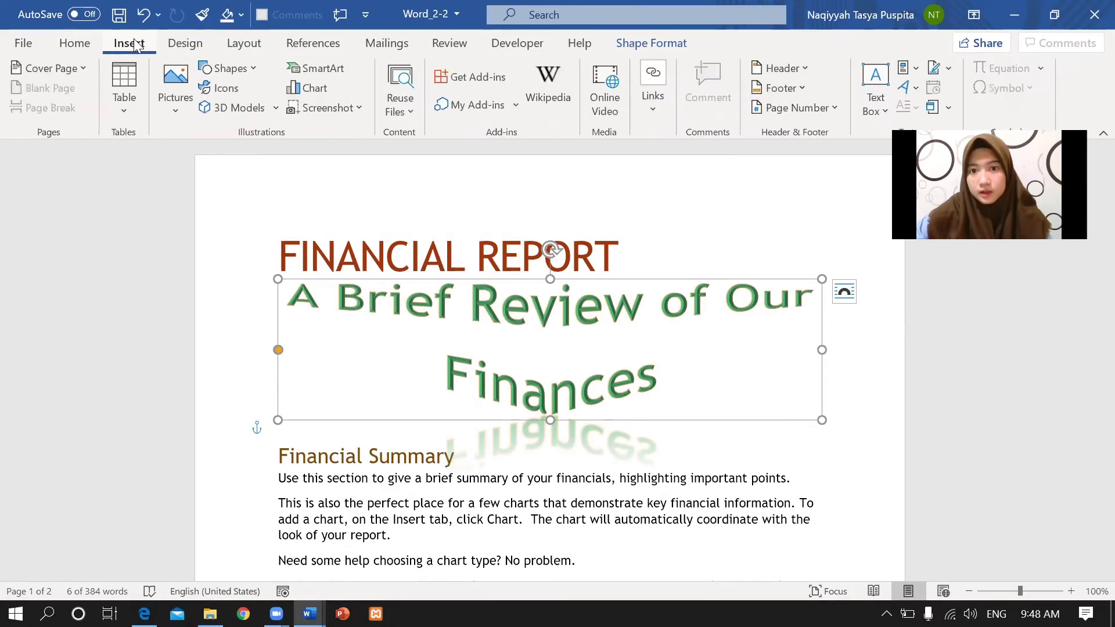
pyautogui.click(177, 45)
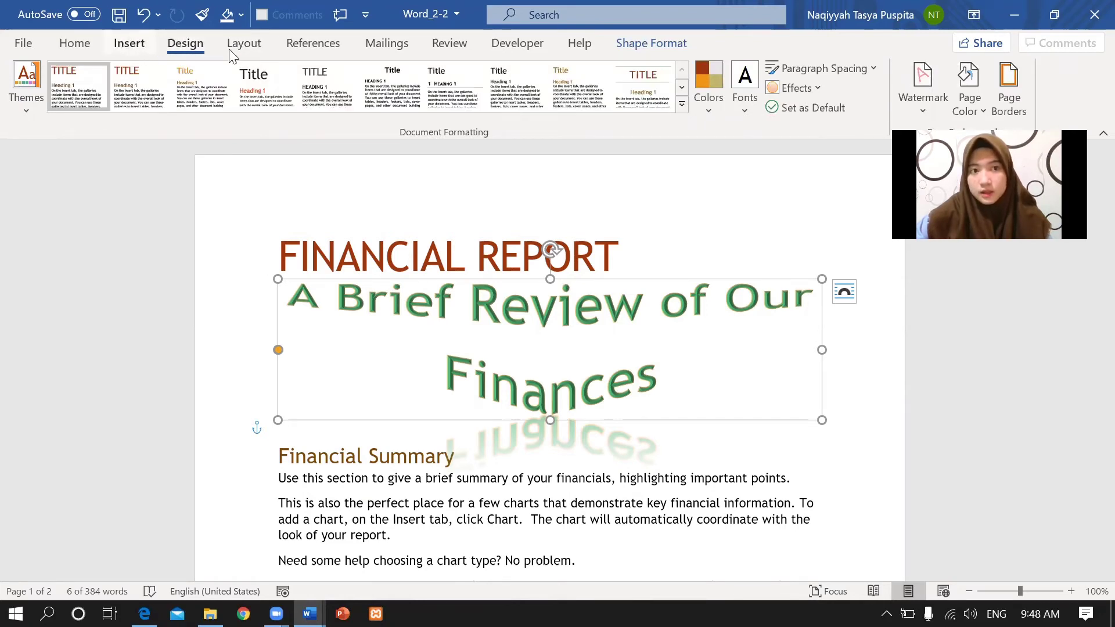
pyautogui.click(869, 68)
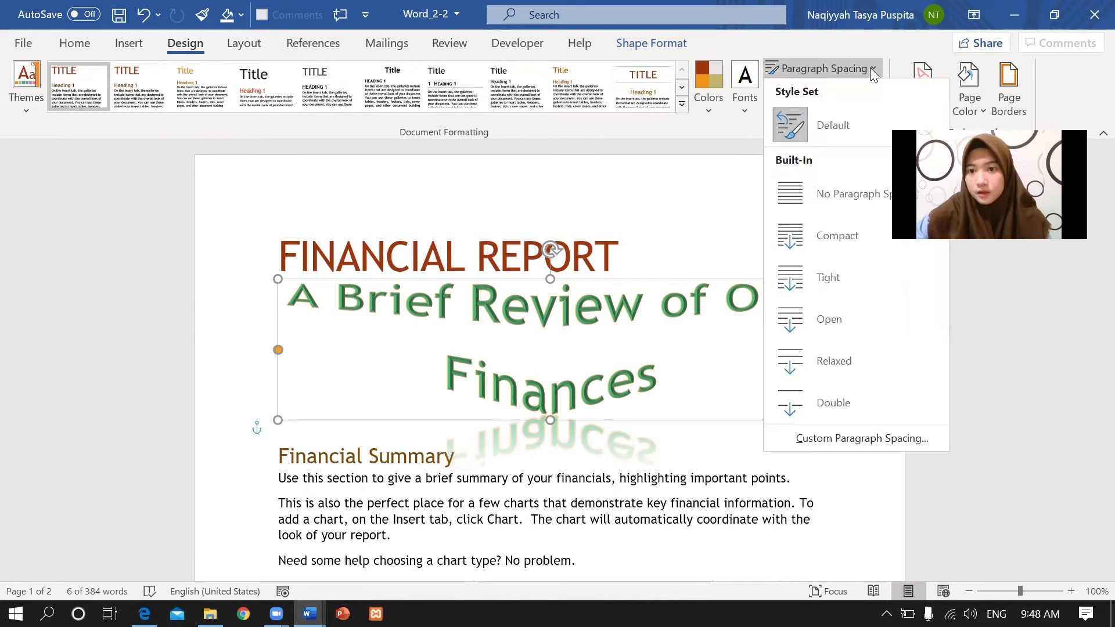
pyautogui.click(832, 360)
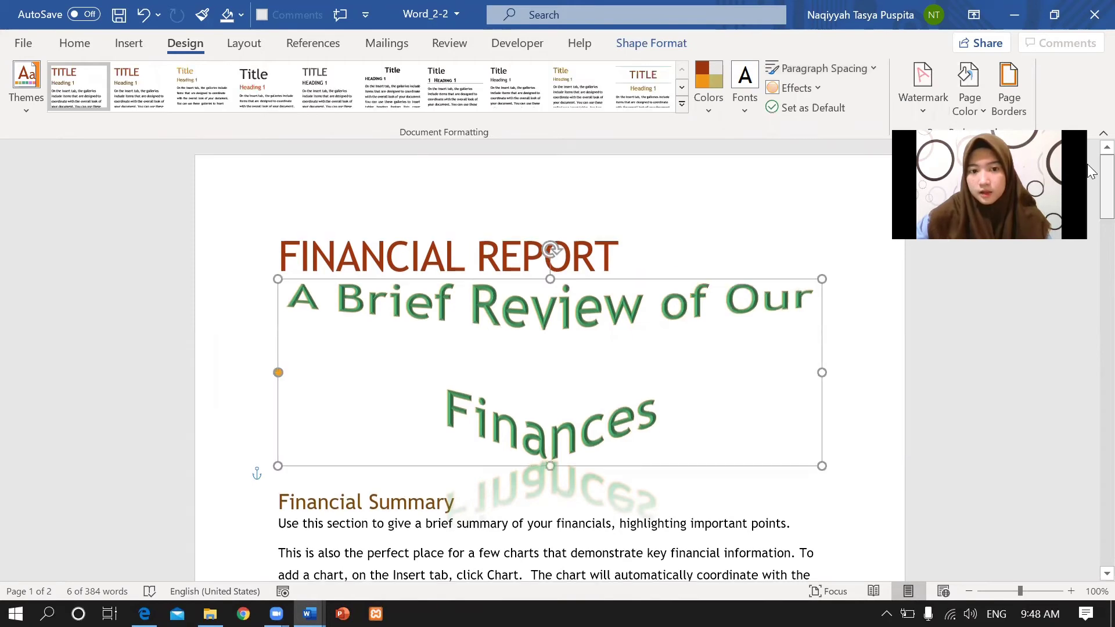
# Scroll the PDF to Task 7's 1 cm first-line indent requirement, then return to Word_2-2.
pyautogui.click(144, 614)
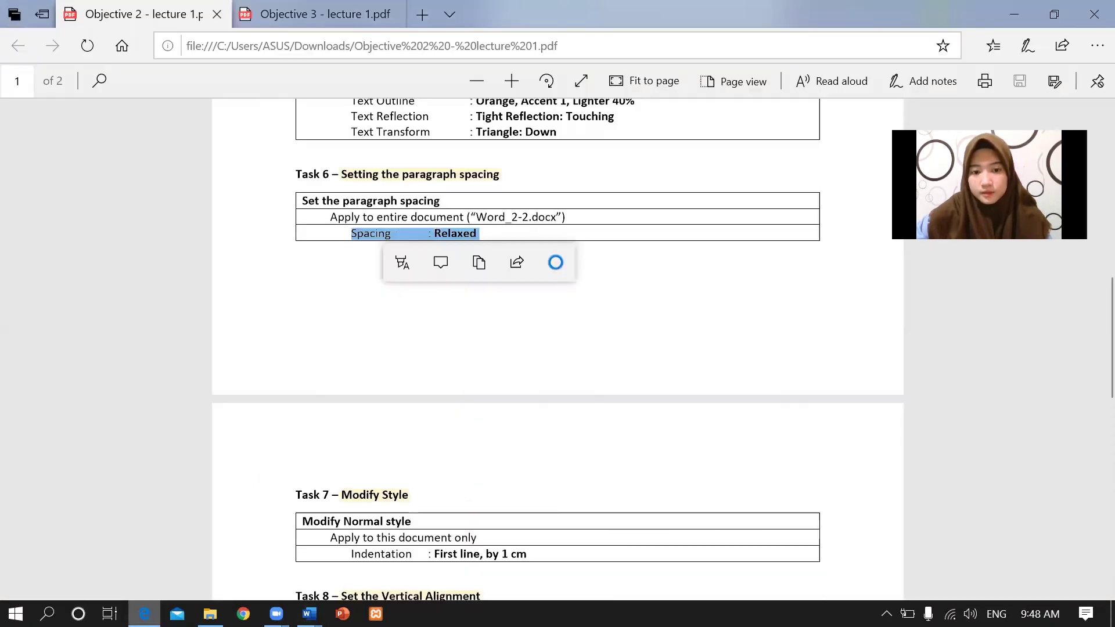
pyautogui.click(504, 381)
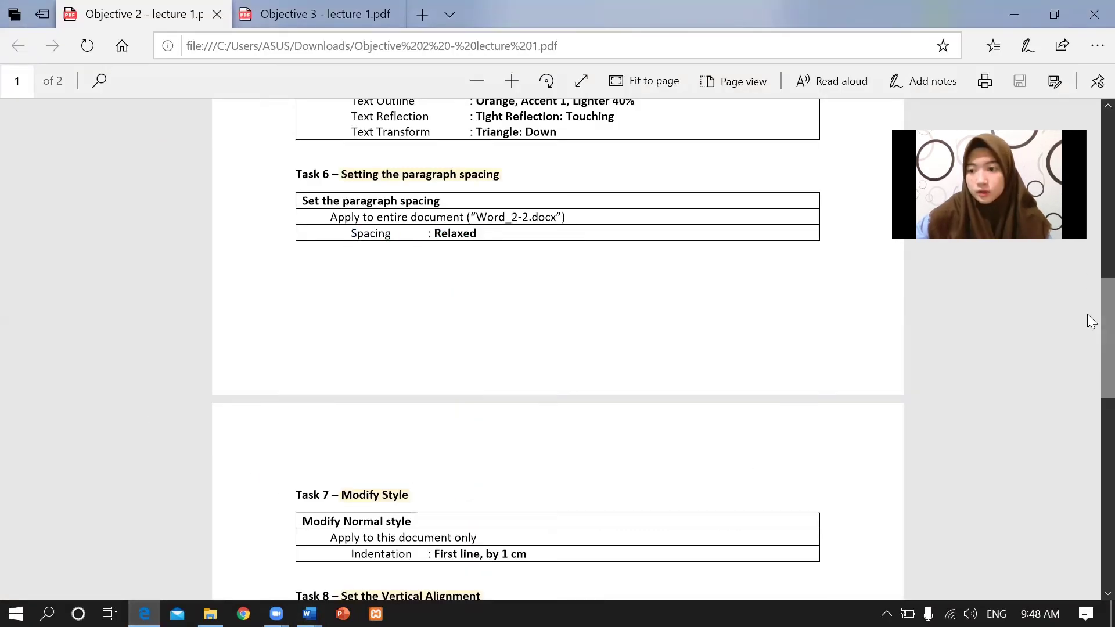
pyautogui.scroll(-5, 1089, 317)
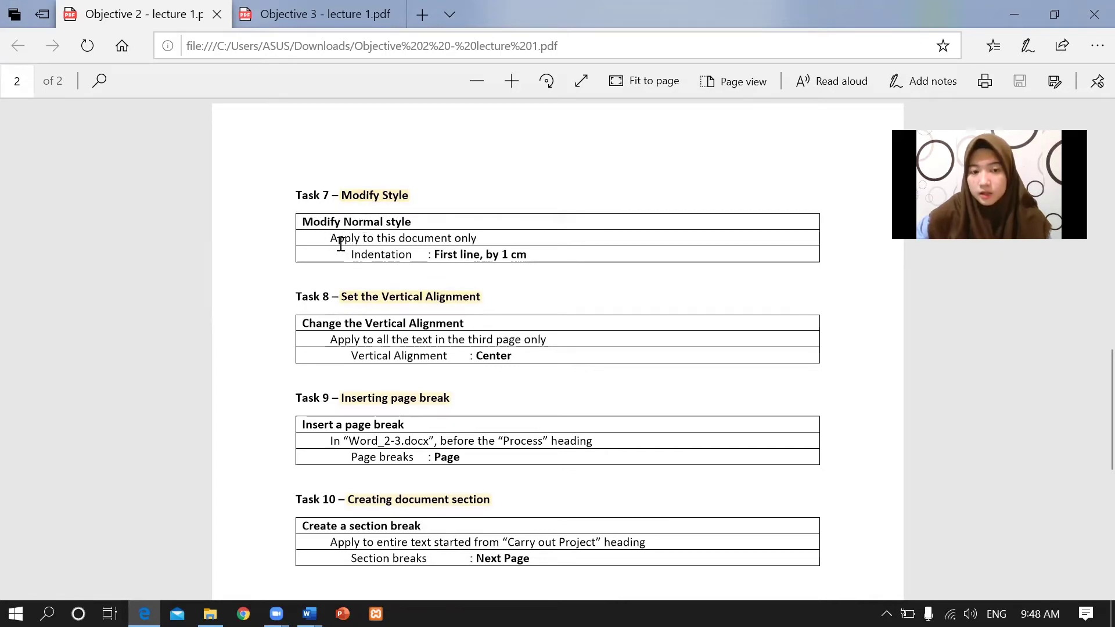
pyautogui.moveTo(369, 236); pyautogui.dragTo(554, 246)
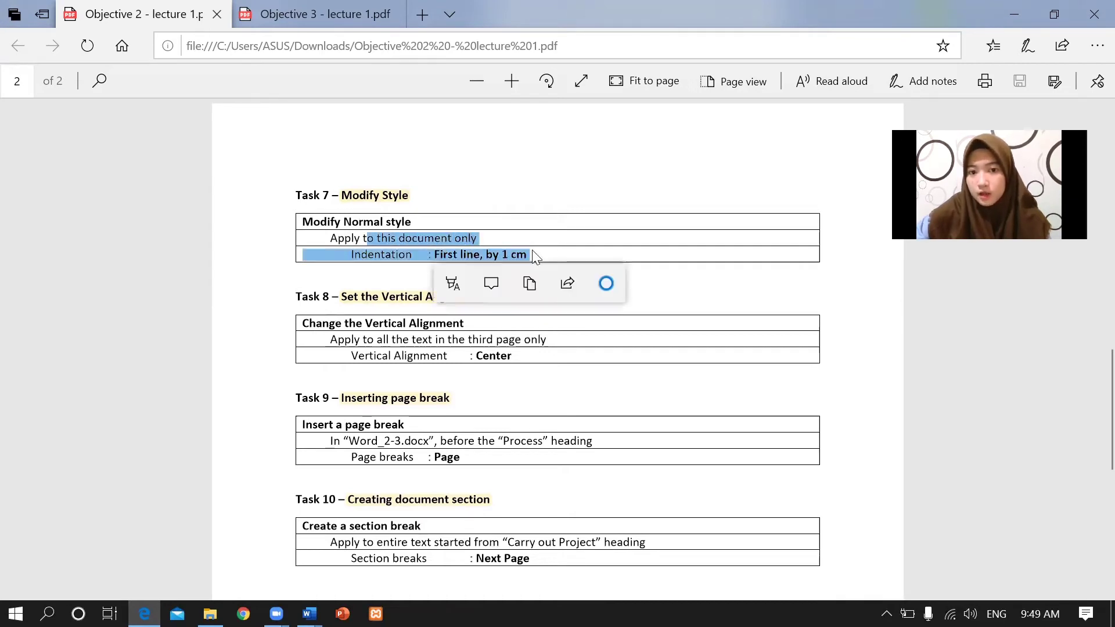
pyautogui.click(468, 254)
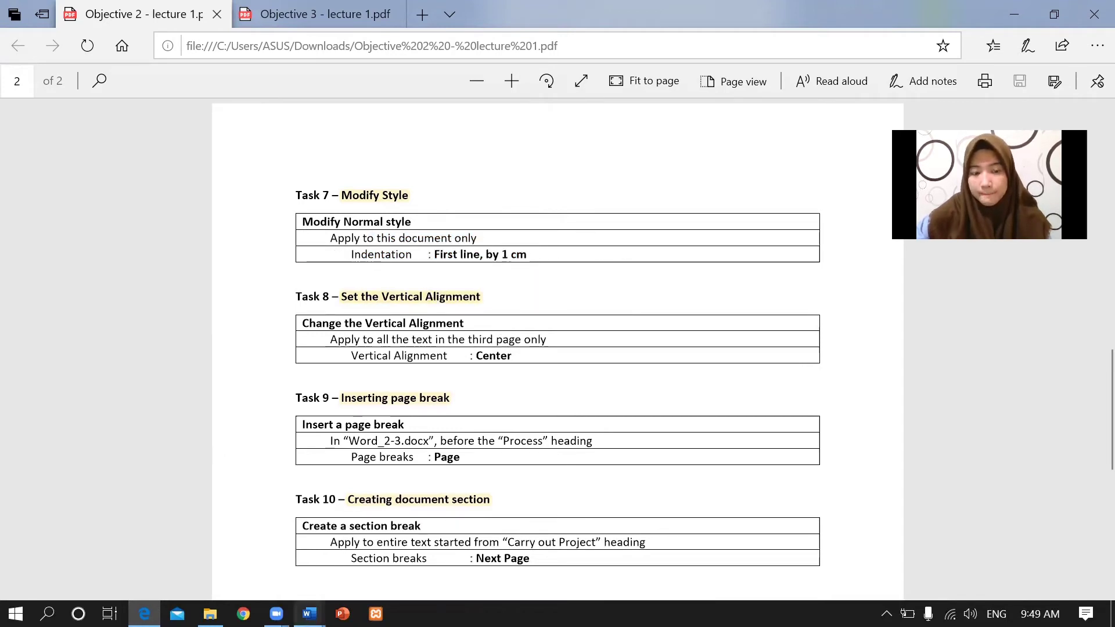
pyautogui.click(309, 614)
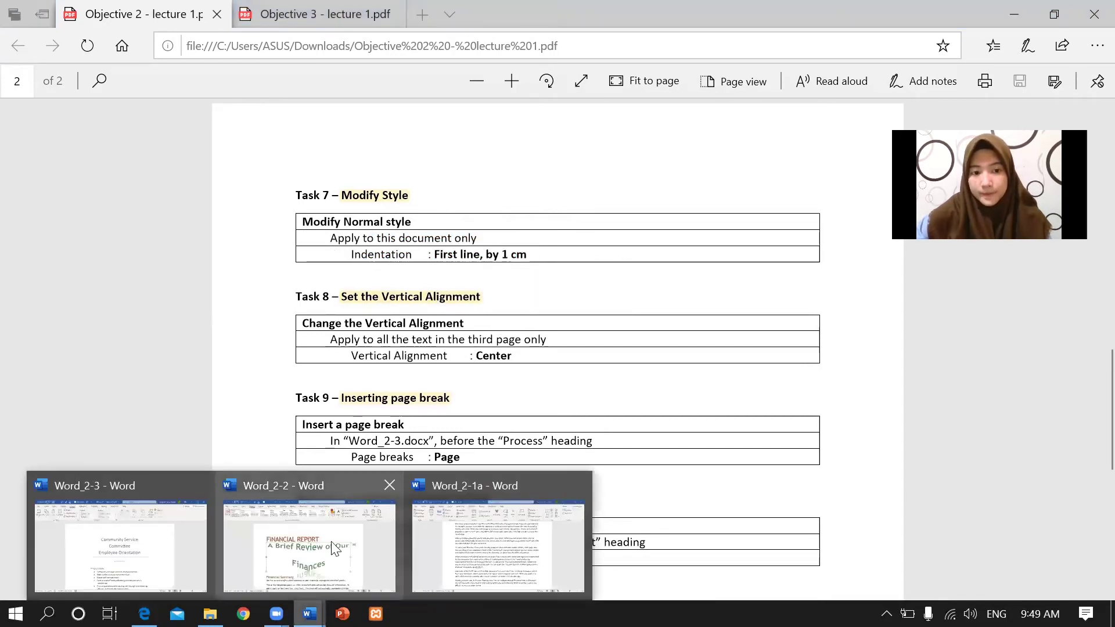
pyautogui.click(294, 543)
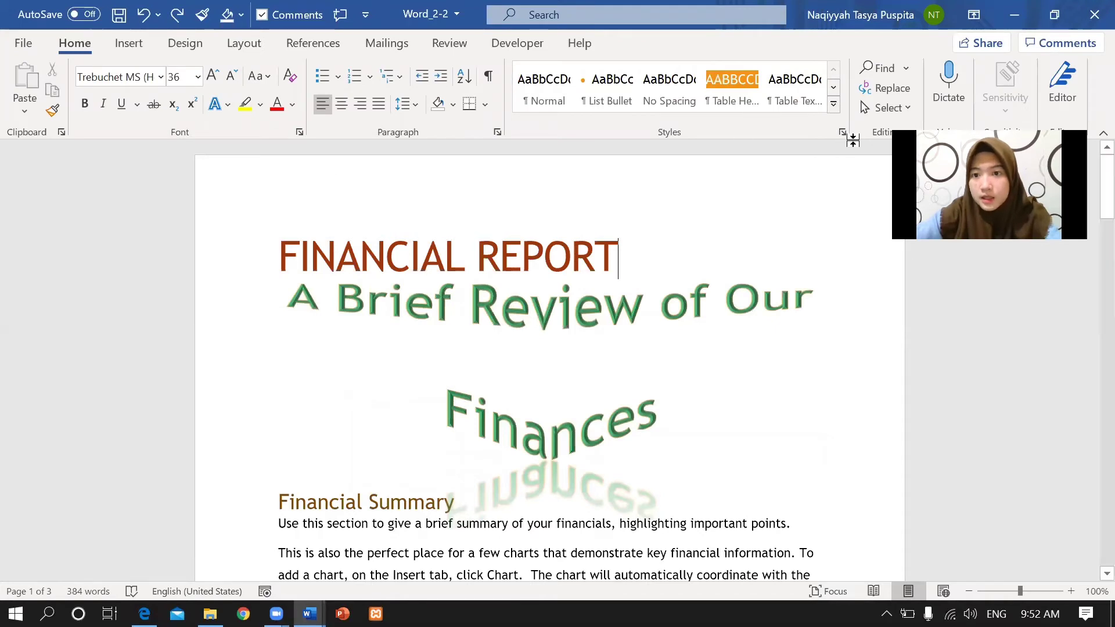
# Apply the Normal style to the Financial Report title and review Normal's settings in Modify Style.
pyautogui.click(842, 133)
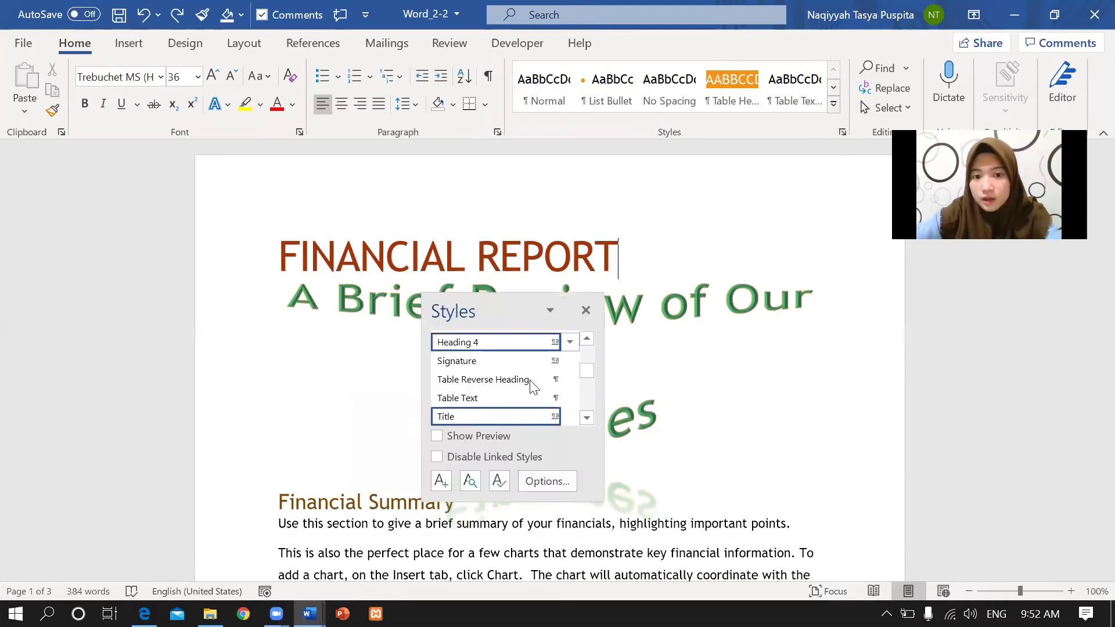
pyautogui.scroll(5, 585, 356)
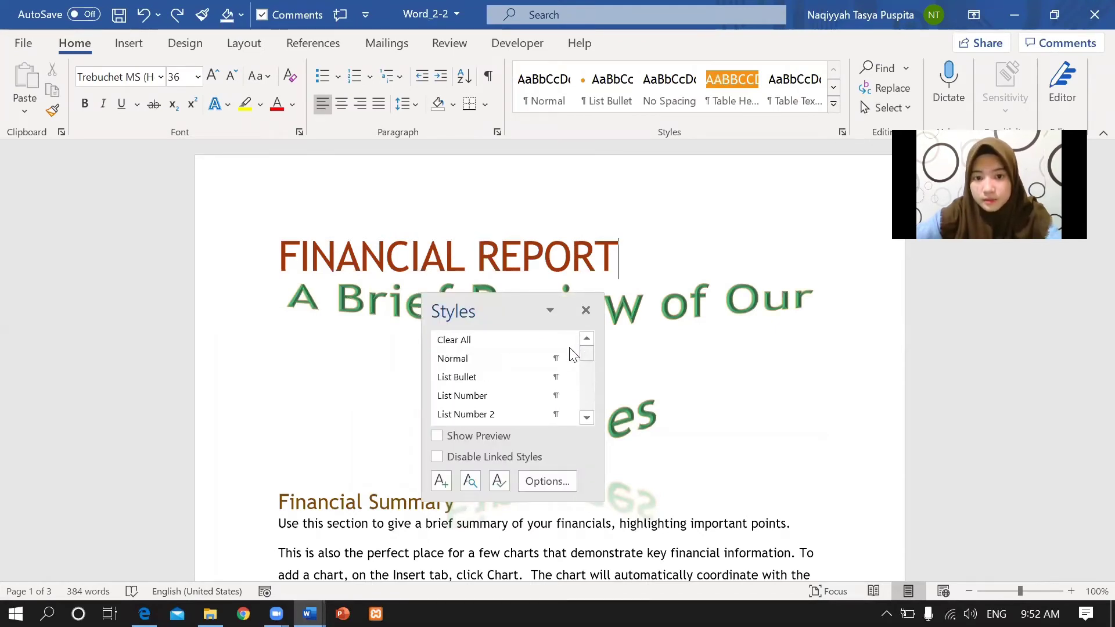
pyautogui.click(495, 361)
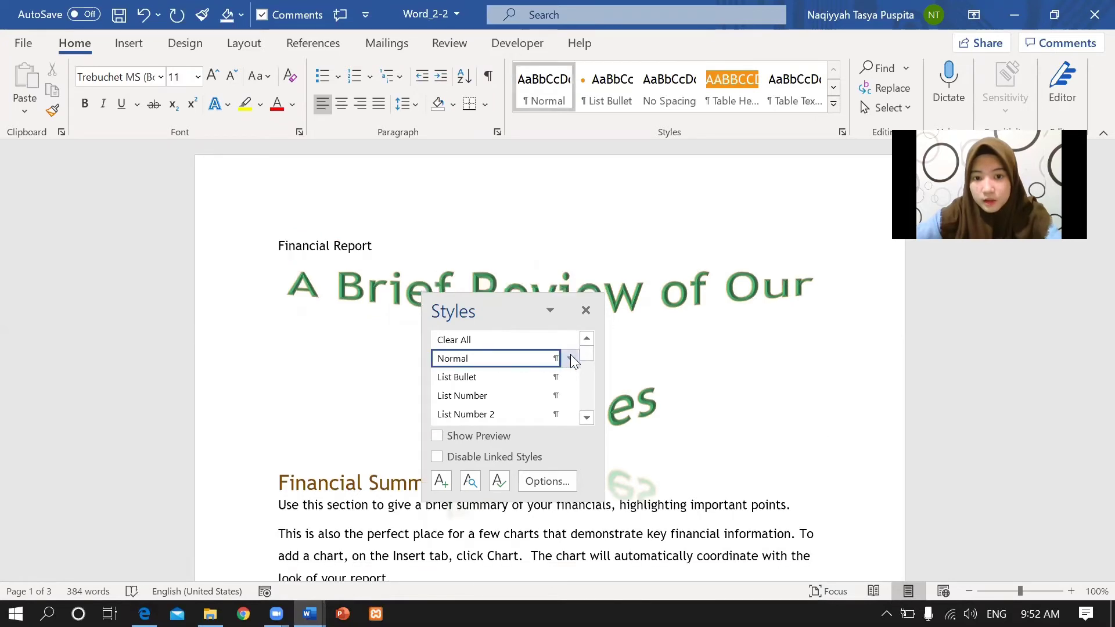
pyautogui.click(569, 357)
pyautogui.click(475, 403)
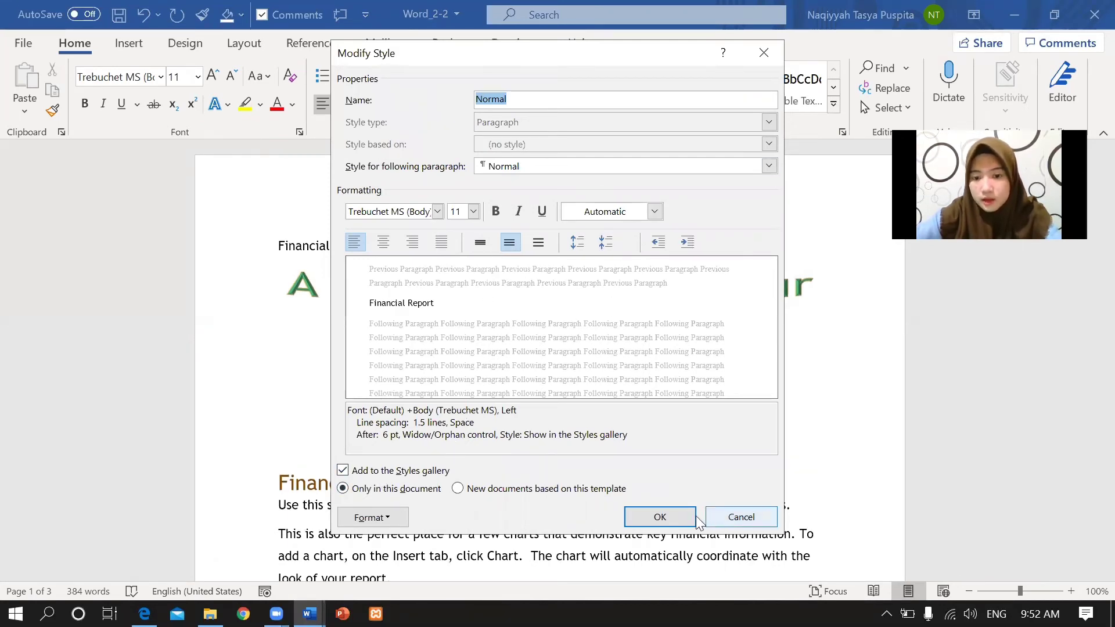
pyautogui.click(661, 516)
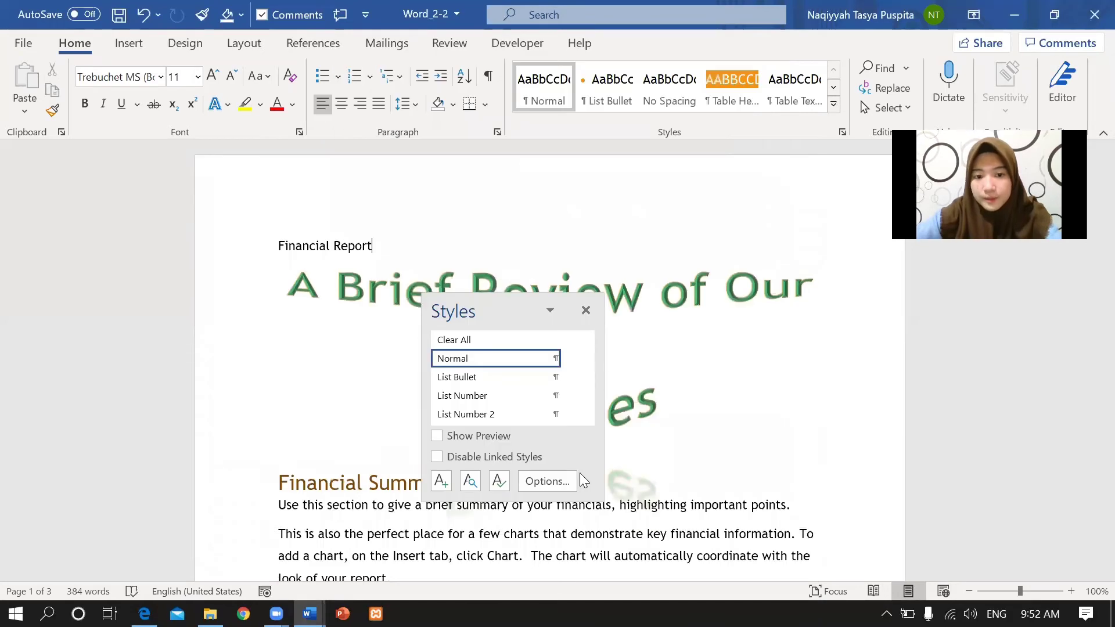
pyautogui.click(585, 310)
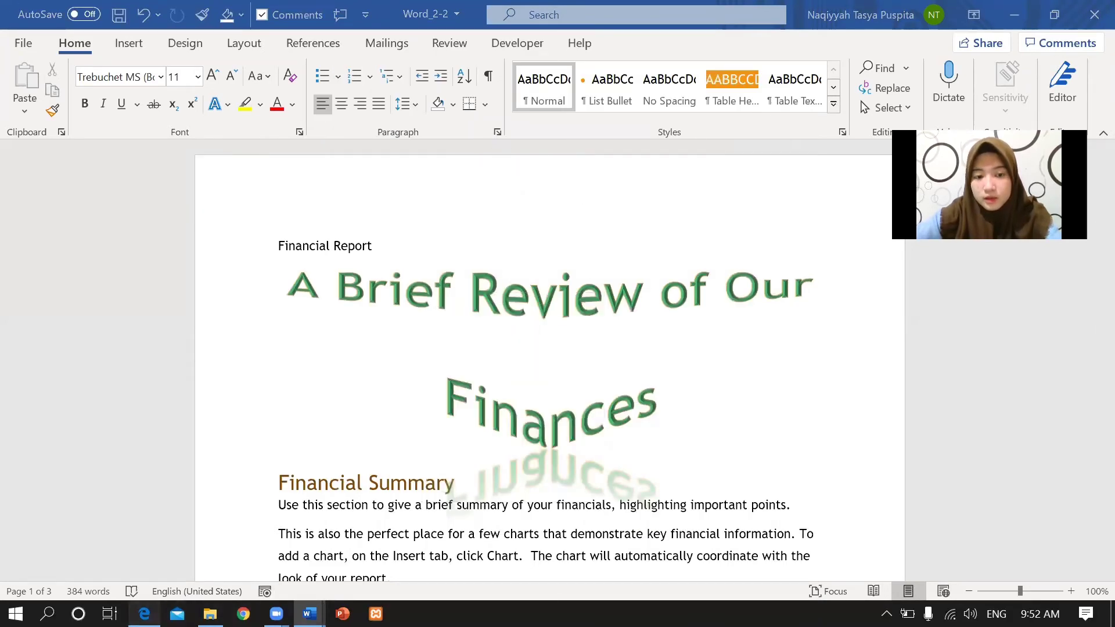
# Glance at the task PDF and bring Word_2-2 back to the front.
pyautogui.click(144, 614)
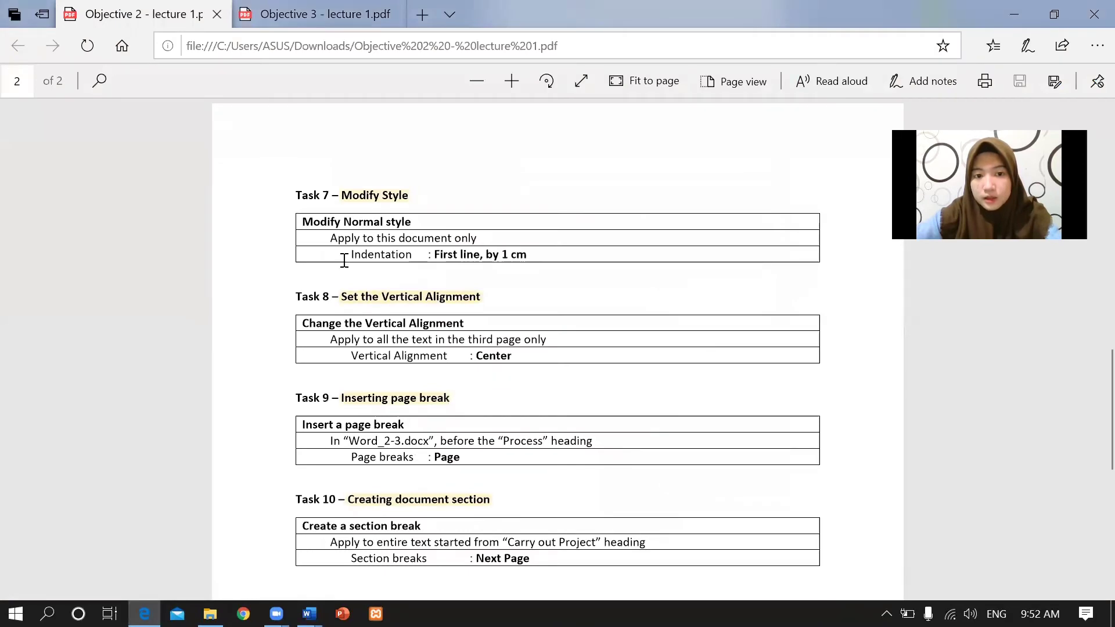
pyautogui.moveTo(309, 613)
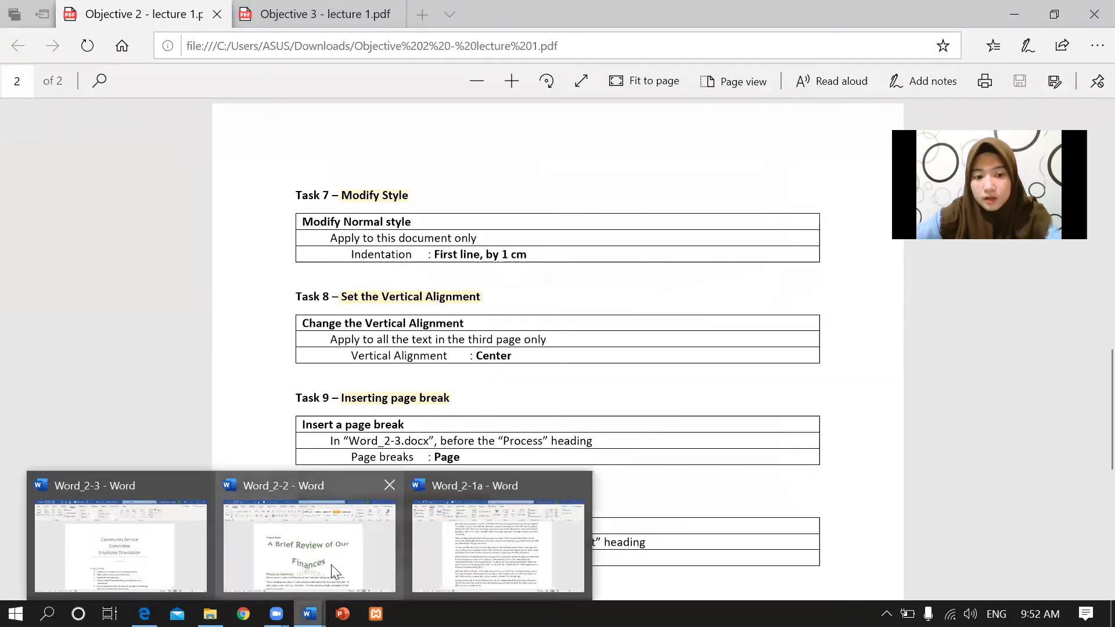
pyautogui.click(310, 540)
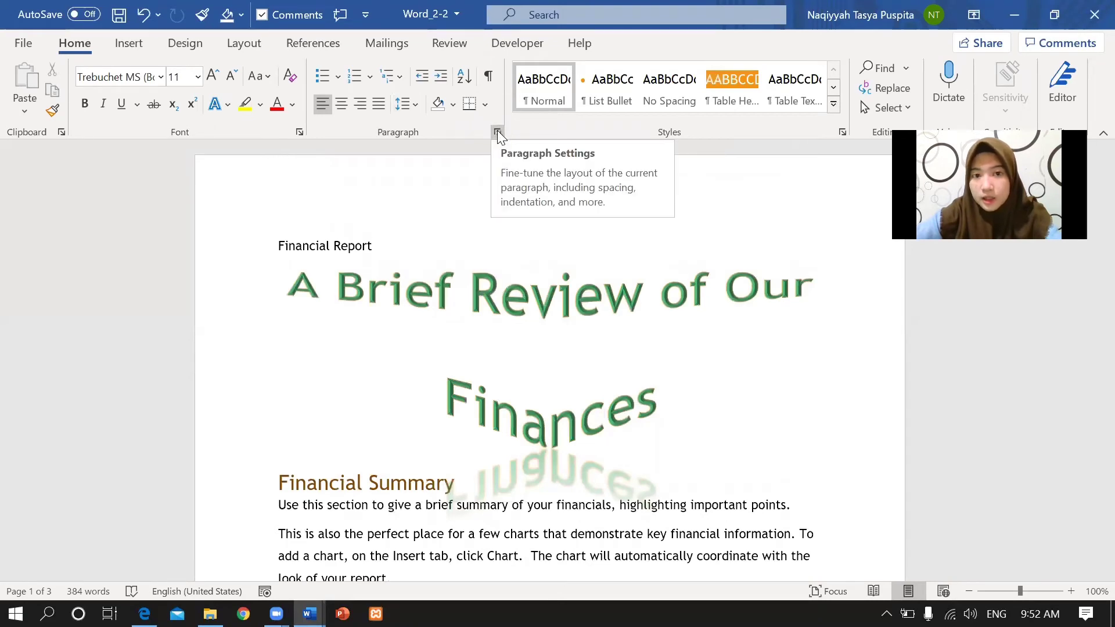
# Set a First line special indent of 1 cm in the Paragraph dialog.
pyautogui.click(497, 132)
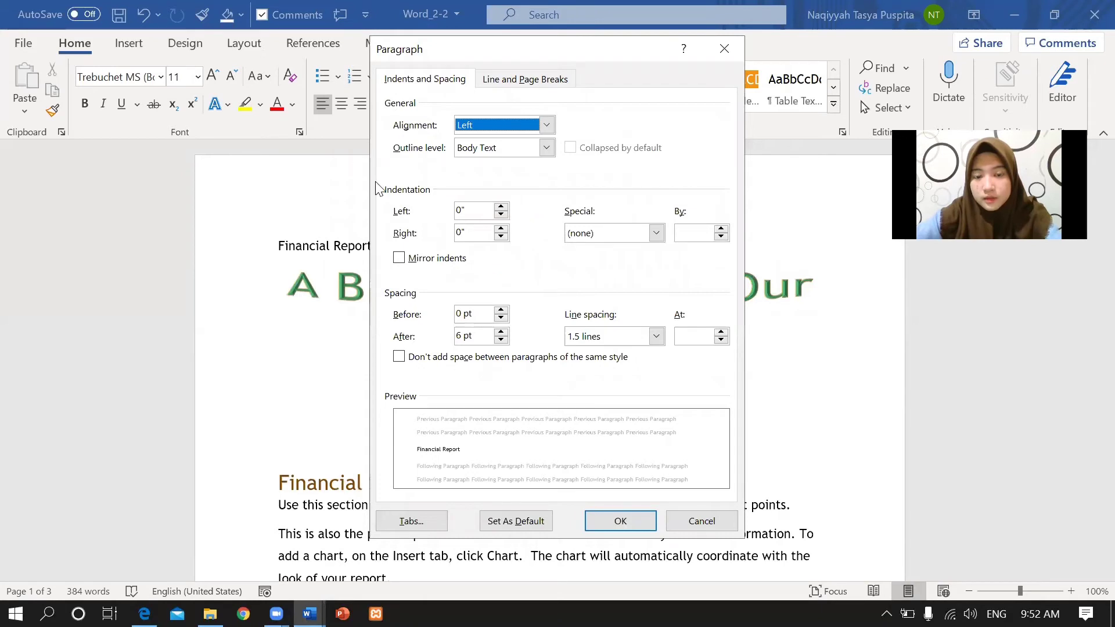
pyautogui.click(656, 233)
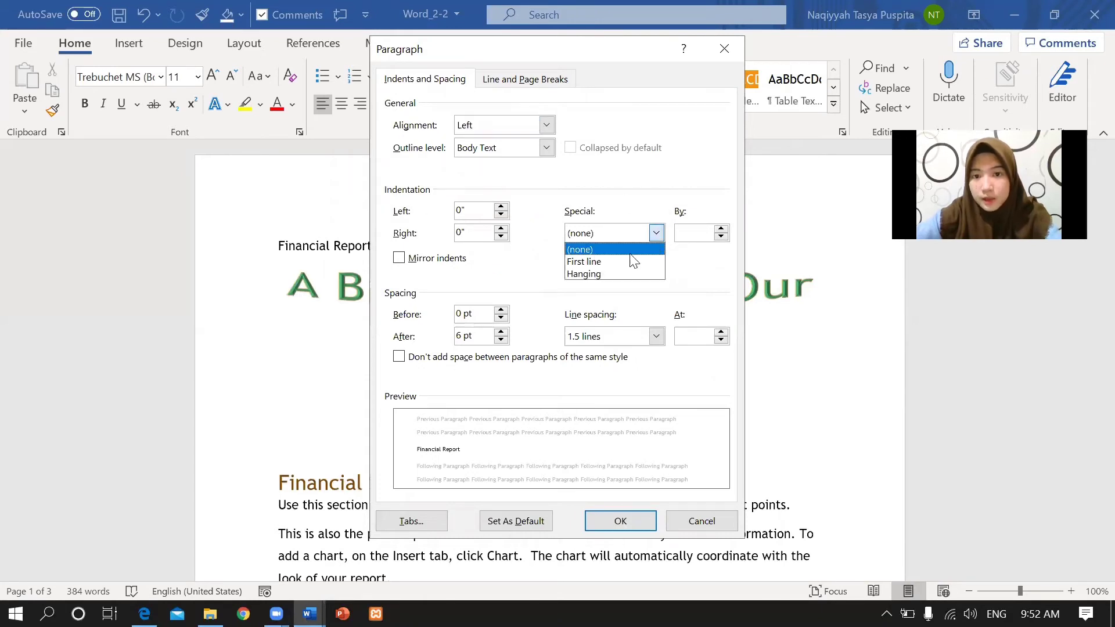
pyautogui.click(616, 256)
pyautogui.press('Tab')
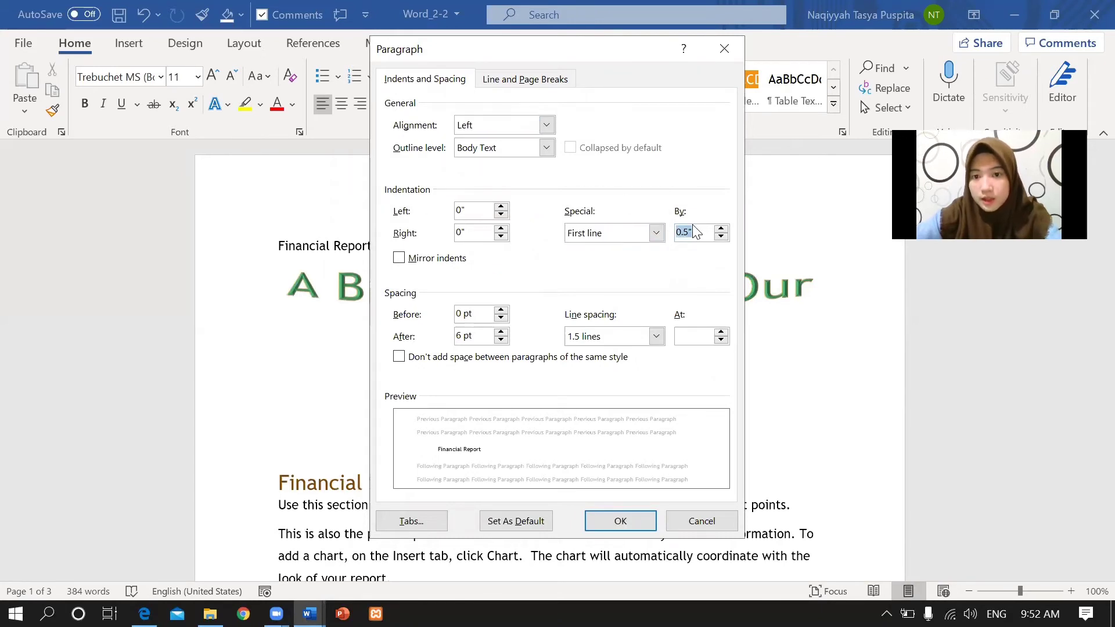
pyautogui.press('BackSpace')
pyautogui.write('1 c')
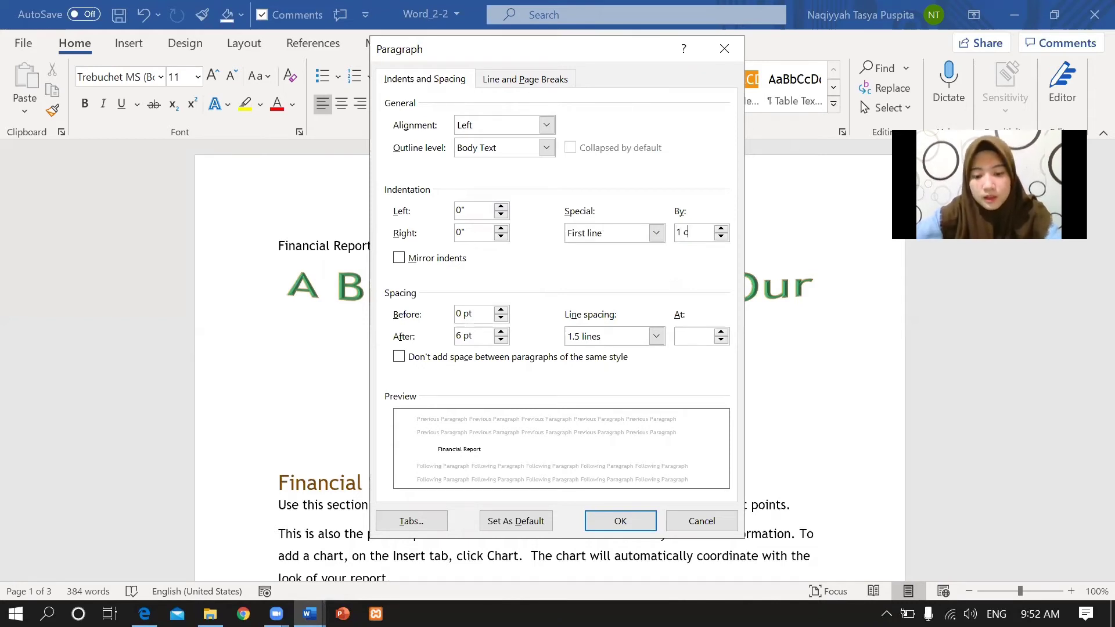
pyautogui.write('m')
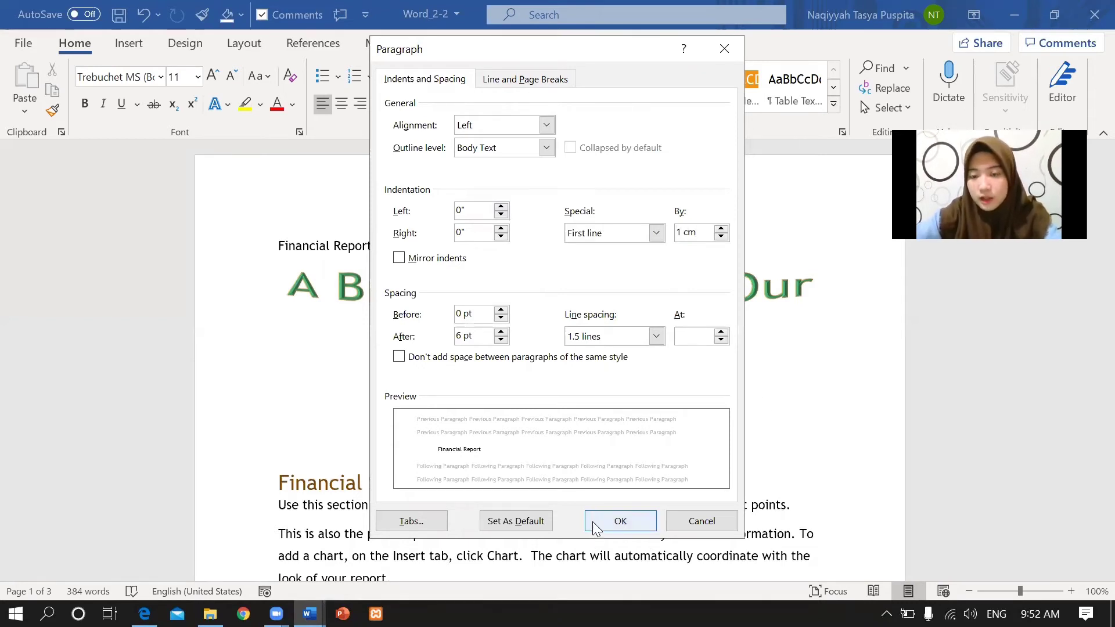
pyautogui.click(595, 528)
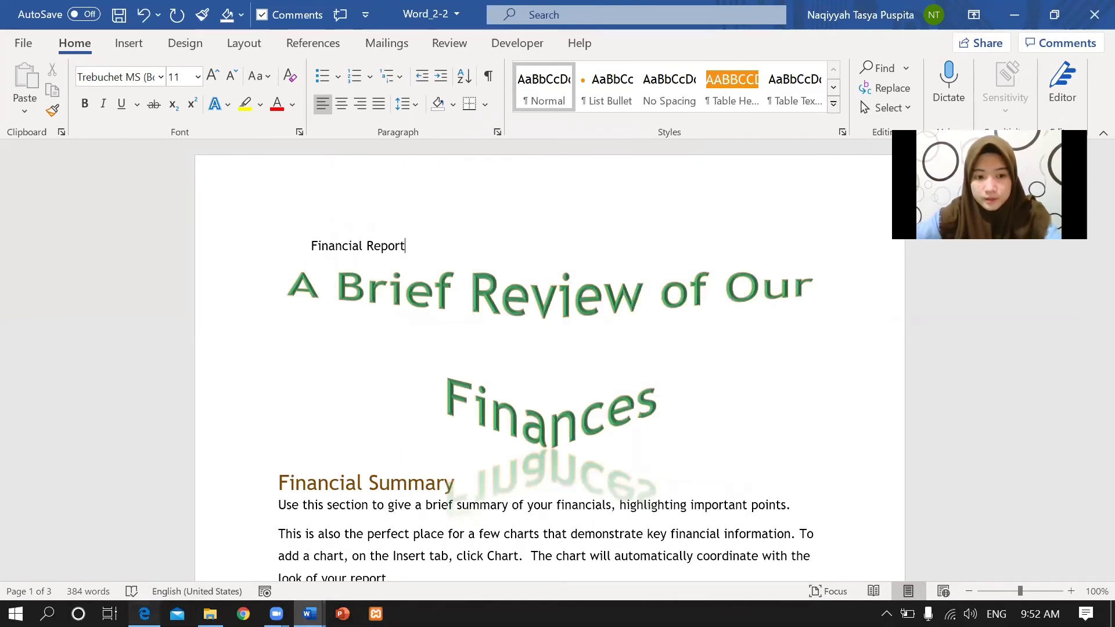
pyautogui.click(144, 614)
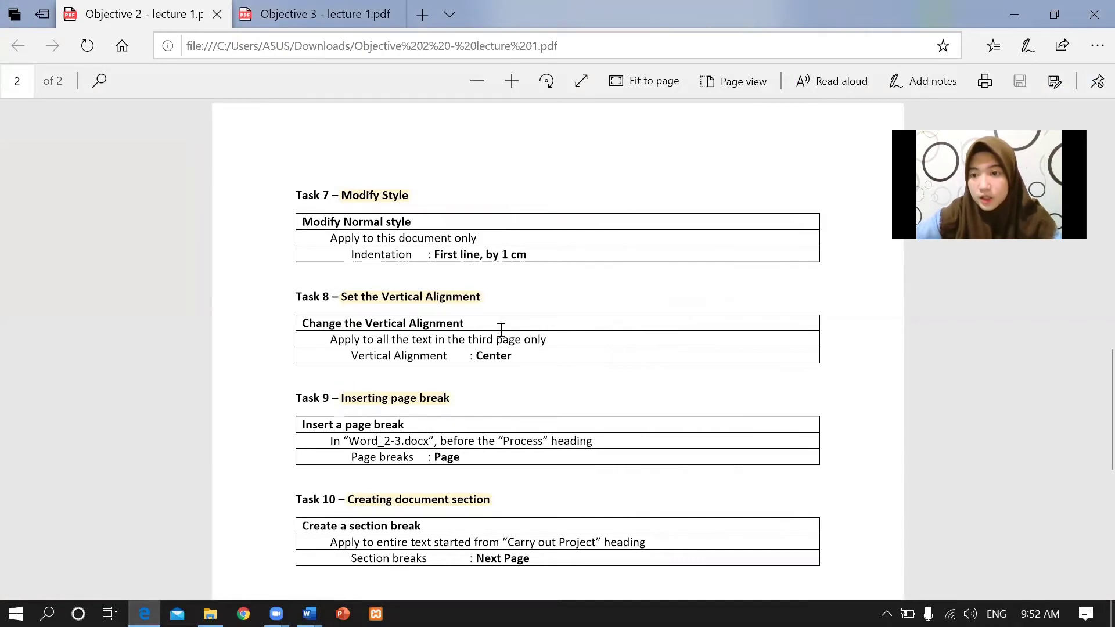
# Read Task 8's Center vertical alignment for the third page only, then return to Word_2-2.
pyautogui.moveTo(331, 337); pyautogui.dragTo(567, 334)
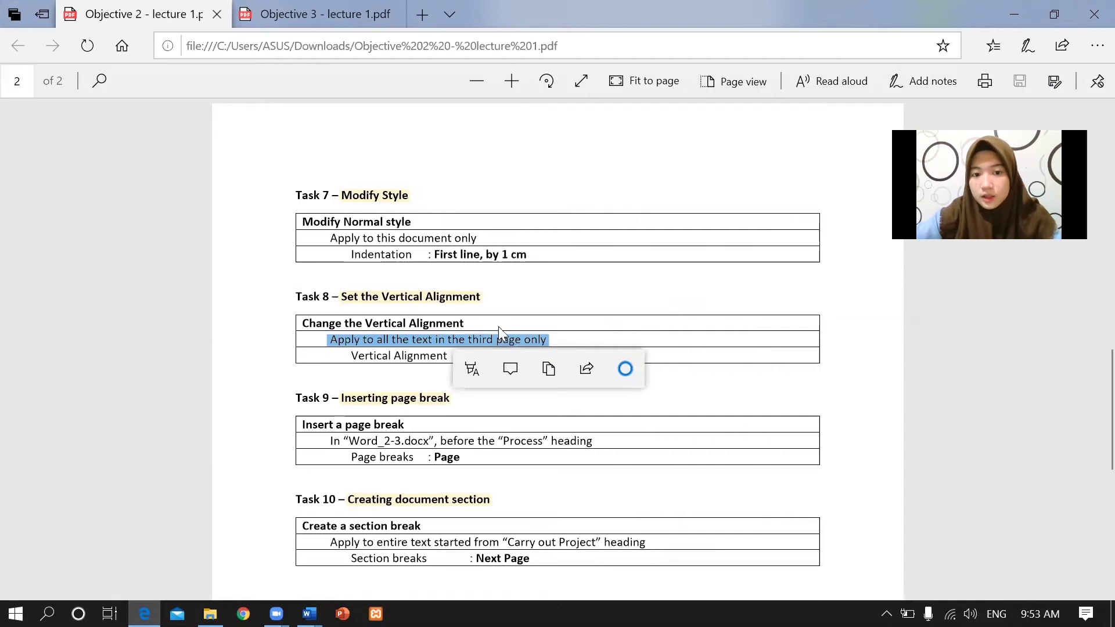
pyautogui.click(557, 341)
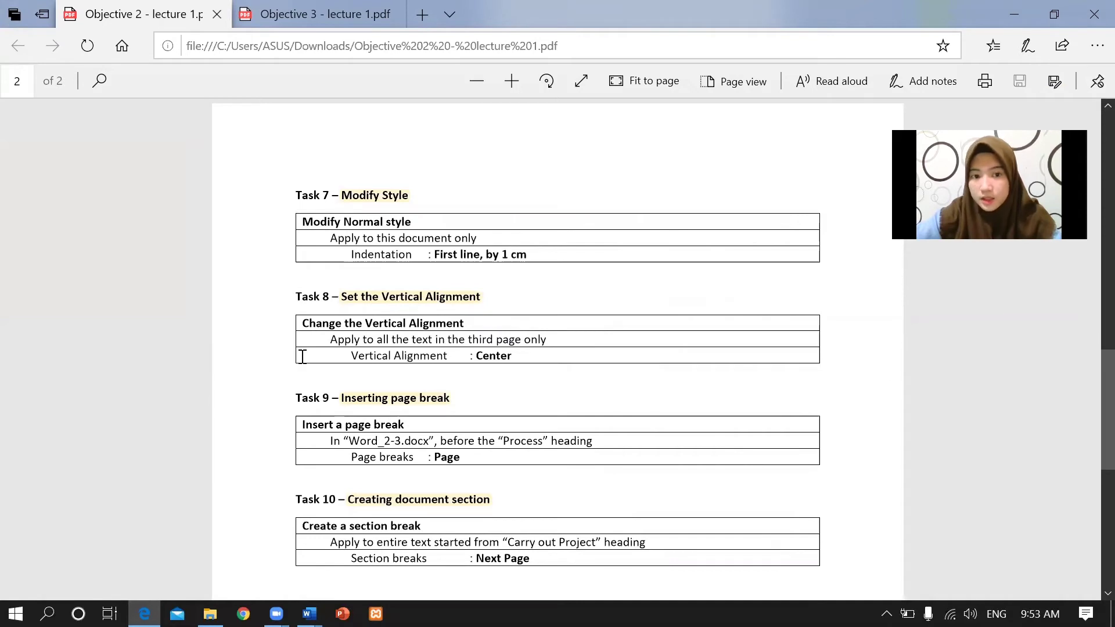
pyautogui.moveTo(346, 356); pyautogui.dragTo(516, 356)
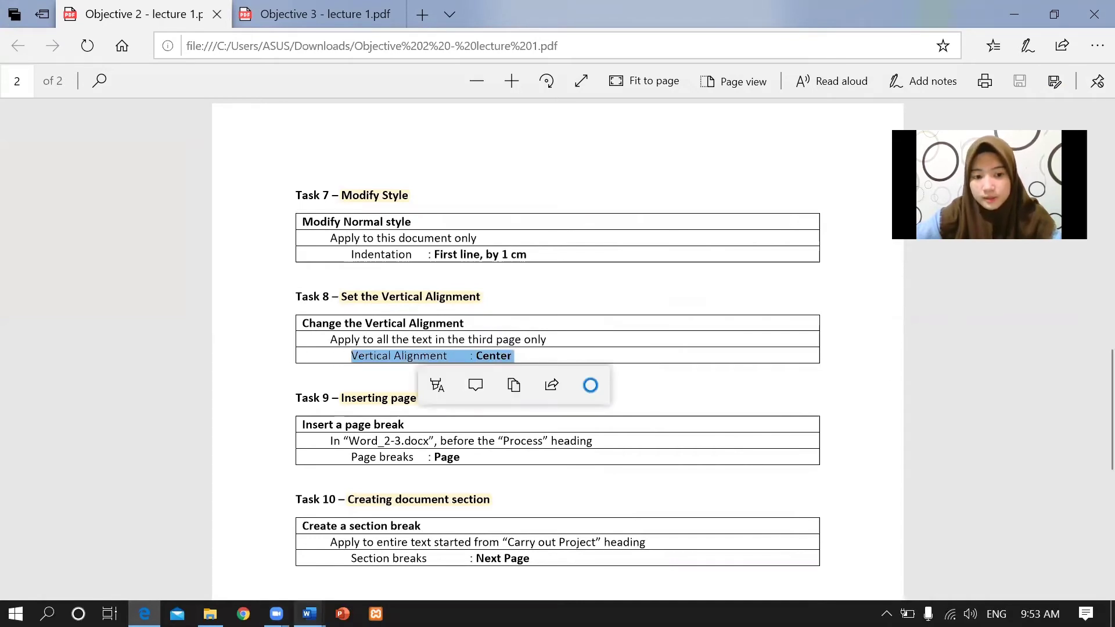
pyautogui.click(309, 613)
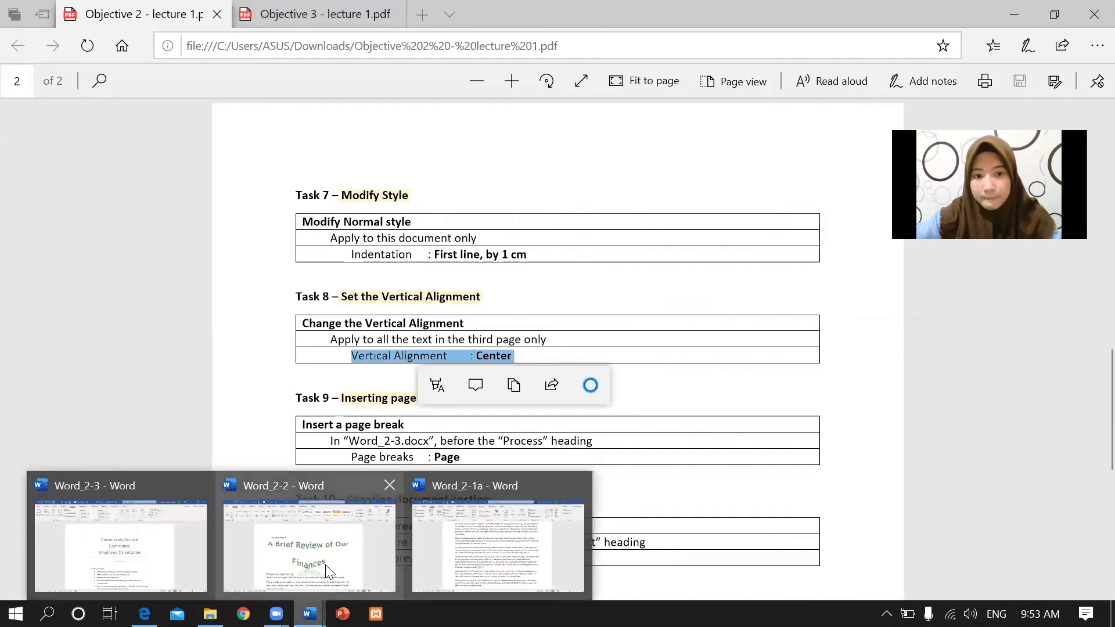
pyautogui.click(327, 572)
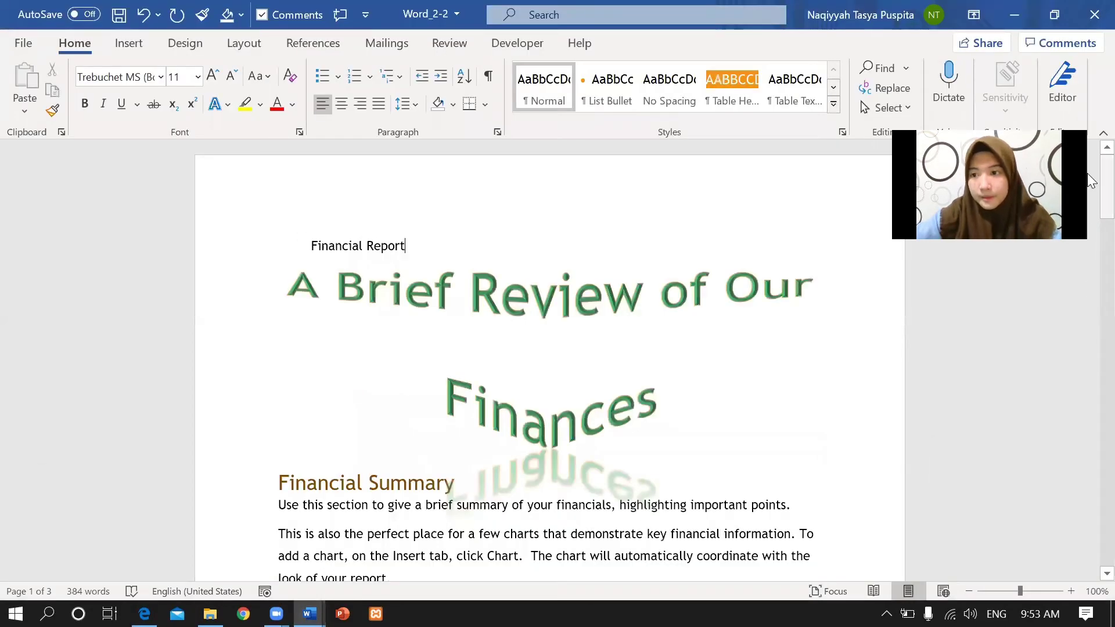
# Select the text from the Comprehensive Income heading through the end of Going Concern.
pyautogui.moveTo(1091, 180); pyautogui.dragTo(1087, 316)
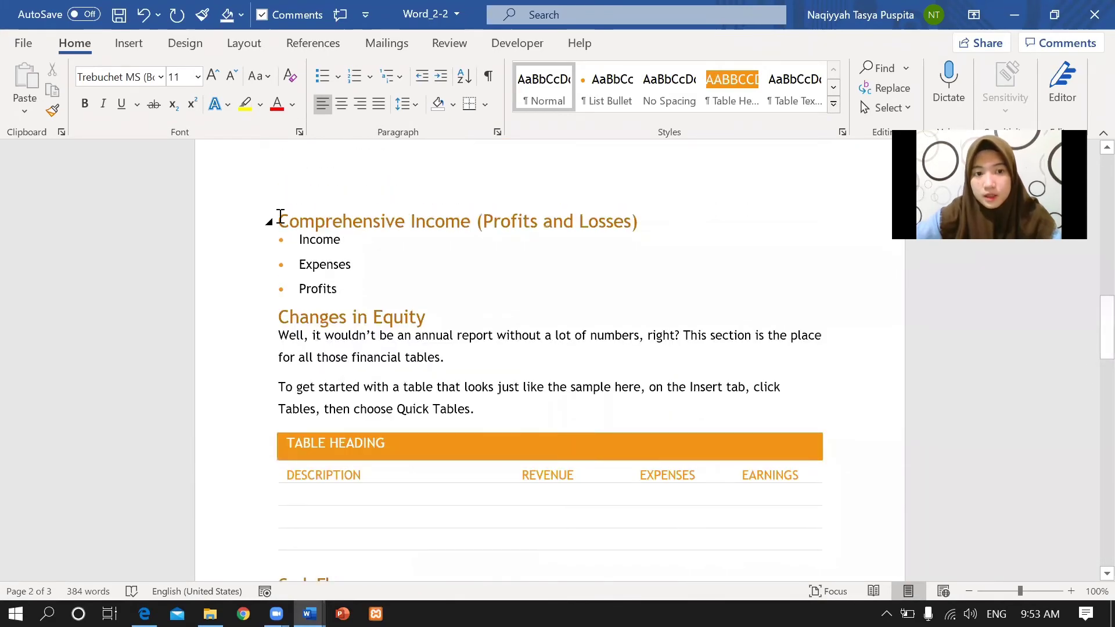
pyautogui.moveTo(279, 221); pyautogui.dragTo(691, 285)
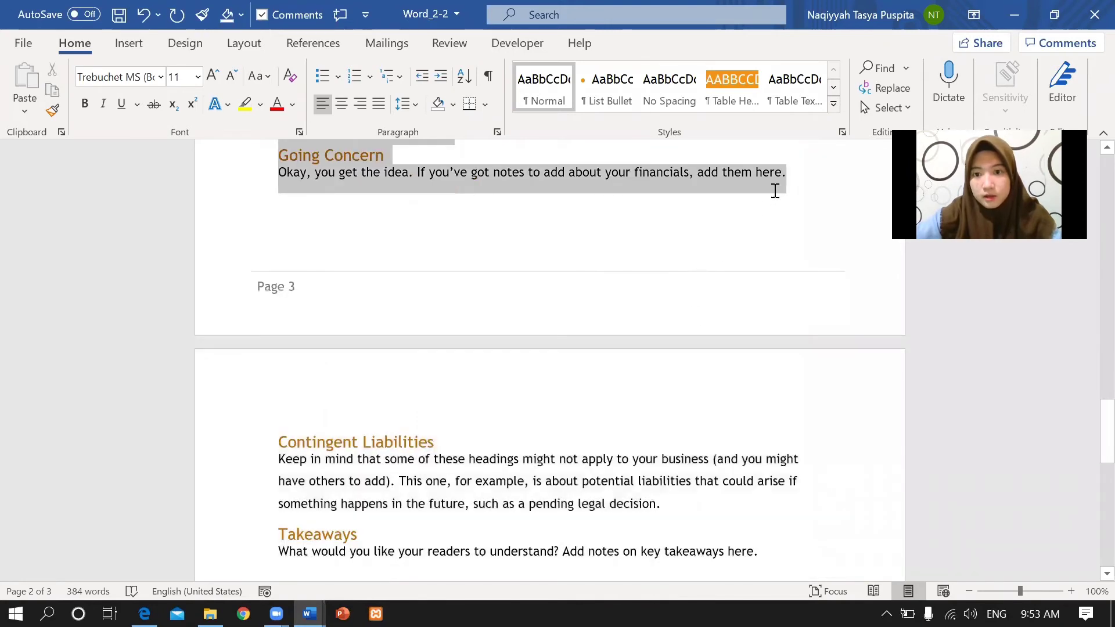
pyautogui.moveTo(784, 185); pyautogui.dragTo(785, 184)
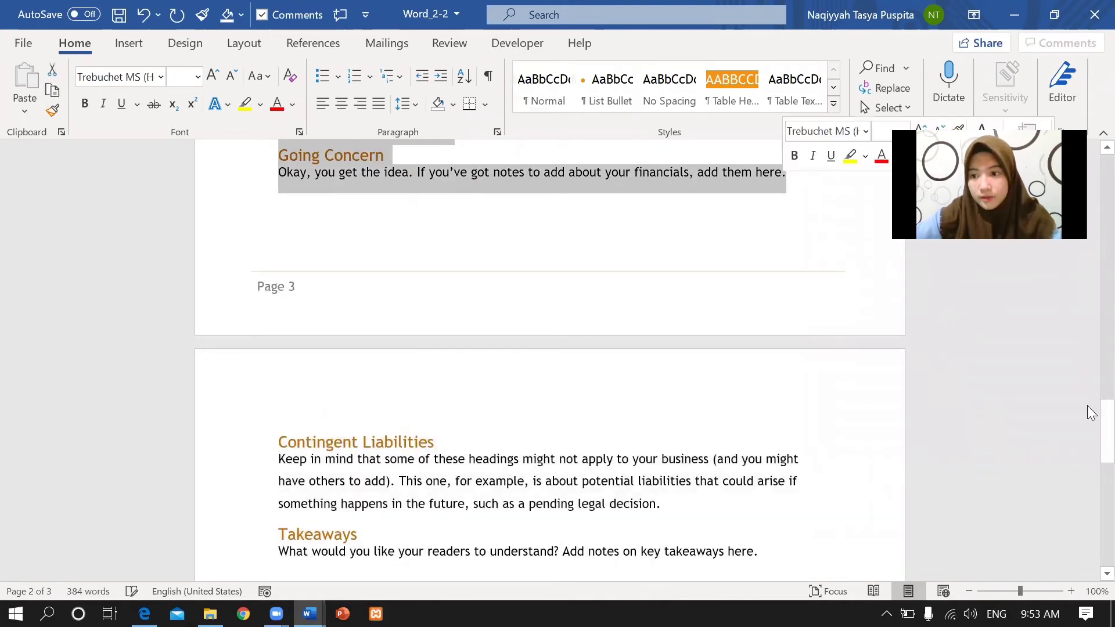
pyautogui.scroll(8, 1087, 378)
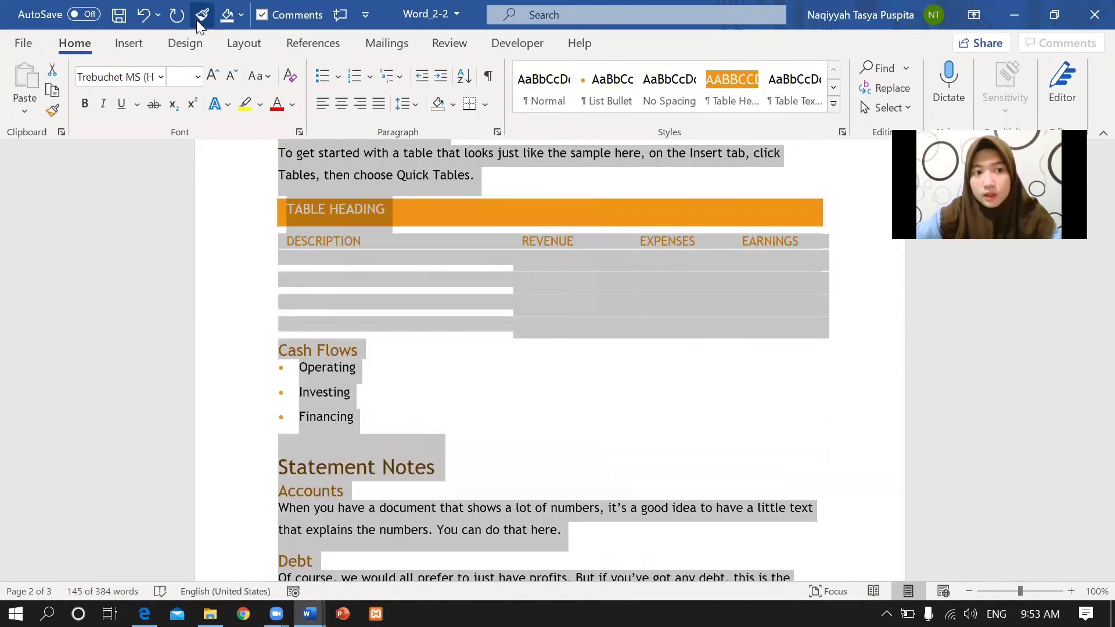
# In Page Setup, set vertical alignment to Center, applied to Selected text.
pyautogui.click(231, 46)
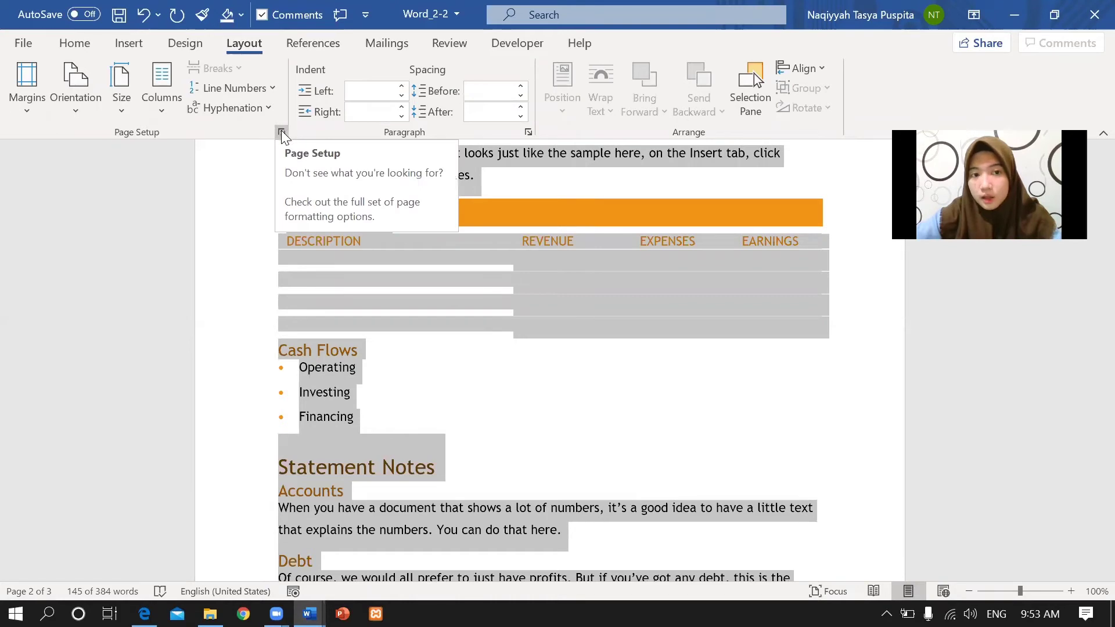
pyautogui.click(282, 133)
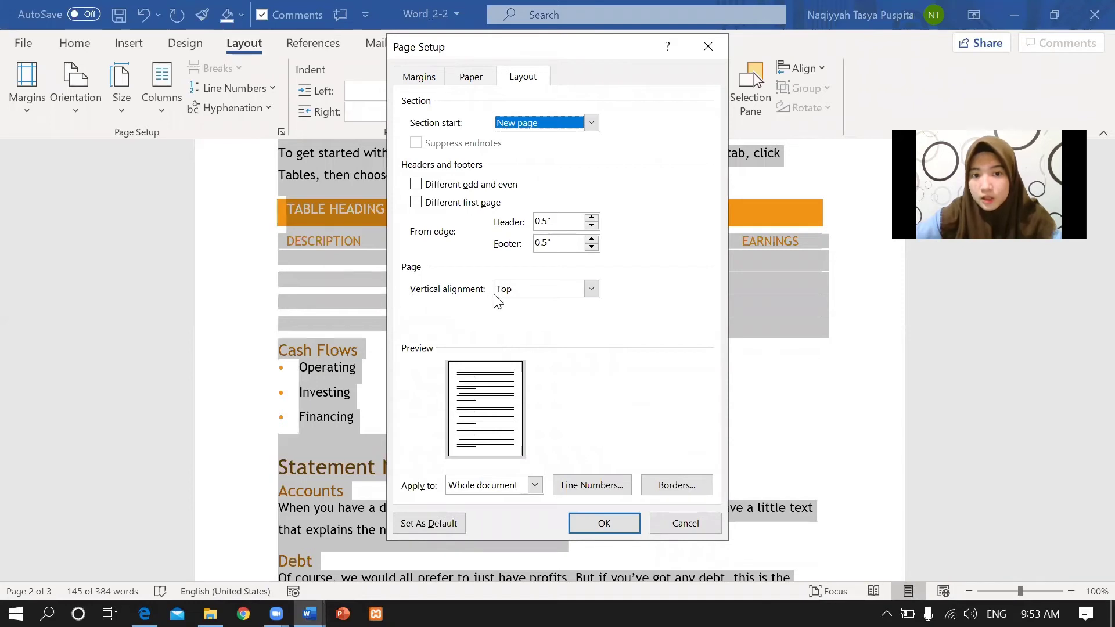
pyautogui.click(592, 289)
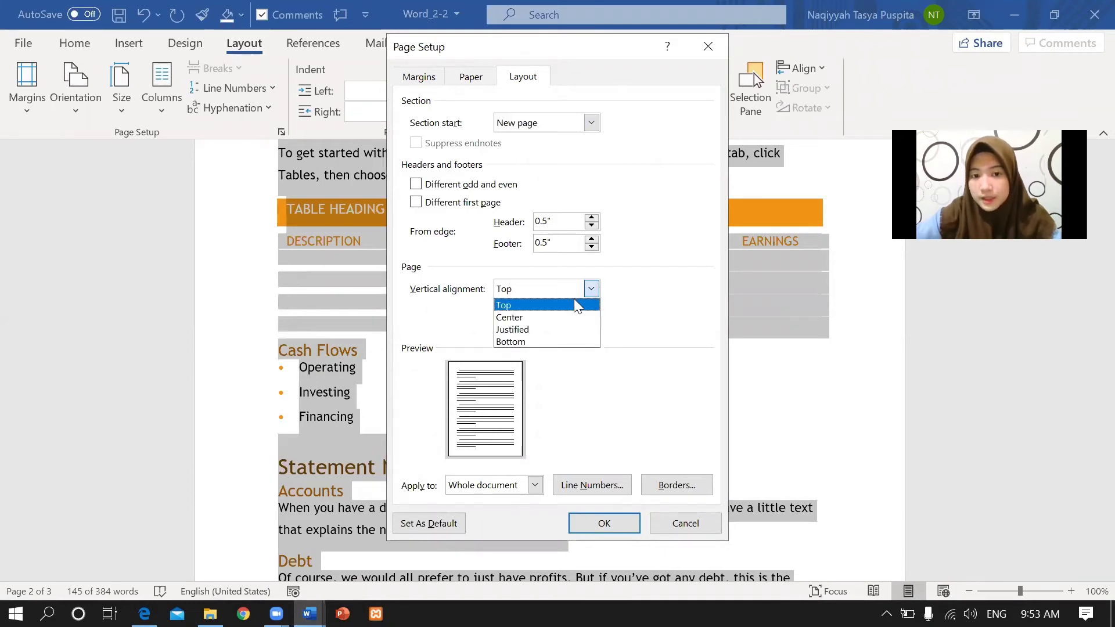
pyautogui.click(547, 318)
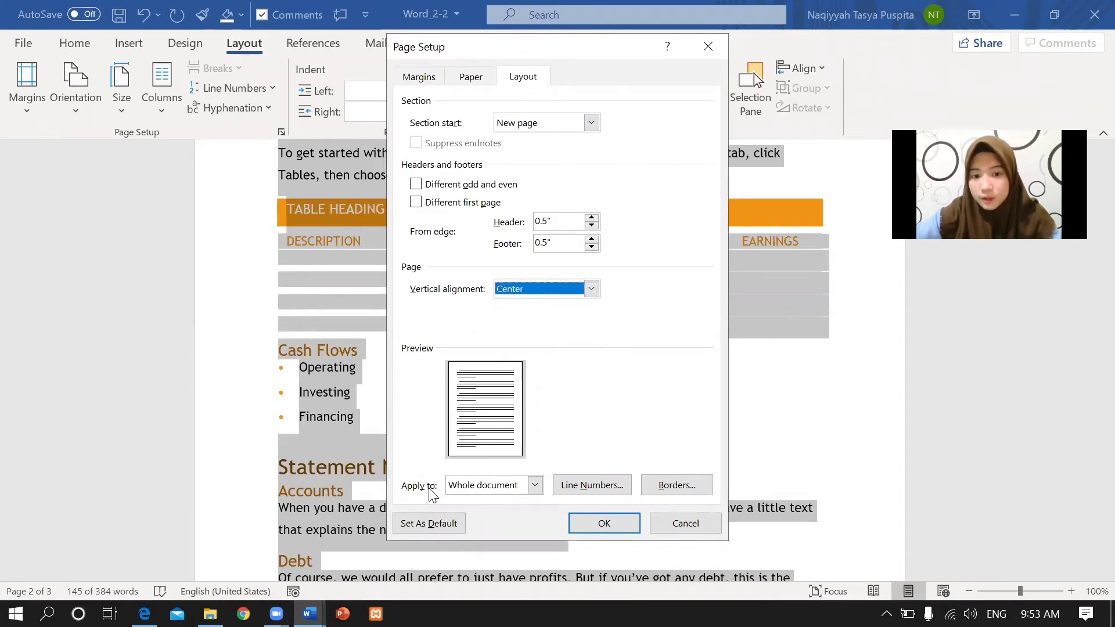
pyautogui.click(535, 486)
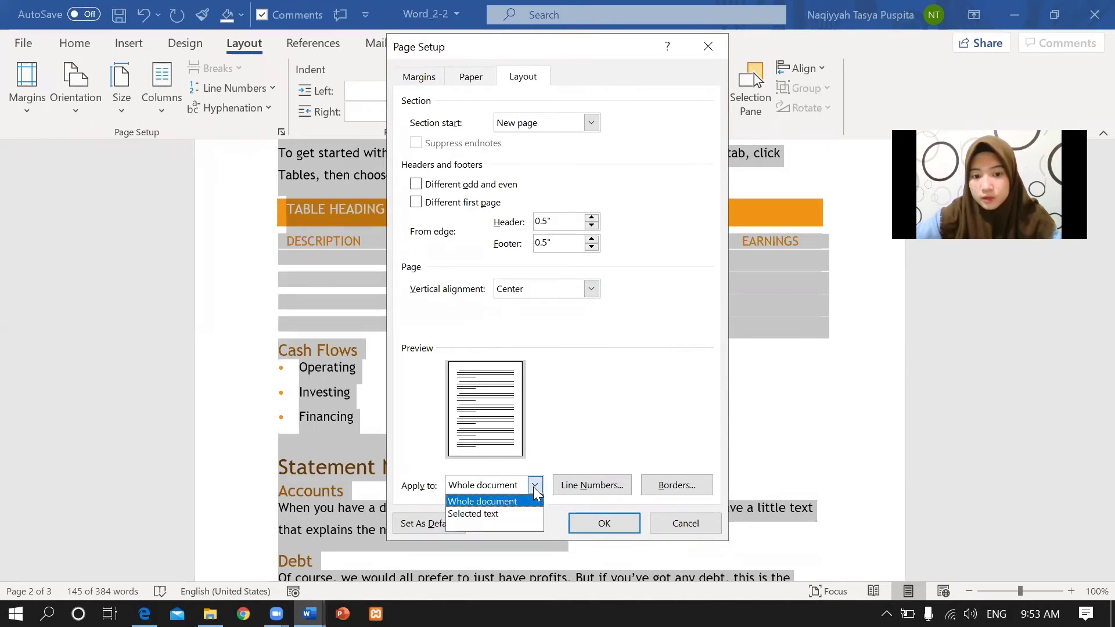
pyautogui.click(497, 514)
pyautogui.click(602, 523)
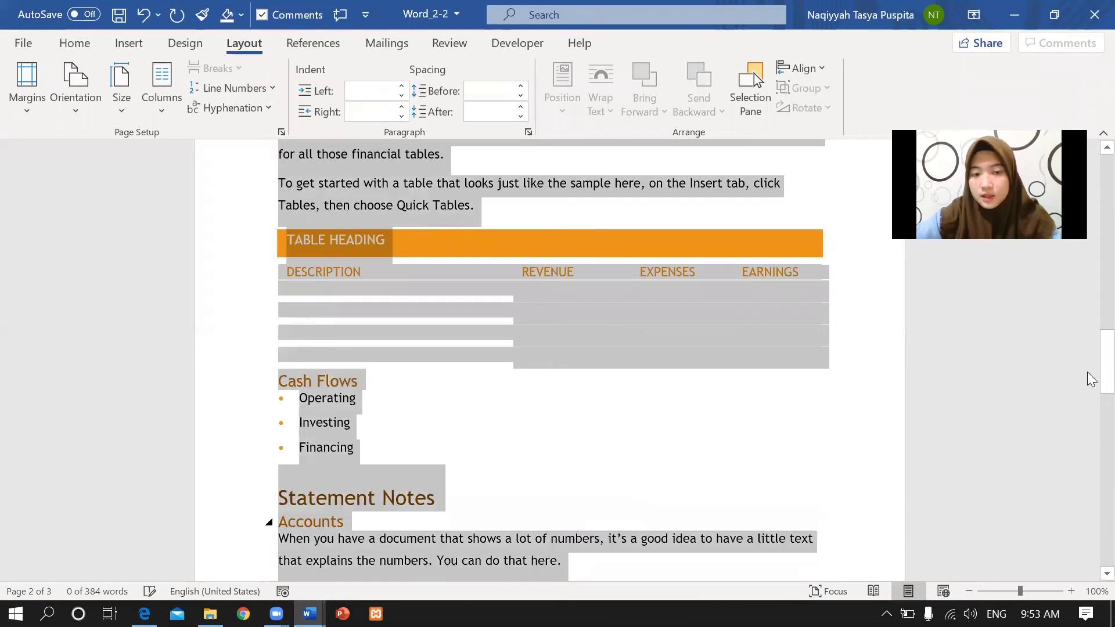
pyautogui.moveTo(1092, 379)
pyautogui.mouseDown()
pyautogui.moveTo(1092, 310)
pyautogui.moveTo(1091, 473)
pyautogui.moveTo(1091, 386)
pyautogui.mouseUp()
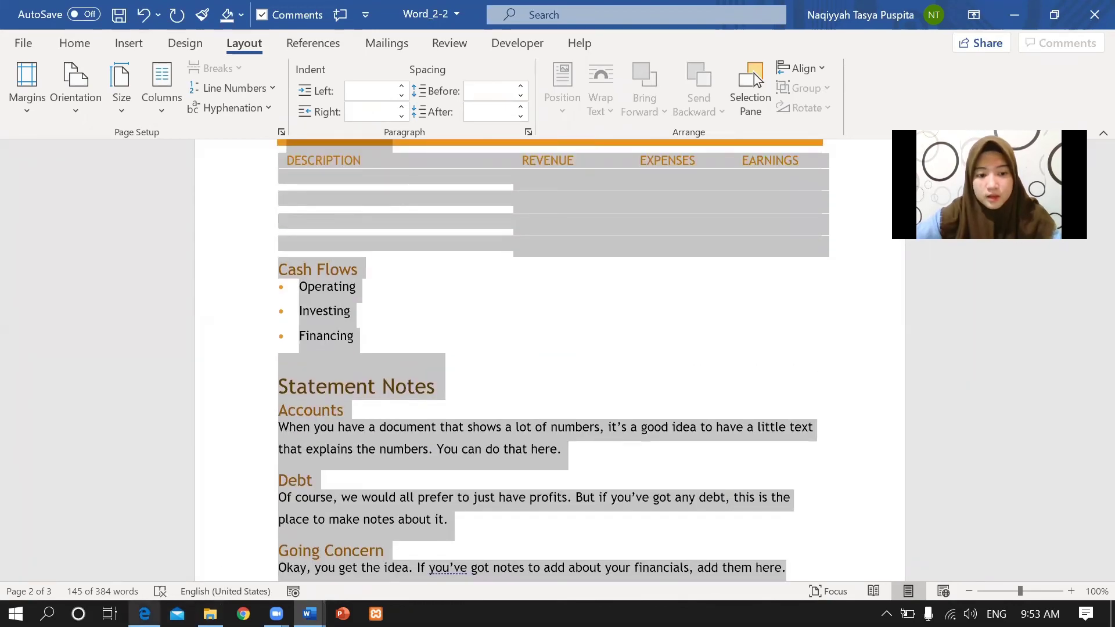
pyautogui.hotkey('alt', 'Tab')
# Read Task 9's page break before the Process heading, then open Word_2-3 and scroll down.
pyautogui.click(313, 481)
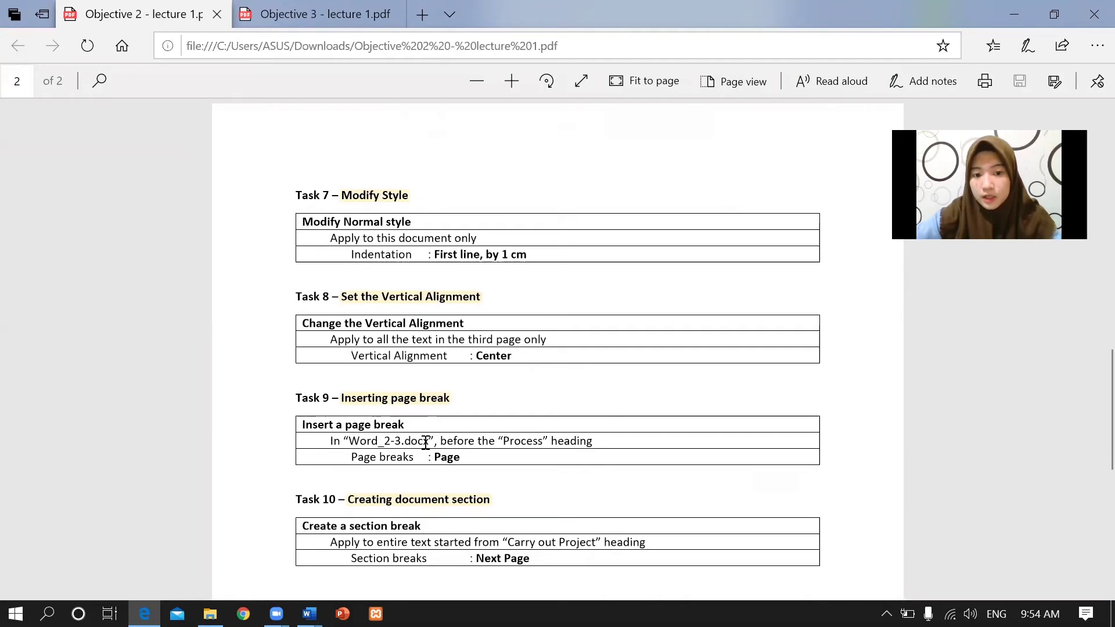
pyautogui.moveTo(459, 438); pyautogui.dragTo(601, 436)
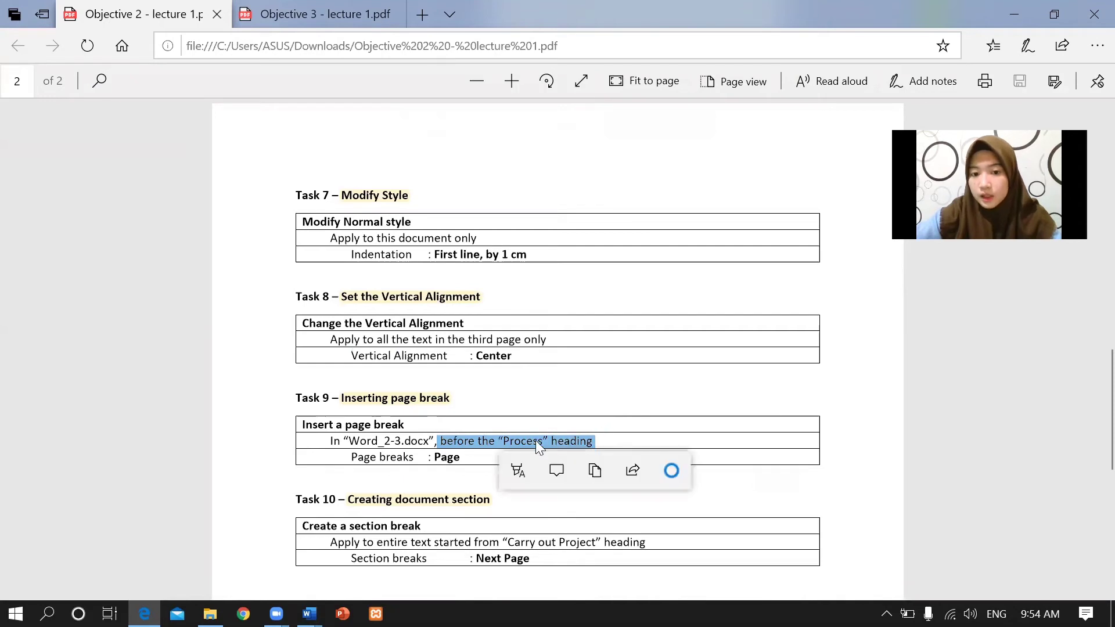
pyautogui.click(426, 452)
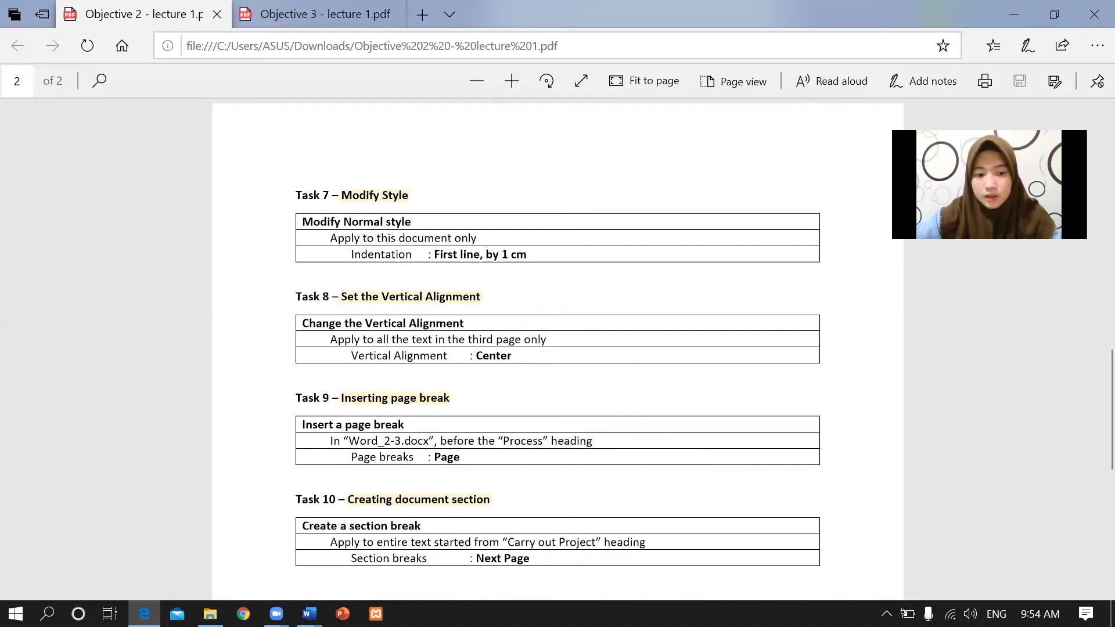
pyautogui.click(308, 614)
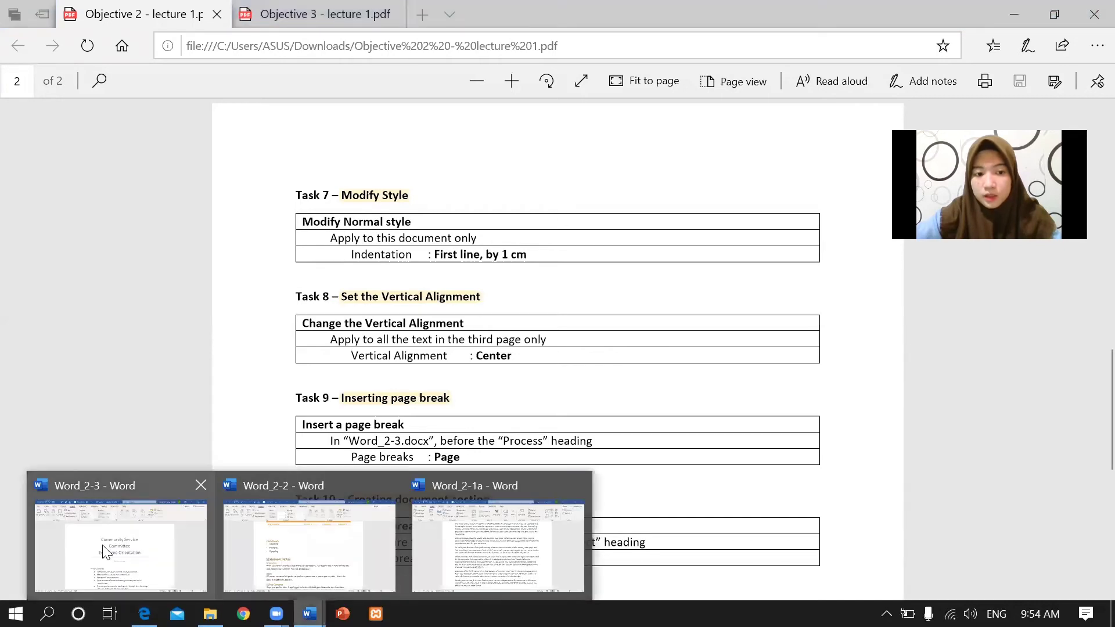
pyautogui.click(142, 569)
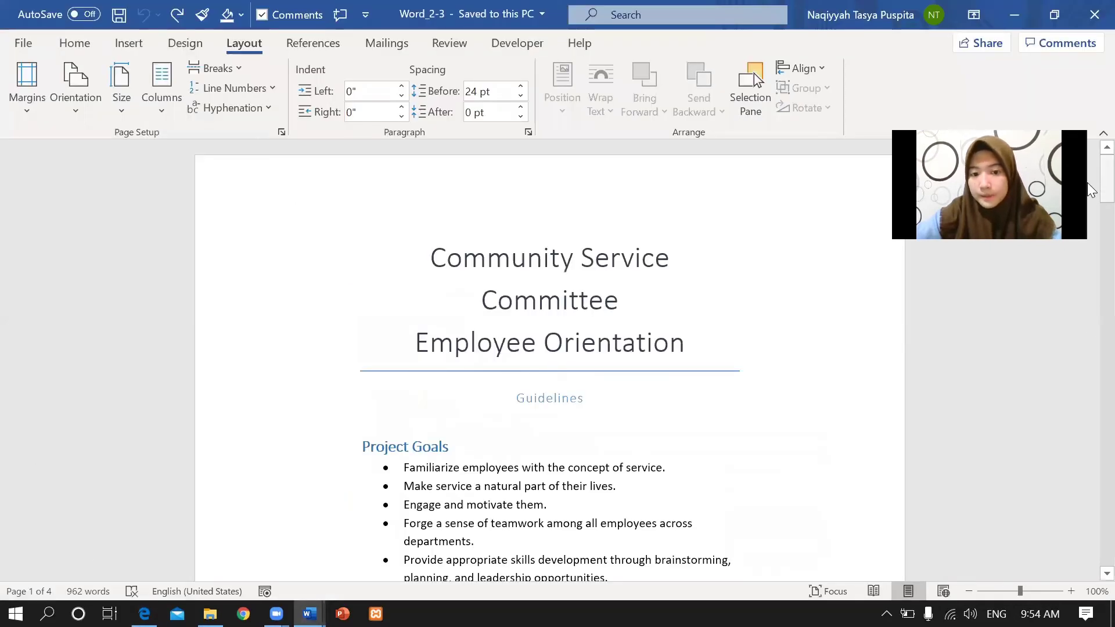
pyautogui.moveTo(1087, 183); pyautogui.dragTo(1087, 217)
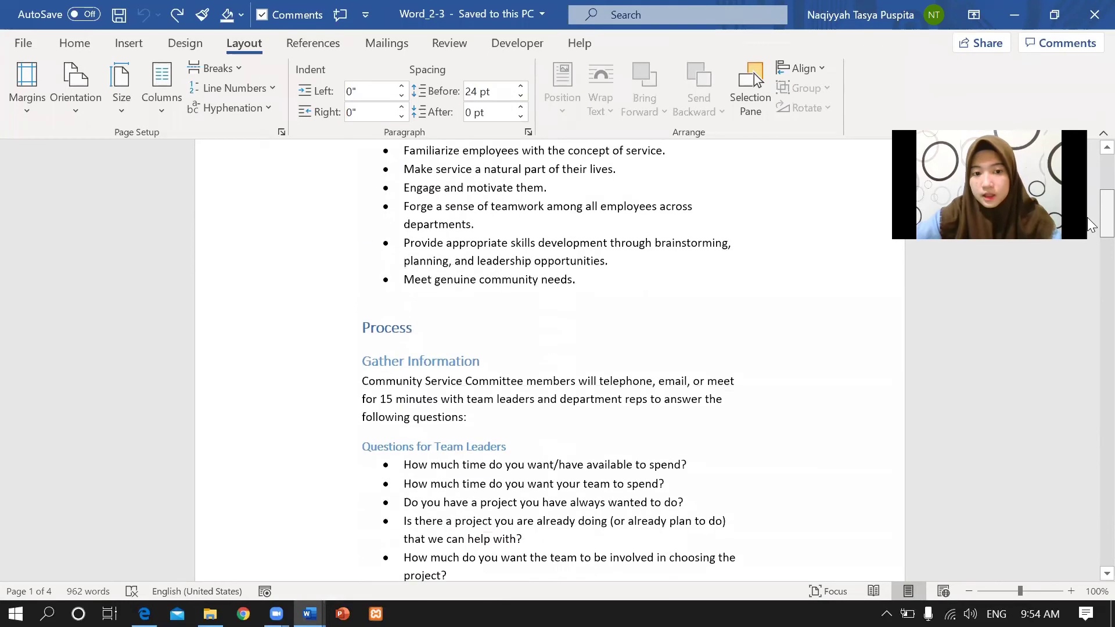
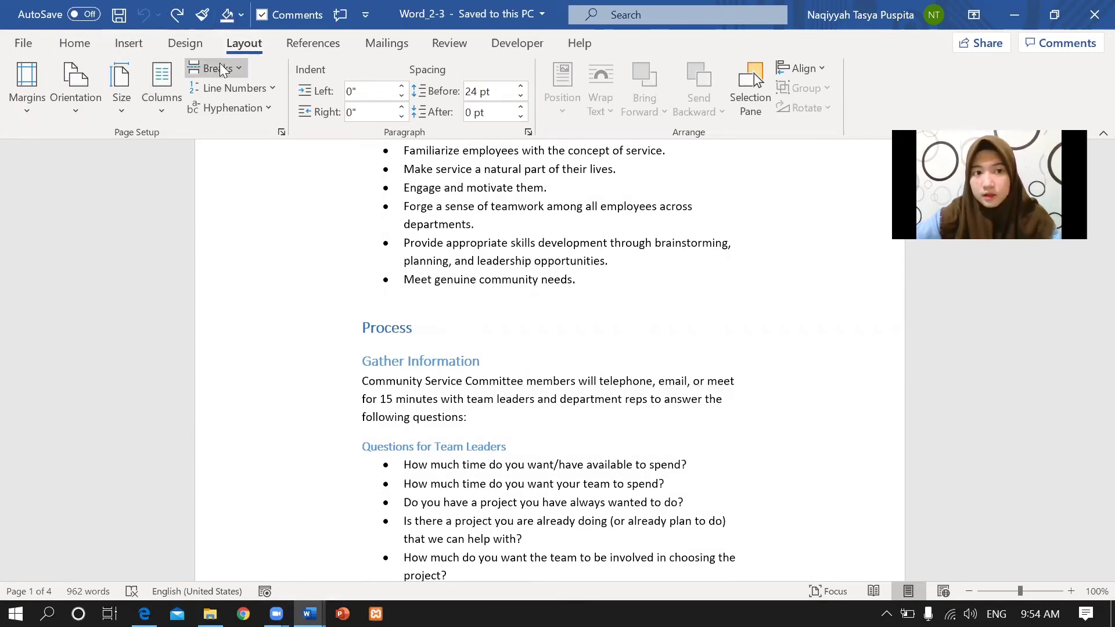
# Insert a page break before the Process heading so it starts on a new page in Word_2-3.
pyautogui.click(244, 72)
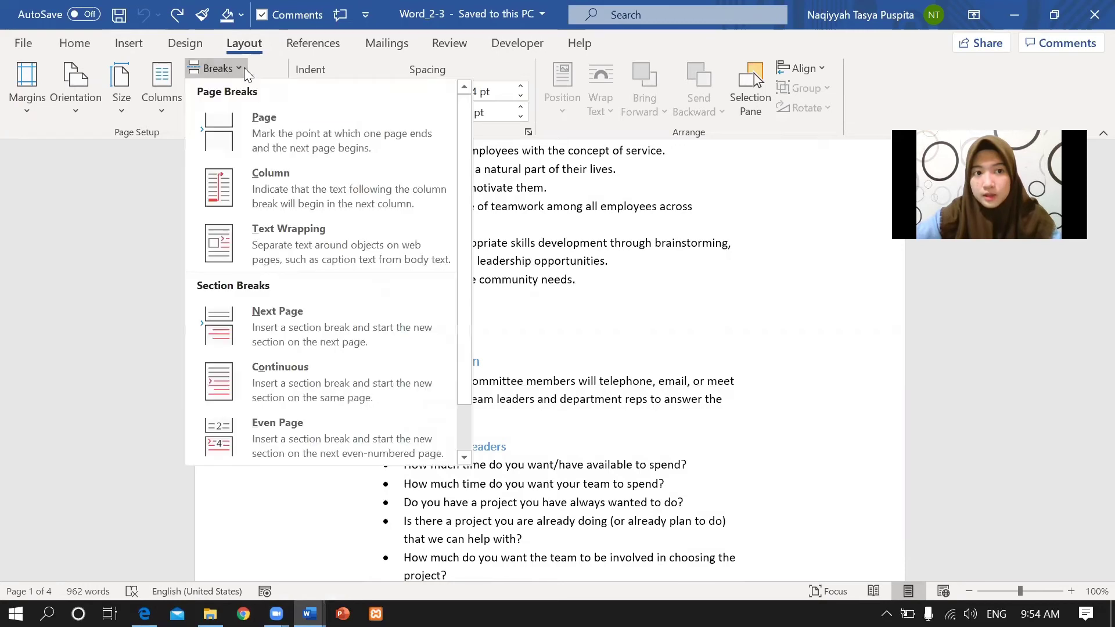
pyautogui.click(263, 131)
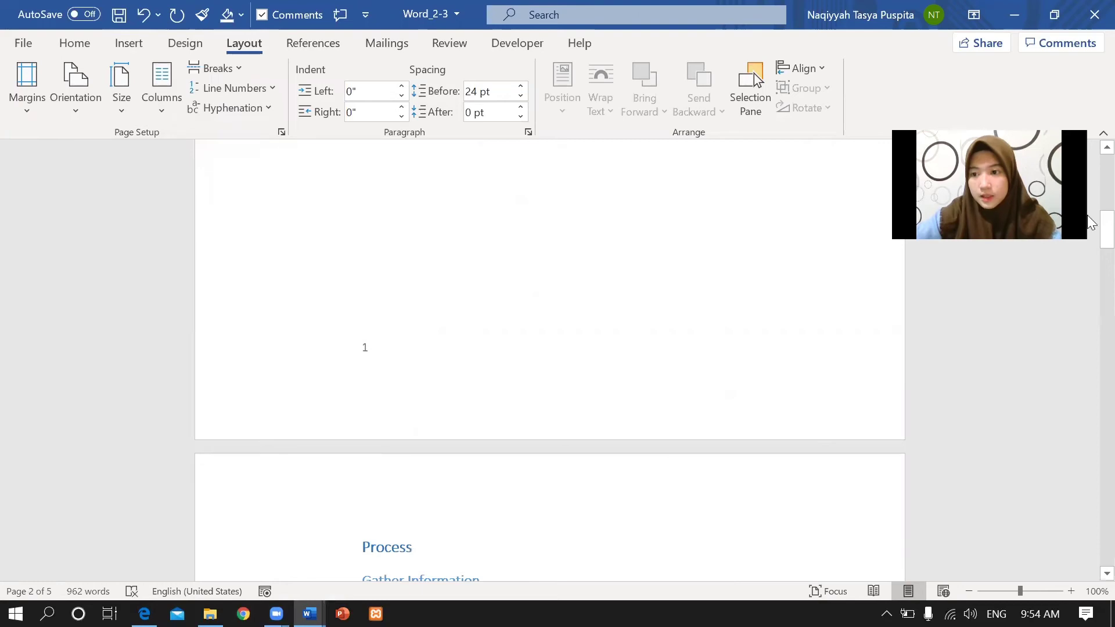
pyautogui.scroll(-5, 1089, 264)
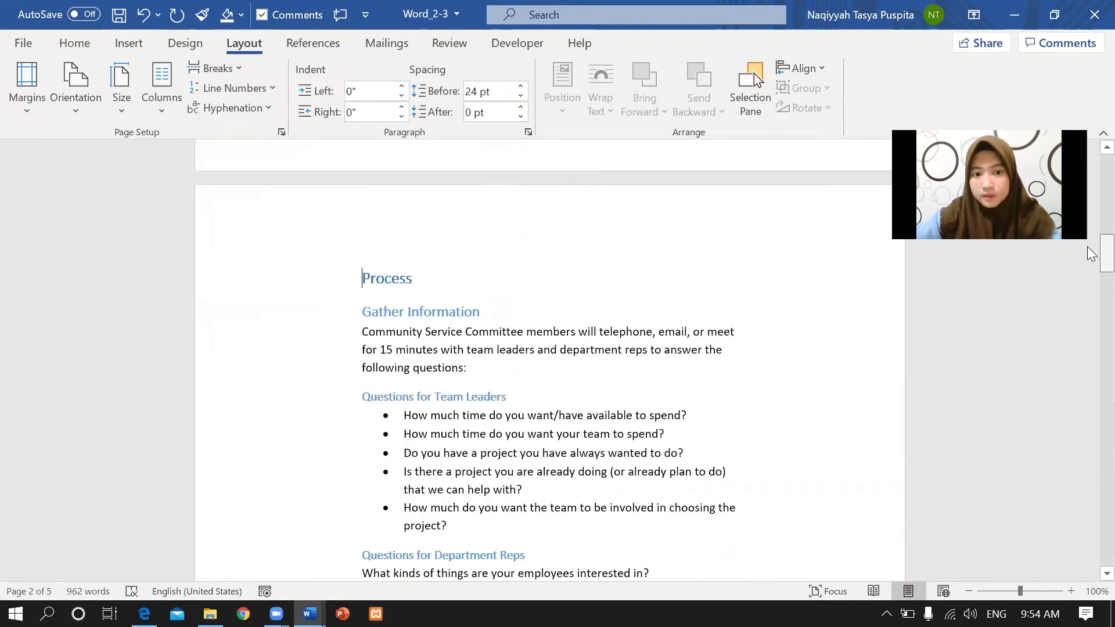
pyautogui.moveTo(1107, 254)
pyautogui.mouseDown()
pyautogui.moveTo(1106, 198)
pyautogui.moveTo(1106, 256)
pyautogui.mouseUp()
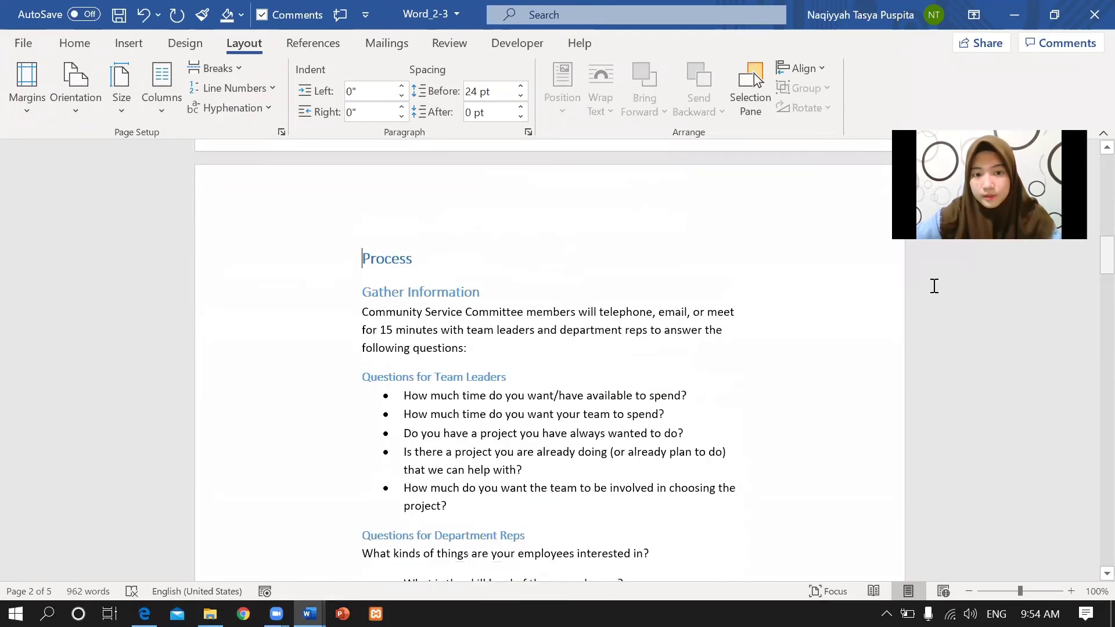
# Read Task 10's Next Page section break from 'Carry out Project' in the lecture PDF, then return to Word.
pyautogui.moveTo(144, 614)
pyautogui.click(191, 535)
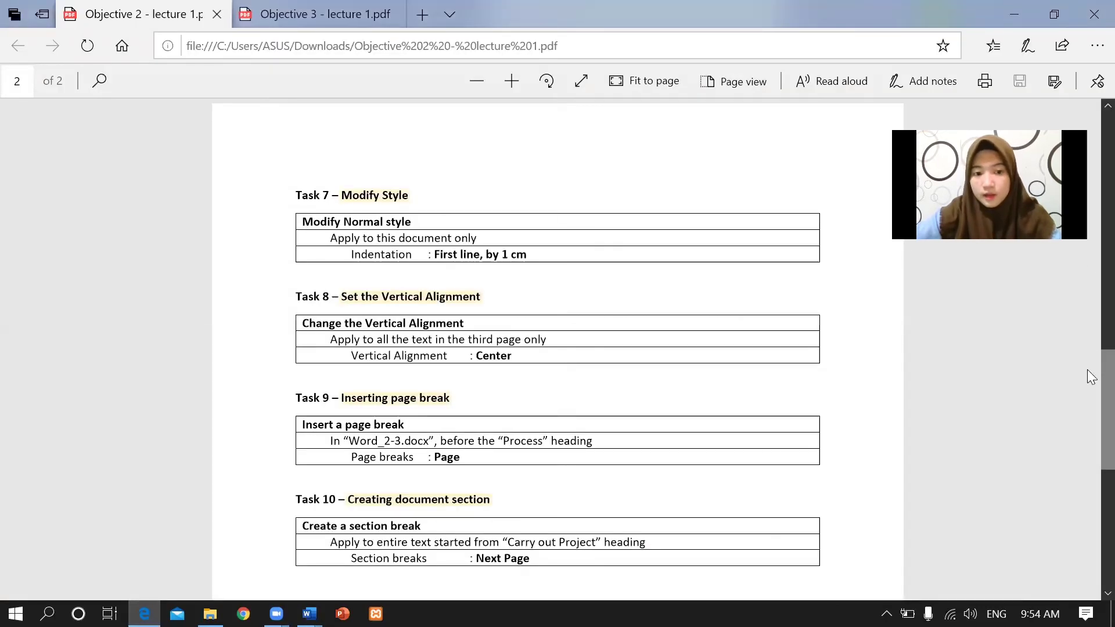
pyautogui.scroll(-2, 1088, 377)
pyautogui.scroll(-2, 1089, 407)
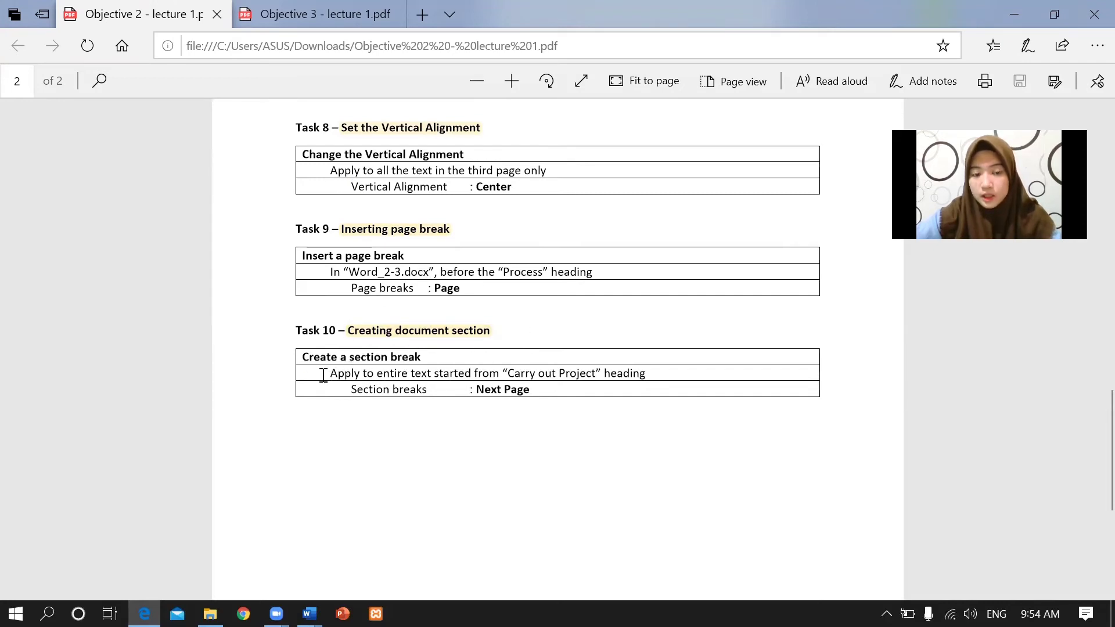
pyautogui.moveTo(328, 374); pyautogui.dragTo(646, 375)
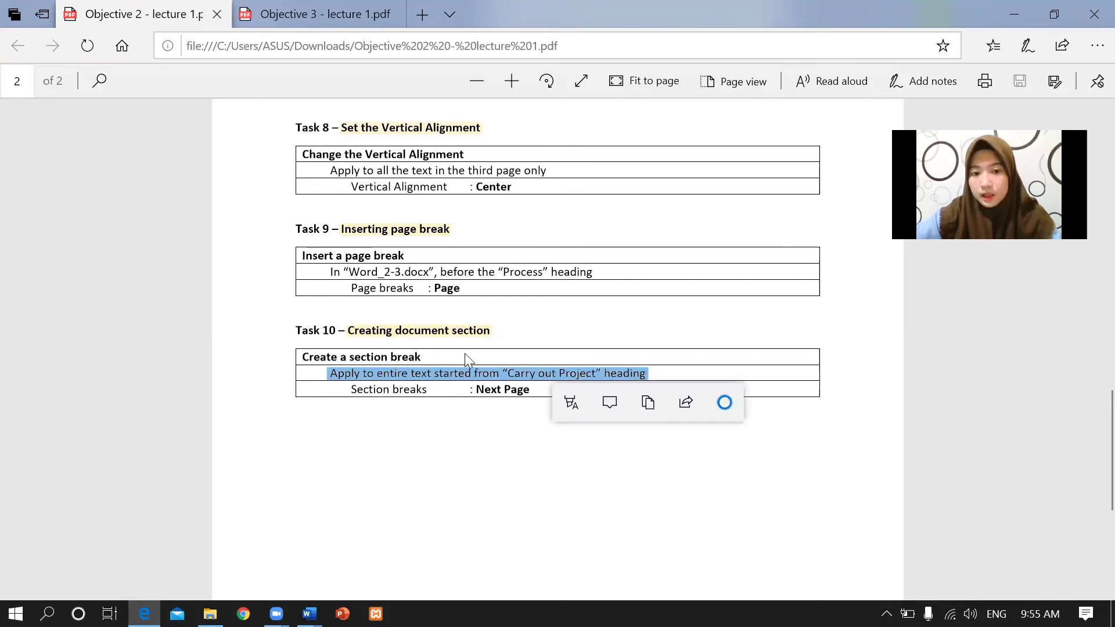
pyautogui.click(512, 375)
pyautogui.moveTo(504, 373); pyautogui.dragTo(602, 370)
pyautogui.click(406, 389)
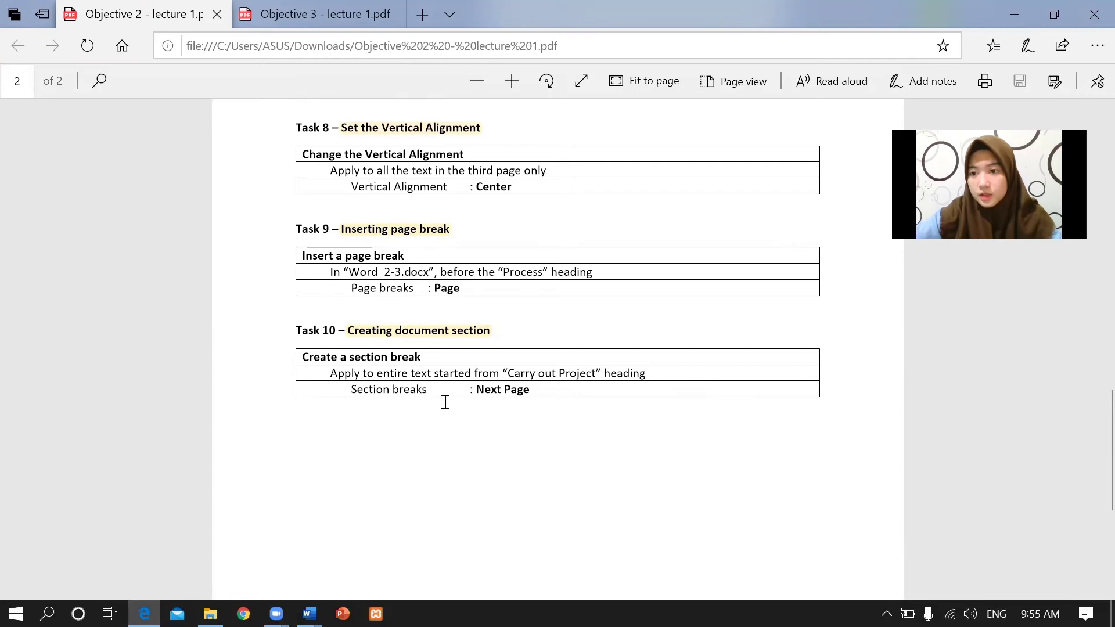
pyautogui.moveTo(309, 614)
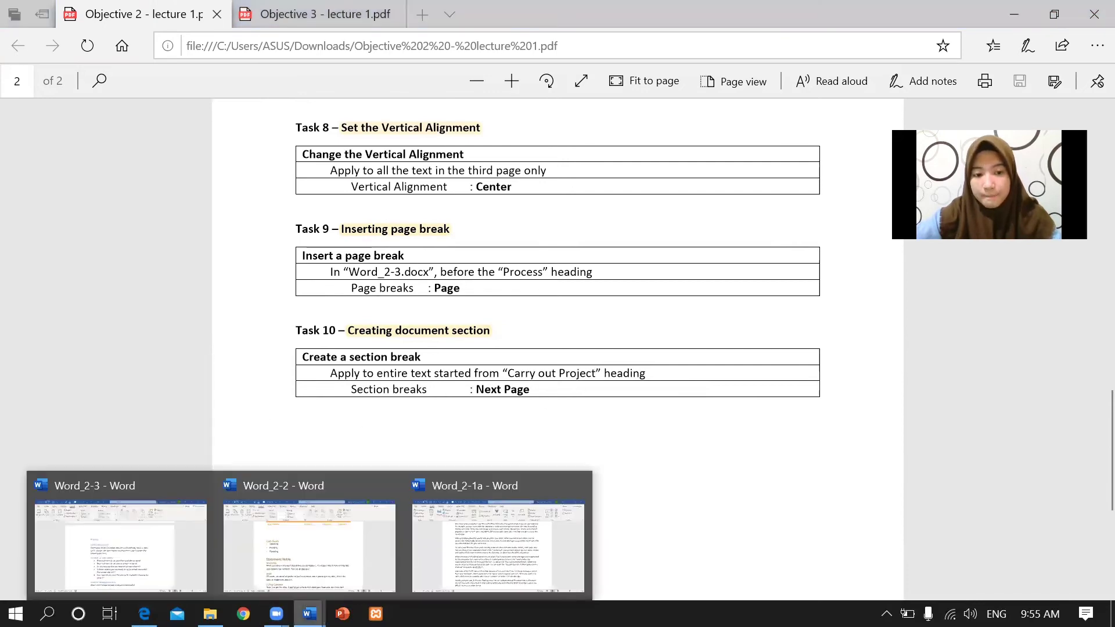
pyautogui.click(346, 572)
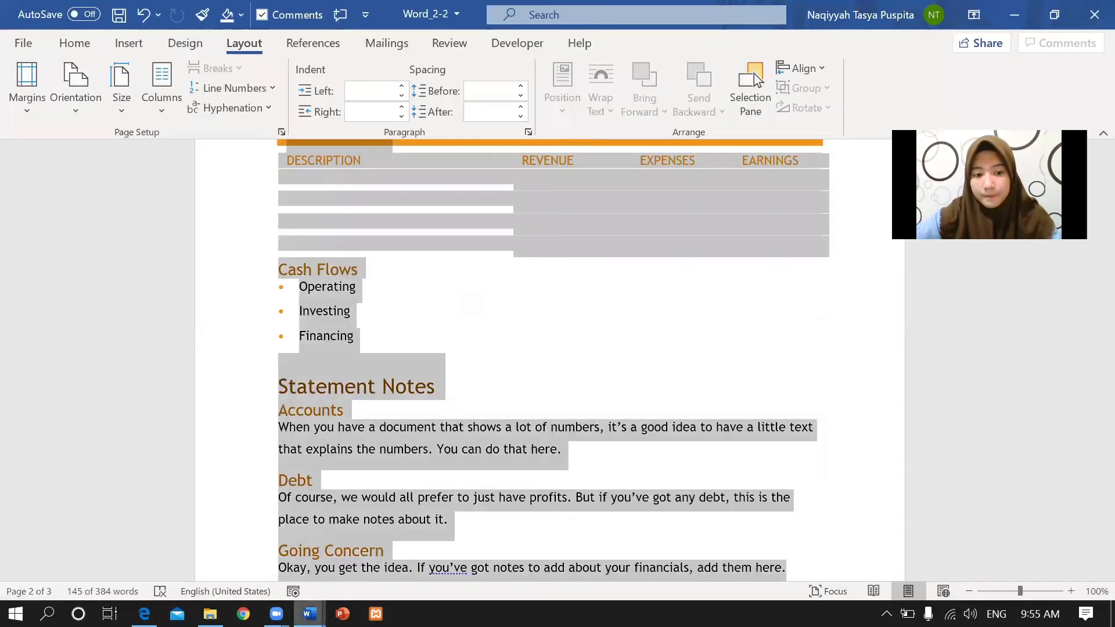
# In Word_2-3, insert a Next Page section break before 'Carry out project' so it starts page 5.
pyautogui.click(184, 568)
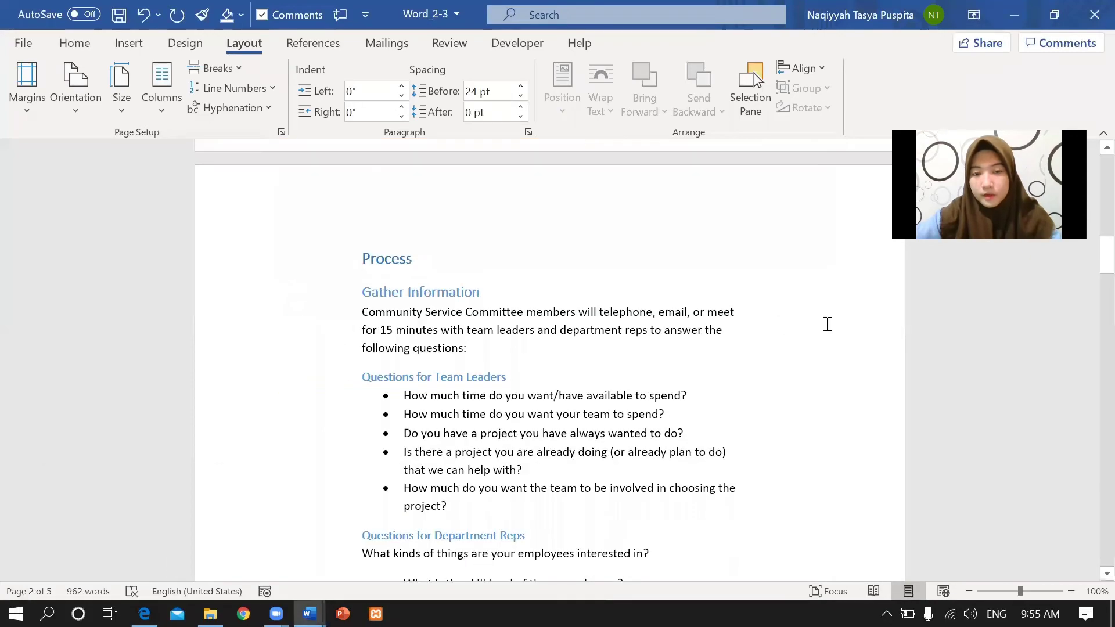
pyautogui.moveTo(1088, 252); pyautogui.dragTo(1090, 460)
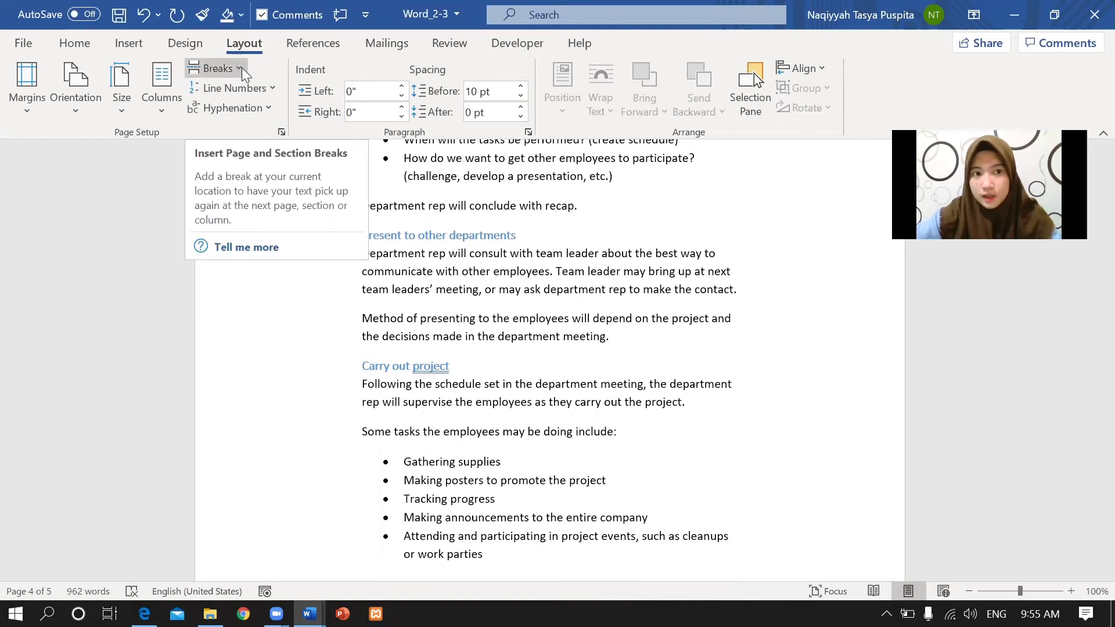
pyautogui.click(216, 68)
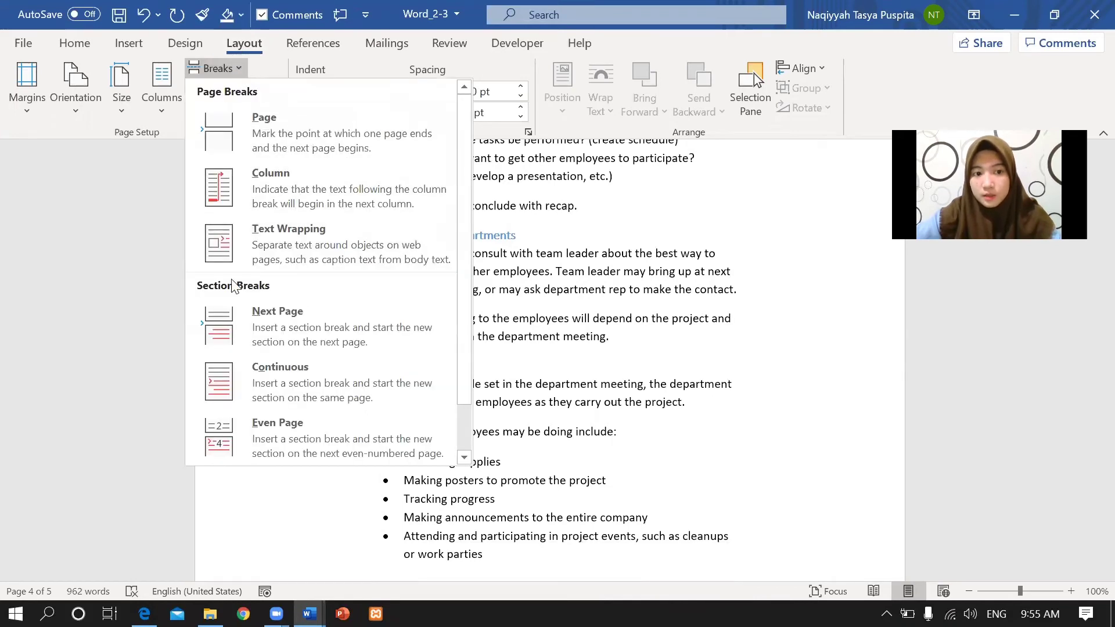
pyautogui.click(251, 323)
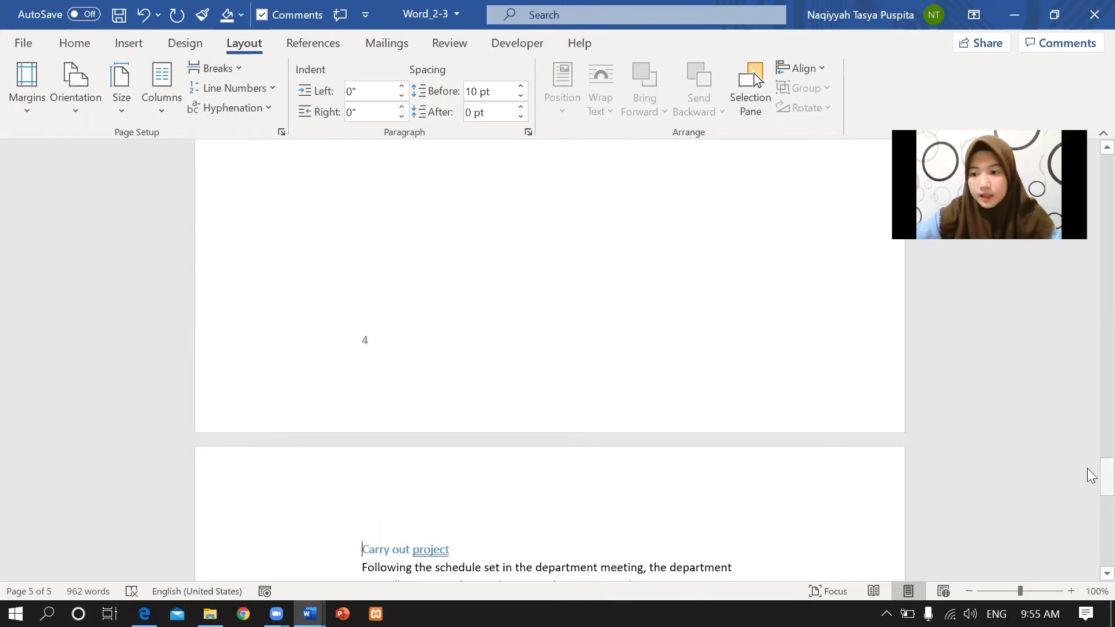
pyautogui.moveTo(1088, 470); pyautogui.dragTo(1090, 168)
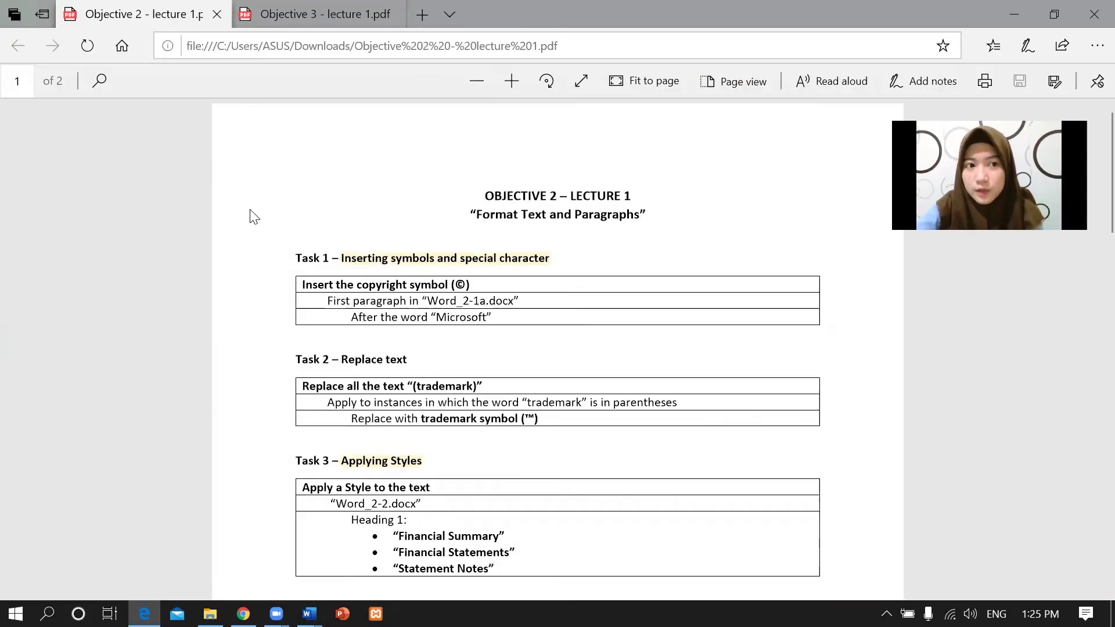
# Review Task 1's 3-column, 10-row table in the Objective 3 PDF, then bring up Word_3-1.
pyautogui.hotkey('ctrl', 'Tab')
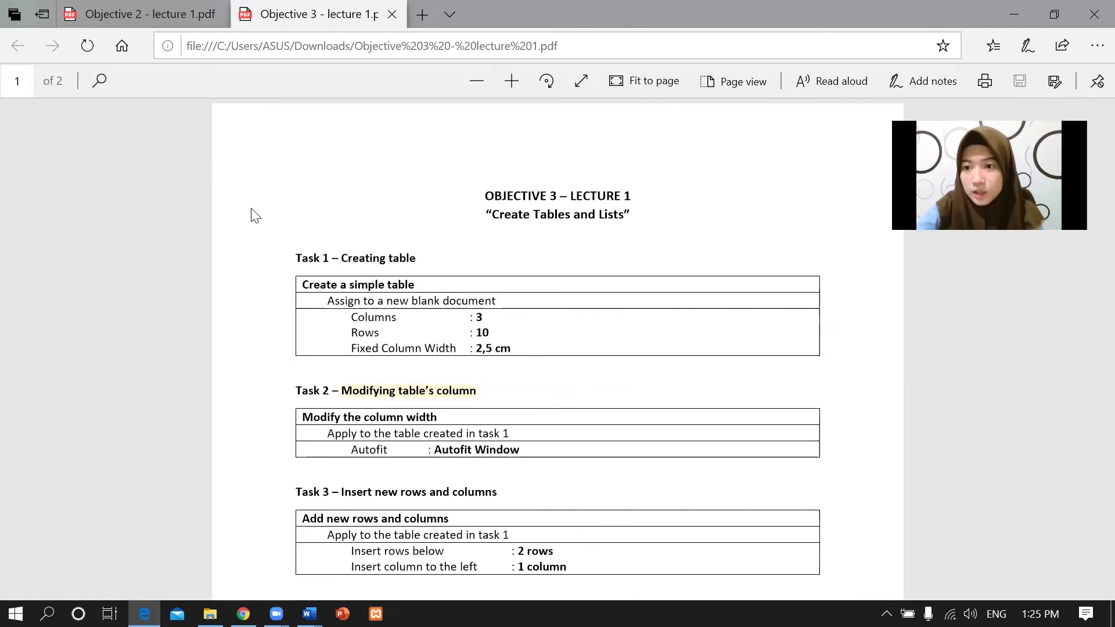
pyautogui.press('End')
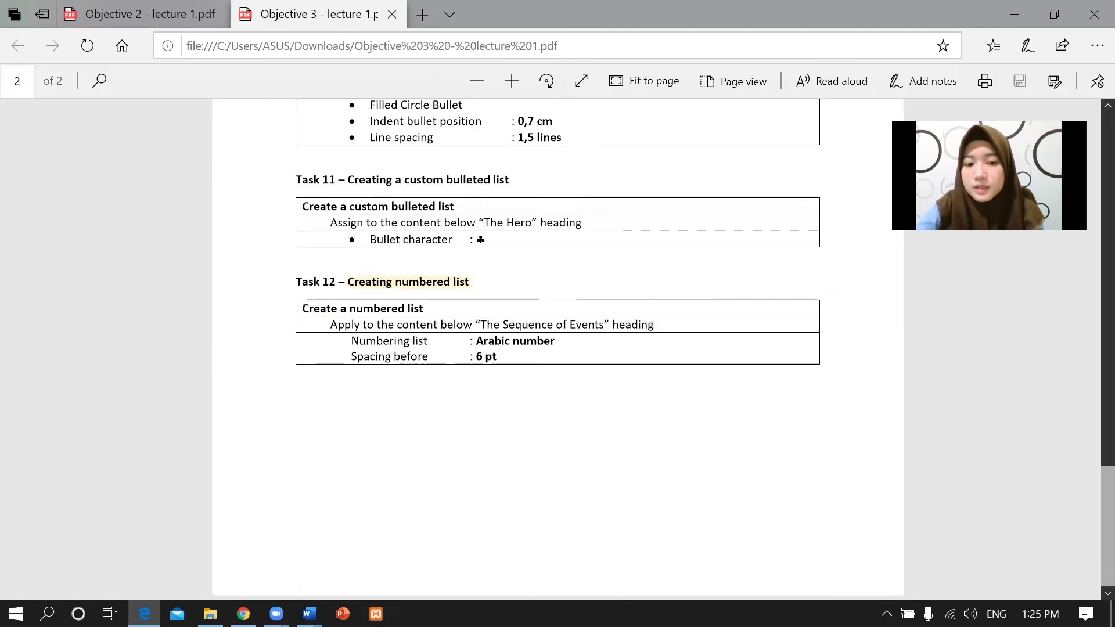
pyautogui.press('Home')
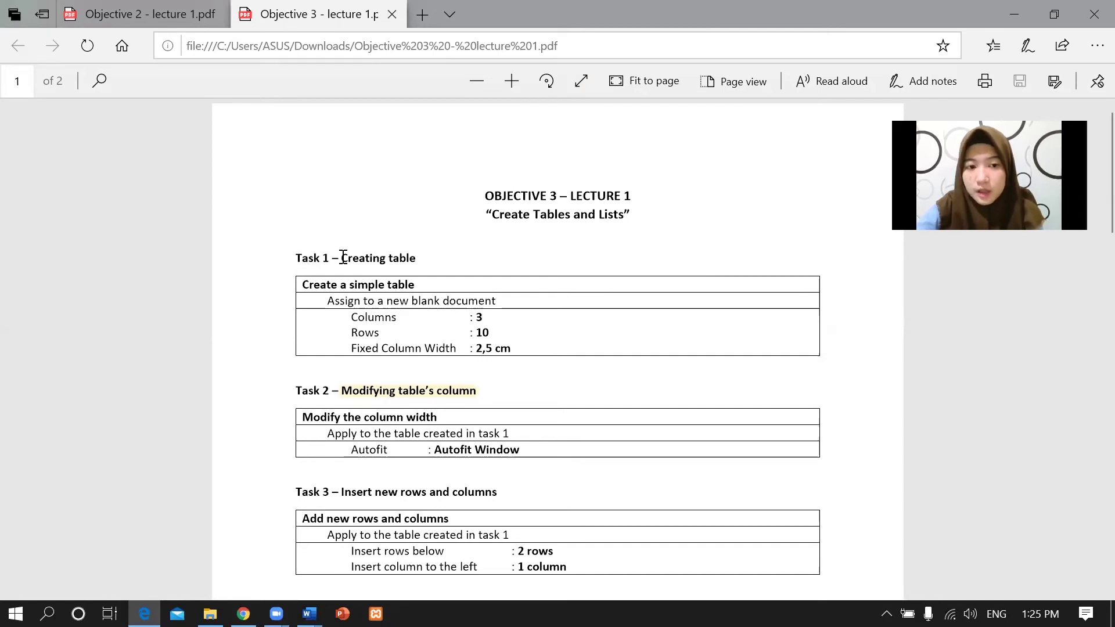
pyautogui.moveTo(338, 258); pyautogui.dragTo(522, 307)
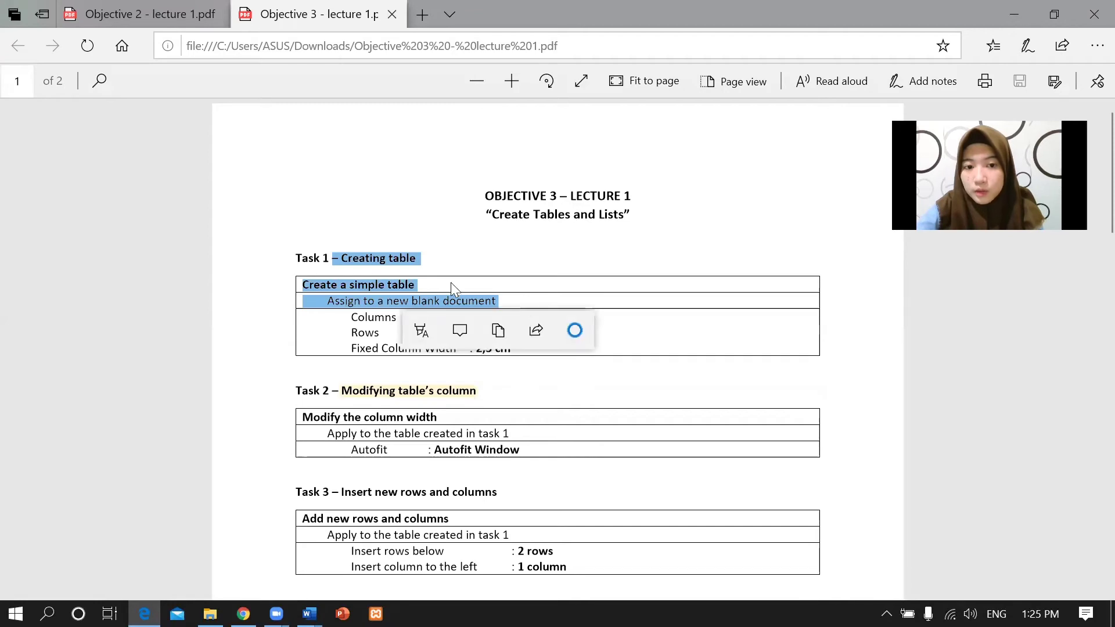
pyautogui.click(437, 295)
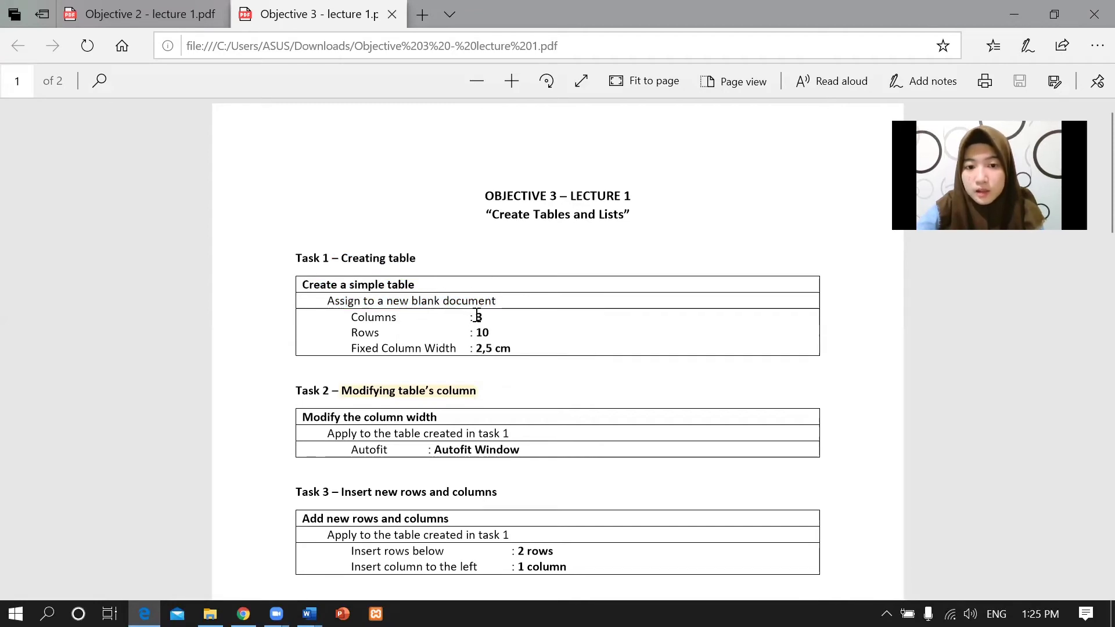
pyautogui.moveTo(476, 317); pyautogui.dragTo(511, 349)
pyautogui.click(515, 337)
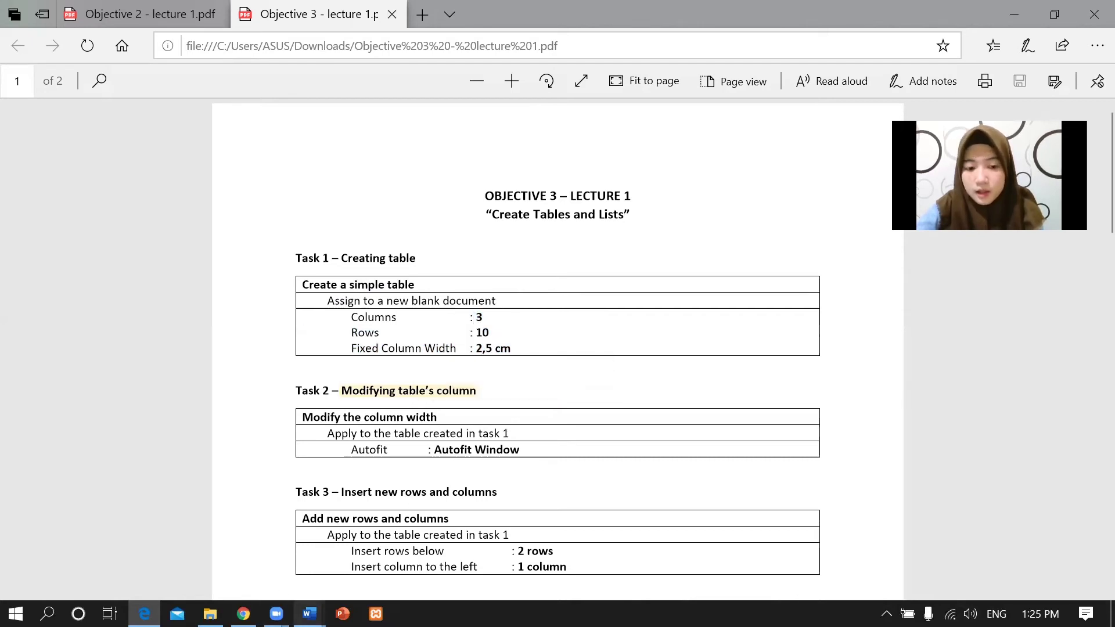
pyautogui.moveTo(310, 614)
pyautogui.click(548, 554)
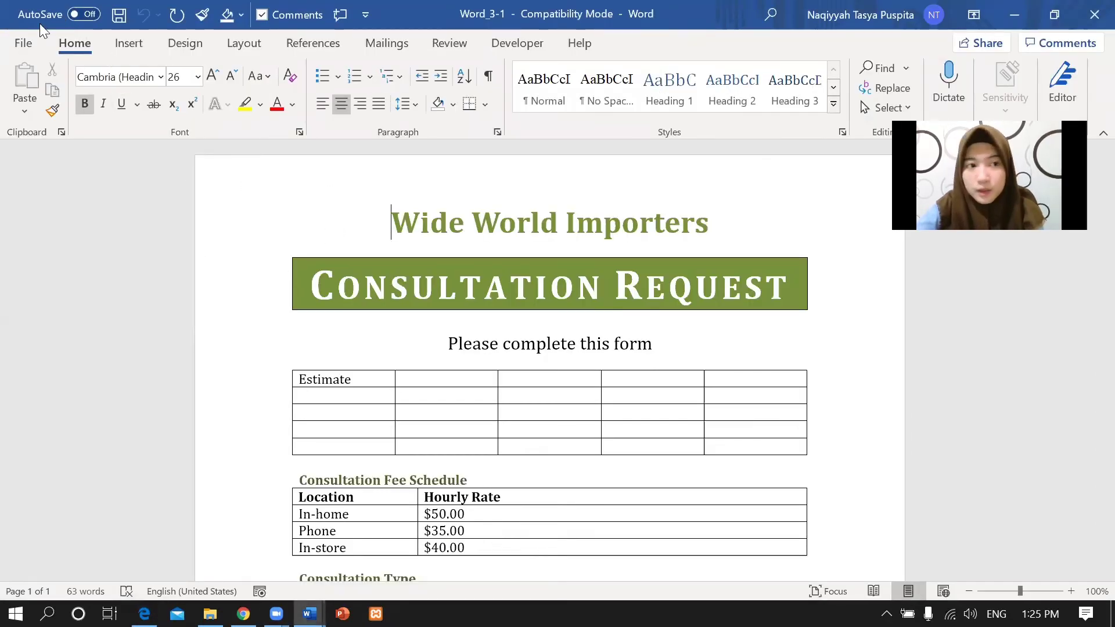
# Create a new blank document.
pyautogui.click(23, 43)
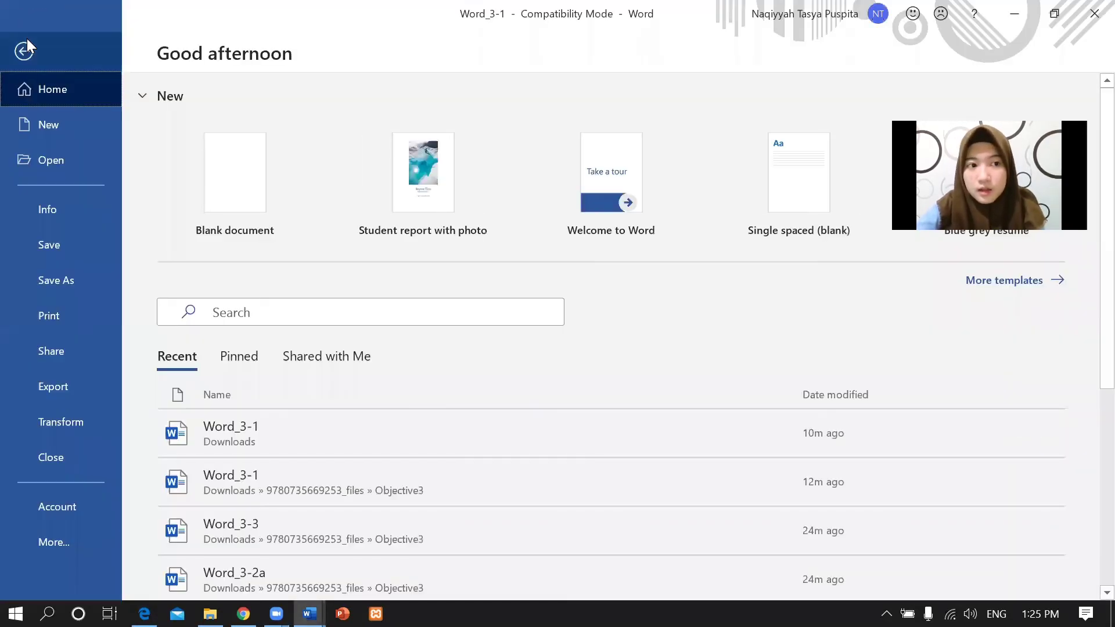
pyautogui.click(51, 120)
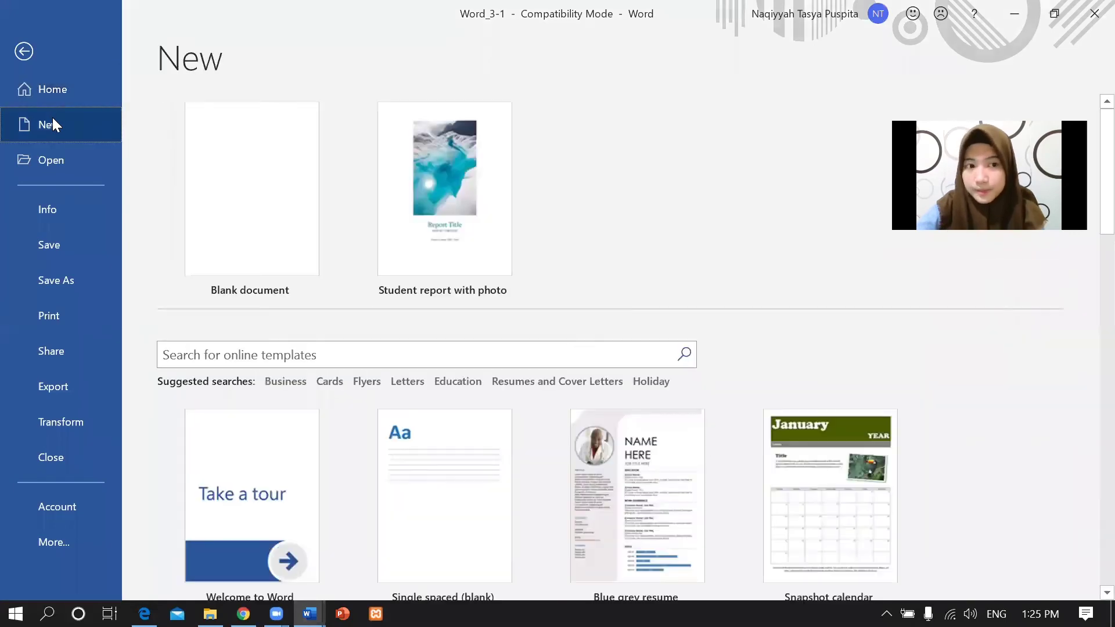
pyautogui.click(243, 165)
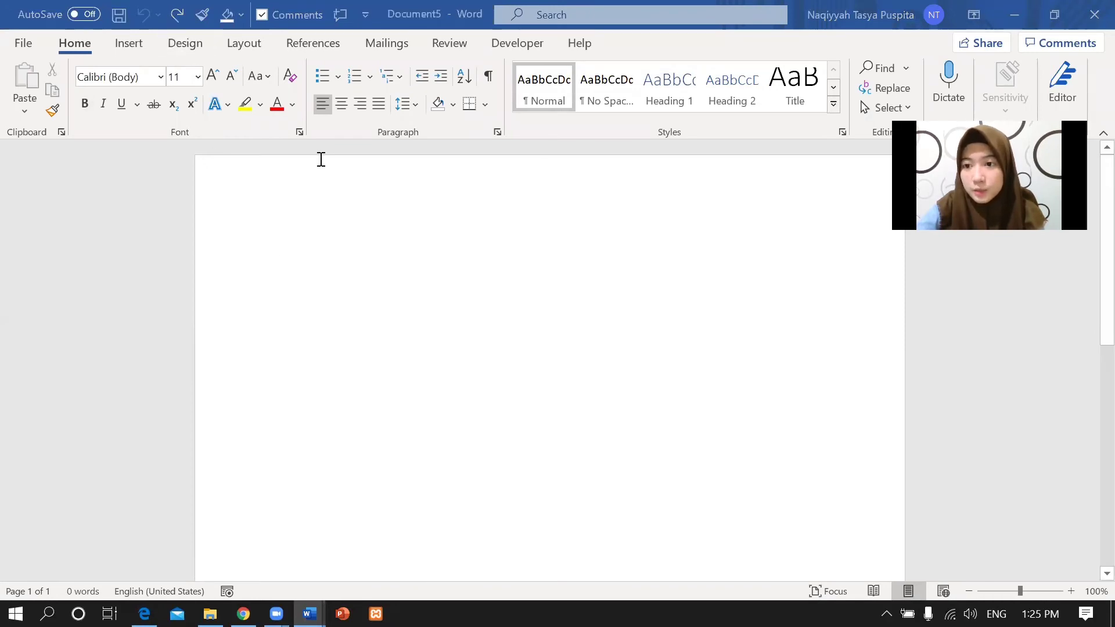
# Bring up the Insert Table dialog for the new document.
pyautogui.click(134, 46)
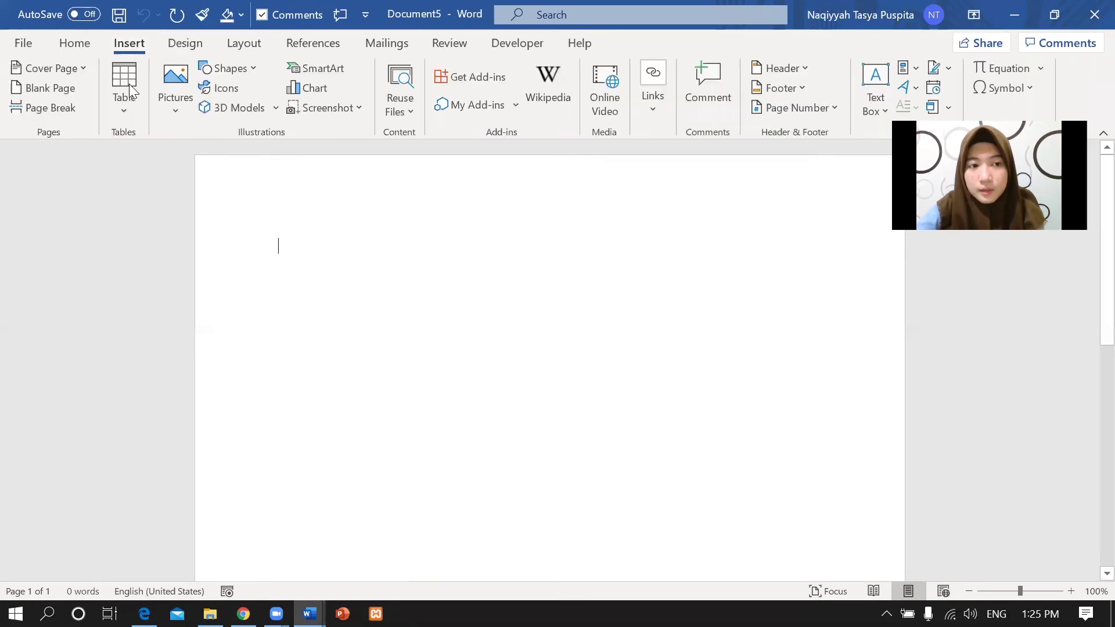
pyautogui.click(126, 101)
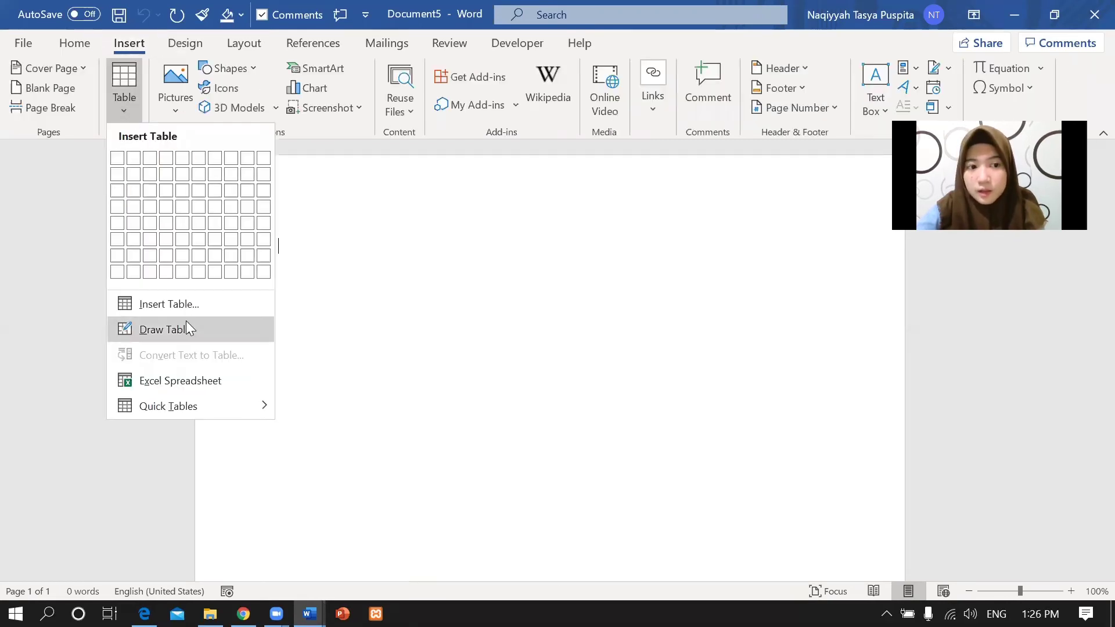
pyautogui.click(187, 304)
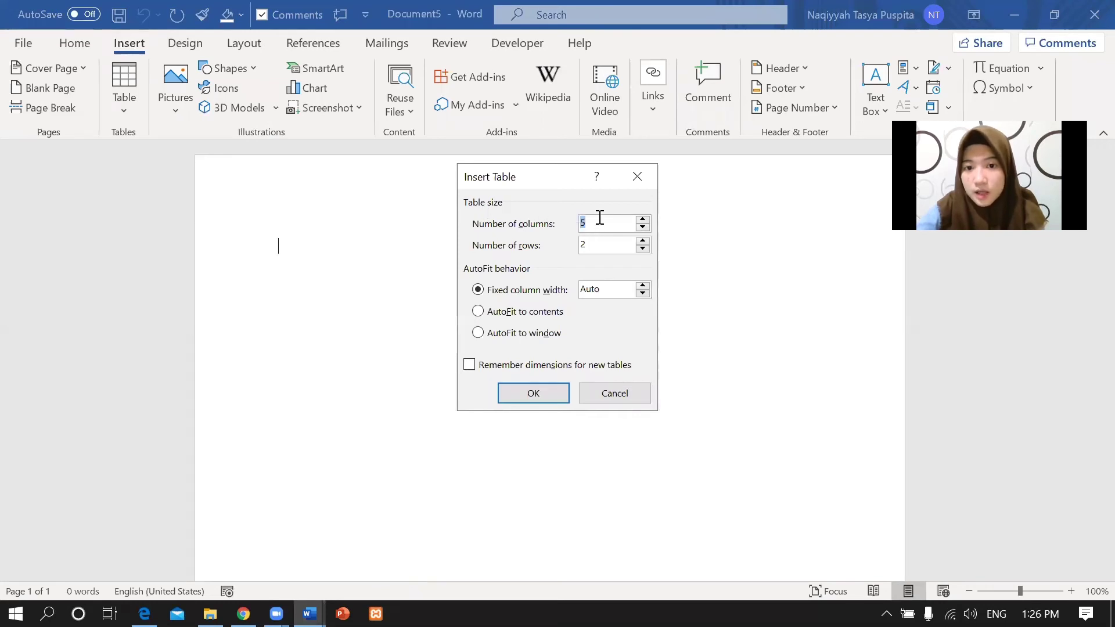
# Insert a 3-column, 10-row table with a fixed column width of 2.5 cm.
pyautogui.press('BackSpace')
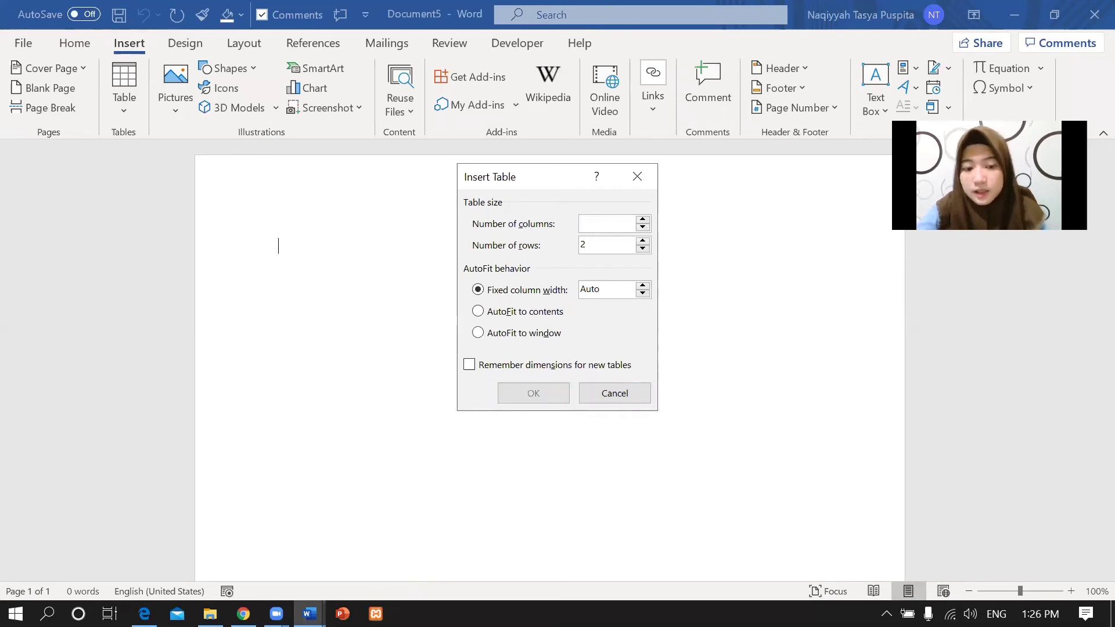
pyautogui.write('3')
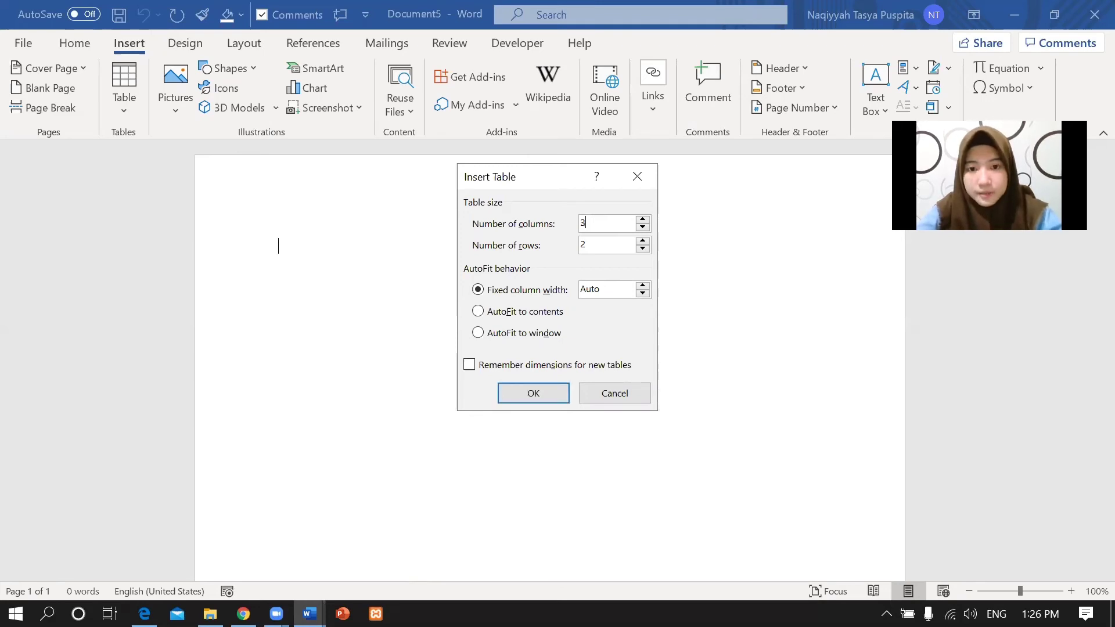
pyautogui.click(602, 242)
pyautogui.press('BackSpace')
pyautogui.write('10')
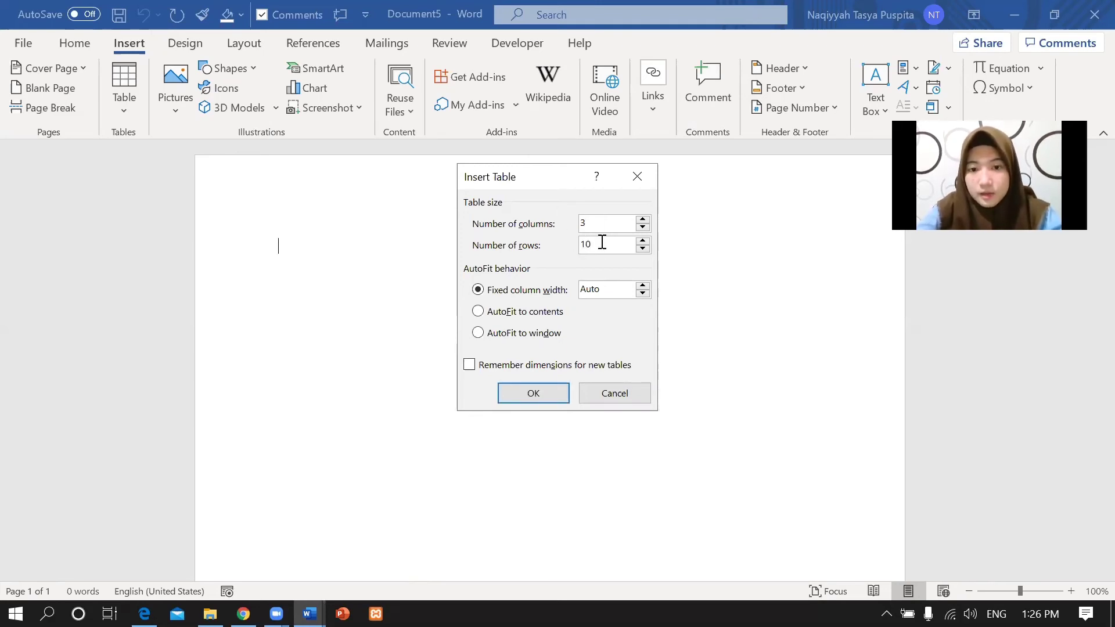
pyautogui.click(601, 289)
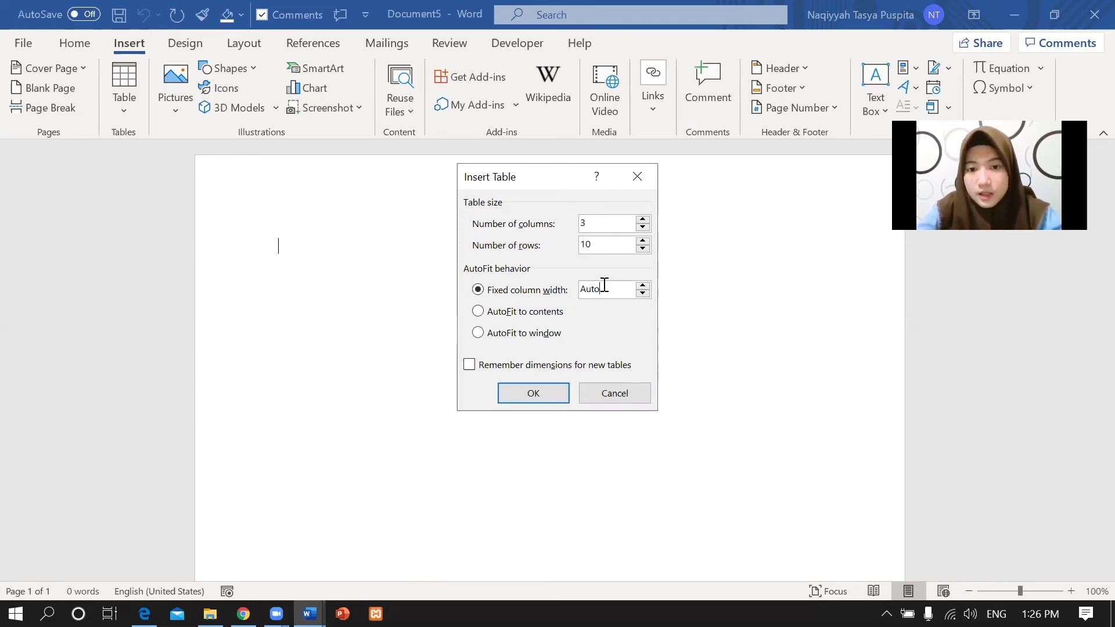
pyautogui.press('BackSpace')
pyautogui.press('BackSpace')
pyautogui.press('BackSpace')
pyautogui.press('BackSpace')
pyautogui.write('2.5')
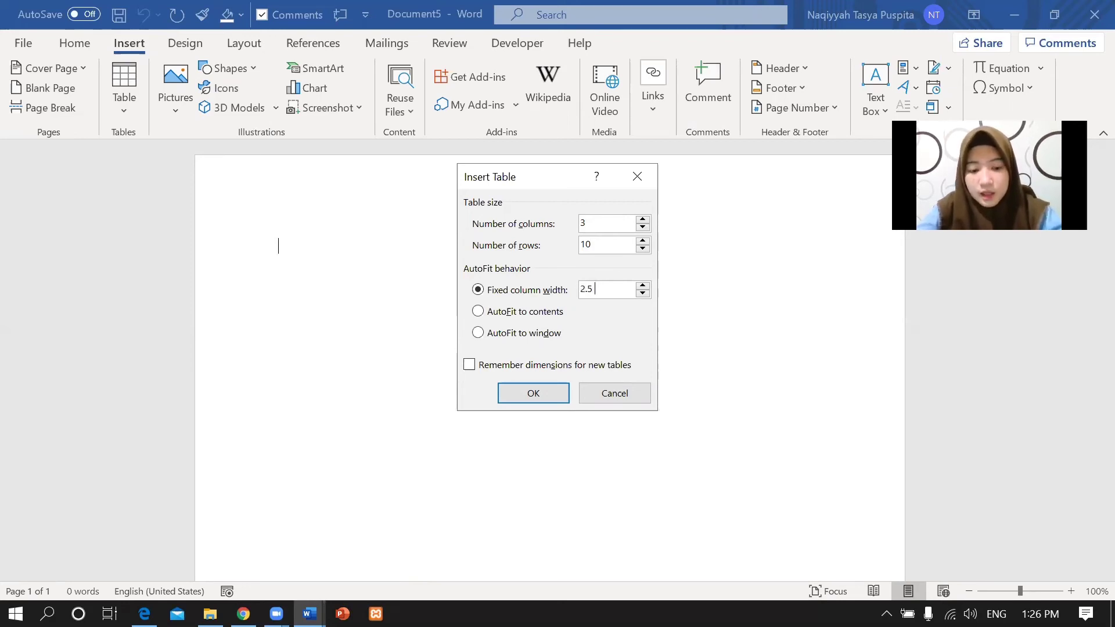
pyautogui.press('Tab')
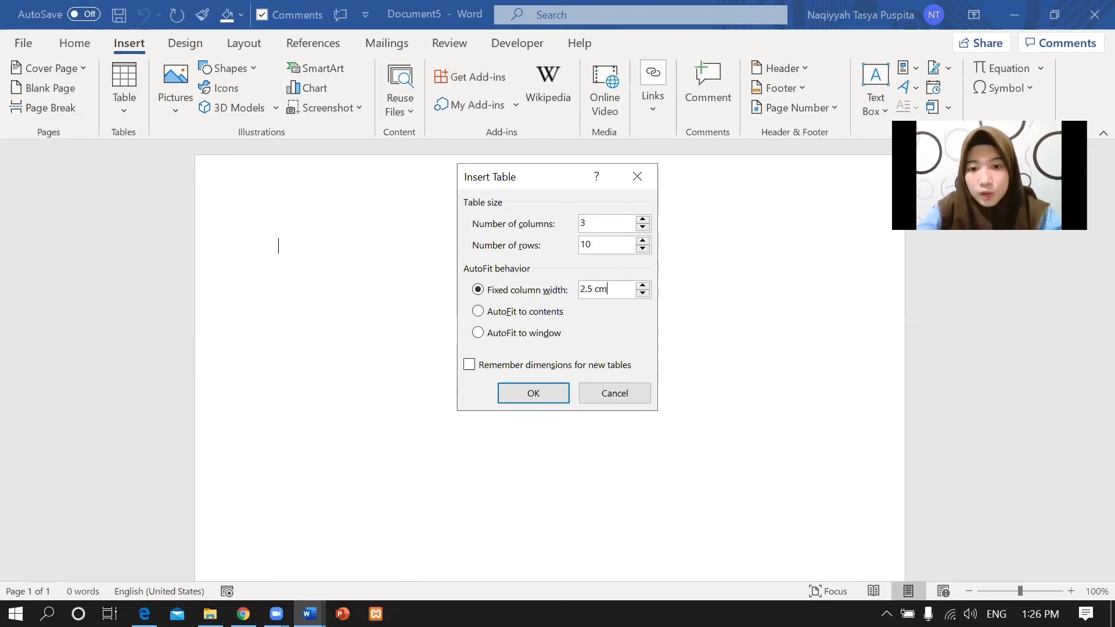
pyautogui.click(539, 390)
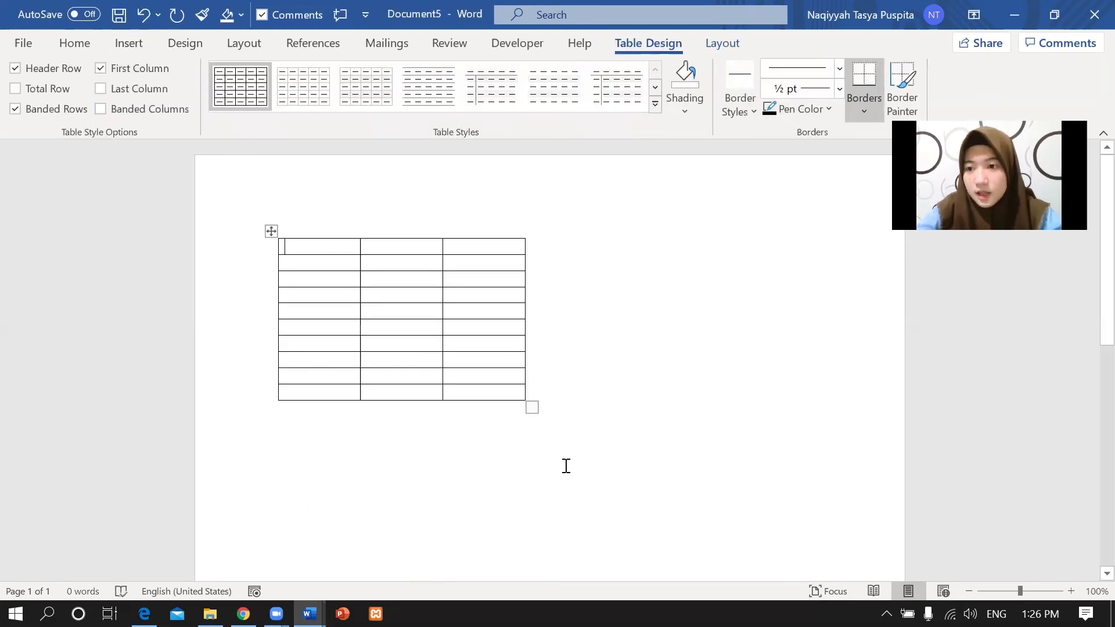
pyautogui.click(144, 613)
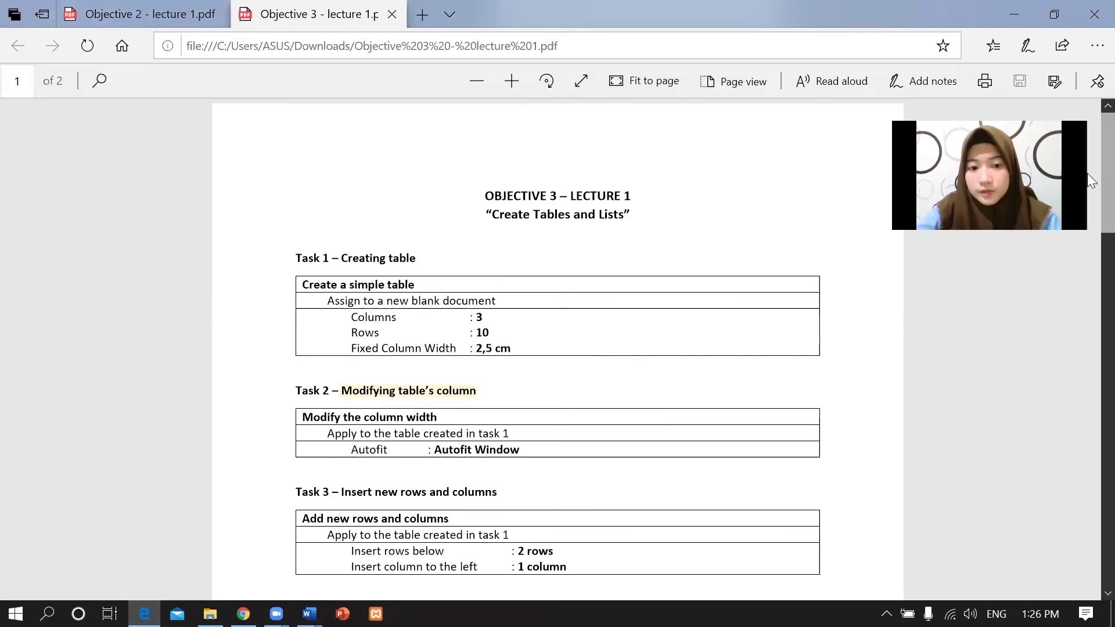
pyautogui.scroll(-1, 1088, 180)
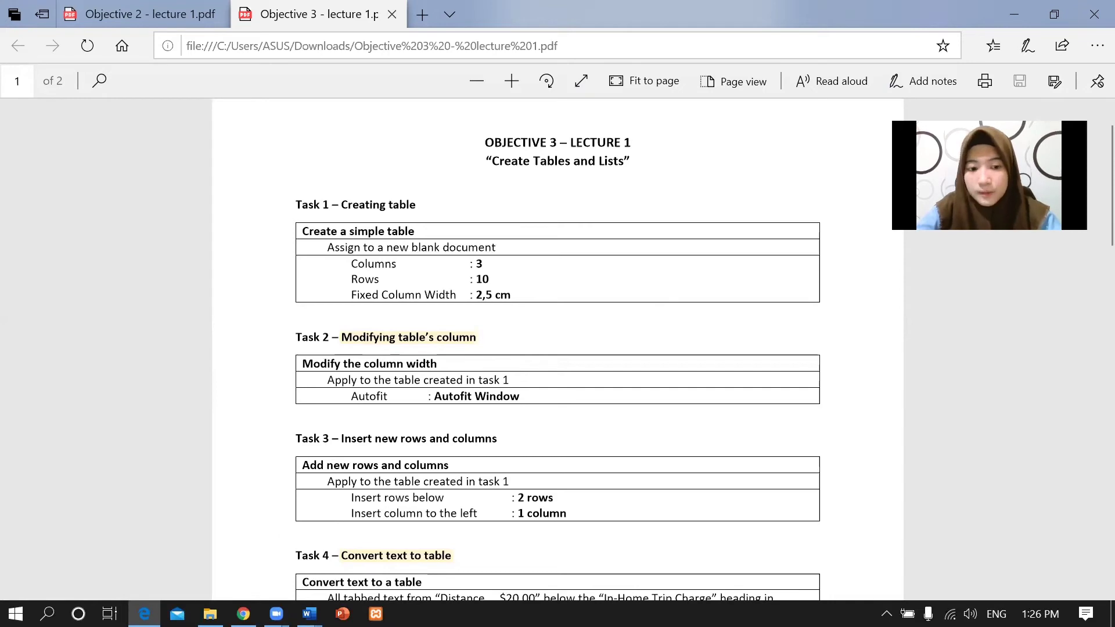
pyautogui.moveTo(310, 614)
pyautogui.click(604, 562)
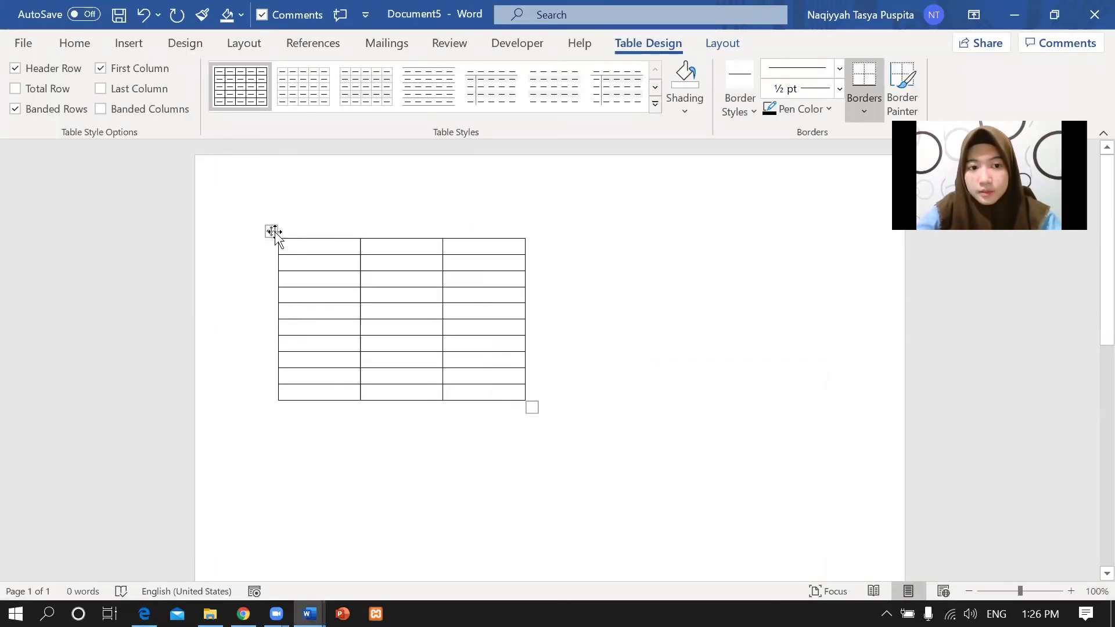
# Select the whole table and AutoFit it to the window so it spans the page width.
pyautogui.moveTo(279, 245); pyautogui.dragTo(519, 416)
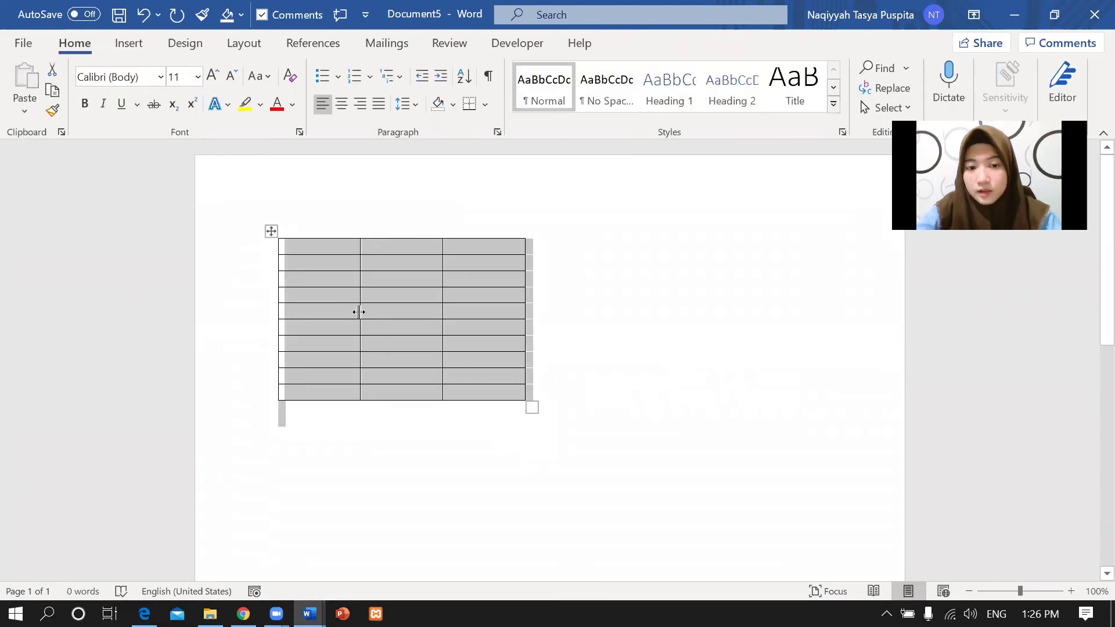
pyautogui.click(270, 231)
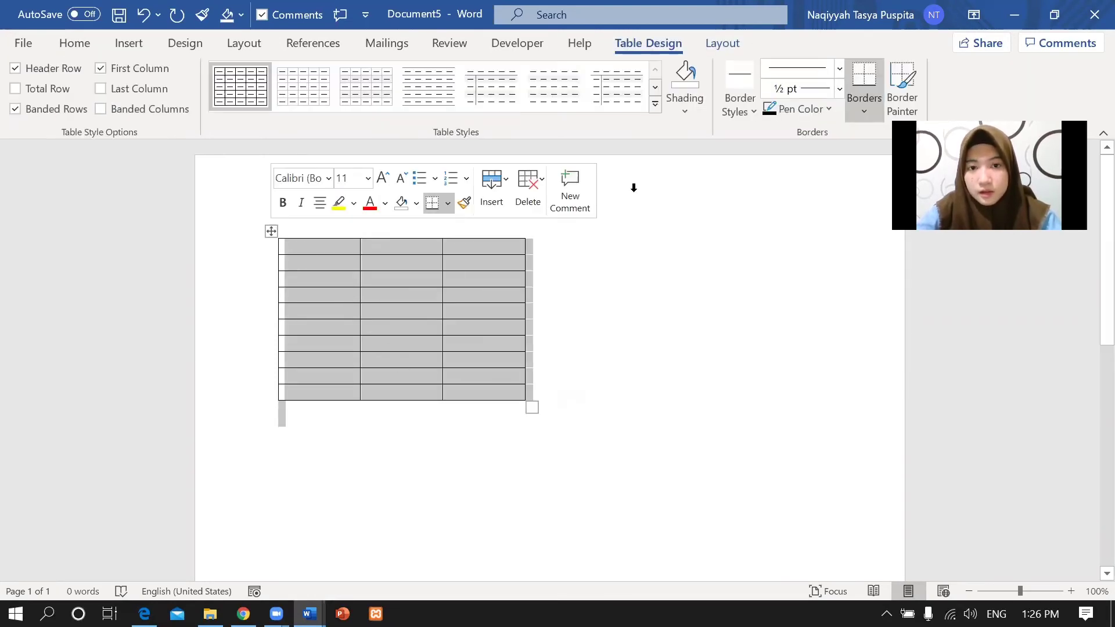
pyautogui.click(737, 44)
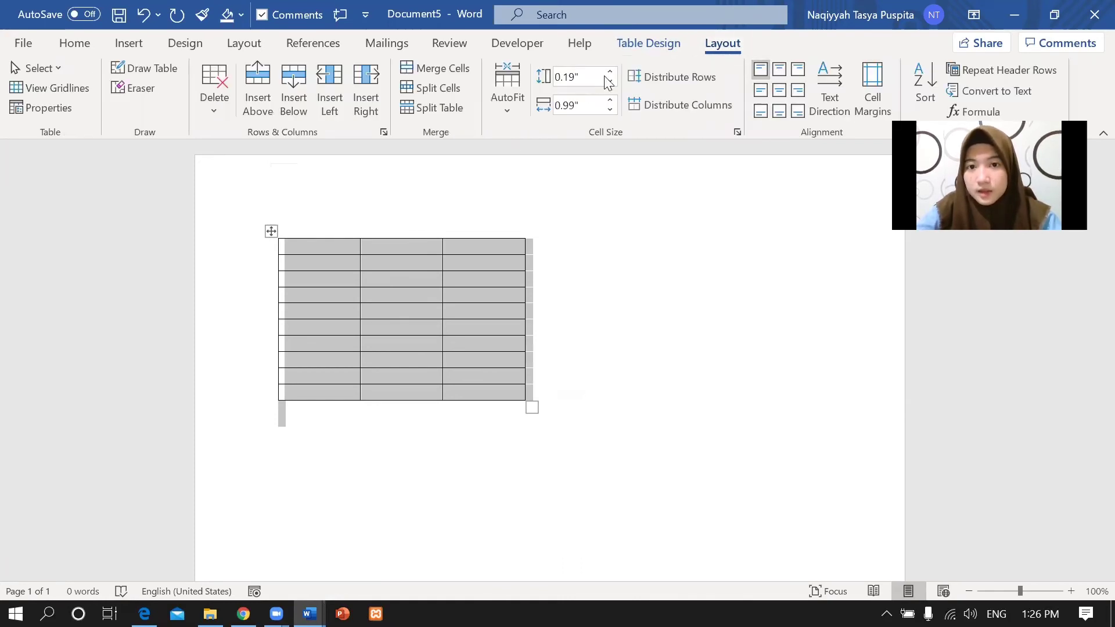
pyautogui.click(507, 113)
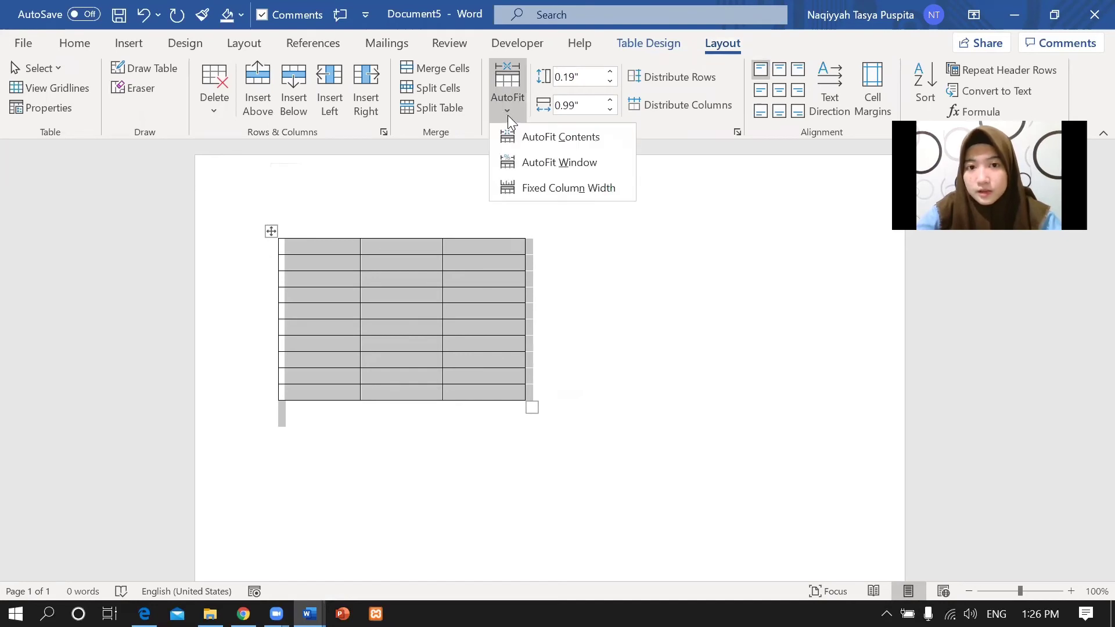
pyautogui.click(538, 161)
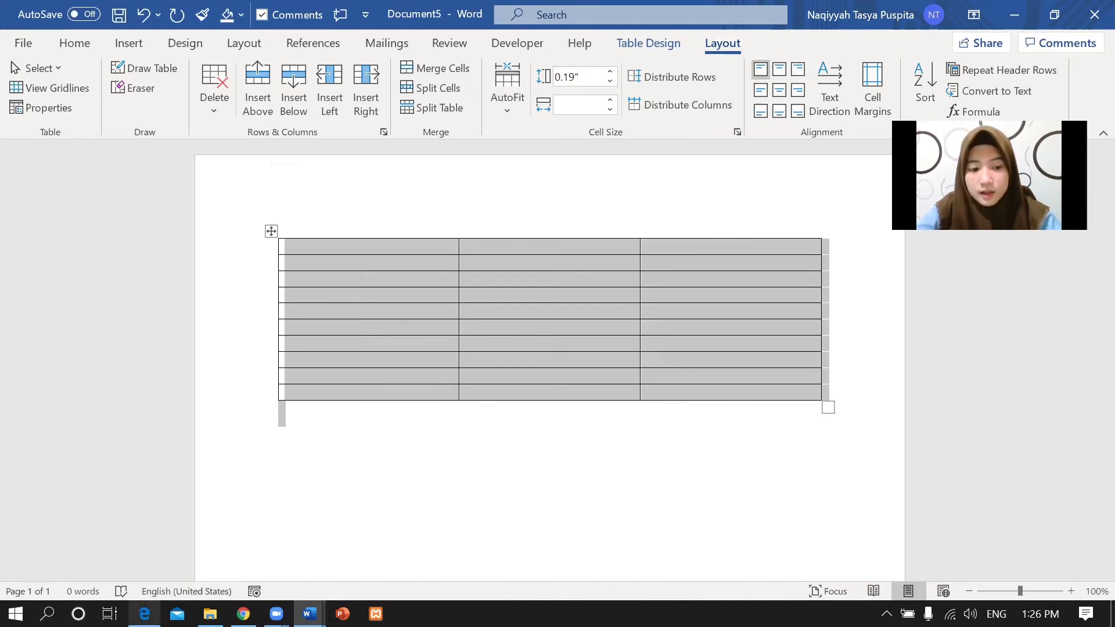
pyautogui.click(144, 613)
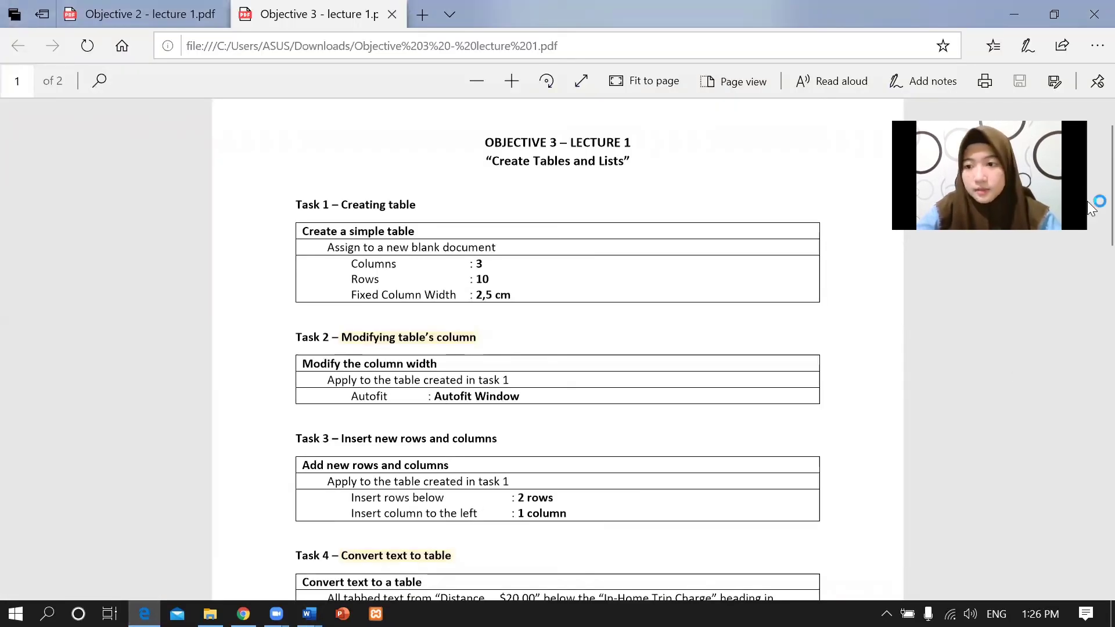
# Read Task 3's instructions: insert 2 rows below and 1 column to the left, then return to Document5.
pyautogui.scroll(-3, 1087, 241)
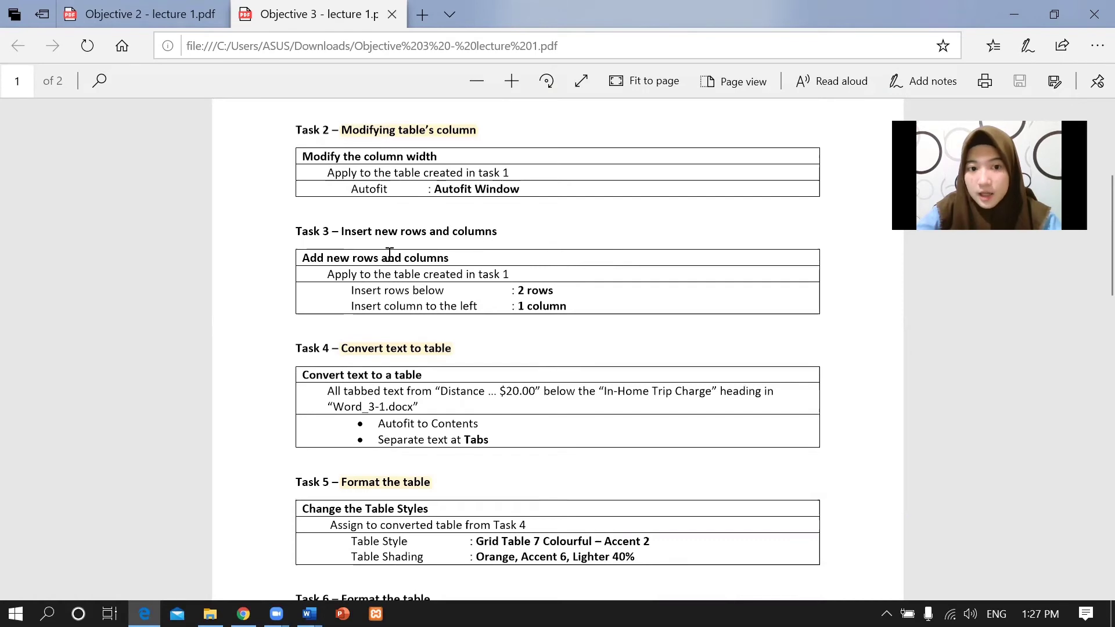
pyautogui.moveTo(352, 290); pyautogui.dragTo(567, 290)
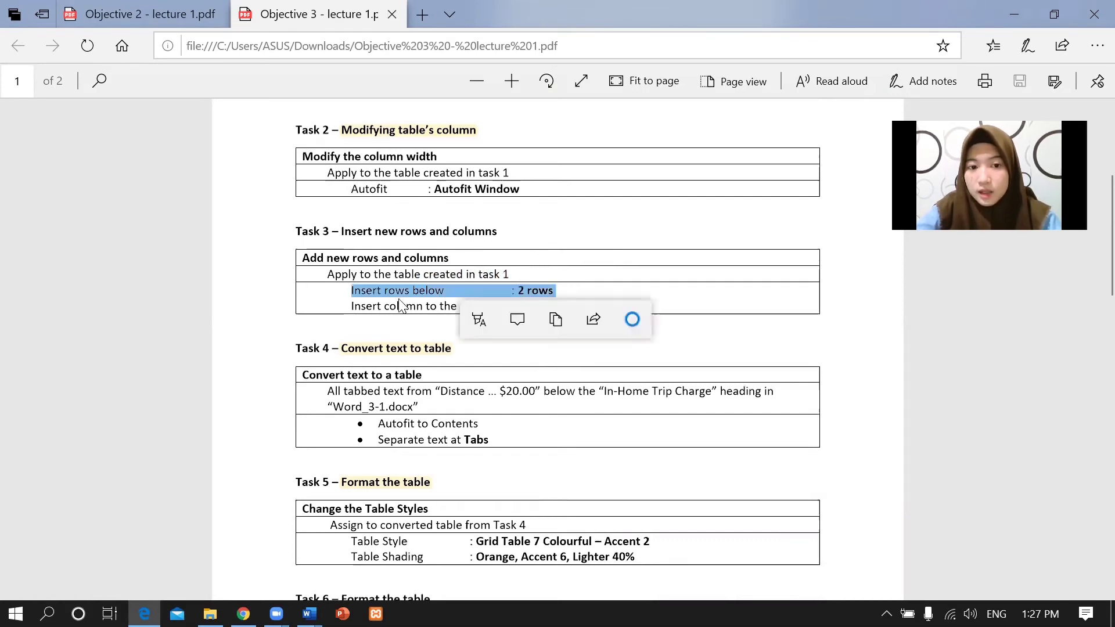
pyautogui.click(346, 302)
pyautogui.moveTo(360, 306); pyautogui.dragTo(587, 308)
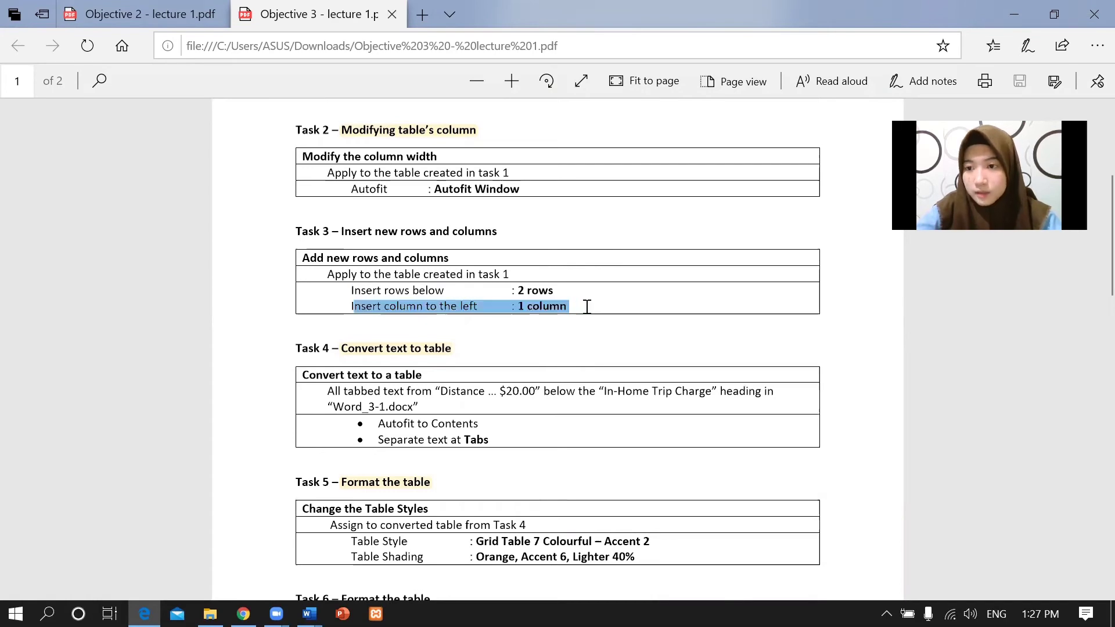
pyautogui.click(540, 264)
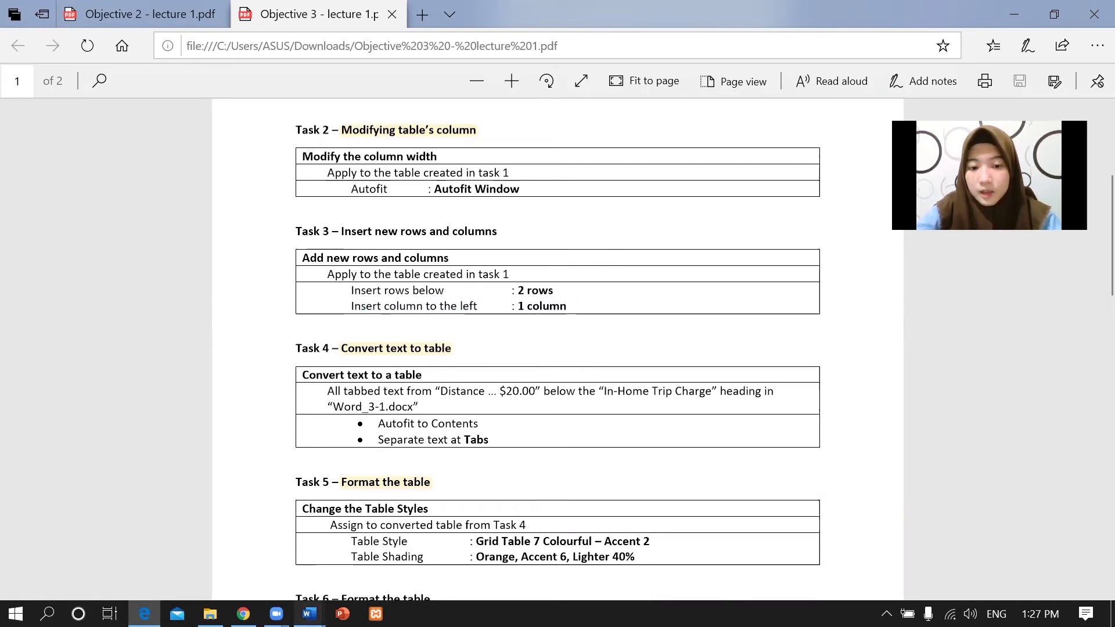
pyautogui.moveTo(310, 613)
pyautogui.click(662, 548)
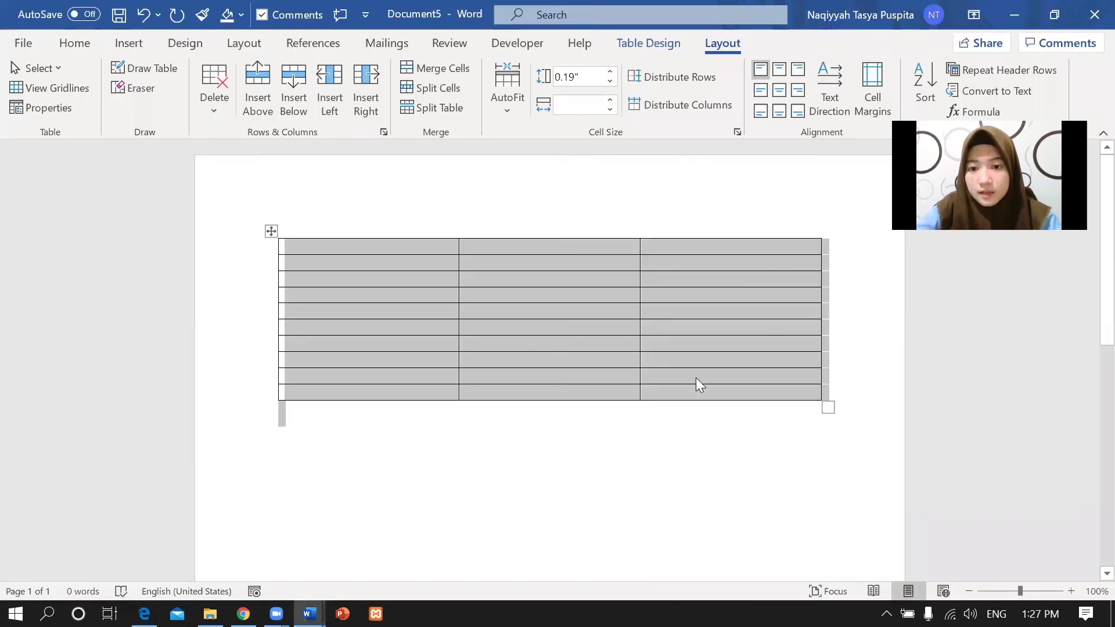
# Insert two rows below the last table row, making the table 12 rows by 3 columns.
pyautogui.click(691, 392)
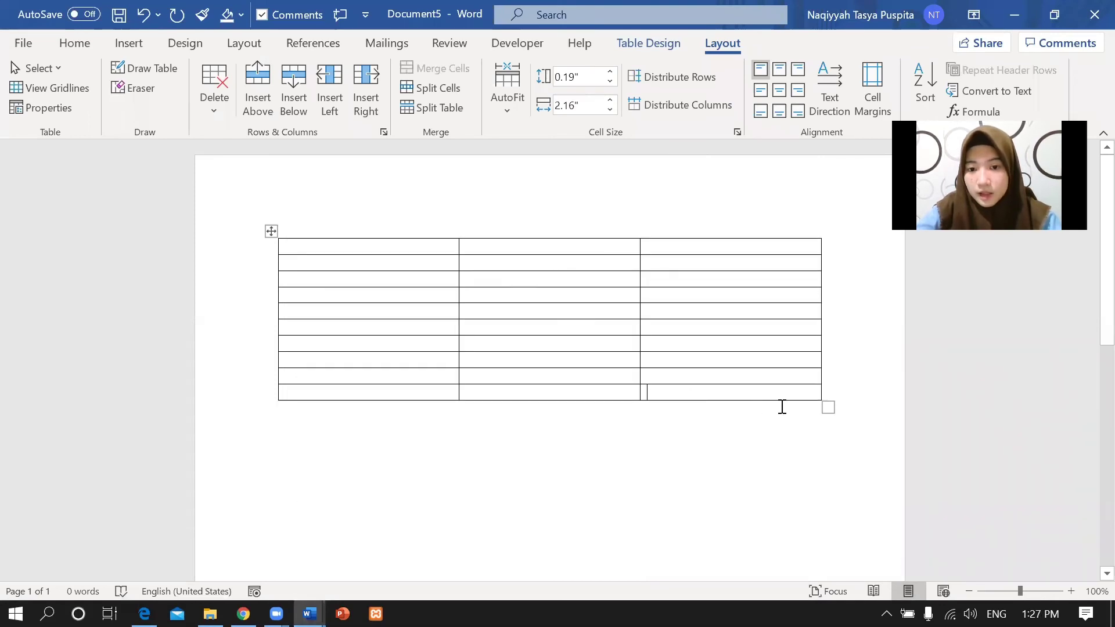
pyautogui.rightClick(781, 389)
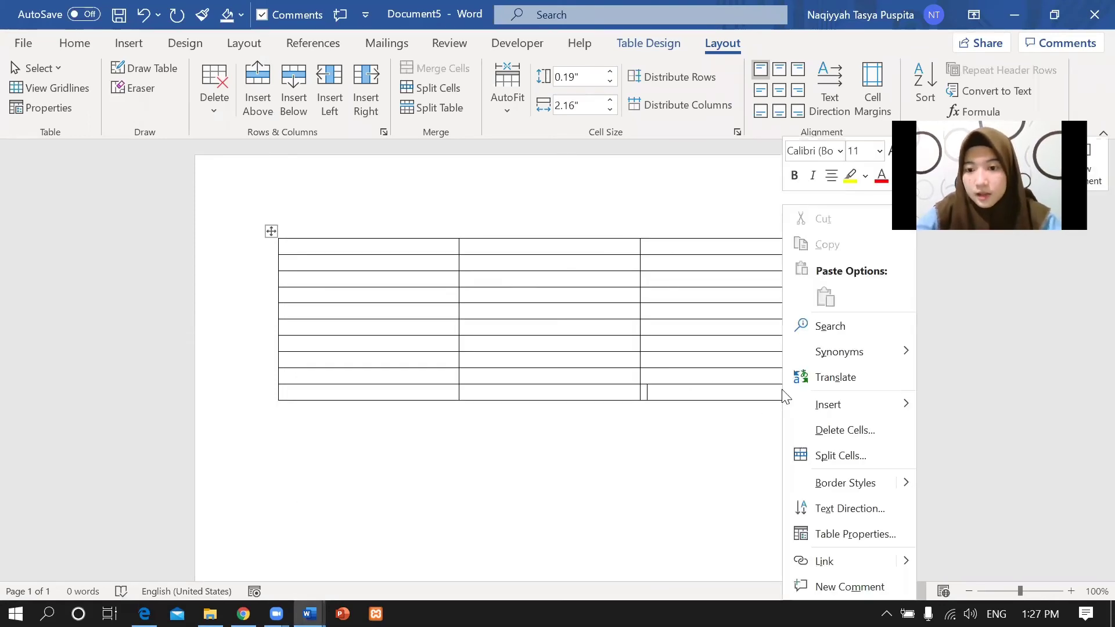
pyautogui.moveTo(819, 403)
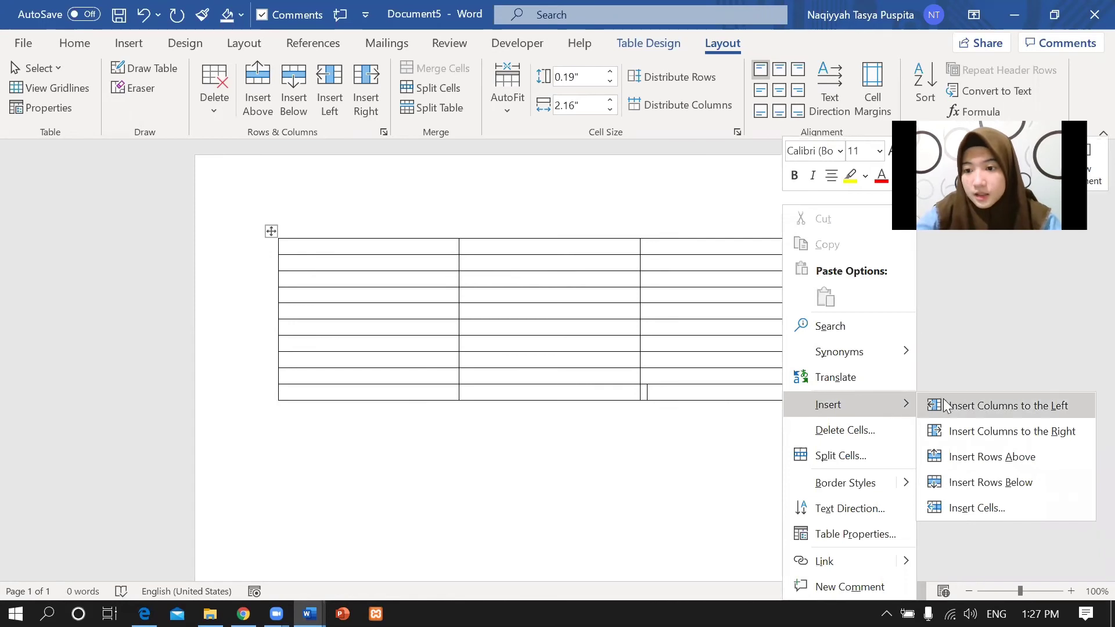
pyautogui.click(957, 482)
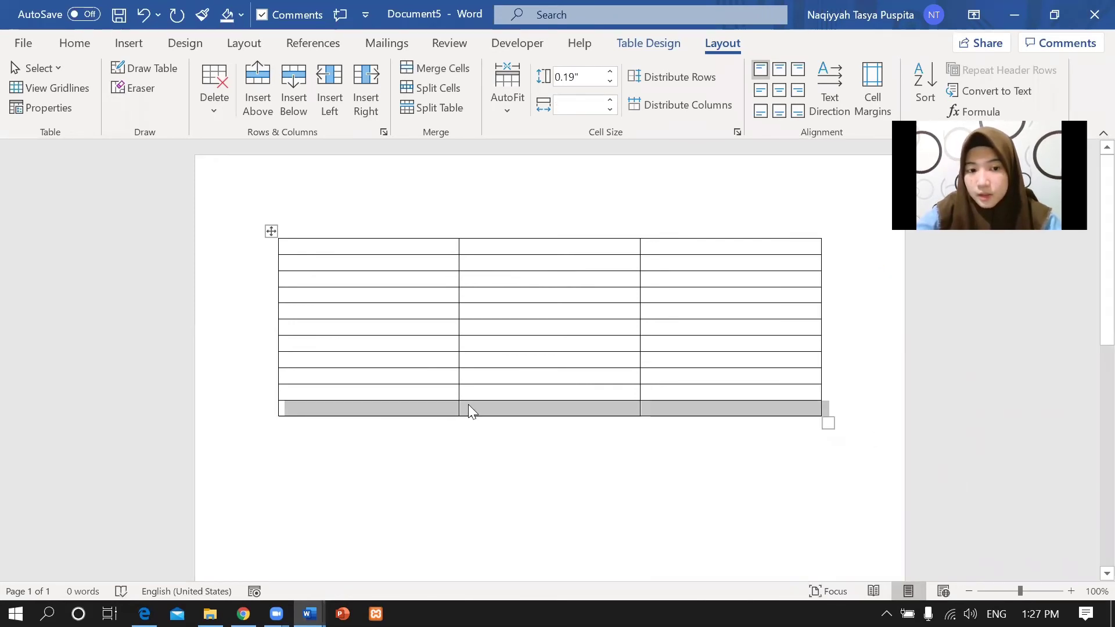
pyautogui.click(677, 410)
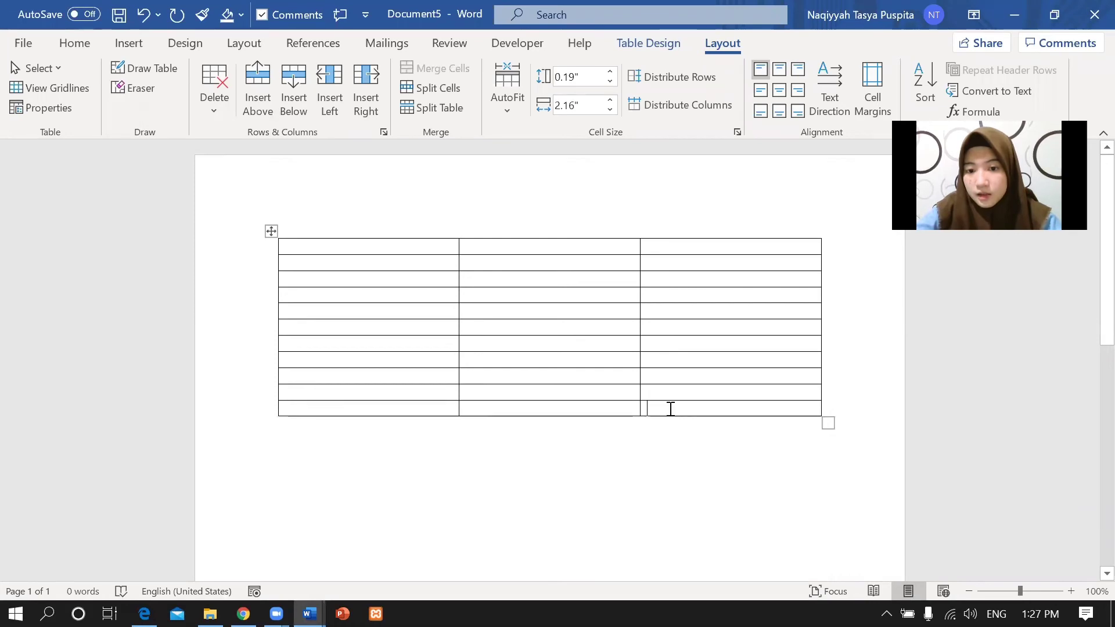
pyautogui.rightClick(670, 409)
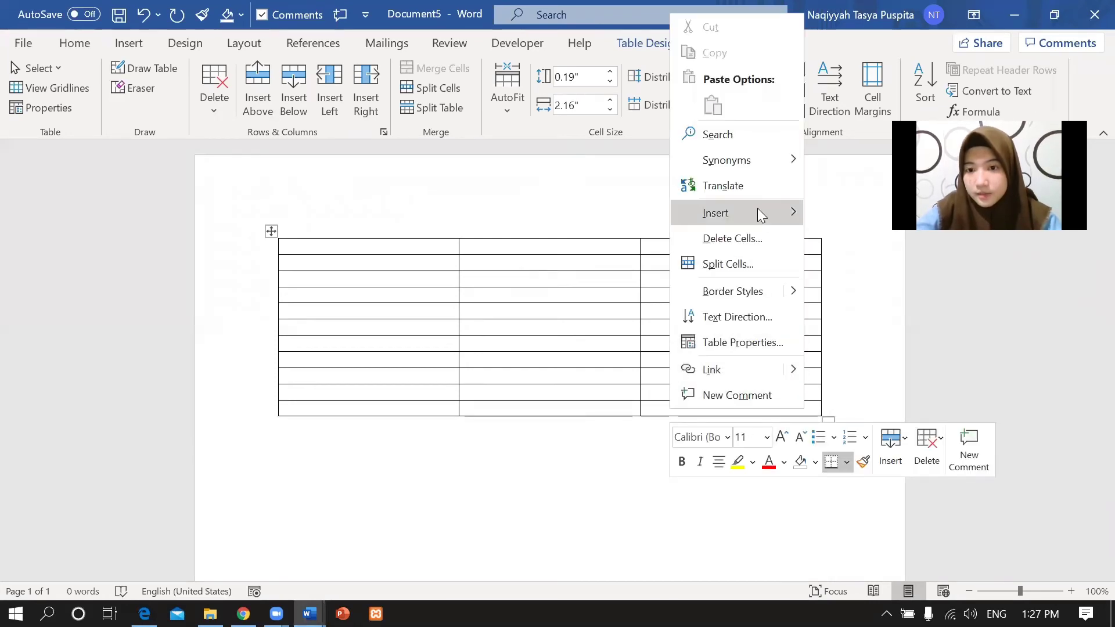
pyautogui.moveTo(757, 208)
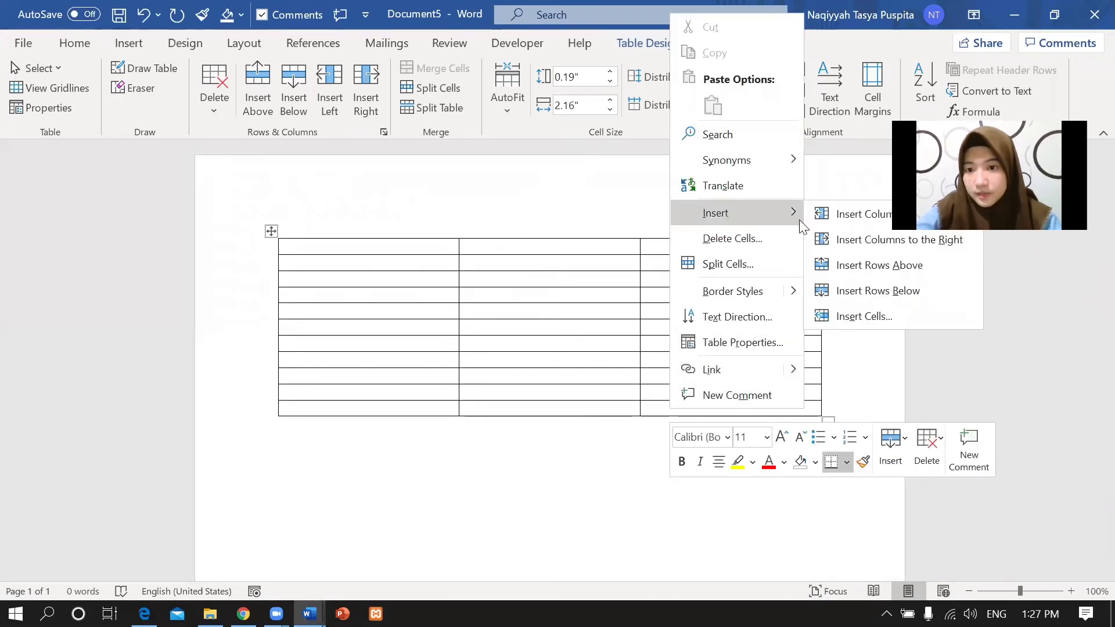
pyautogui.click(837, 289)
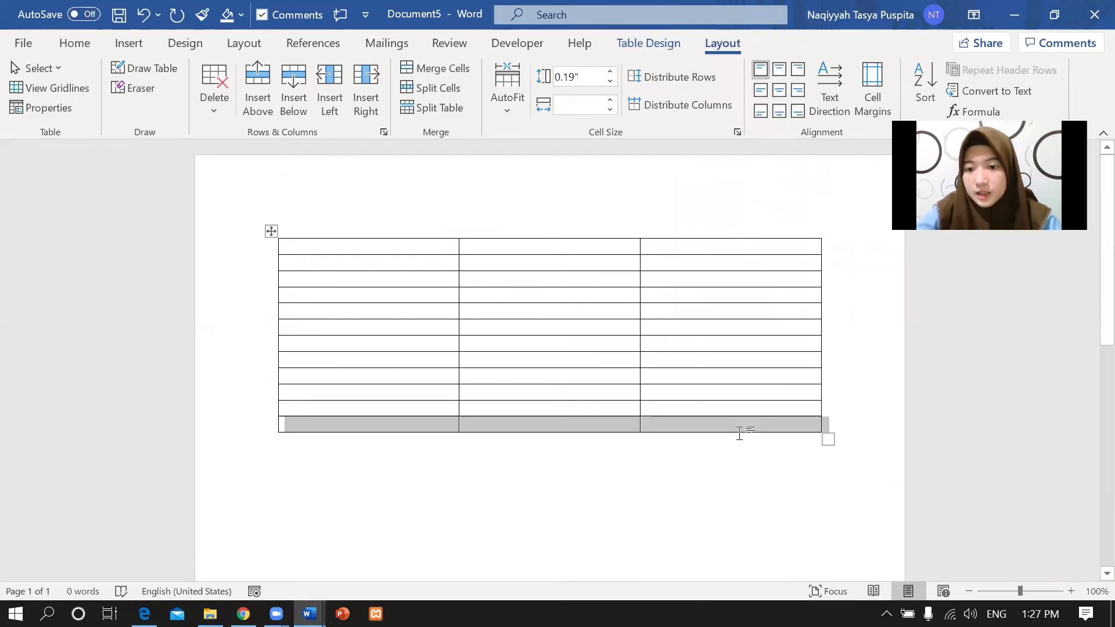
pyautogui.click(763, 404)
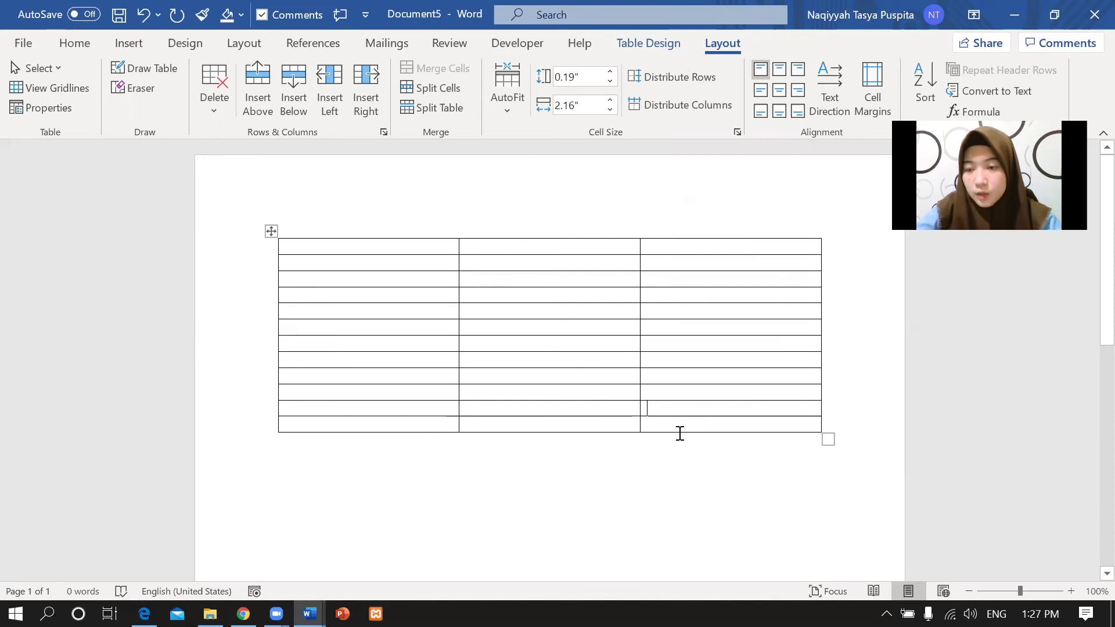
# Recheck the lecture PDF's column instruction before editing the table.
pyautogui.click(775, 245)
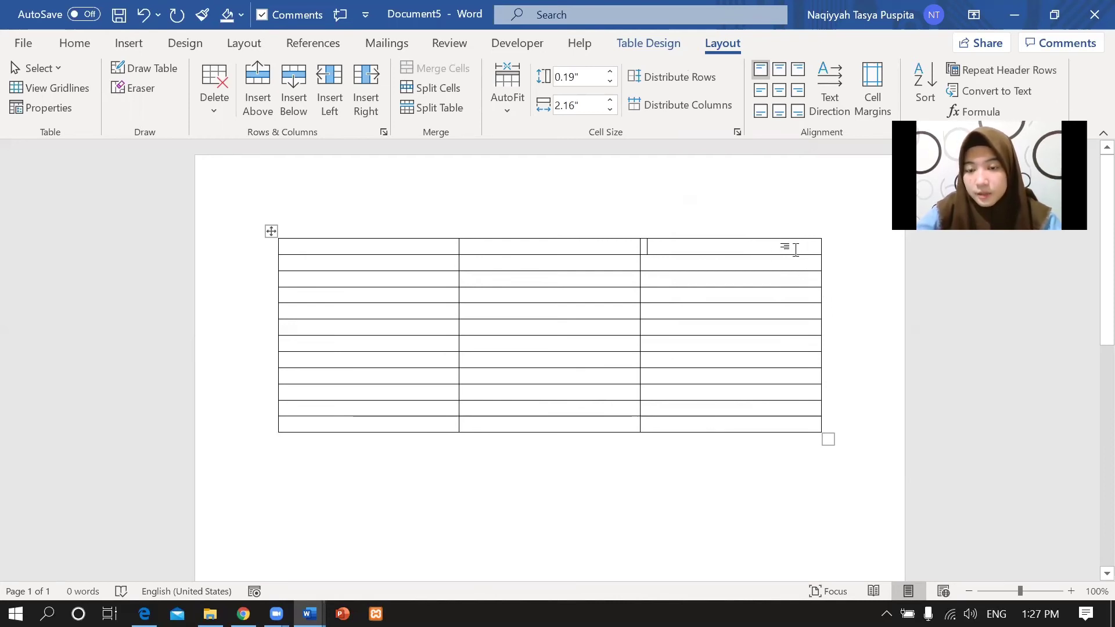
pyautogui.rightClick(796, 250)
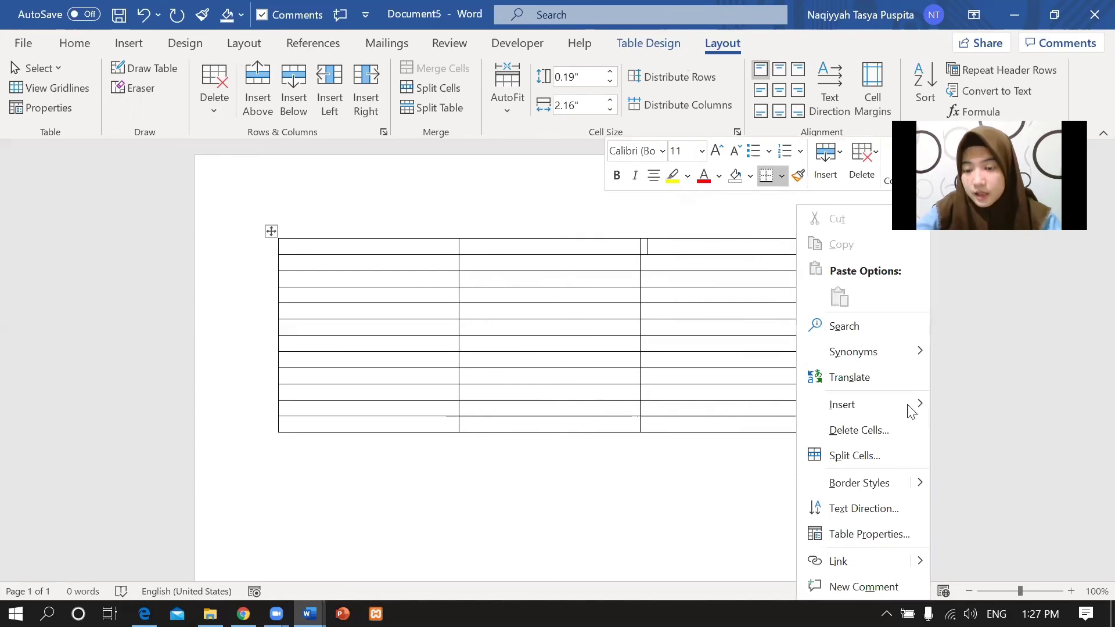
pyautogui.moveTo(909, 410)
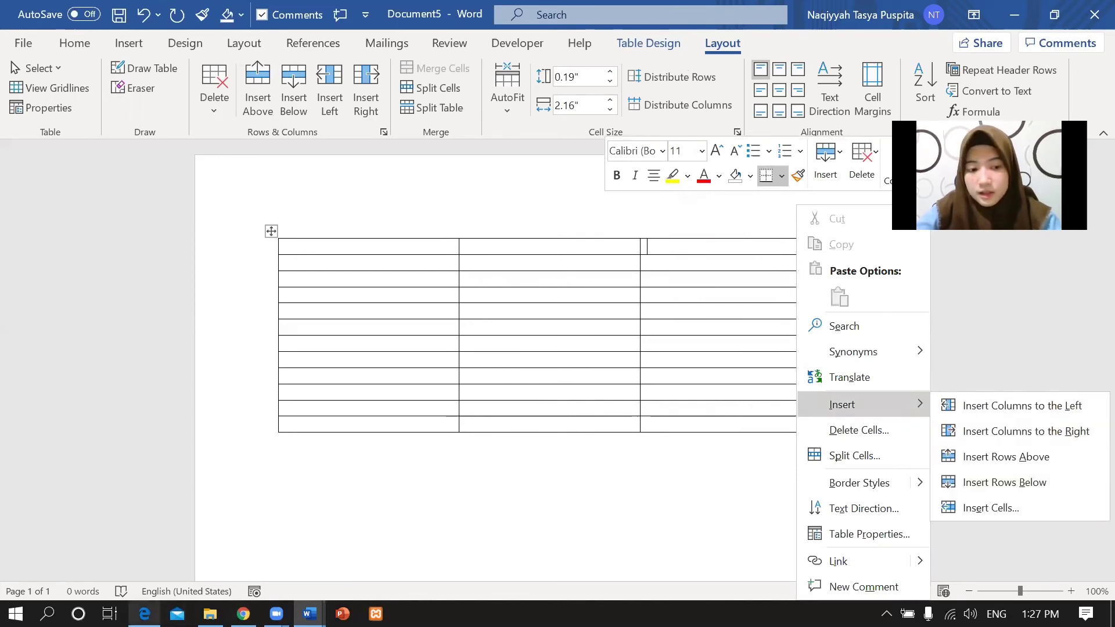
pyautogui.click(144, 613)
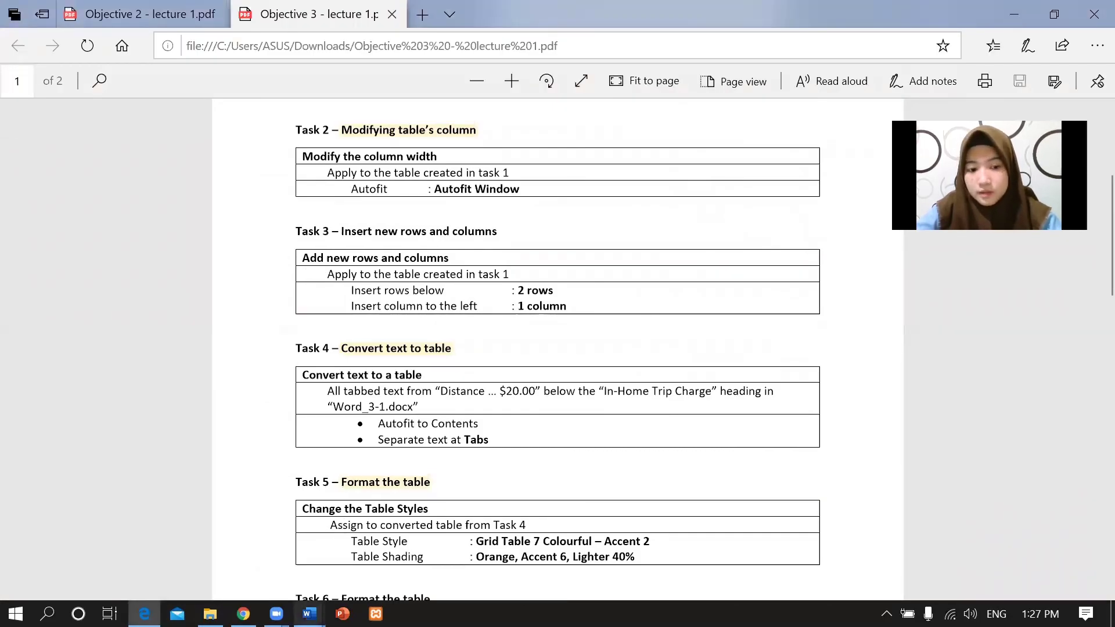
pyautogui.moveTo(308, 613)
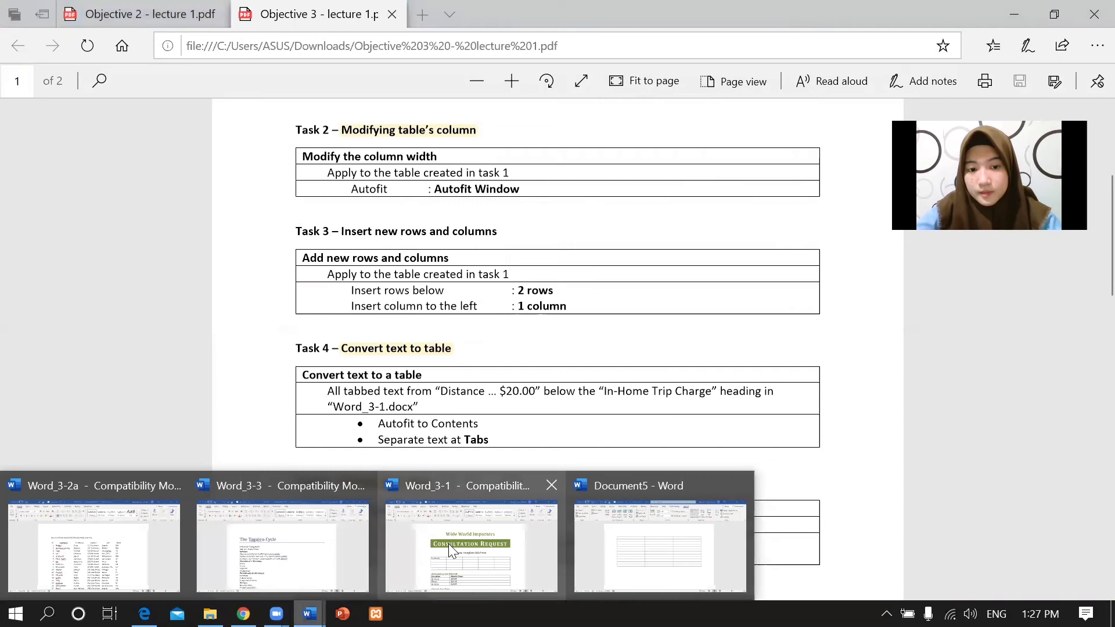
pyautogui.click(654, 551)
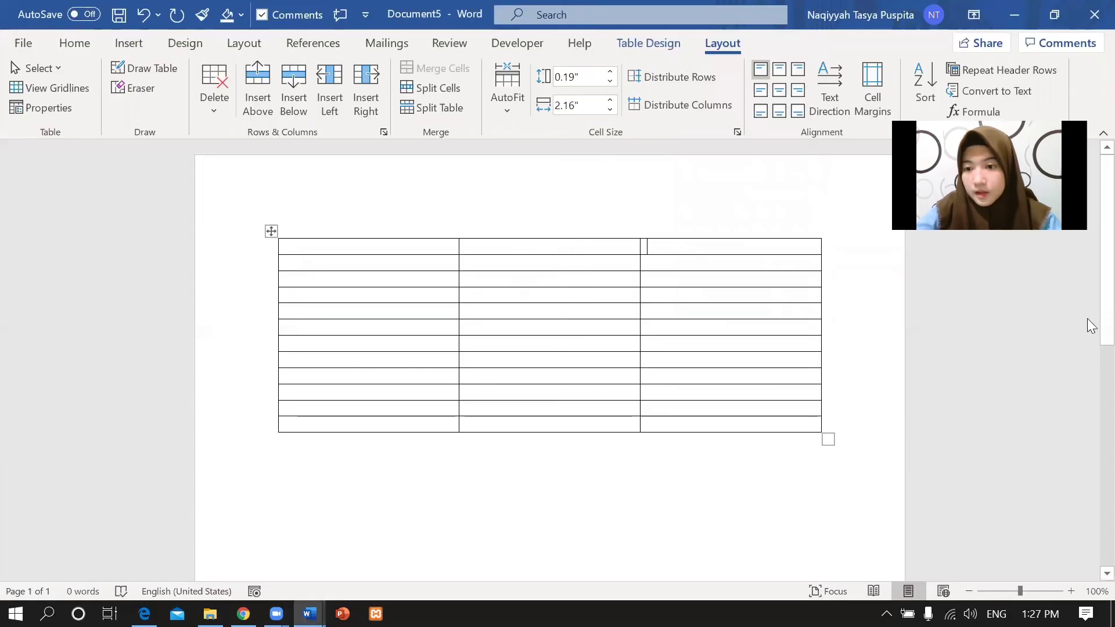
# Insert a column left of the third column, making the table 12 rows by 4 columns.
pyautogui.rightClick(753, 252)
pyautogui.moveTo(840, 404)
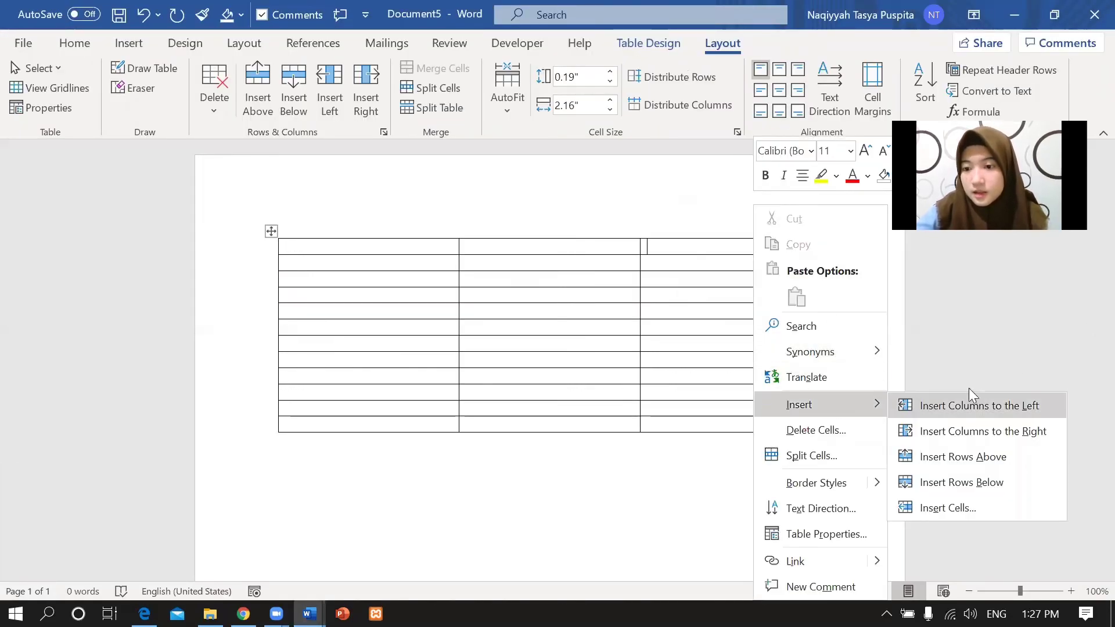
pyautogui.click(1009, 406)
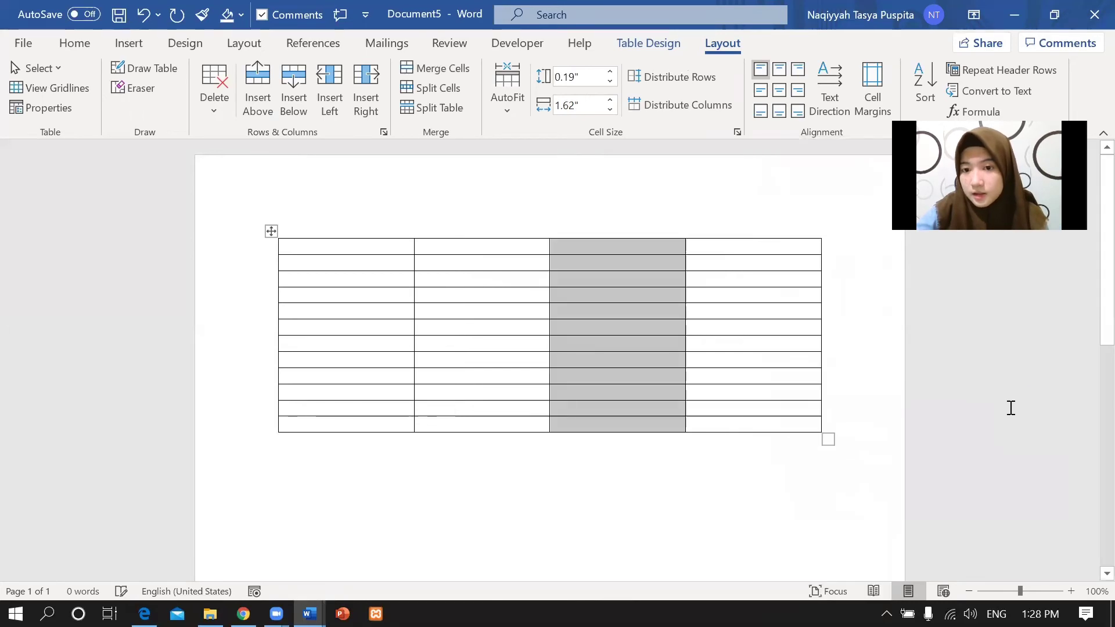
pyautogui.click(733, 166)
pyautogui.click(741, 451)
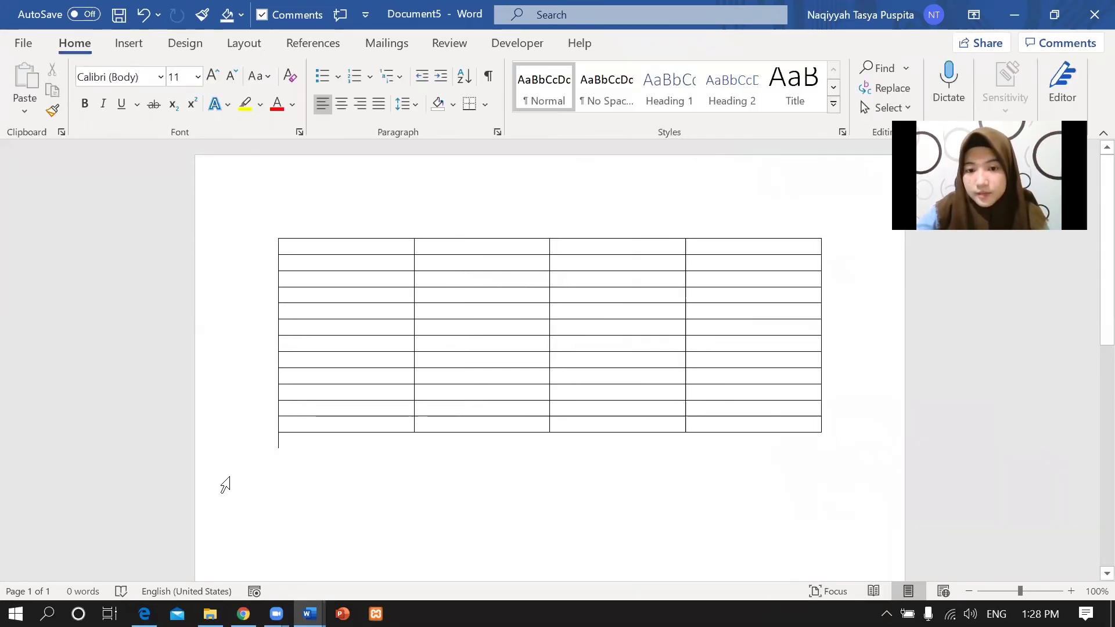
pyautogui.hotkey('alt', 'Tab')
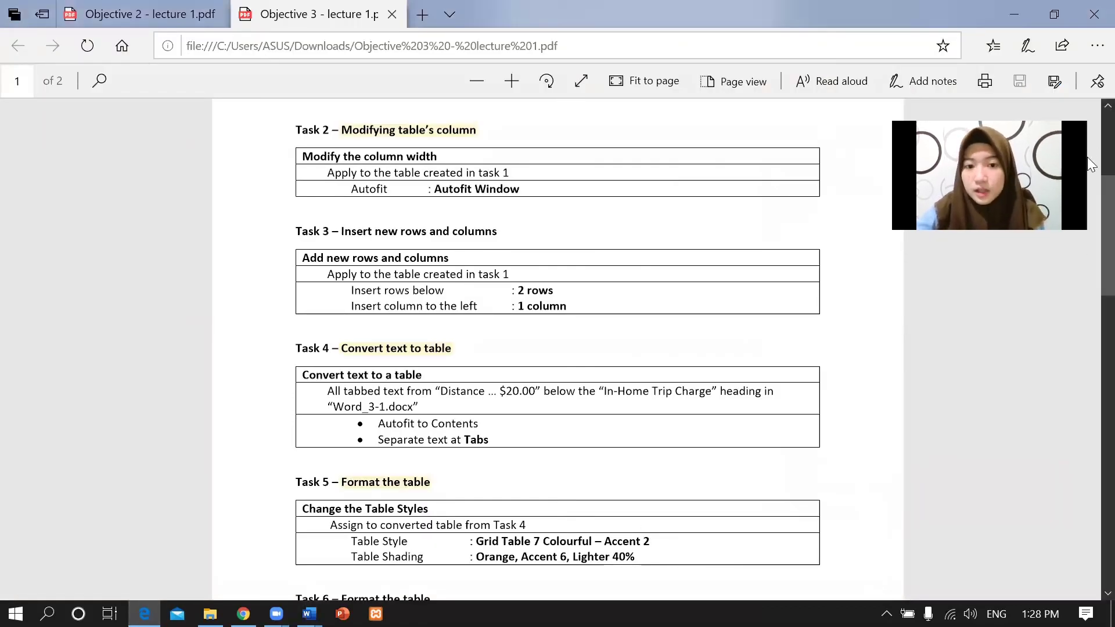
# Scroll the lecture PDF down to Task 4, glancing briefly at Word_3-1.
pyautogui.scroll(-3, 1088, 222)
pyautogui.scroll(-2, 1090, 226)
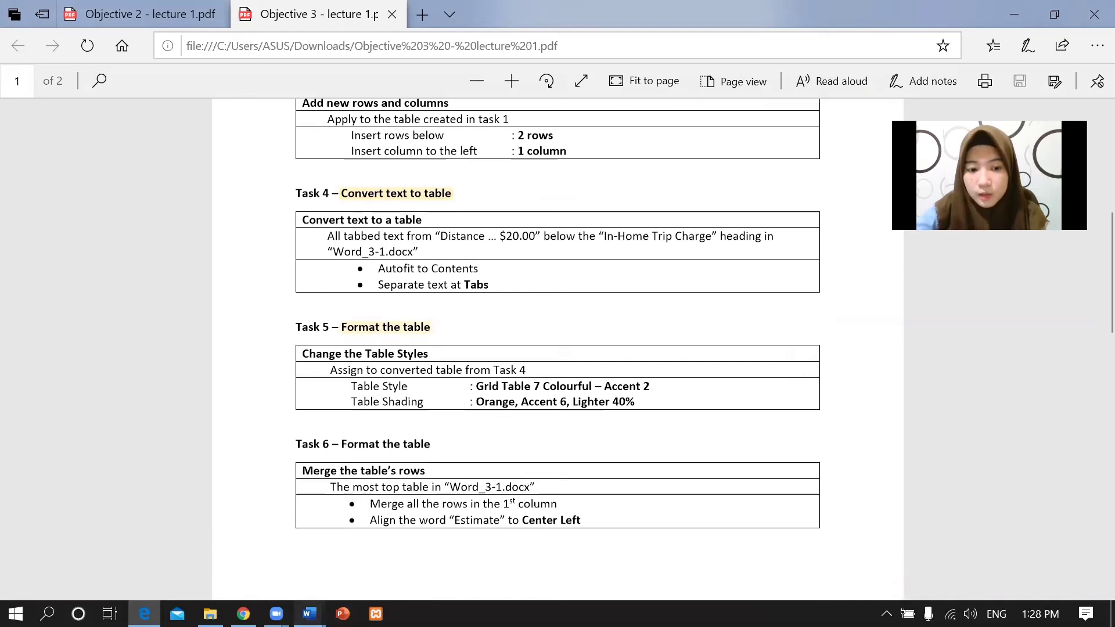
pyautogui.moveTo(309, 612)
pyautogui.click(456, 558)
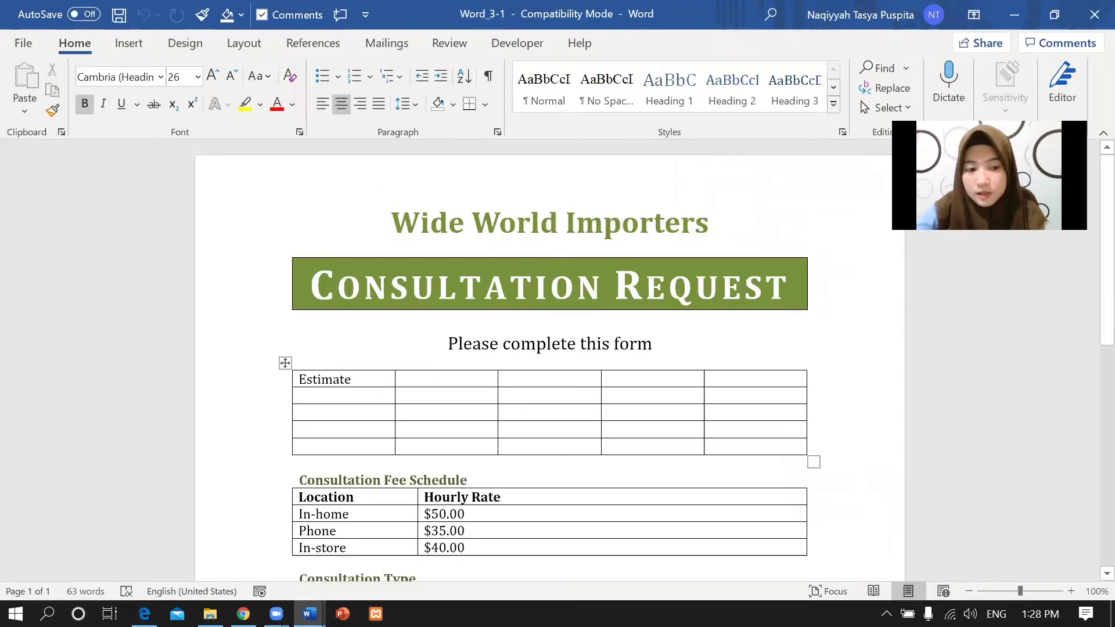
pyautogui.hotkey('alt', 'Tab')
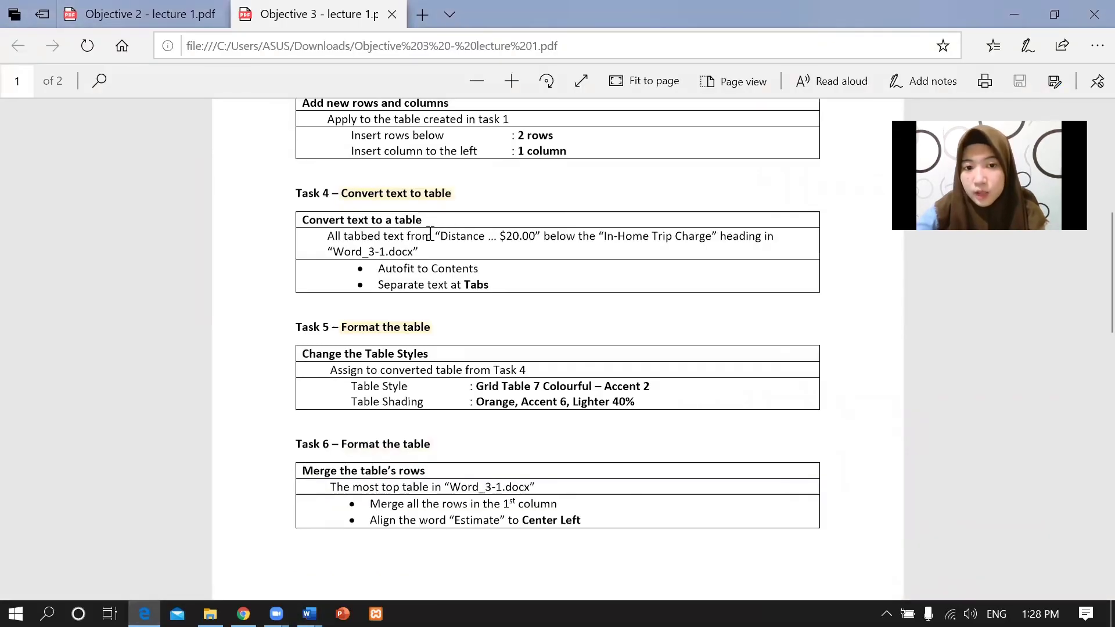
# Highlight the Distance … $20.00 range and the AutoFit to contents and Tabs settings.
pyautogui.moveTo(440, 234); pyautogui.dragTo(714, 234)
pyautogui.click(664, 229)
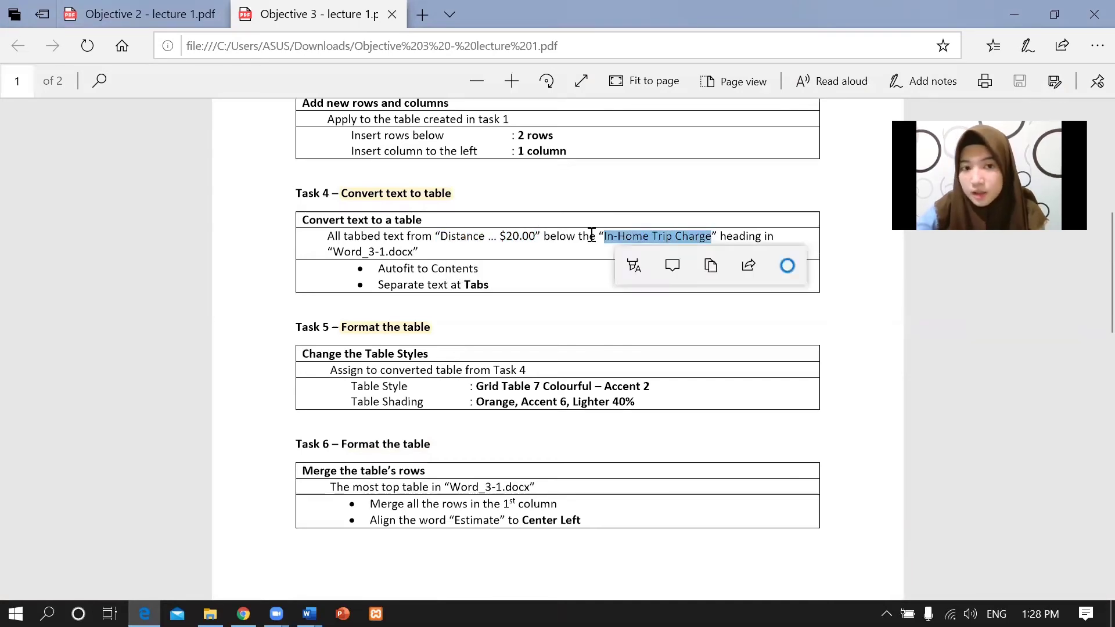
pyautogui.click(380, 234)
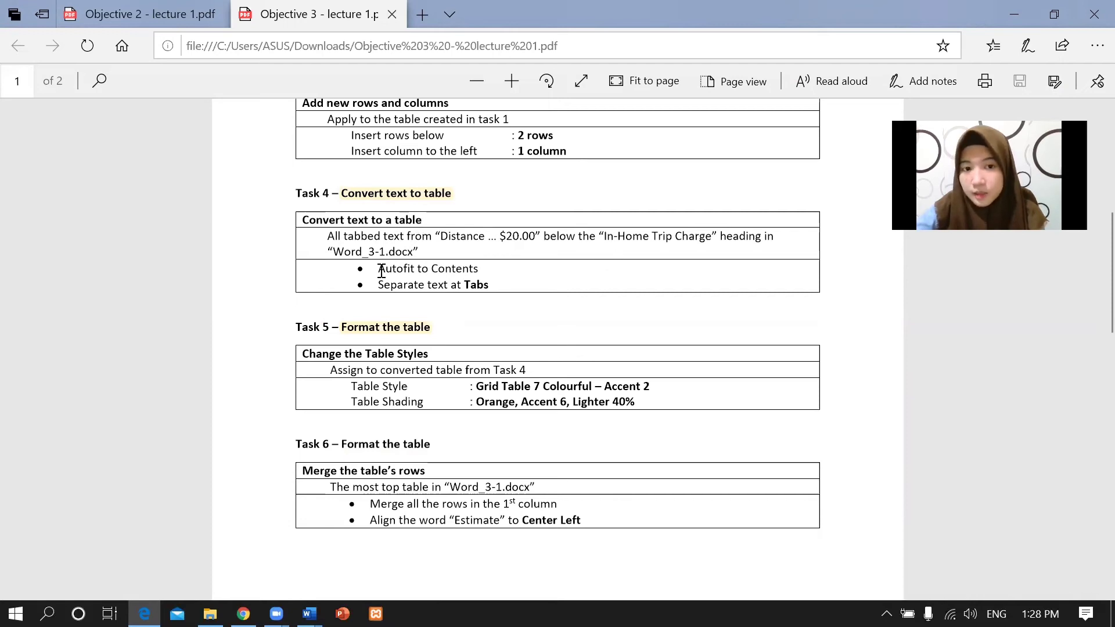
pyautogui.moveTo(376, 270); pyautogui.dragTo(506, 272)
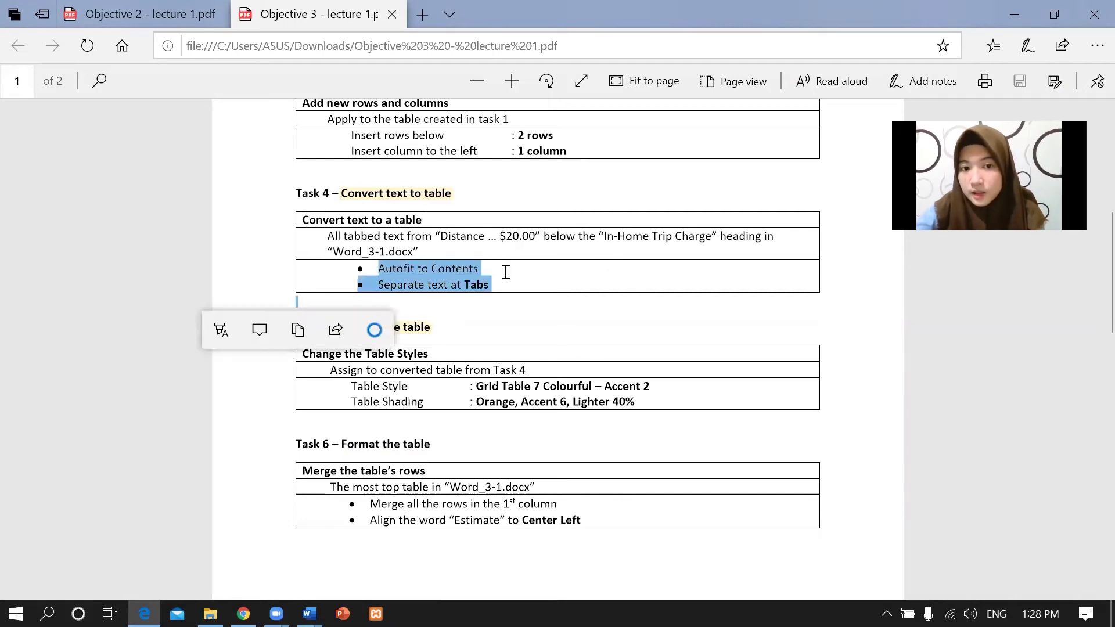
pyautogui.click(506, 272)
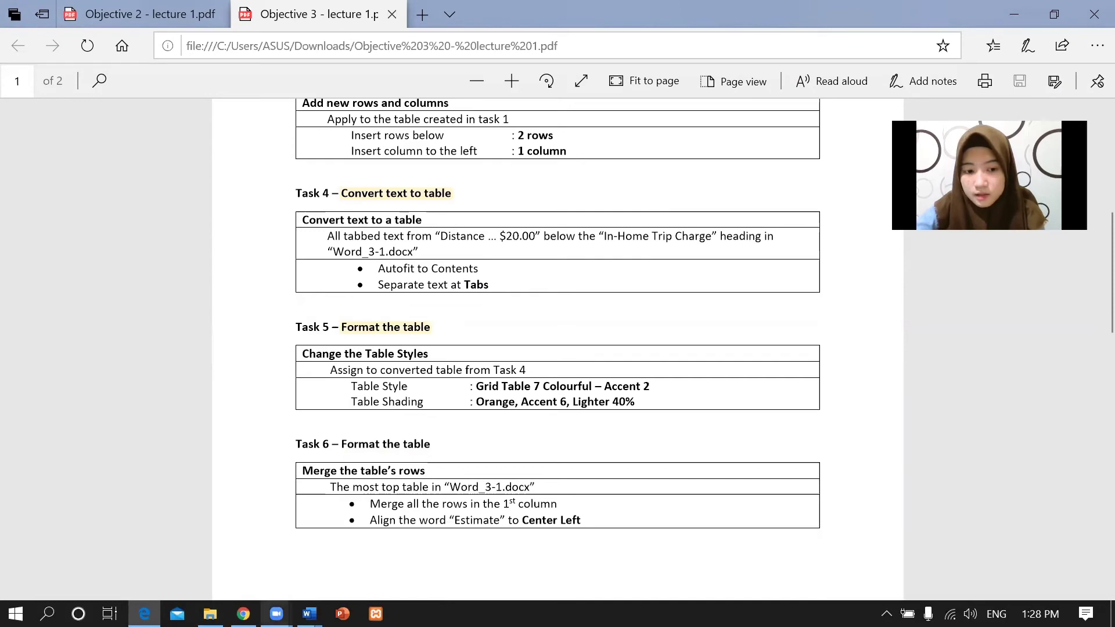
# In Word_3-1, select the tabbed Distance to $20.00 text and choose Convert Text to Table.
pyautogui.moveTo(308, 614)
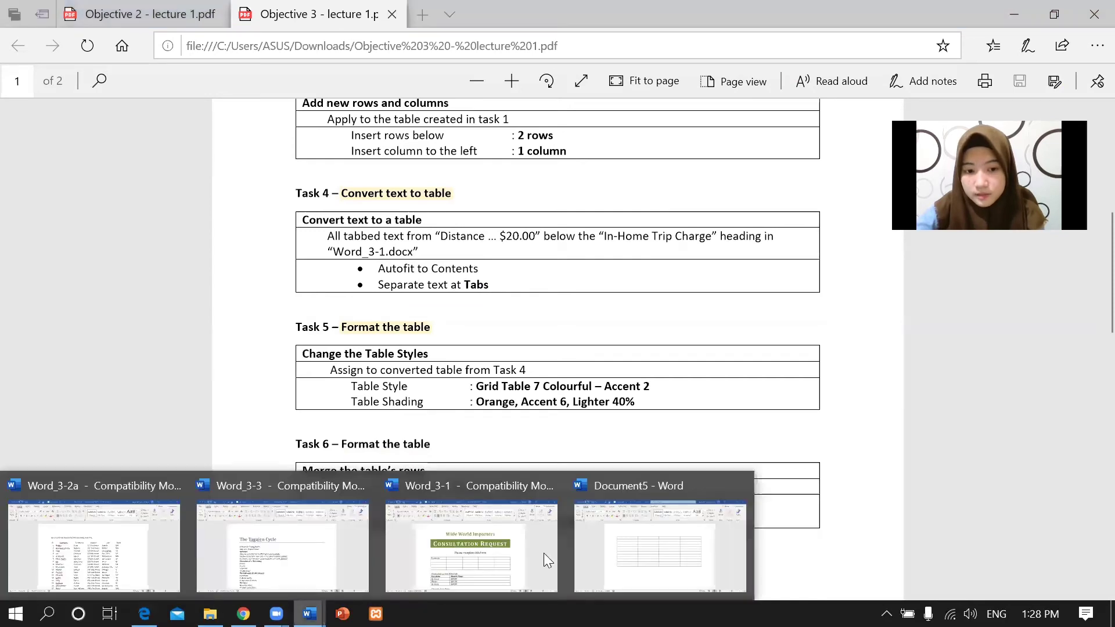
pyautogui.click(442, 538)
pyautogui.scroll(-5, 1092, 301)
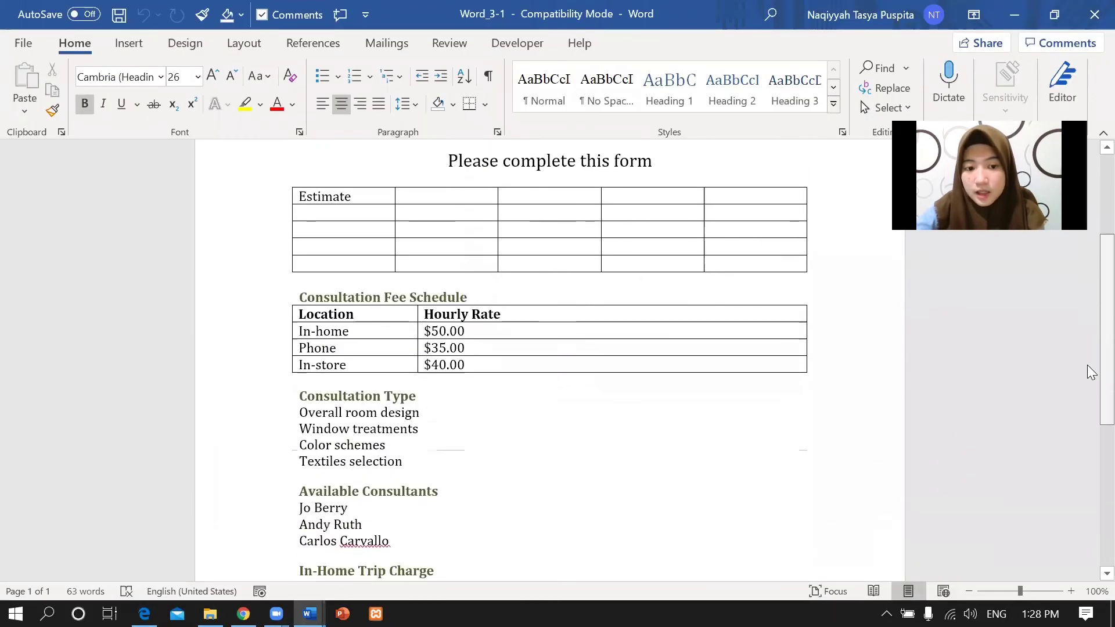
pyautogui.scroll(-1, 1090, 430)
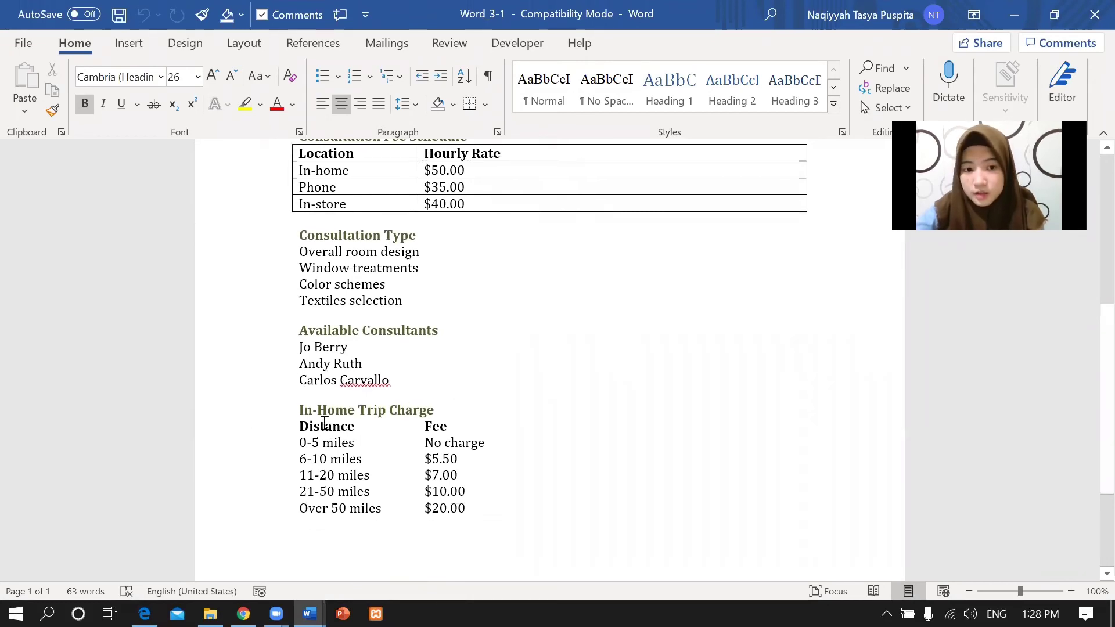
pyautogui.moveTo(300, 426); pyautogui.dragTo(470, 512)
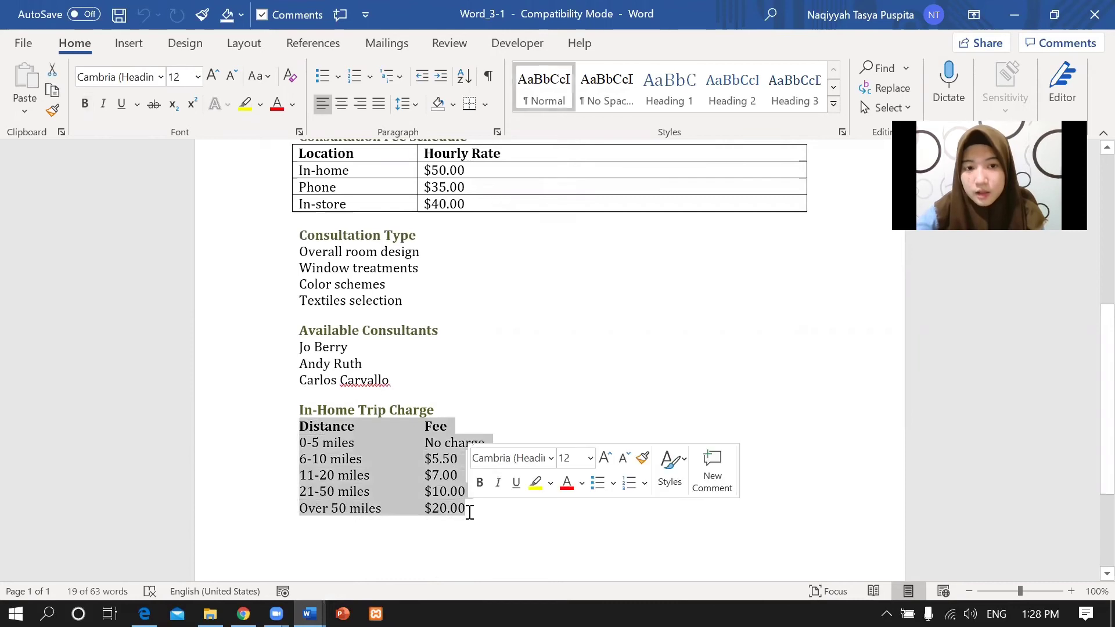
pyautogui.click(131, 45)
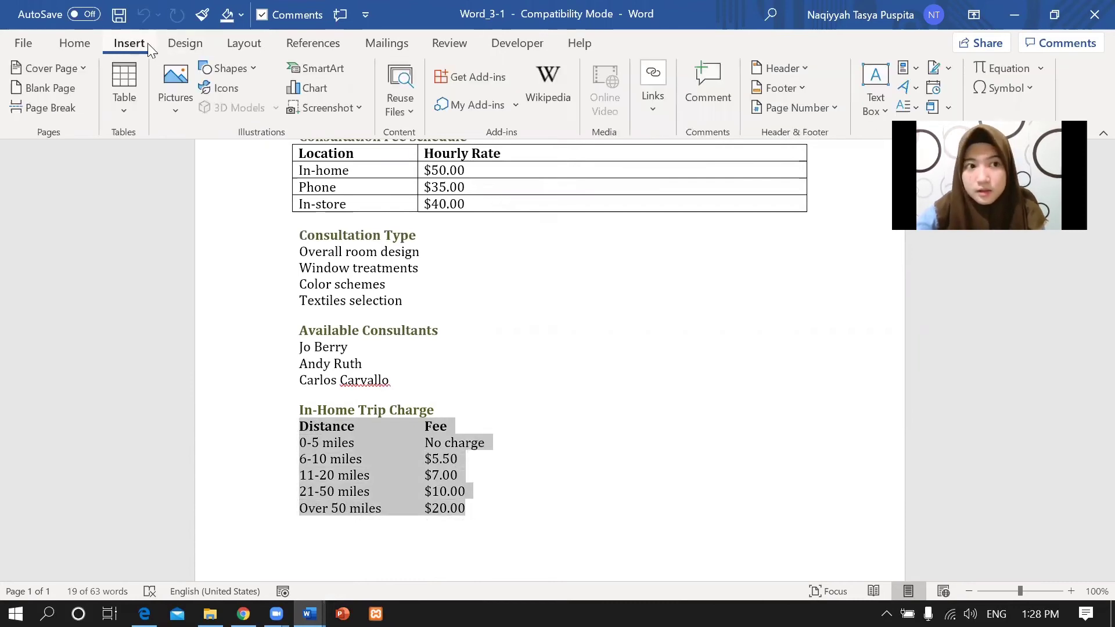
pyautogui.click(127, 110)
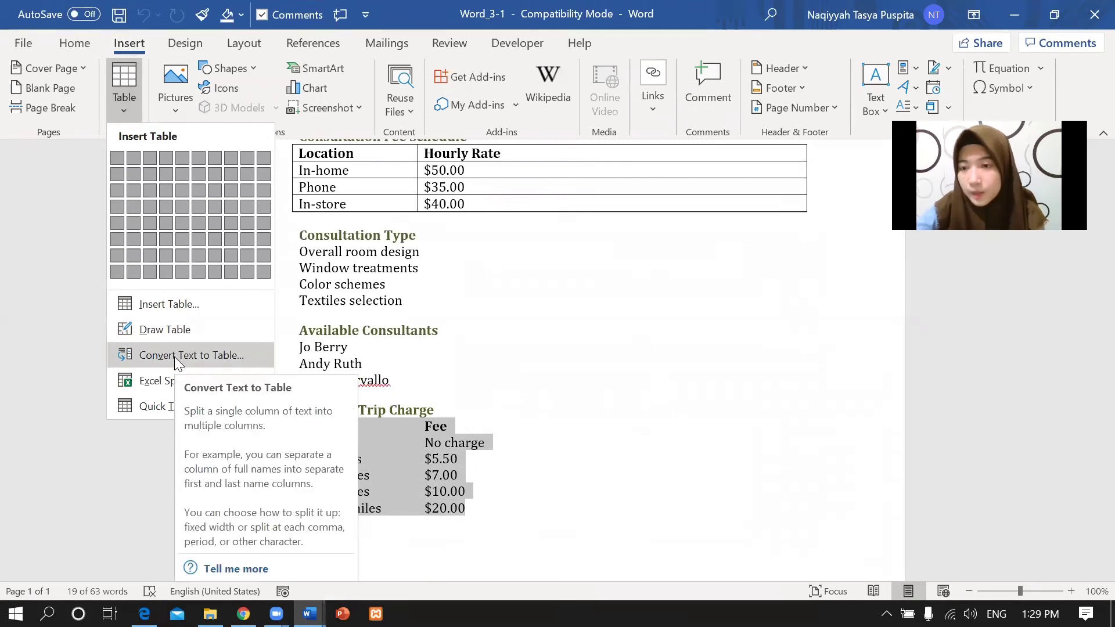
pyautogui.click(174, 357)
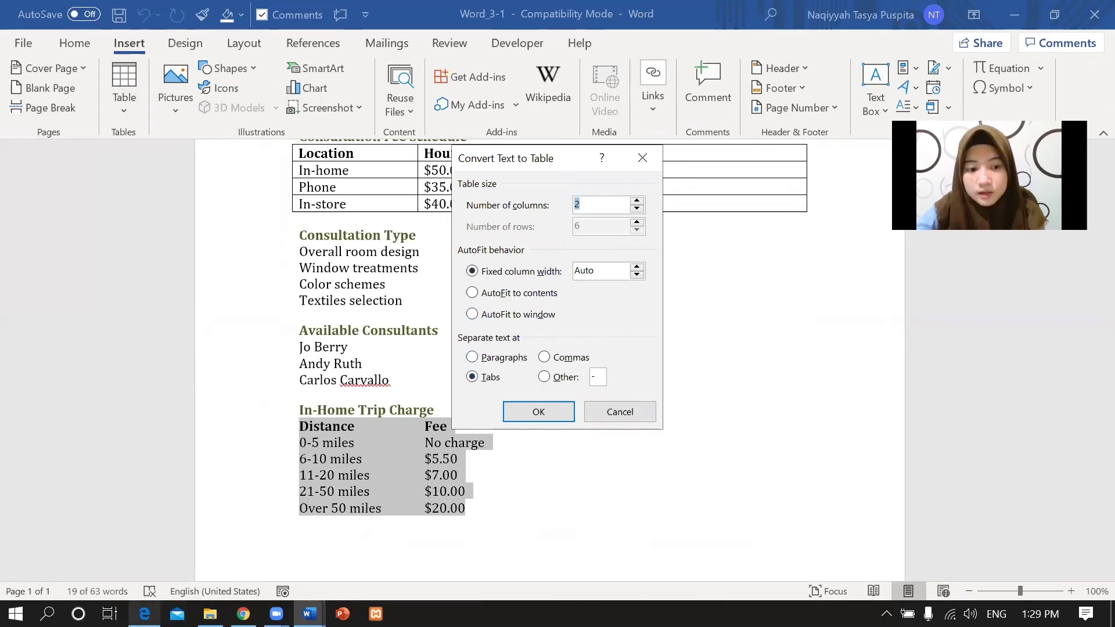
# Convert it to a table using AutoFit to contents and Tabs as the separator.
pyautogui.click(144, 614)
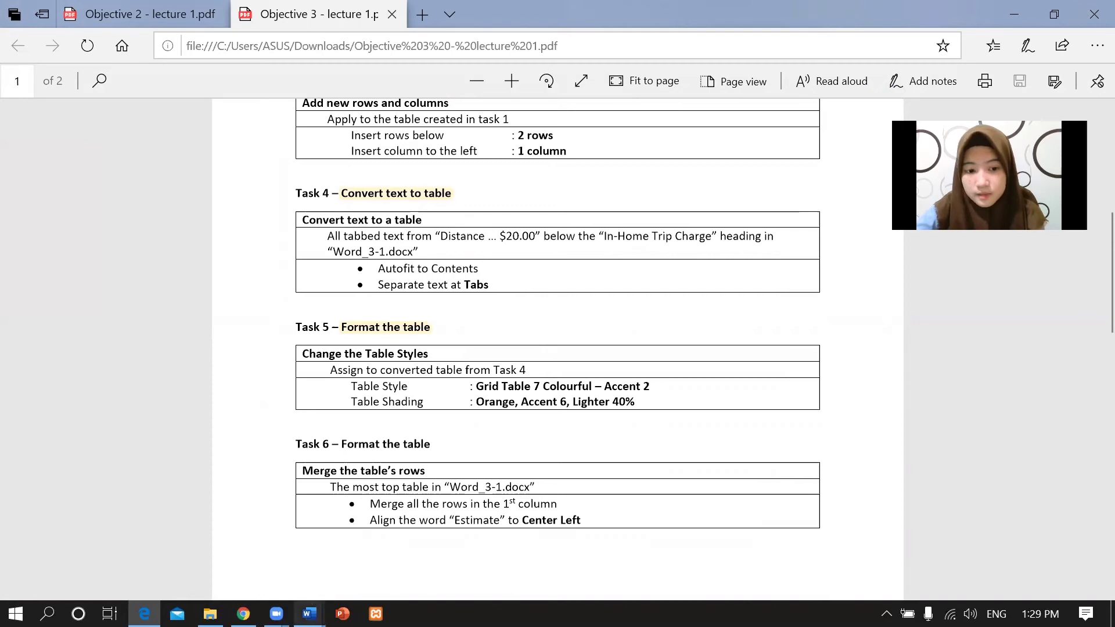
pyautogui.click(310, 614)
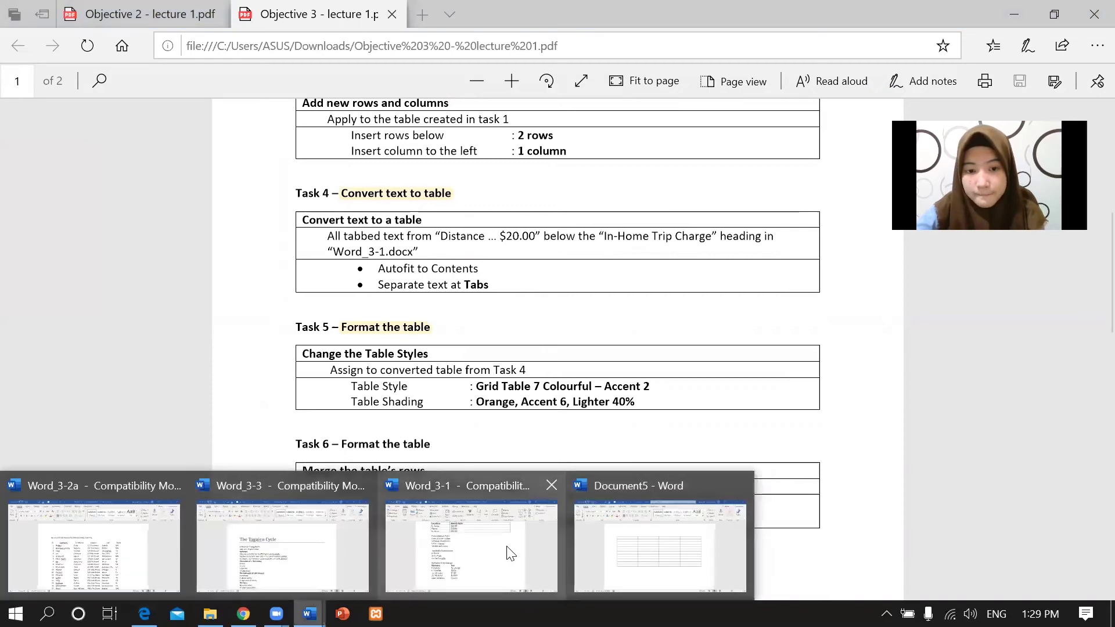
pyautogui.click(509, 552)
pyautogui.click(481, 293)
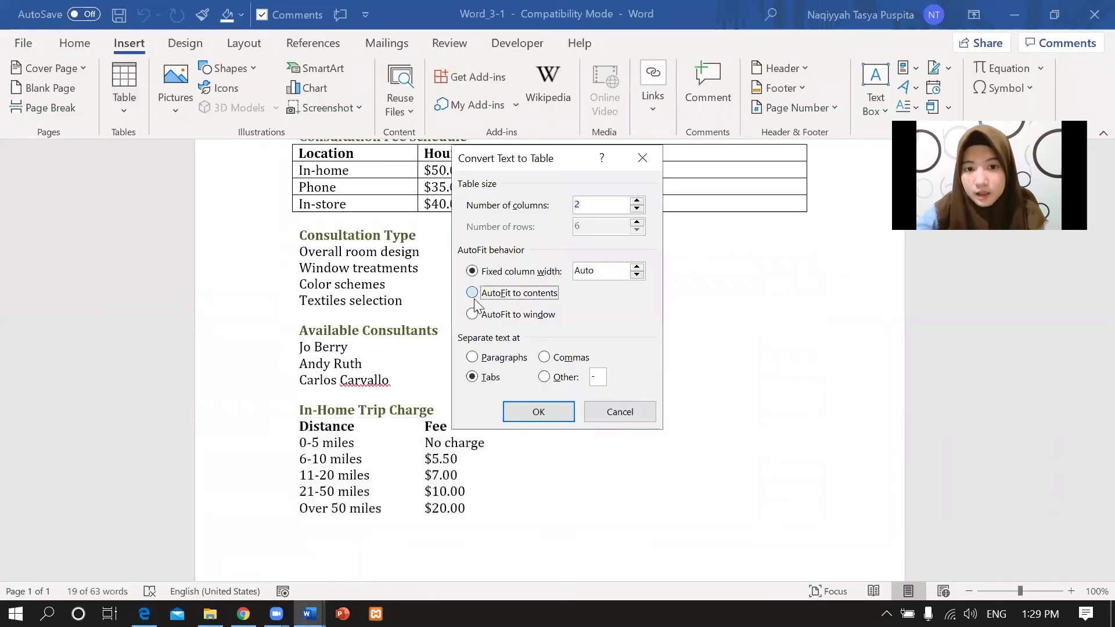
pyautogui.click(544, 406)
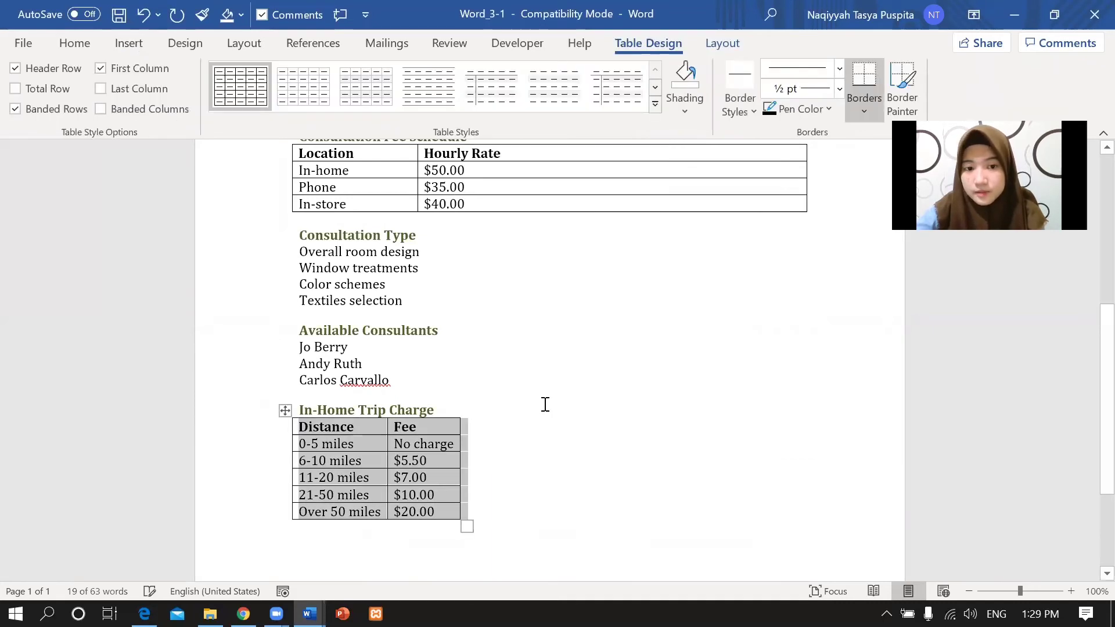
pyautogui.click(546, 493)
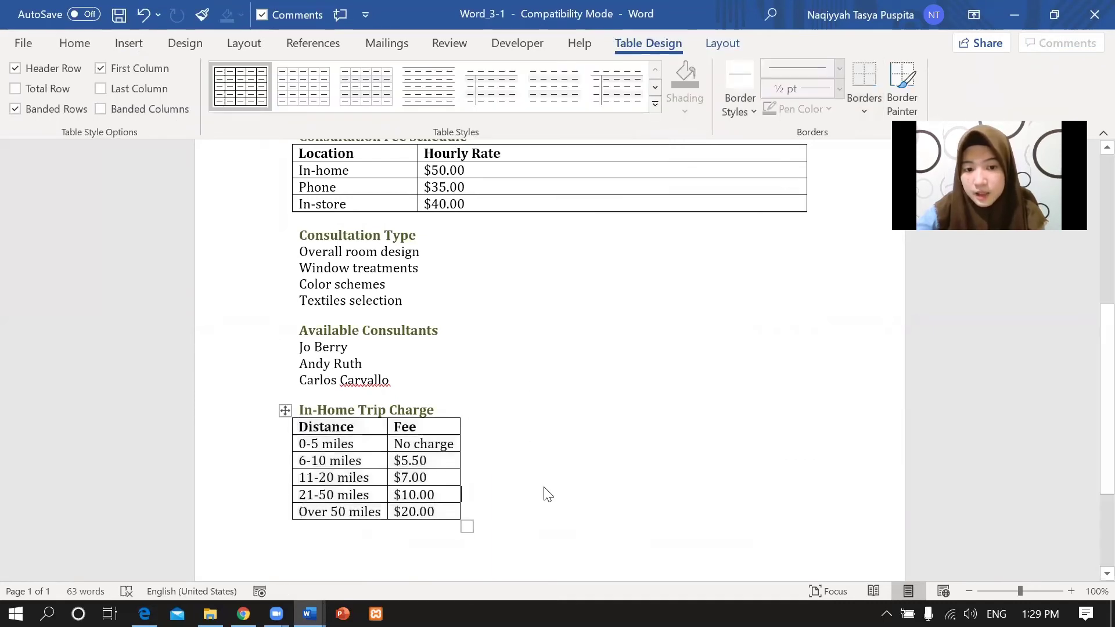
pyautogui.hotkey('alt', 'Tab')
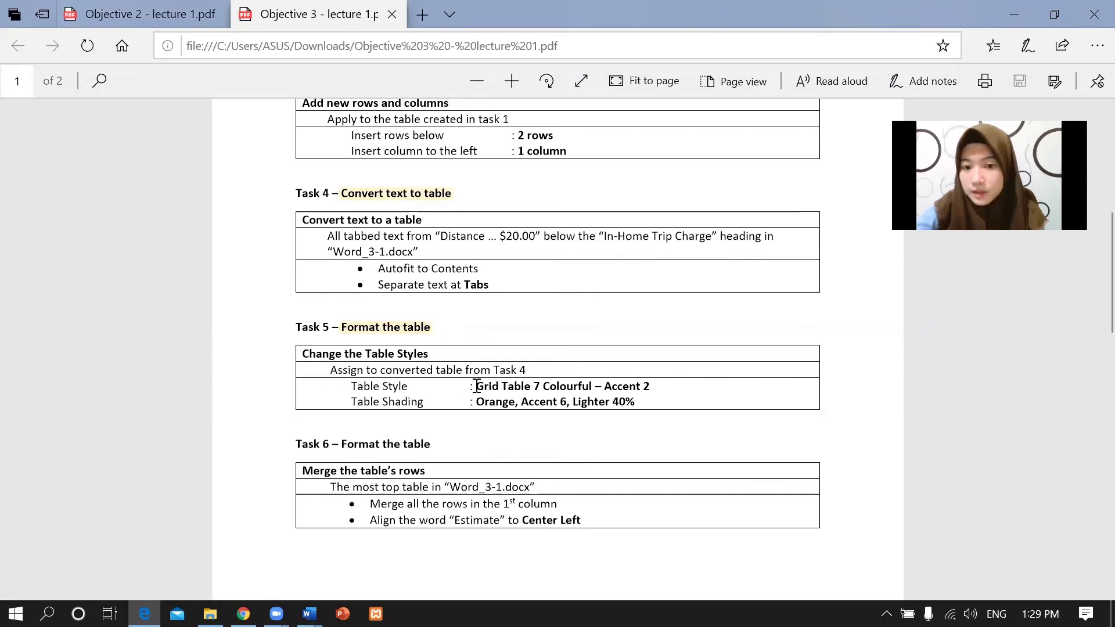
# Note Task 5's Grid Table 7 Colourful – Accent 2 style and shading colour, then return to Word_3-1.
pyautogui.moveTo(476, 386); pyautogui.dragTo(645, 390)
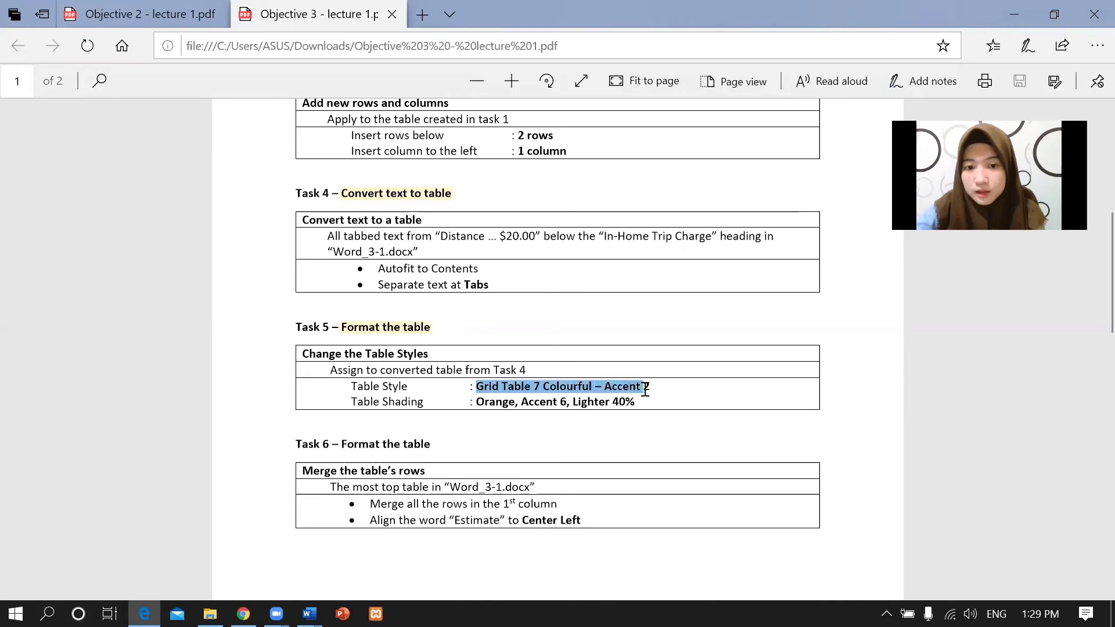
pyautogui.click(620, 380)
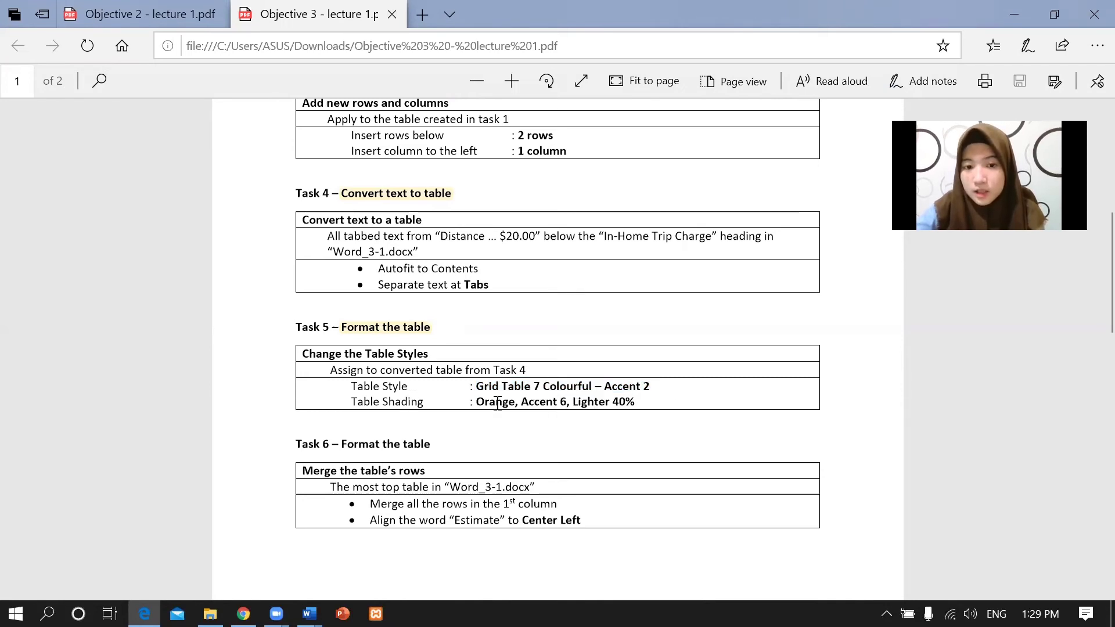
pyautogui.moveTo(472, 401); pyautogui.dragTo(646, 402)
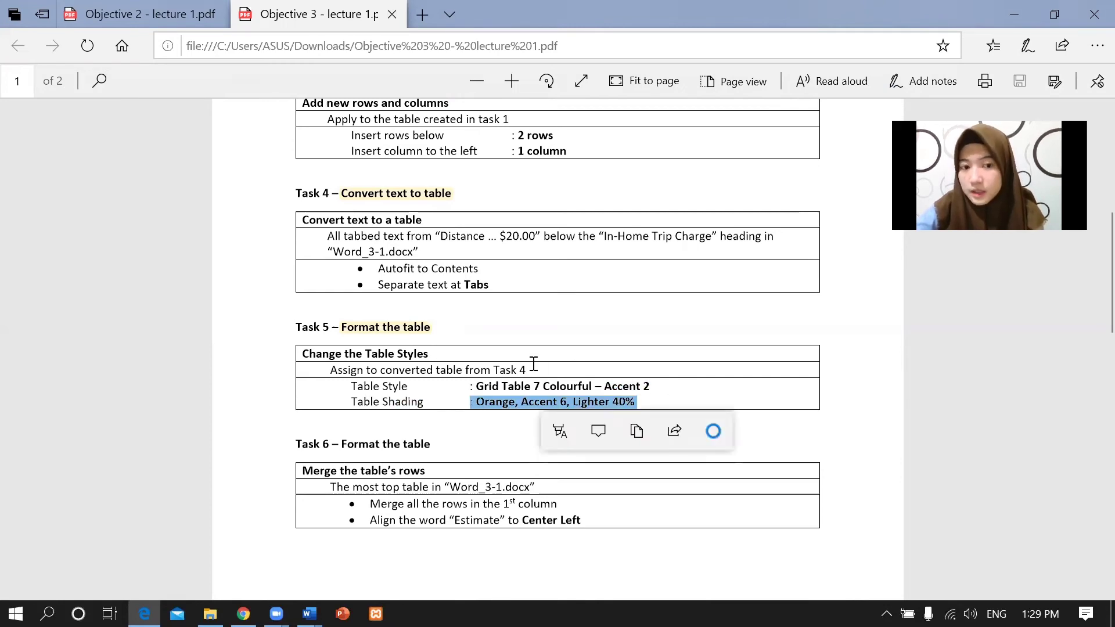
pyautogui.click(460, 372)
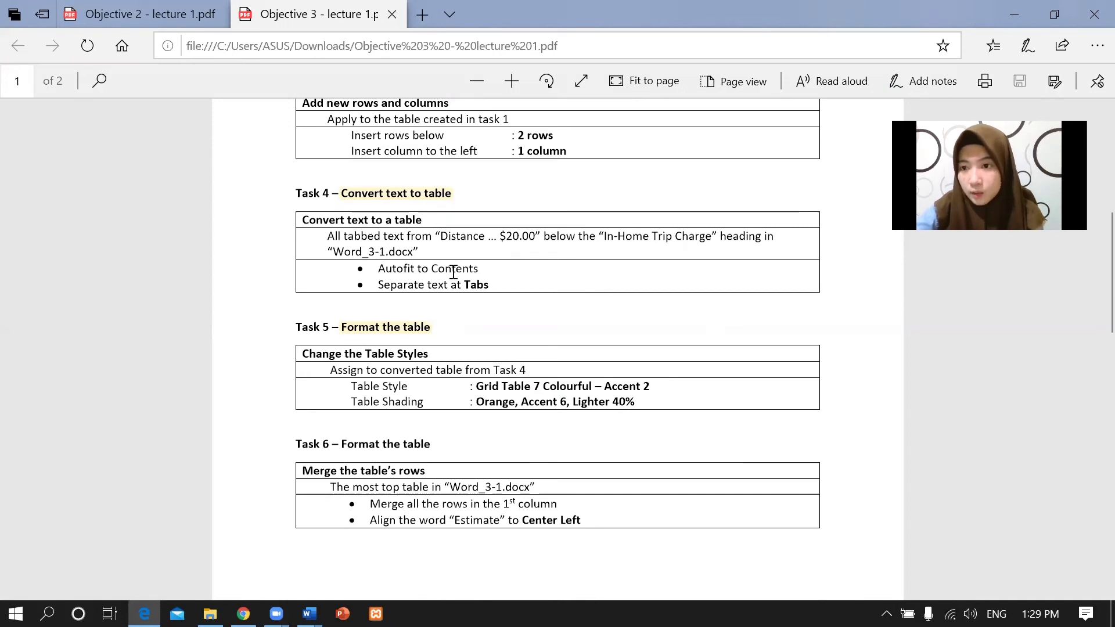
pyautogui.moveTo(310, 613)
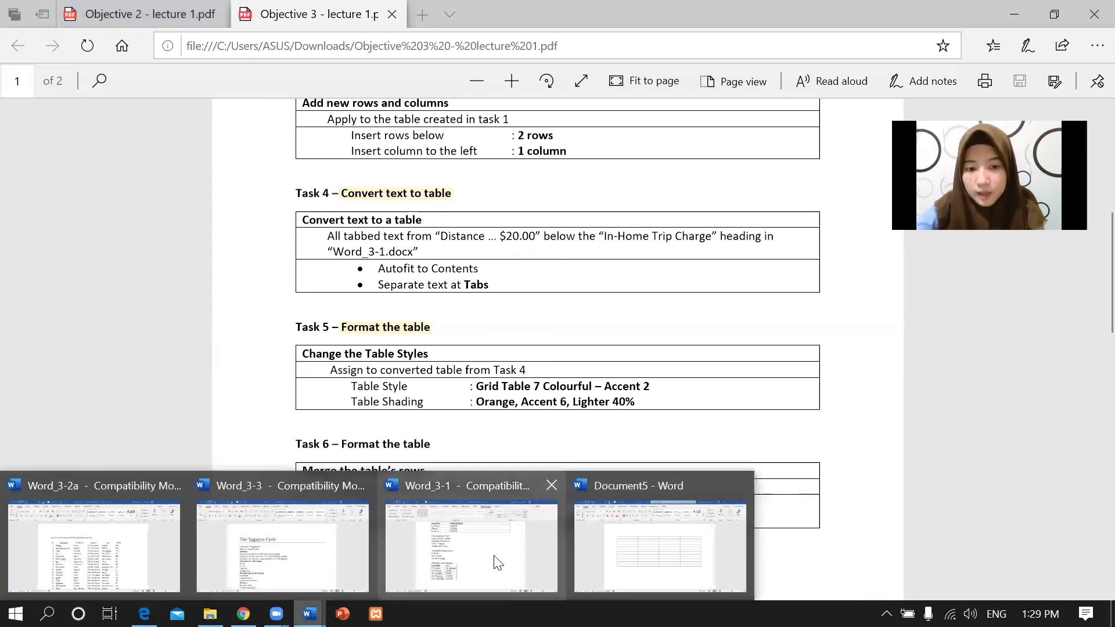
pyautogui.click(498, 557)
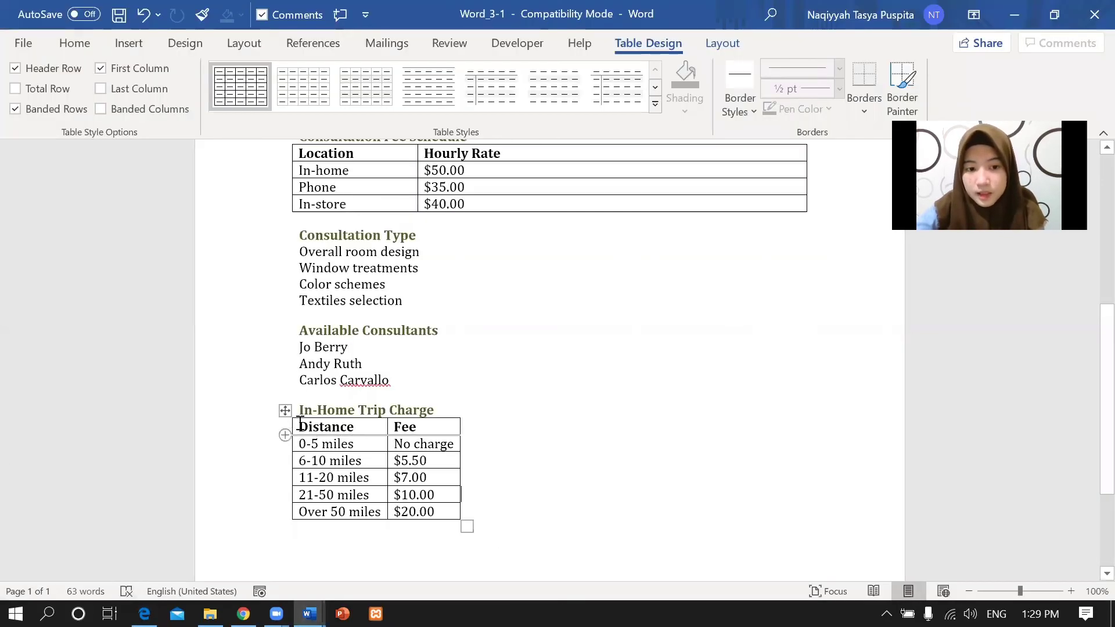
# Select the whole trip-charge table and apply the Grid Table 7 Colorful - Accent 2 style.
pyautogui.moveTo(296, 426); pyautogui.dragTo(440, 512)
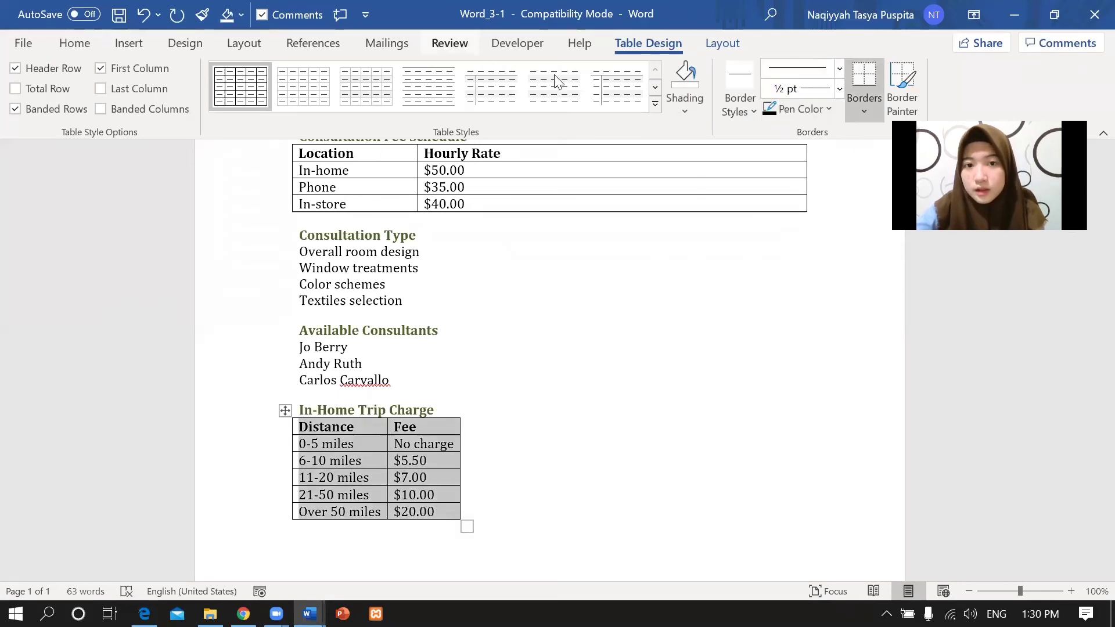
pyautogui.click(655, 105)
pyautogui.moveTo(653, 218); pyautogui.dragTo(656, 307)
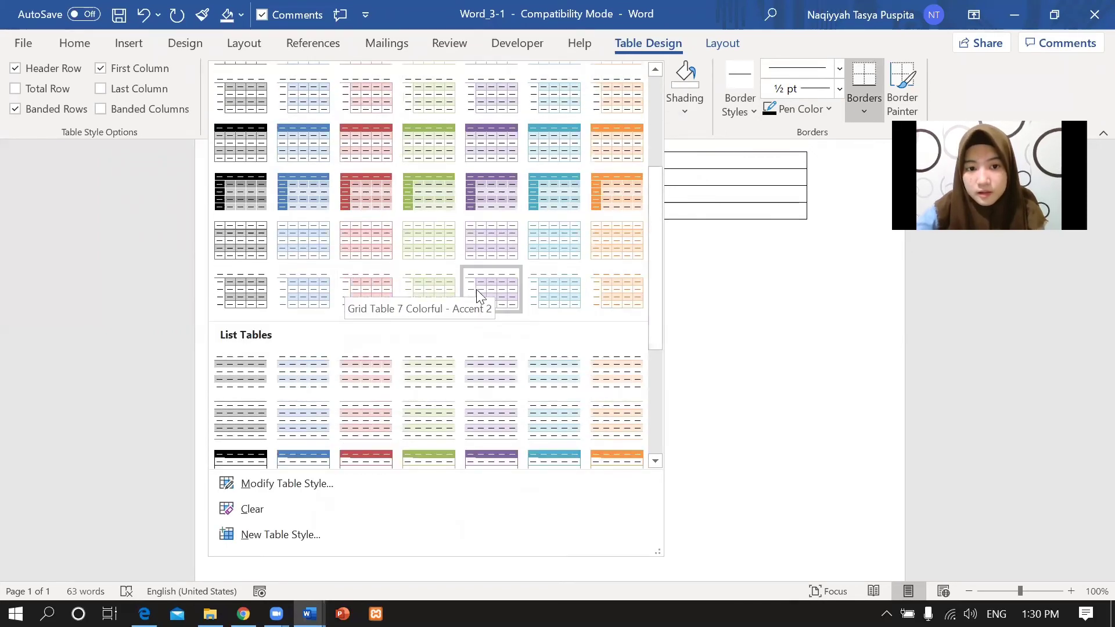
pyautogui.click(360, 287)
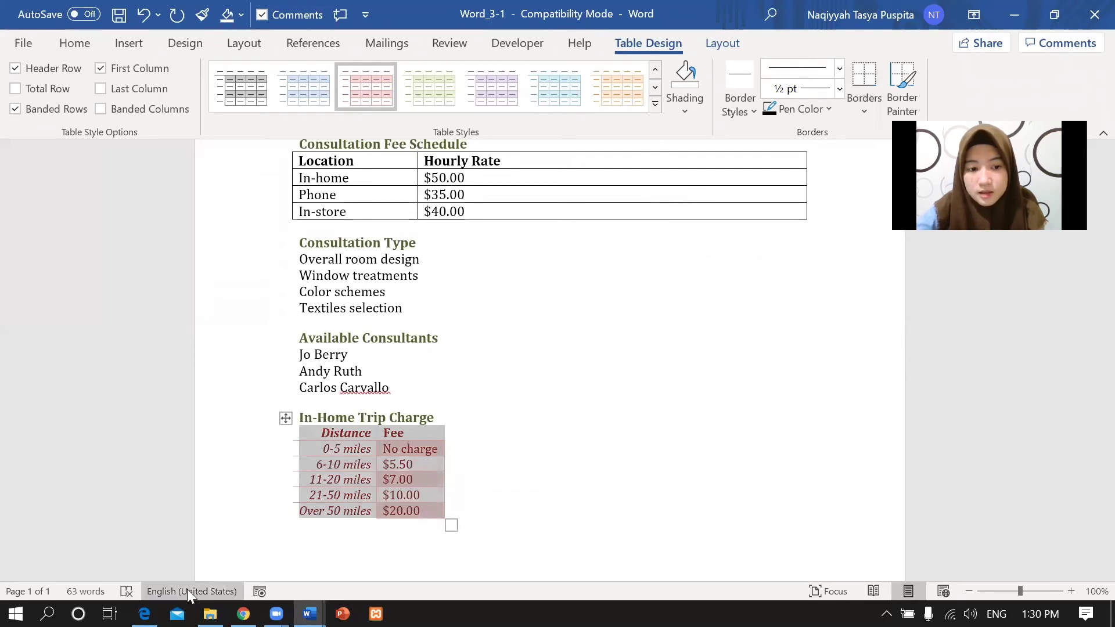
pyautogui.click(144, 613)
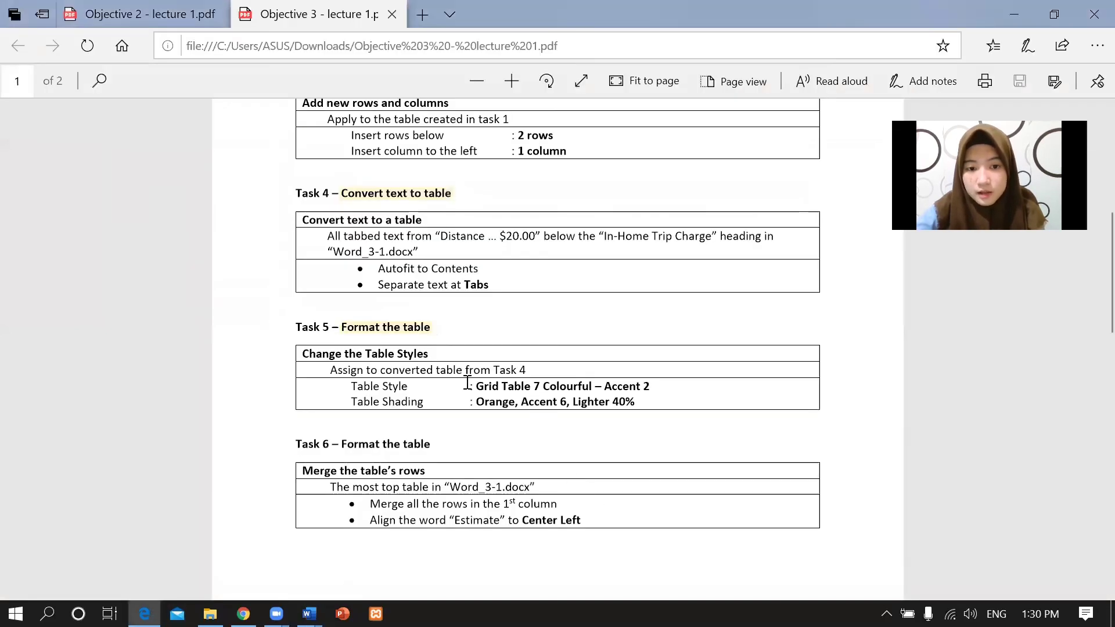
# Confirm the Orange, Accent 6, Lighter 40% shading value in the PDF, then return to Word_3-1.
pyautogui.moveTo(471, 400); pyautogui.dragTo(637, 402)
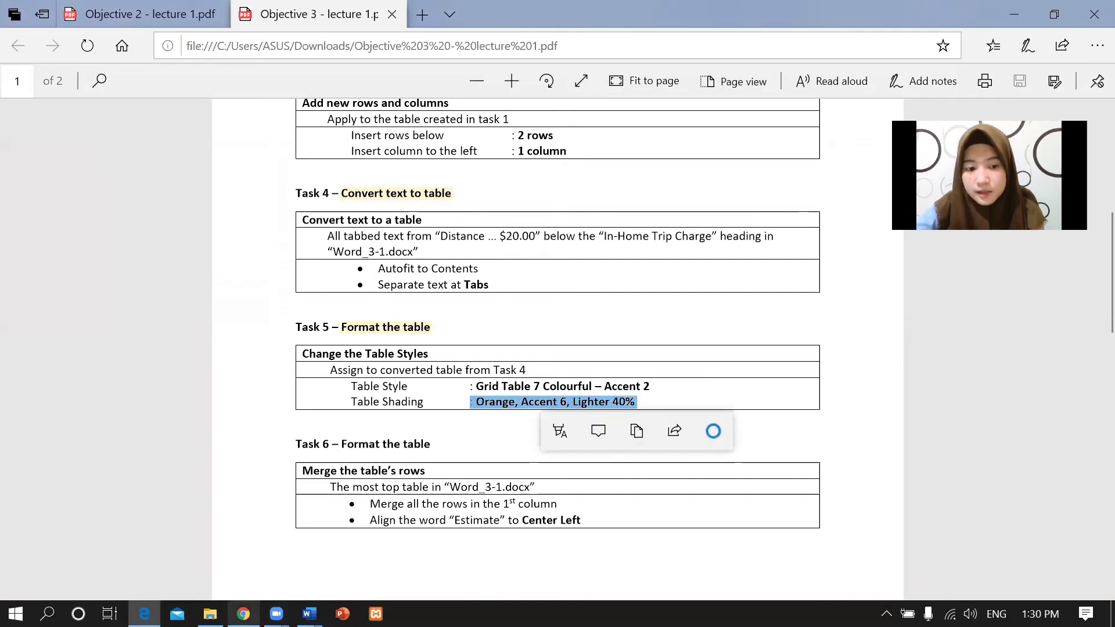
pyautogui.click(243, 614)
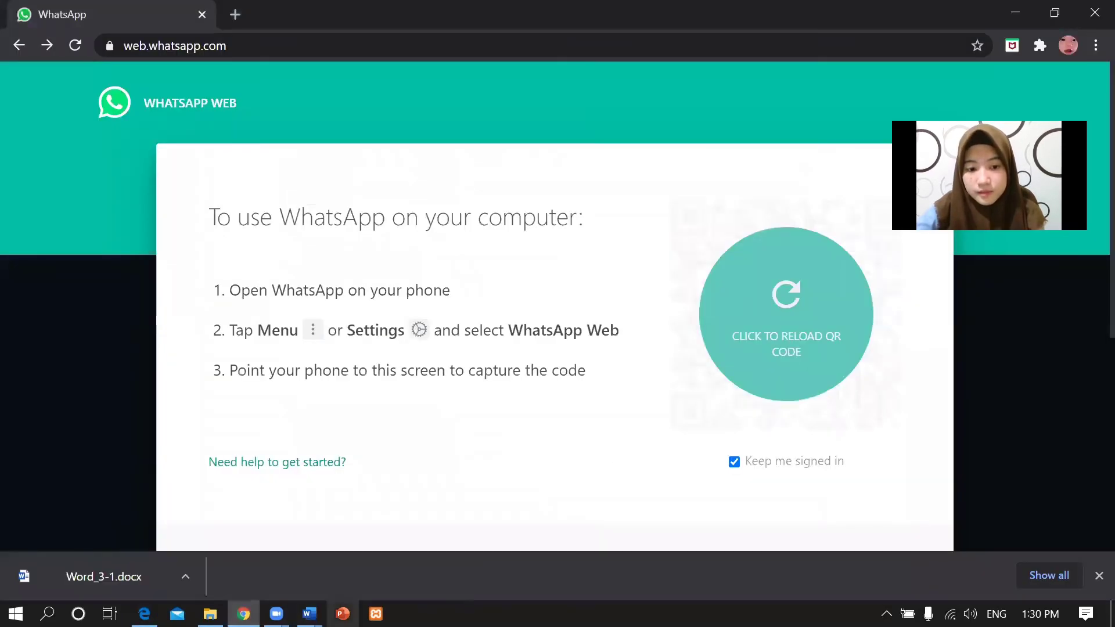
pyautogui.click(309, 614)
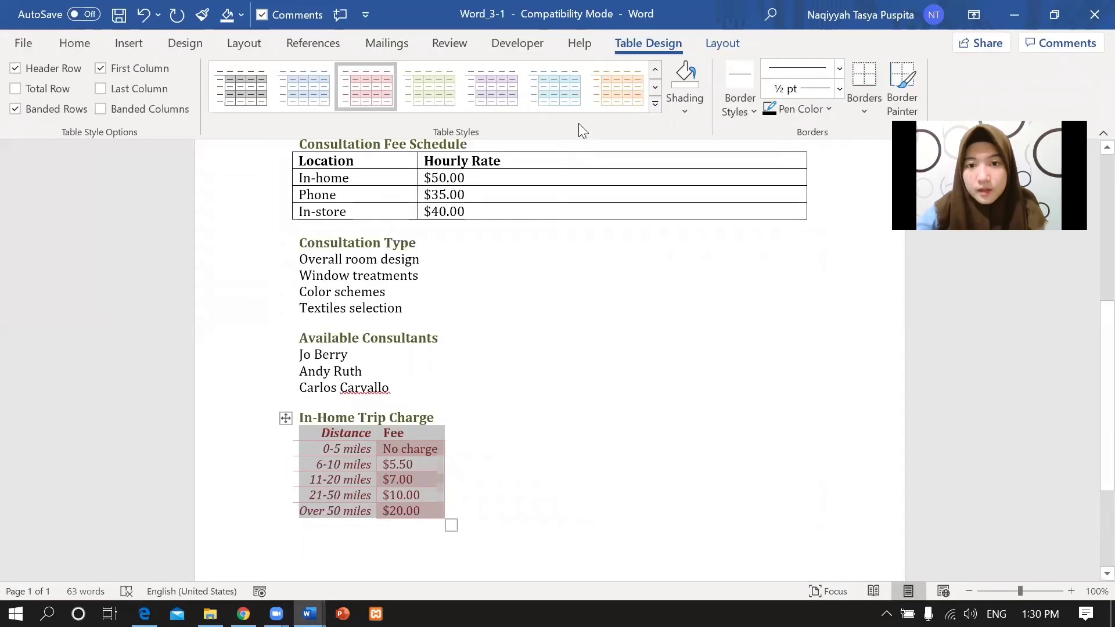
# Fill the trip-charge table with Orange, Accent 6, Lighter 40% shading.
pyautogui.click(685, 108)
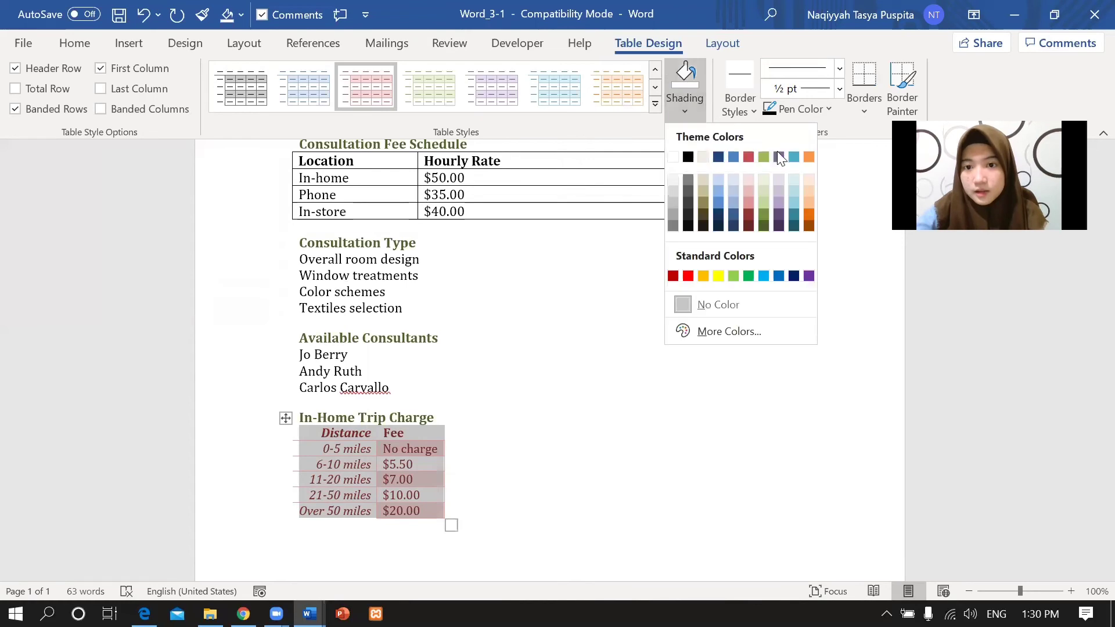
pyautogui.click(808, 201)
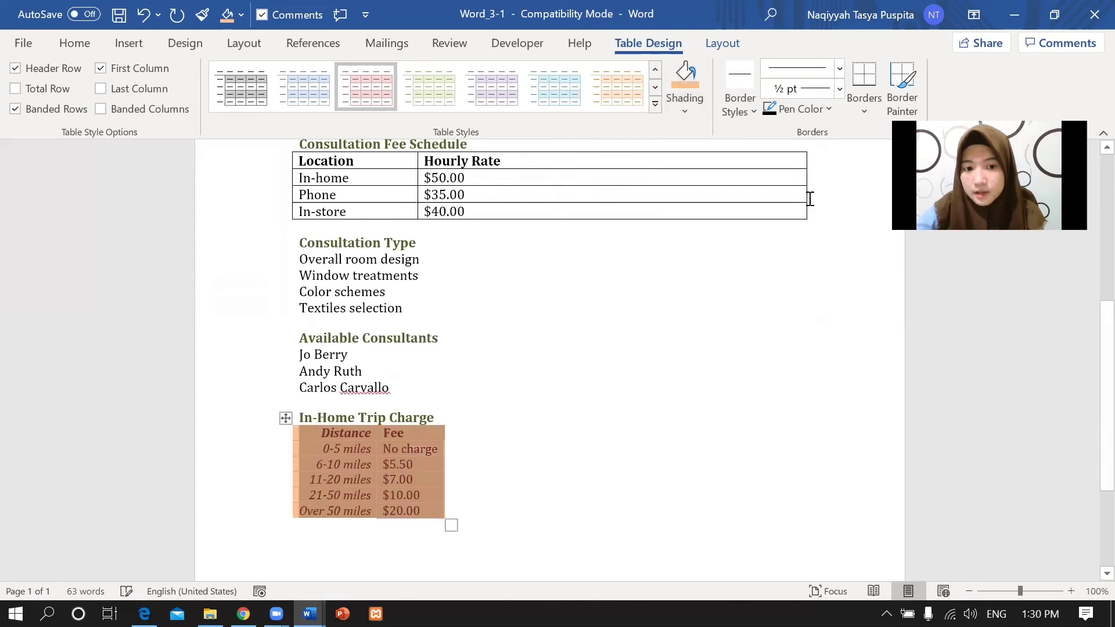
pyautogui.click(508, 453)
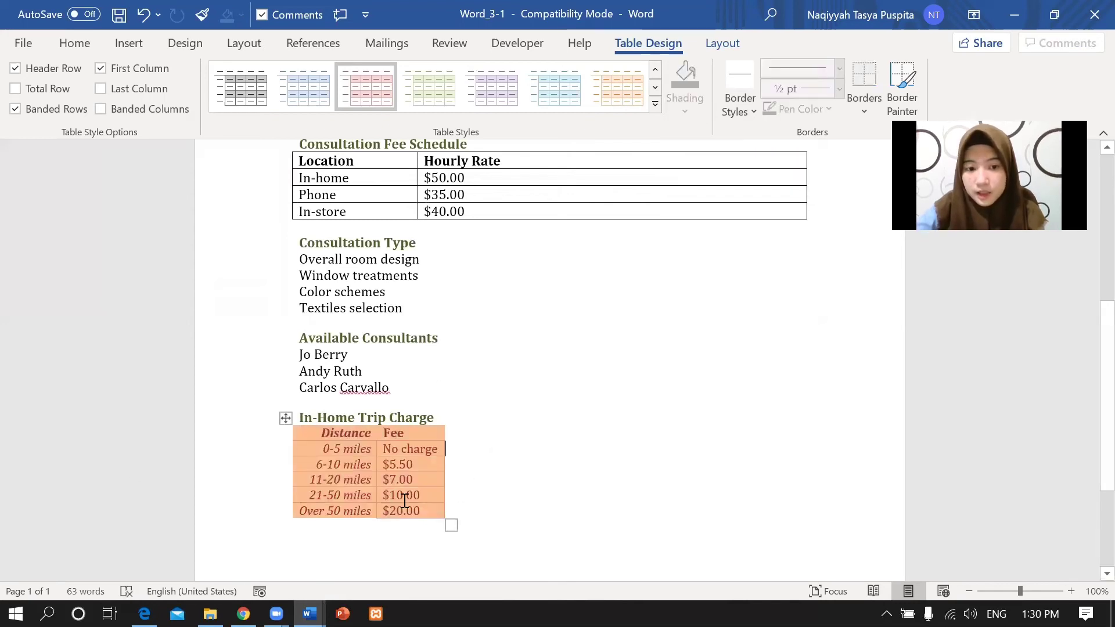
pyautogui.click(144, 613)
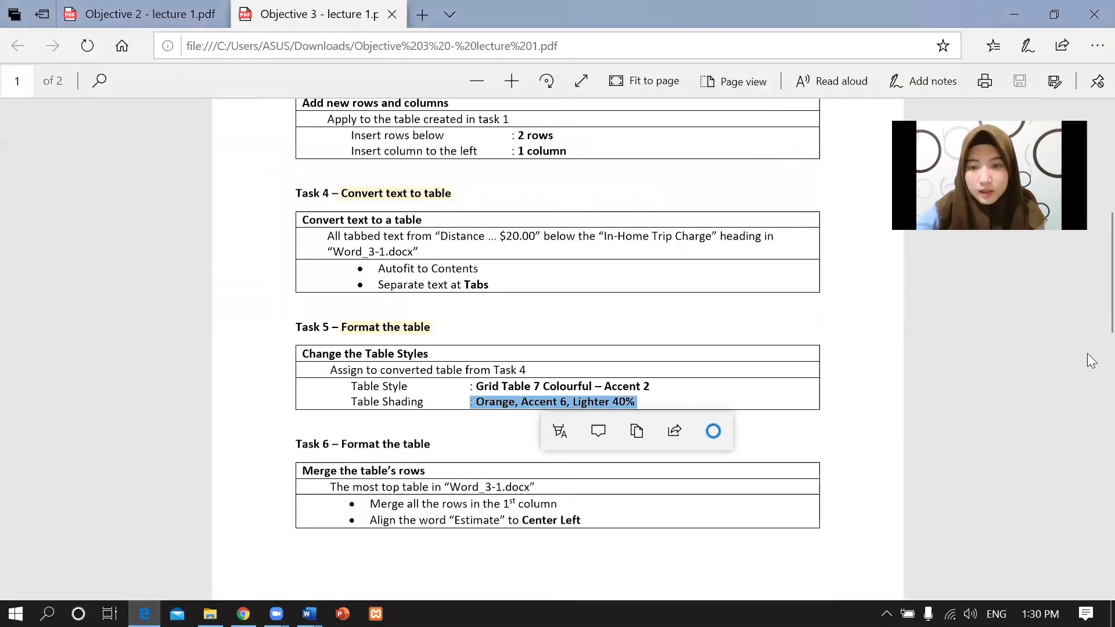
# Scroll to Task 6 and read the line on merging the top table's first-column rows.
pyautogui.scroll(-5, 1090, 261)
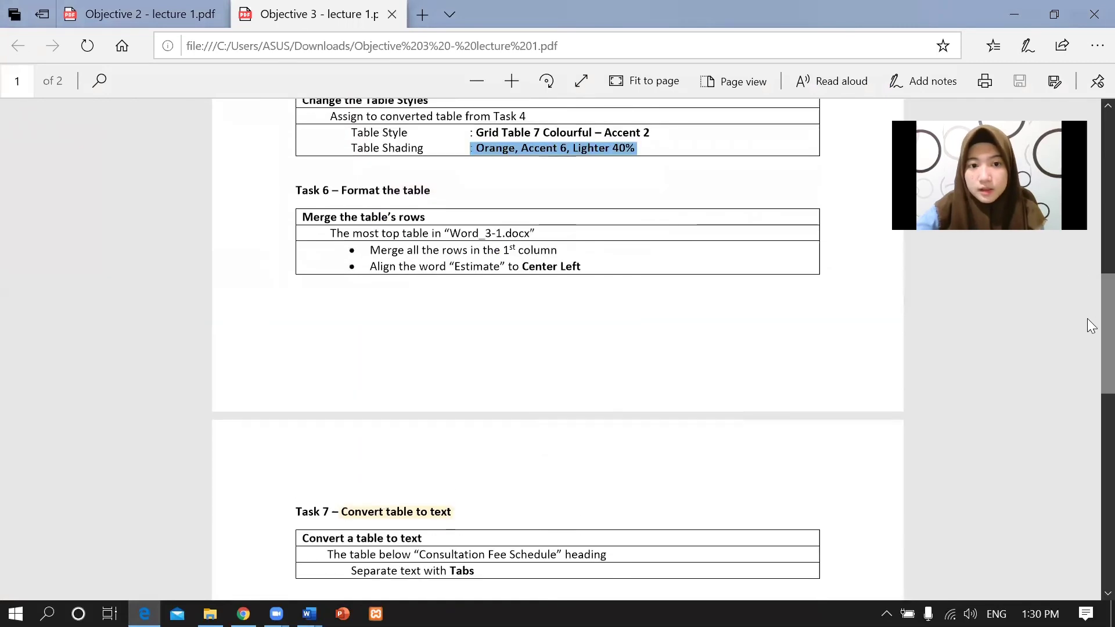
pyautogui.click(564, 235)
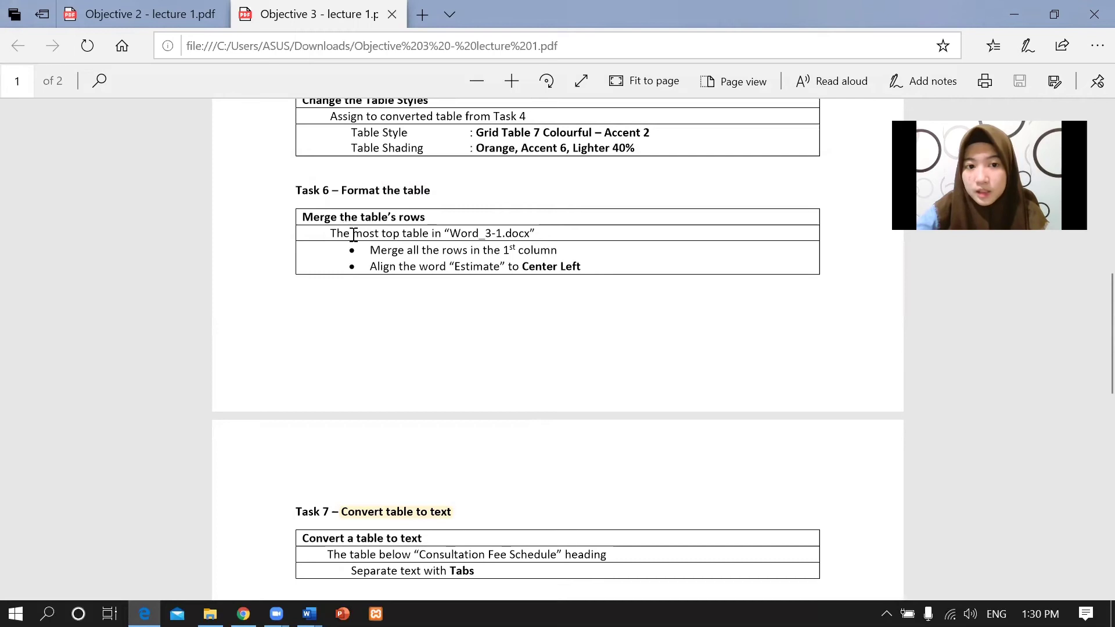
pyautogui.moveTo(353, 233); pyautogui.dragTo(583, 263)
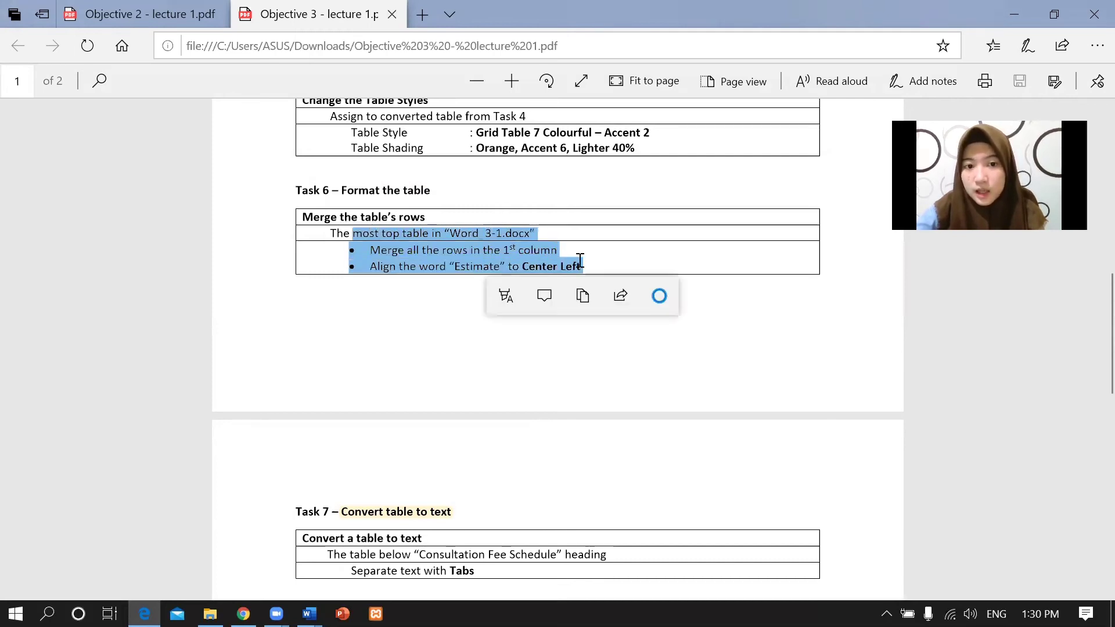
pyautogui.click(580, 263)
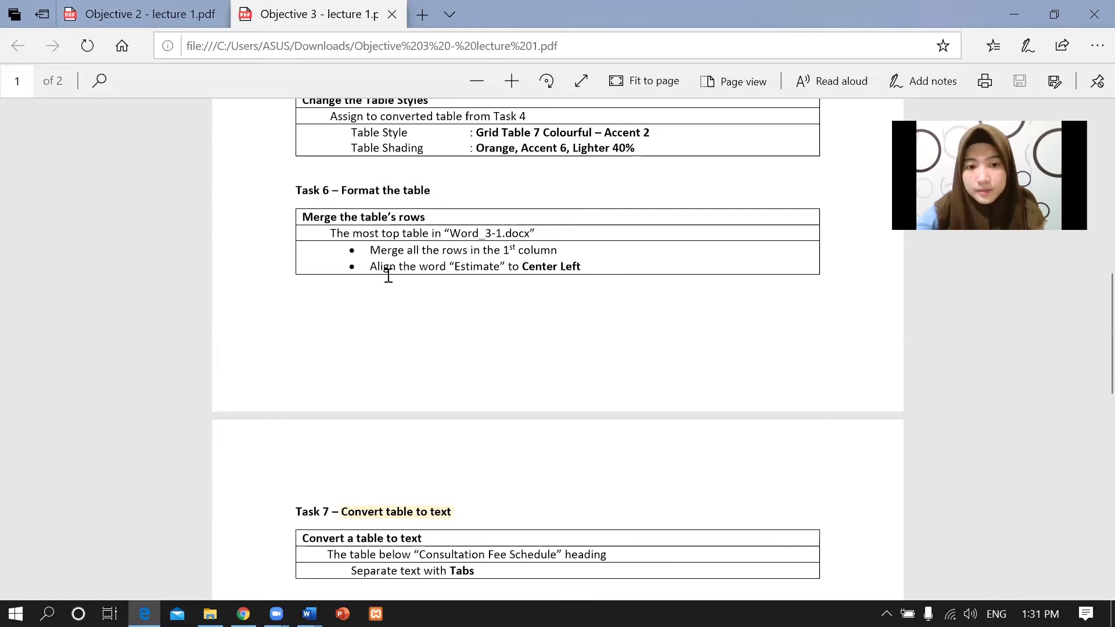
# In Word_3-1, select the top table's first row and apply Merge Cells.
pyautogui.click(309, 613)
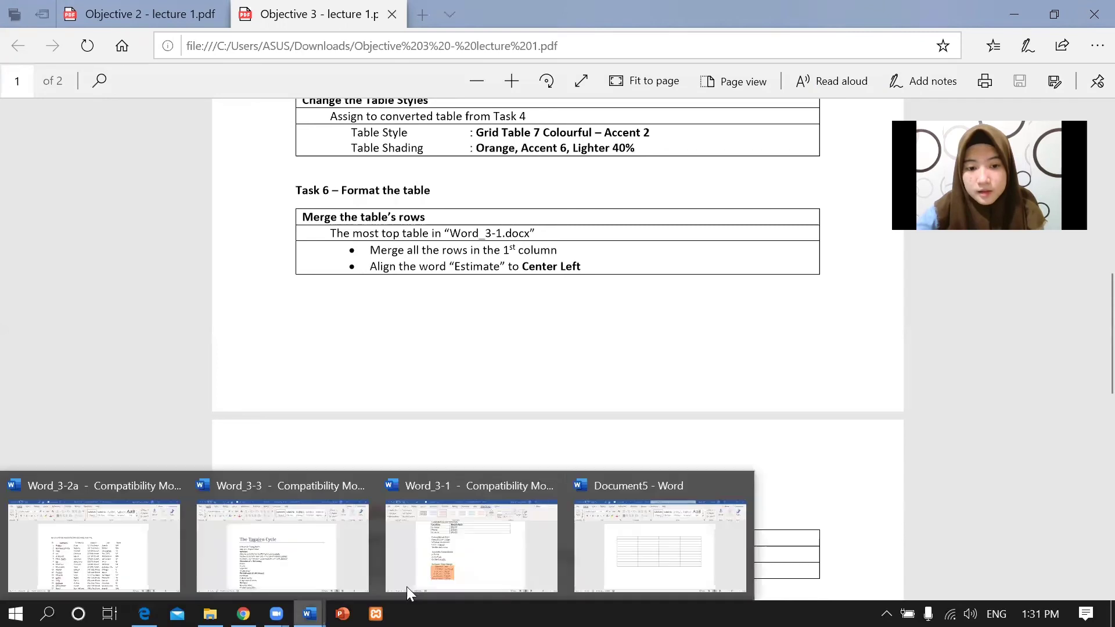
pyautogui.click(448, 571)
pyautogui.scroll(6, 1086, 404)
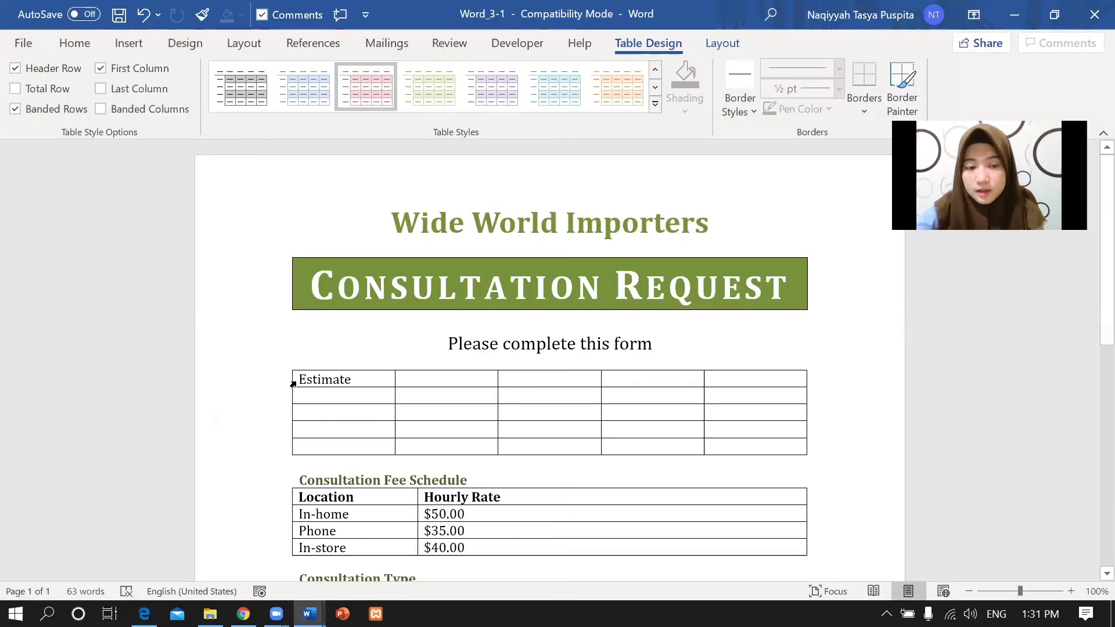
pyautogui.moveTo(301, 379)
pyautogui.mouseDown()
pyautogui.moveTo(546, 360)
pyautogui.moveTo(769, 366)
pyautogui.moveTo(774, 379)
pyautogui.mouseUp()
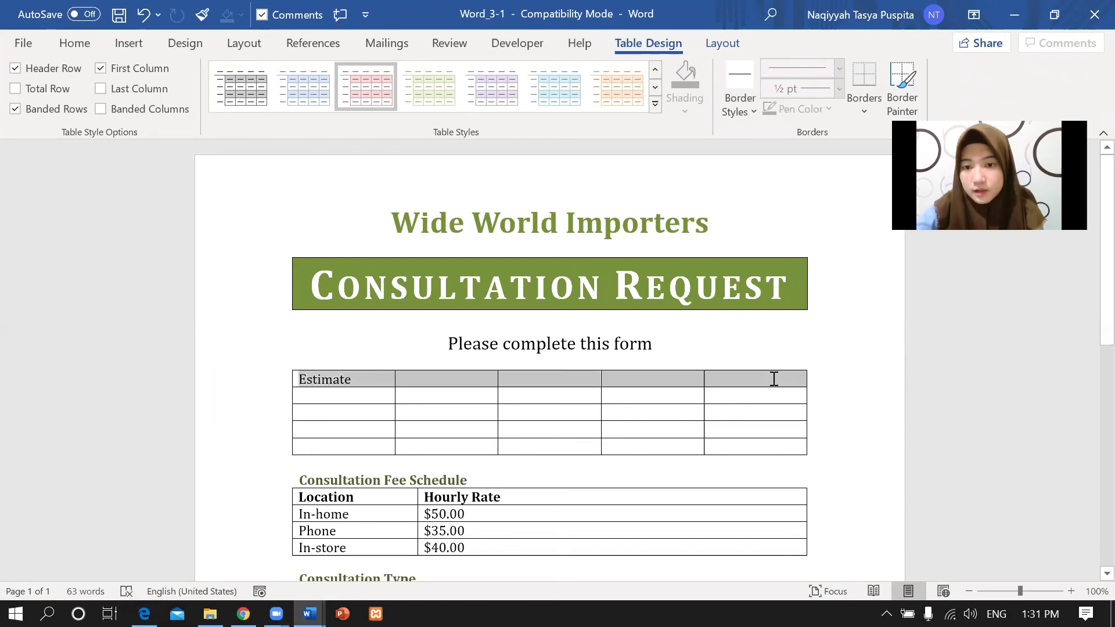
pyautogui.click(713, 42)
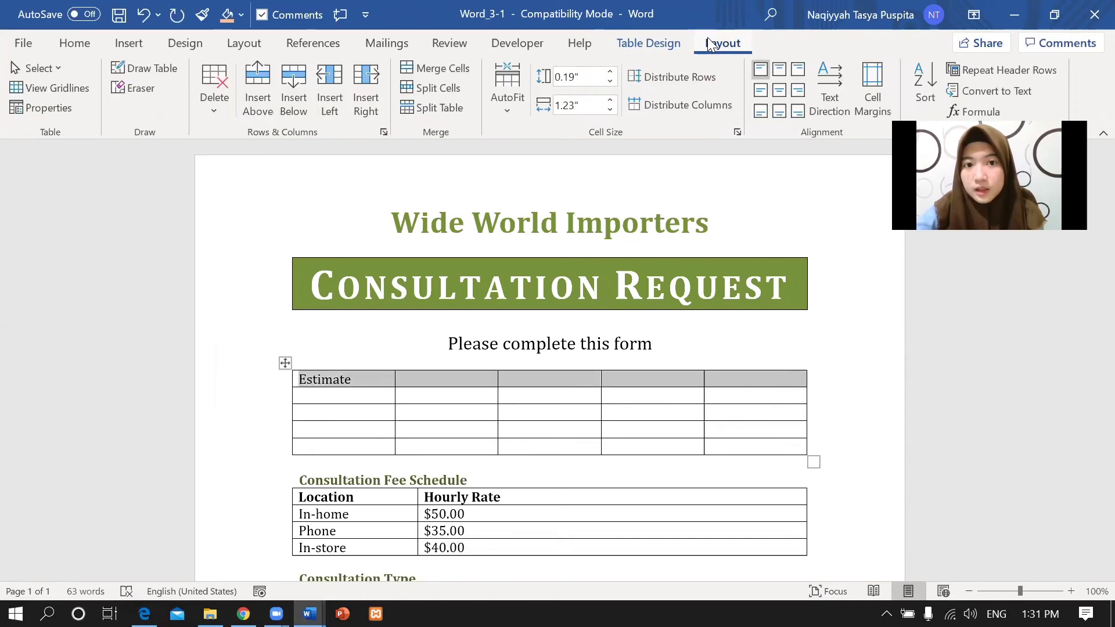
pyautogui.click(433, 69)
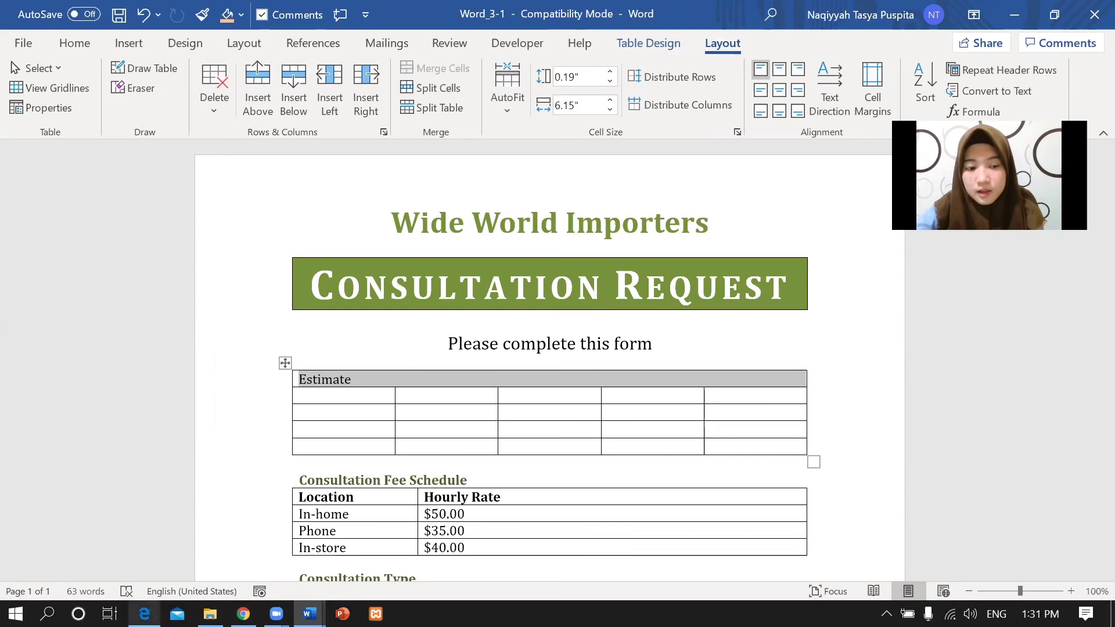
pyautogui.click(144, 614)
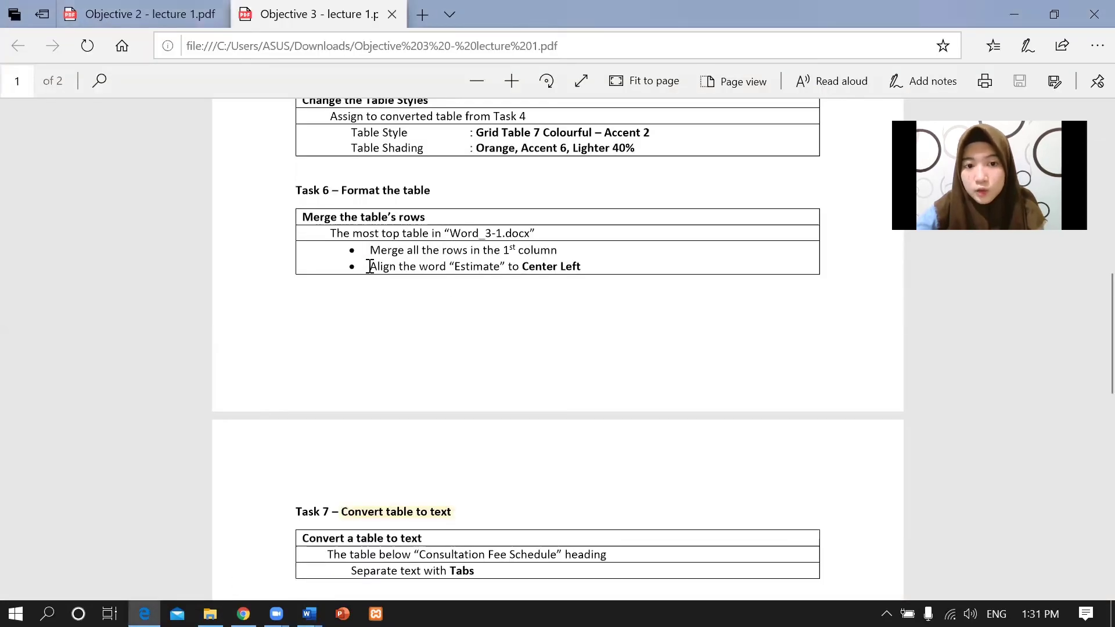
# Set the Estimate text in the merged cell to Align Center Left.
pyautogui.moveTo(368, 268); pyautogui.dragTo(586, 262)
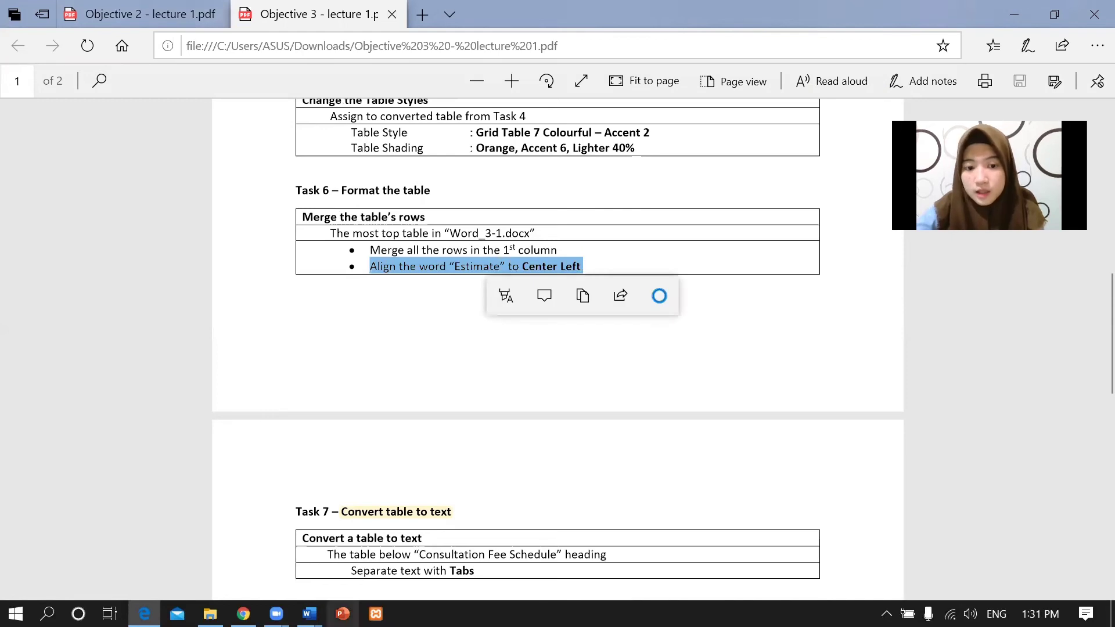
pyautogui.moveTo(309, 613)
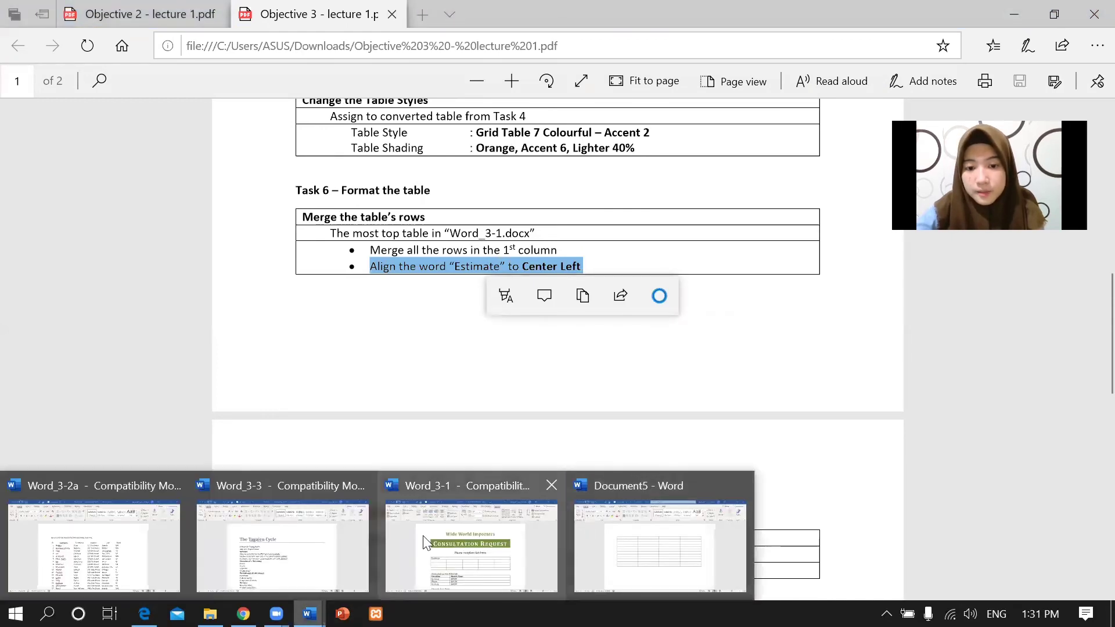
pyautogui.click(479, 533)
pyautogui.click(359, 378)
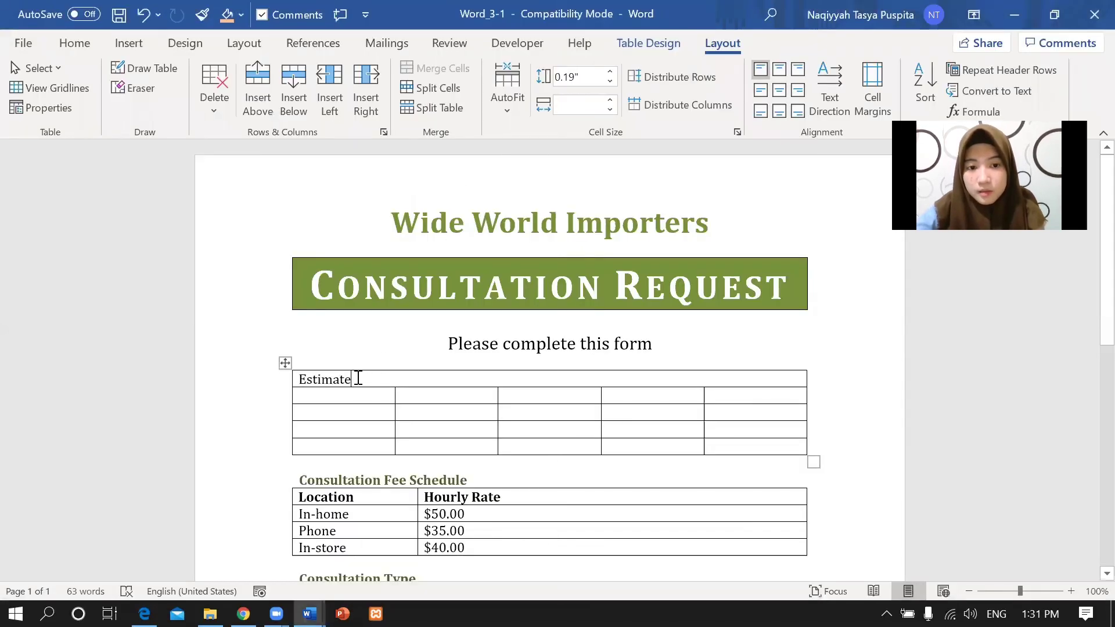
pyautogui.moveTo(351, 378); pyautogui.dragTo(299, 379)
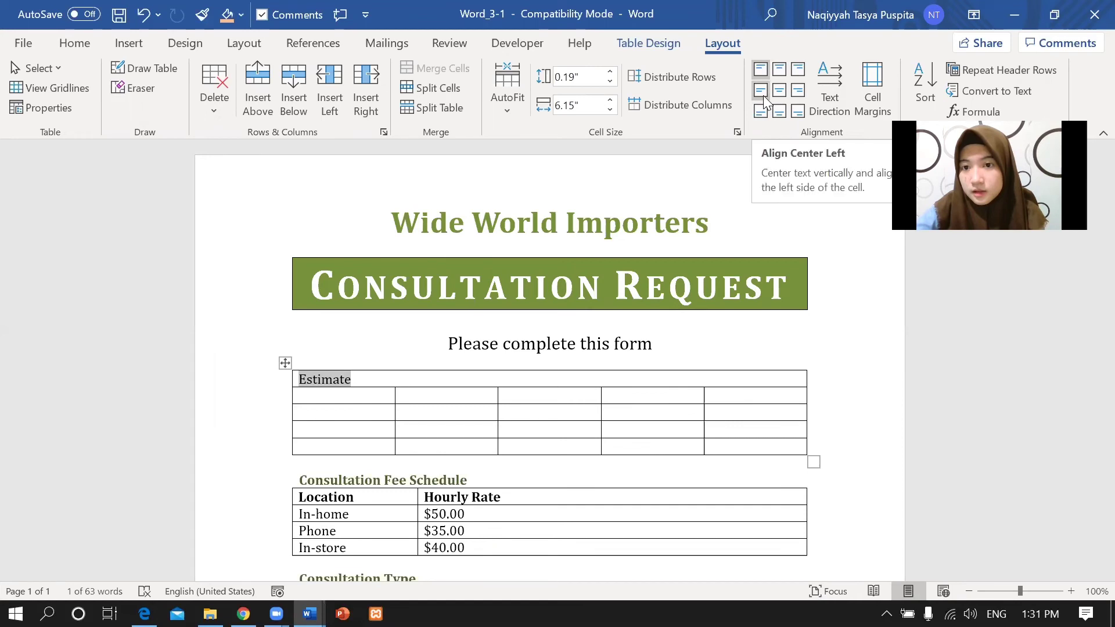
pyautogui.click(763, 96)
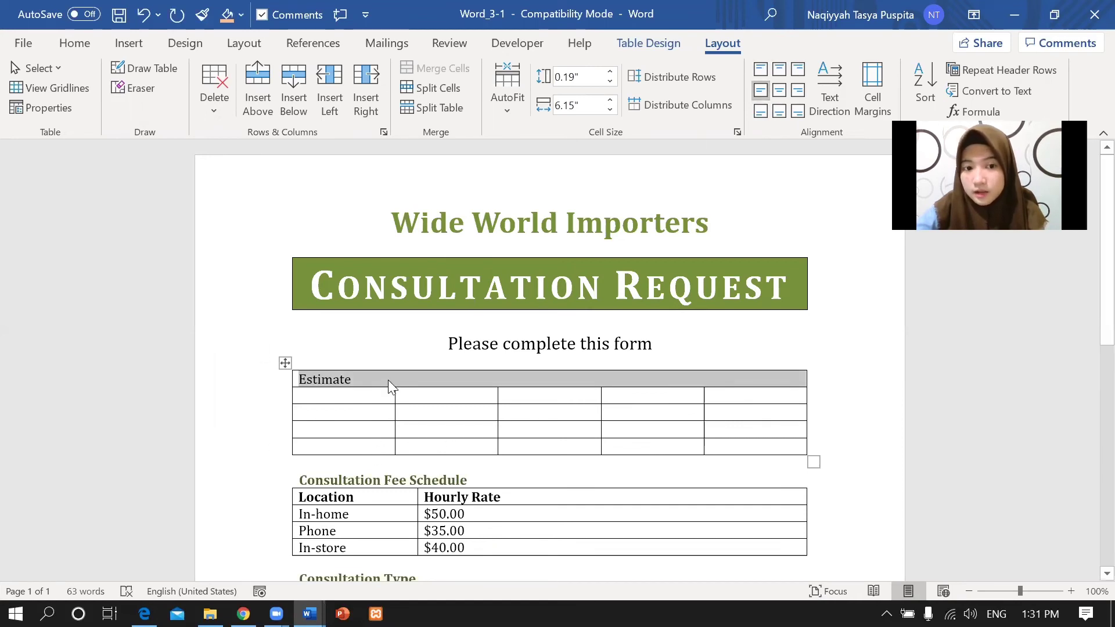
pyautogui.hotkey('alt', 'Tab')
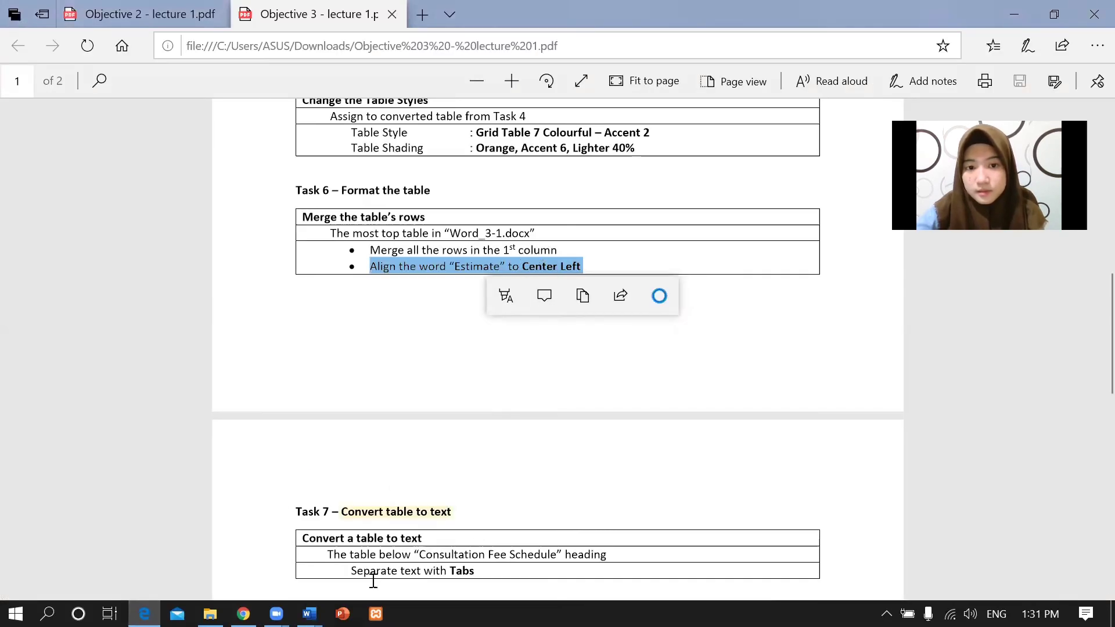
pyautogui.moveTo(310, 614)
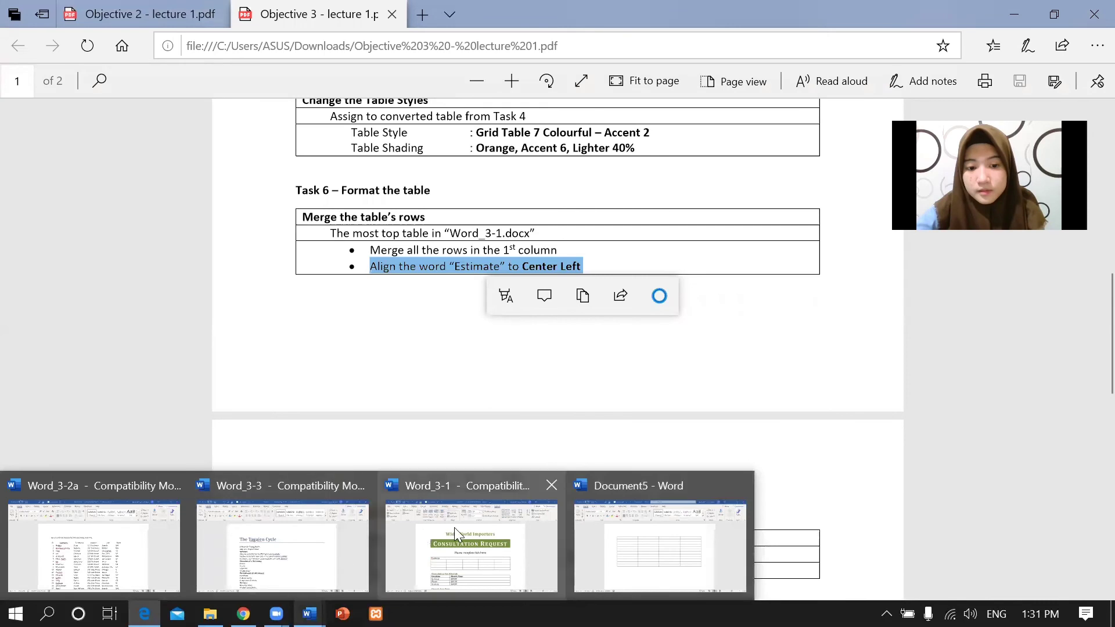
pyautogui.click(454, 527)
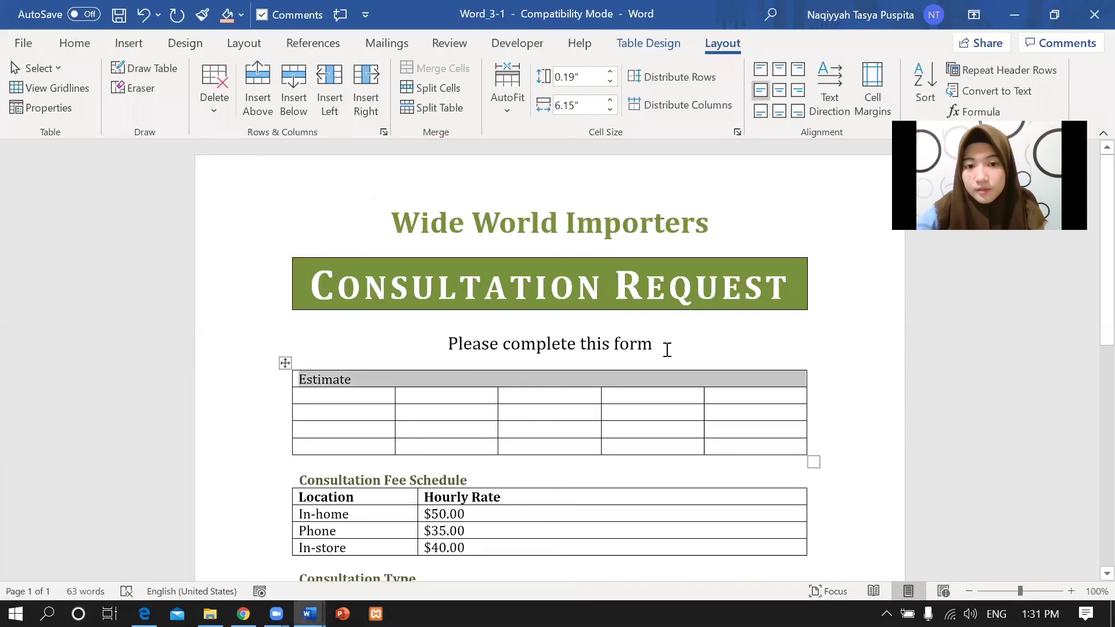
pyautogui.rightClick(533, 377)
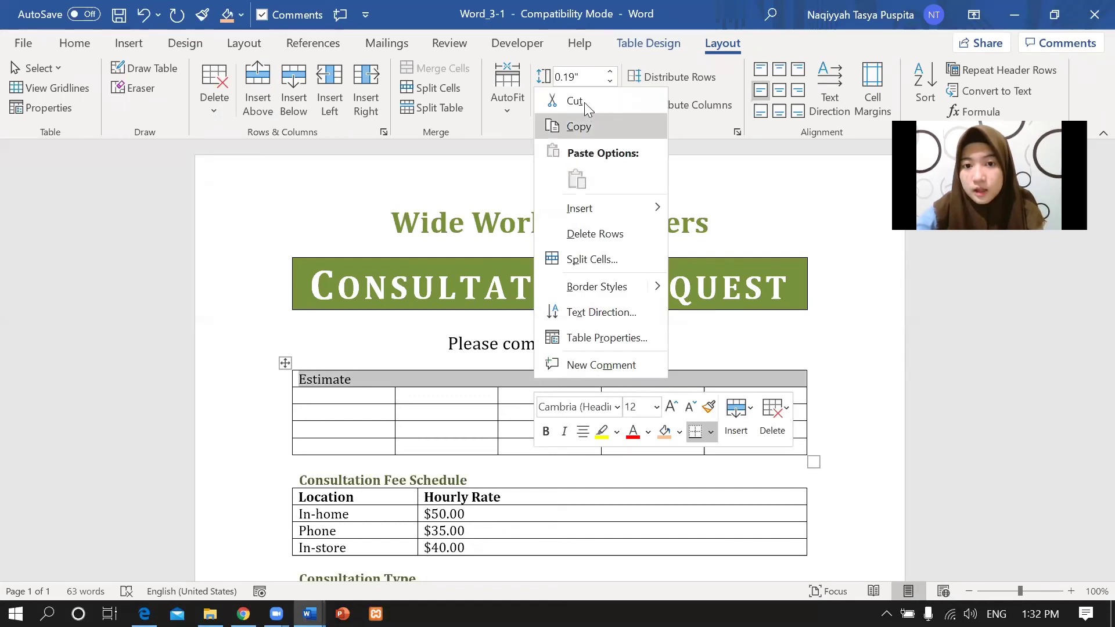
pyautogui.press('Escape')
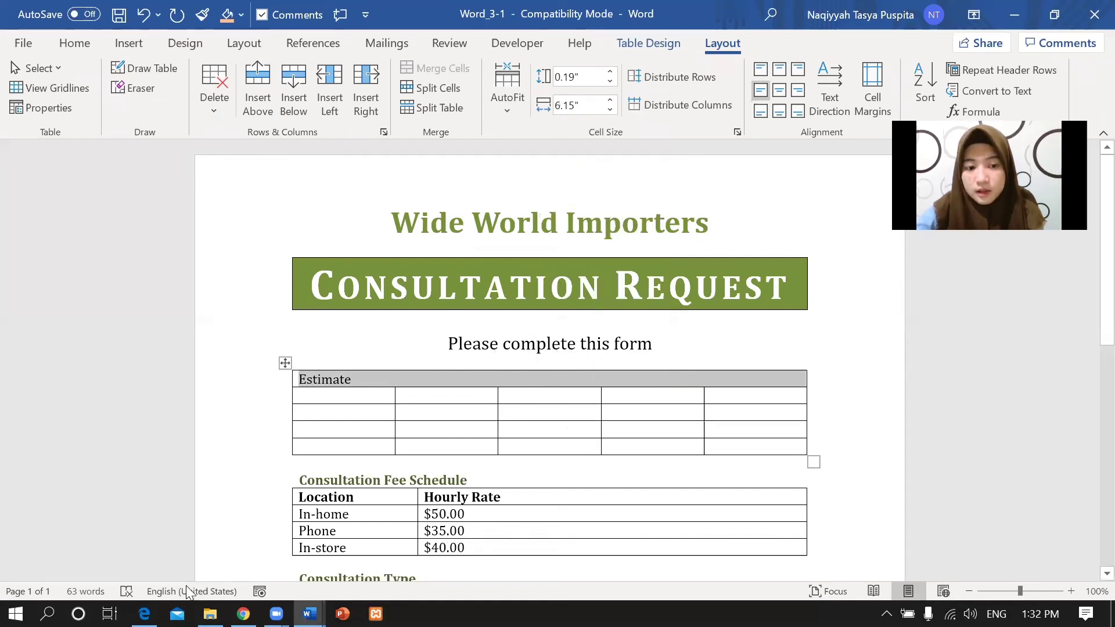
pyautogui.click(144, 614)
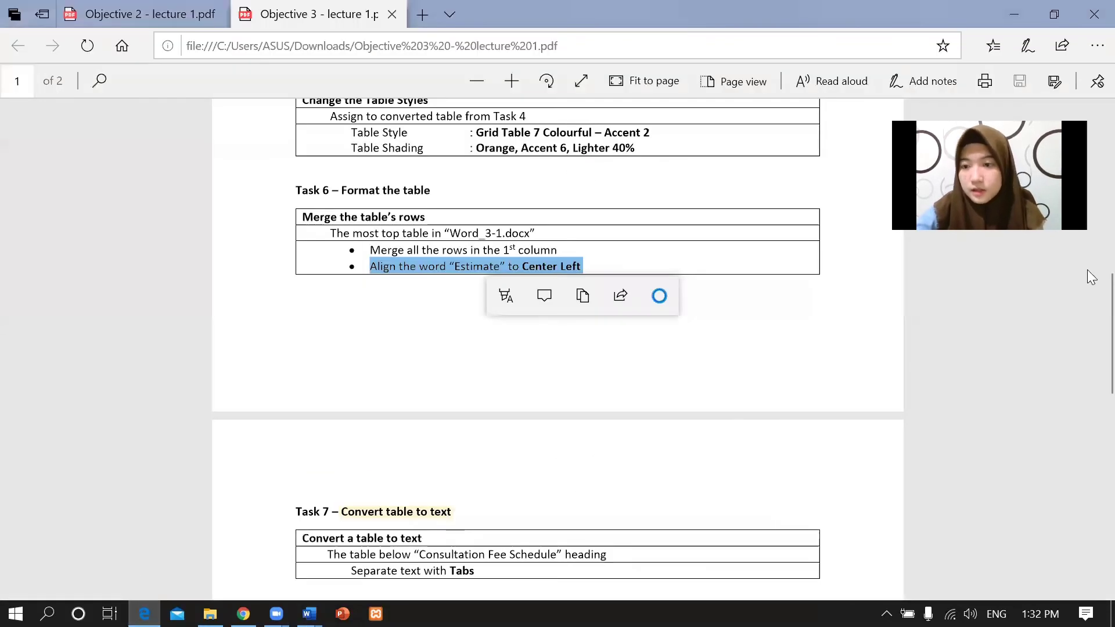
# Read Task 7, noting the Consultation Fee Schedule table and the Tabs separator.
pyautogui.scroll(-5, 1088, 294)
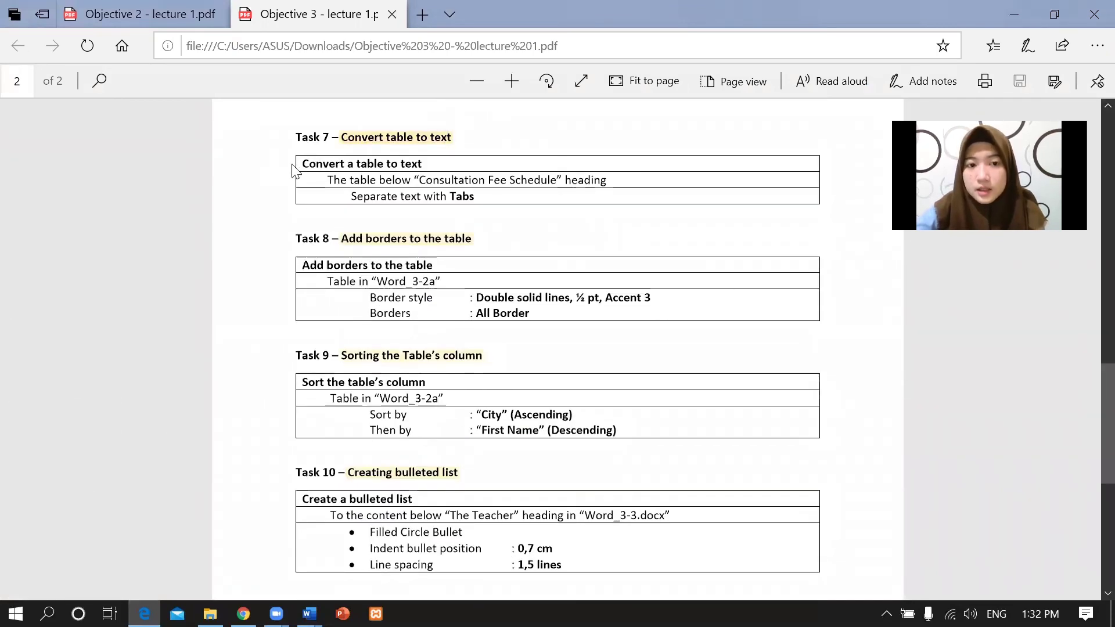
pyautogui.moveTo(301, 165); pyautogui.dragTo(476, 192)
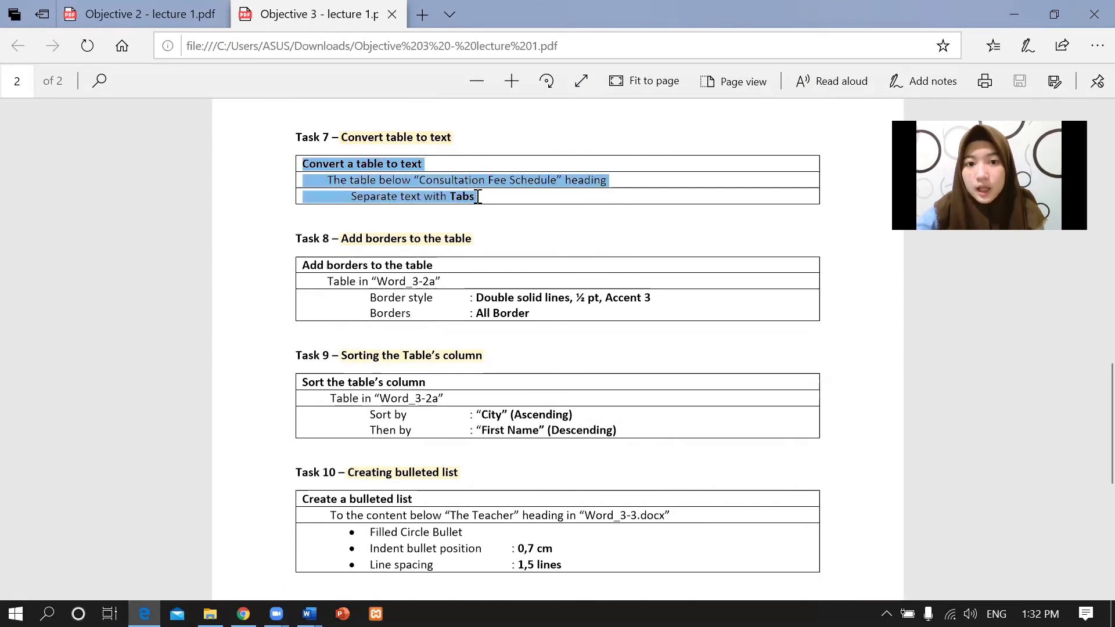
pyautogui.click(335, 180)
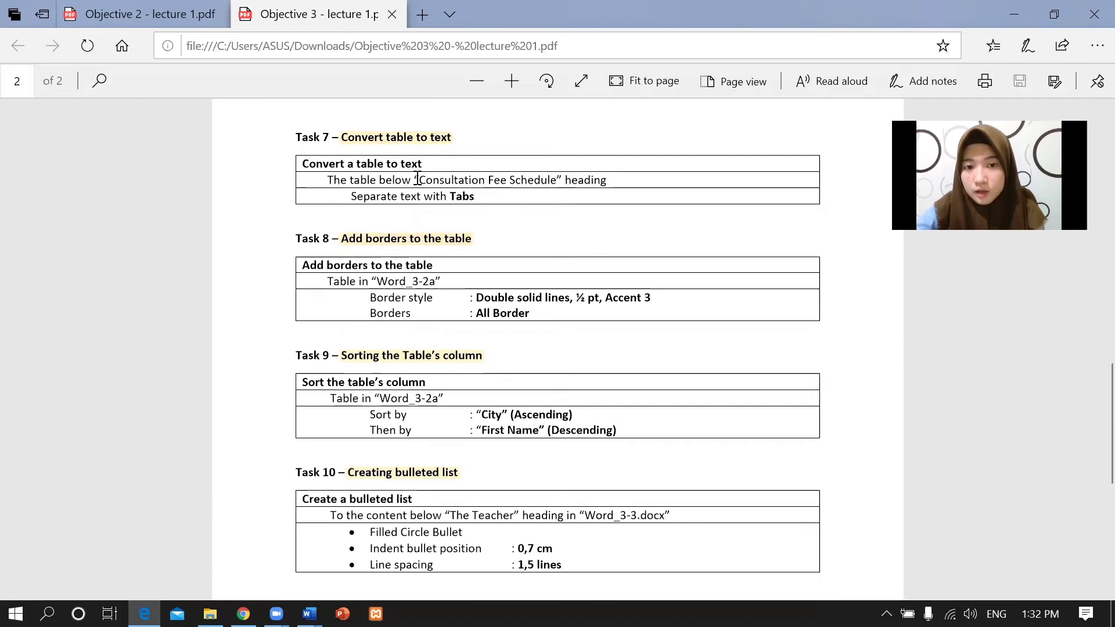
pyautogui.moveTo(416, 178); pyautogui.dragTo(556, 182)
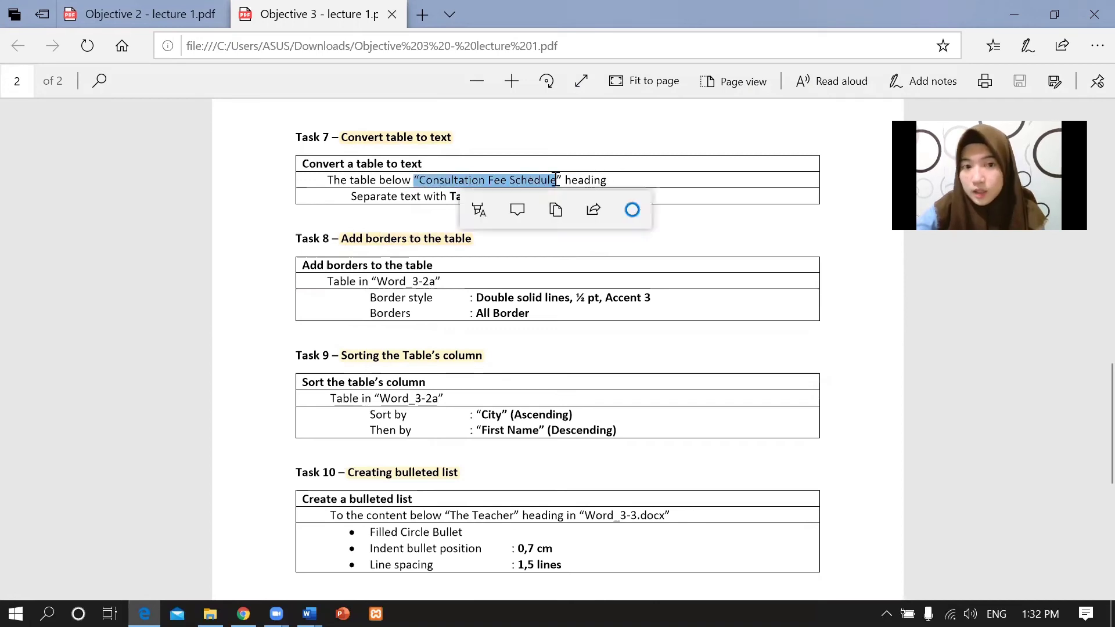
pyautogui.click(473, 177)
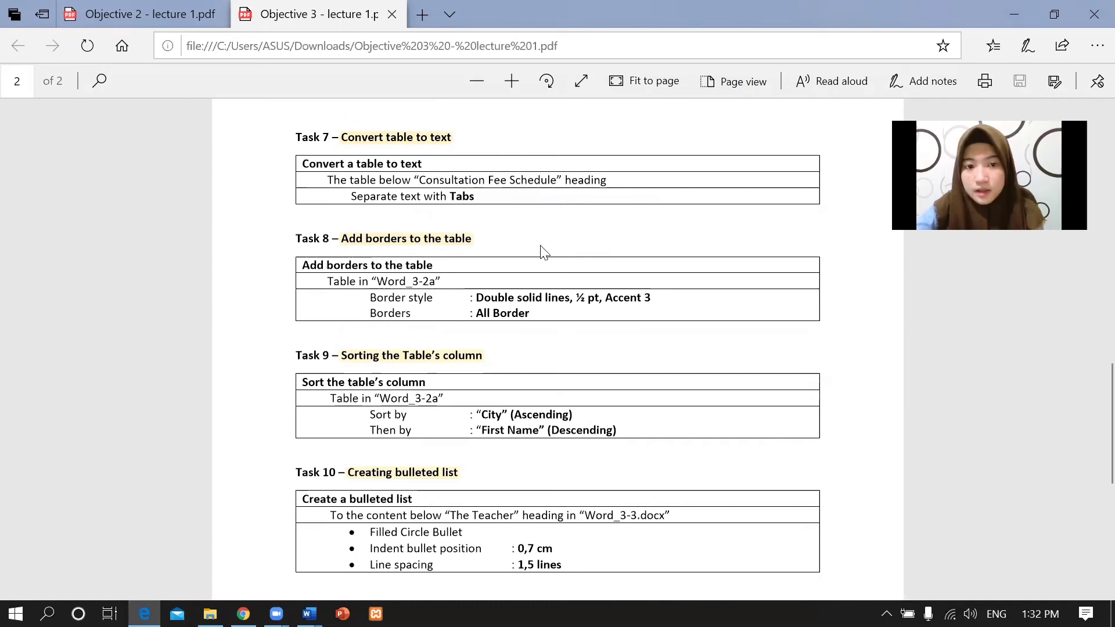
pyautogui.click(309, 614)
# Convert Word_3-1's Consultation Fee Schedule table to text, using Tabs as the separator.
pyautogui.click(484, 549)
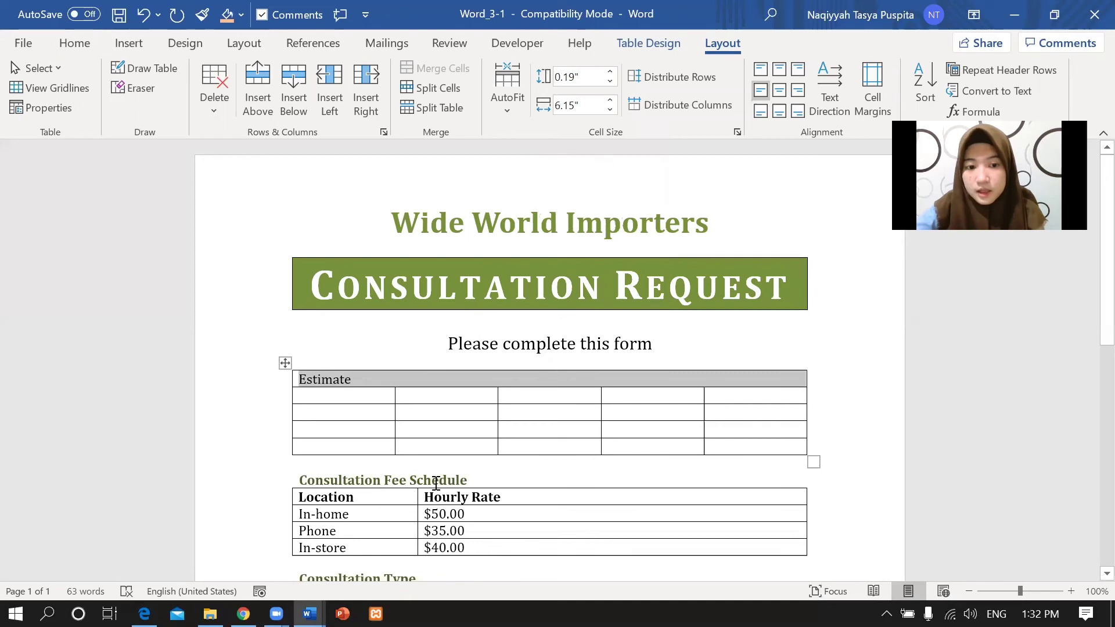
pyautogui.moveTo(334, 496); pyautogui.dragTo(508, 546)
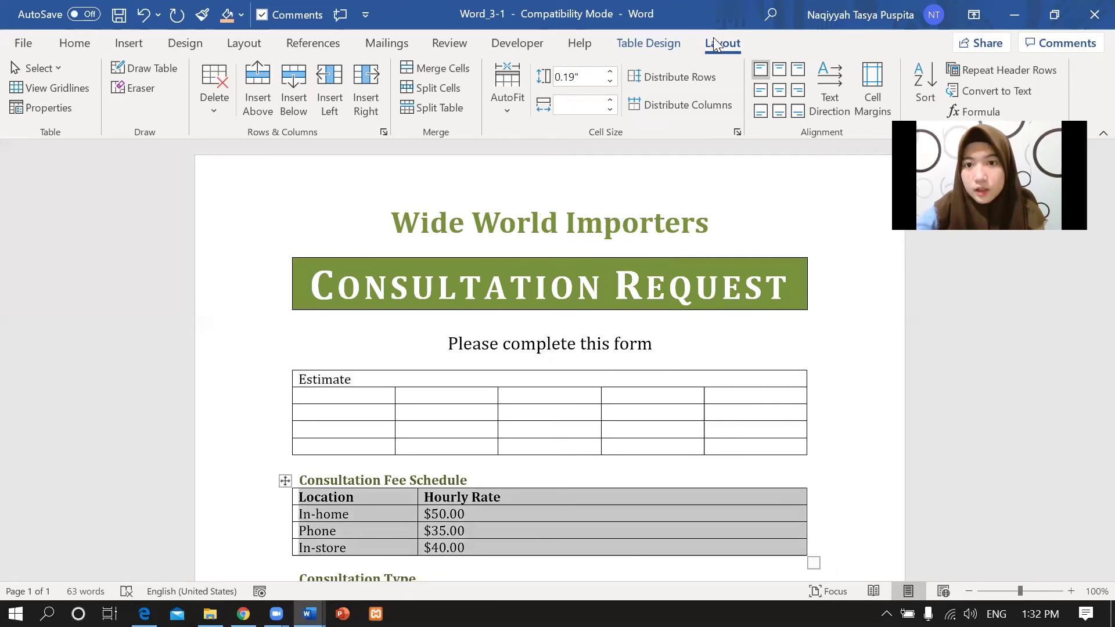
pyautogui.click(976, 89)
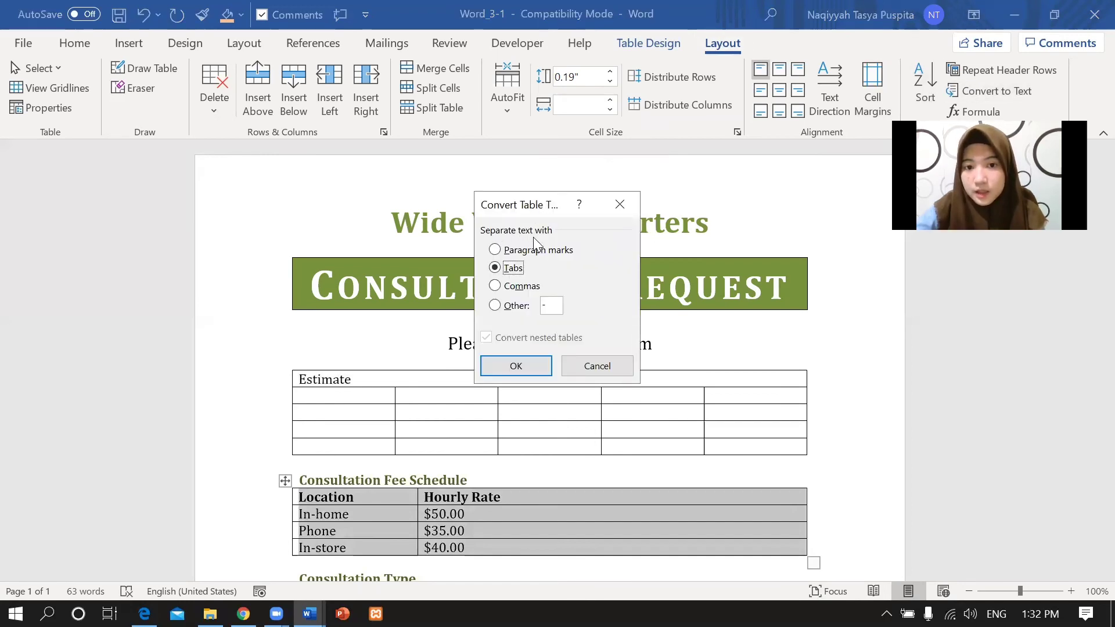
pyautogui.click(144, 613)
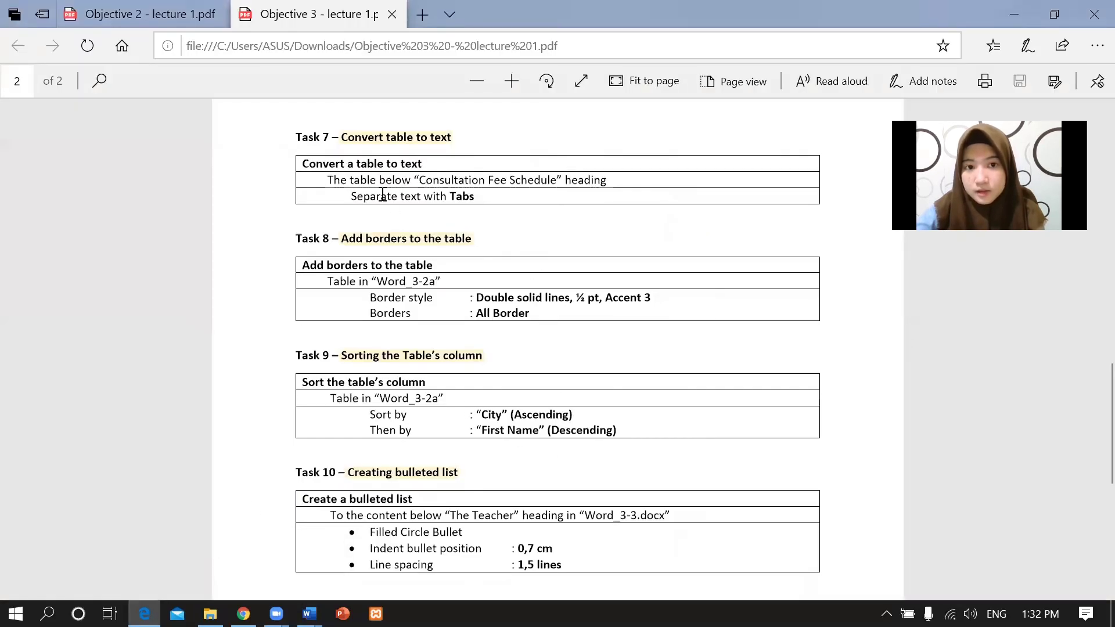
pyautogui.moveTo(352, 197); pyautogui.dragTo(481, 198)
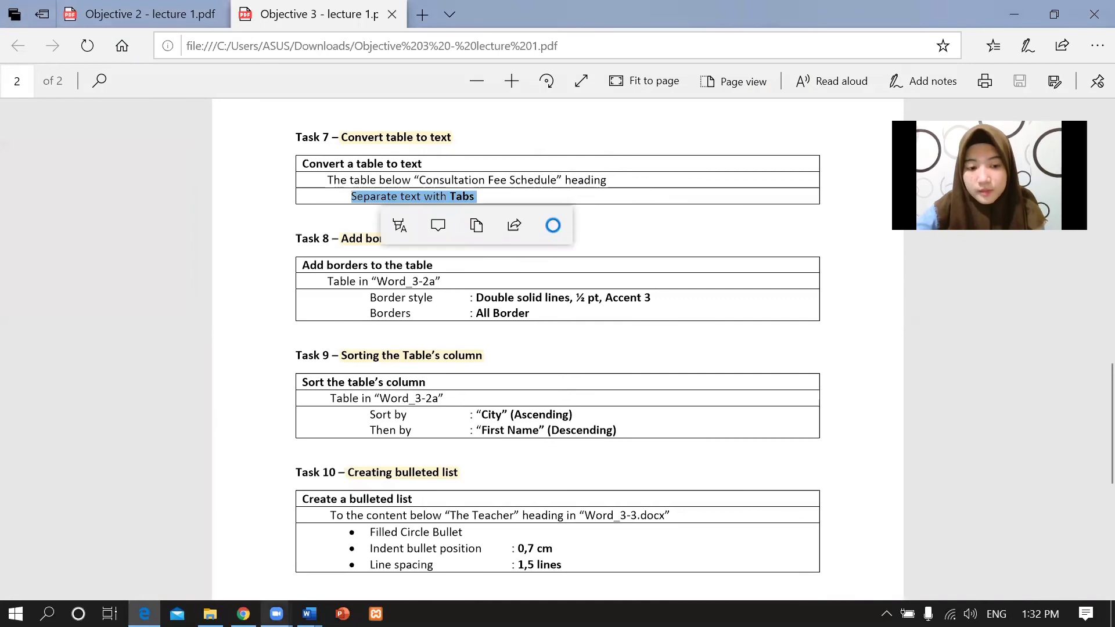
pyautogui.moveTo(309, 614)
pyautogui.click(477, 545)
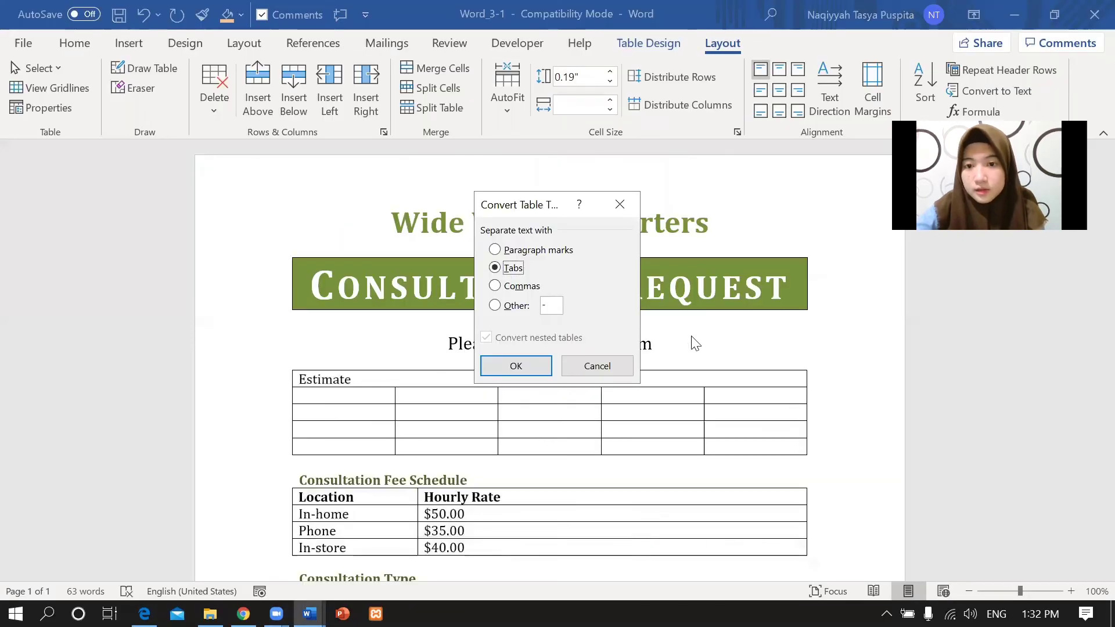
pyautogui.click(515, 365)
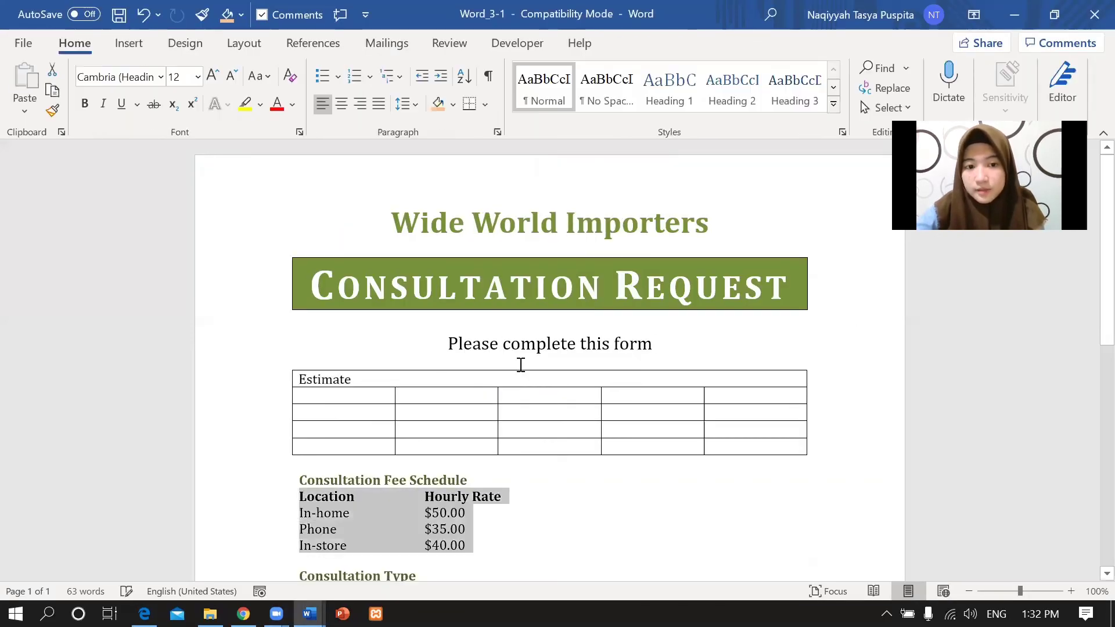
pyautogui.scroll(-2, 1087, 251)
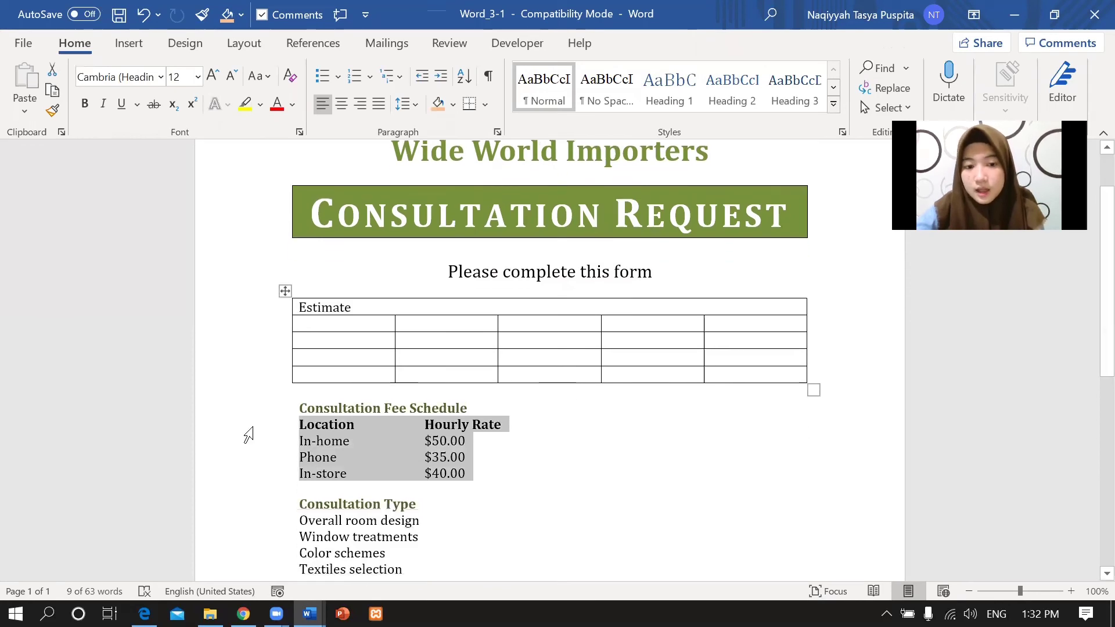
pyautogui.click(495, 441)
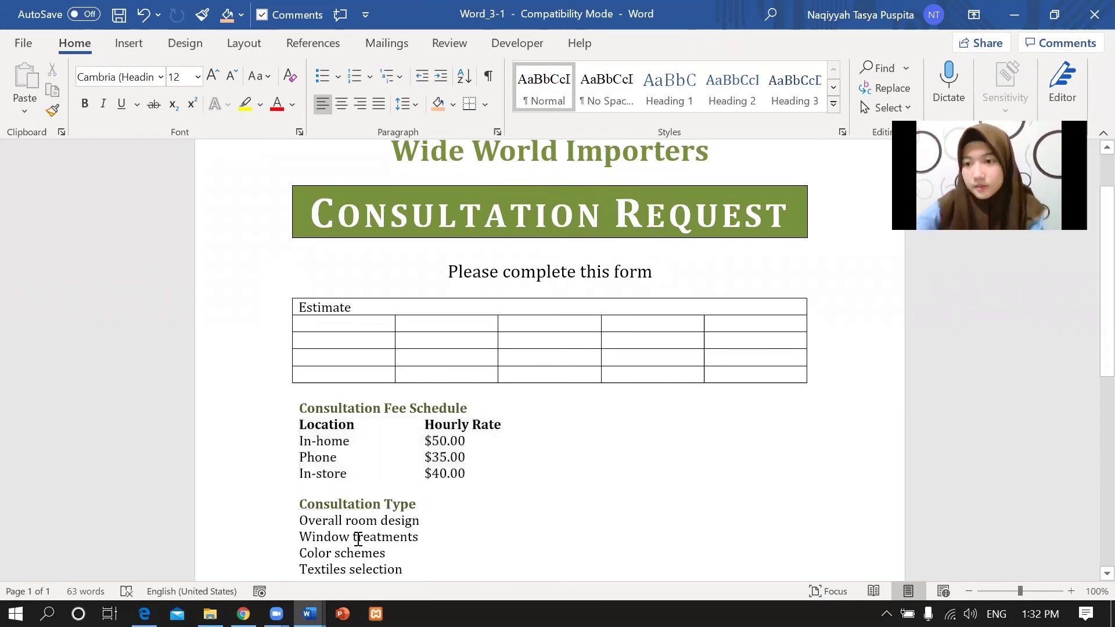
# Read Task 8: Word_3-2a's table needs double solid, ½ pt, Accent 3 borders.
pyautogui.click(144, 614)
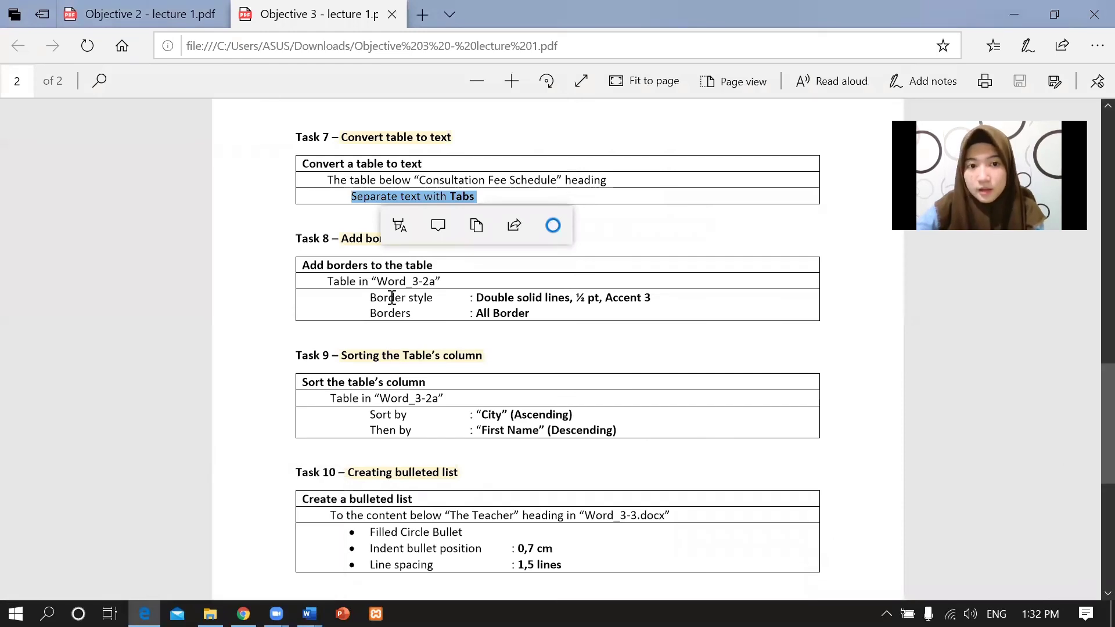
pyautogui.click(459, 298)
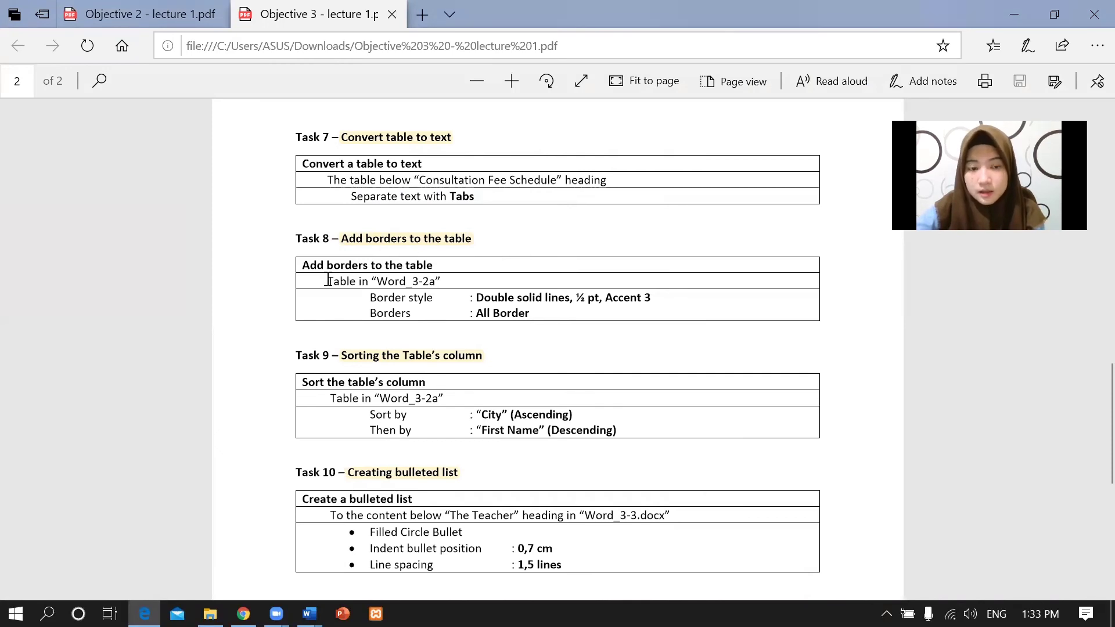
pyautogui.moveTo(304, 282); pyautogui.dragTo(459, 282)
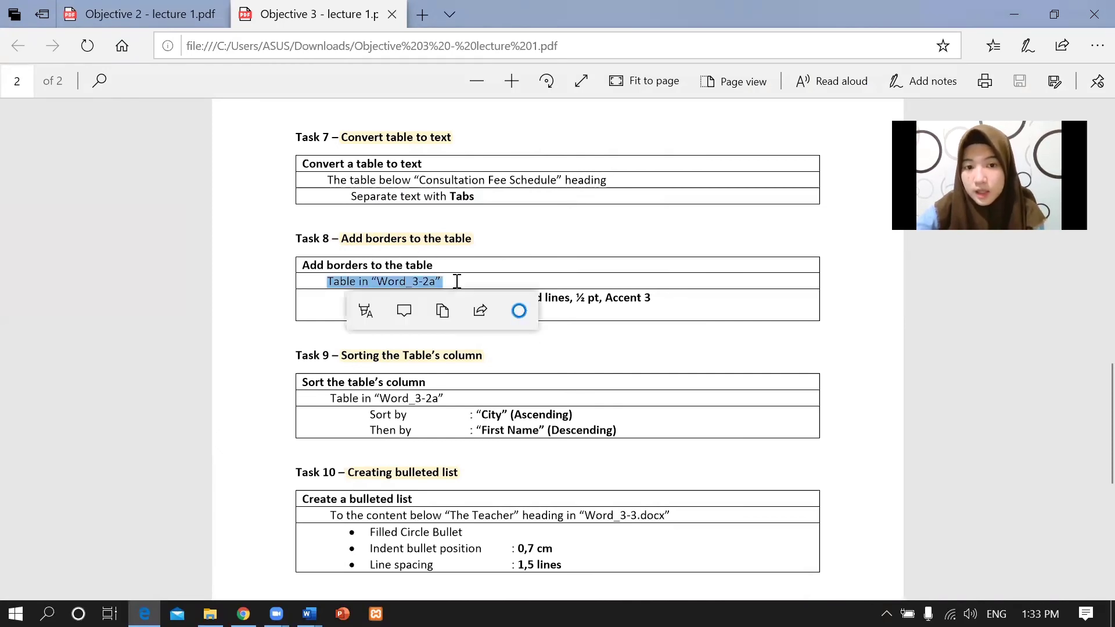
pyautogui.click(460, 287)
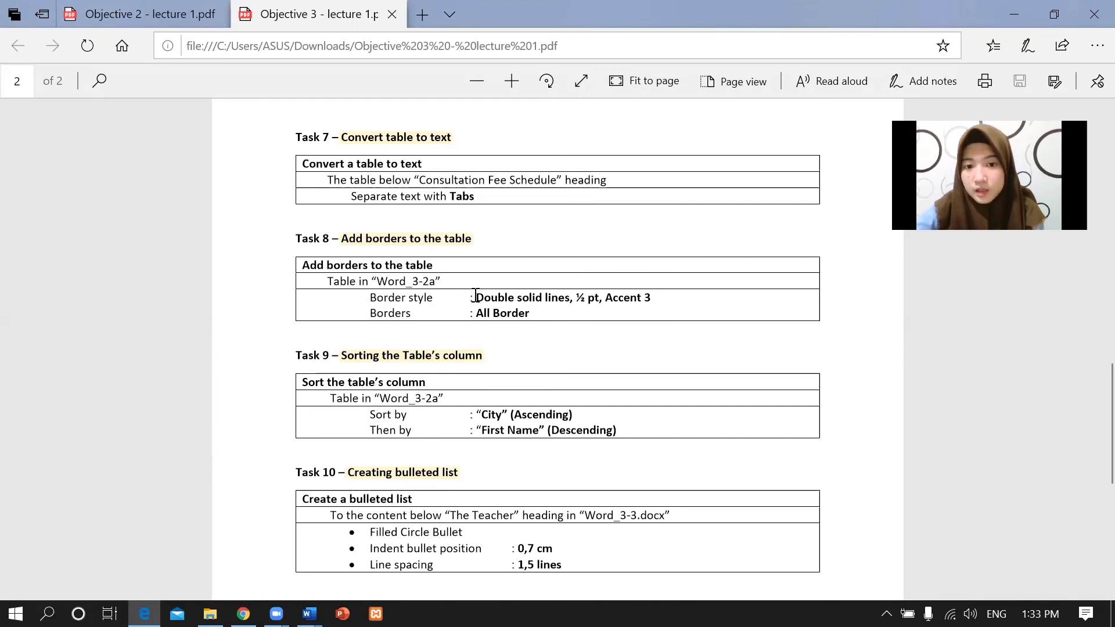
pyautogui.moveTo(475, 297); pyautogui.dragTo(677, 296)
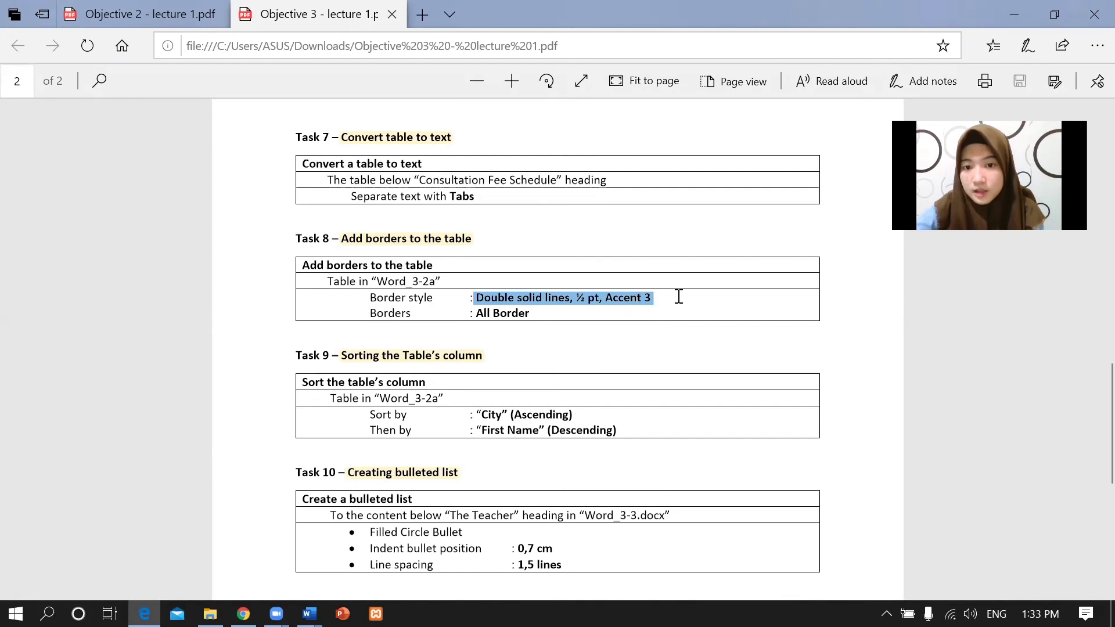
pyautogui.click(446, 303)
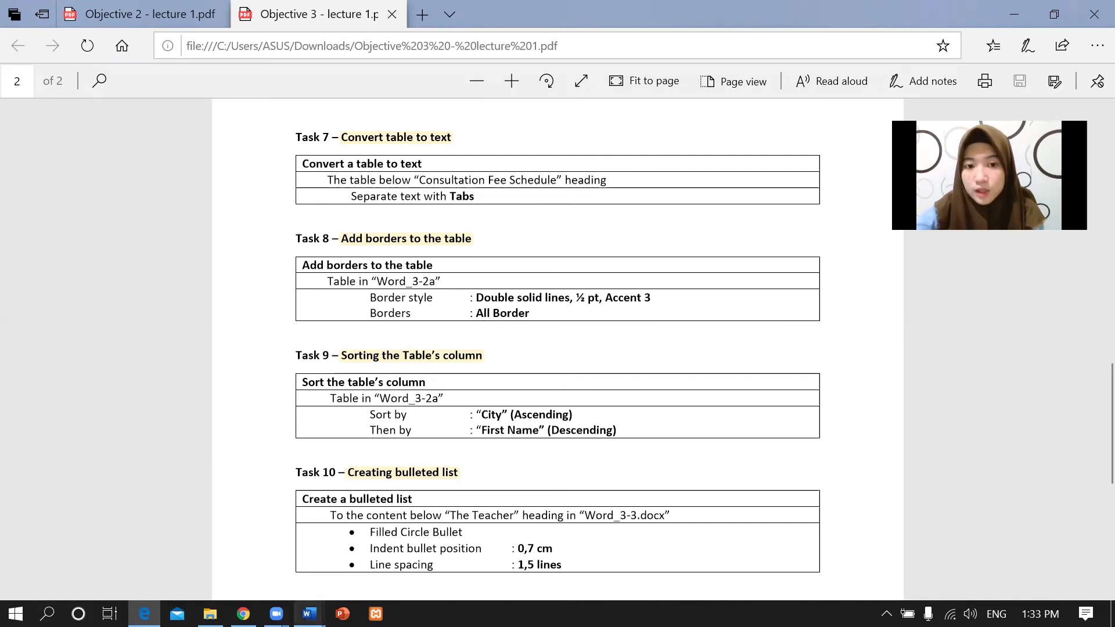
# Select Word_3-2a's contacts table and set the border style to double solid ½ pt lines.
pyautogui.moveTo(309, 613)
pyautogui.click(134, 549)
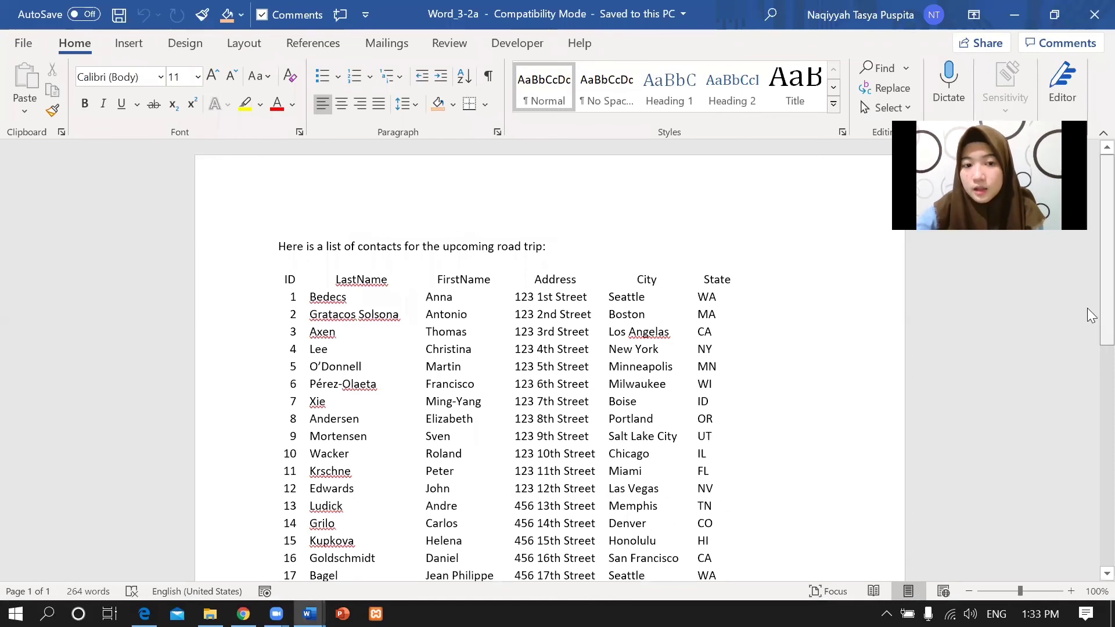
pyautogui.scroll(-1, 1089, 326)
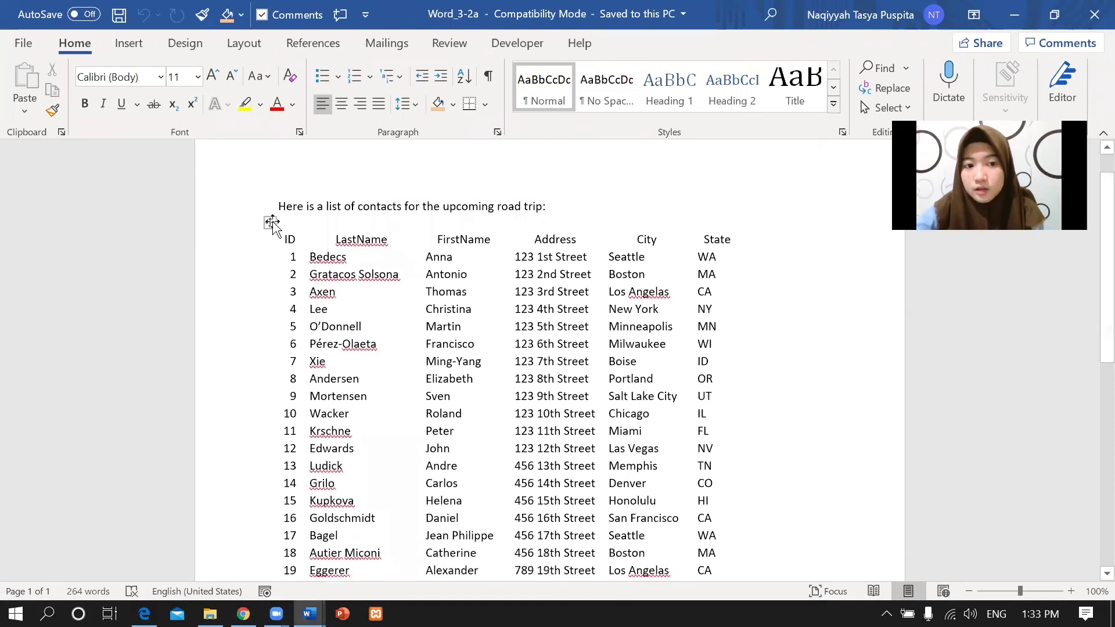
pyautogui.click(271, 221)
pyautogui.click(723, 43)
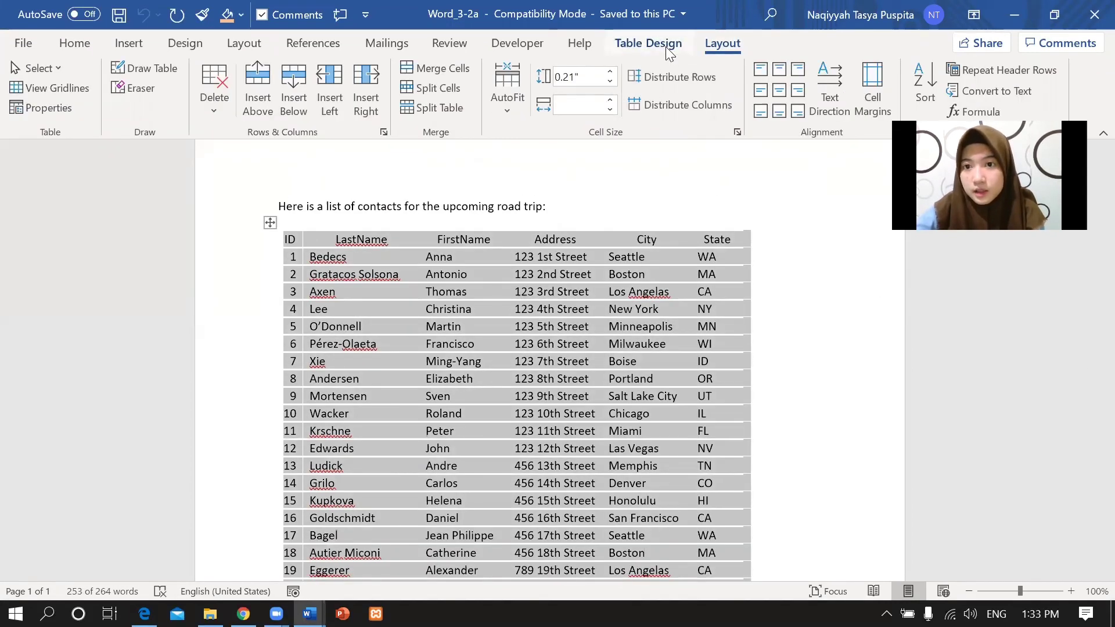
pyautogui.click(665, 46)
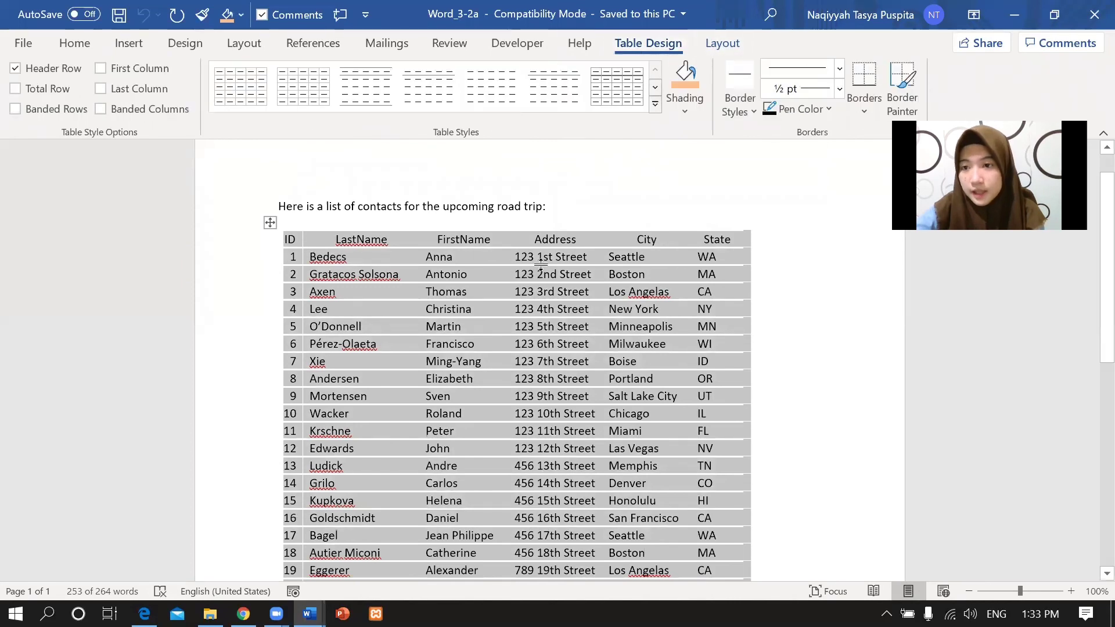
pyautogui.click(743, 111)
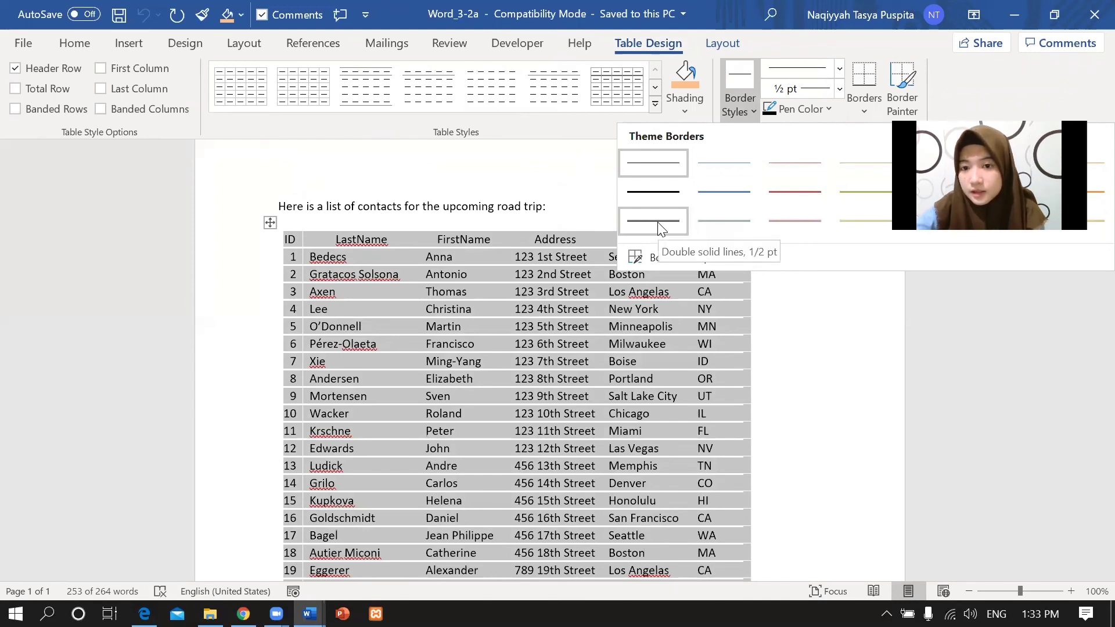
pyautogui.click(659, 223)
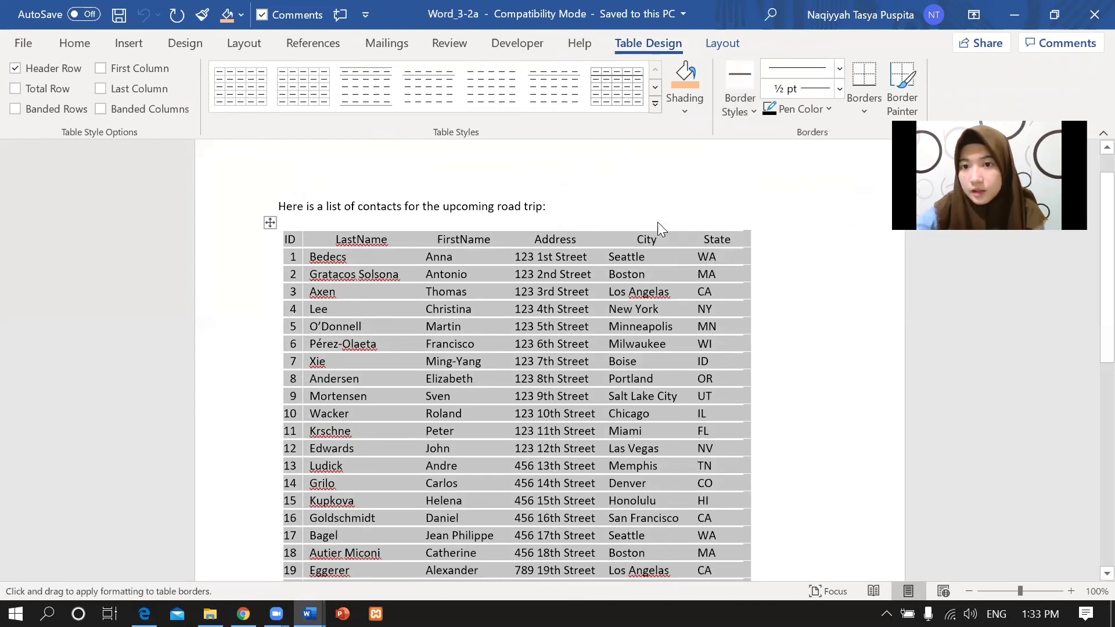
# Apply the double-line style to All Borders of the table, then return to the PDF.
pyautogui.click(865, 111)
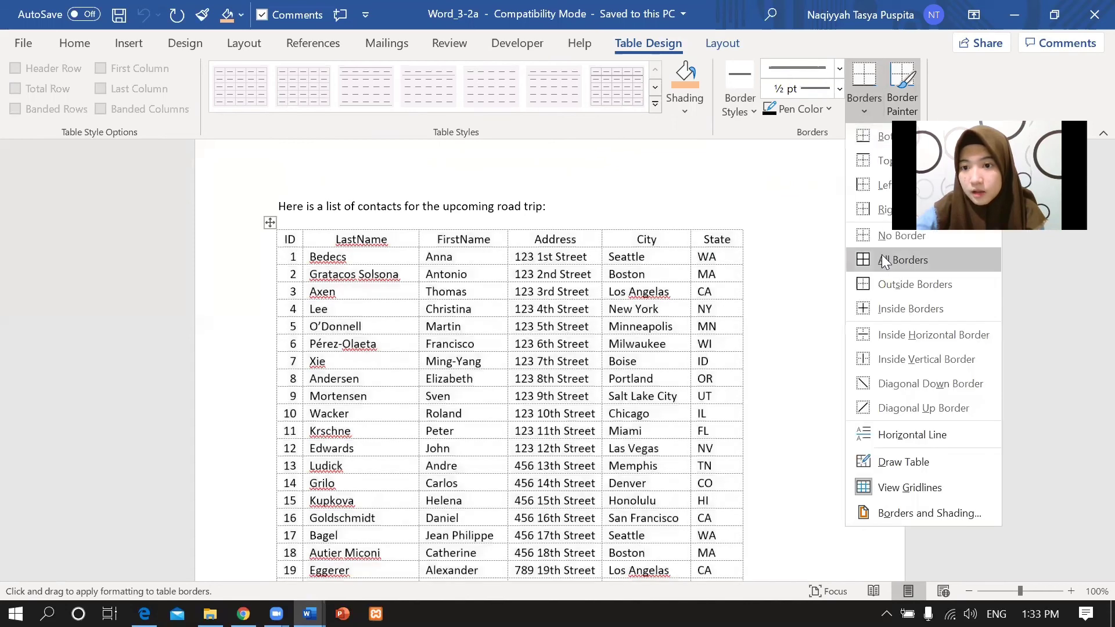
pyautogui.click(880, 259)
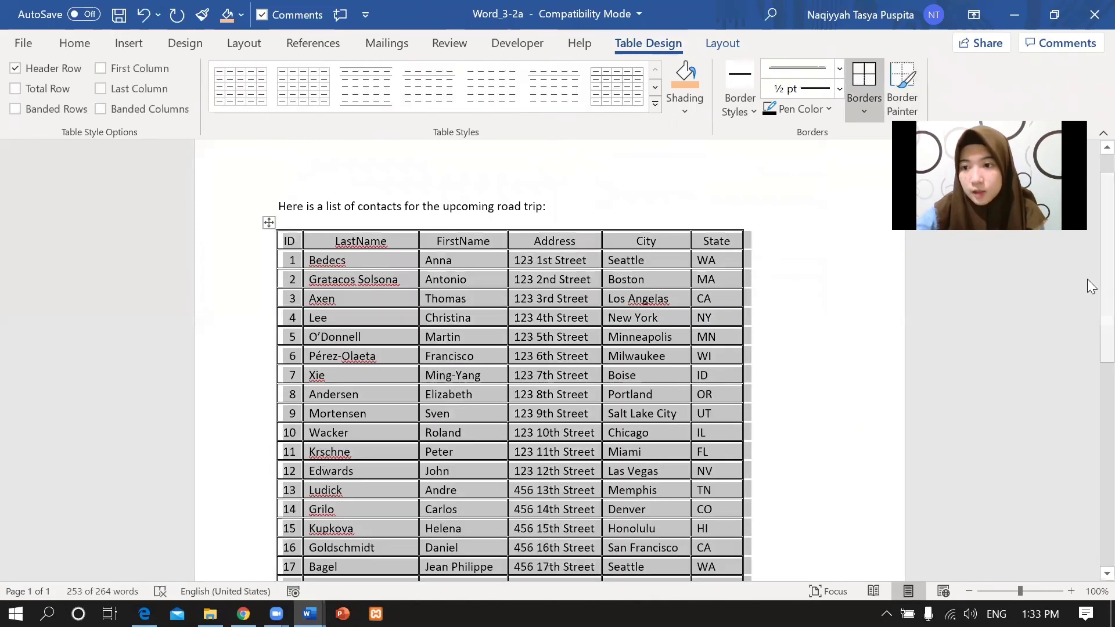
pyautogui.scroll(-5, 1087, 304)
pyautogui.scroll(5, 1087, 406)
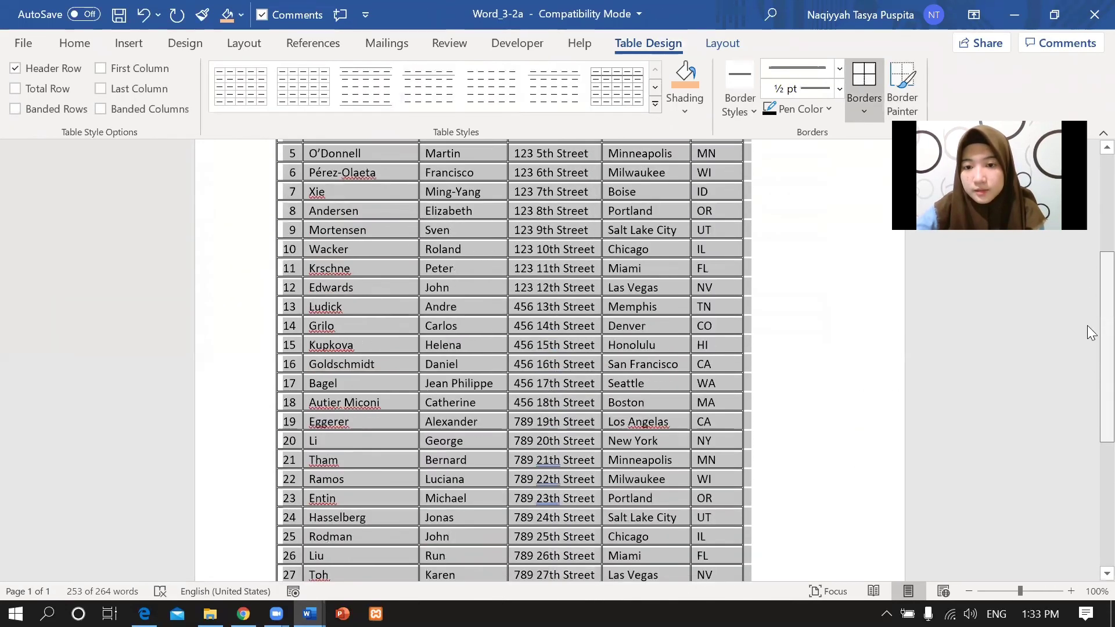
pyautogui.hotkey('alt', 'Tab')
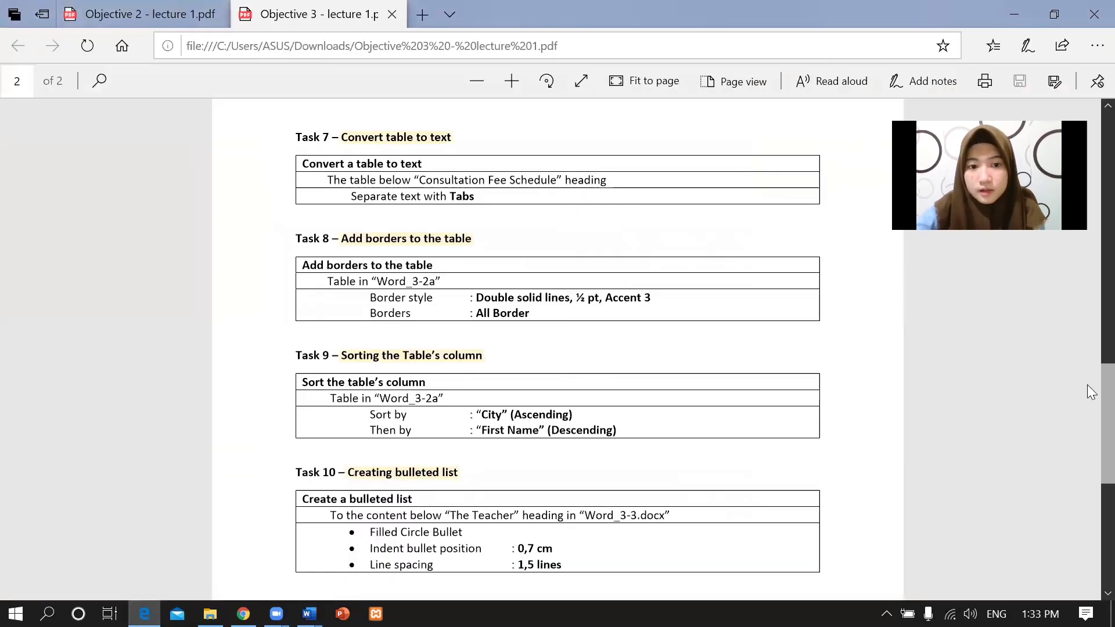
# Read Task 9's sort criteria: City ascending, then First Name descending, for Word_3-2a.
pyautogui.scroll(-2, 1088, 395)
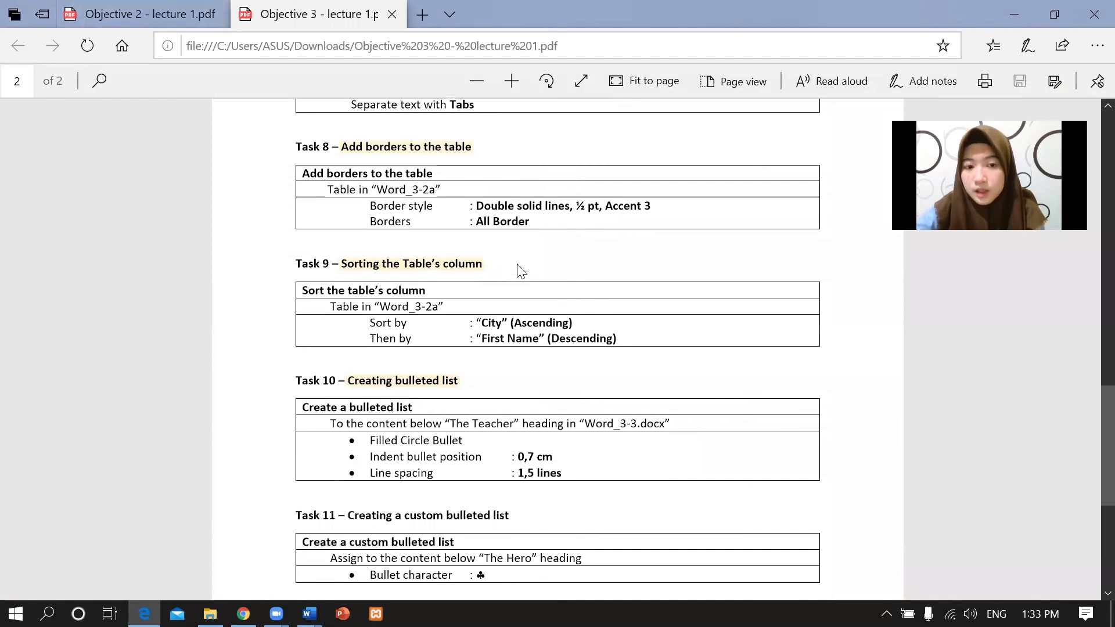
pyautogui.moveTo(330, 306); pyautogui.dragTo(438, 312)
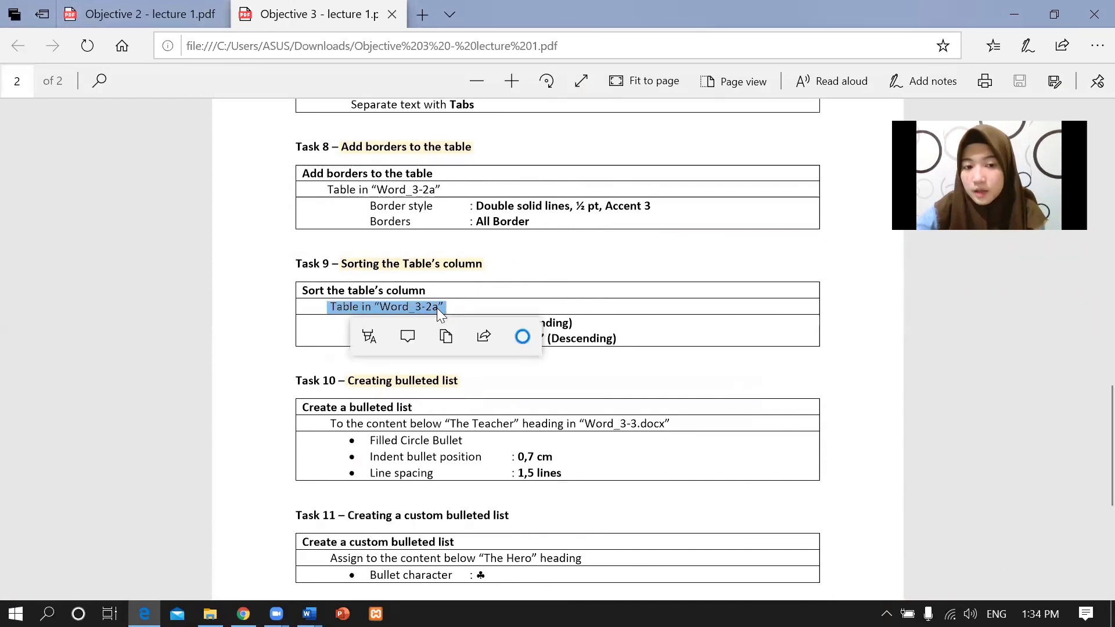
pyautogui.click(353, 310)
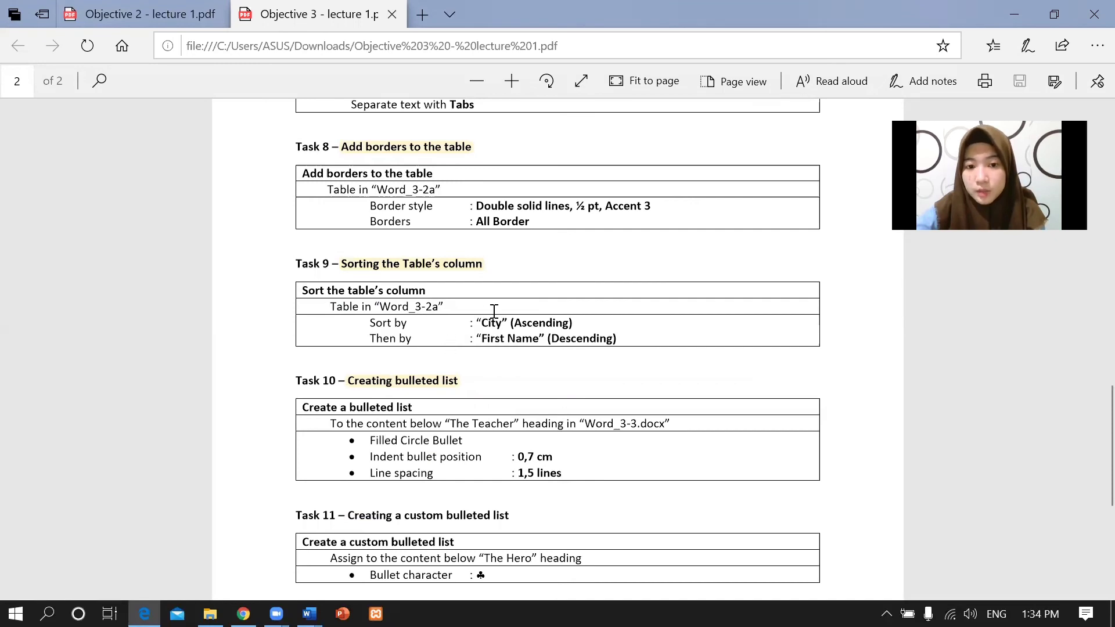
pyautogui.moveTo(477, 322); pyautogui.dragTo(595, 321)
pyautogui.moveTo(369, 323); pyautogui.dragTo(622, 337)
pyautogui.click(584, 292)
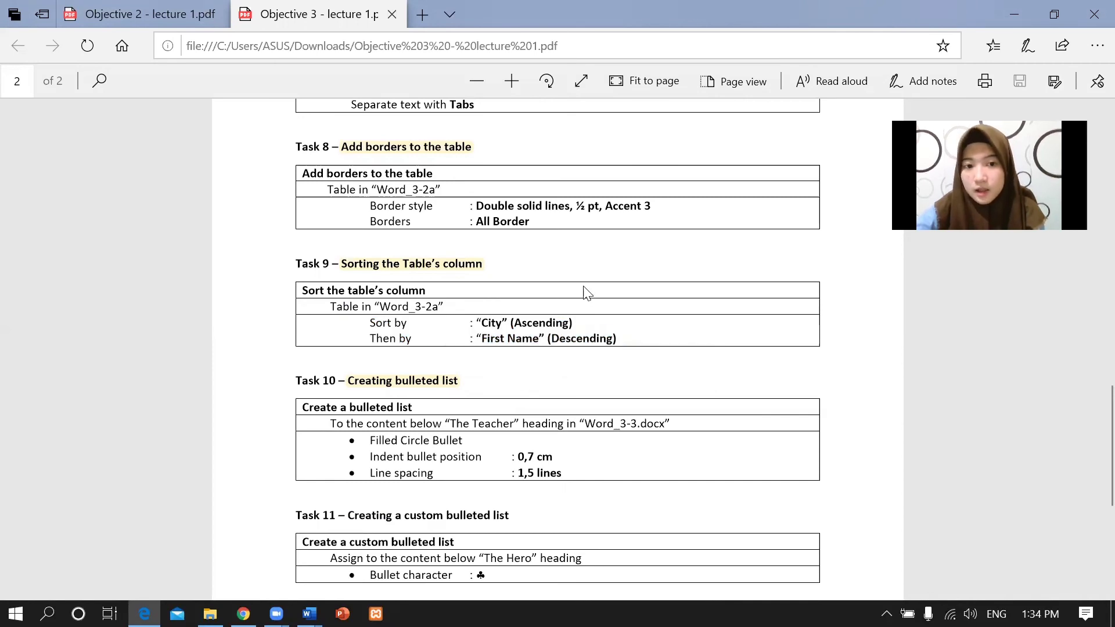
# Open the Sort dialog for Word_3-2a's table and set Sort by City, Ascending.
pyautogui.click(309, 613)
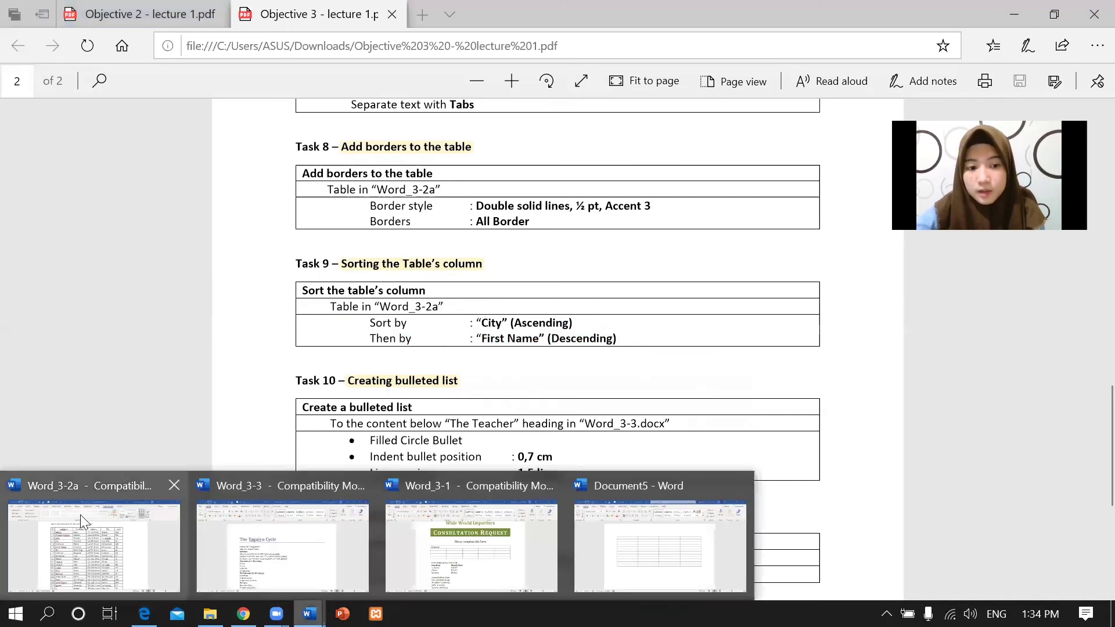
pyautogui.click(99, 540)
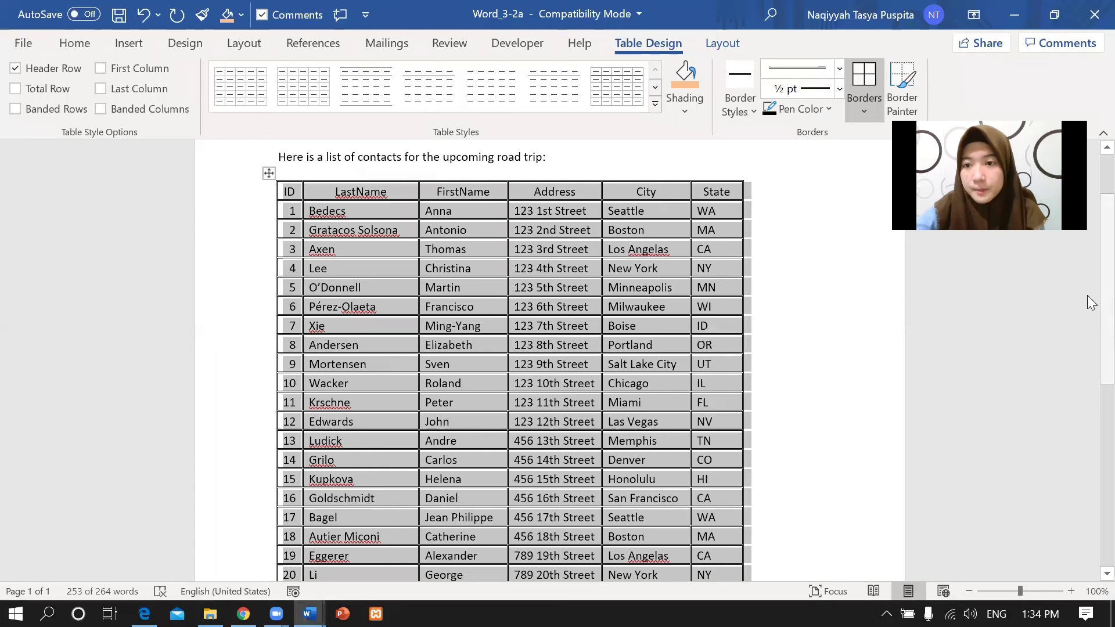
pyautogui.scroll(2, 1012, 238)
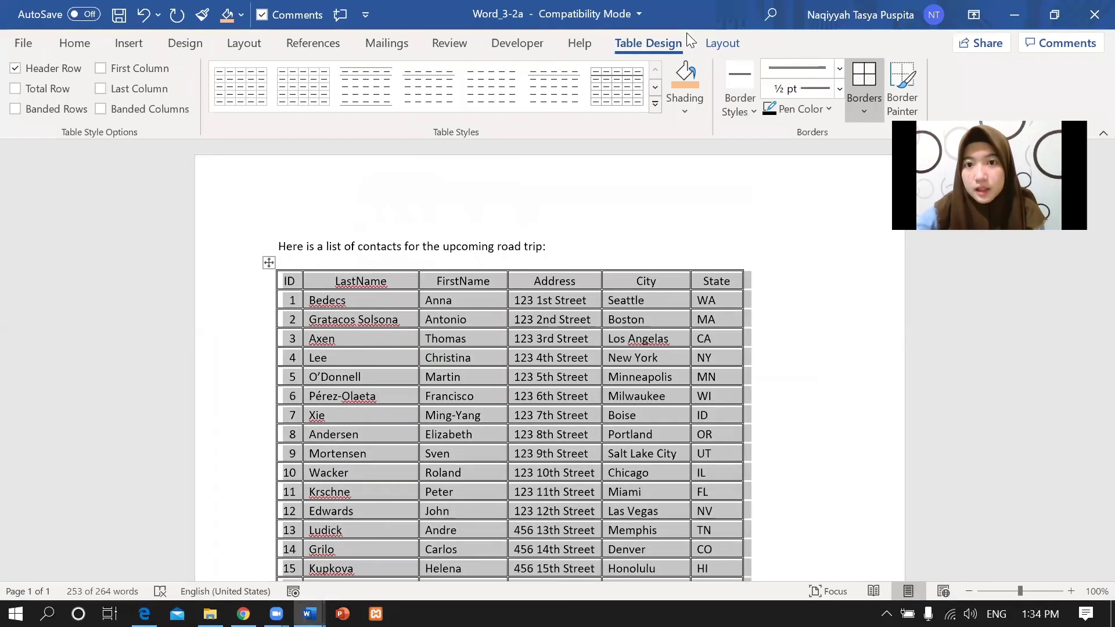
pyautogui.click(709, 42)
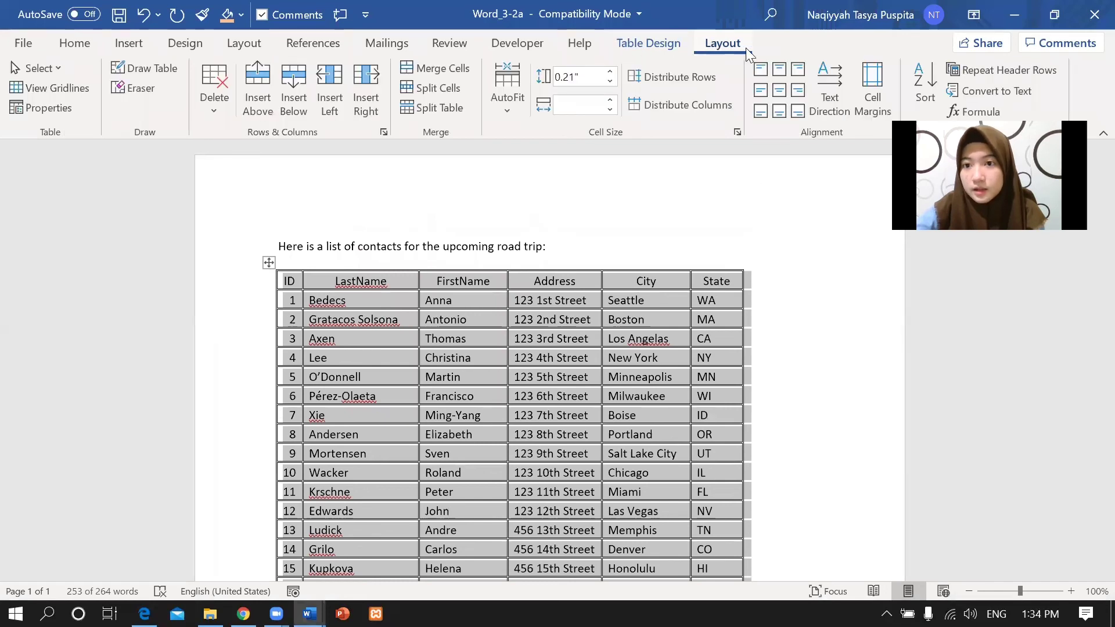
pyautogui.click(920, 80)
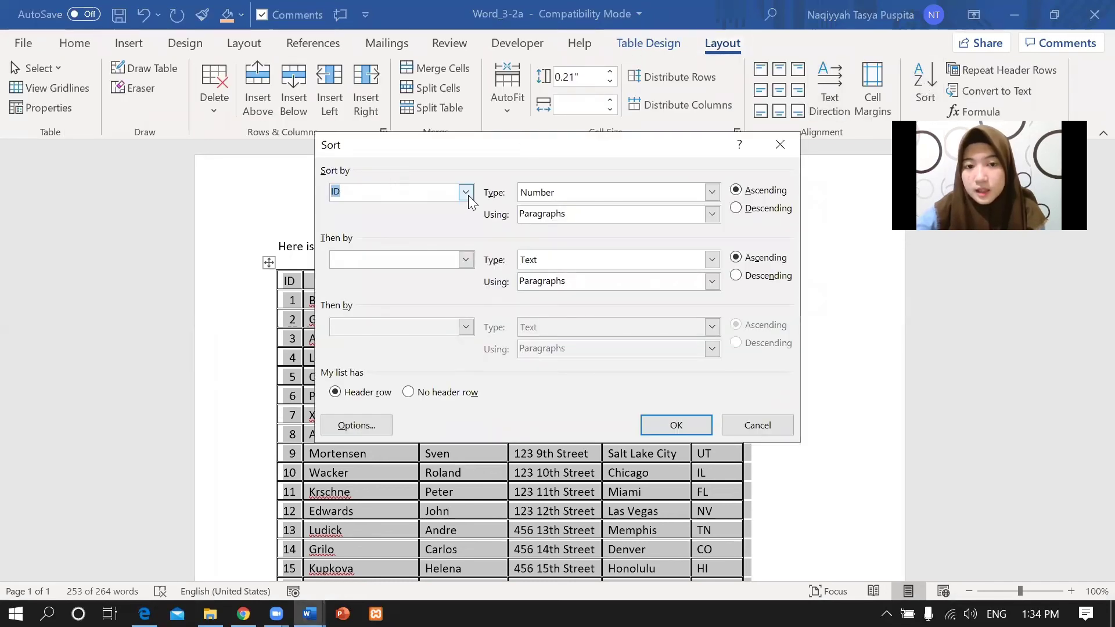
pyautogui.click(465, 192)
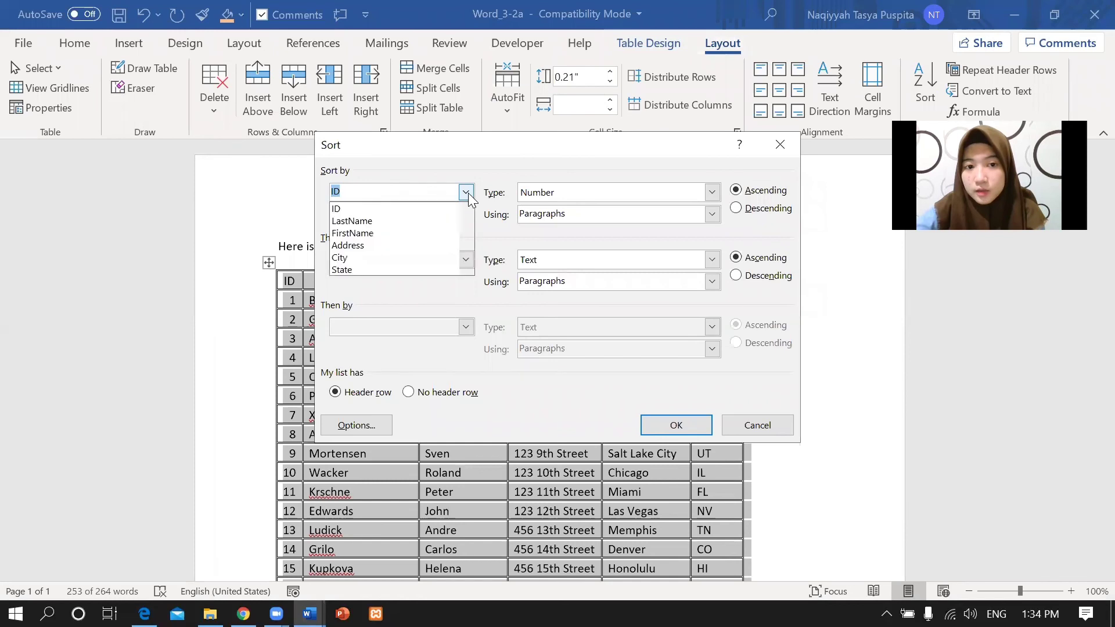
pyautogui.click(347, 259)
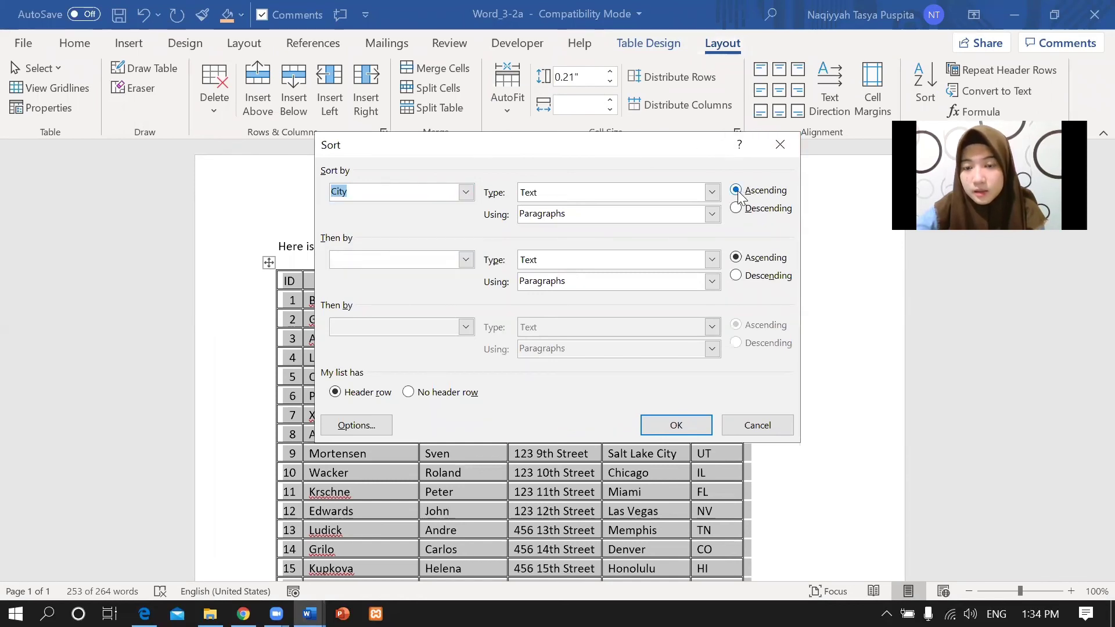
pyautogui.click(737, 192)
# Add Then by FirstName Descending and apply the sort to the table.
pyautogui.click(463, 260)
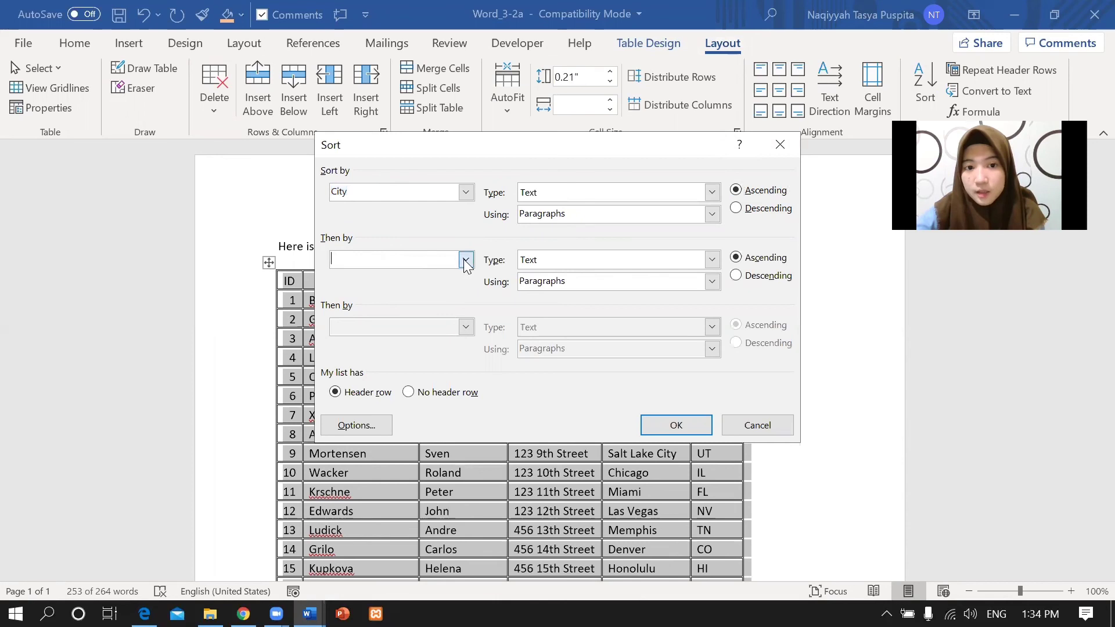
pyautogui.click(466, 261)
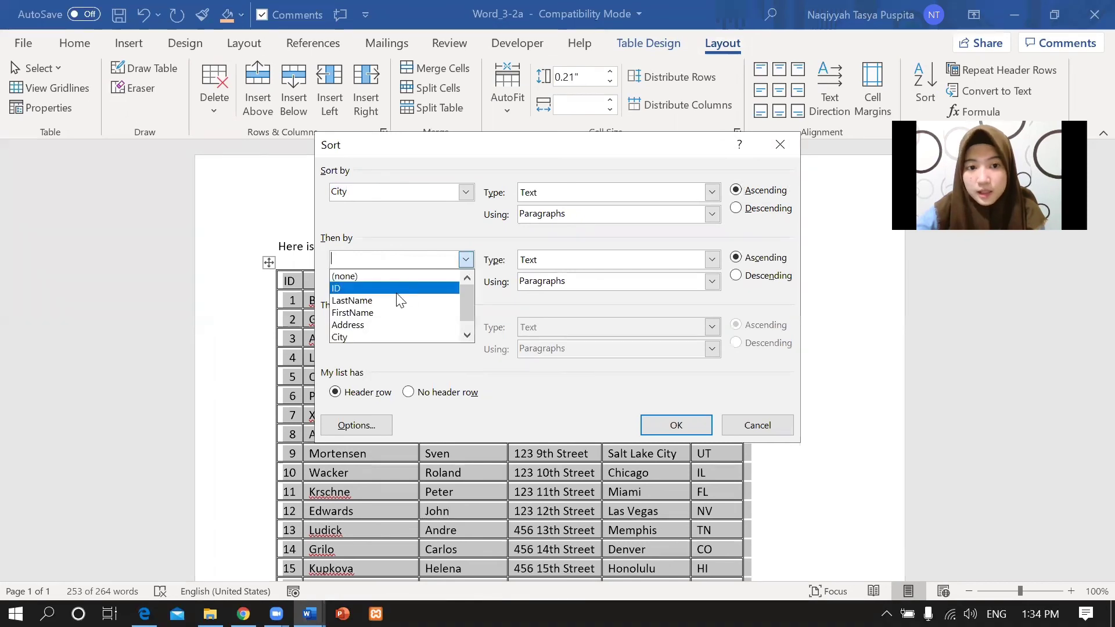
pyautogui.click(370, 314)
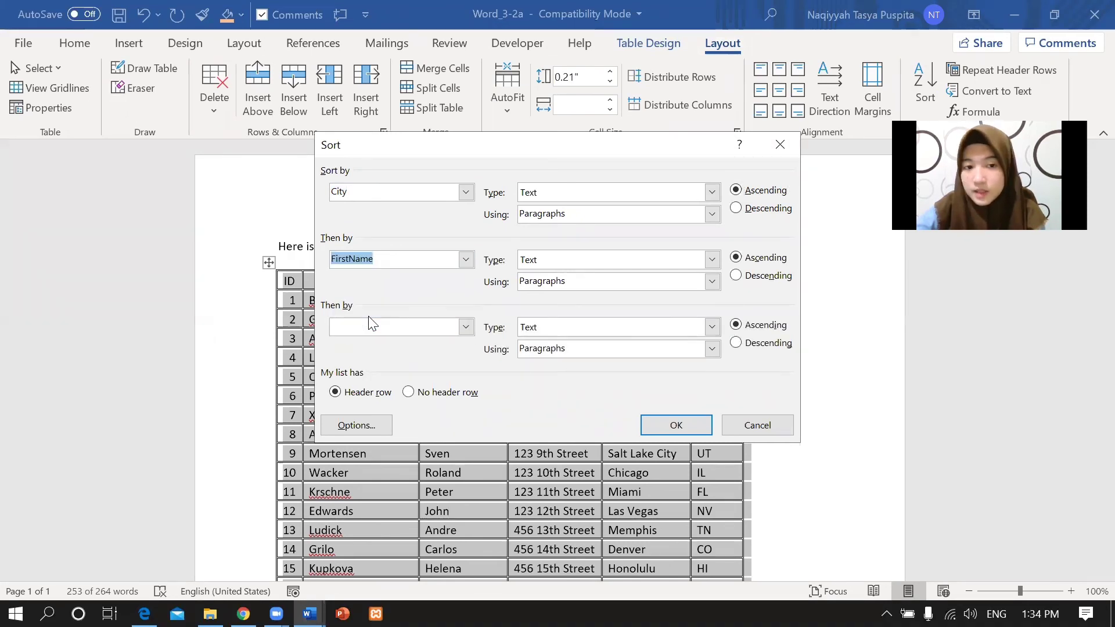
pyautogui.click(740, 278)
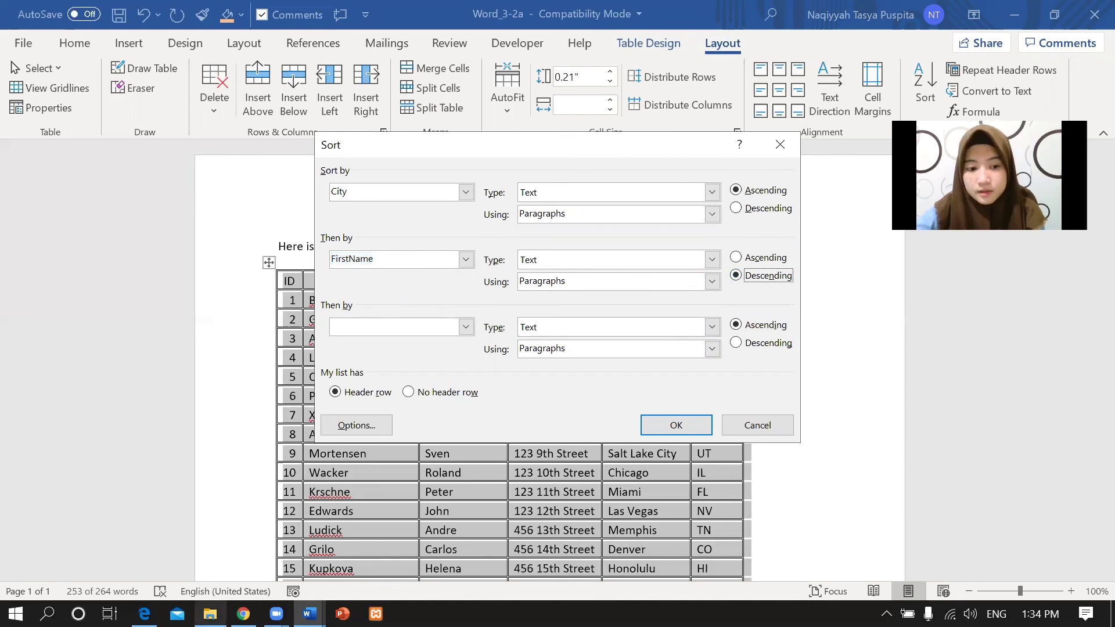
pyautogui.click(144, 614)
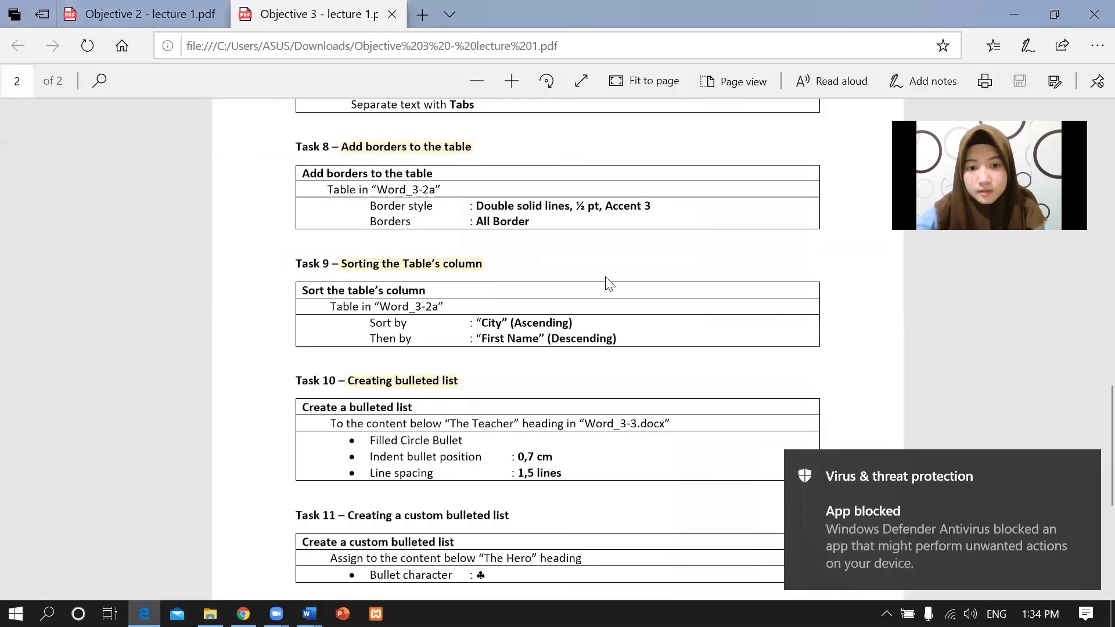
pyautogui.click(309, 613)
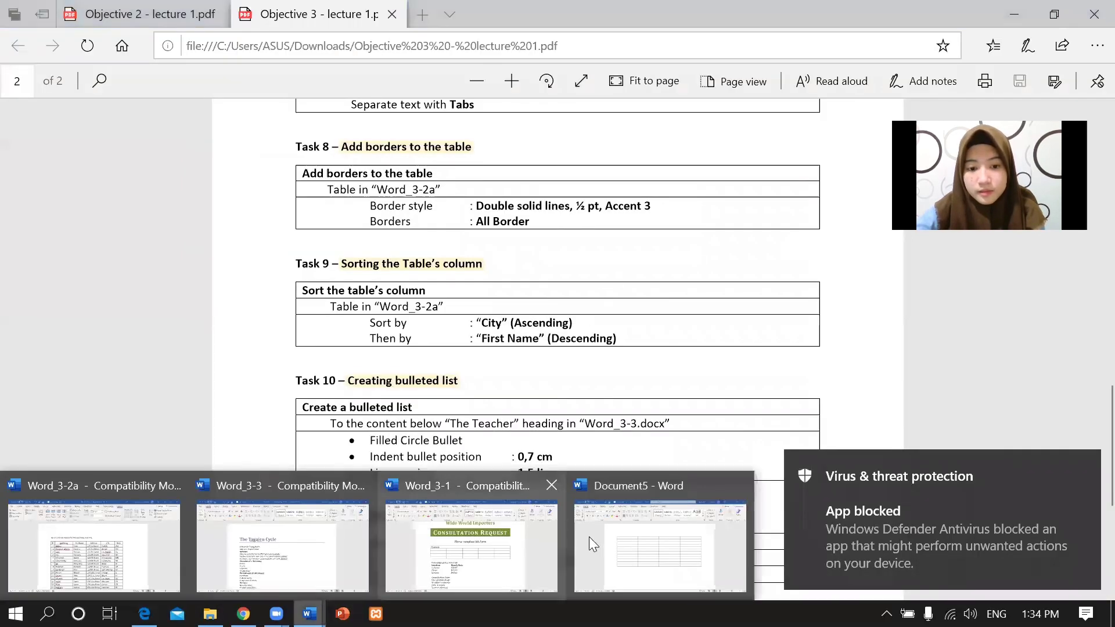
pyautogui.click(17, 551)
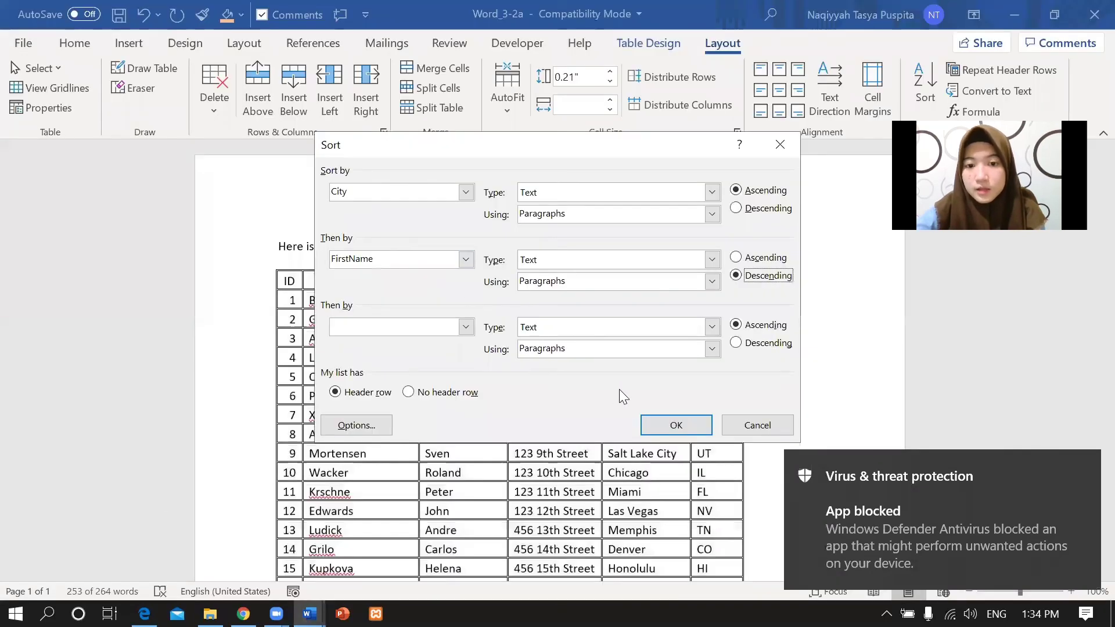
pyautogui.click(657, 425)
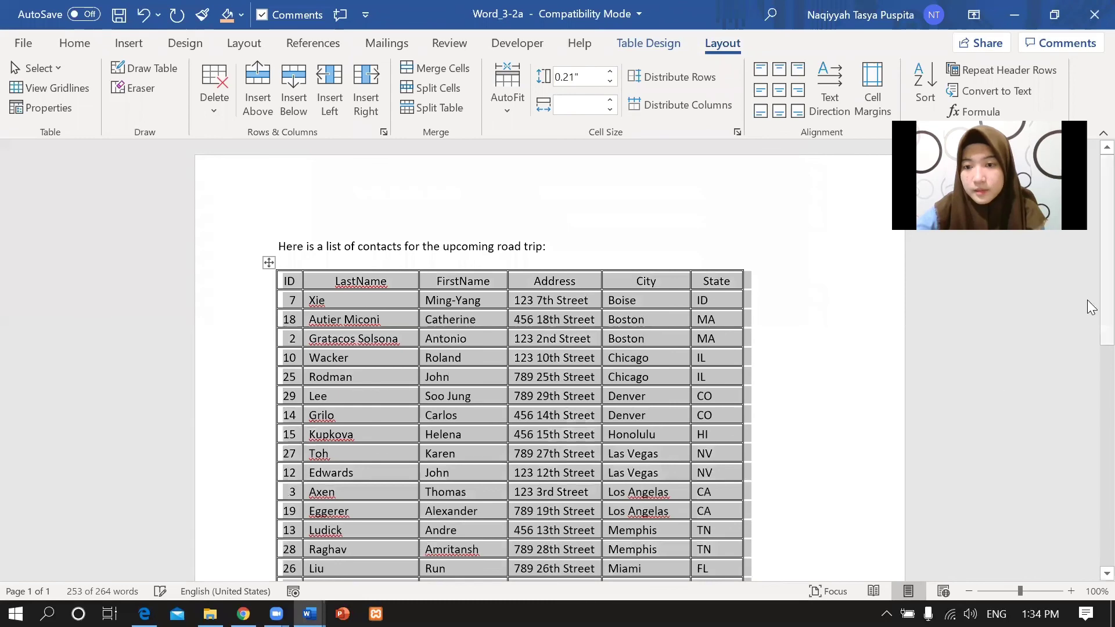
pyautogui.scroll(-10, 1091, 267)
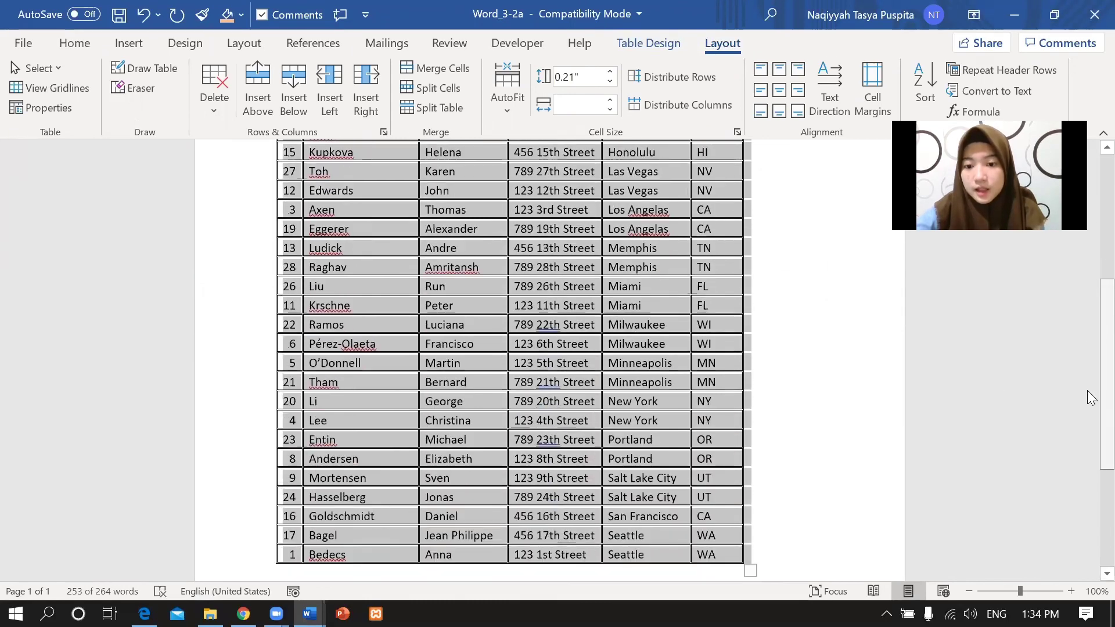
pyautogui.scroll(8, 1090, 414)
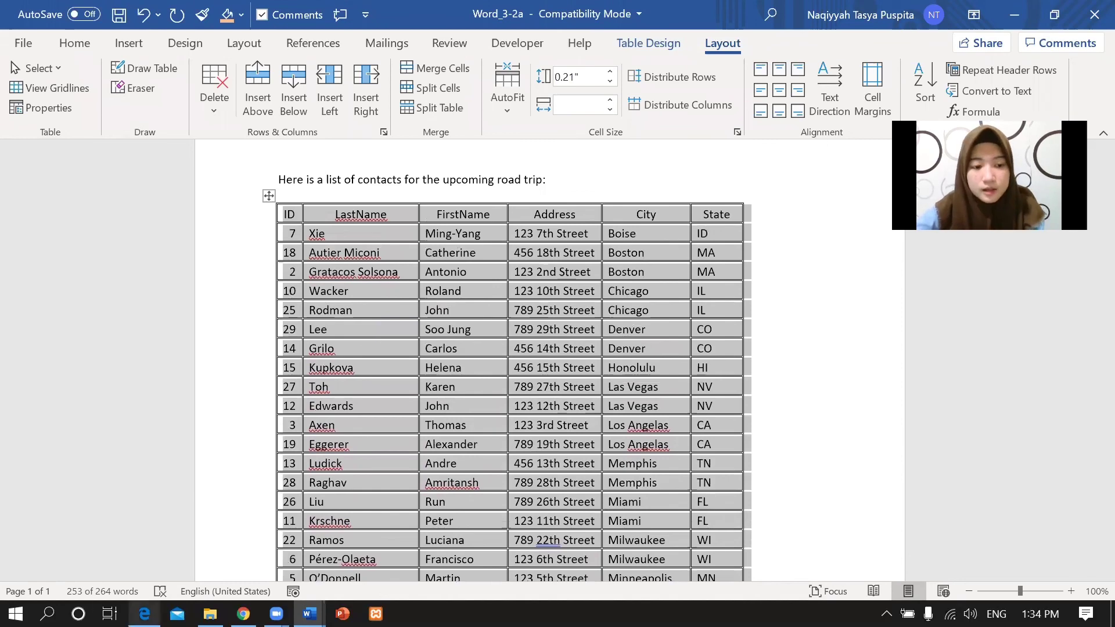
pyautogui.click(144, 613)
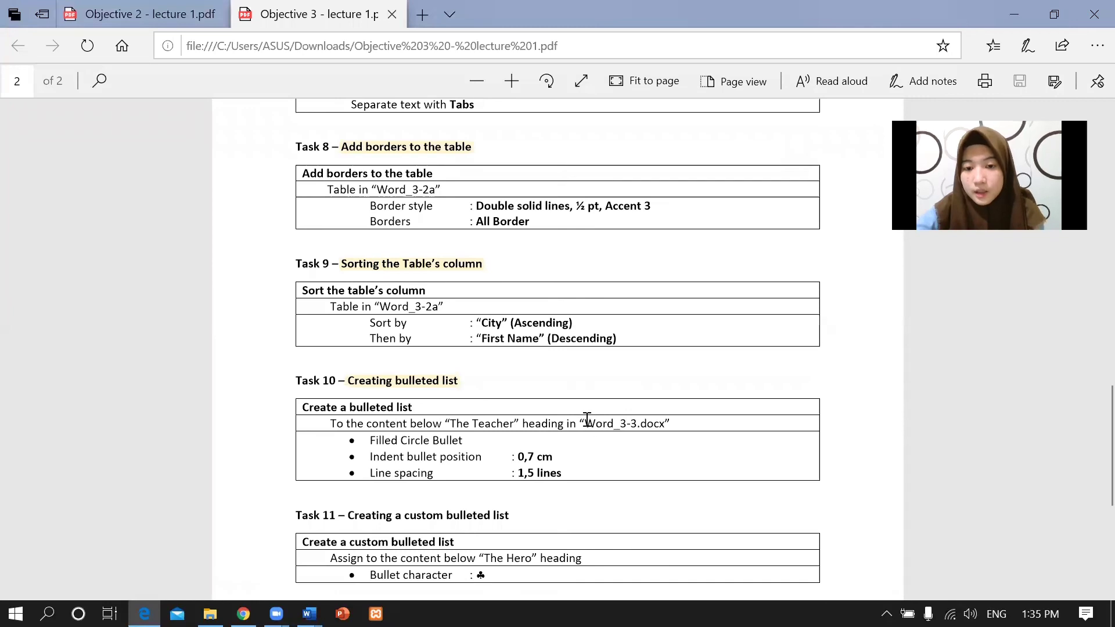
# Read Task 10's Word_3-3.docx requirements: Filled Circle Bullet, indent and line spacing.
pyautogui.moveTo(579, 423); pyautogui.dragTo(668, 421)
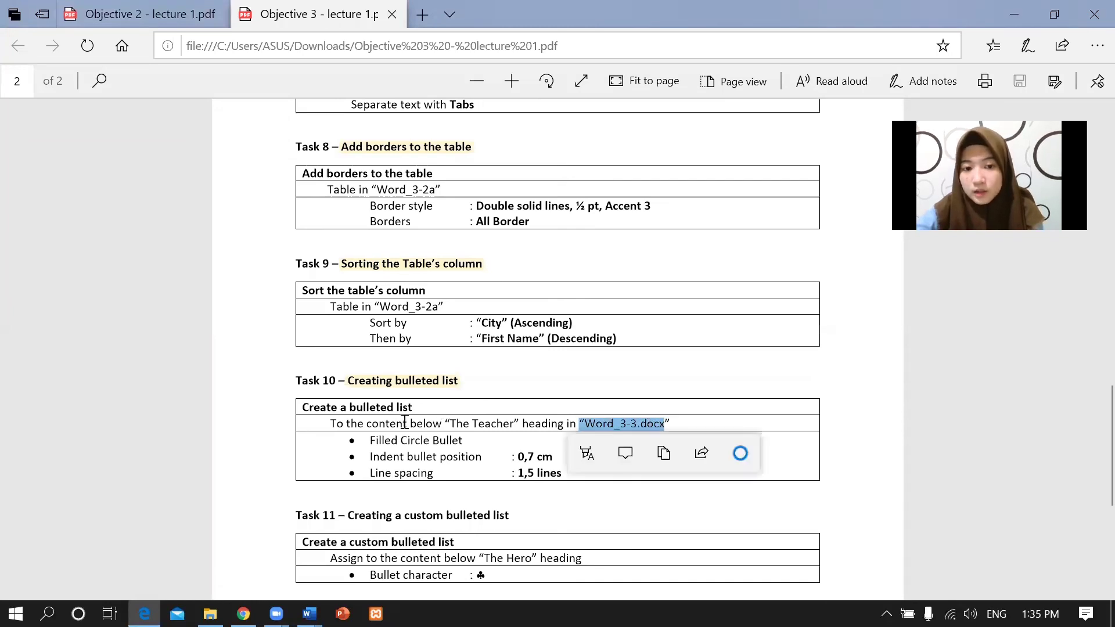
pyautogui.click(430, 413)
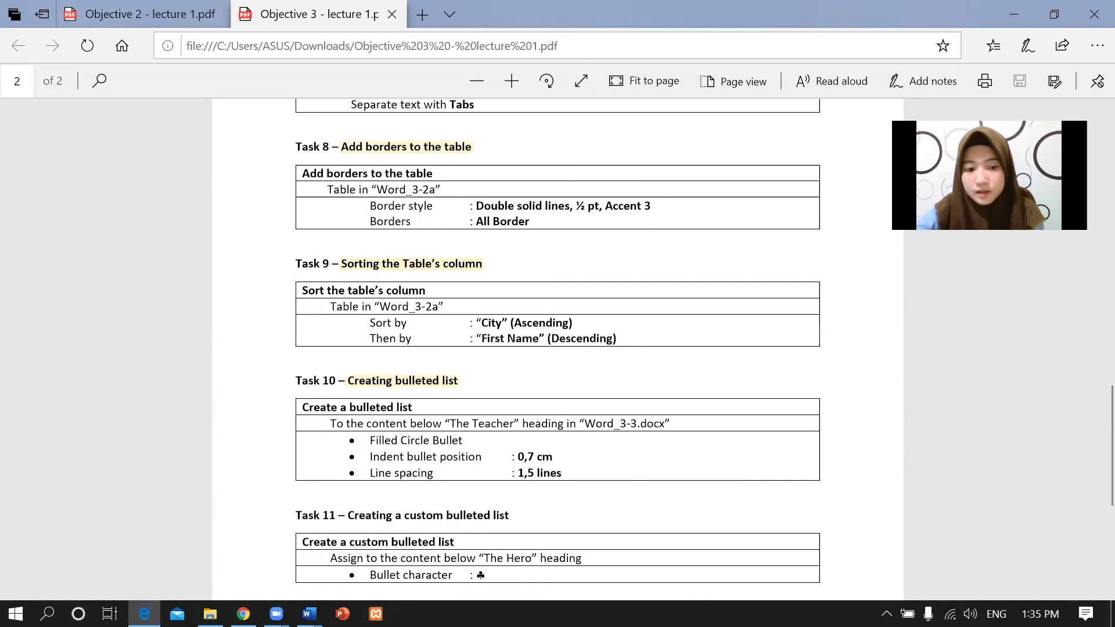
pyautogui.click(310, 614)
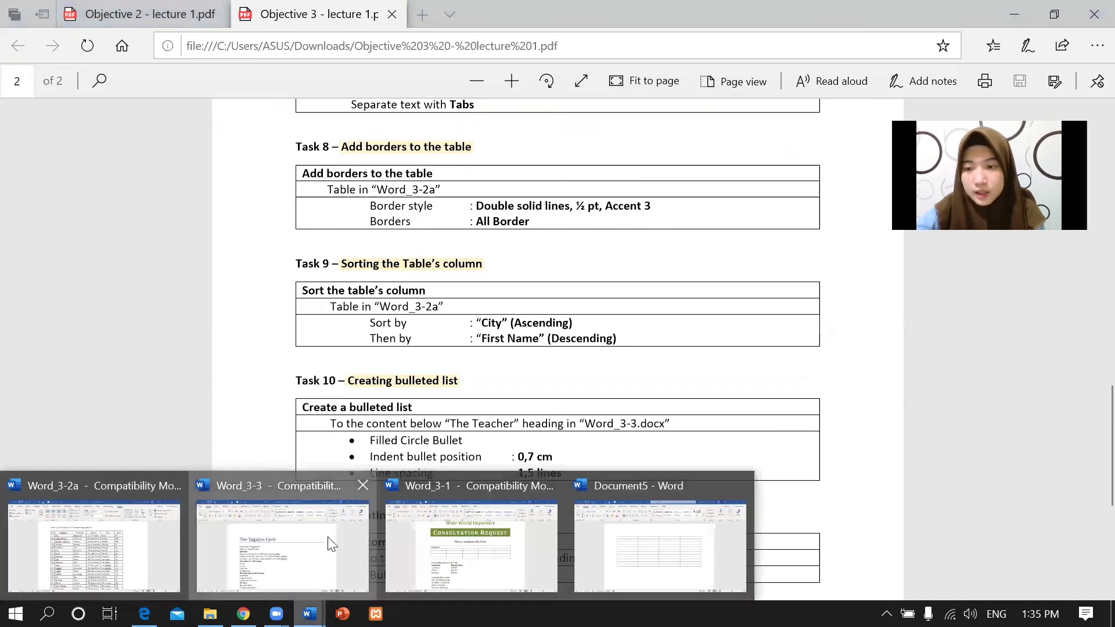
pyautogui.click(331, 544)
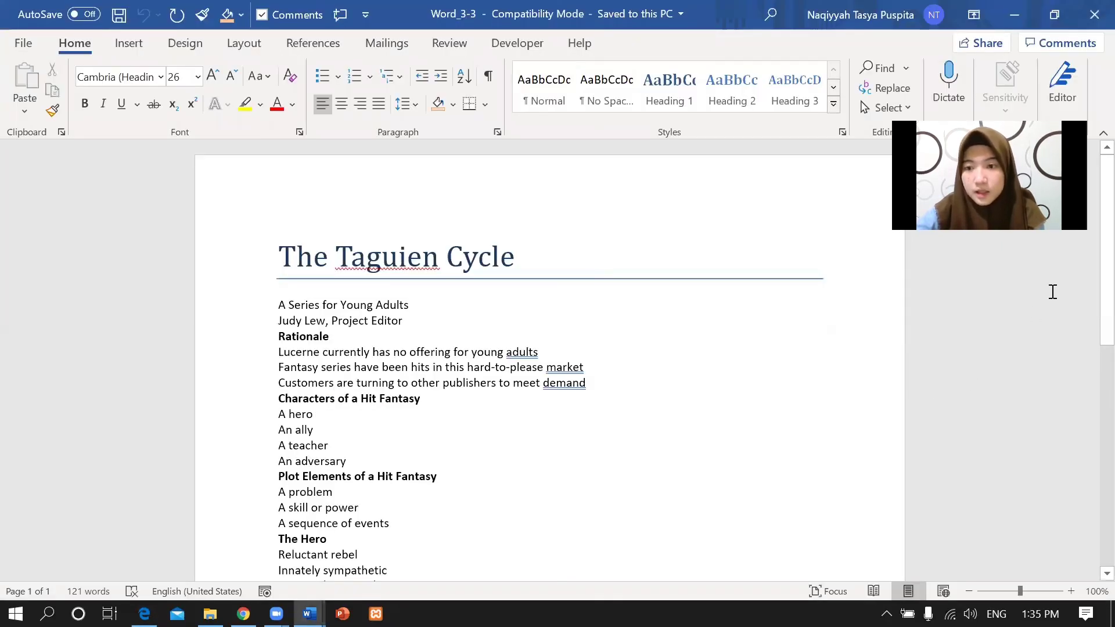
pyautogui.click(144, 613)
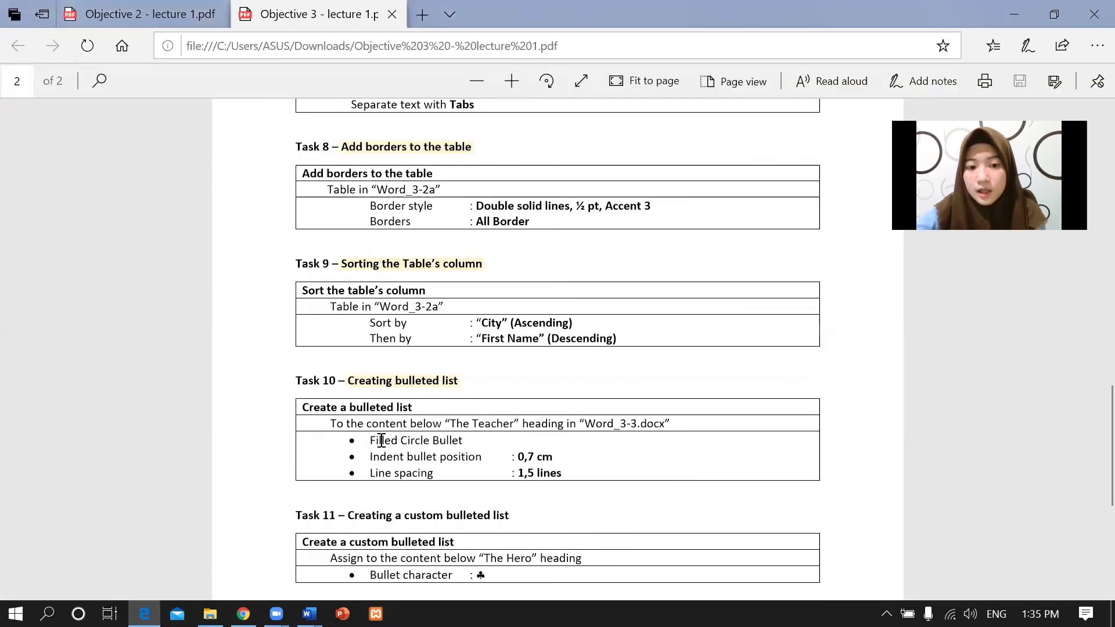
pyautogui.moveTo(368, 439); pyautogui.dragTo(513, 443)
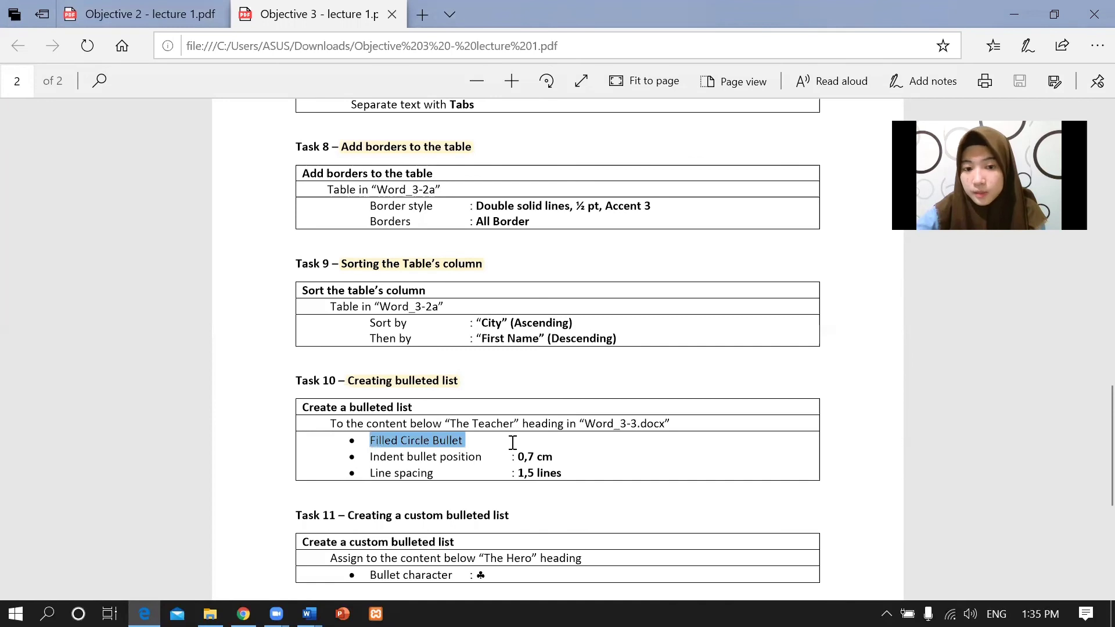
pyautogui.click(372, 450)
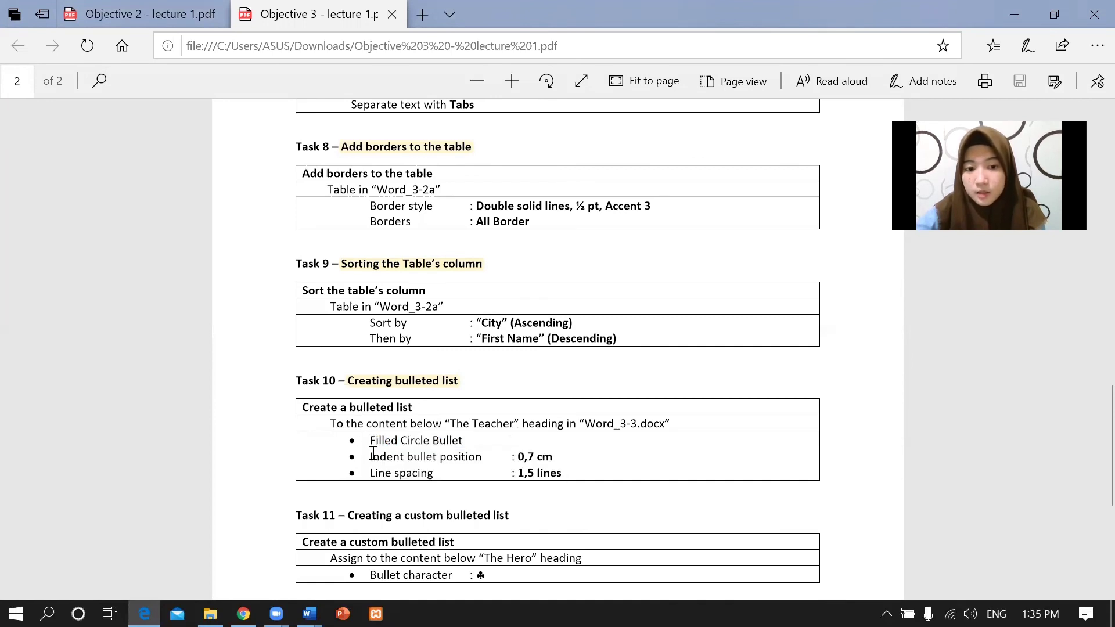
pyautogui.moveTo(372, 452); pyautogui.dragTo(577, 462)
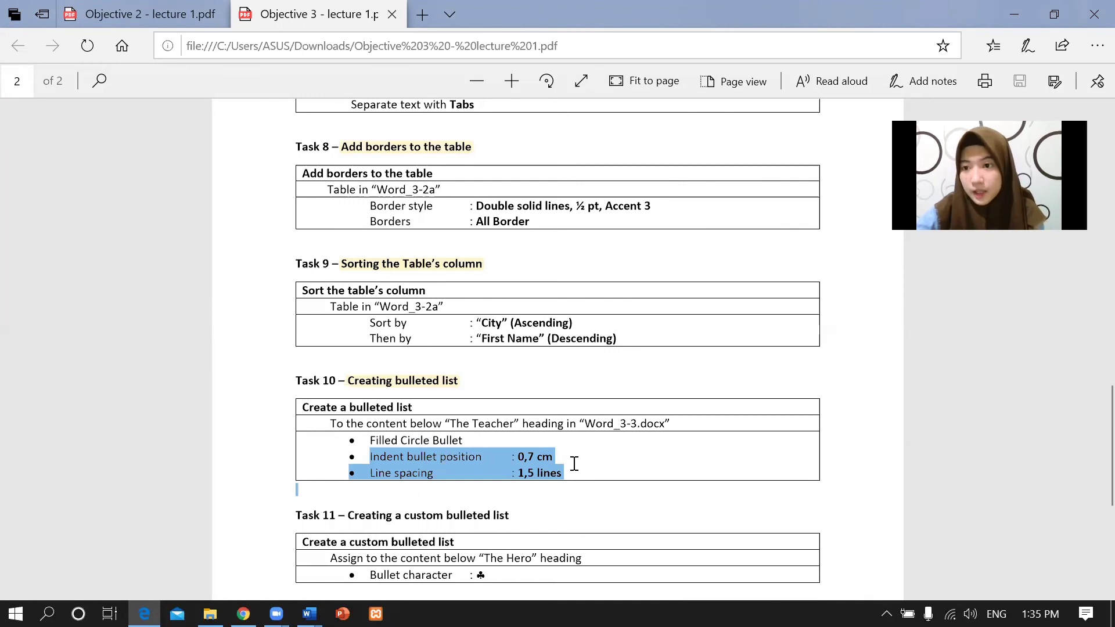
# Look over Word_3-3 and note The Teacher heading as Task 10's target.
pyautogui.moveTo(309, 613)
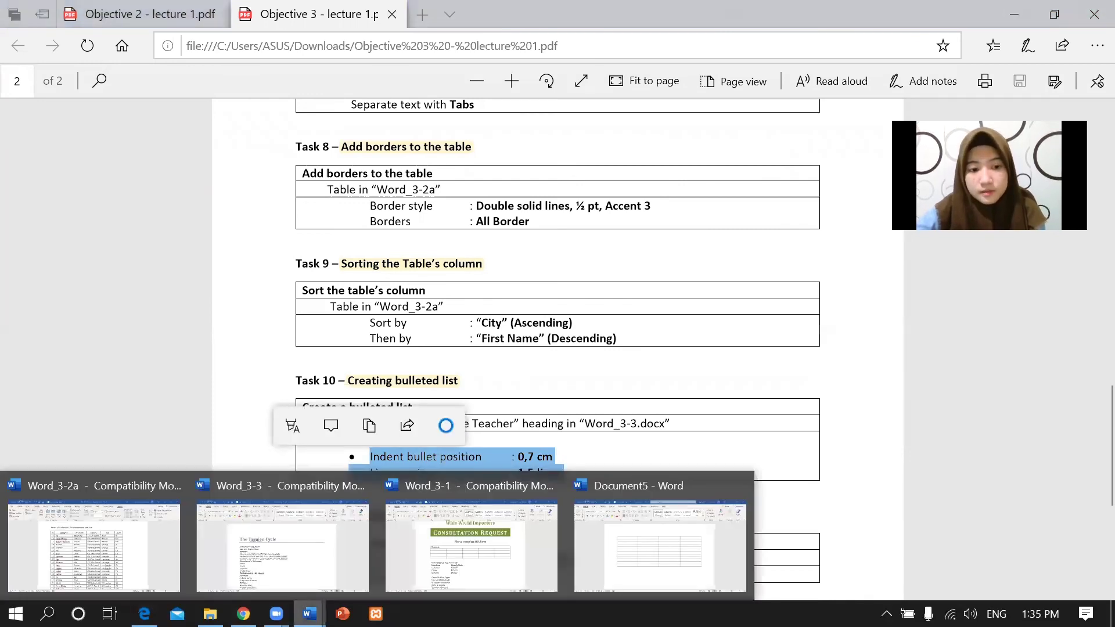
pyautogui.click(264, 570)
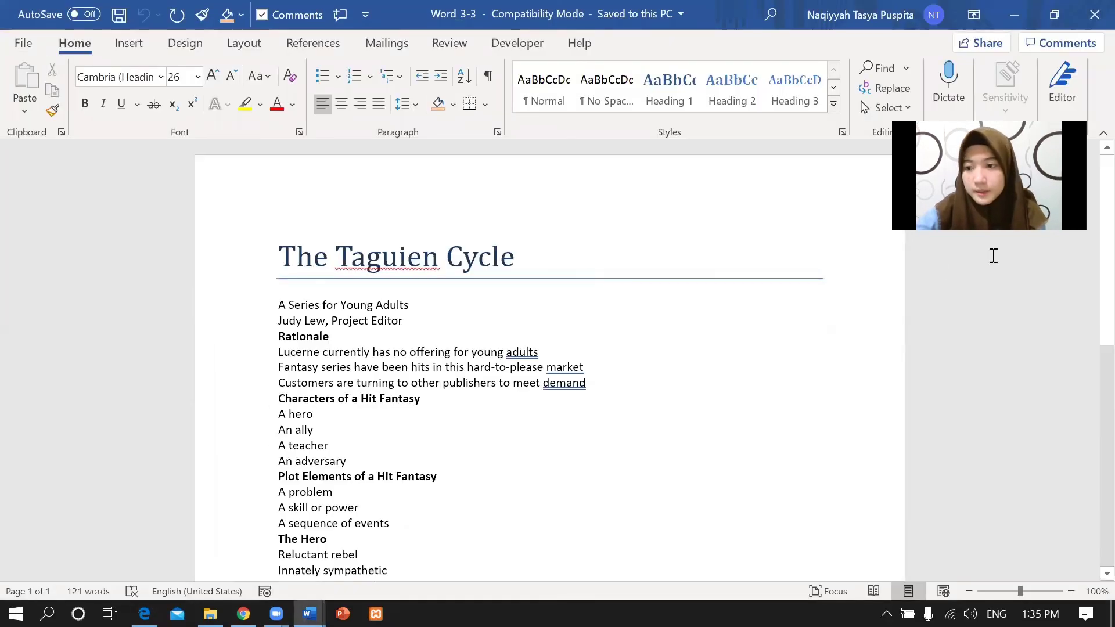
pyautogui.scroll(-1, 1087, 264)
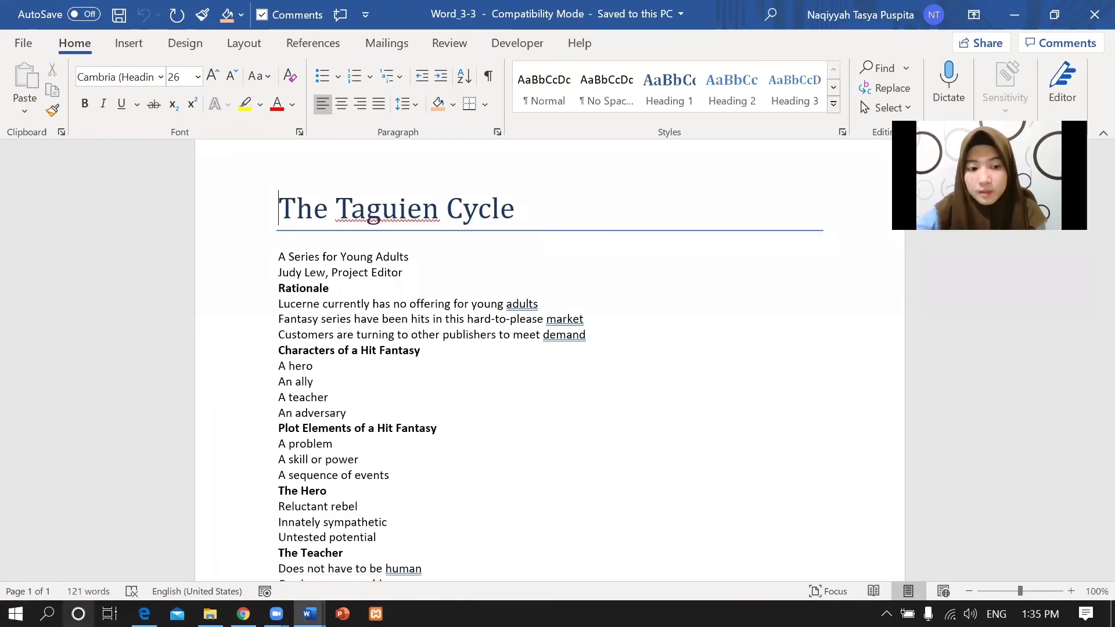
pyautogui.click(144, 614)
pyautogui.click(575, 391)
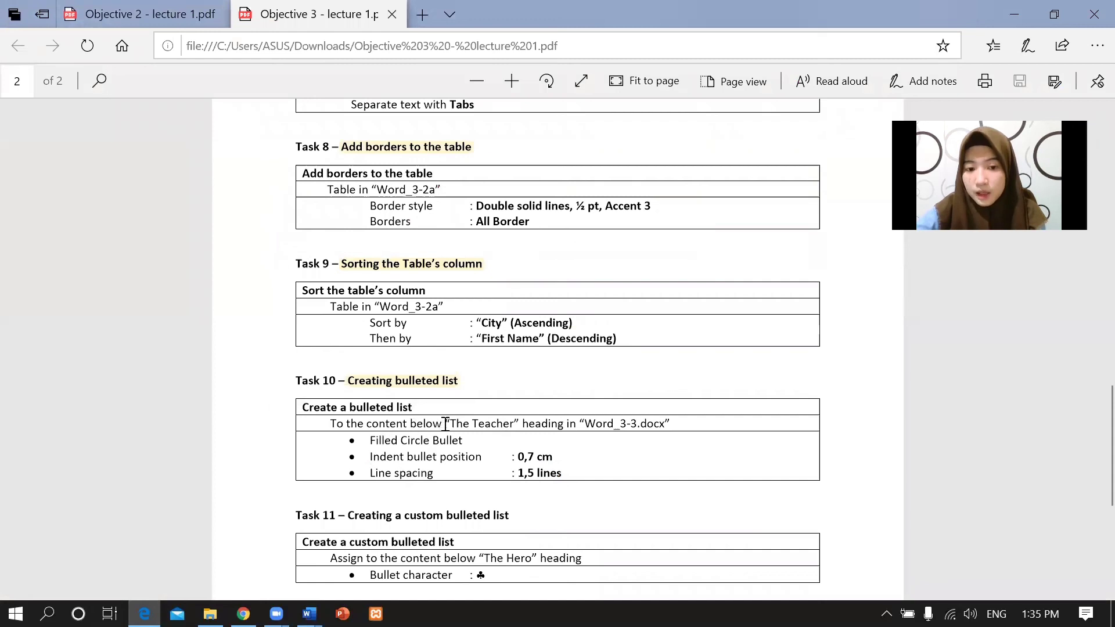
pyautogui.moveTo(461, 423); pyautogui.dragTo(521, 423)
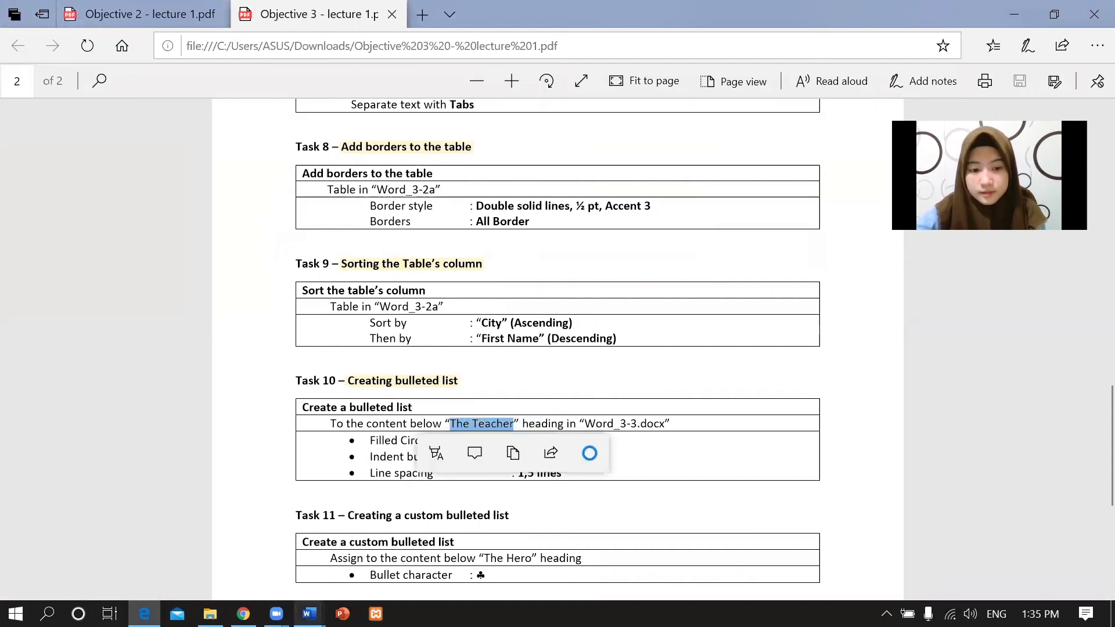
pyautogui.click(309, 614)
# Select the six lines under The Teacher in Word_3-3 and give them filled-circle bullets.
pyautogui.click(264, 567)
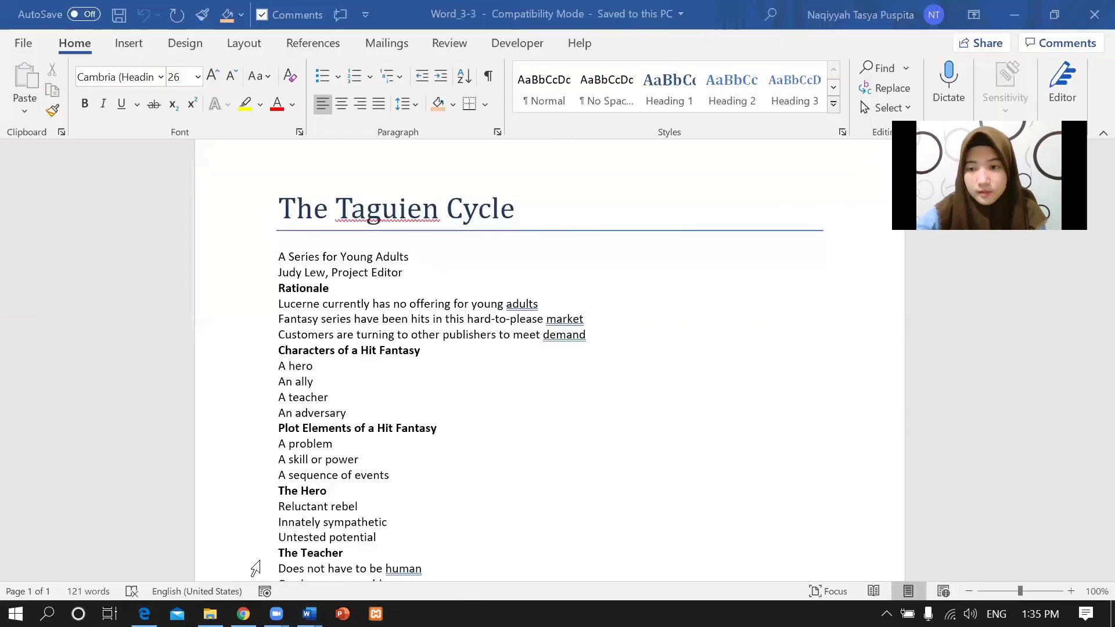
pyautogui.scroll(-4, 1090, 295)
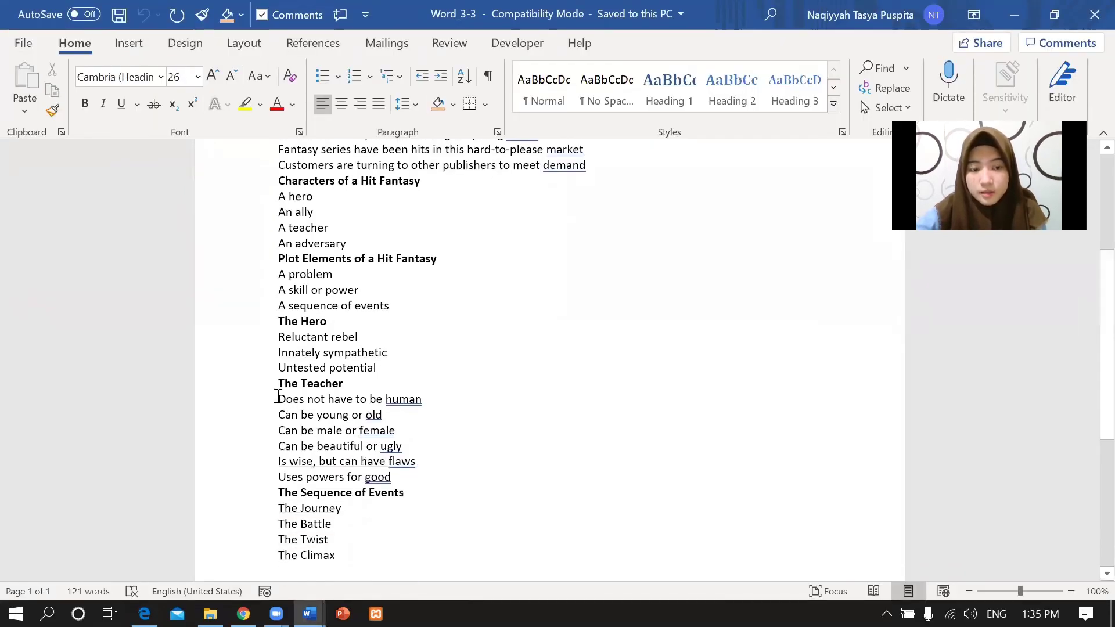
pyautogui.moveTo(298, 403); pyautogui.dragTo(404, 476)
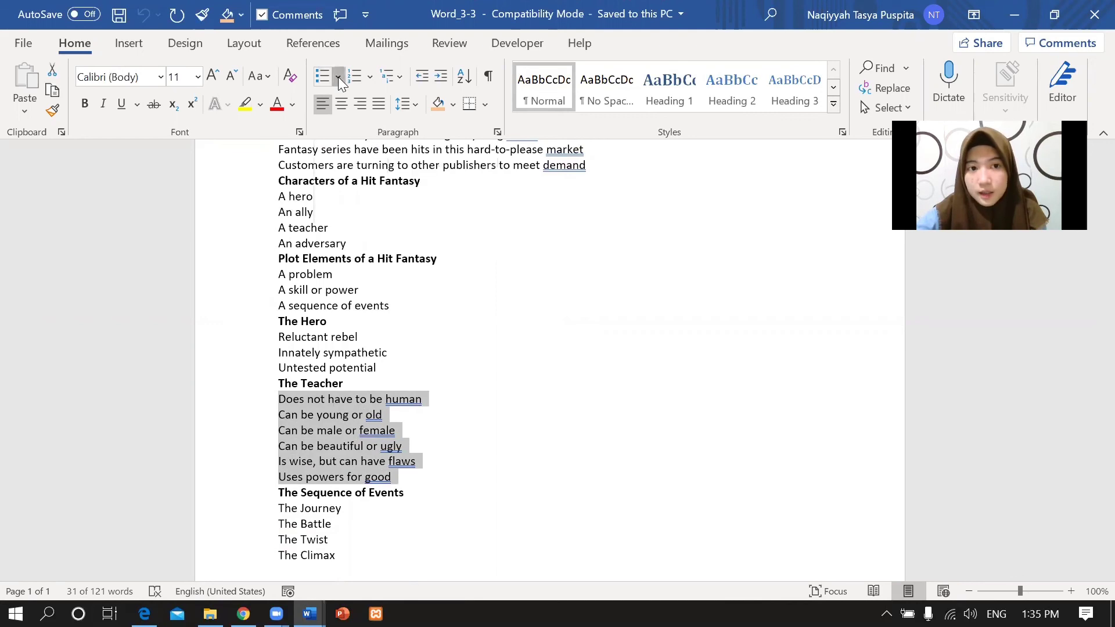
pyautogui.click(337, 77)
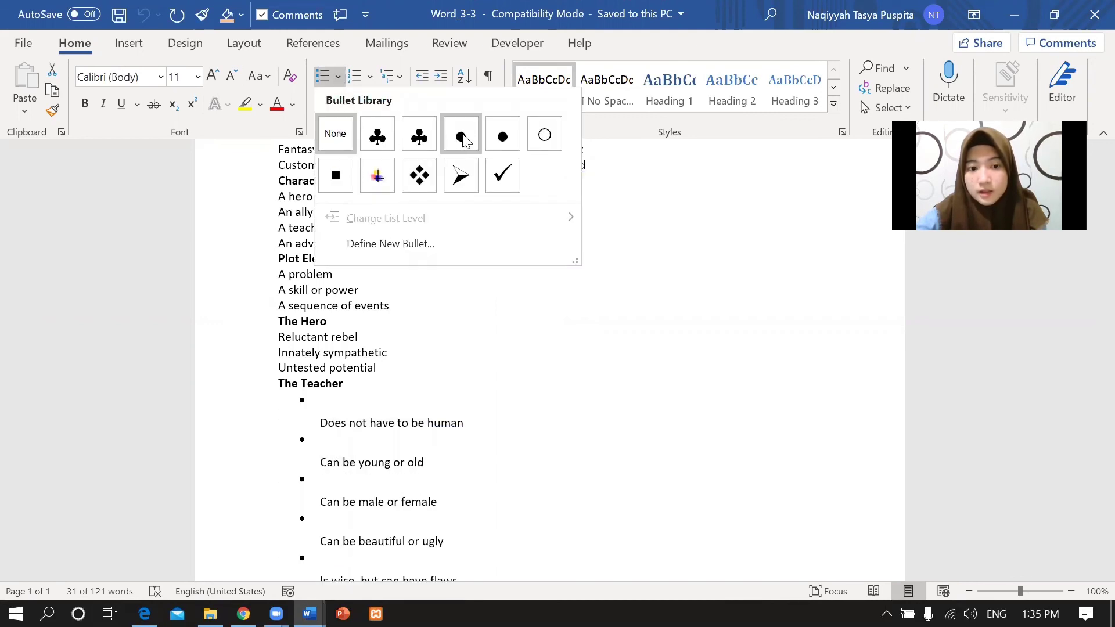
pyautogui.click(495, 137)
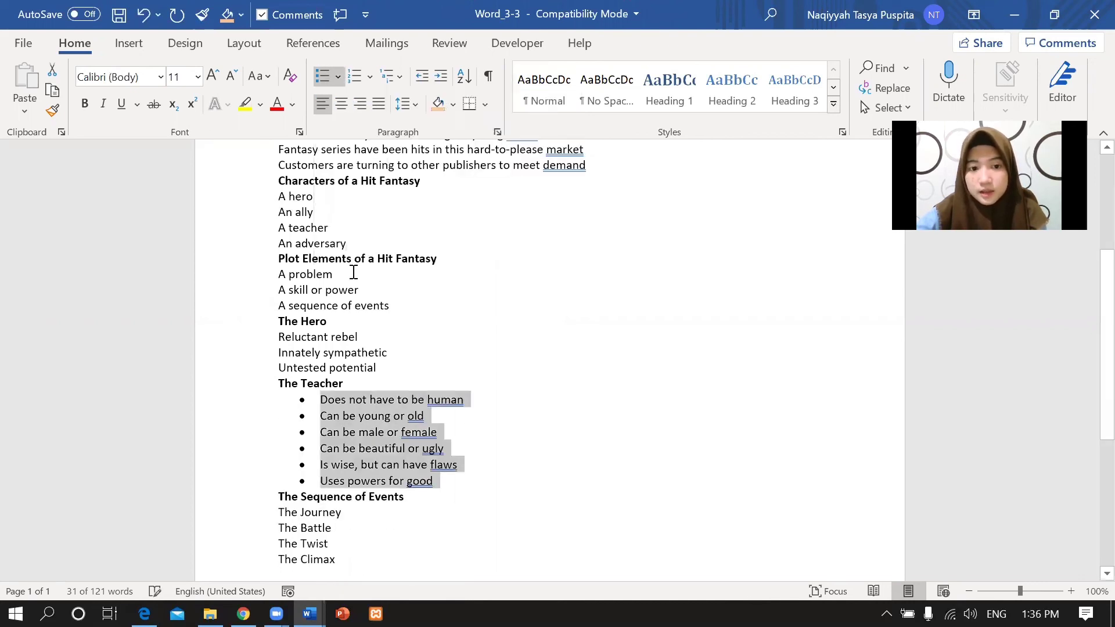
# Open the Paragraph dialog for the Teacher bullets and check the 0,7 indent in the instructions.
pyautogui.click(498, 133)
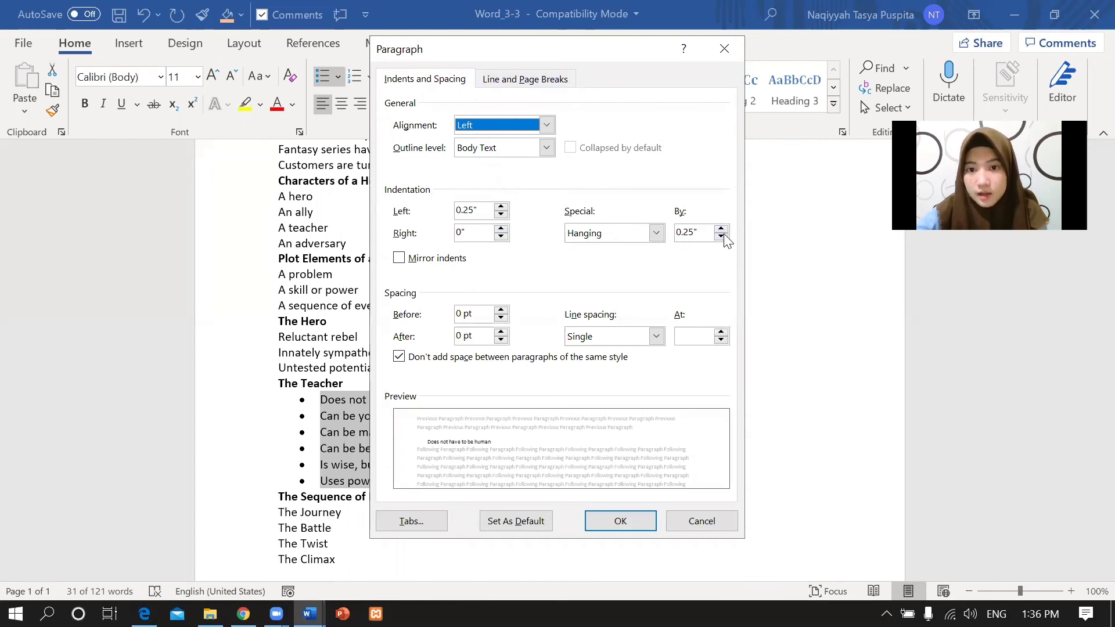
pyautogui.click(144, 614)
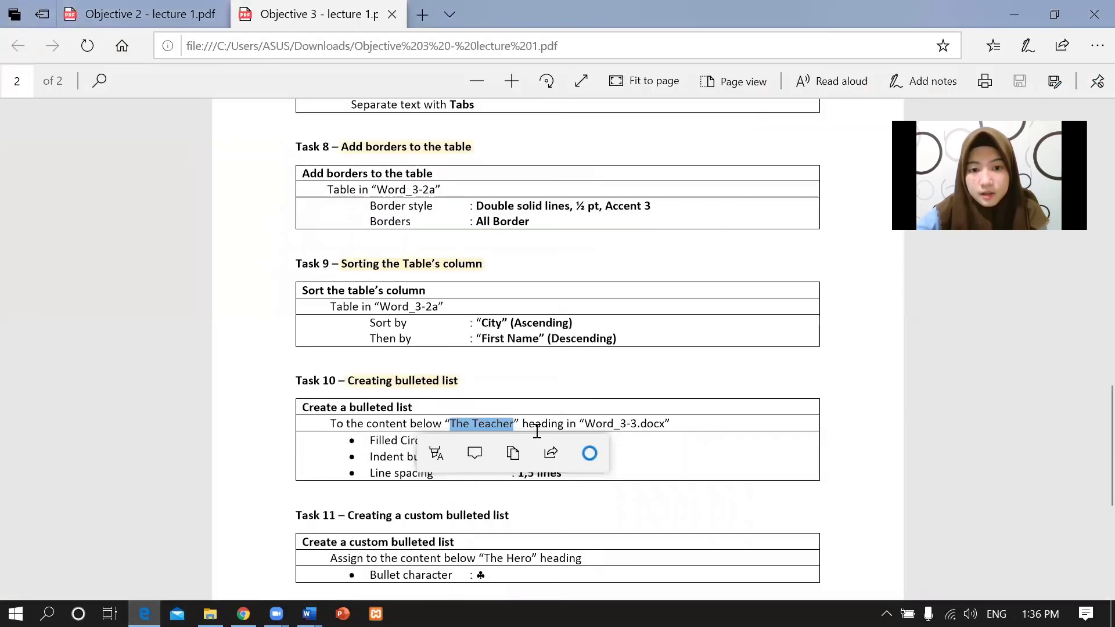
pyautogui.click(628, 429)
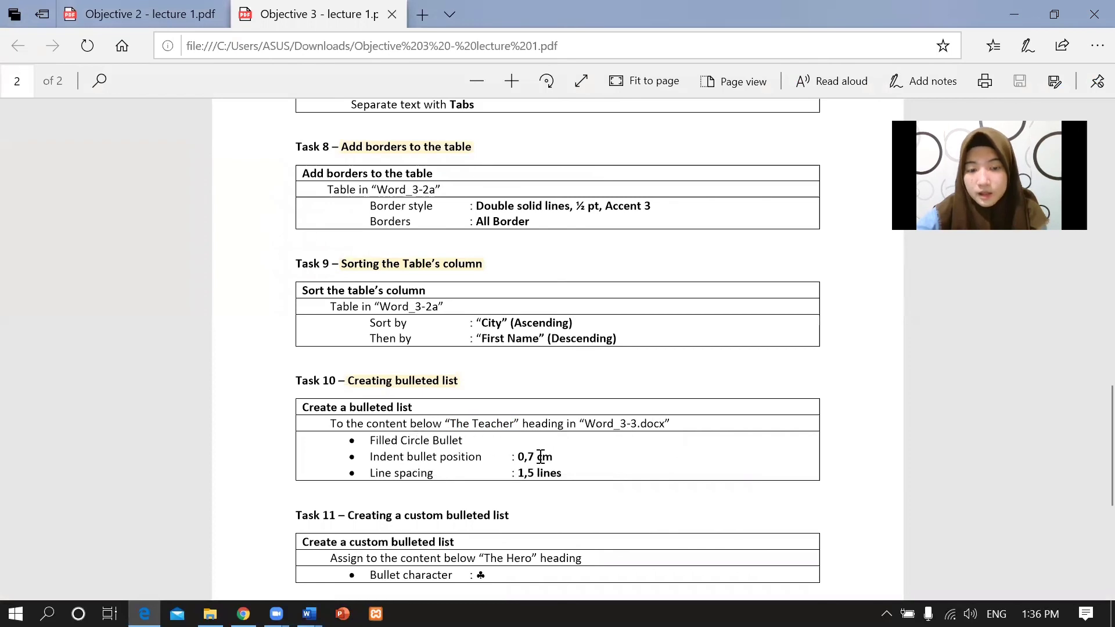
pyautogui.doubleClick(523, 457)
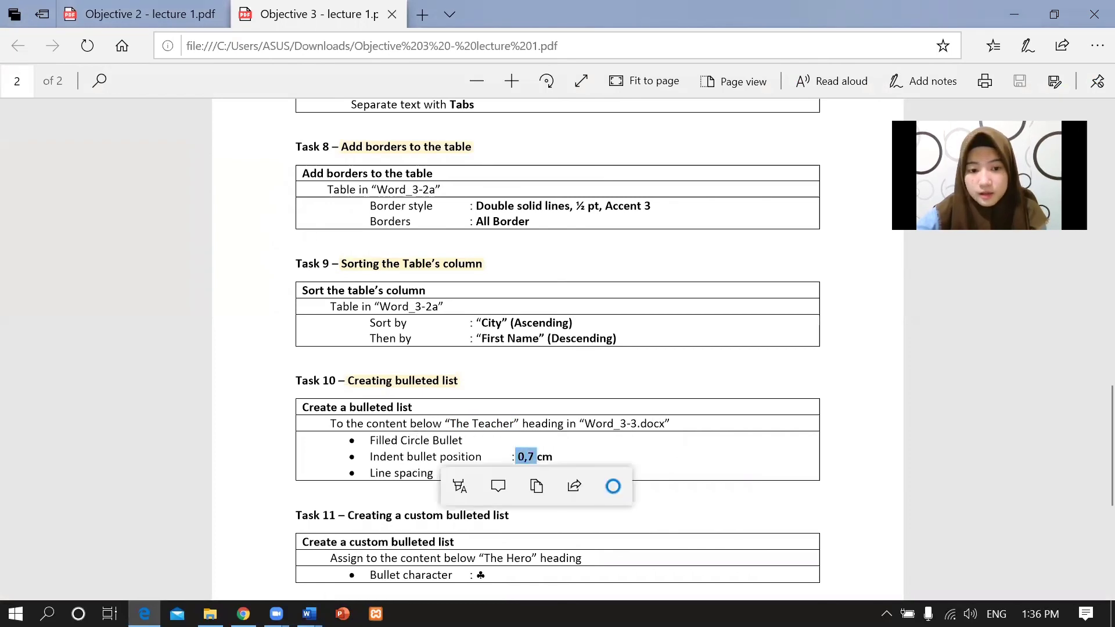
pyautogui.moveTo(309, 613)
pyautogui.click(261, 574)
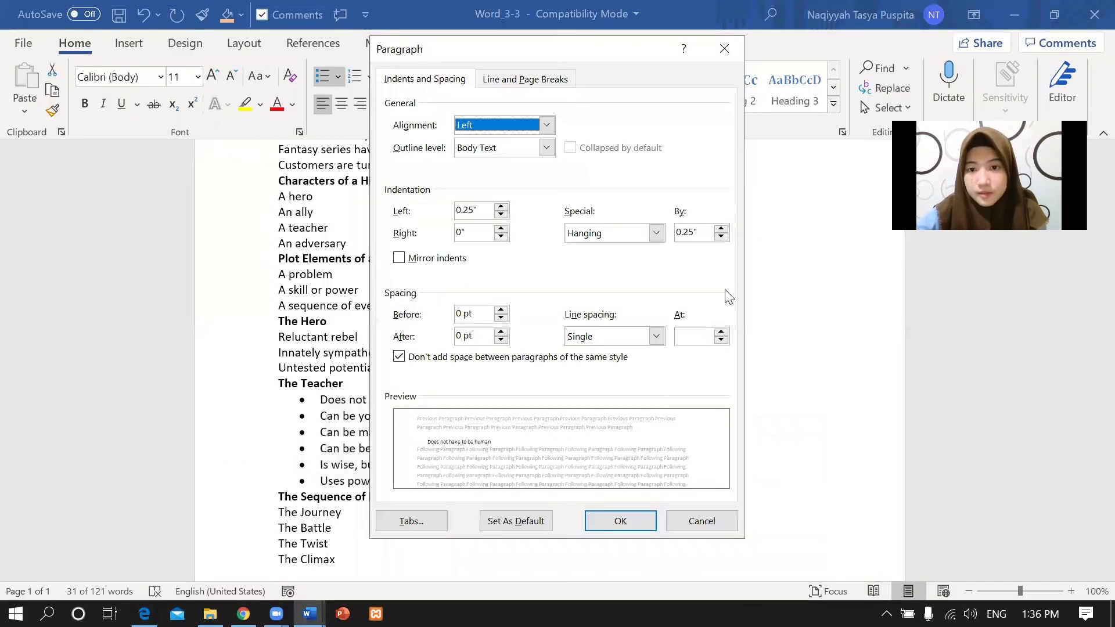
# Set a 0.7 cm first-line indent and 1.5 lines spacing, then return to the PDF.
pyautogui.click(700, 238)
pyautogui.moveTo(699, 235); pyautogui.dragTo(668, 238)
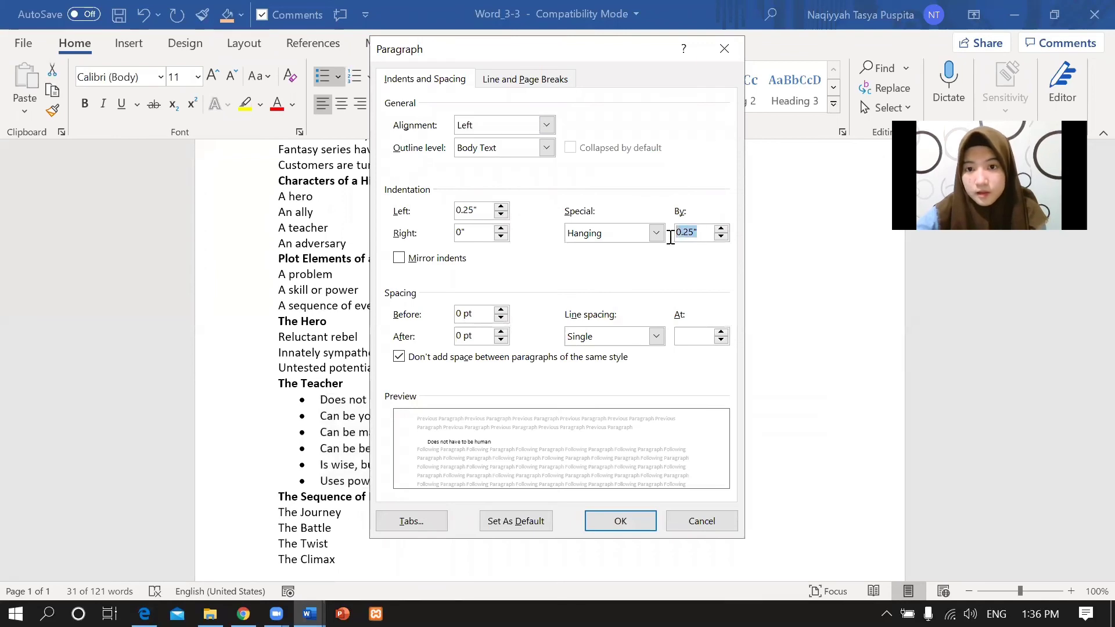
pyautogui.press('BackSpace')
pyautogui.write('0')
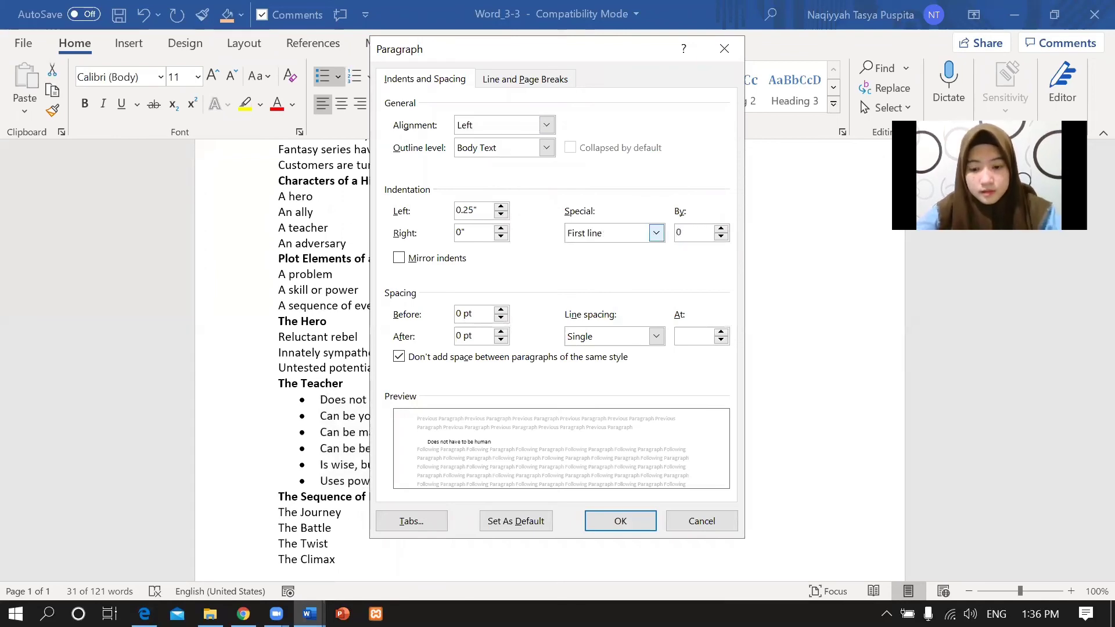
pyautogui.write('.7 cm')
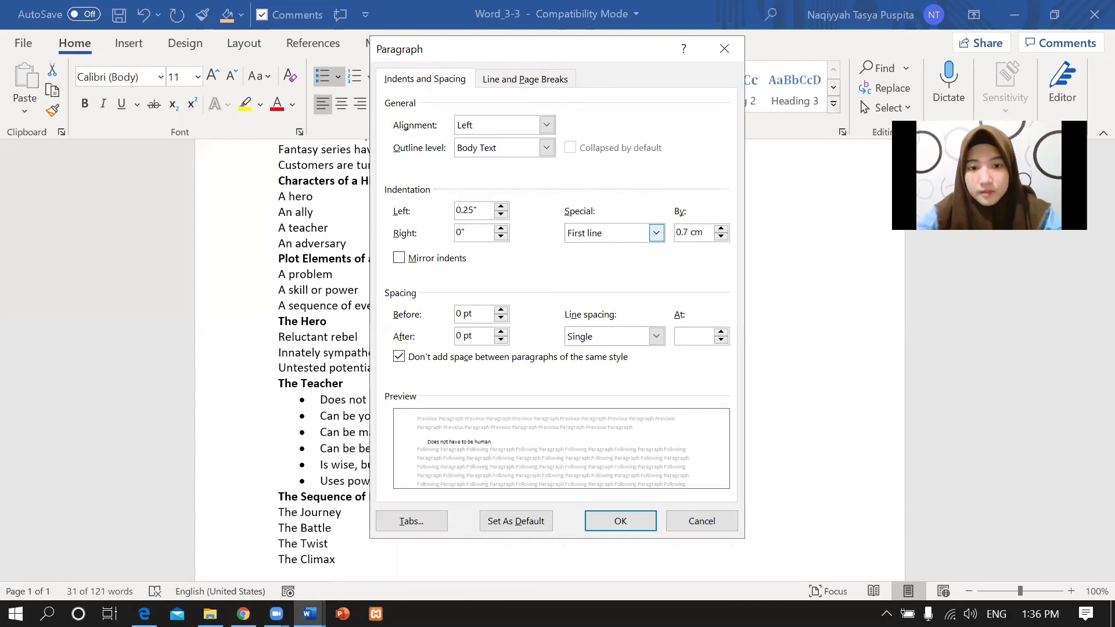
pyautogui.click(658, 337)
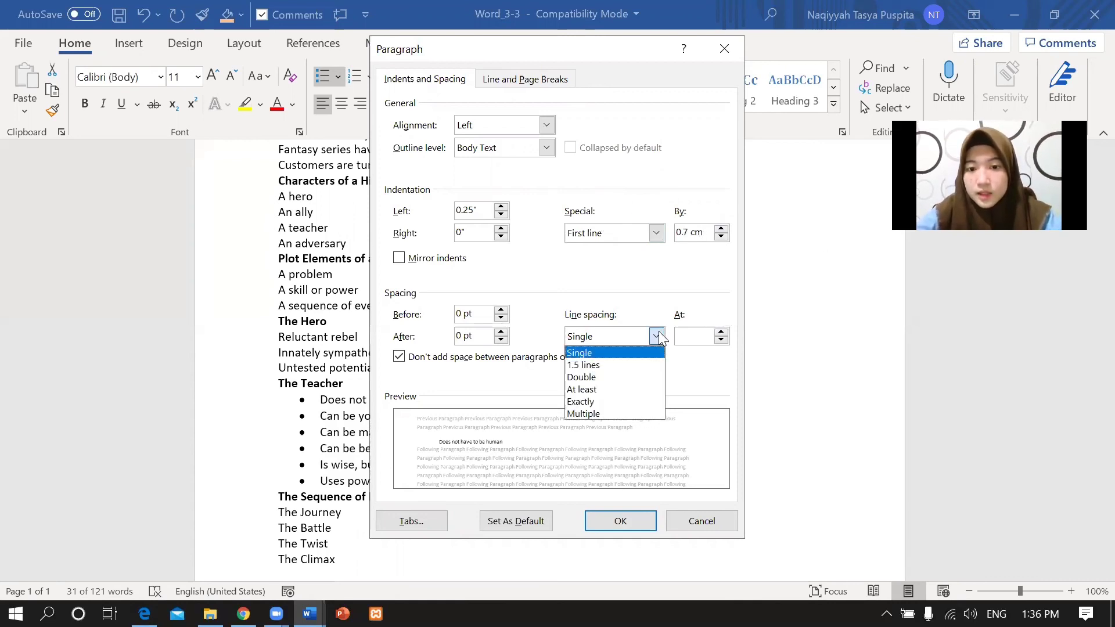
pyautogui.click(604, 365)
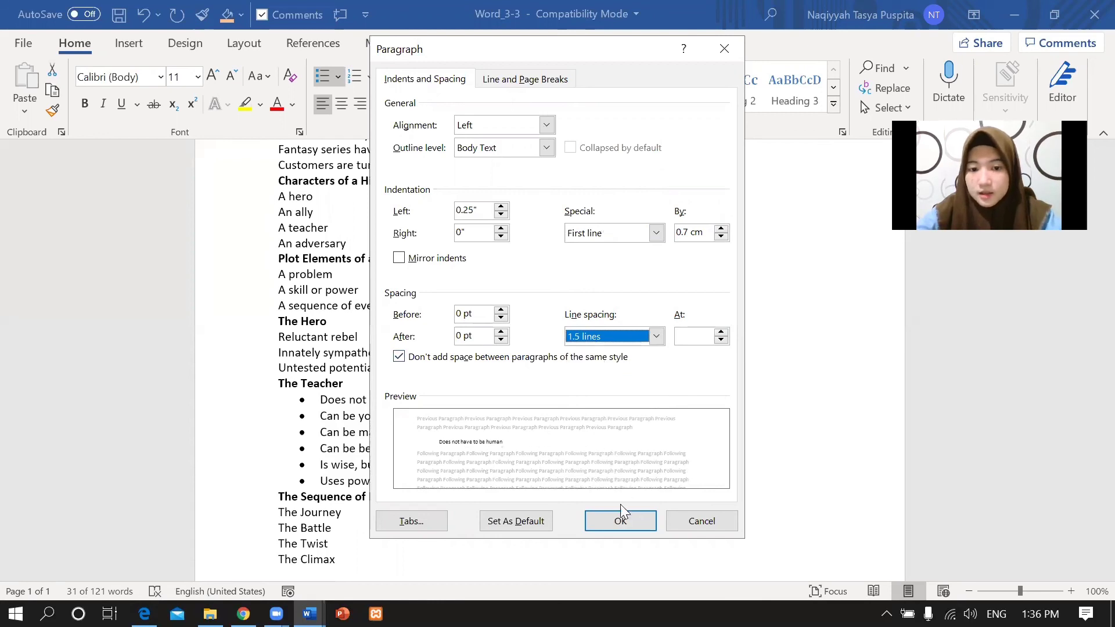
pyautogui.click(620, 526)
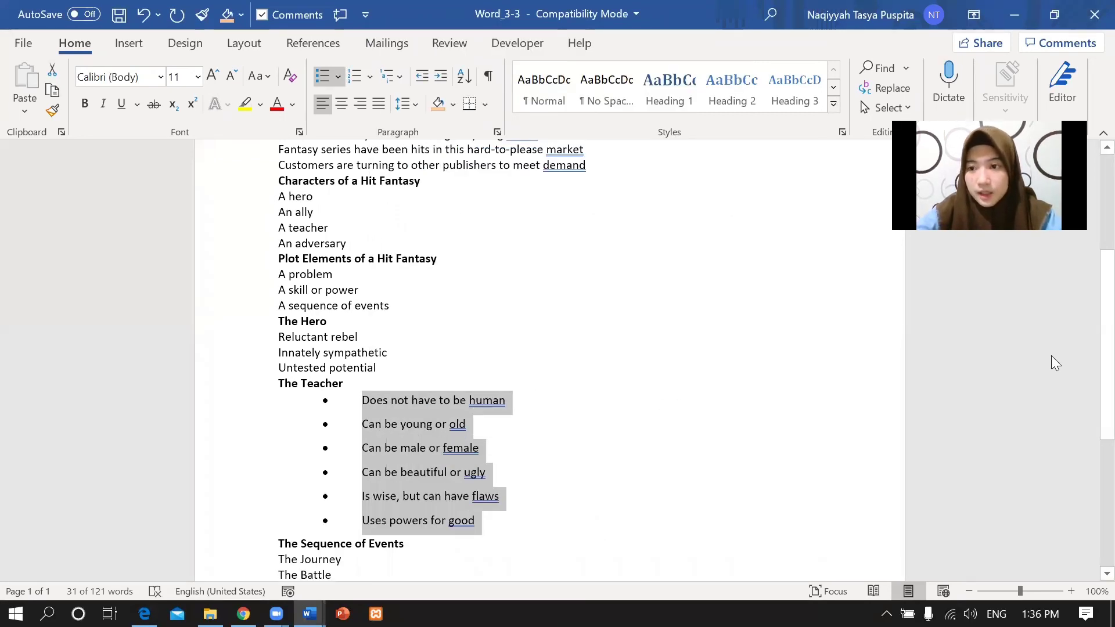
pyautogui.scroll(-2, 1088, 308)
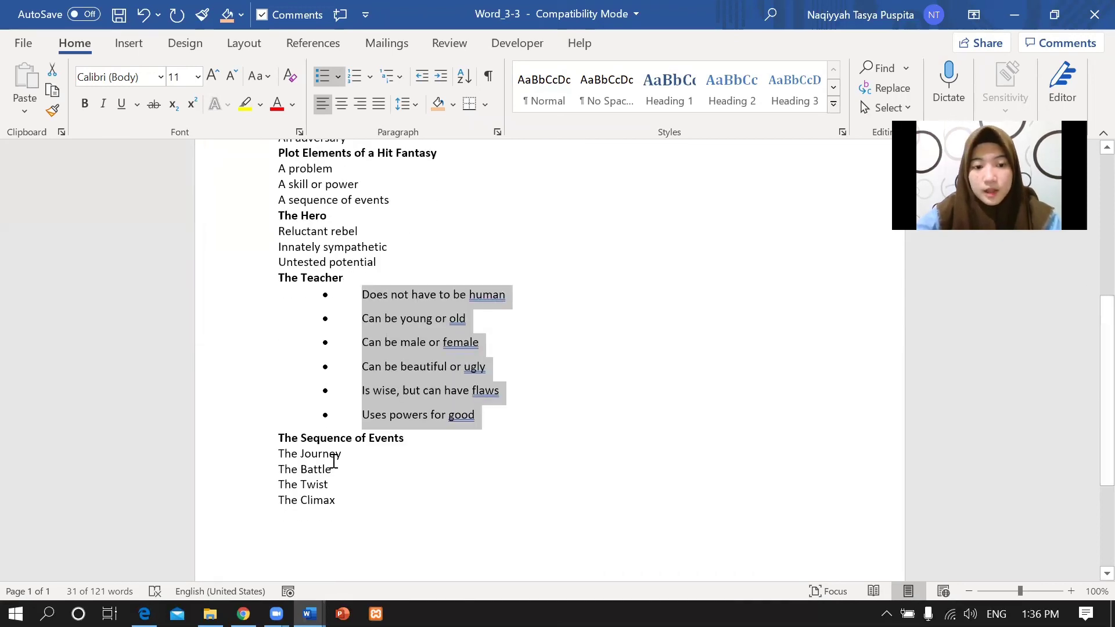
pyautogui.click(144, 613)
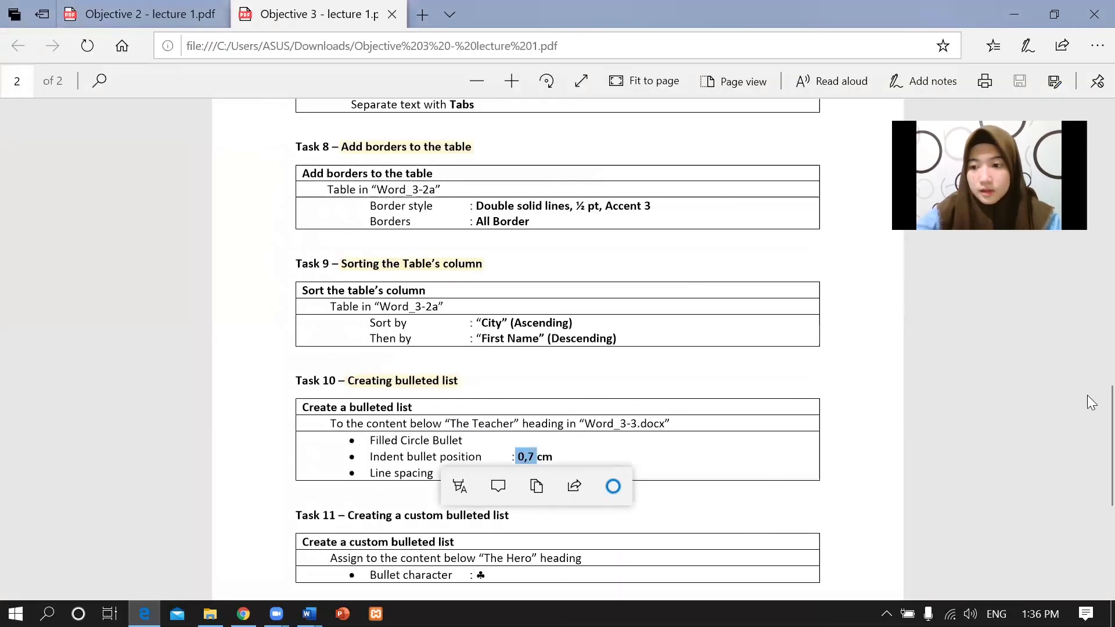
pyautogui.scroll(-4, 1090, 406)
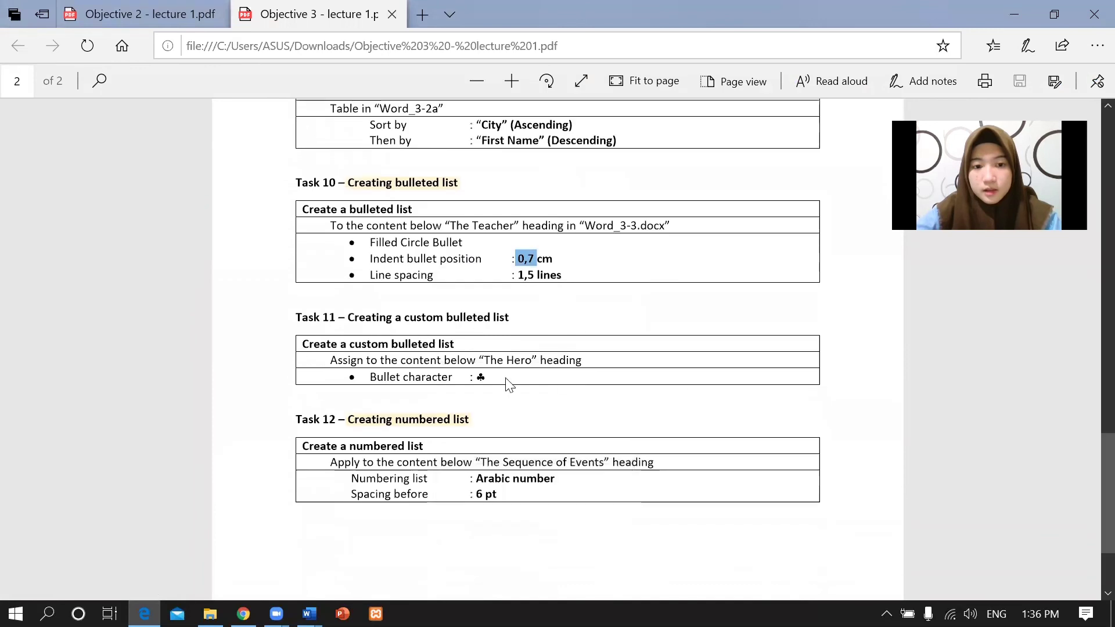
pyautogui.click(503, 357)
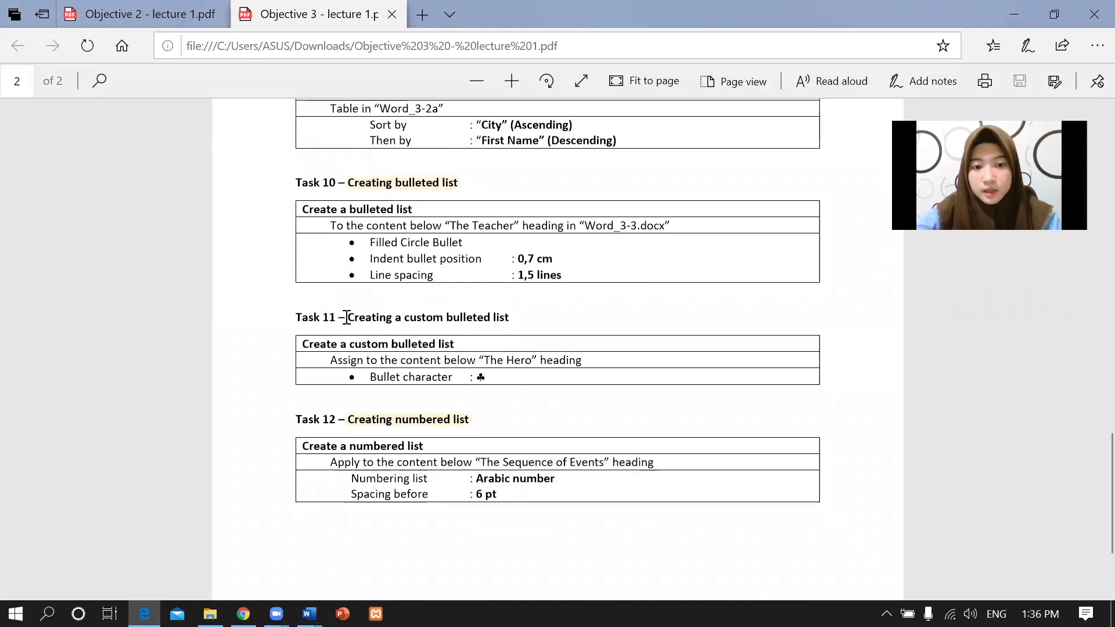
pyautogui.moveTo(343, 319); pyautogui.dragTo(514, 315)
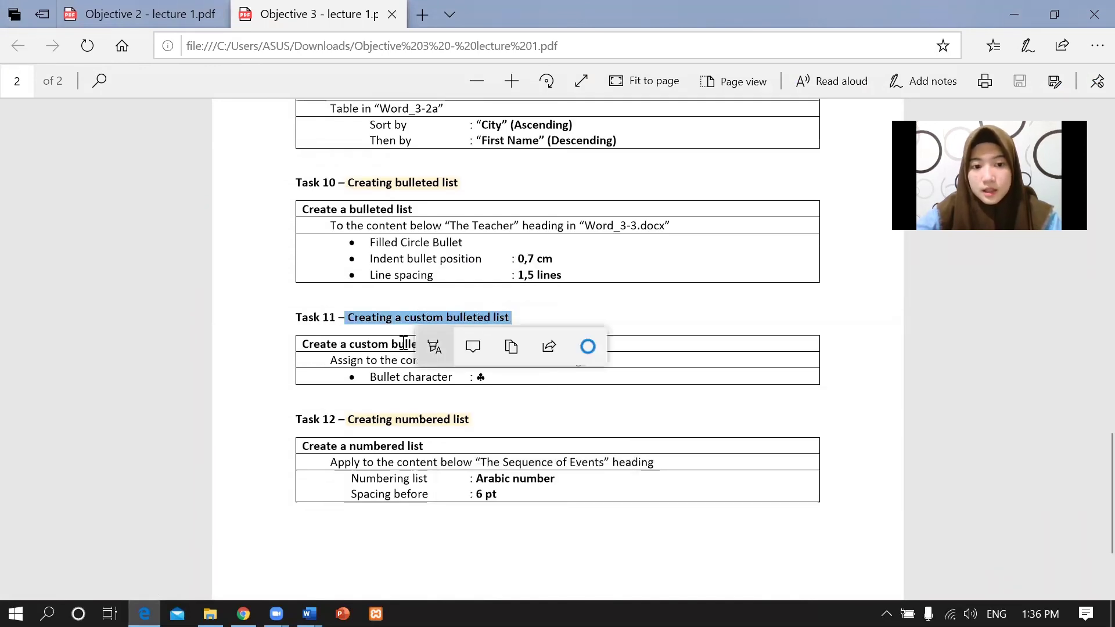
pyautogui.click(368, 354)
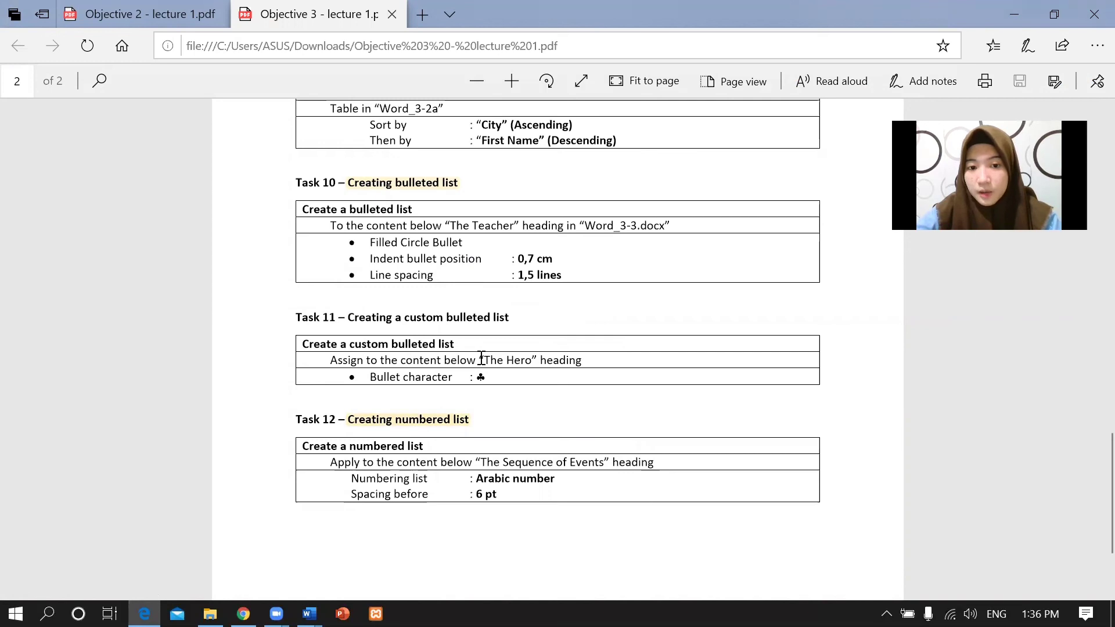
pyautogui.moveTo(498, 355); pyautogui.dragTo(590, 360)
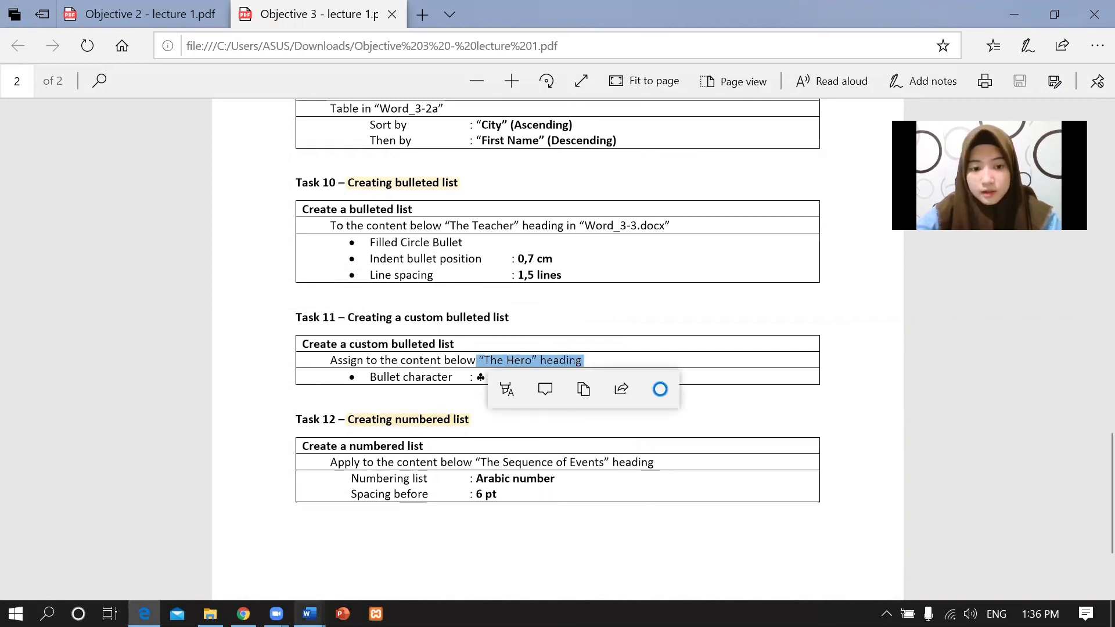
pyautogui.click(584, 359)
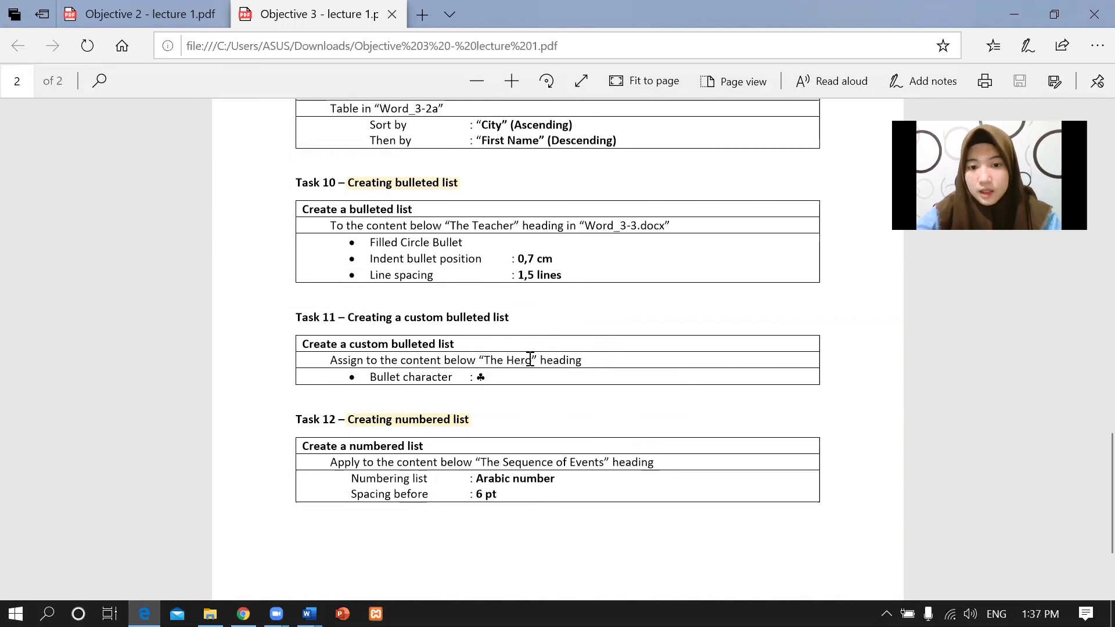
pyautogui.moveTo(576, 360); pyautogui.dragTo(477, 361)
pyautogui.click(419, 383)
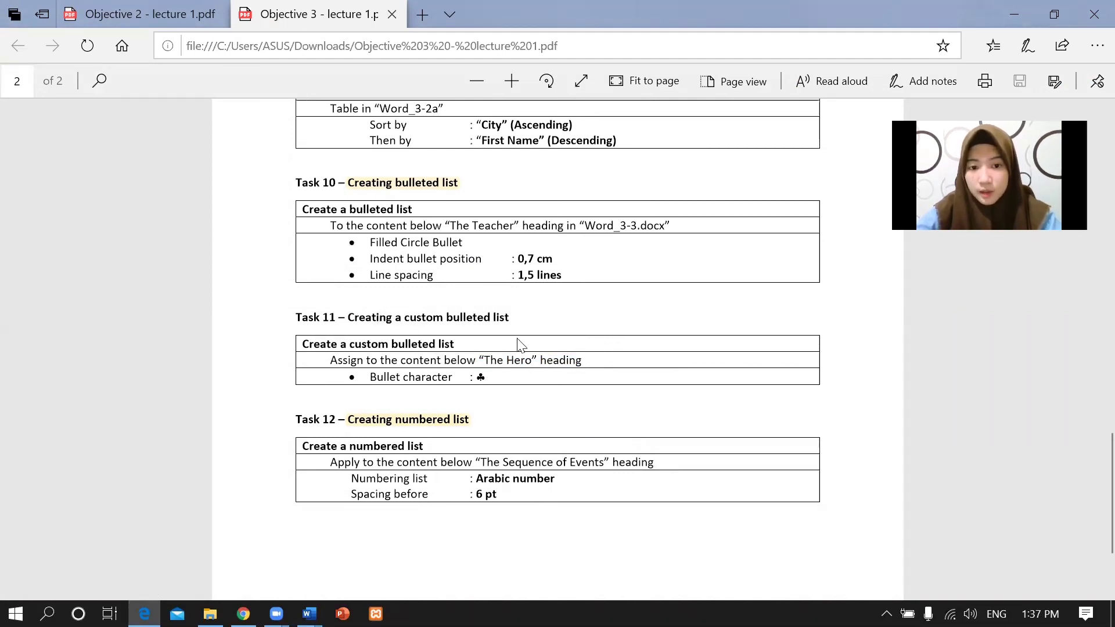
pyautogui.moveTo(481, 360); pyautogui.dragTo(540, 364)
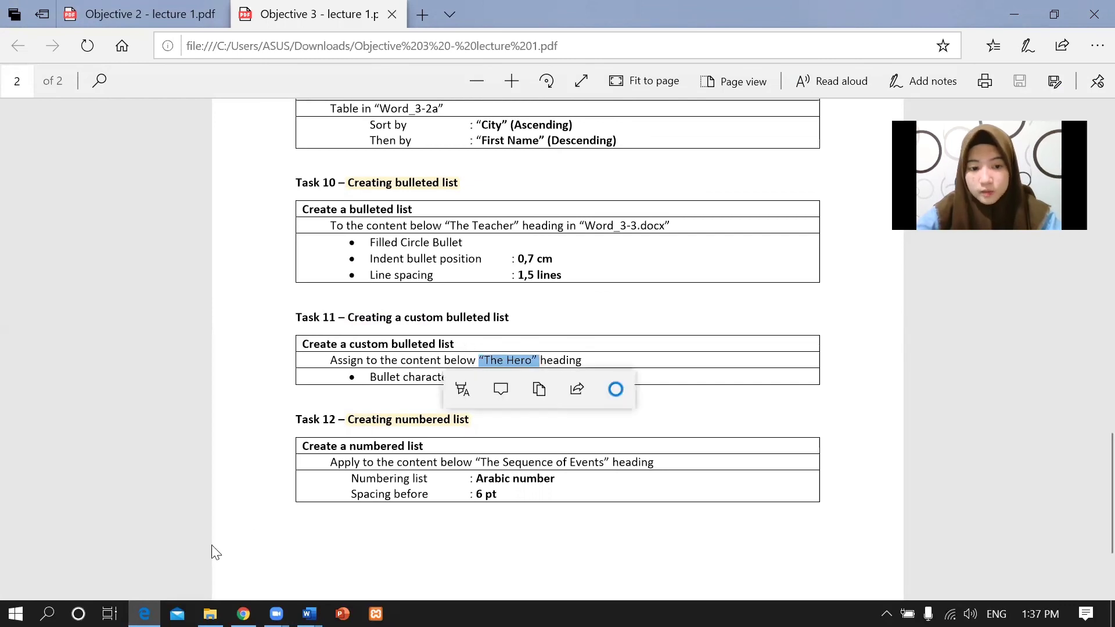
pyautogui.moveTo(309, 614)
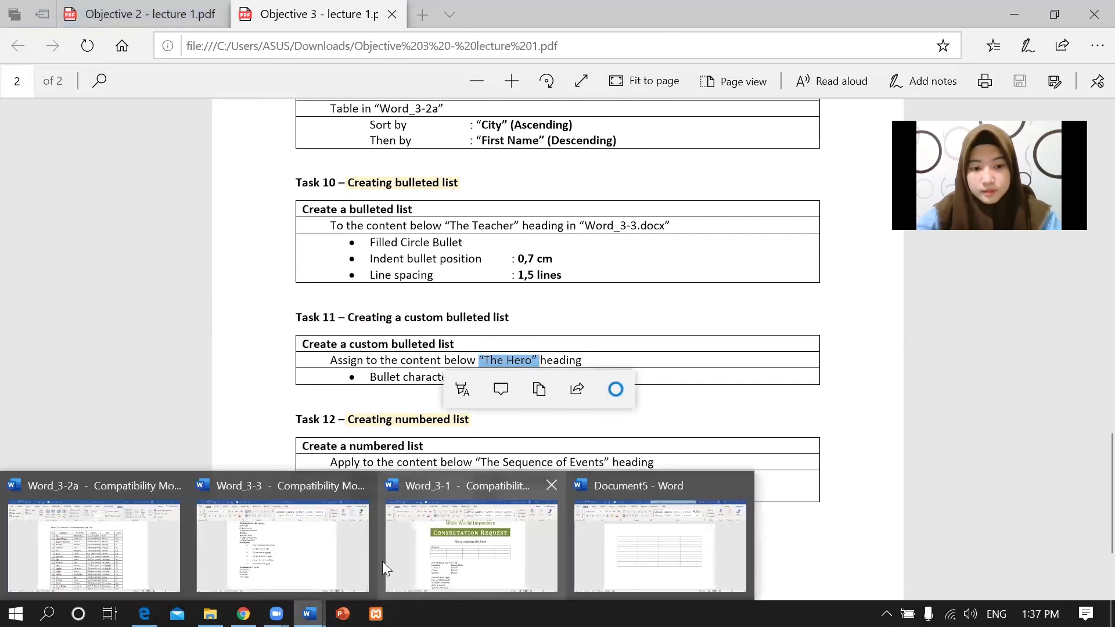
# Select the three lines under The Hero and define a club (♣) symbol bullet for them.
pyautogui.click(279, 545)
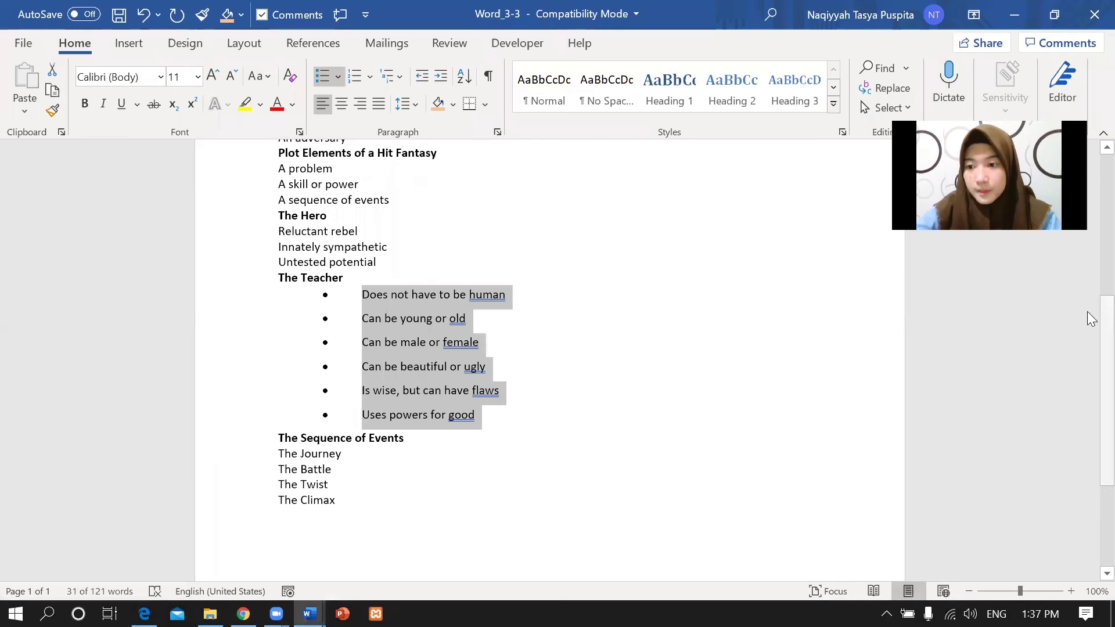
pyautogui.scroll(2, 1088, 298)
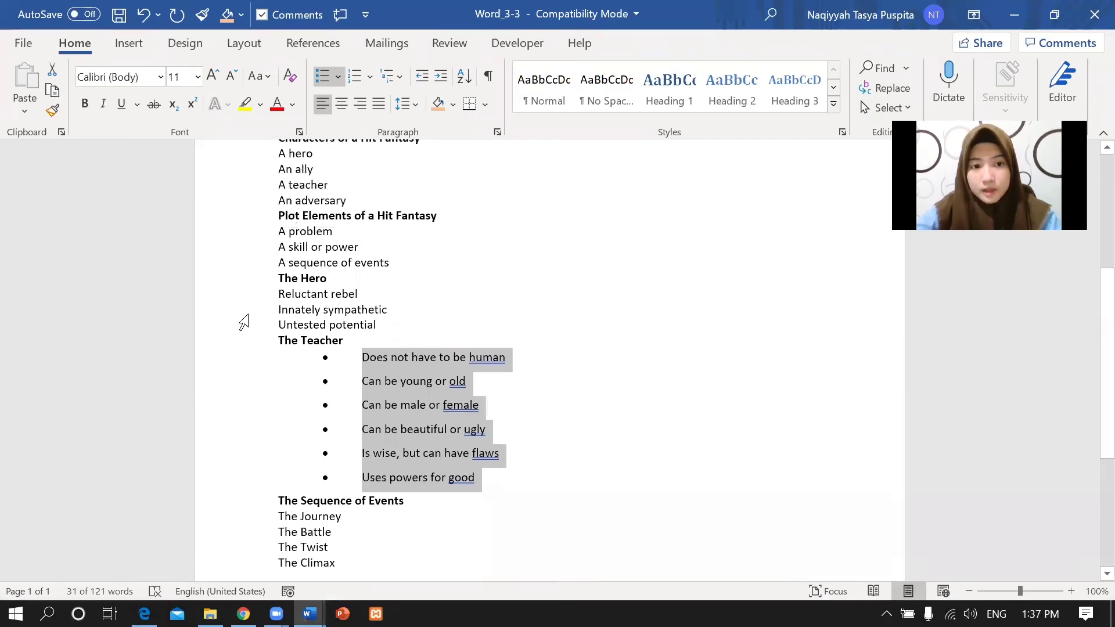
pyautogui.moveTo(279, 294); pyautogui.dragTo(386, 329)
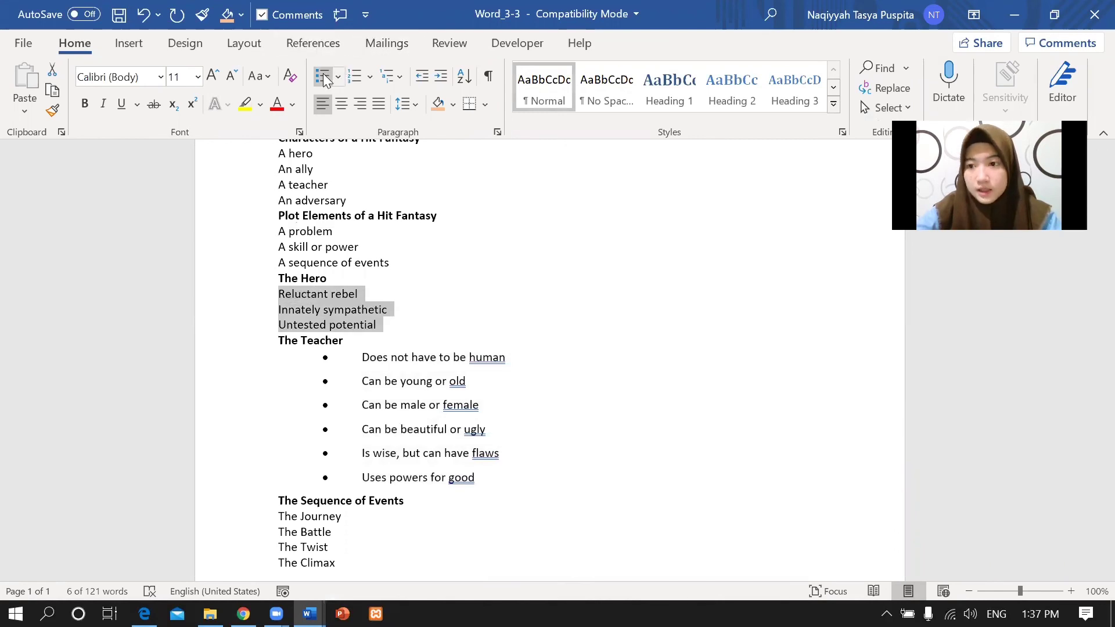
pyautogui.click(338, 77)
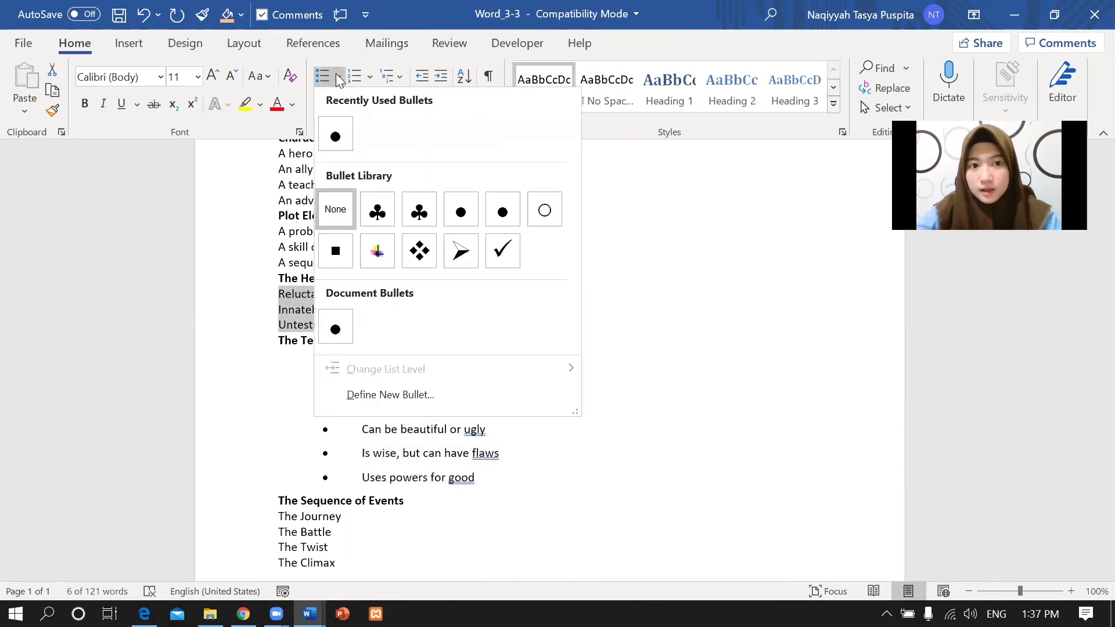
pyautogui.click(403, 395)
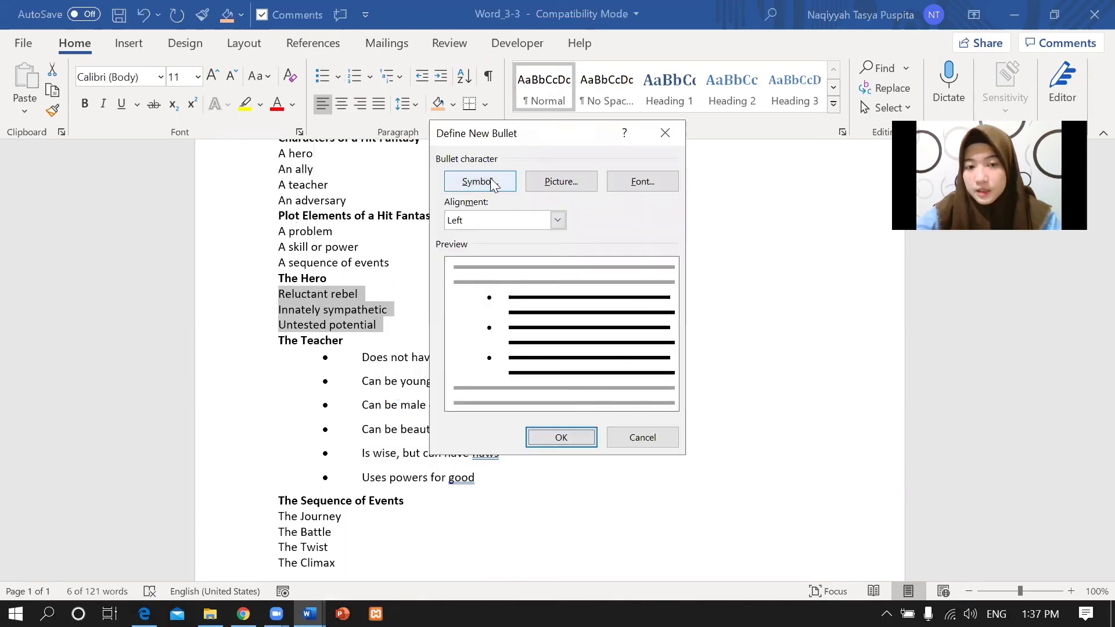
pyautogui.click(491, 182)
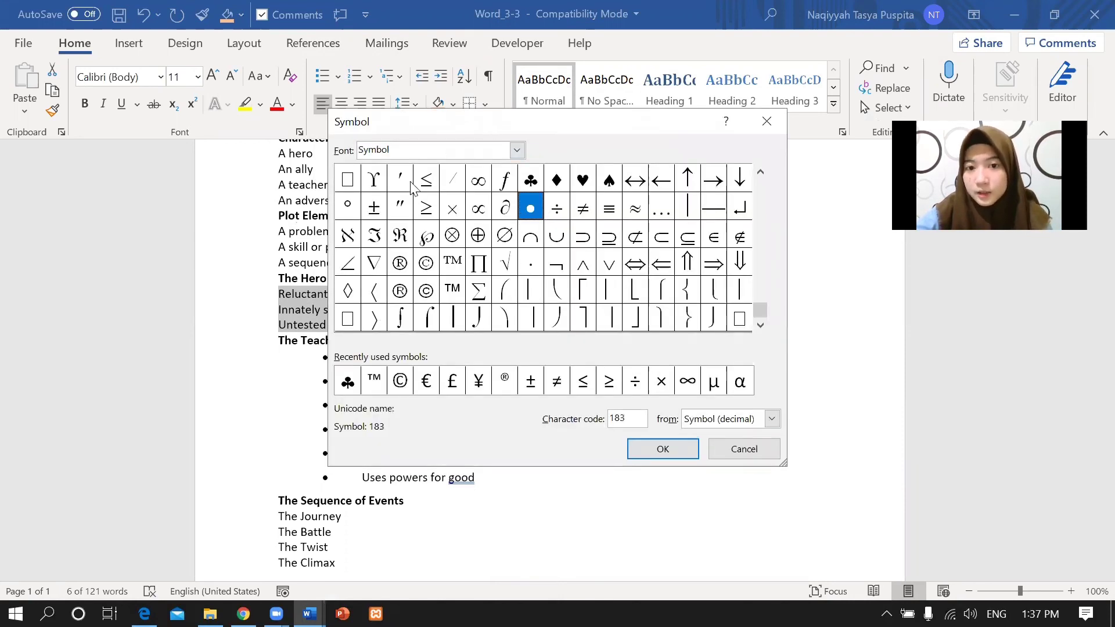
pyautogui.click(530, 182)
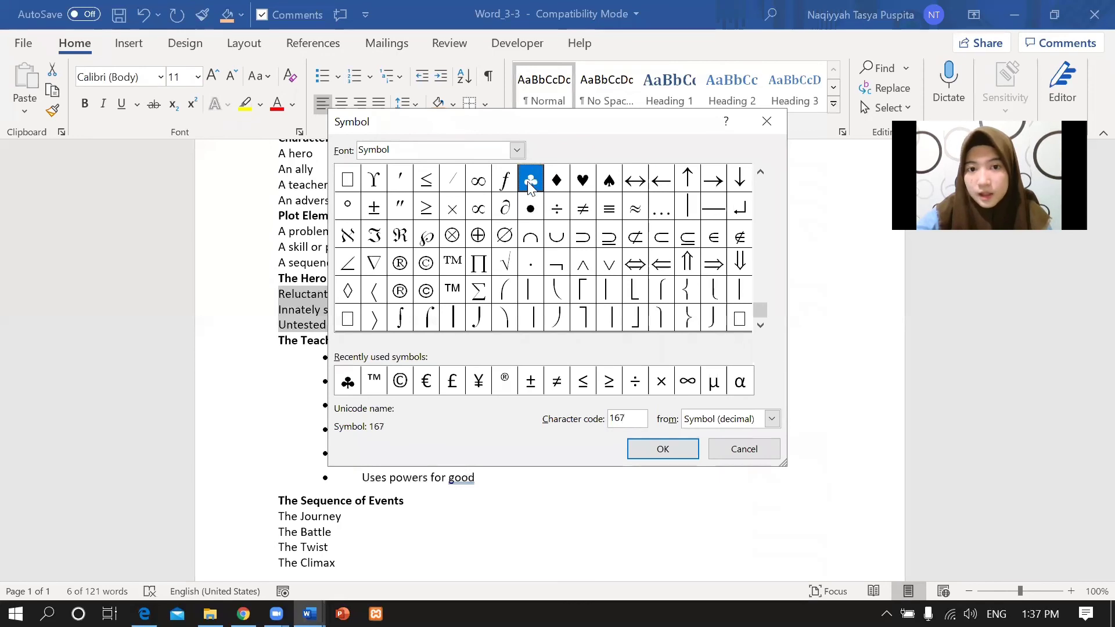
pyautogui.click(653, 453)
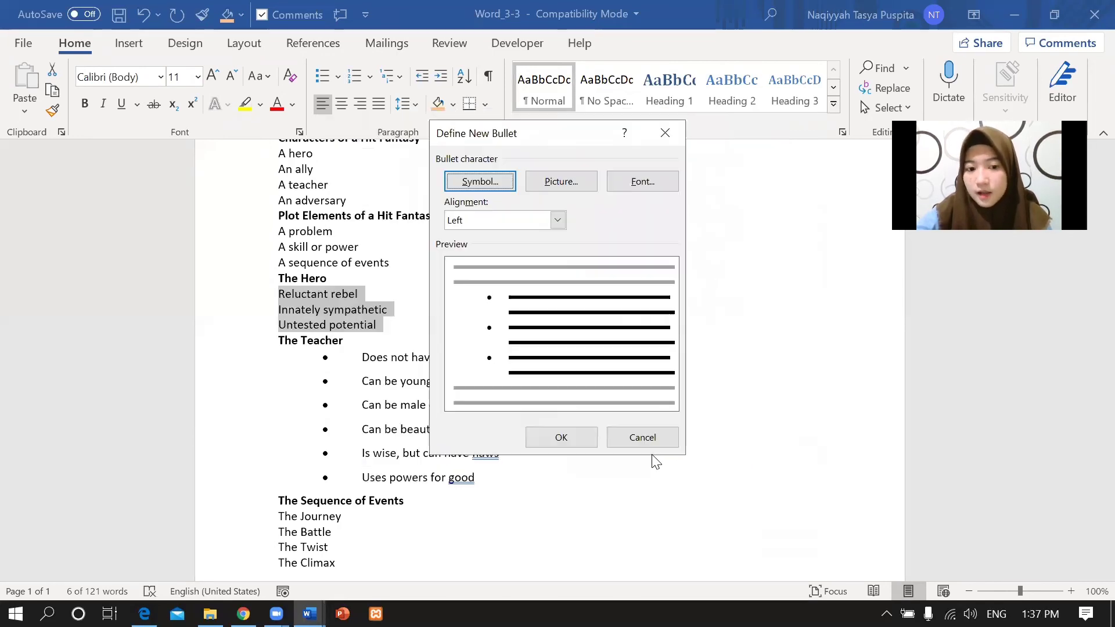
pyautogui.click(590, 439)
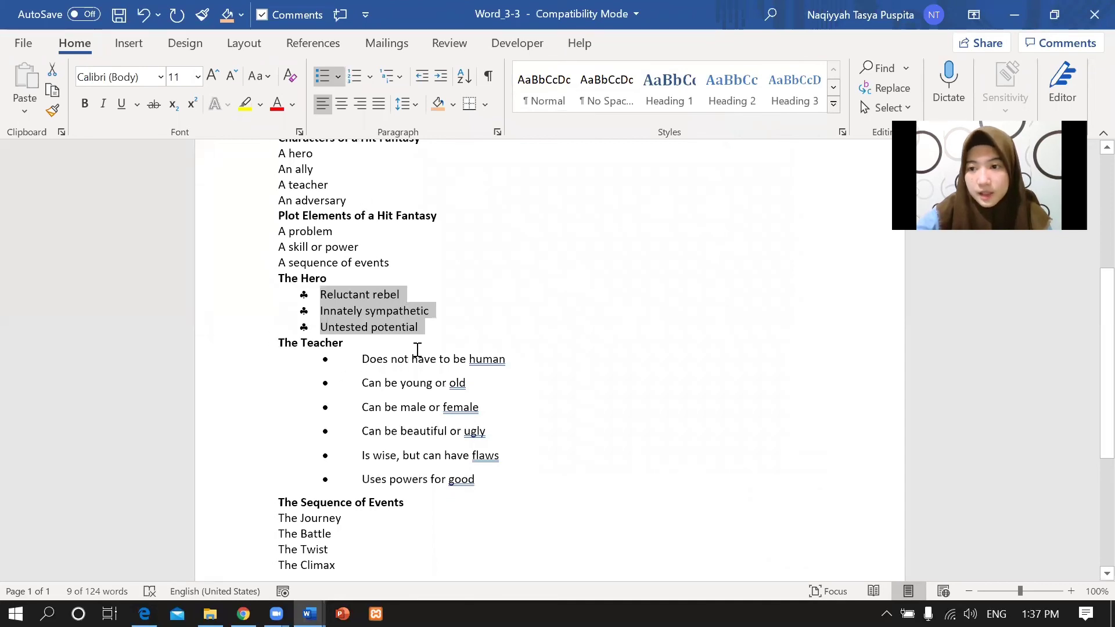
pyautogui.click(144, 613)
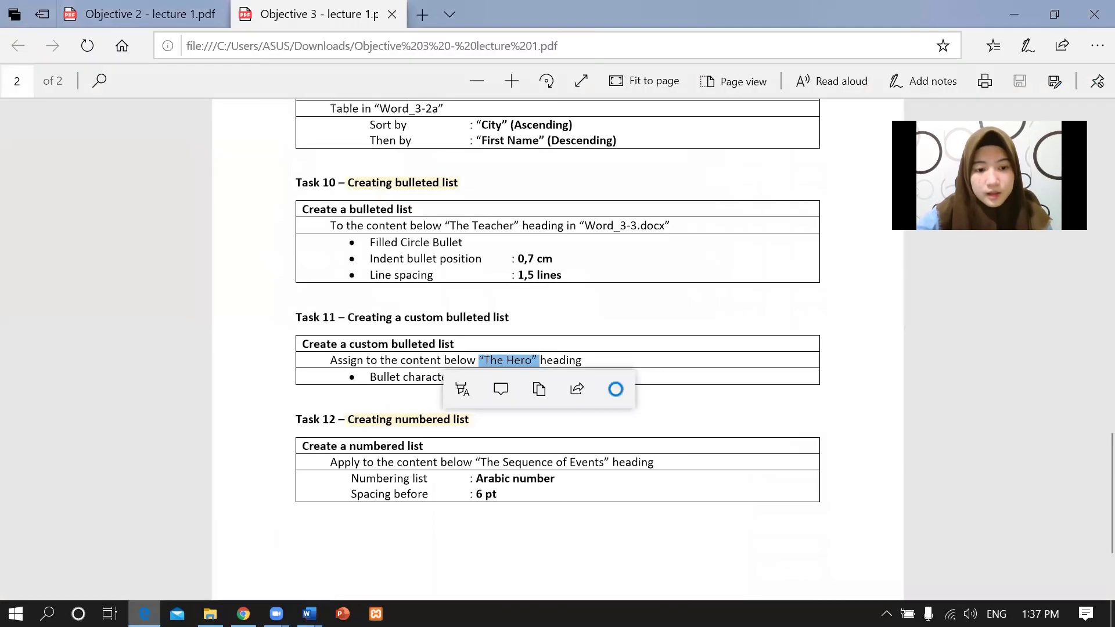
pyautogui.click(572, 415)
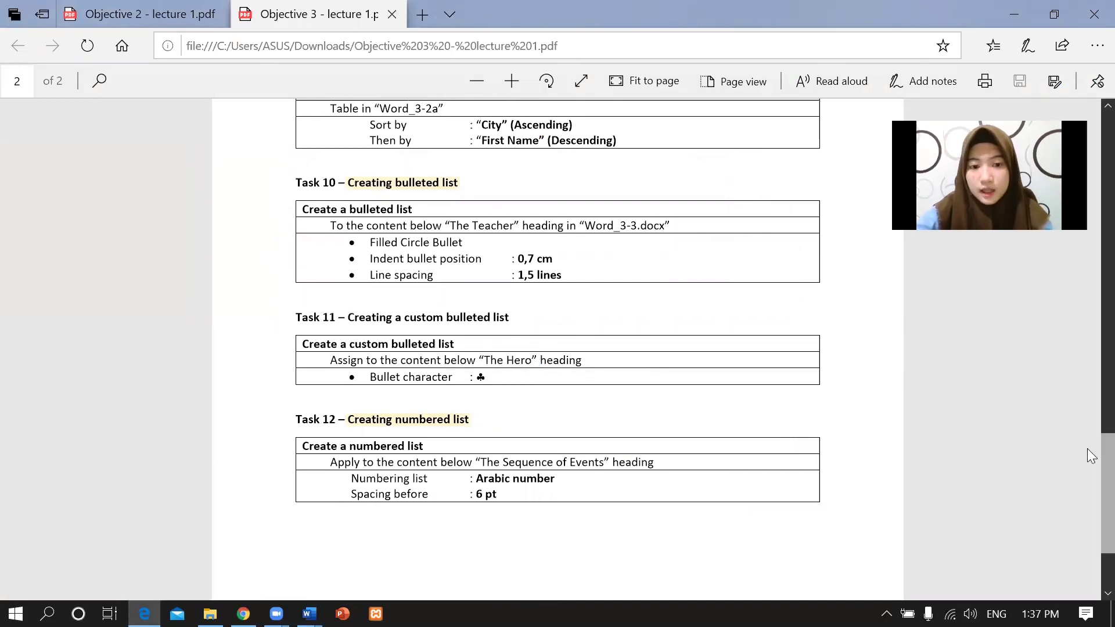
pyautogui.scroll(1, 1091, 429)
pyautogui.scroll(-1, 1089, 429)
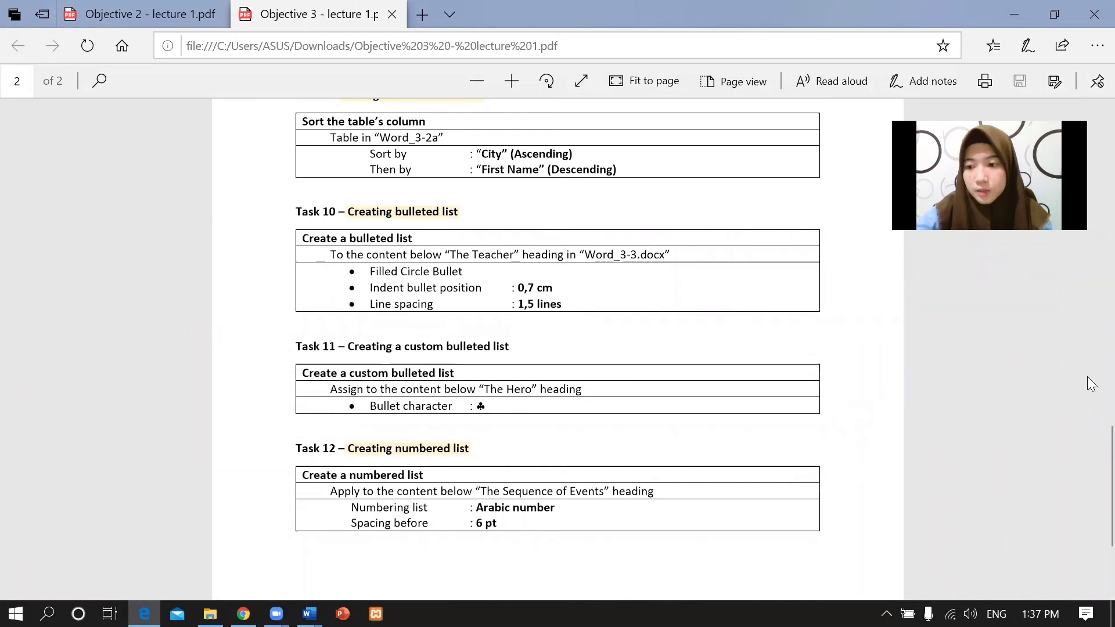
pyautogui.scroll(-2, 1088, 441)
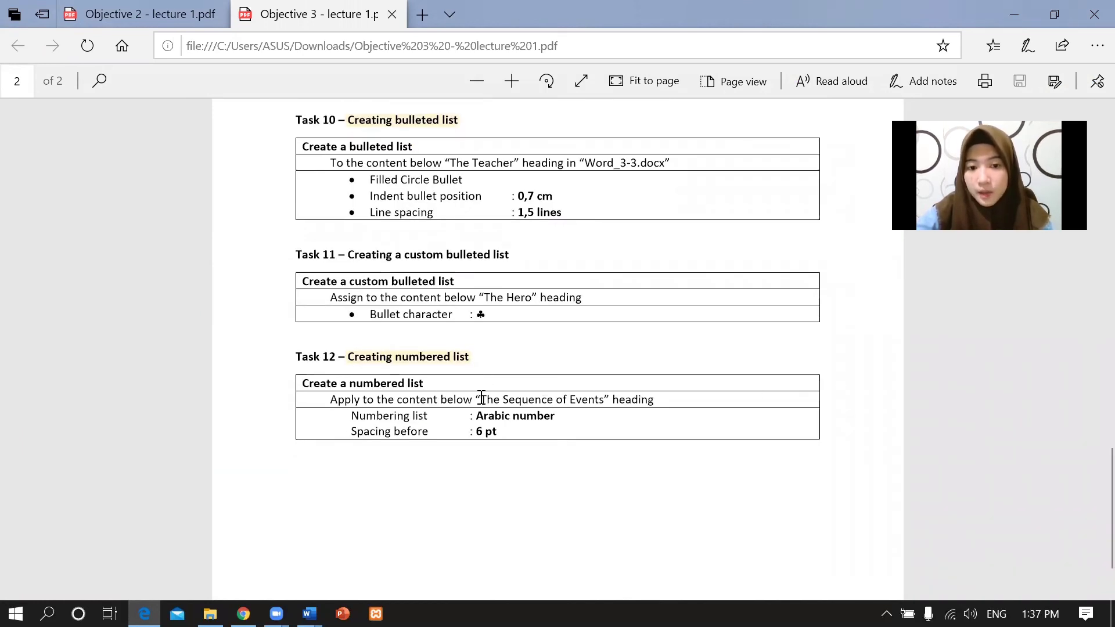
pyautogui.moveTo(479, 399); pyautogui.dragTo(603, 400)
pyautogui.click(616, 403)
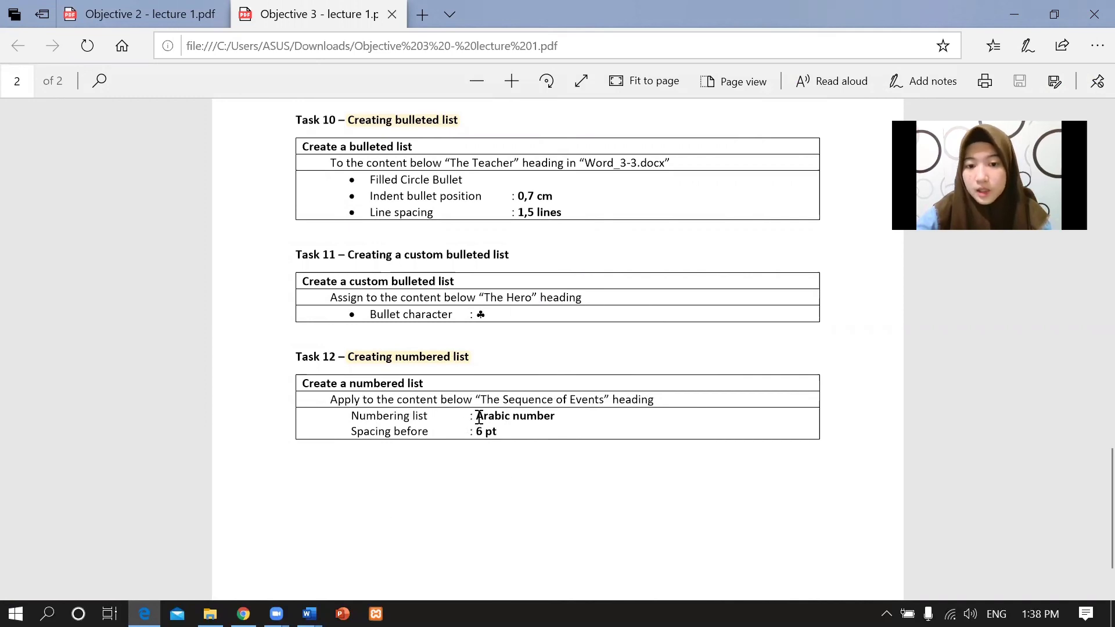
pyautogui.moveTo(579, 412); pyautogui.dragTo(553, 432)
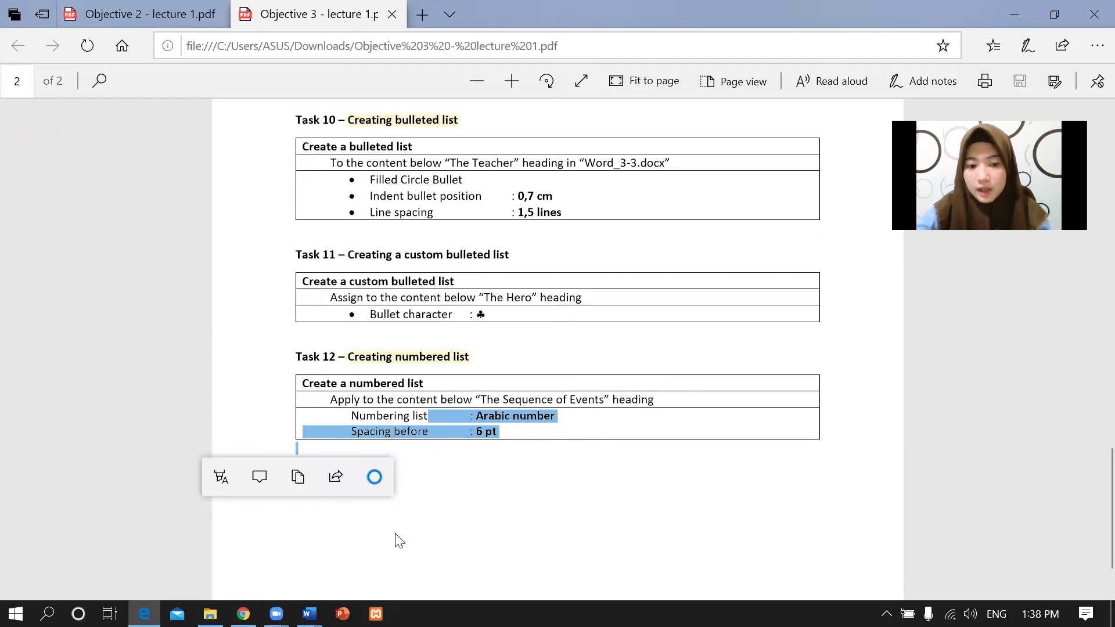
pyautogui.click(309, 613)
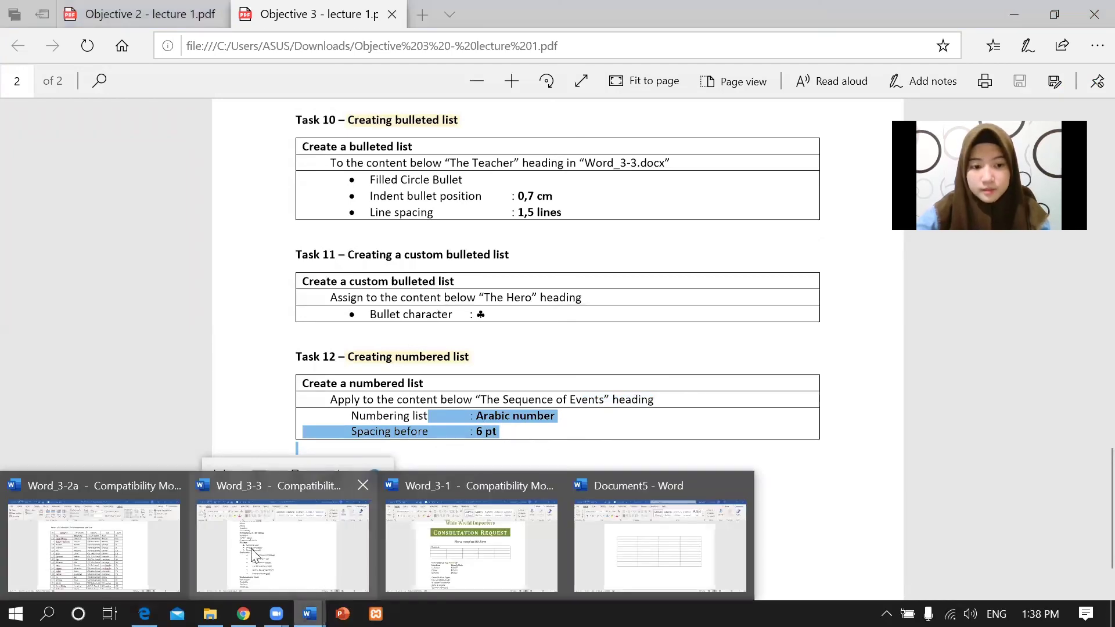
# Select the four Sequence of Events lines and number them 1. 2. 3. 4.
pyautogui.click(225, 569)
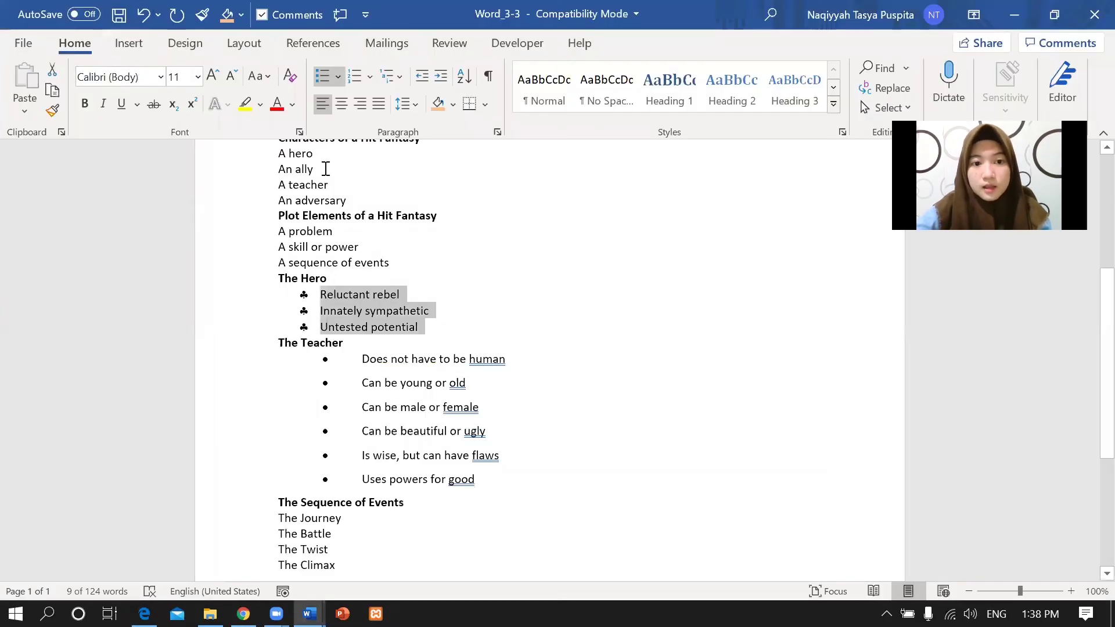
pyautogui.scroll(5, 1090, 322)
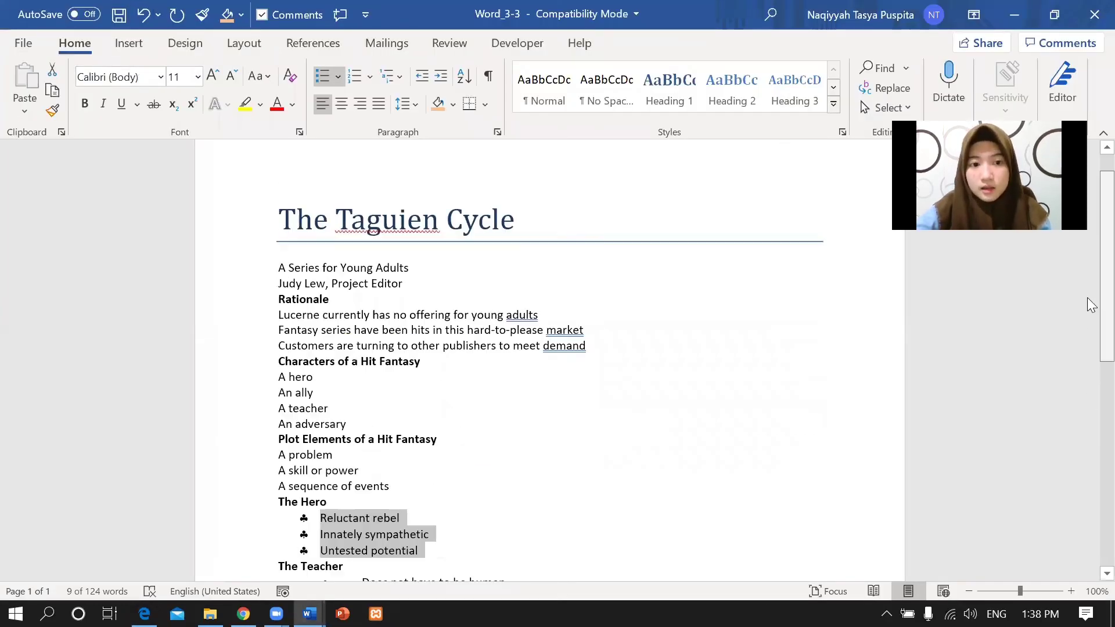
pyautogui.scroll(-7, 1087, 316)
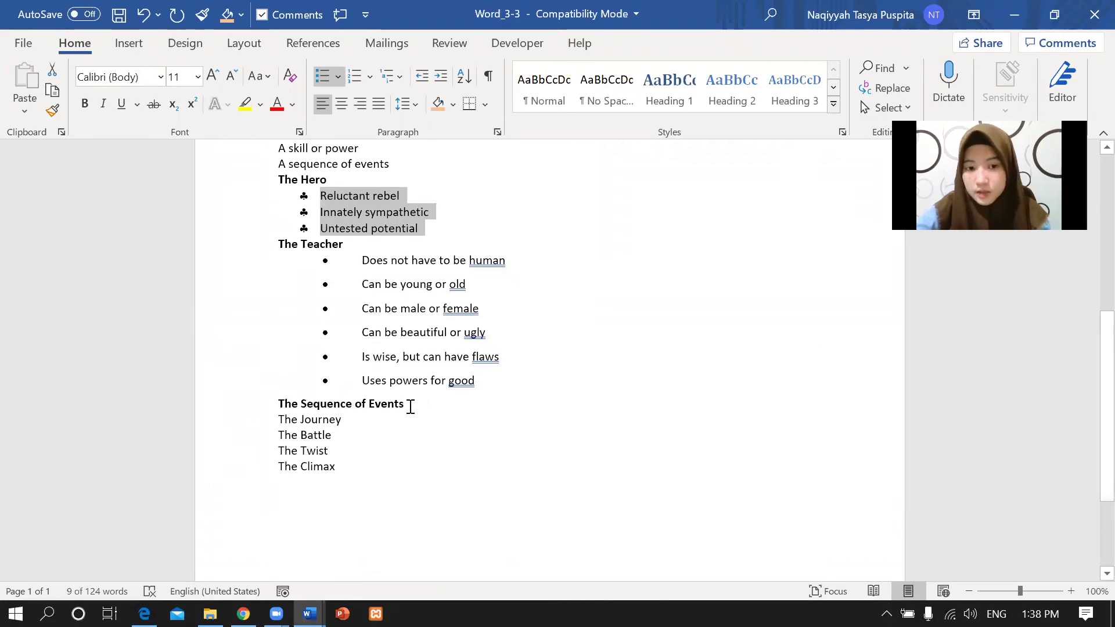
pyautogui.moveTo(279, 419); pyautogui.dragTo(336, 468)
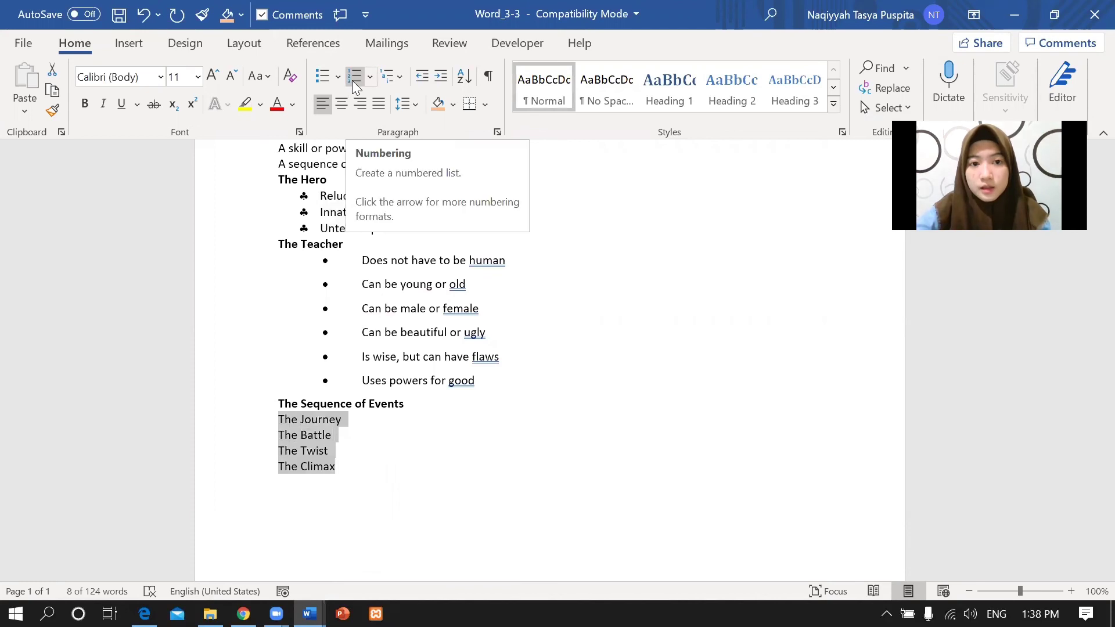
pyautogui.click(368, 76)
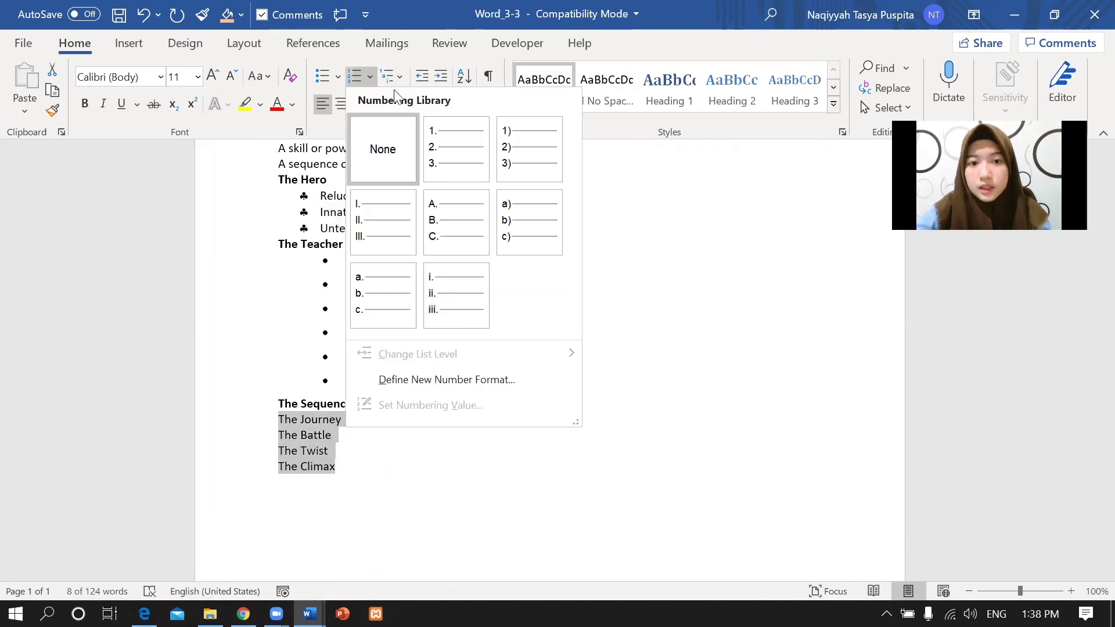
pyautogui.click(471, 156)
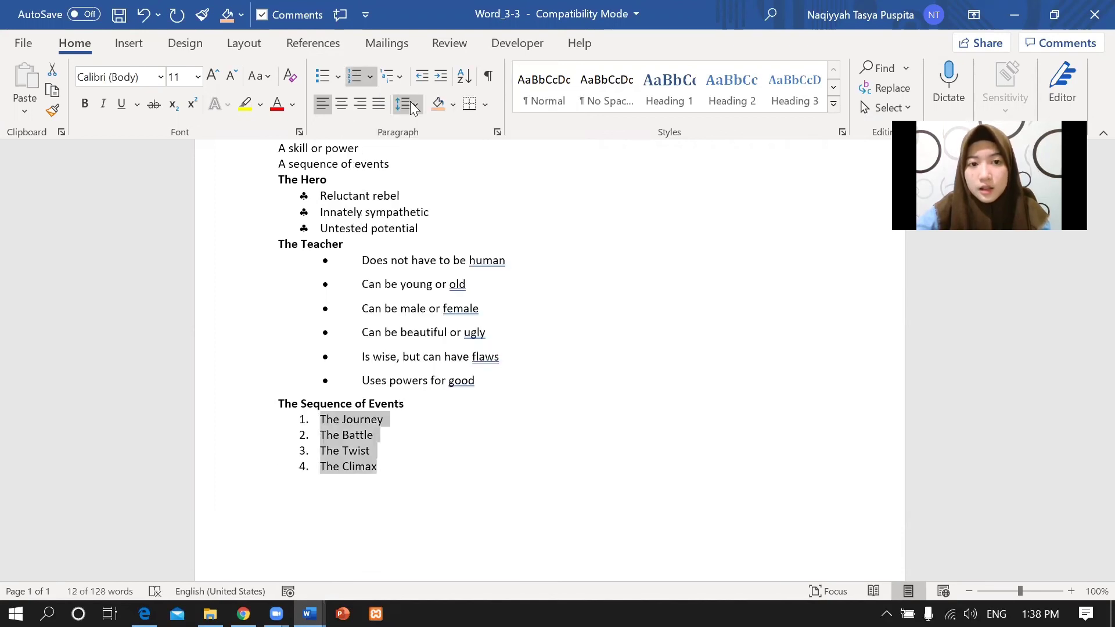
# Set 6 pt spacing before the numbered Sequence of Events items.
pyautogui.click(498, 133)
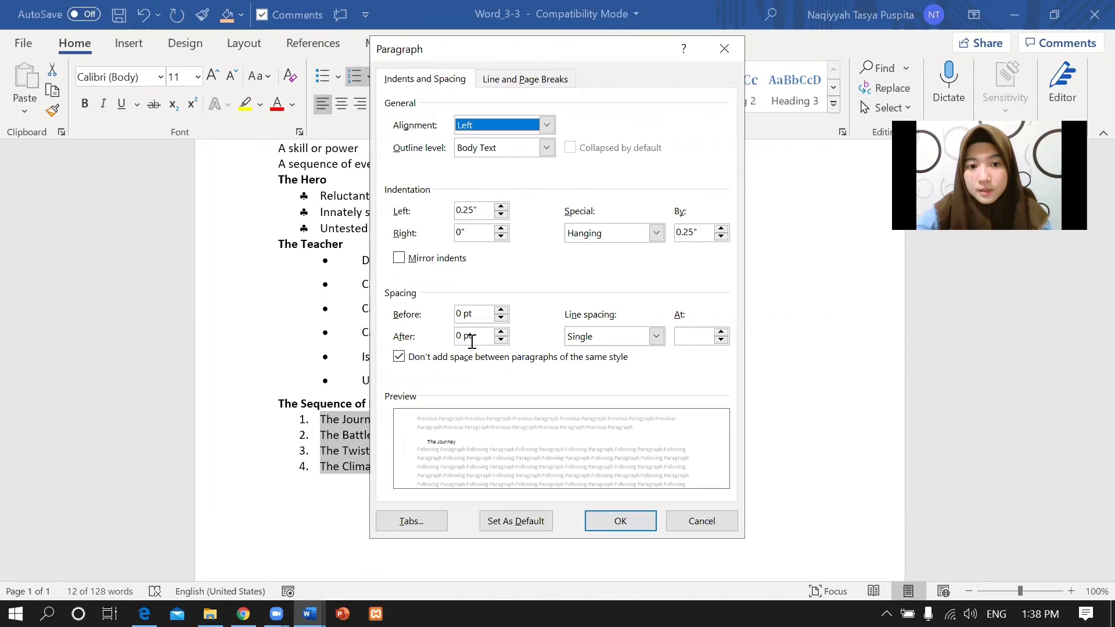
pyautogui.click(463, 313)
pyautogui.press('BackSpace')
pyautogui.write('6')
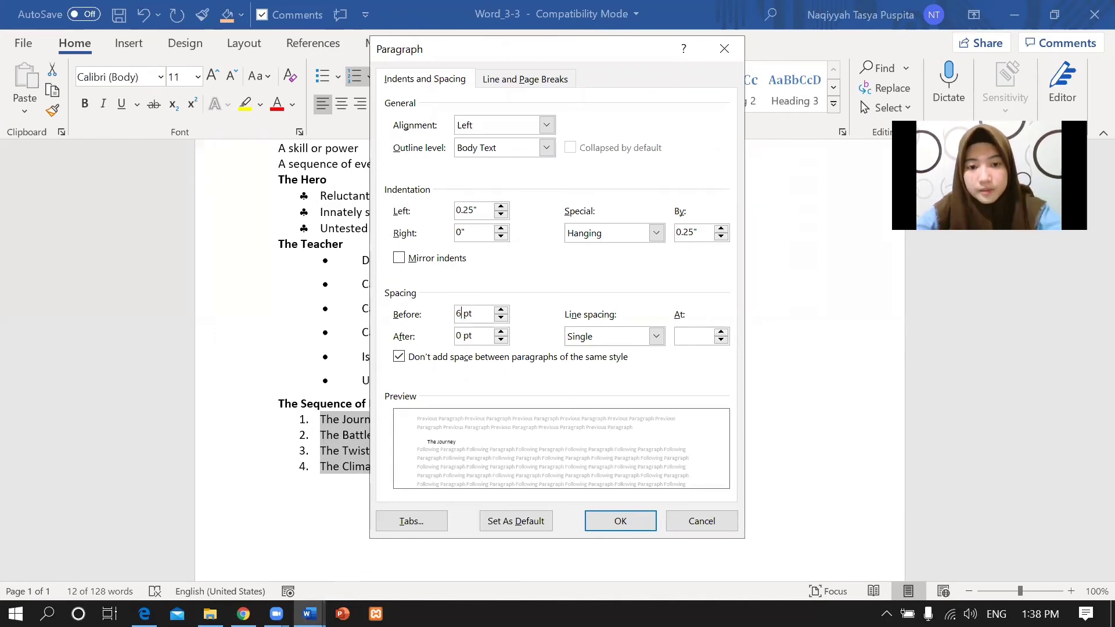
pyautogui.click(612, 520)
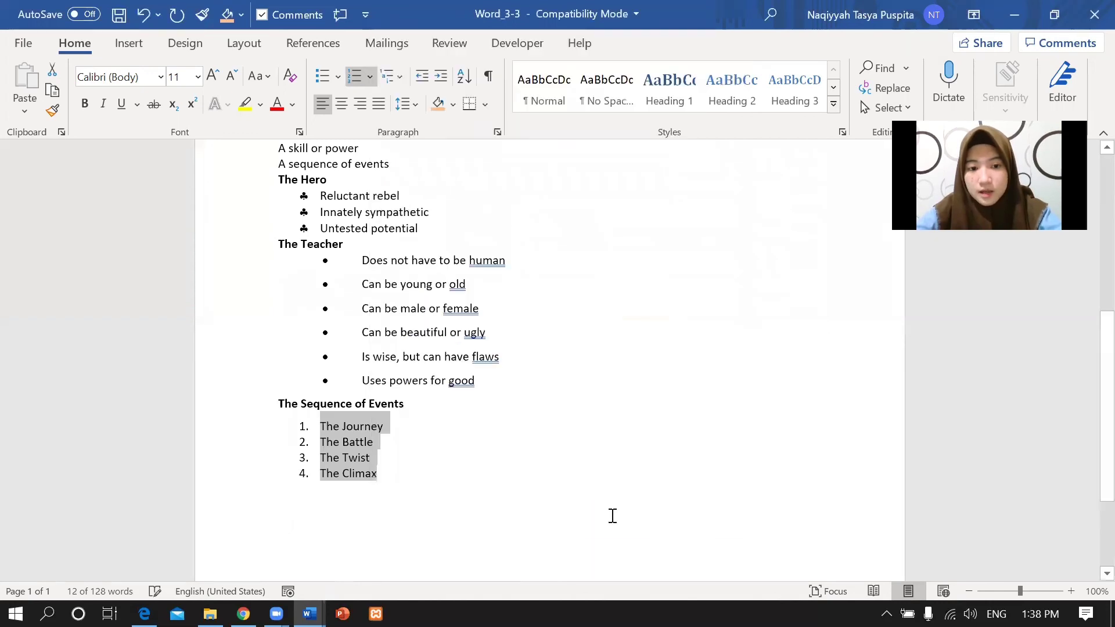
pyautogui.click(144, 613)
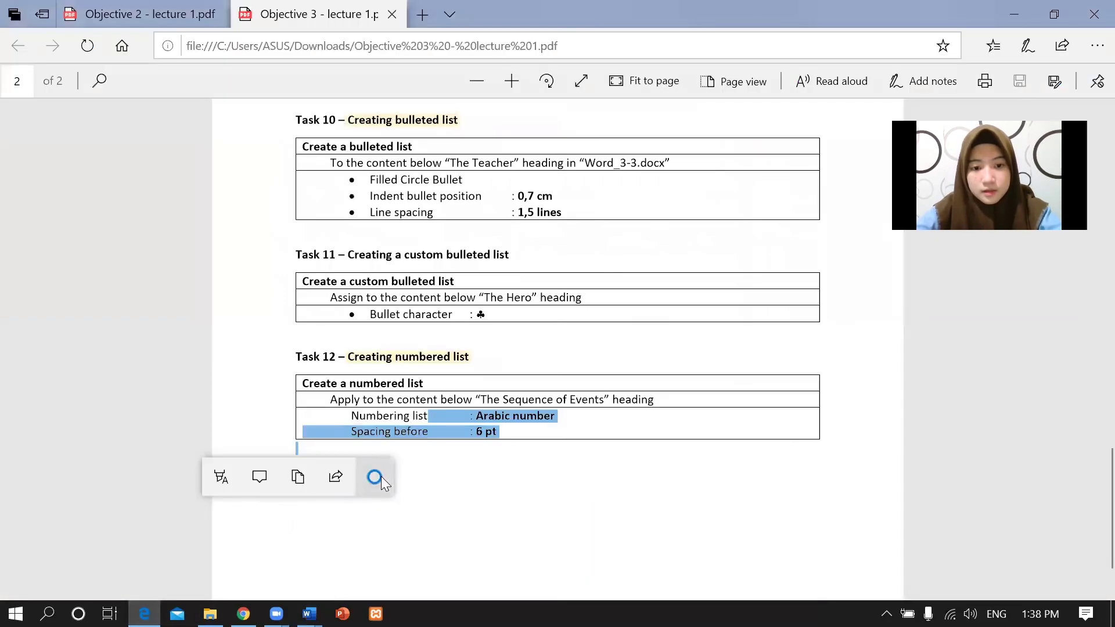
pyautogui.moveTo(309, 614)
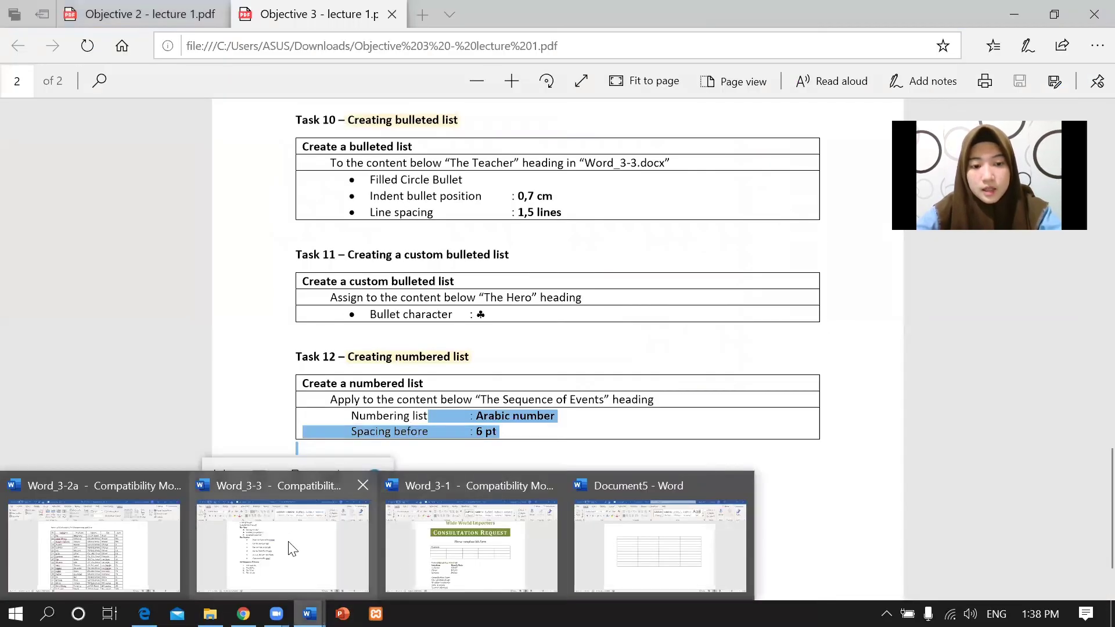
pyautogui.click(292, 549)
pyautogui.scroll(6, 1087, 355)
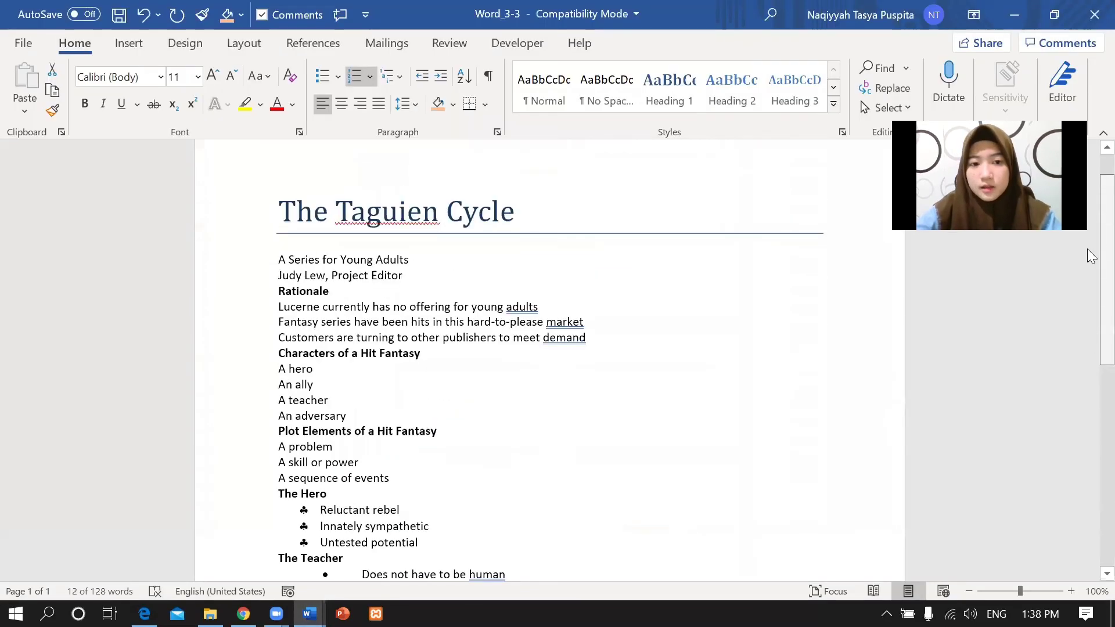
pyautogui.scroll(1, 1091, 255)
pyautogui.scroll(-7, 1087, 348)
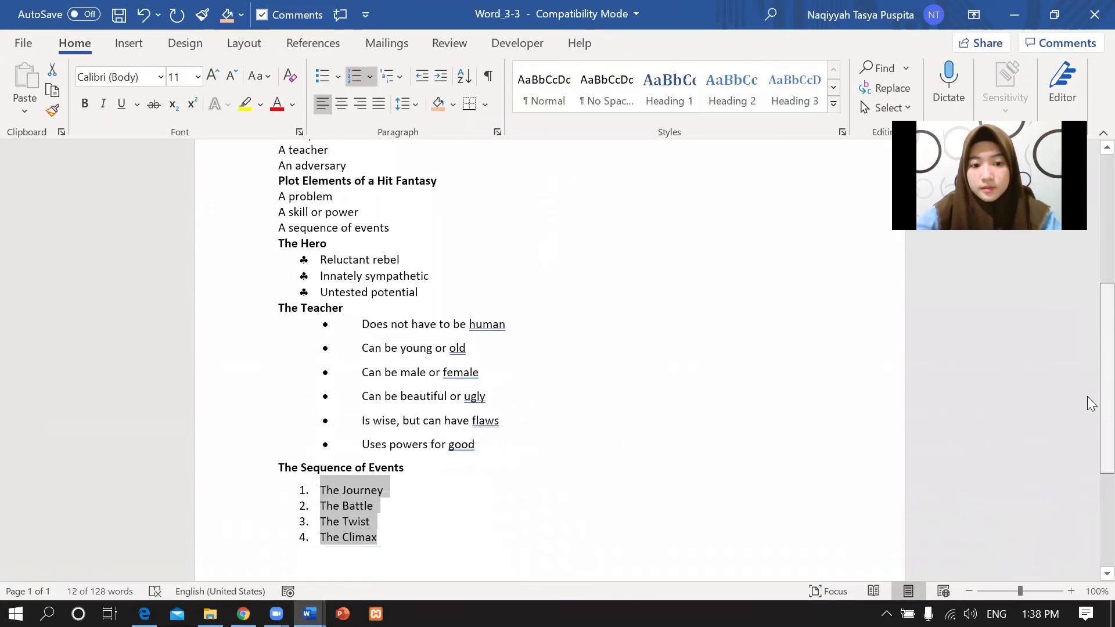
pyautogui.click(367, 536)
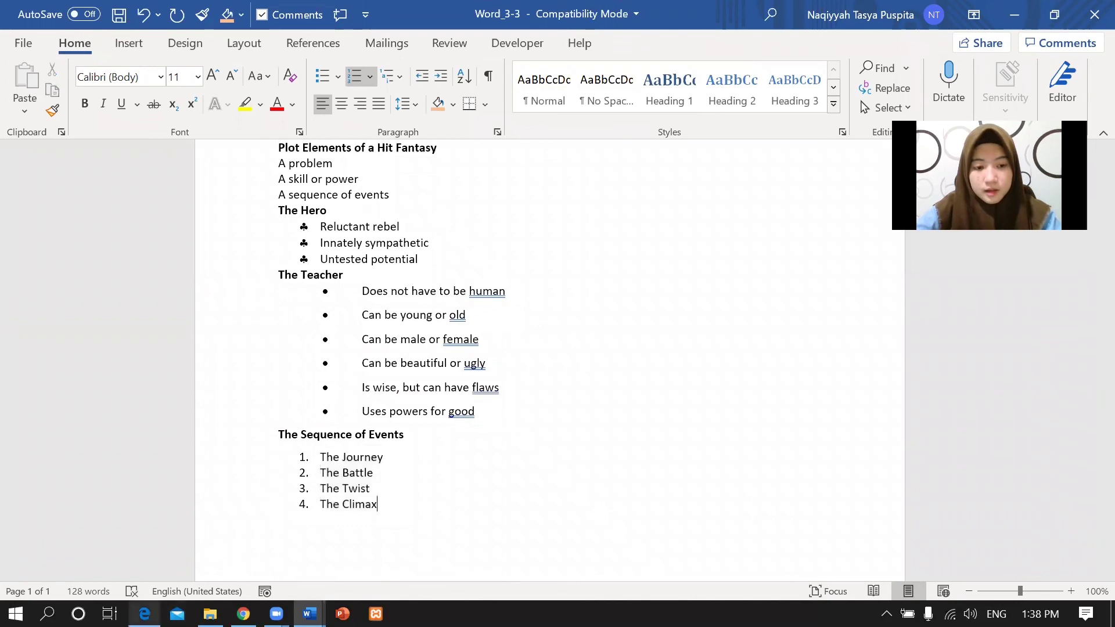
pyautogui.scroll(7, 1080, 354)
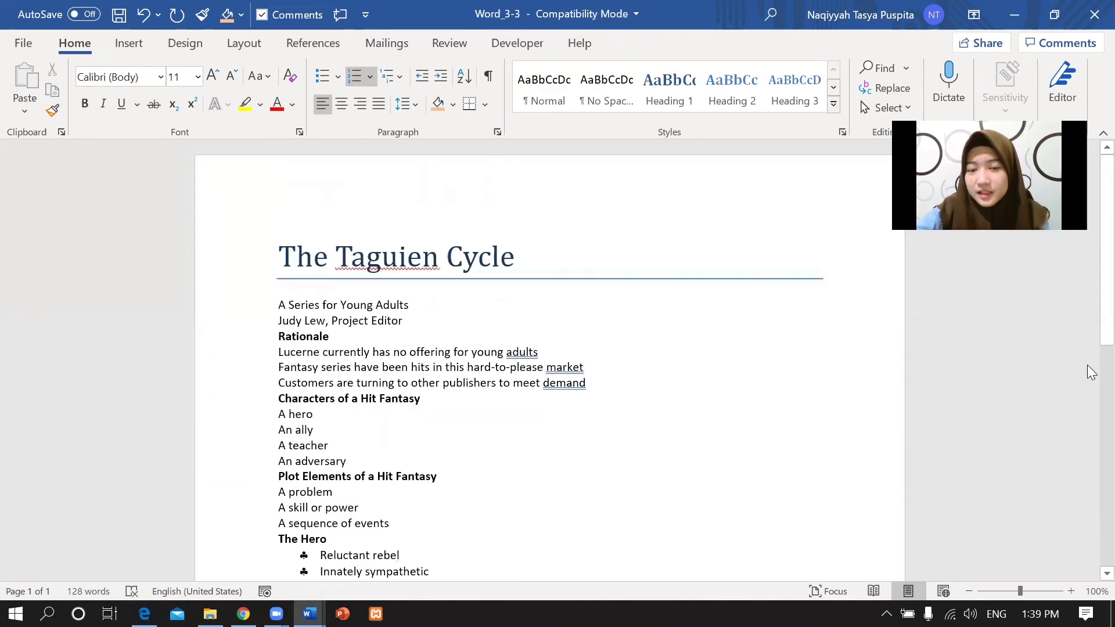
pyautogui.moveTo(1091, 342)
pyautogui.mouseDown()
pyautogui.moveTo(1092, 535)
pyautogui.moveTo(1085, 331)
pyautogui.mouseUp()
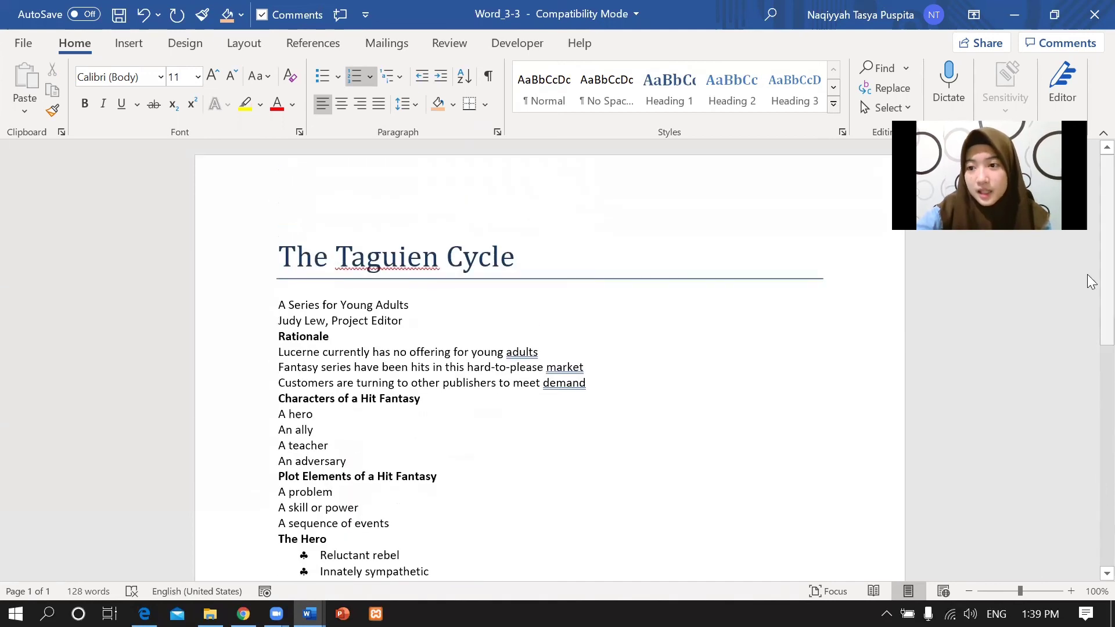
pyautogui.scroll(-5, 991, 346)
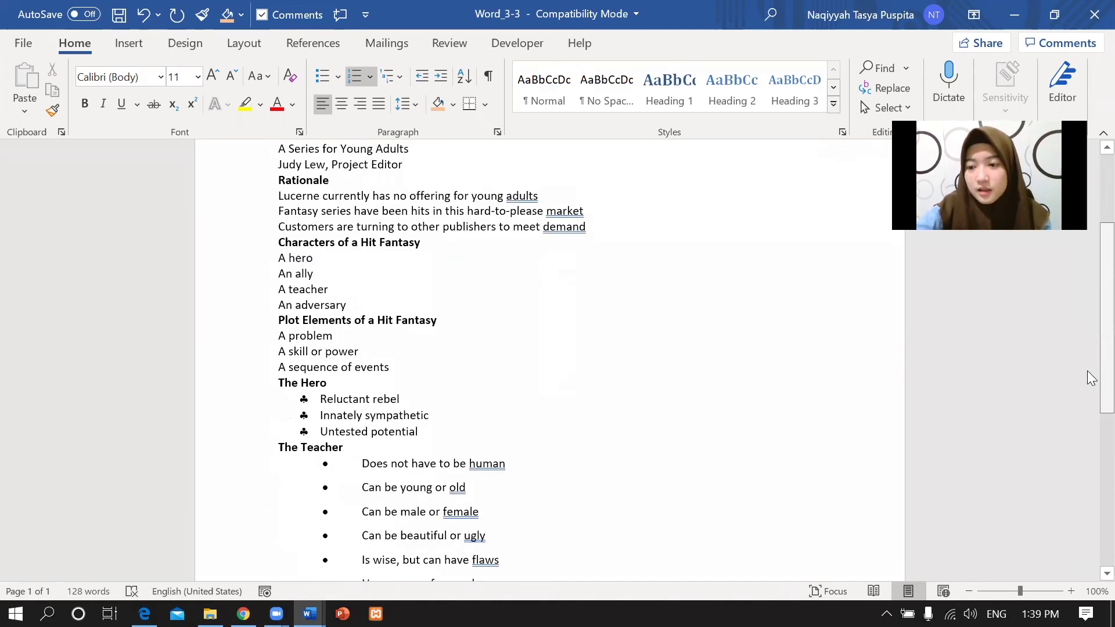